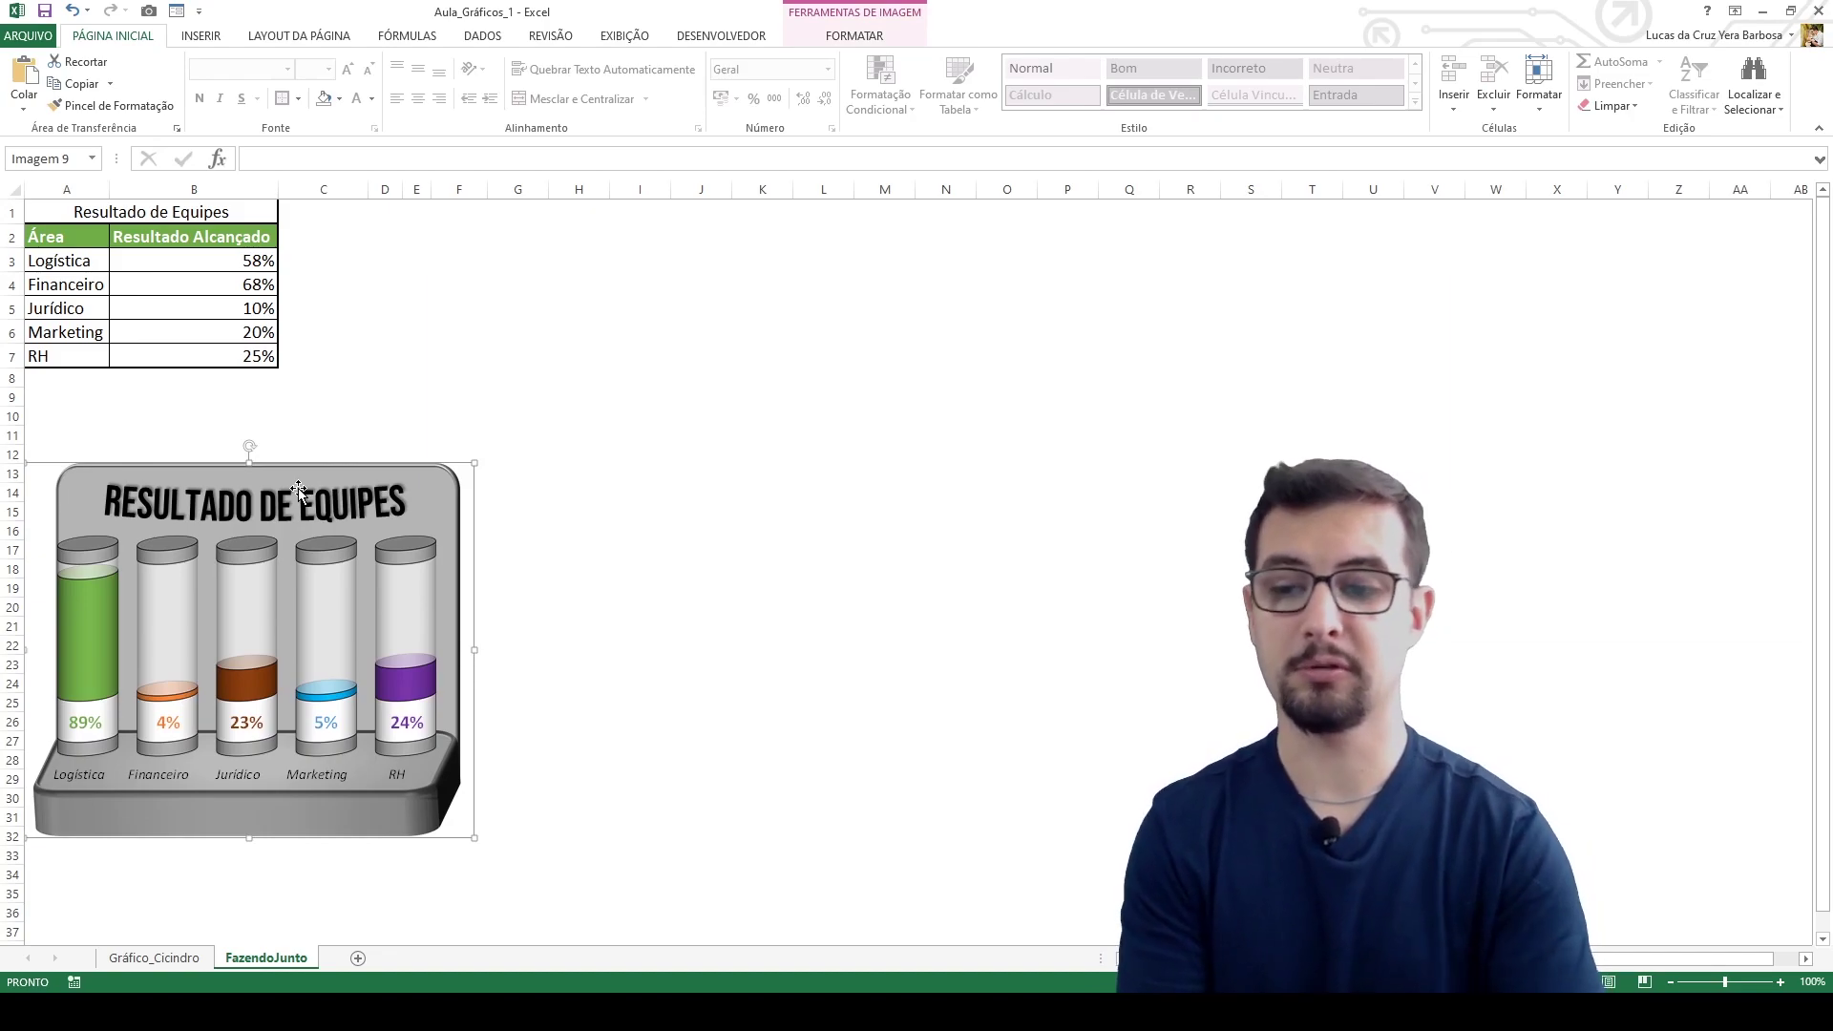
Move the sample test-tube chart picture up and enlarge it to view its details.
left_click(429, 385)
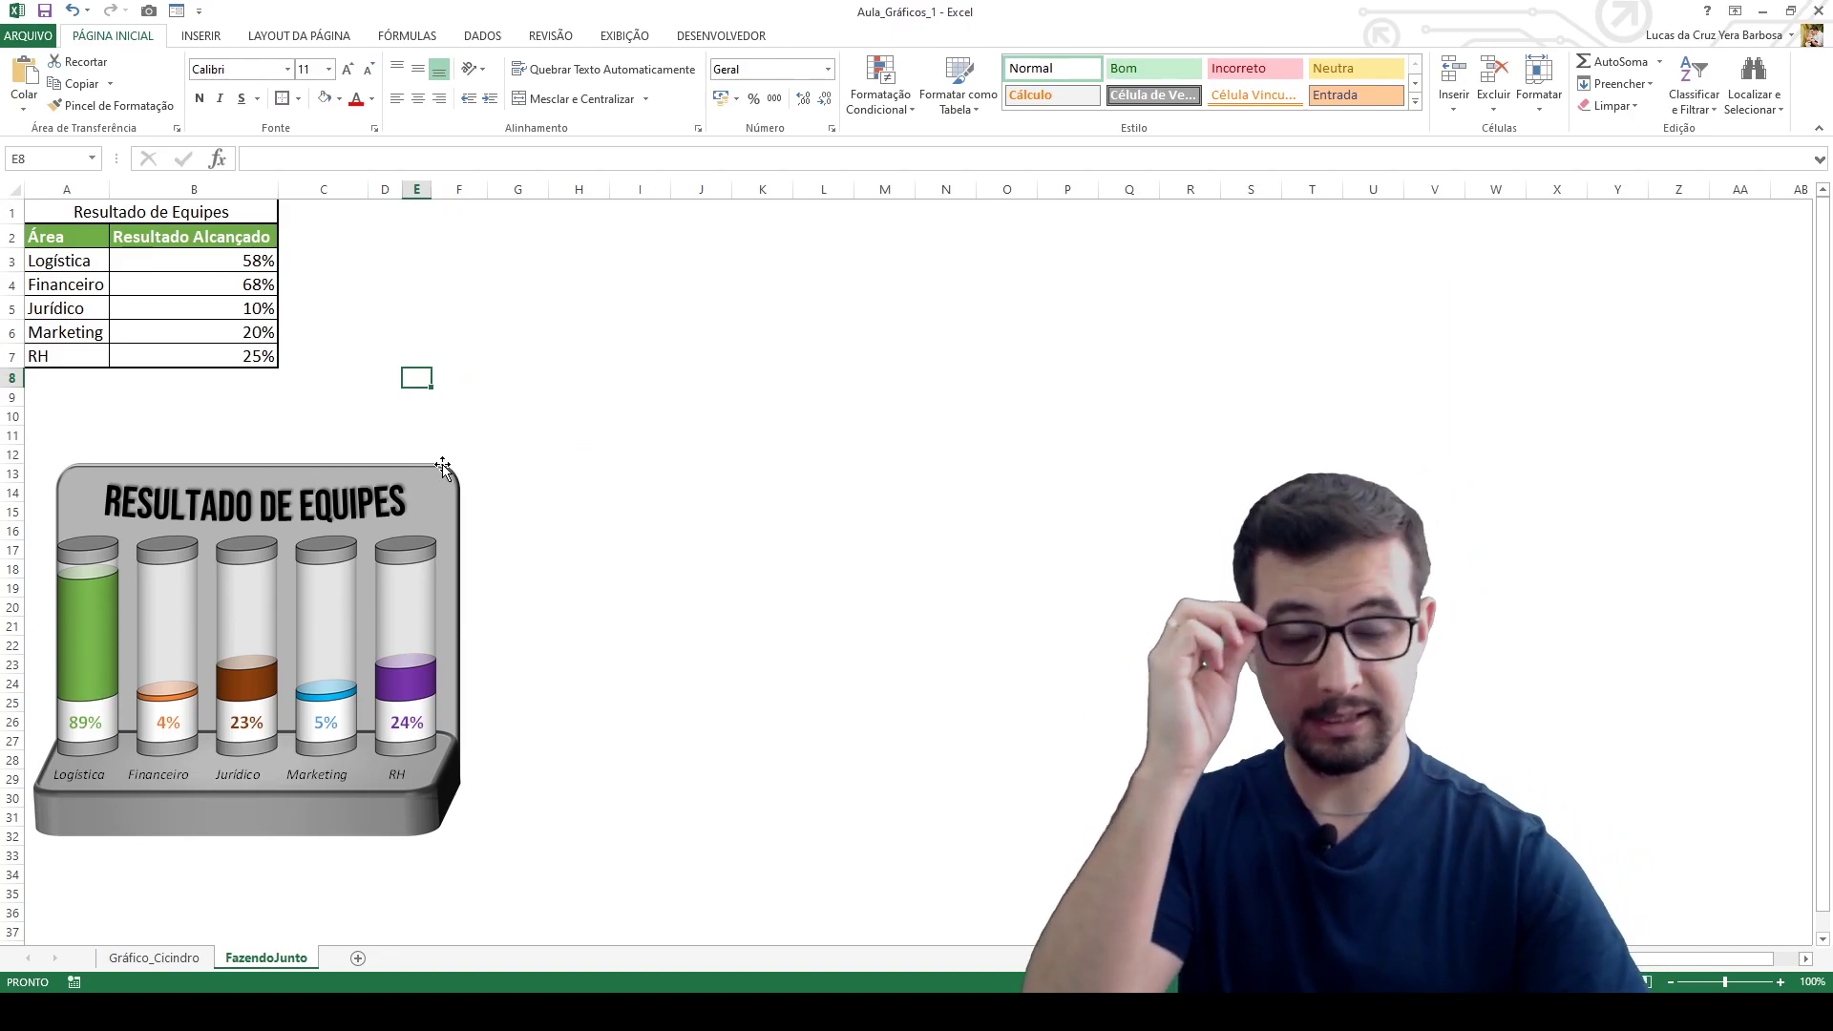
left_click_drag(402, 503, 402, 499)
left_click_drag(294, 592, 474, 409)
left_click_drag(650, 647, 902, 589)
left_click_drag(516, 570, 589, 509)
left_click_drag(457, 596, 457, 596)
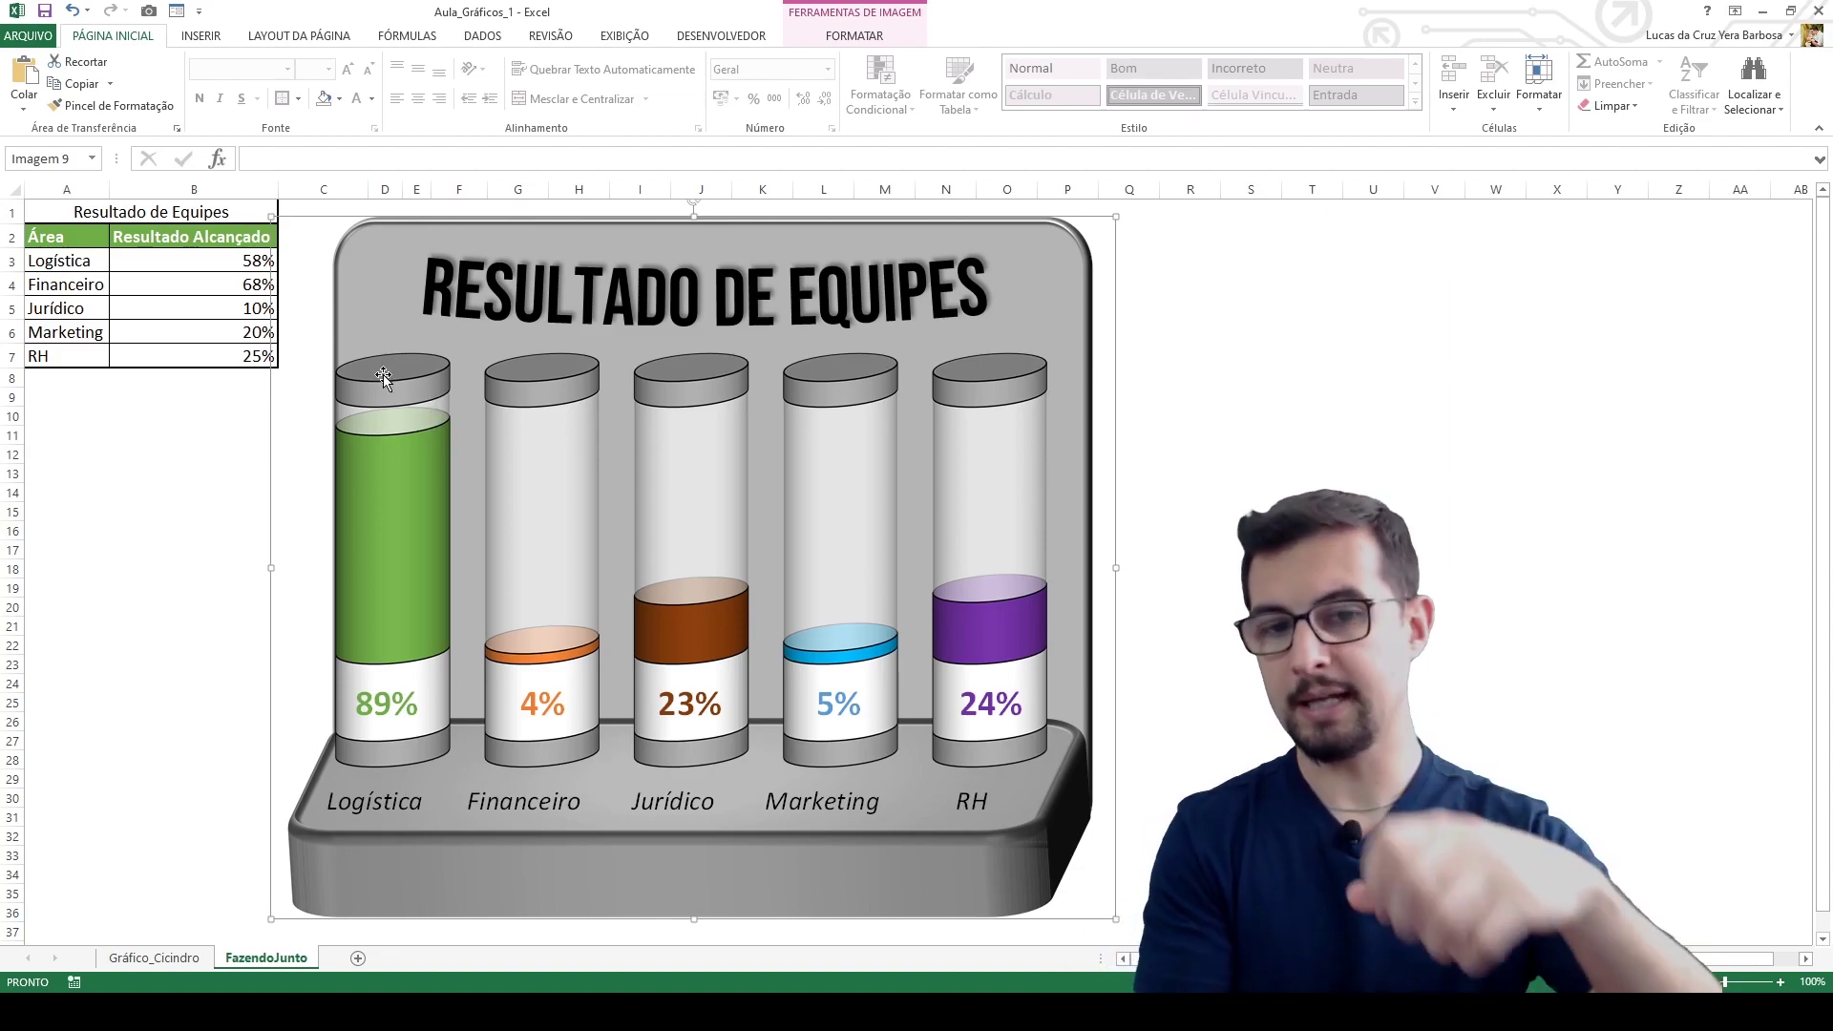
Shrink the chart picture and place it beside column A below the table.
left_click_drag(1129, 214, 476, 586)
left_click_drag(563, 491, 482, 550)
left_click(497, 319)
left_click(315, 235)
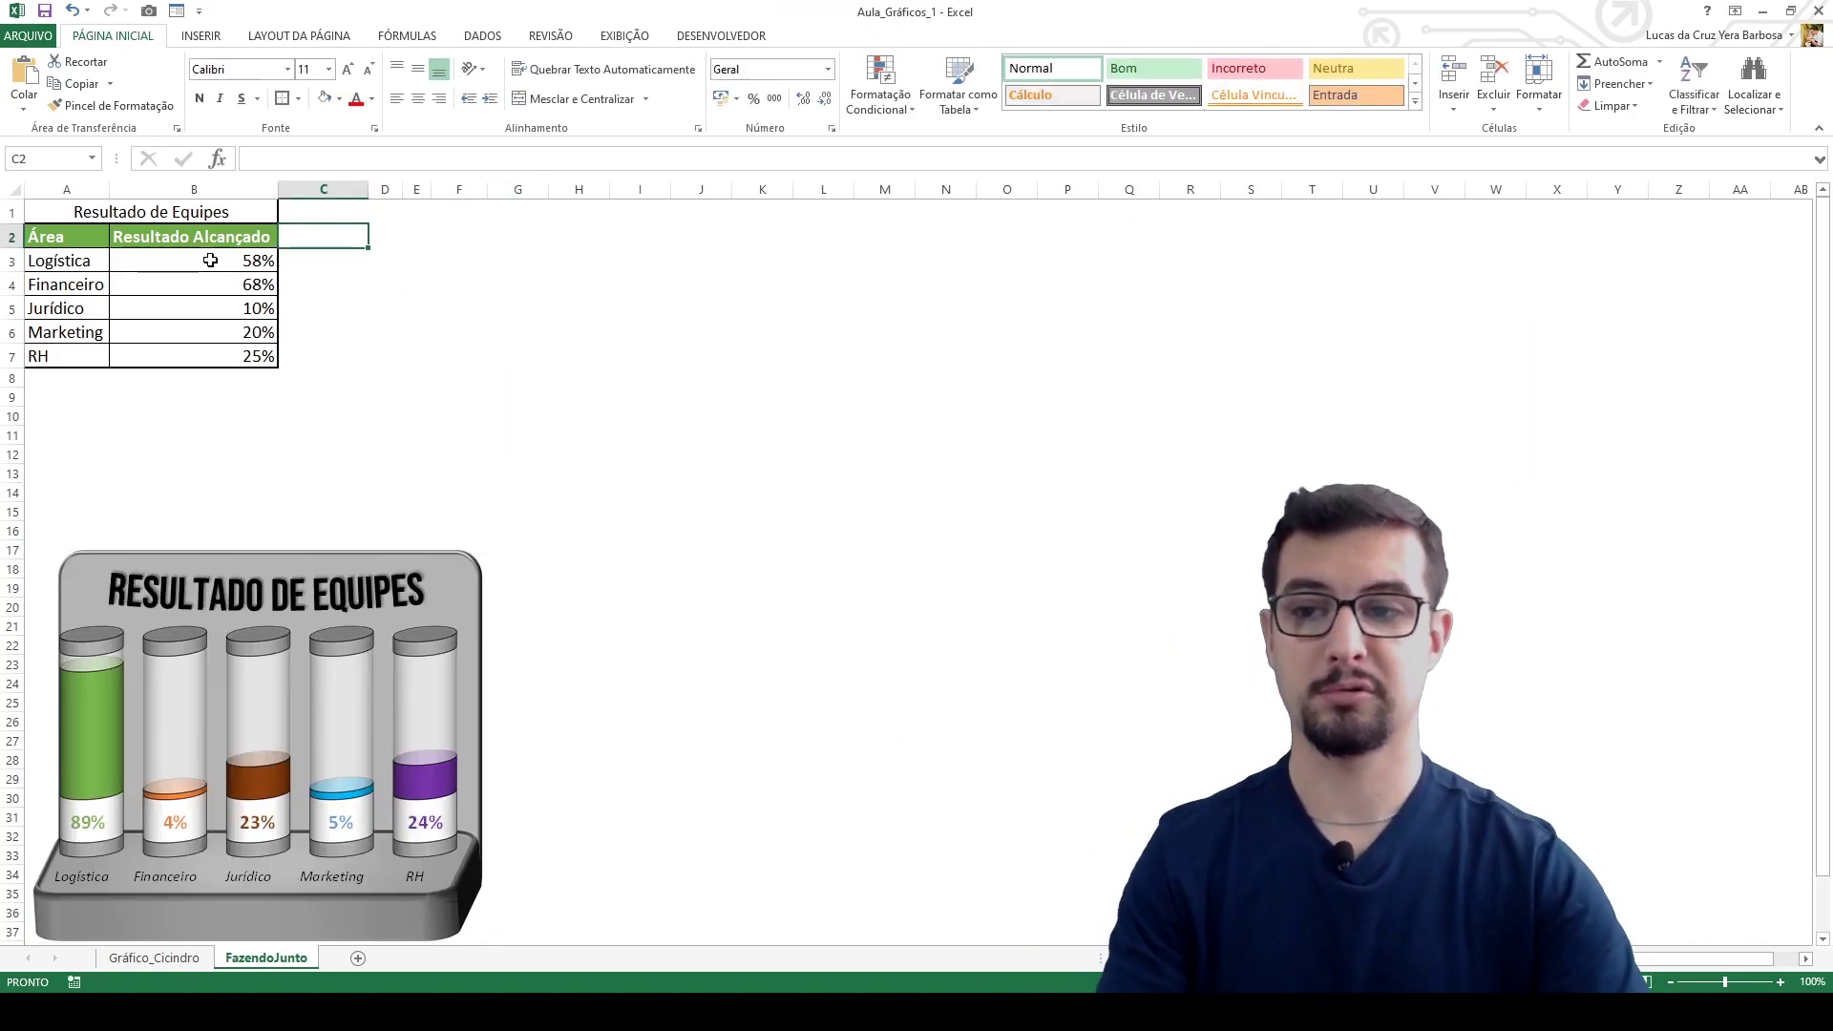
Enter the headings Transparência, Base, Topo and Etiqueta across C2:F2.
left_click_drag(206, 262, 208, 339)
left_click(368, 248)
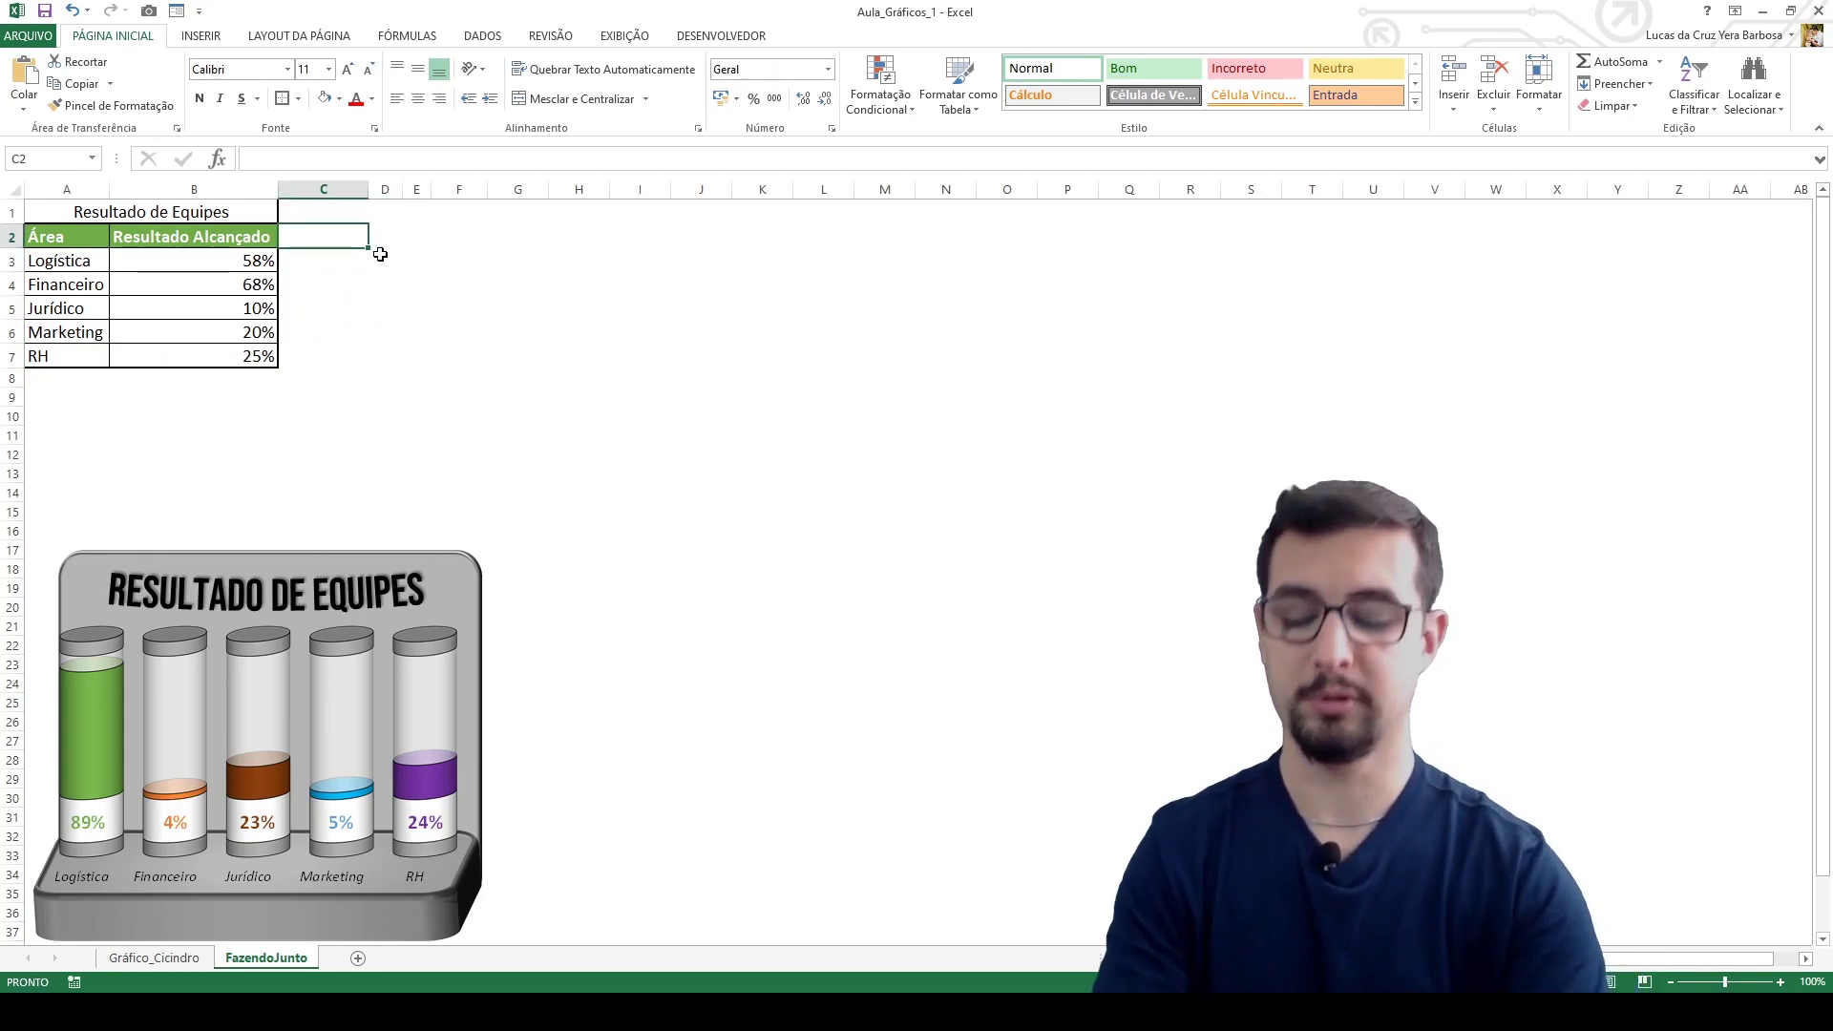
type("Transparência")
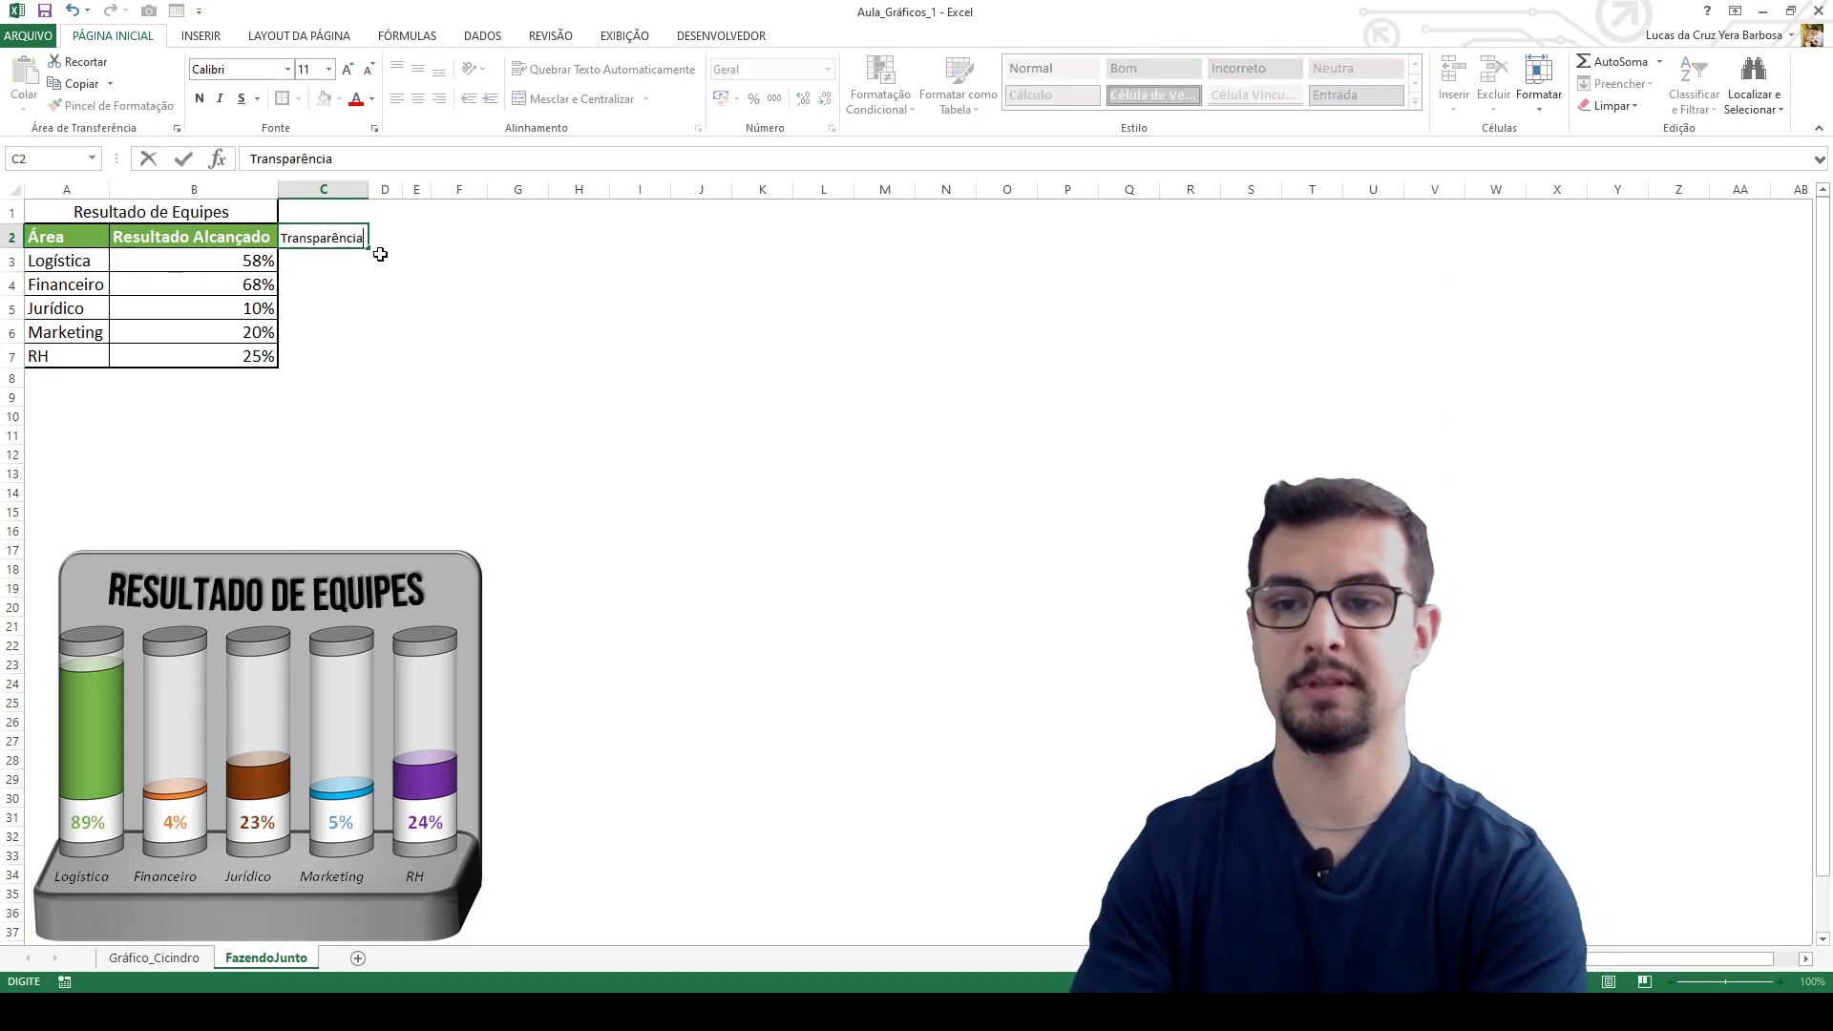
key("Tab")
type("Base")
key("Tab")
type("Top")
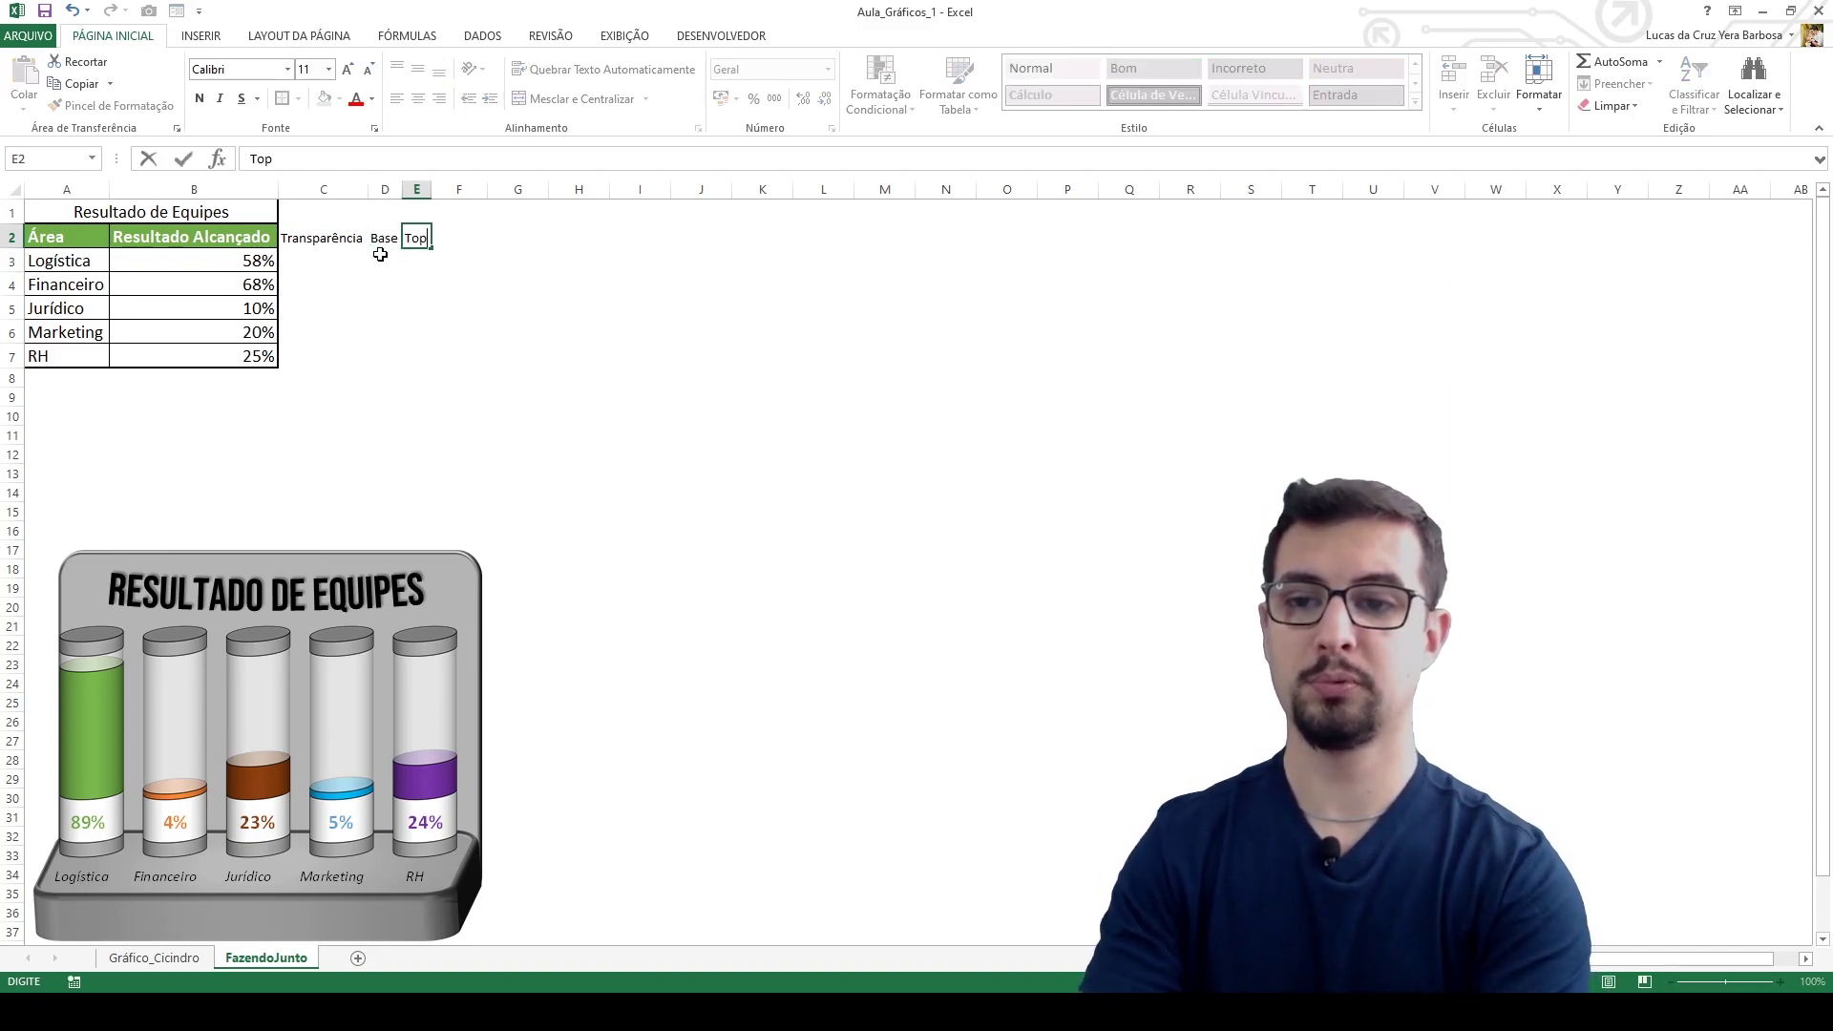
type("o")
key("Tab")
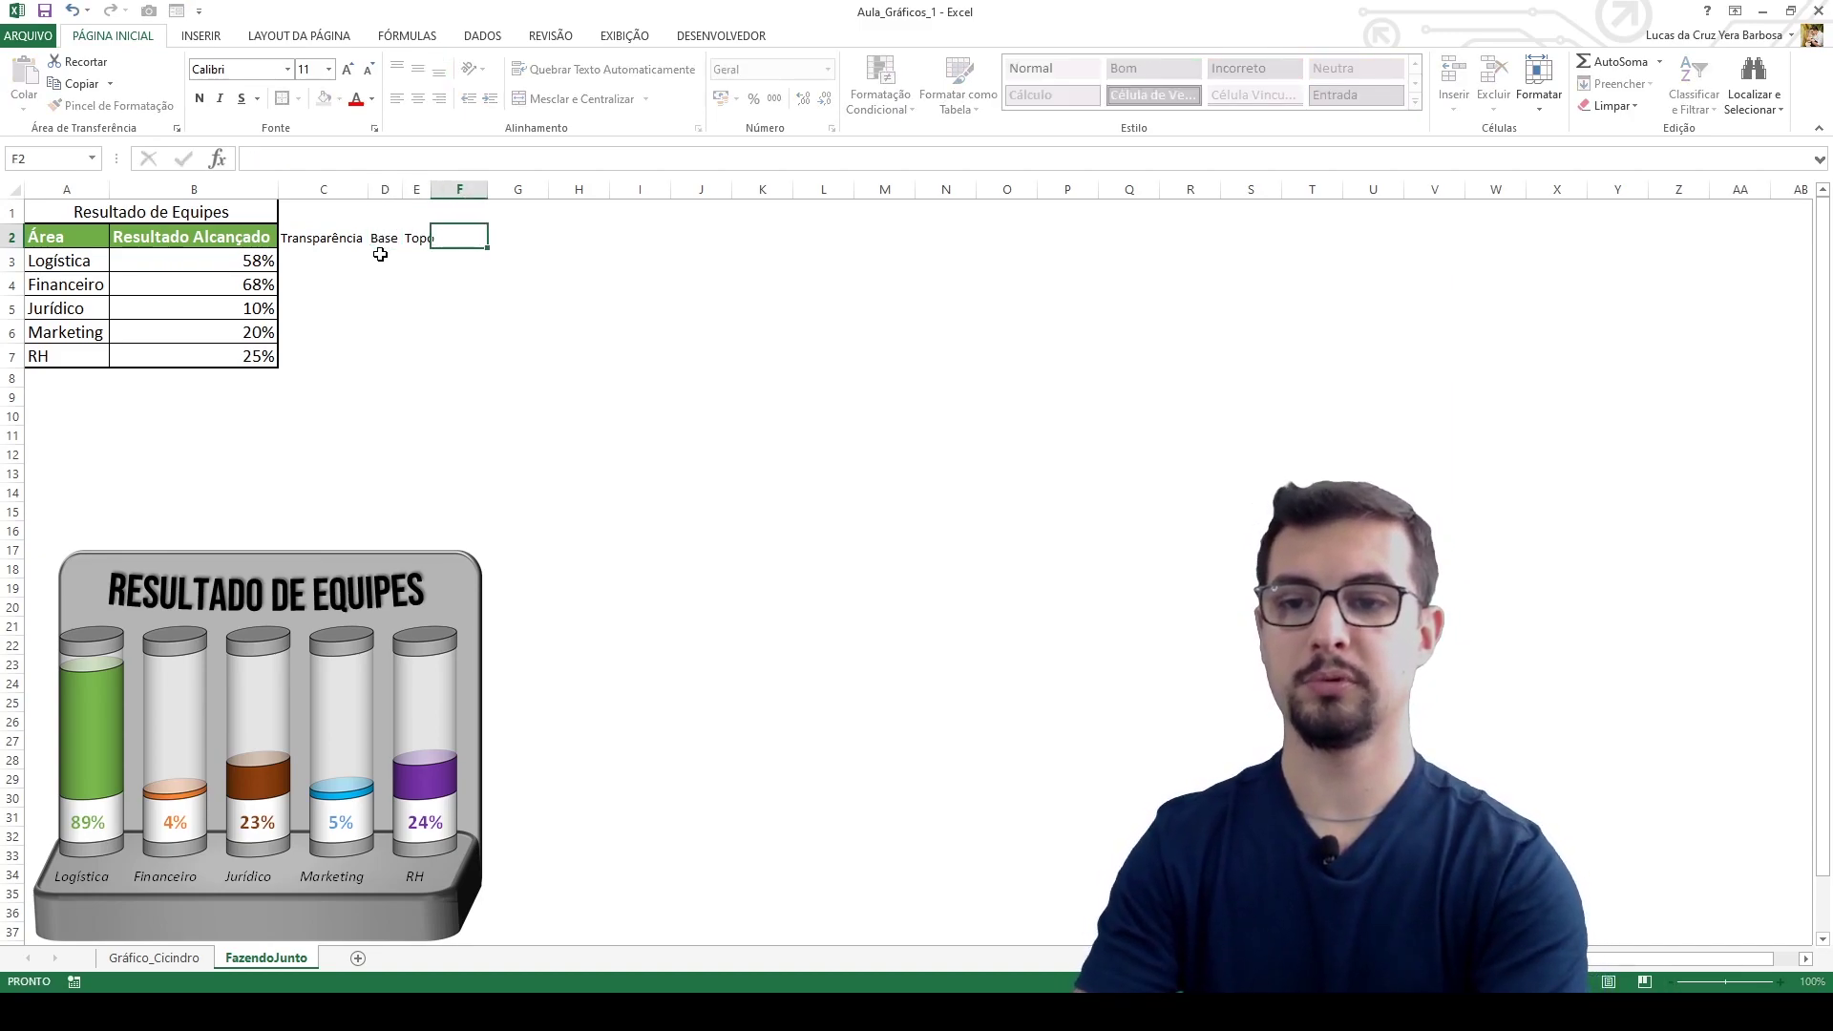
type("Etiqueta")
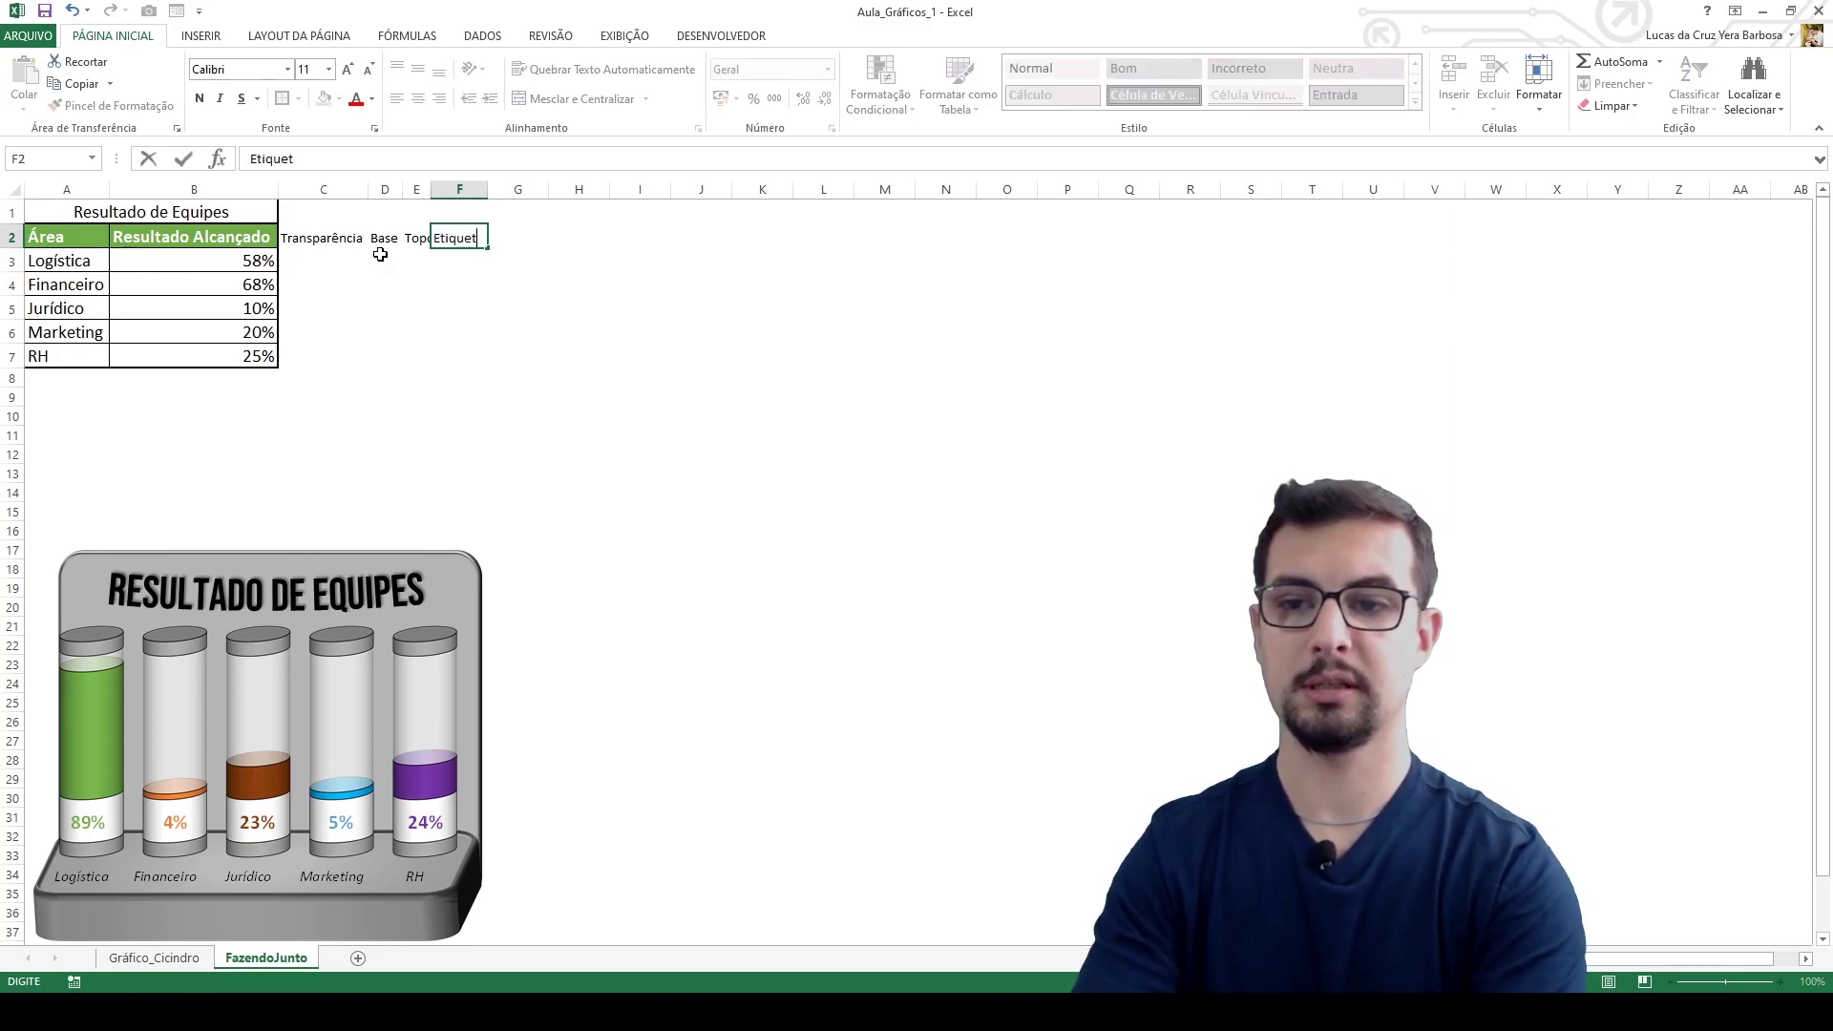
key("Return")
Autofit columns C through F to their new headings.
left_click_drag(349, 188, 471, 188)
double_click(487, 189)
left_click(709, 377)
left_click(340, 272)
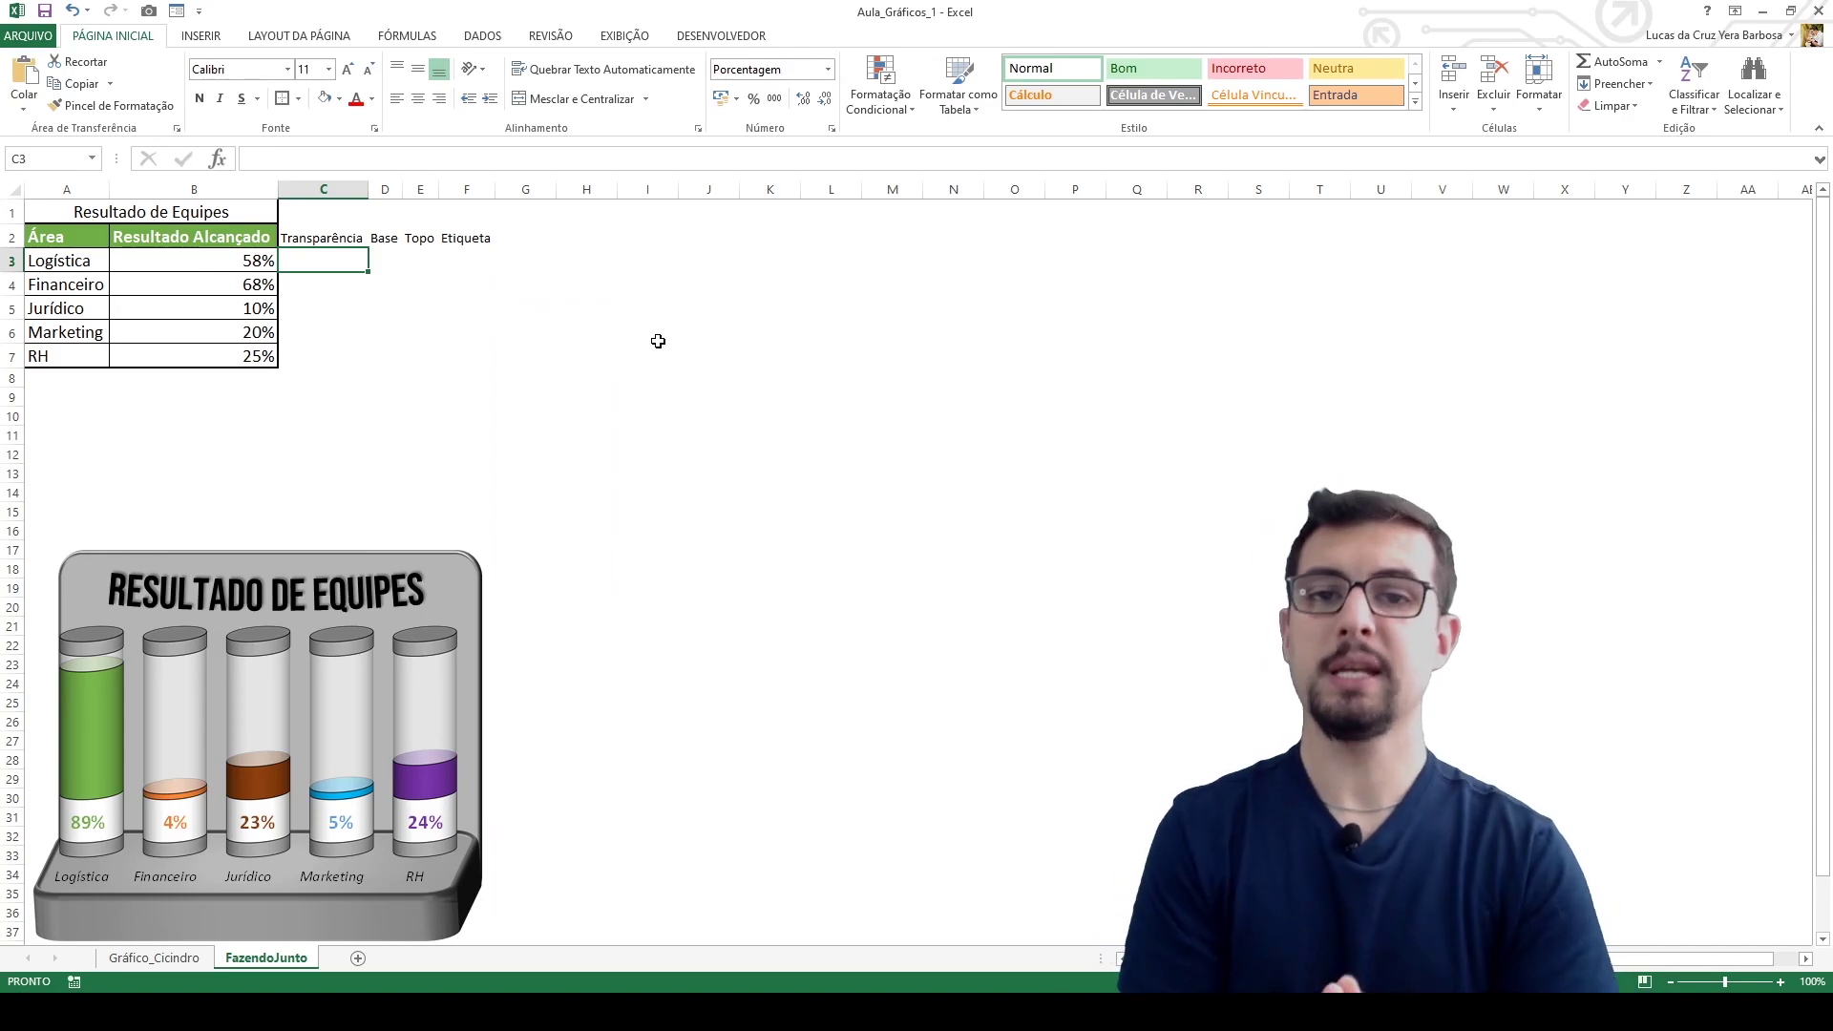
Move the chart picture under the table and enter =1-B3 in C3.
left_click_drag(351, 579, 355, 457)
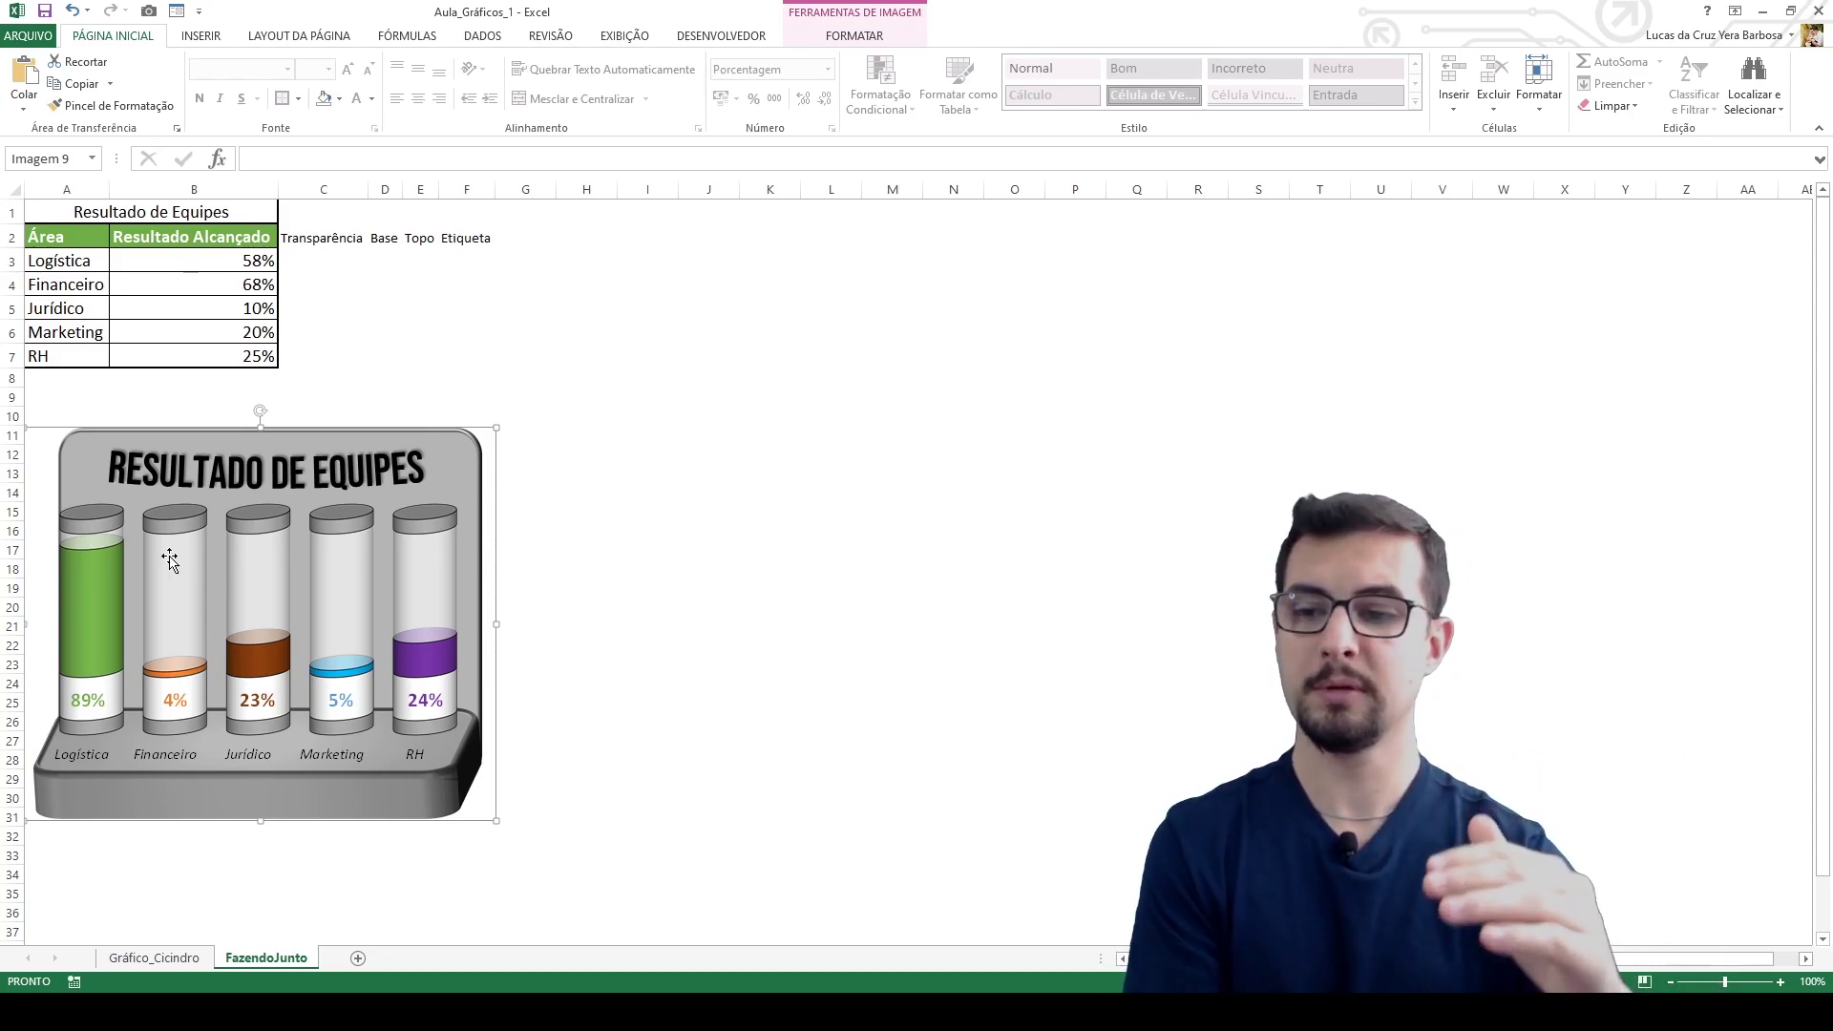
left_click(245, 256)
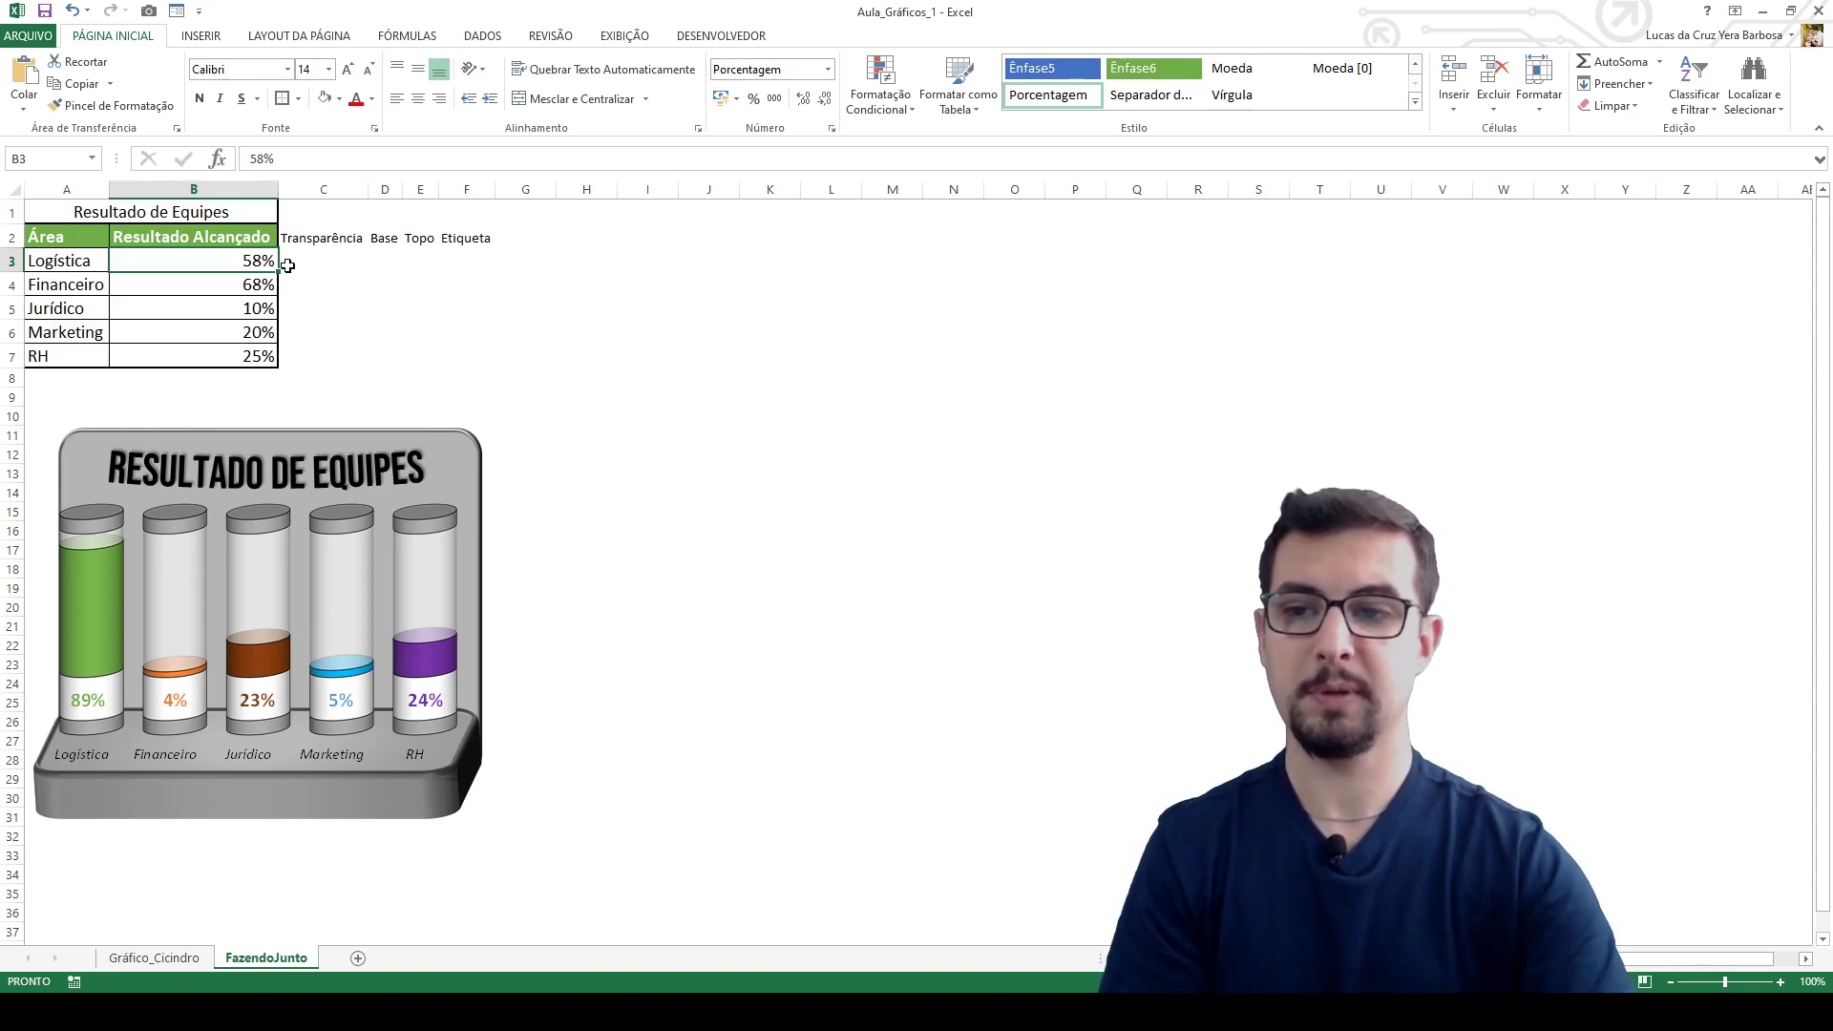
left_click(347, 262)
type("1")
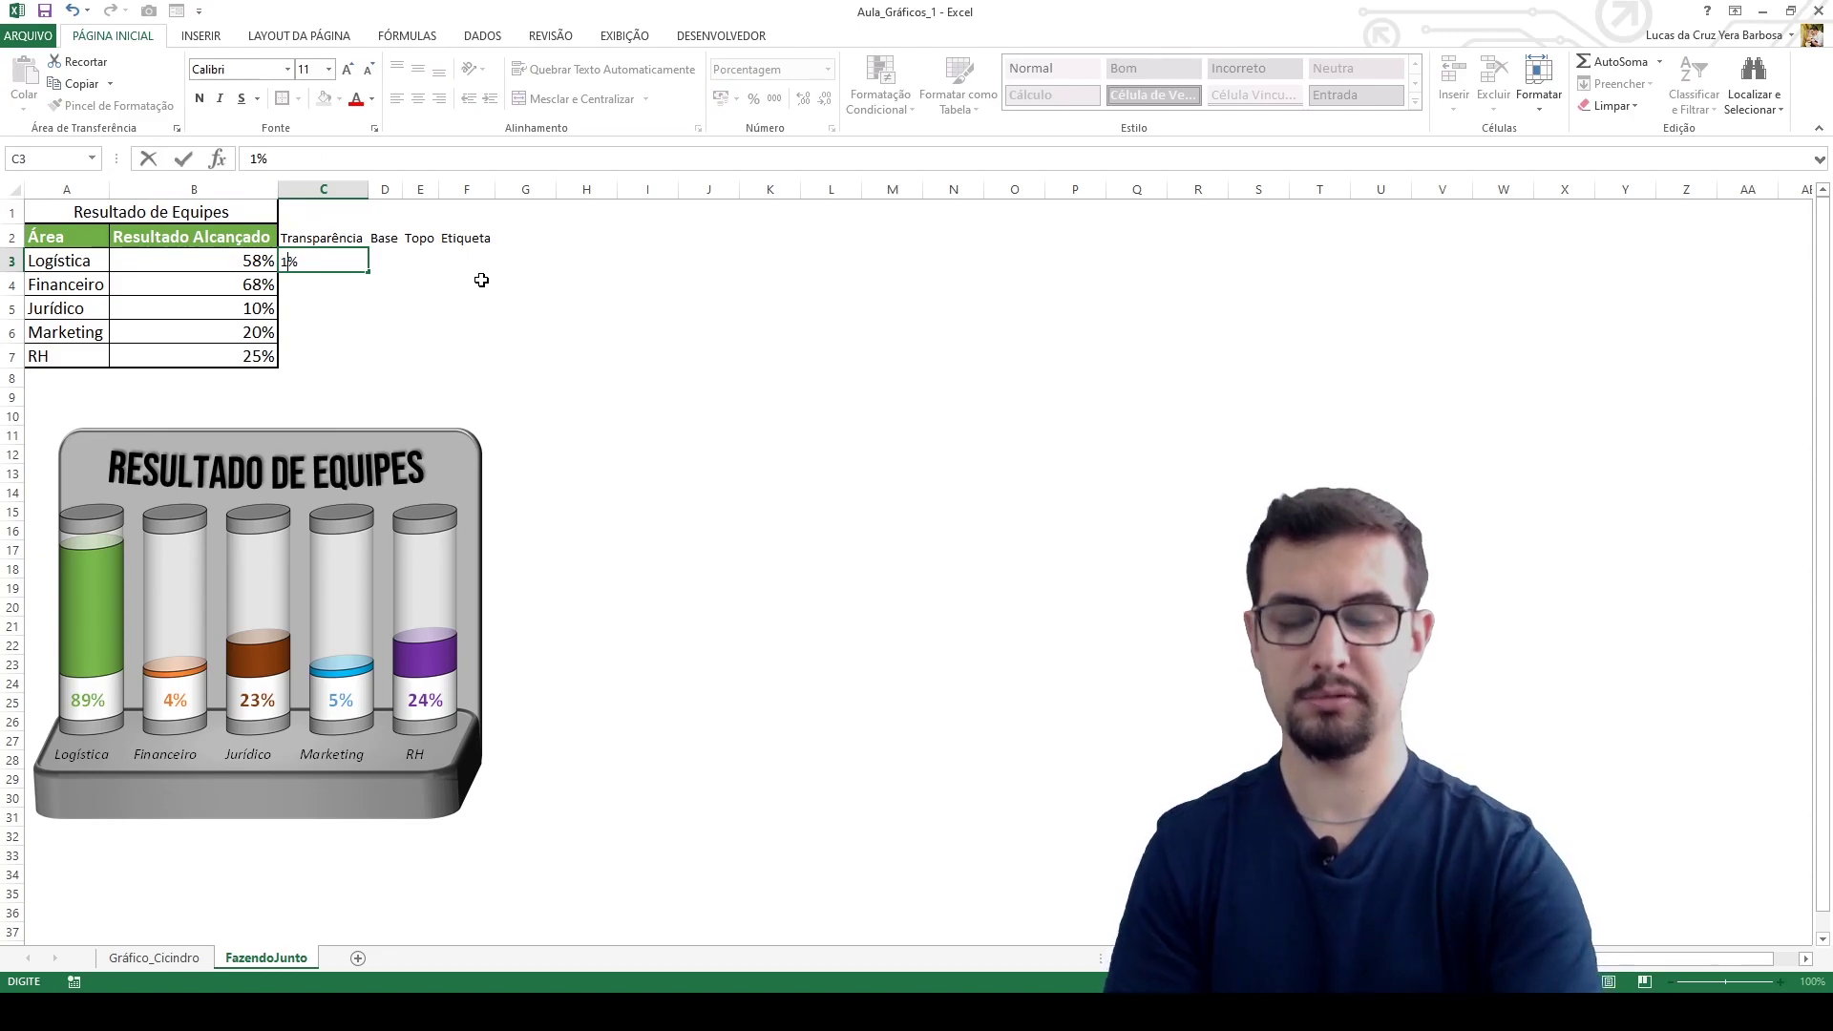
key("Escape")
type("=1-B3")
key("Return")
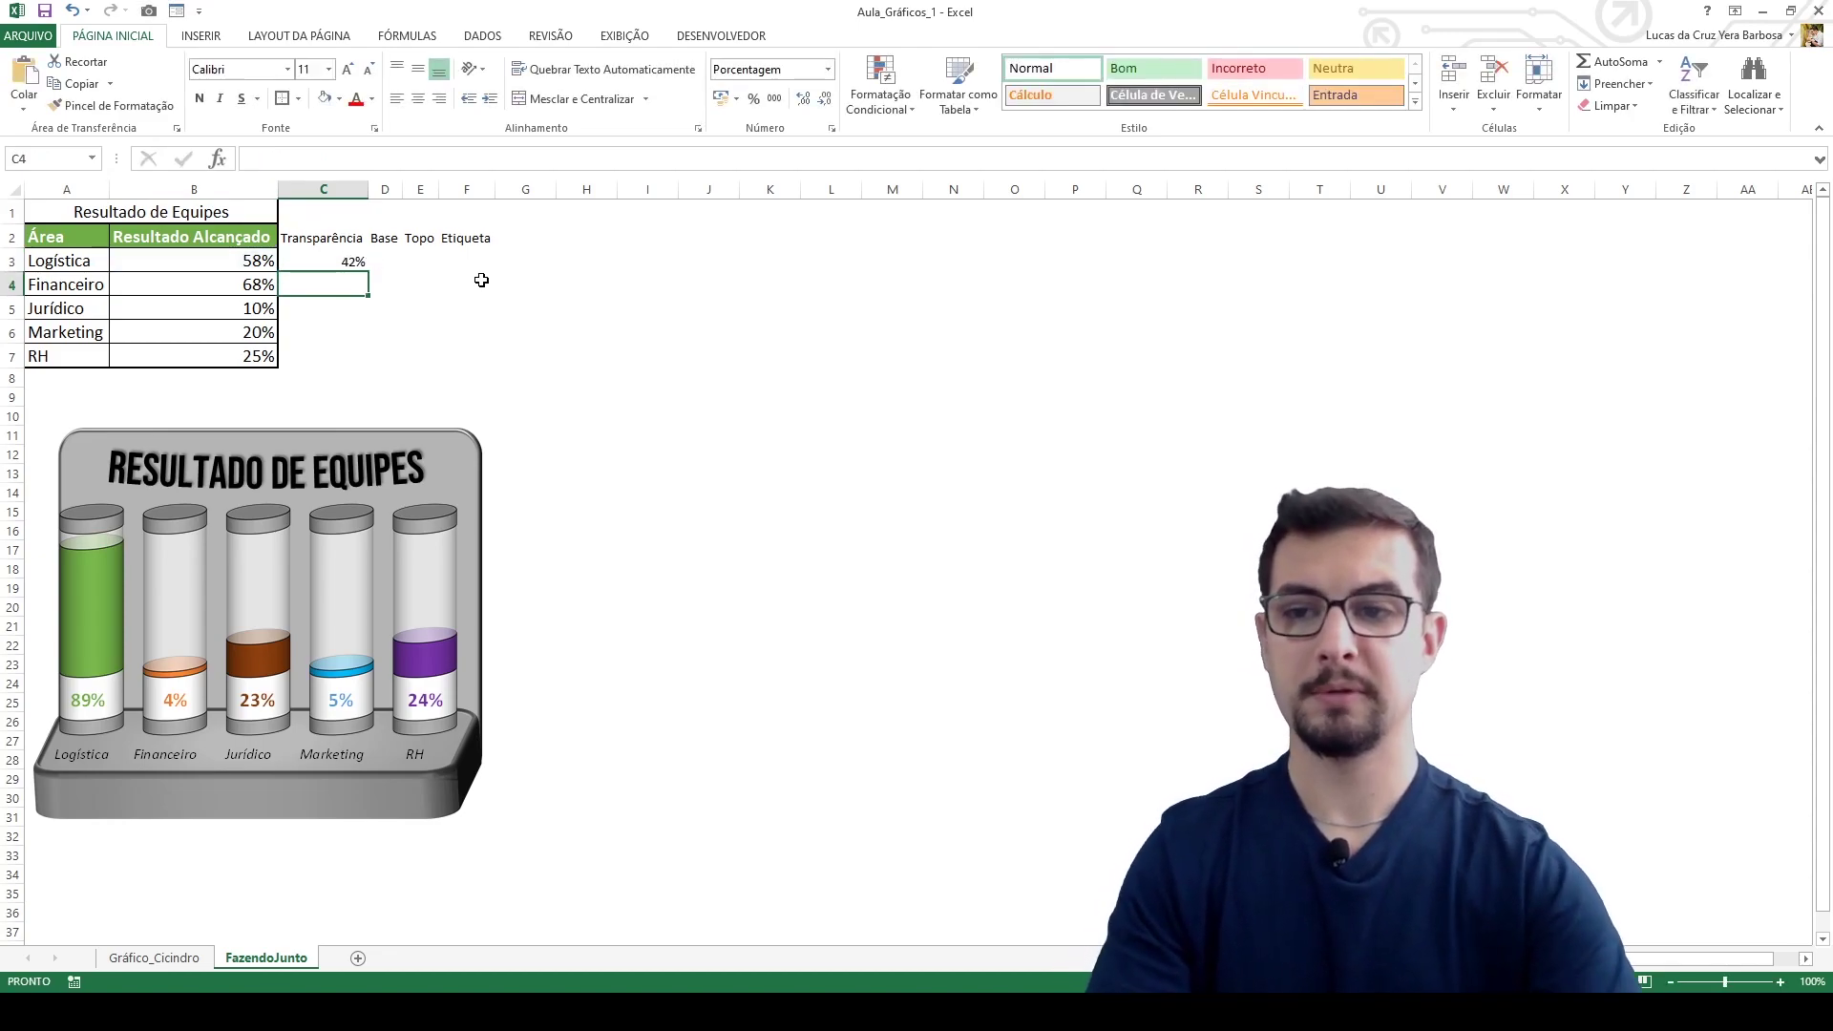
left_click_drag(245, 256, 354, 260)
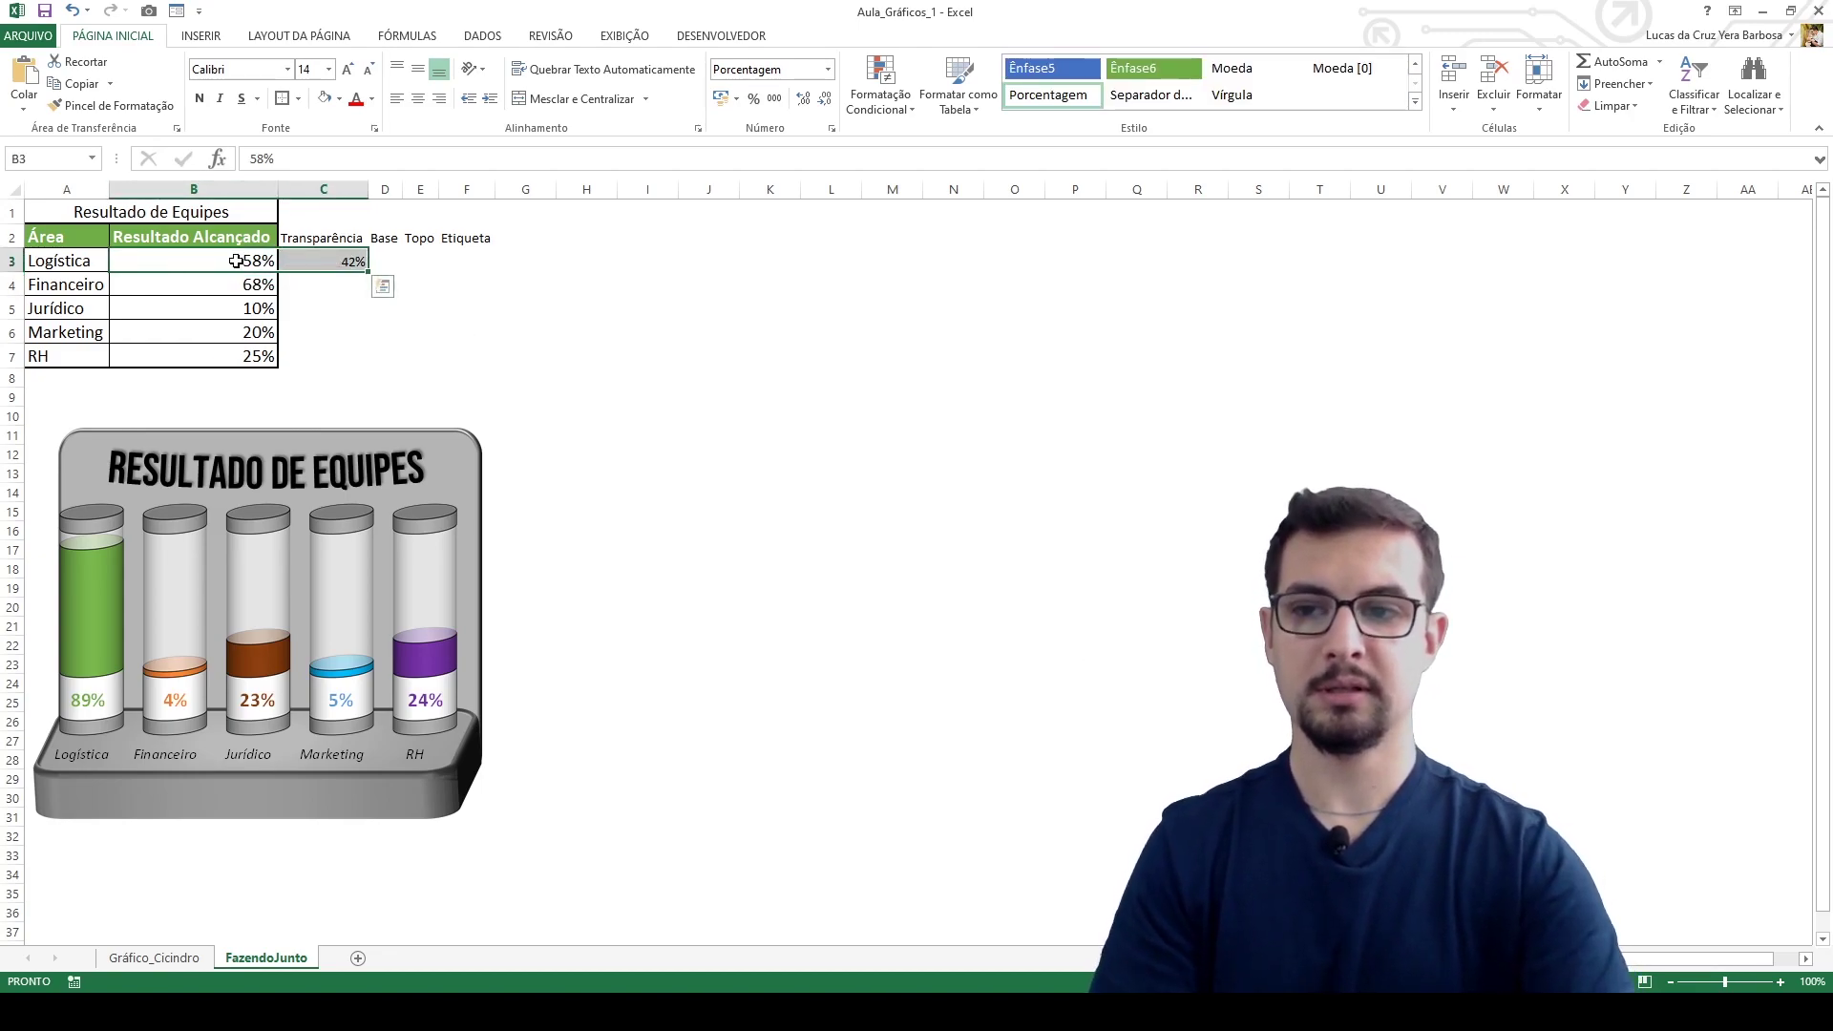
left_click(355, 262)
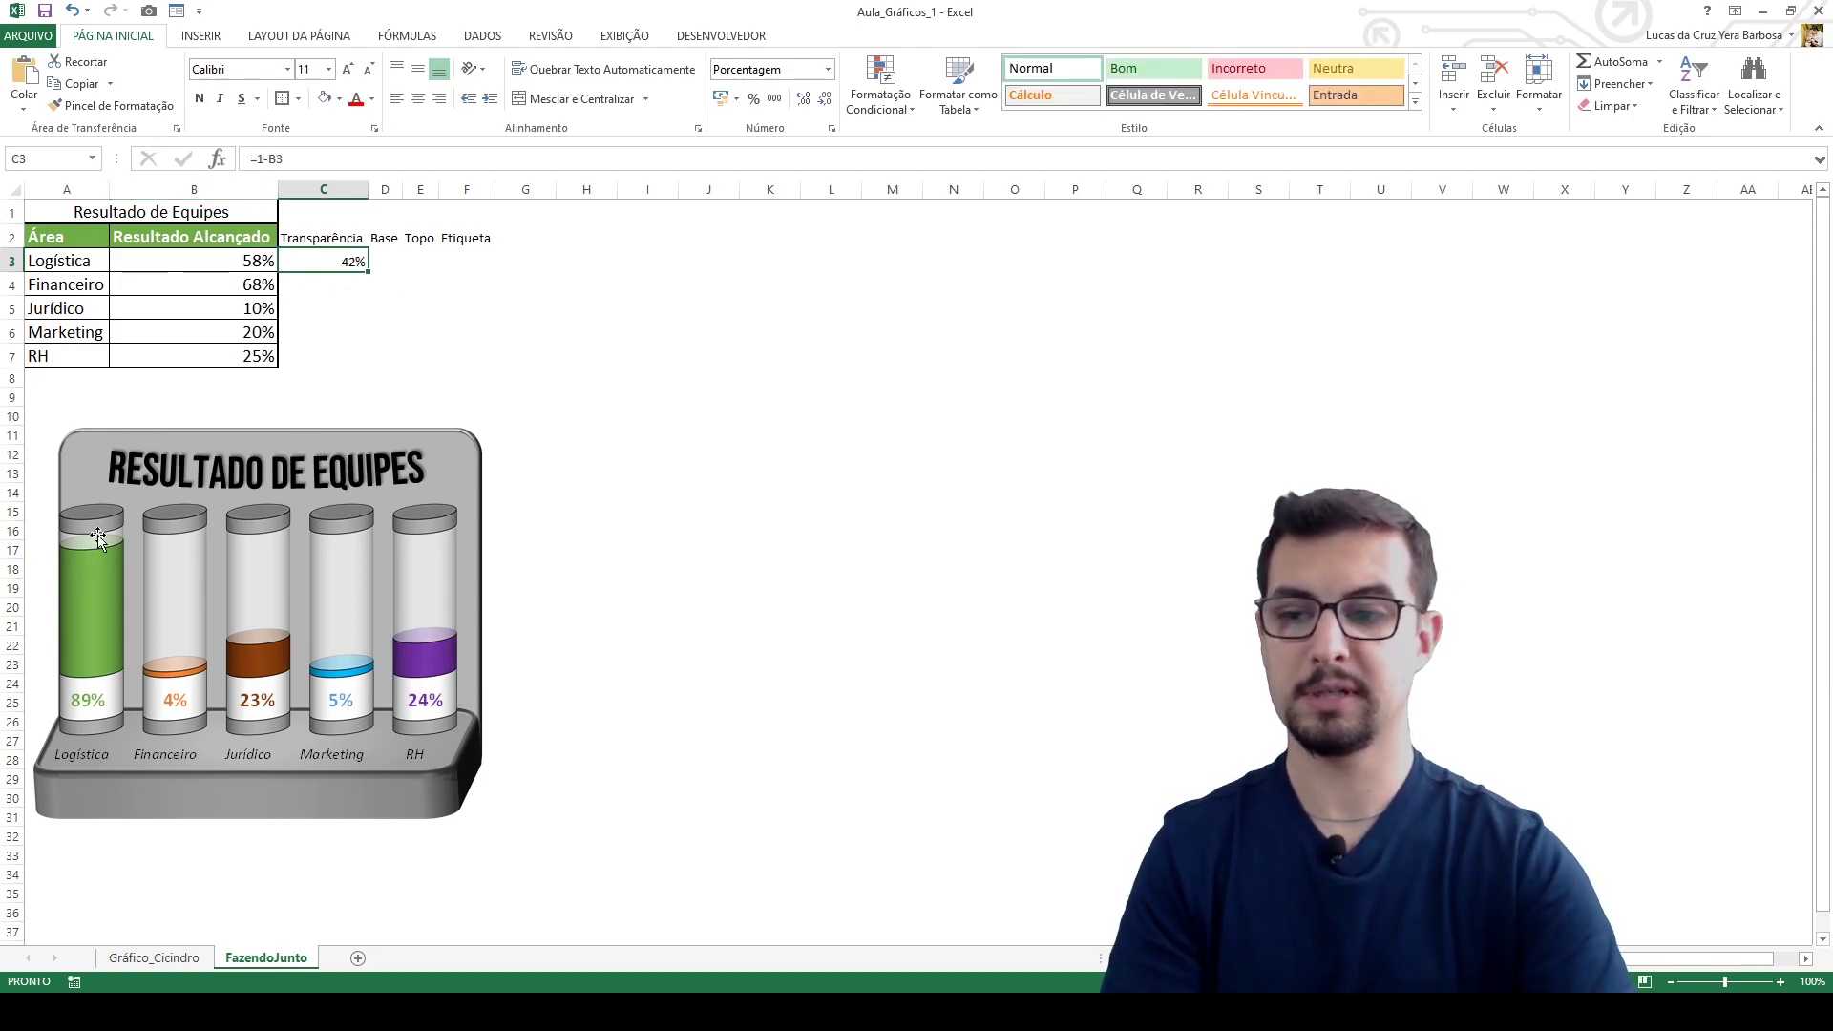
Enter the results 89%, 4%, 23%, 5% and 24% in B3:B7.
left_click(253, 259)
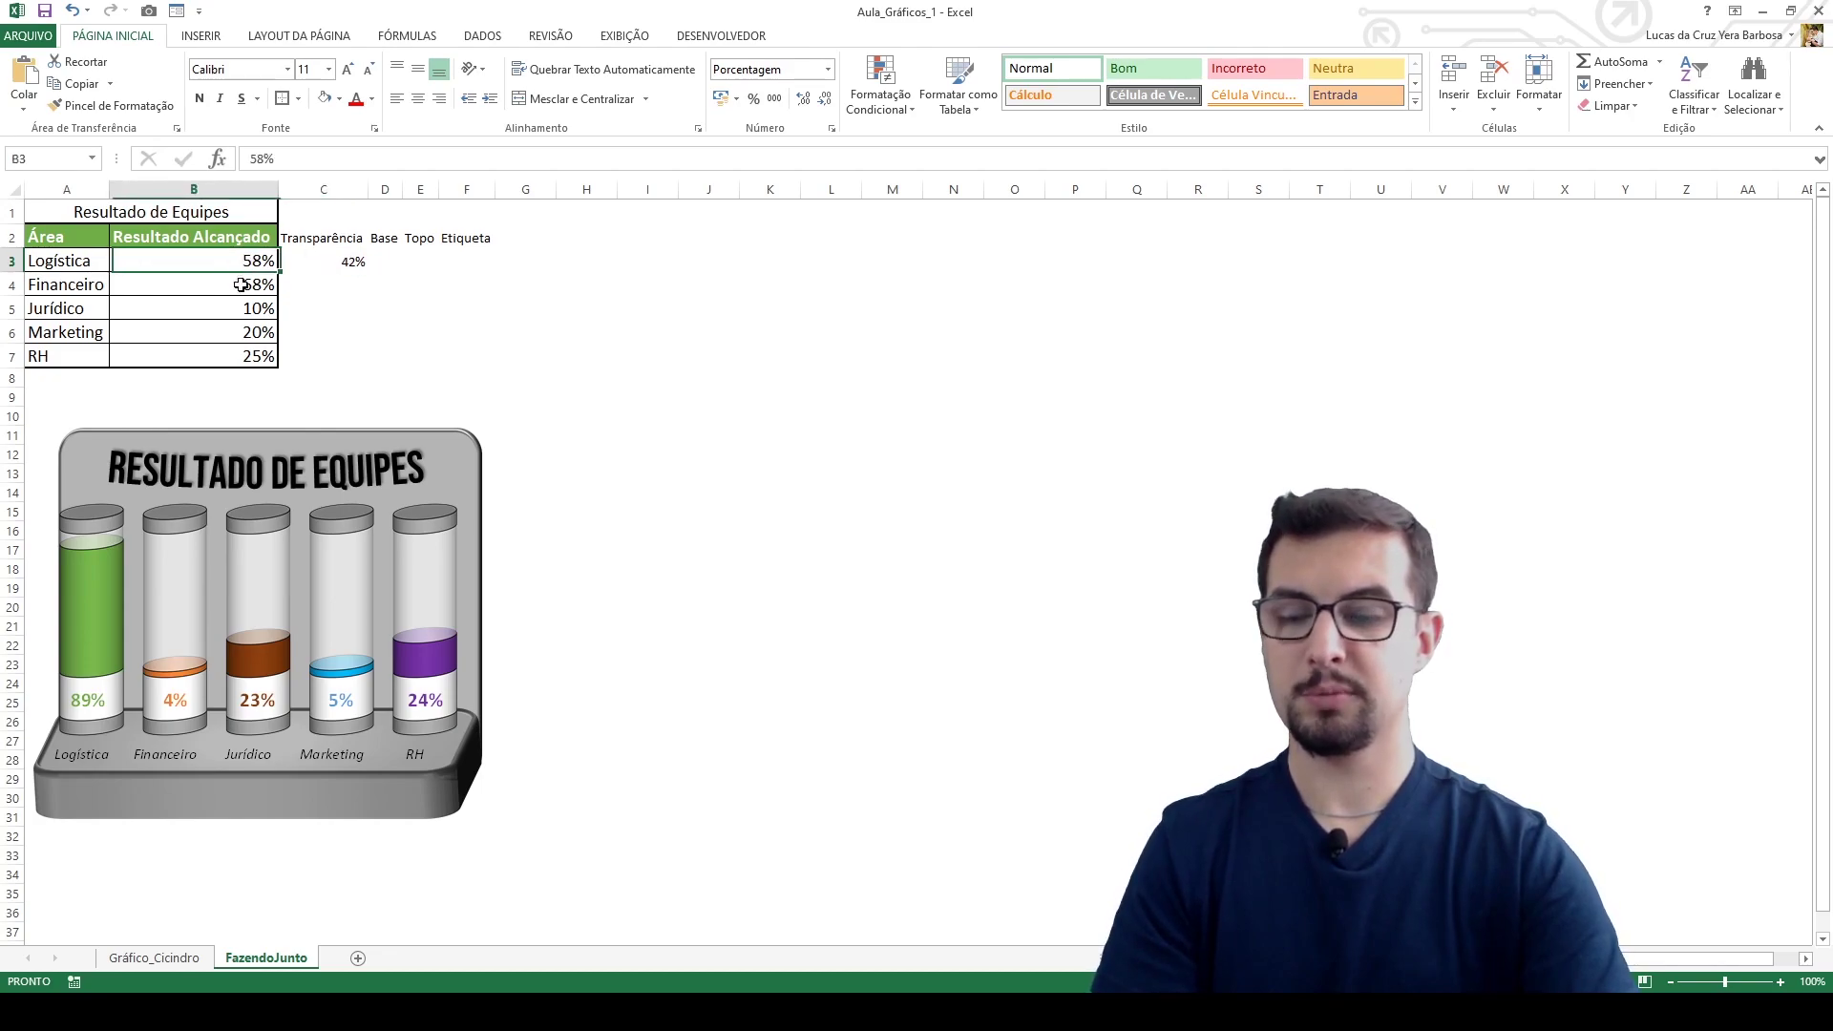
left_click(225, 304)
left_click(226, 271)
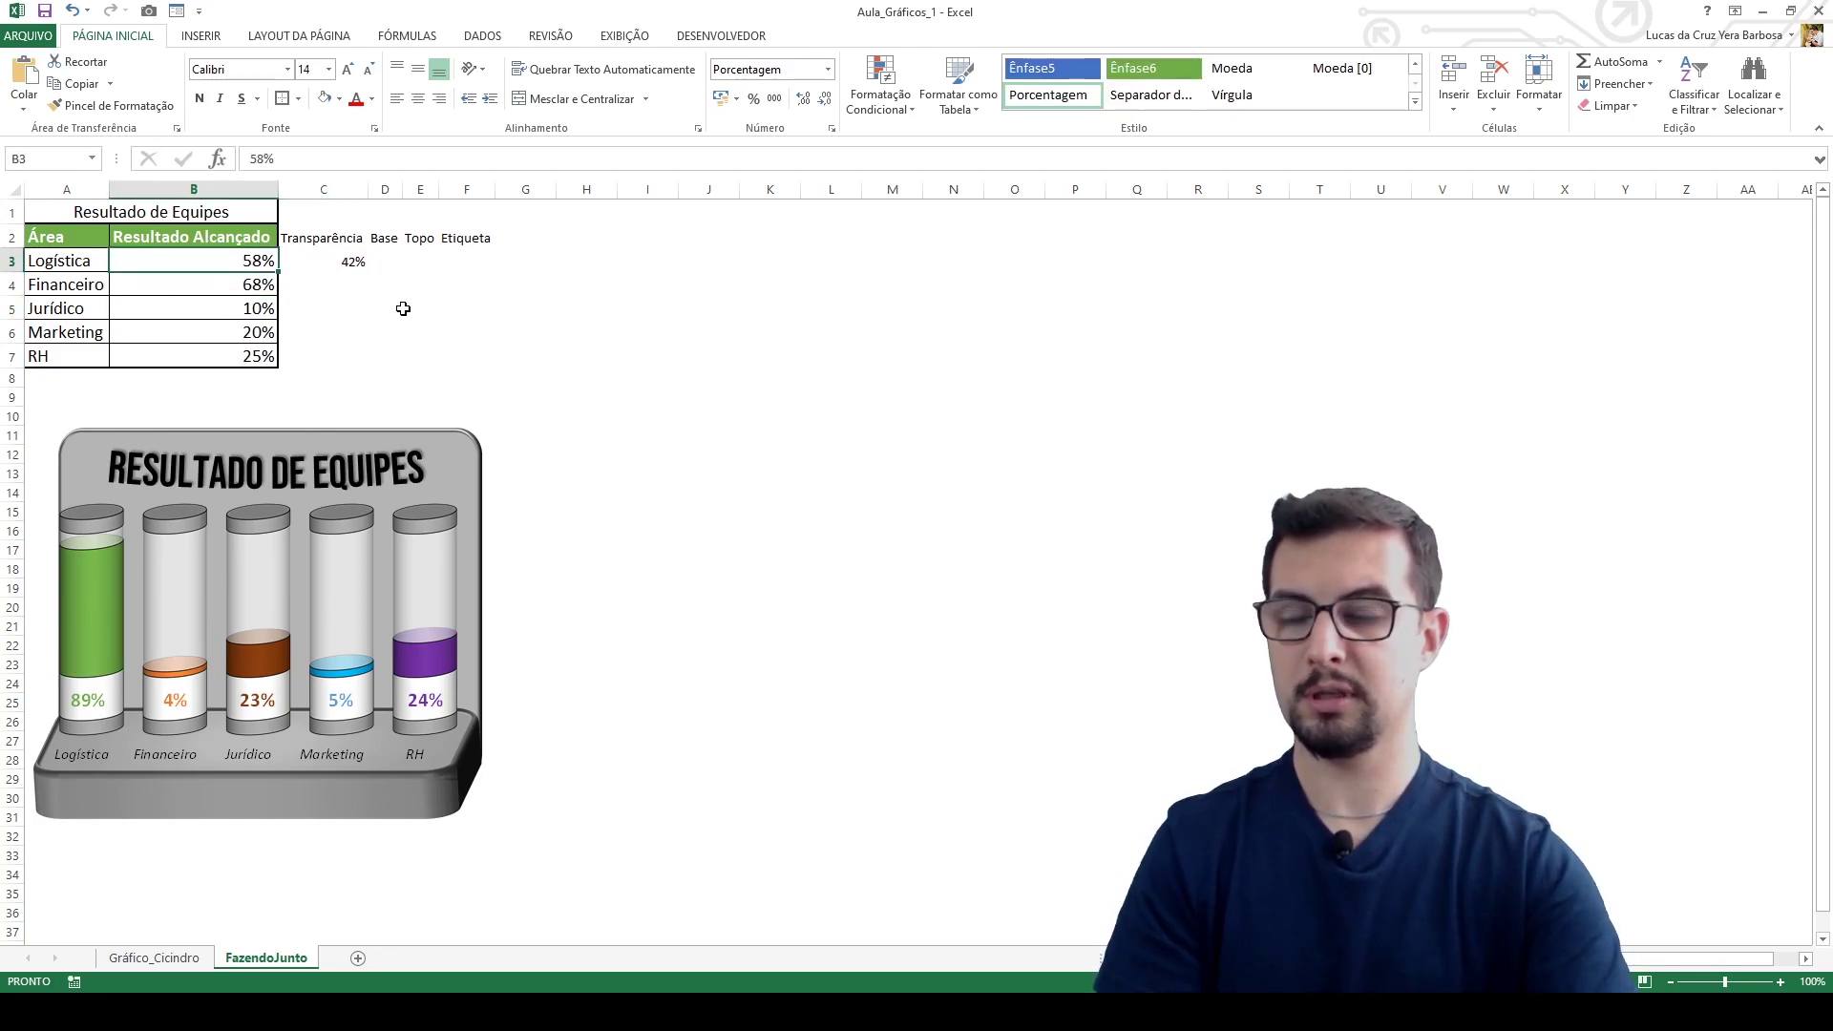
type("89")
key("Return")
type("4")
key("Return")
type("23")
key("Return")
type("5")
key("Return")
type("24")
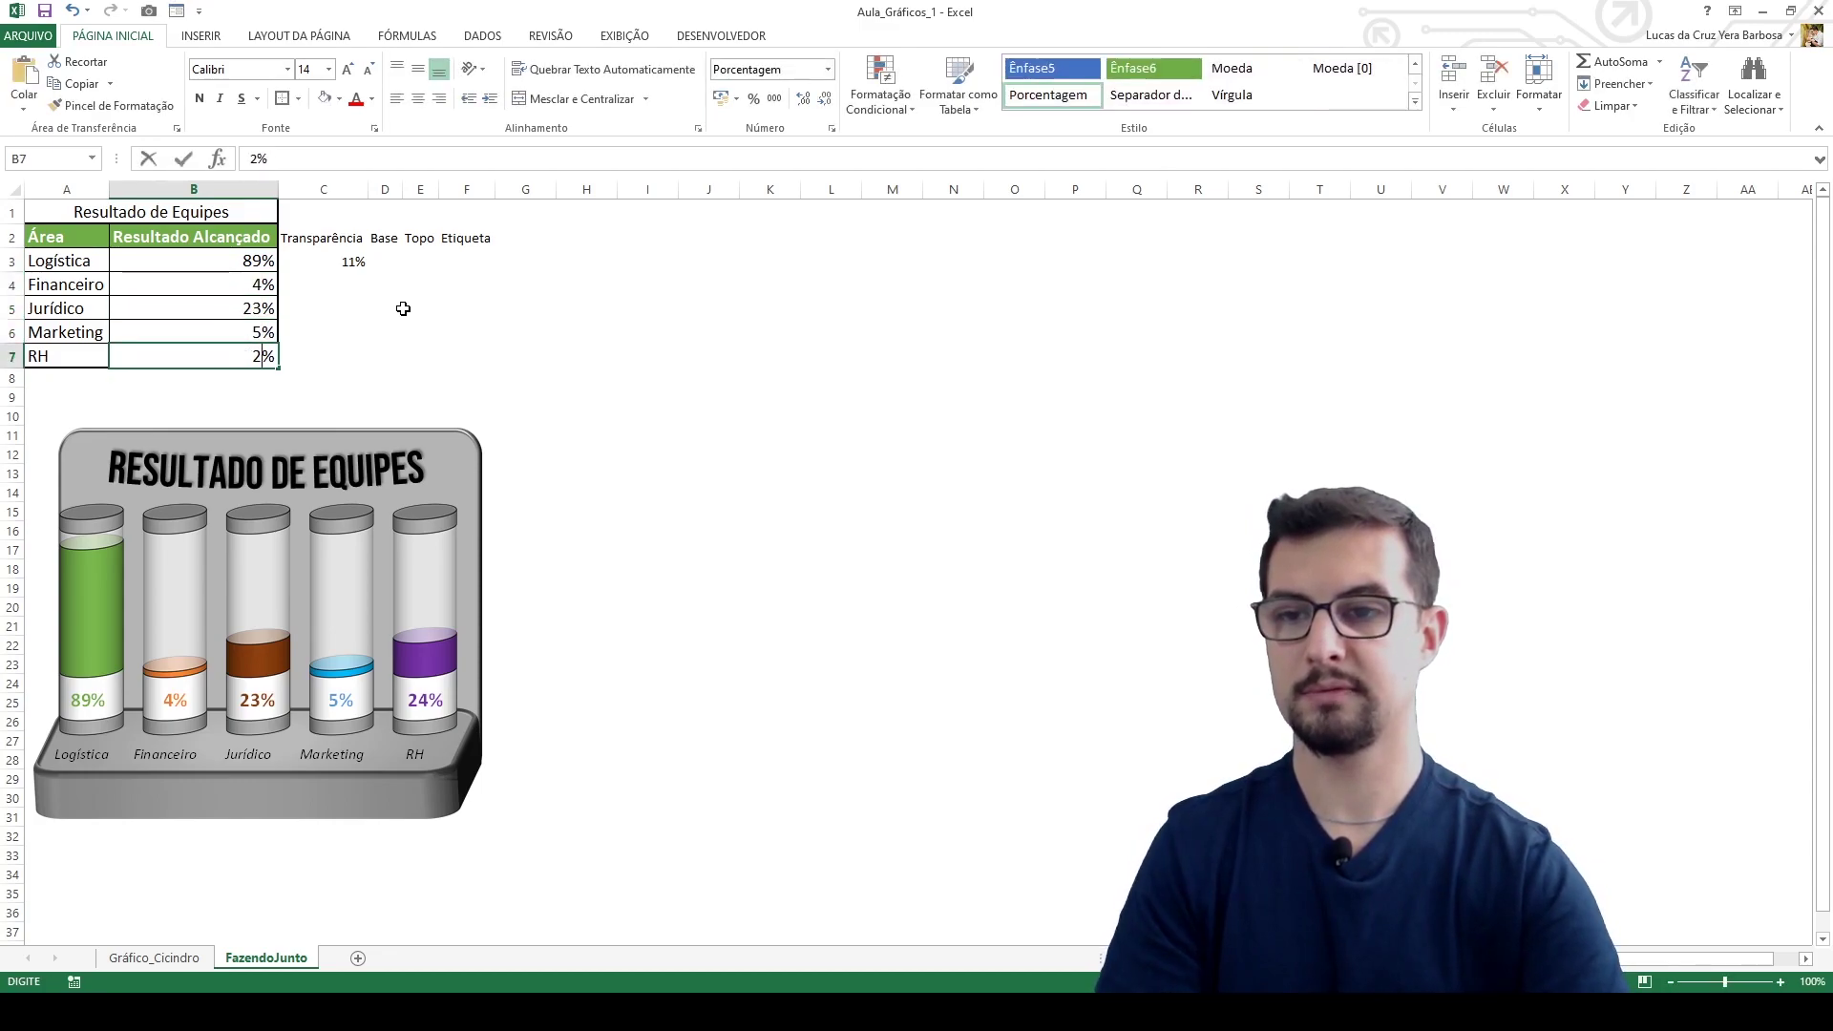
key("Return")
Fill the =1-B3 formula down to C7, giving 11%, 96%, 77%, 95%, 76%.
left_click(338, 267)
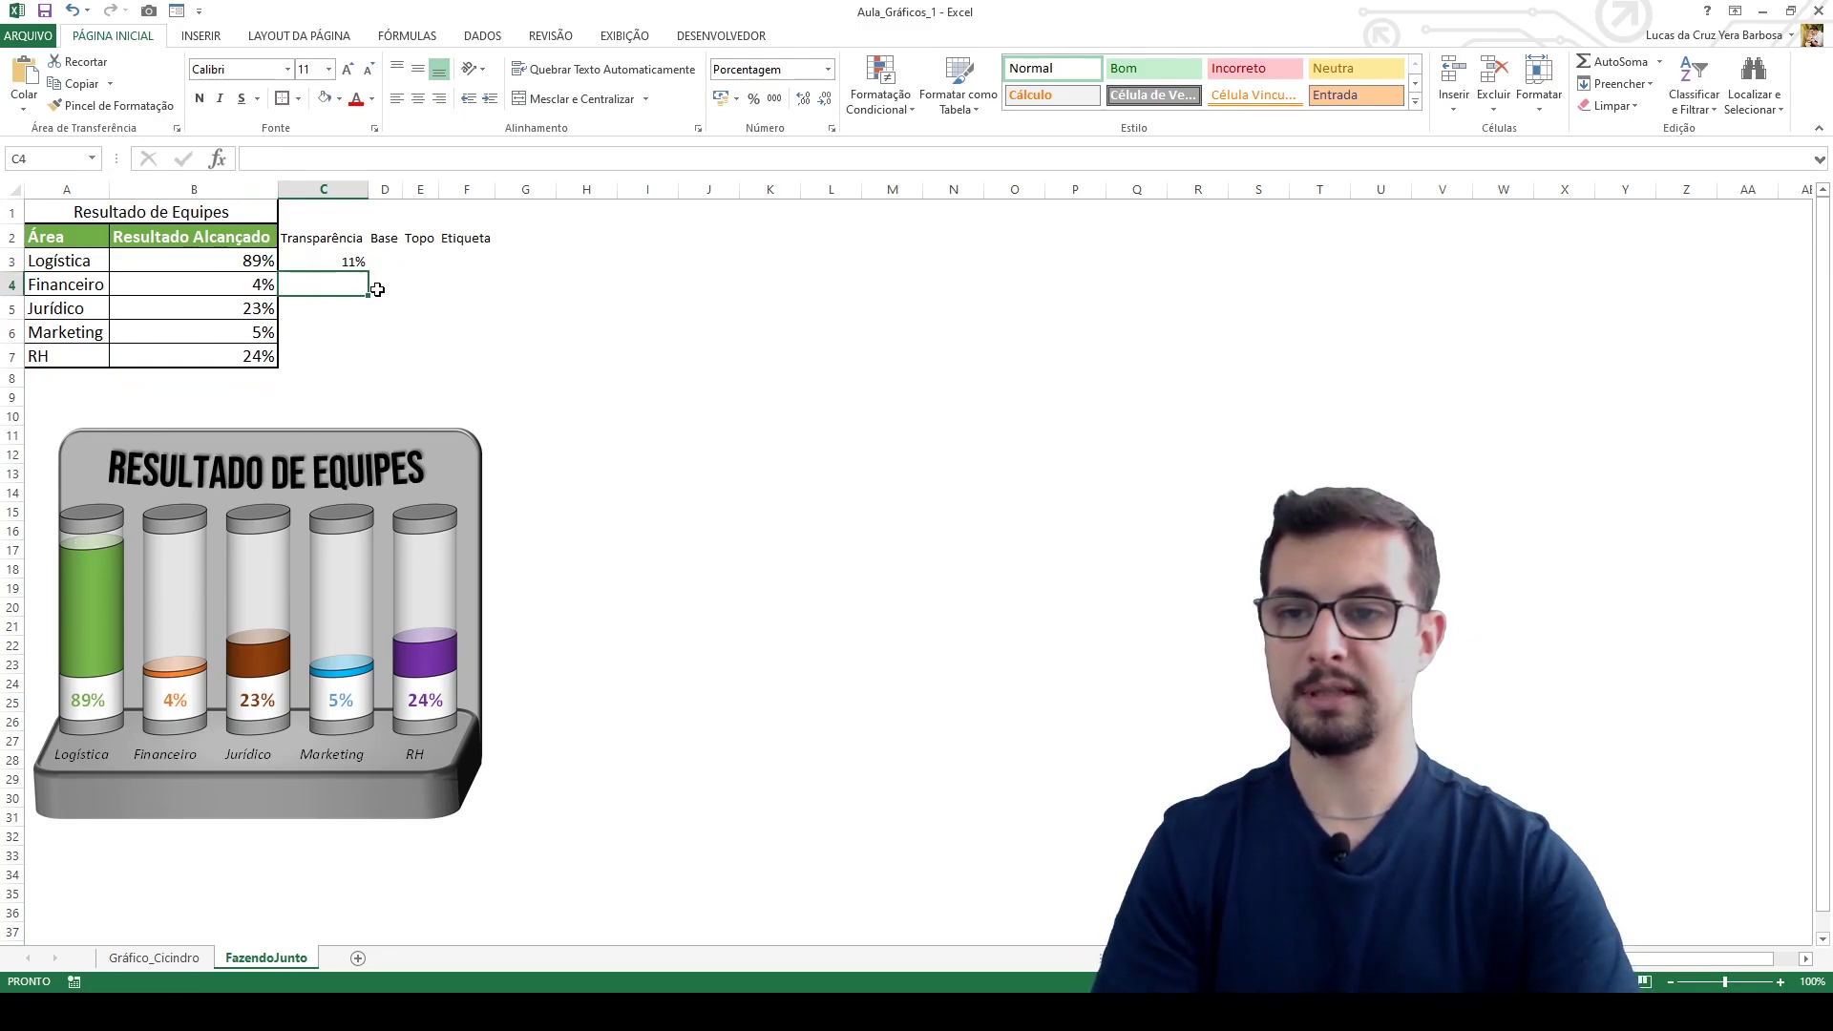
key("shift+Down")
key("shift+Down")
key("shift+Down")
key("shift+Down")
key("ctrl+d")
left_click(413, 287)
left_click(363, 287)
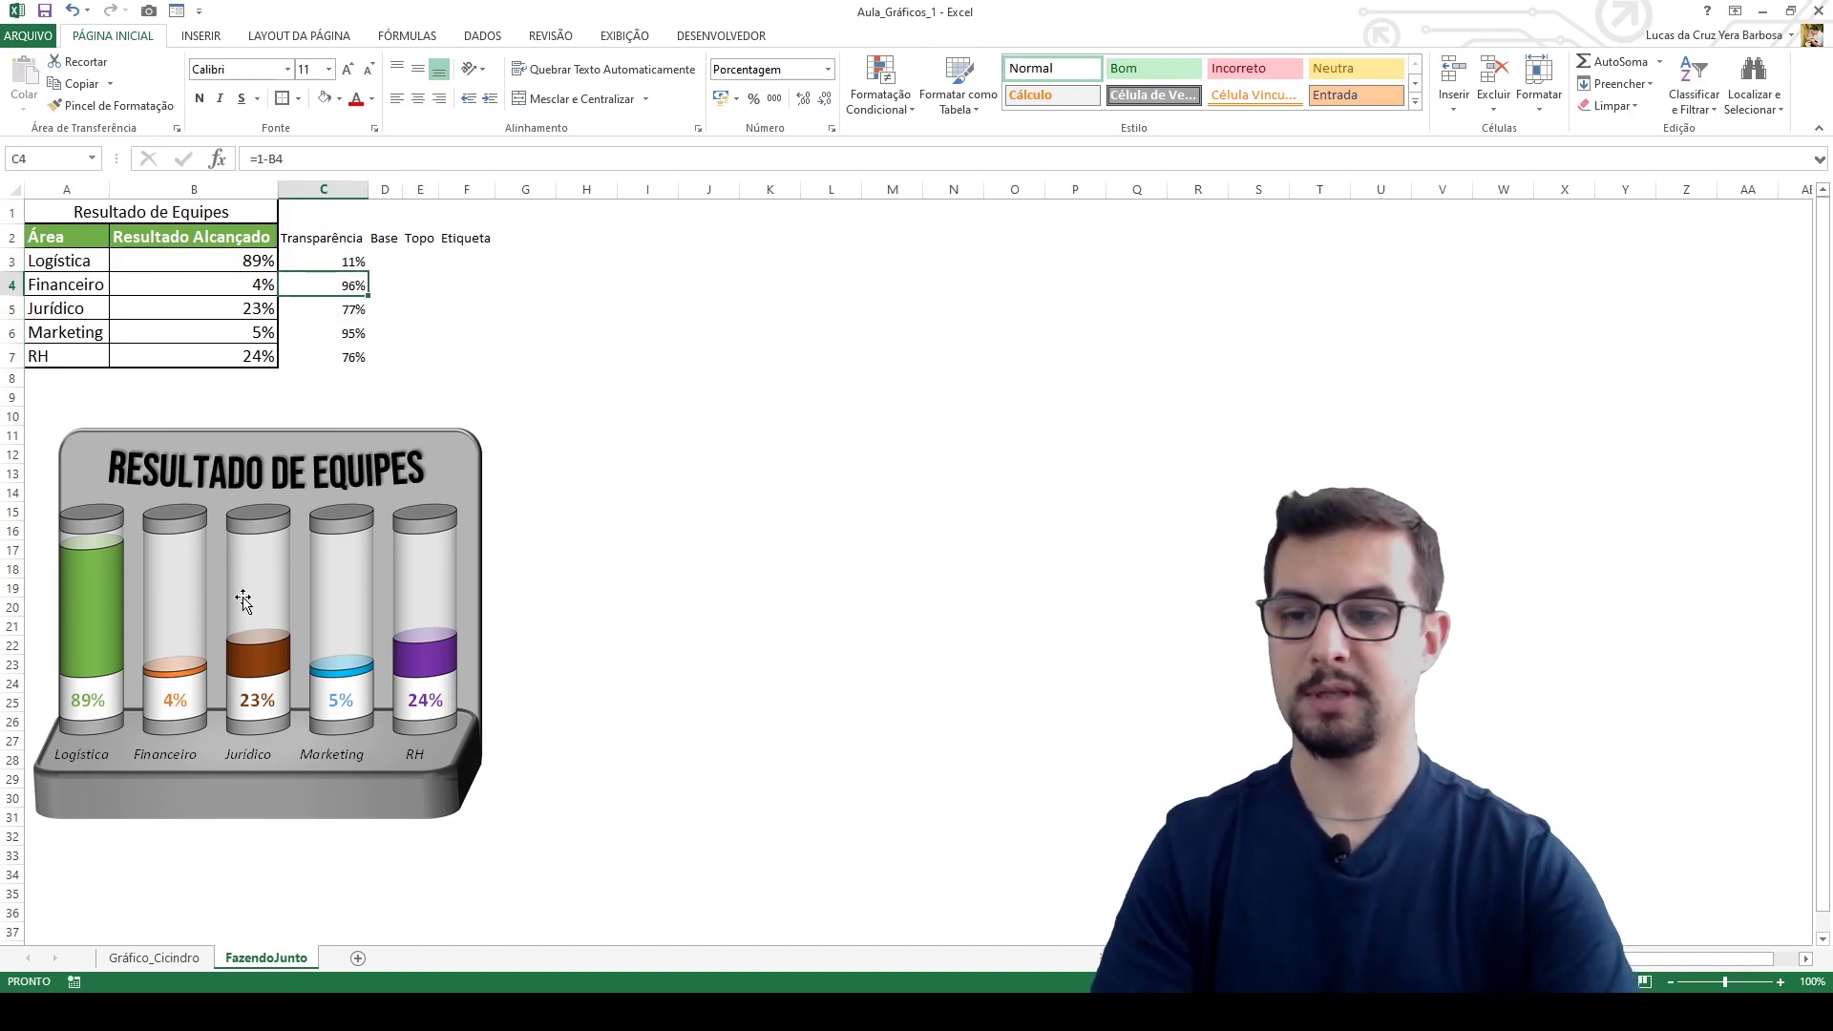
left_click(349, 336)
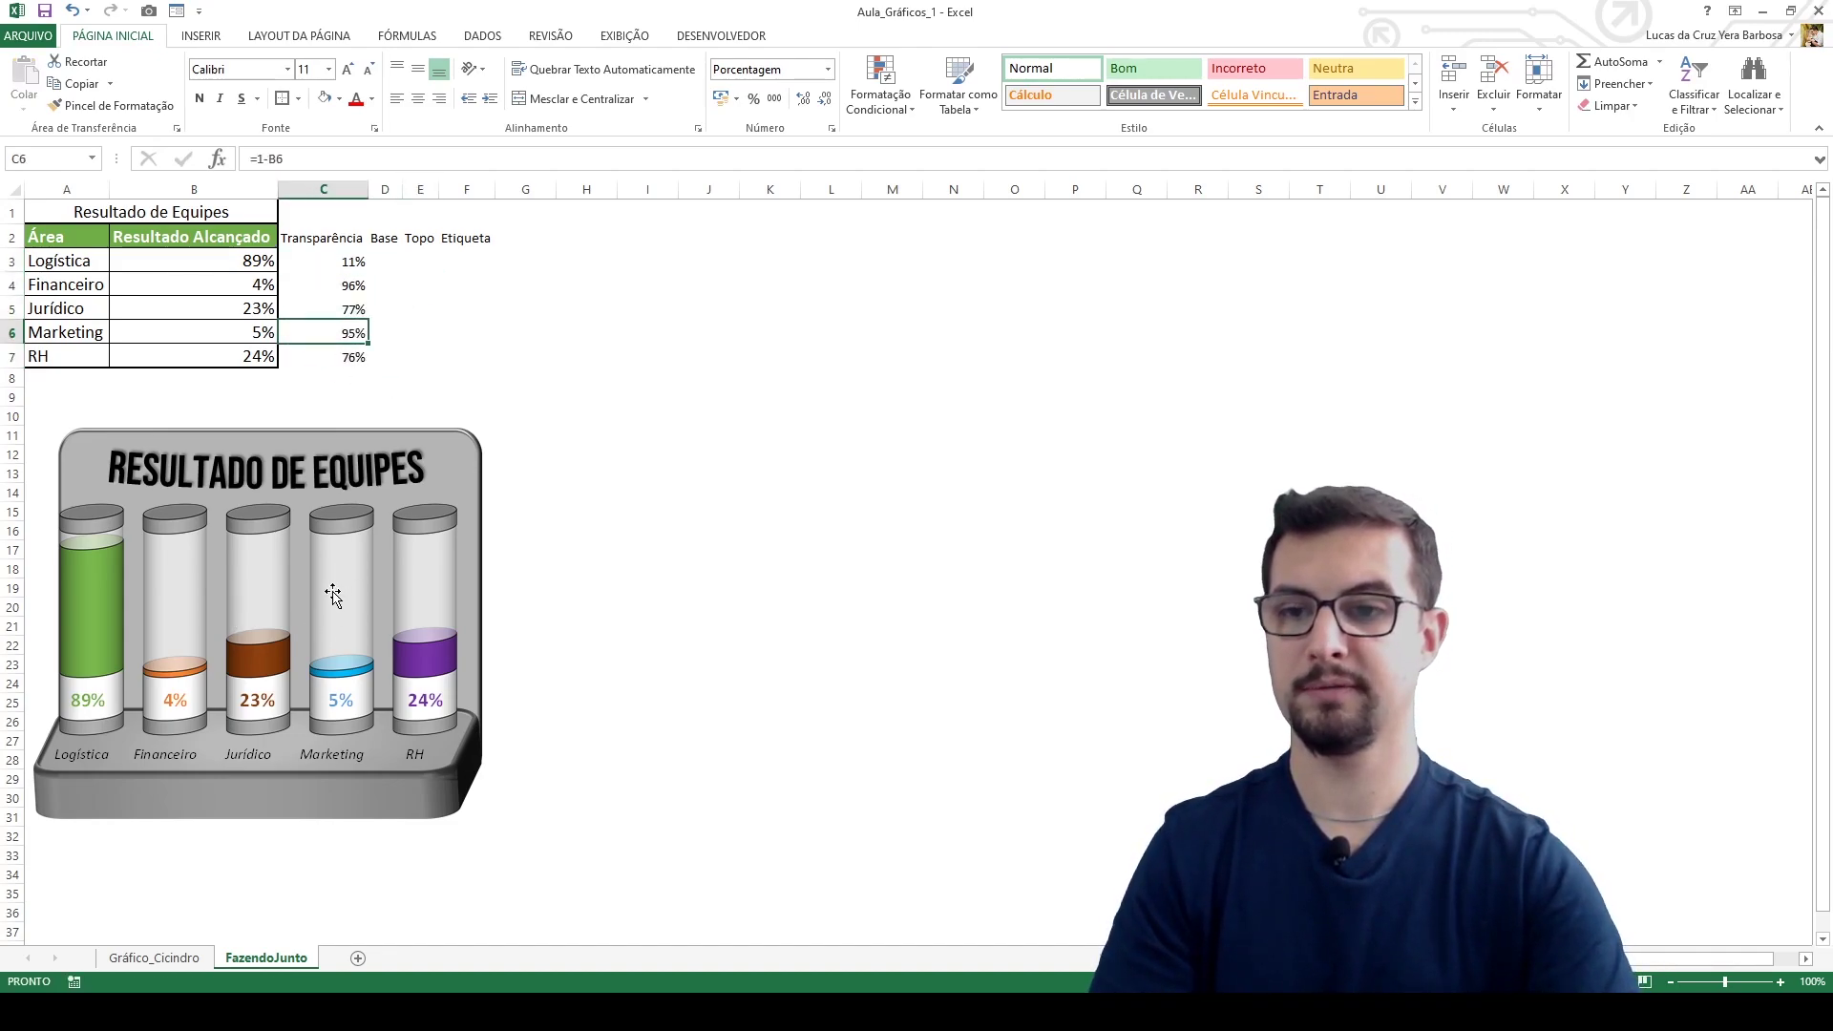
left_click(336, 359)
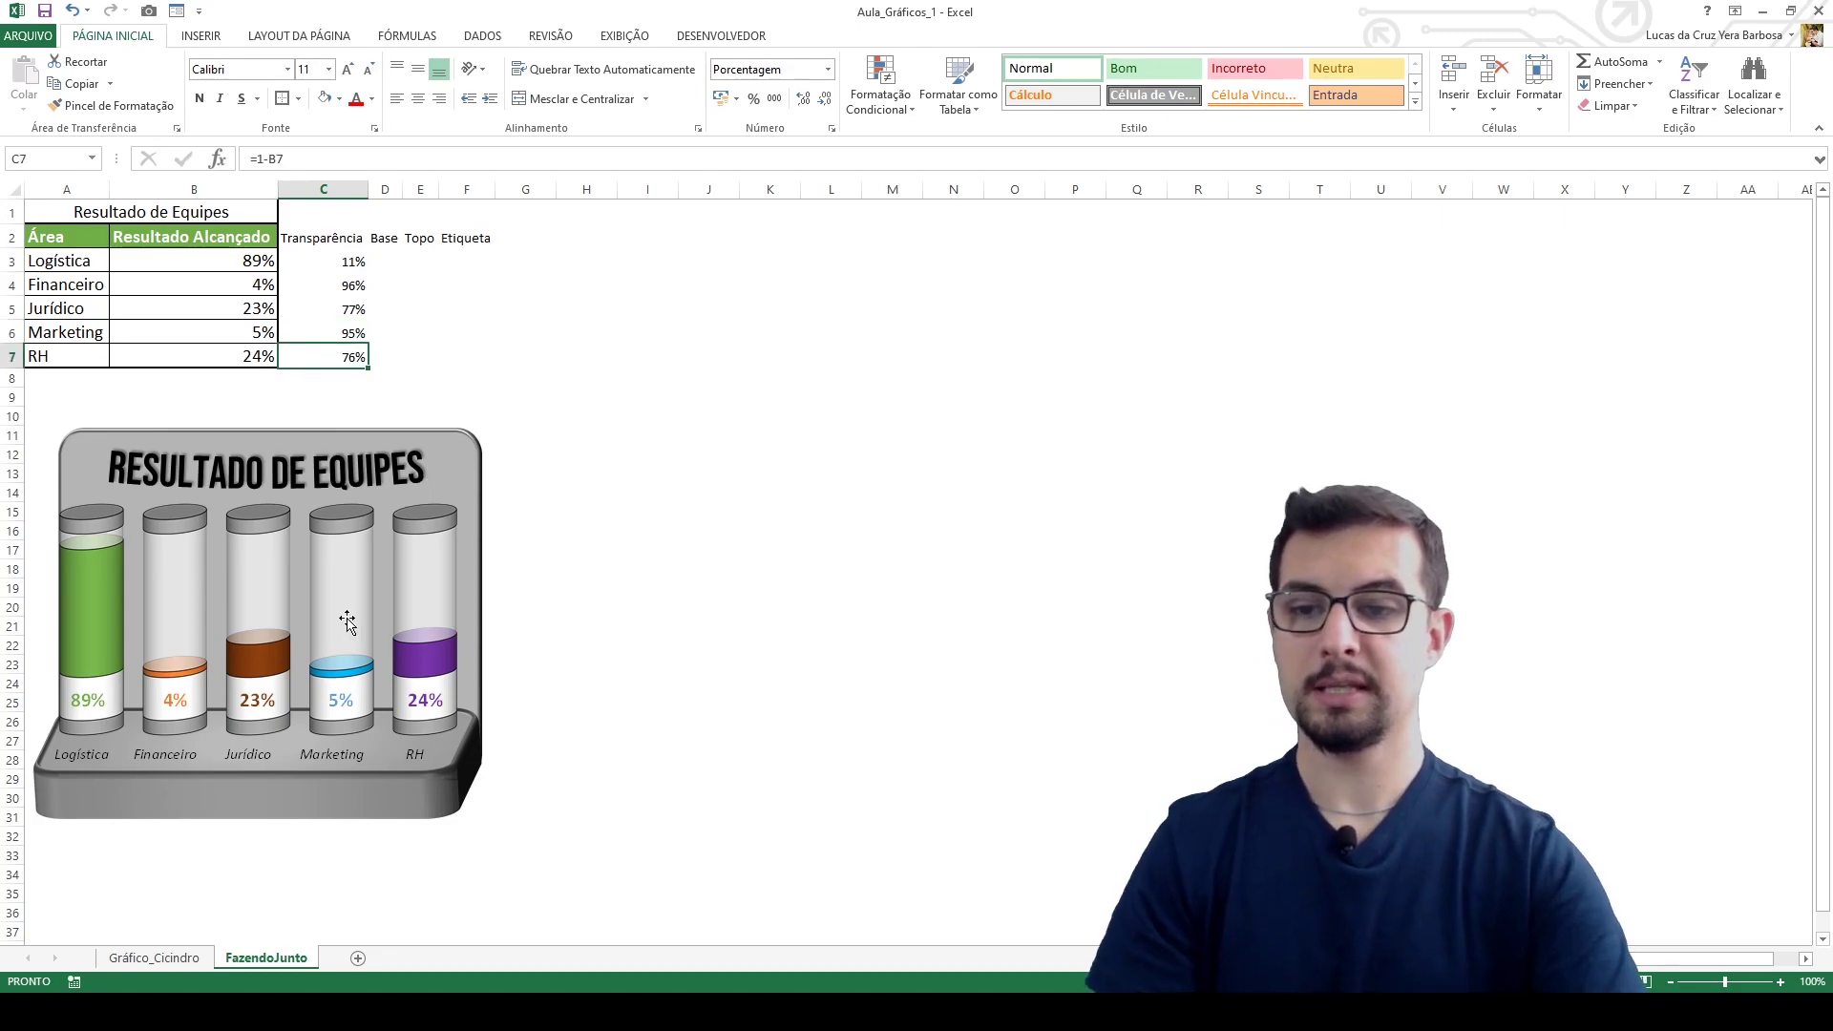
left_click(392, 263)
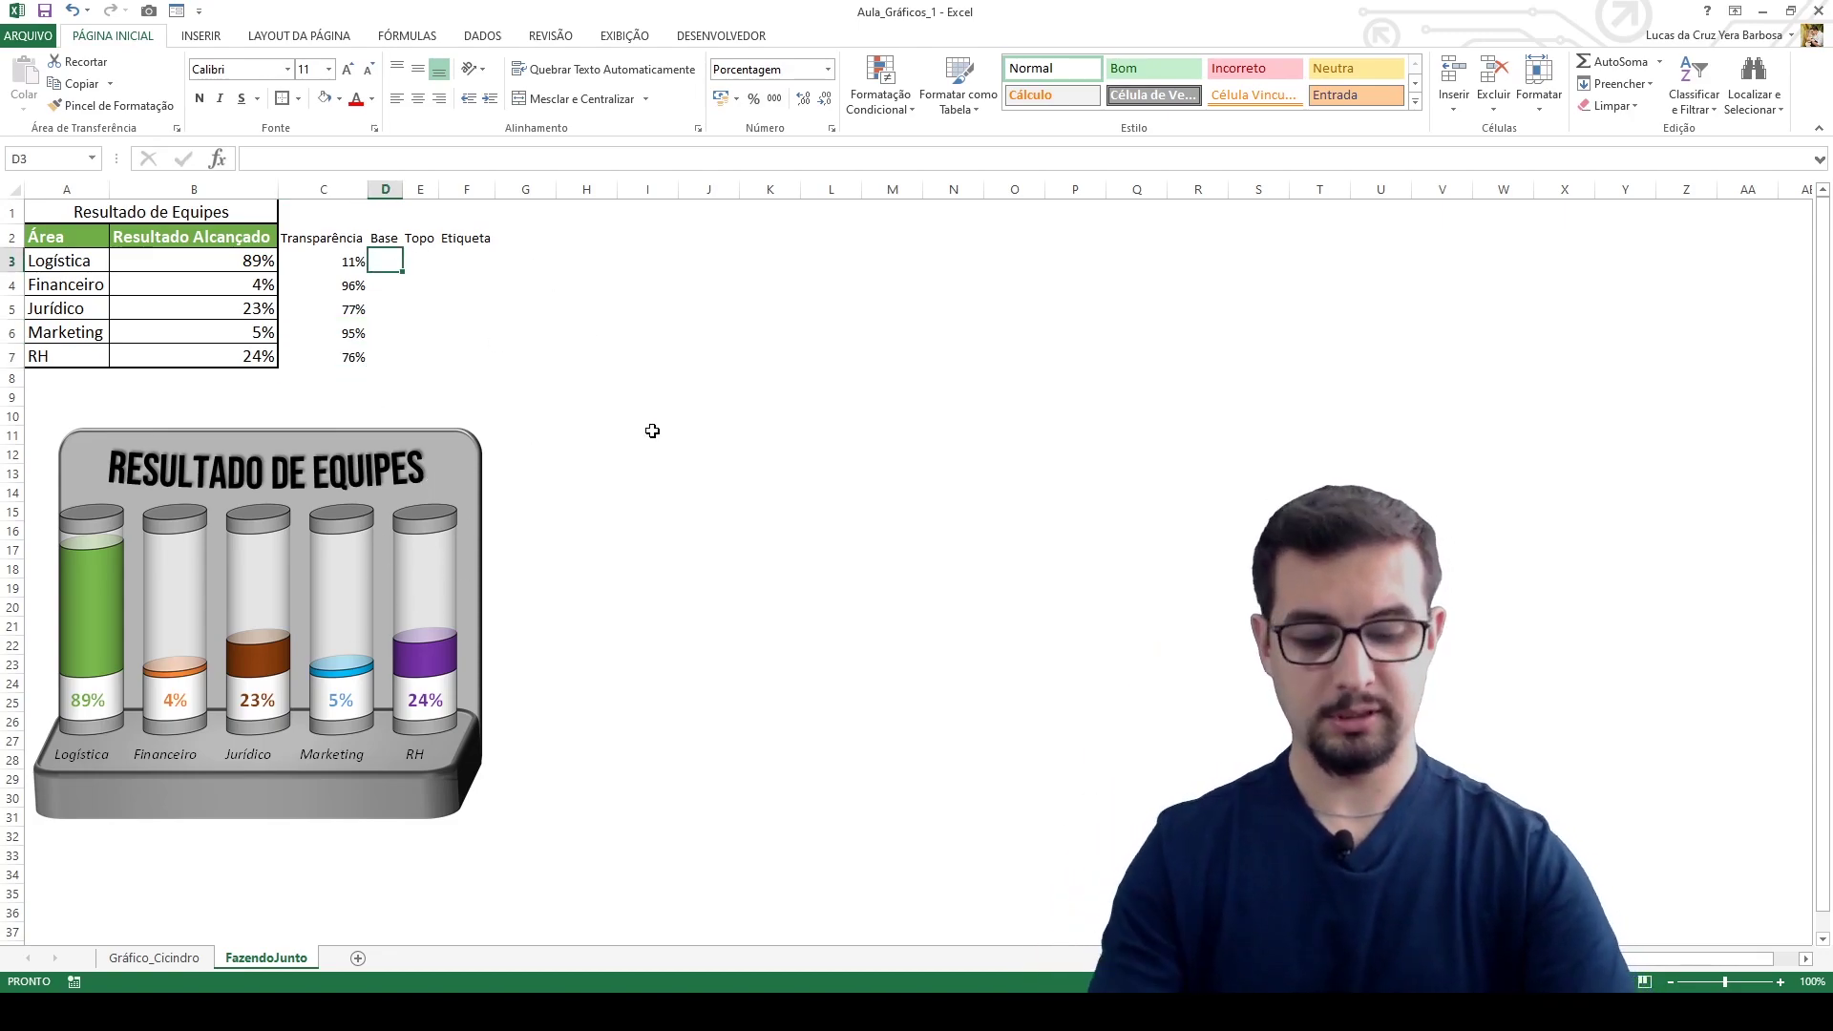
type("1")
key("Return")
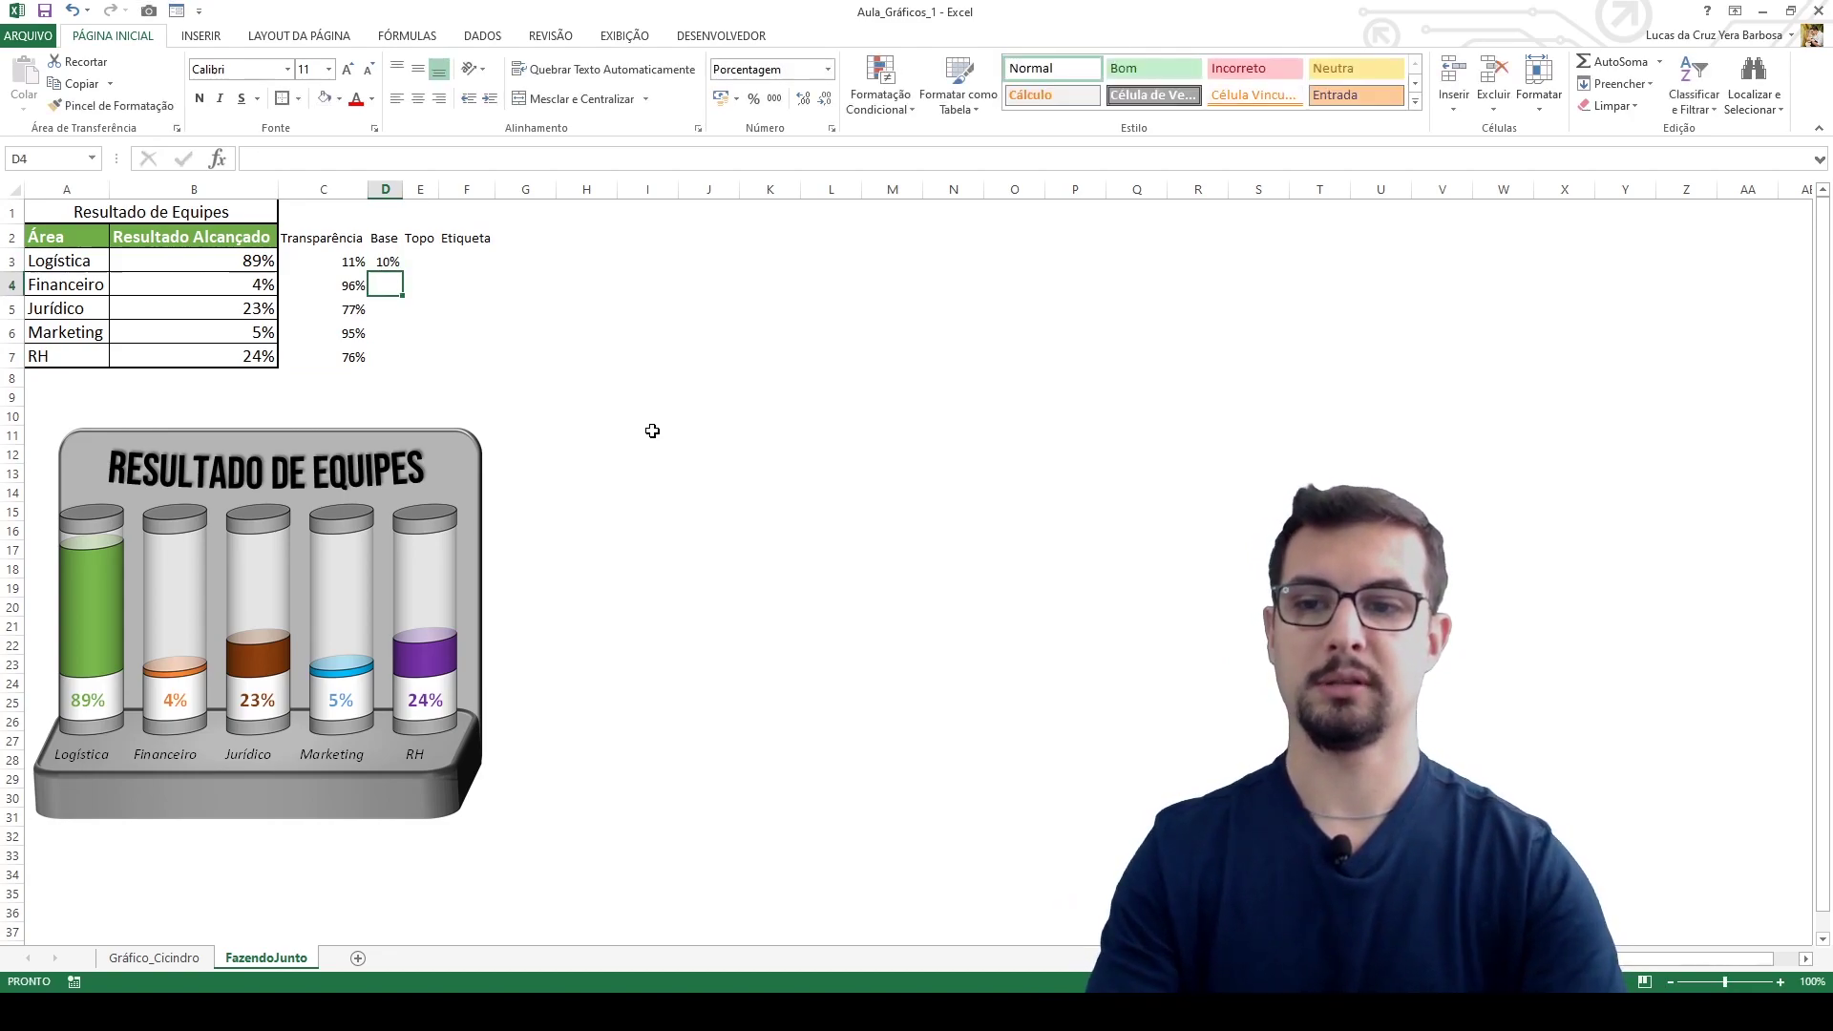
key("Up")
key("ctrl+c")
key("shift+Down")
key("shift+Down")
key("shift+Down")
key("shift+Down")
key("ctrl+v")
key("Escape")
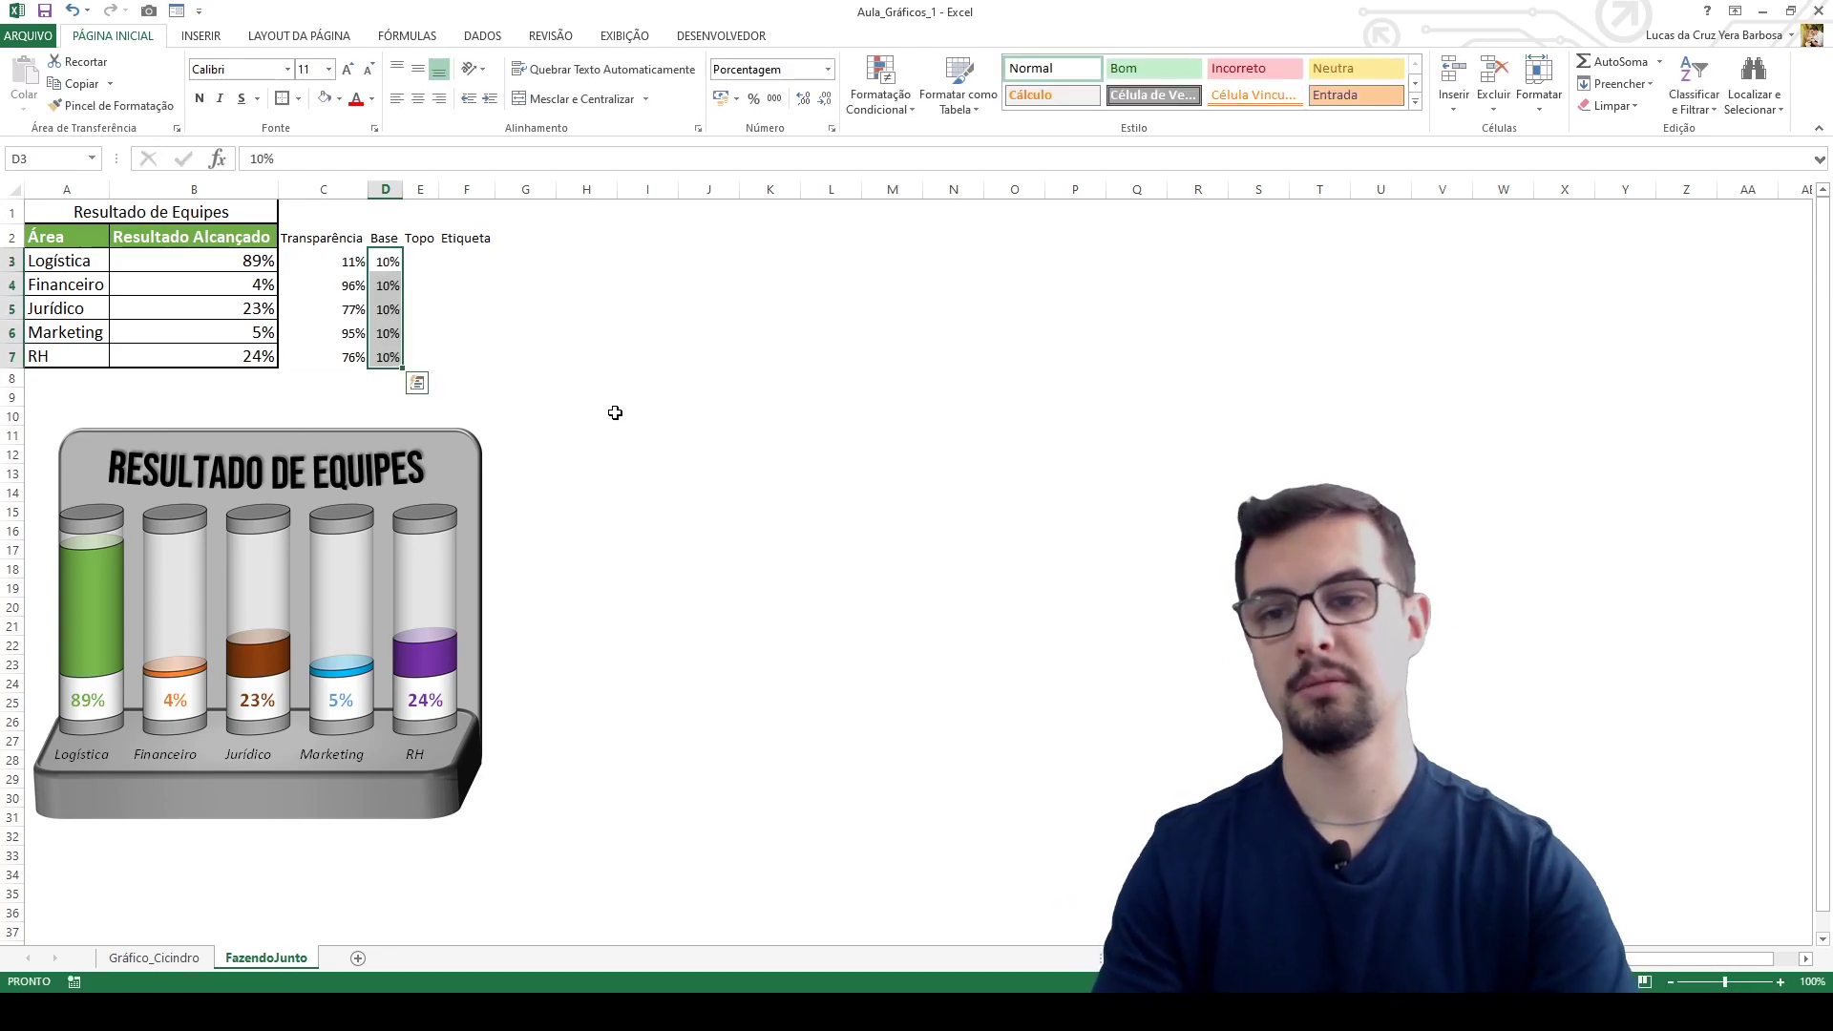
left_click(410, 259)
type("7%")
key("Return")
key("Up")
key("ctrl+c")
key("shift+Down")
key("shift+Down")
key("shift+Down")
key("shift+Down")
key("ctrl+v")
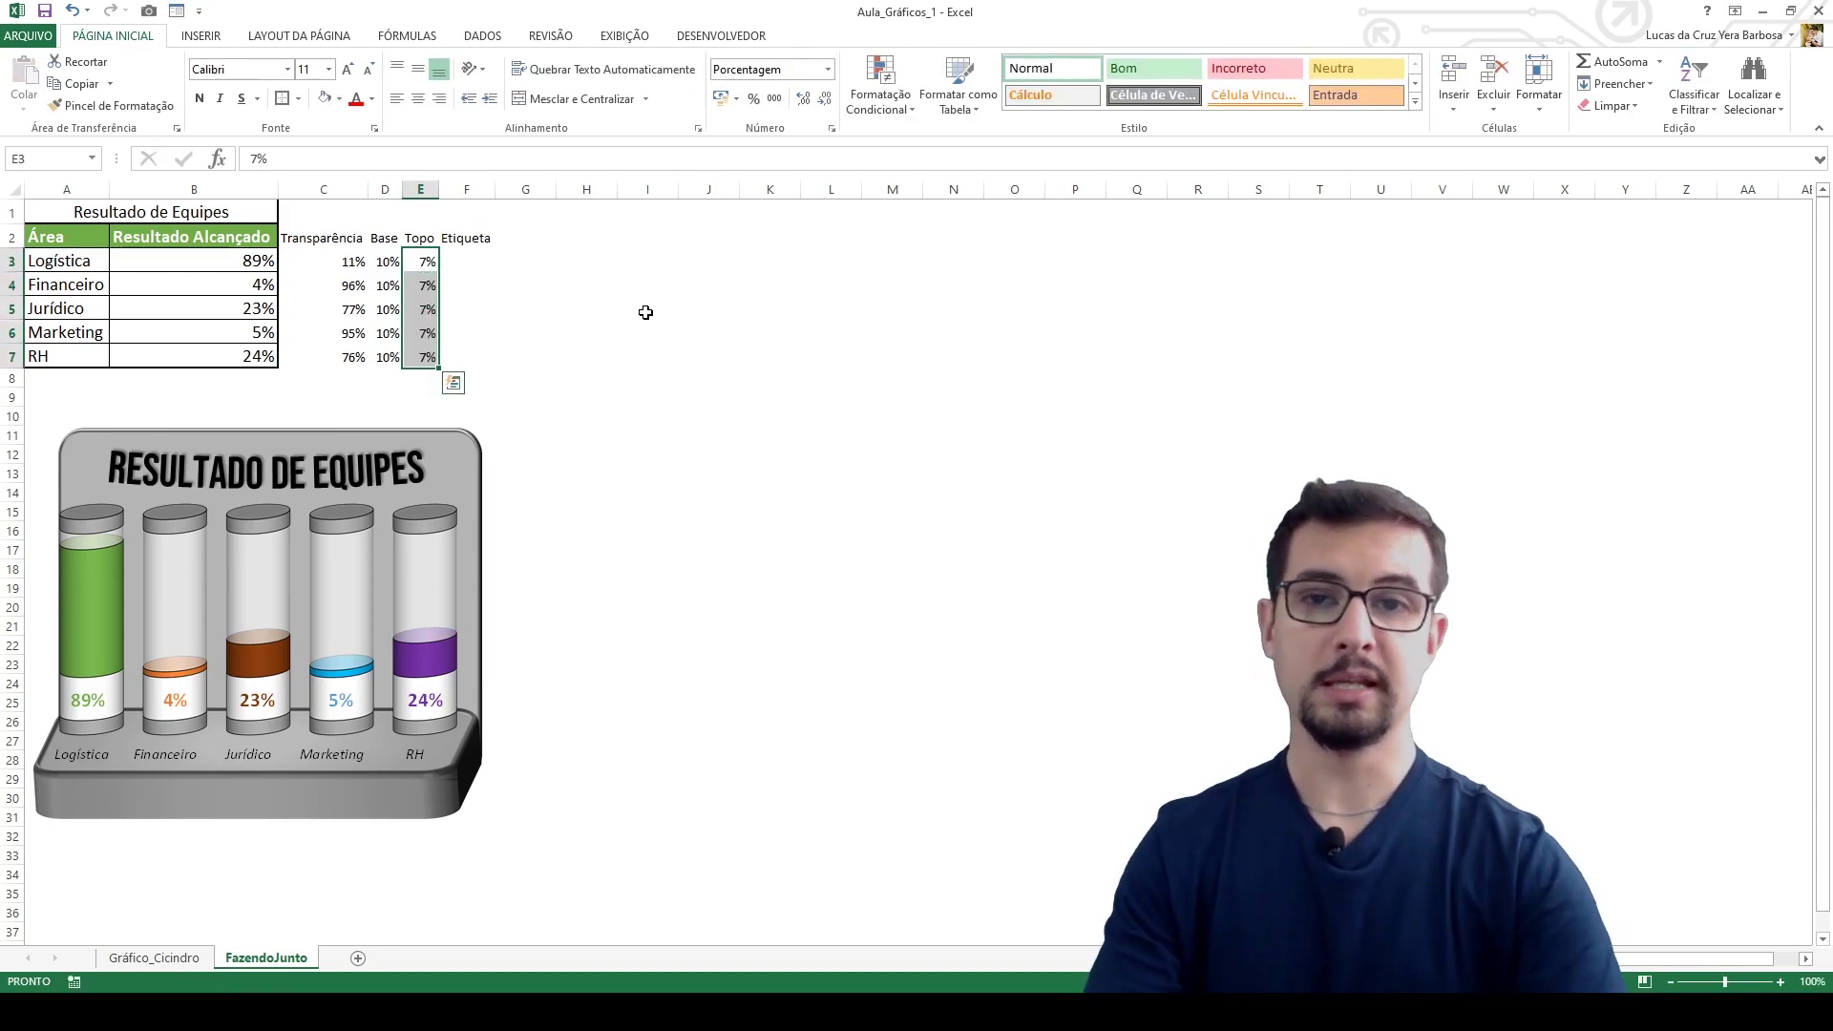
left_click(470, 256)
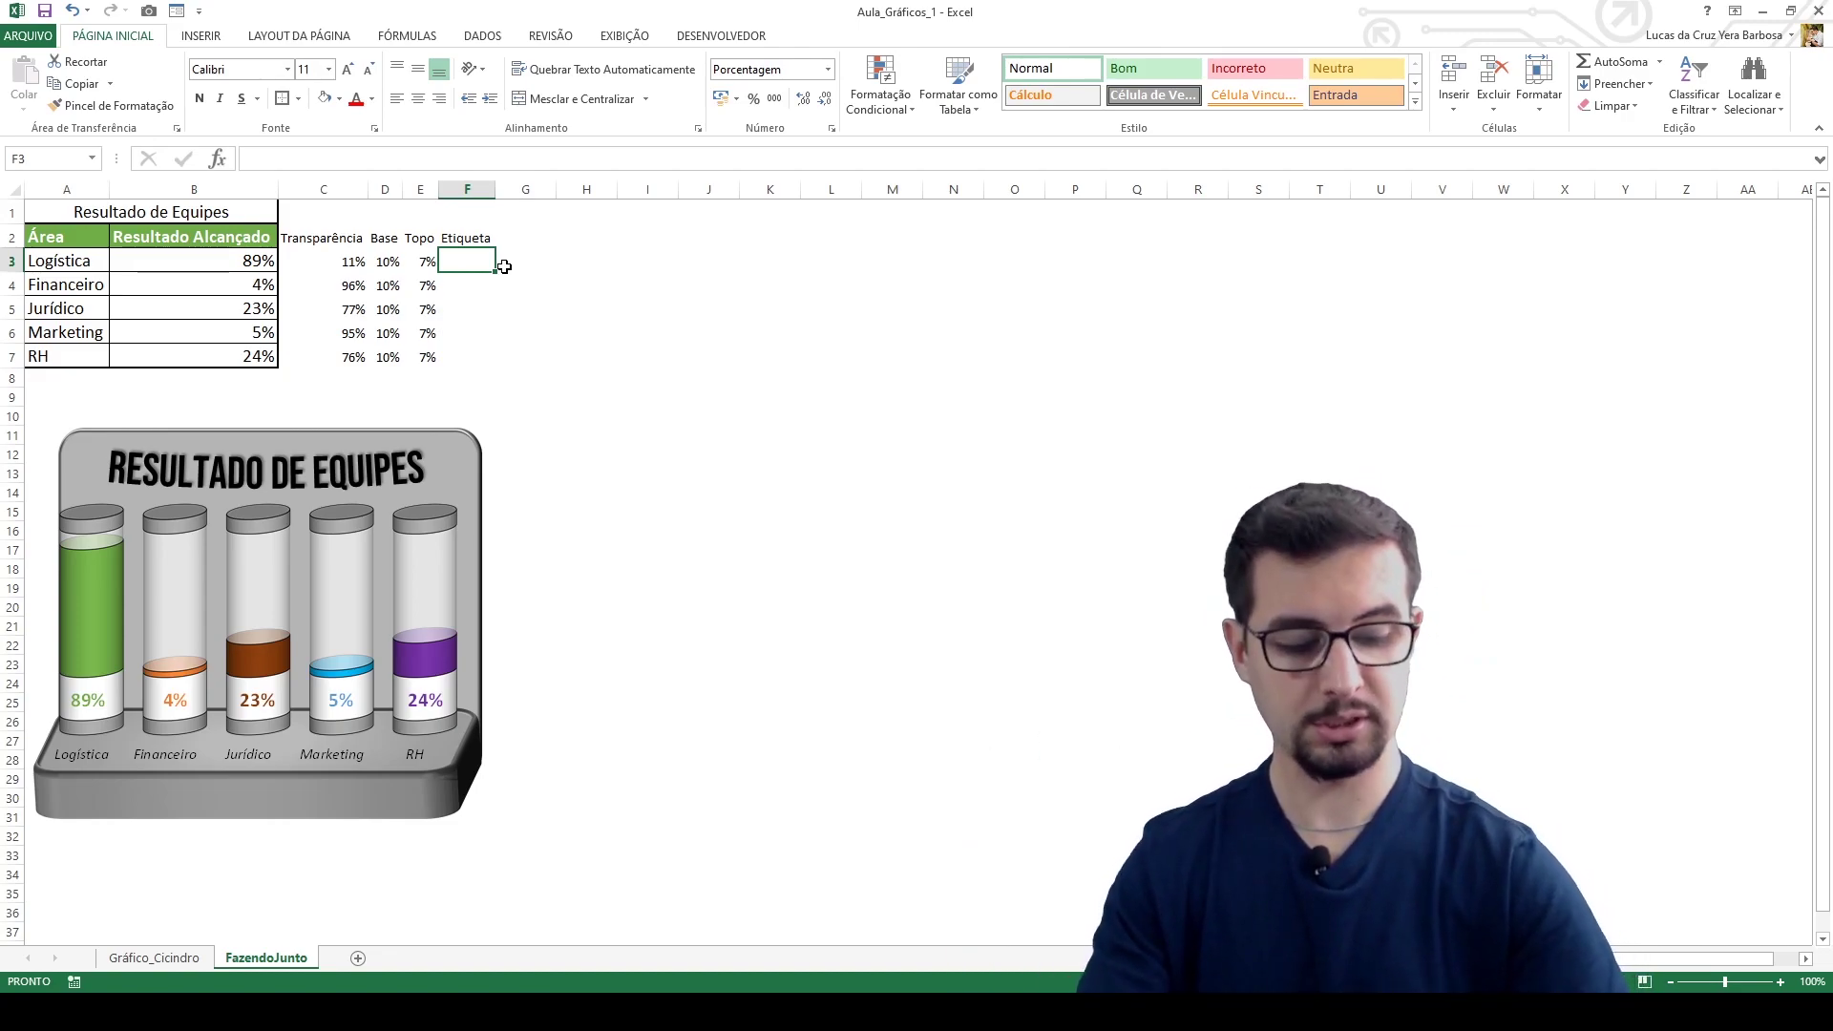
type("30%")
key("Return")
key("Up")
key("ctrl+c")
key("shift+Down")
key("shift+Down")
key("shift+Down")
key("shift+Down")
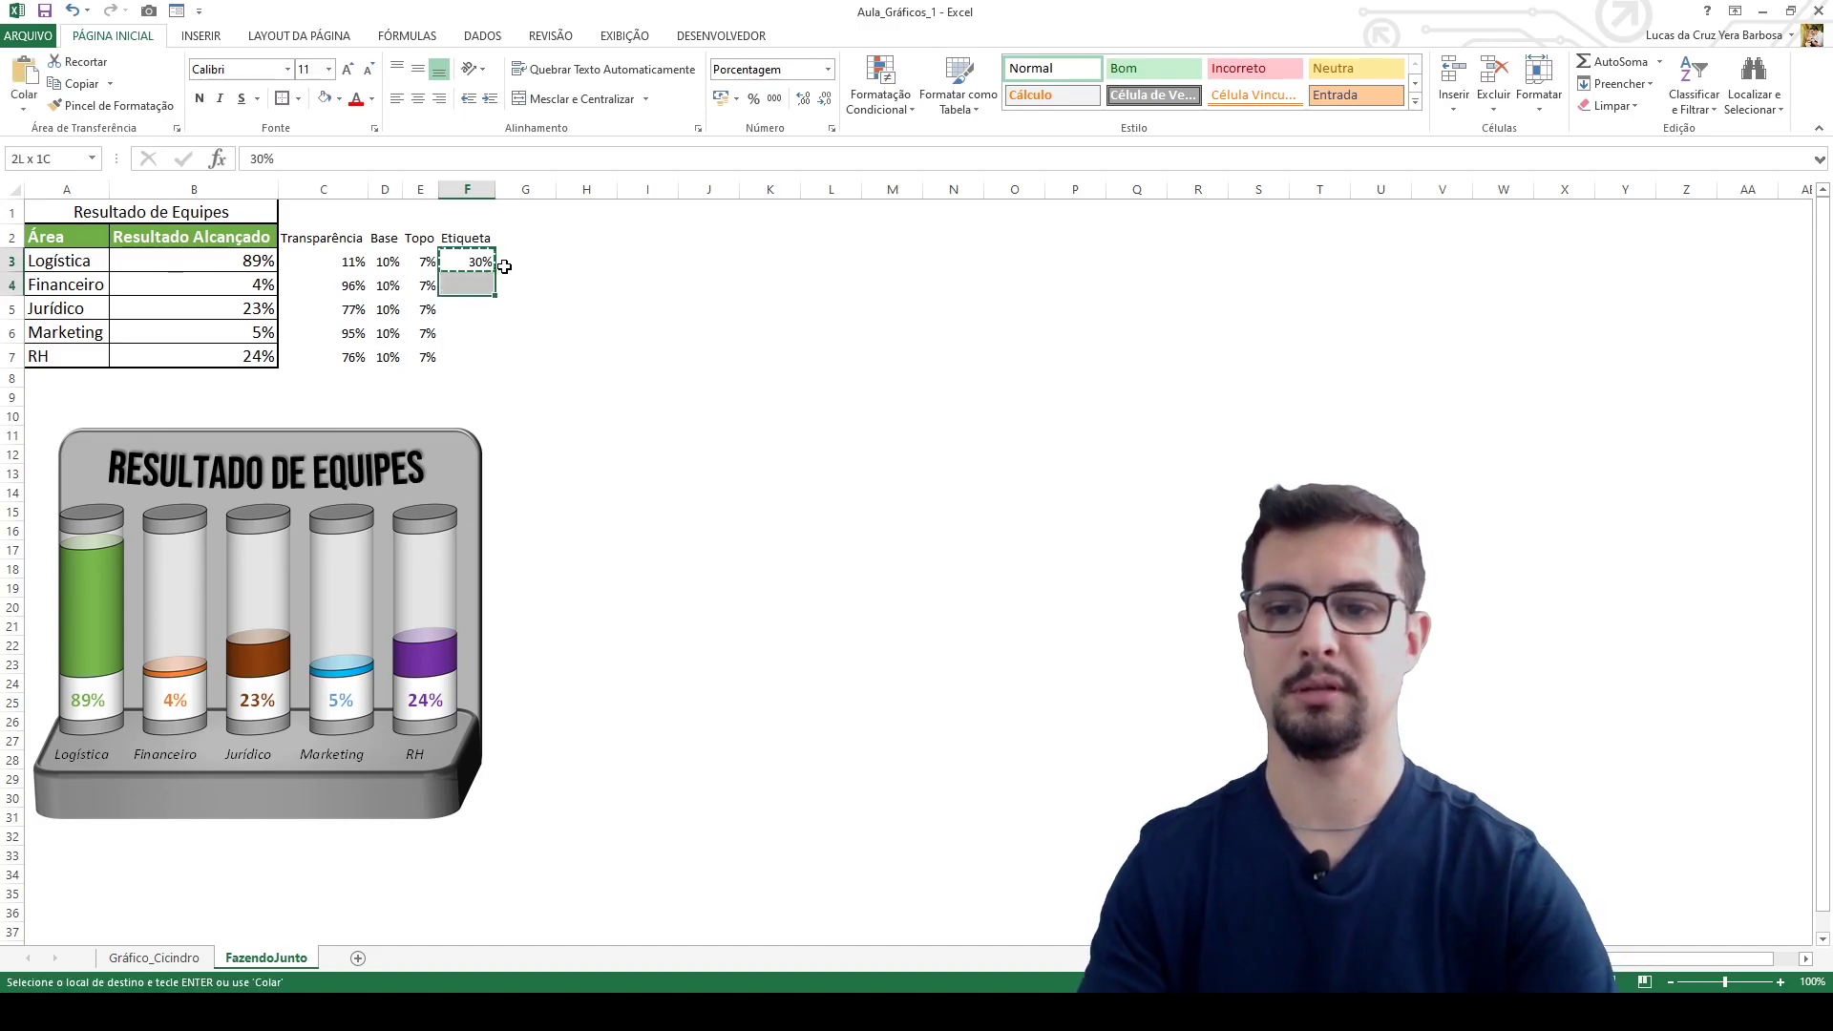
key("Return")
left_click(709, 309)
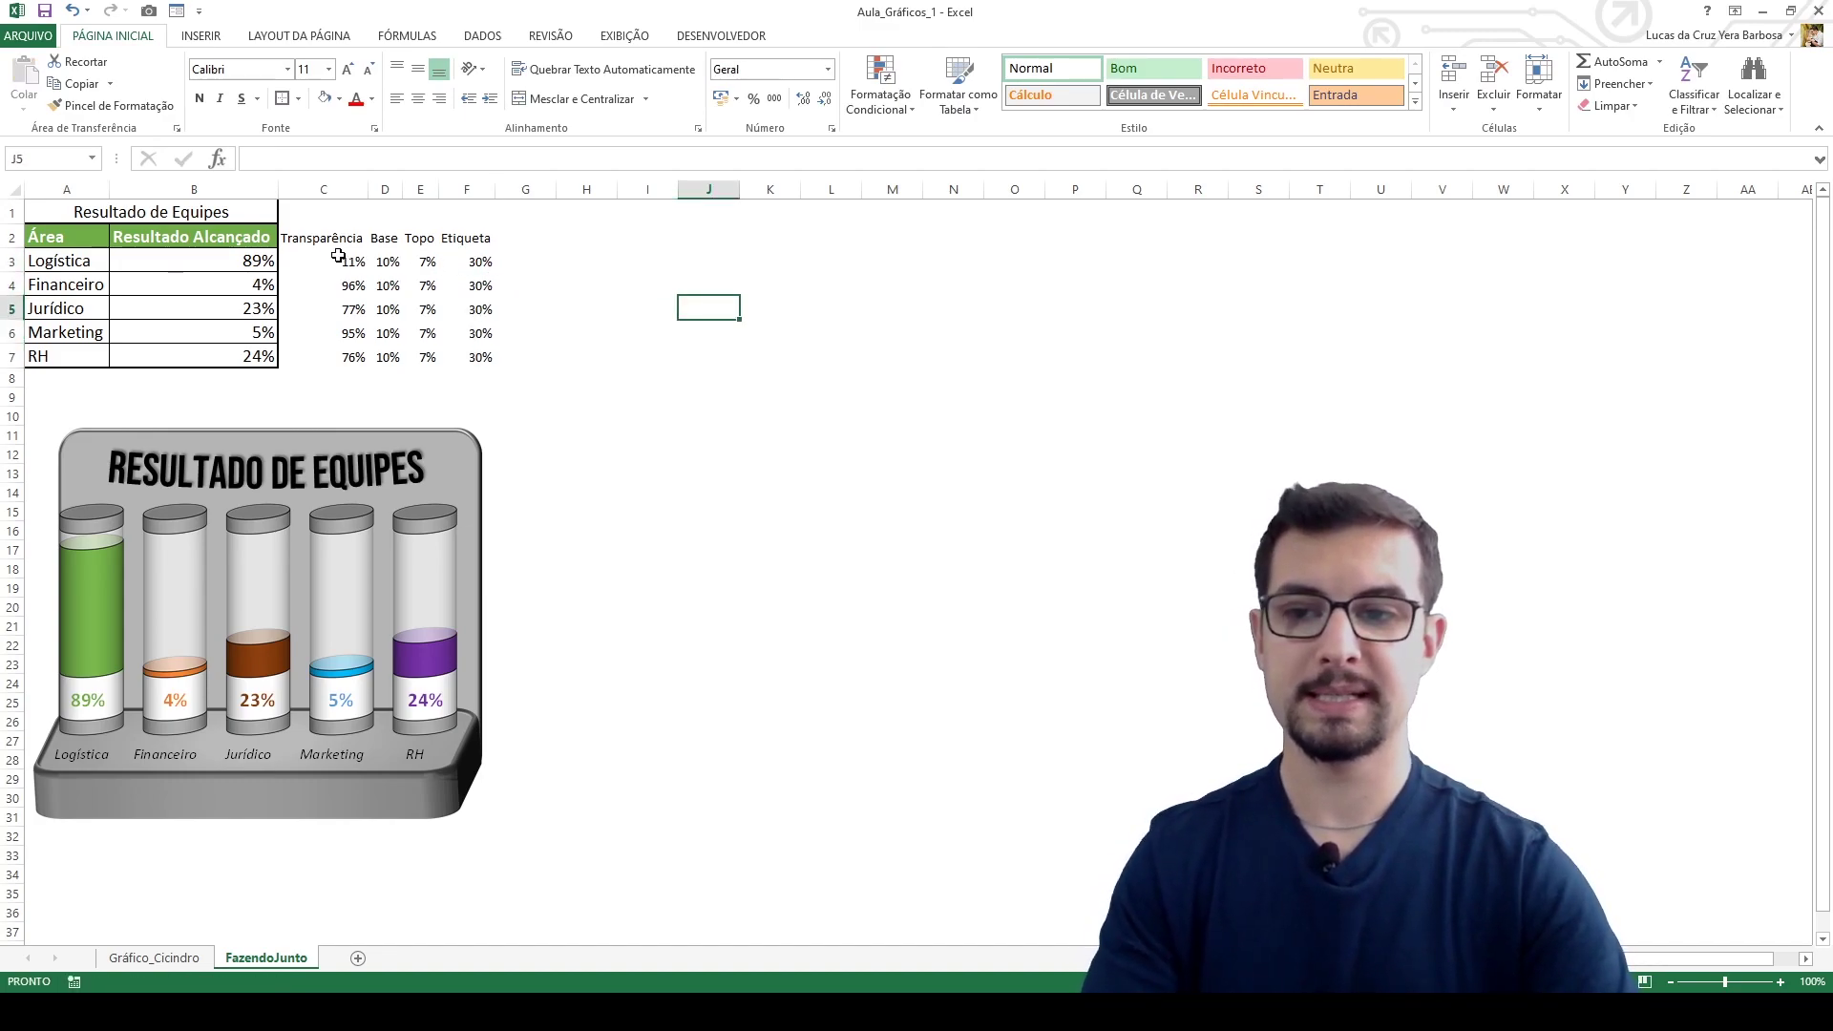
left_click_drag(347, 254, 478, 356)
left_click(767, 434)
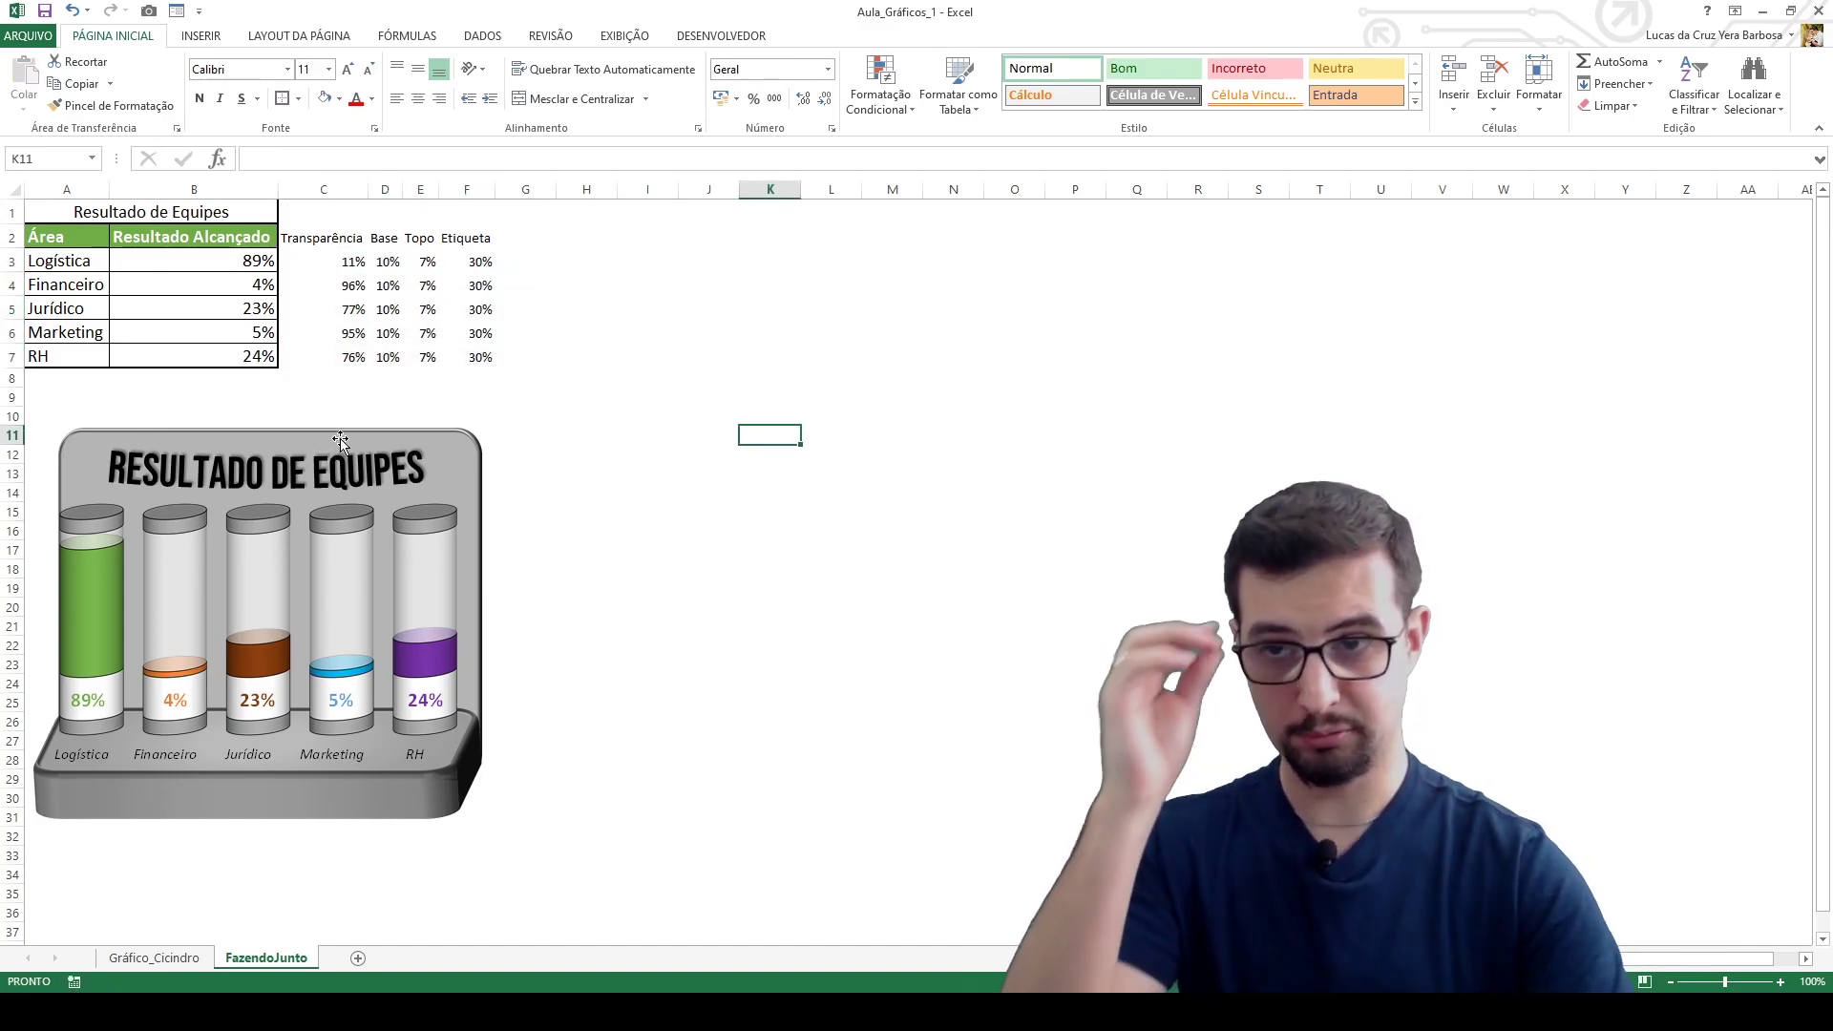
Drag the test-tube chart picture a couple of rows lower beneath the table, leaving a gap.
left_click_drag(344, 439, 385, 432)
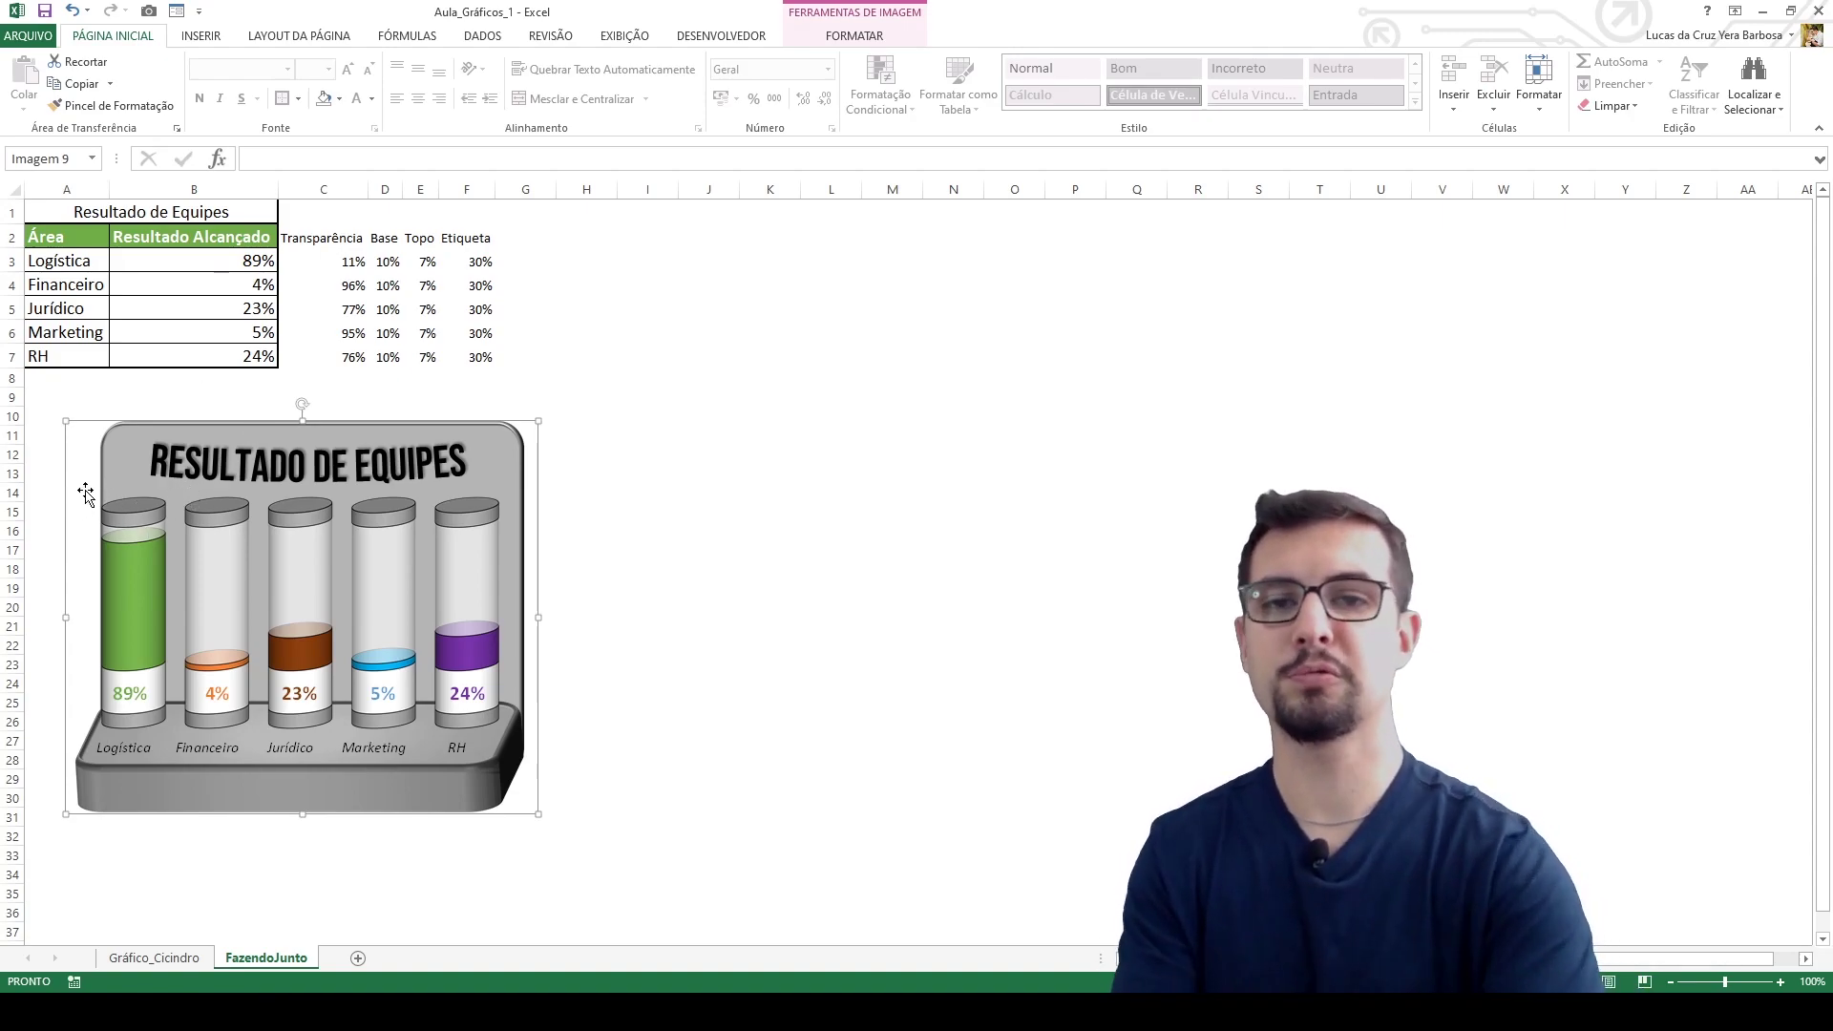
left_click_drag(399, 427, 356, 430)
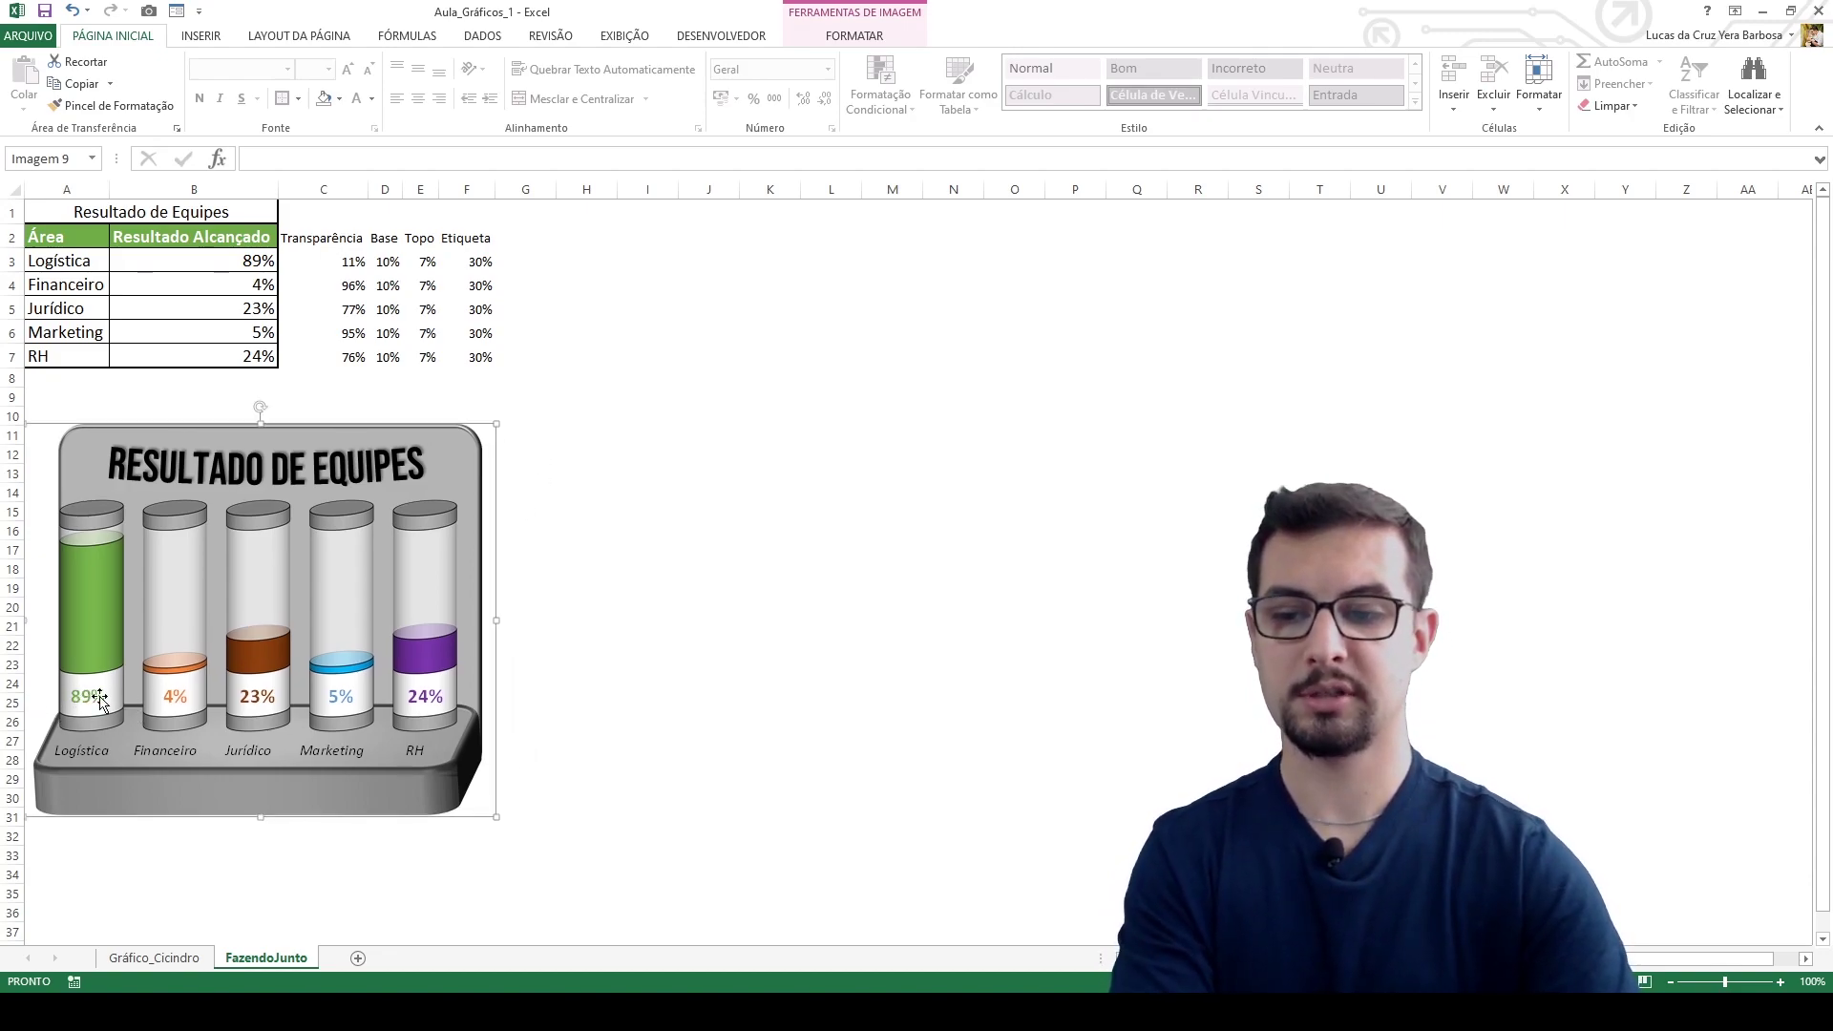
left_click(708, 418)
left_click(460, 434)
left_click_drag(454, 435, 454, 482)
left_click_drag(347, 247, 482, 378)
left_click(708, 377)
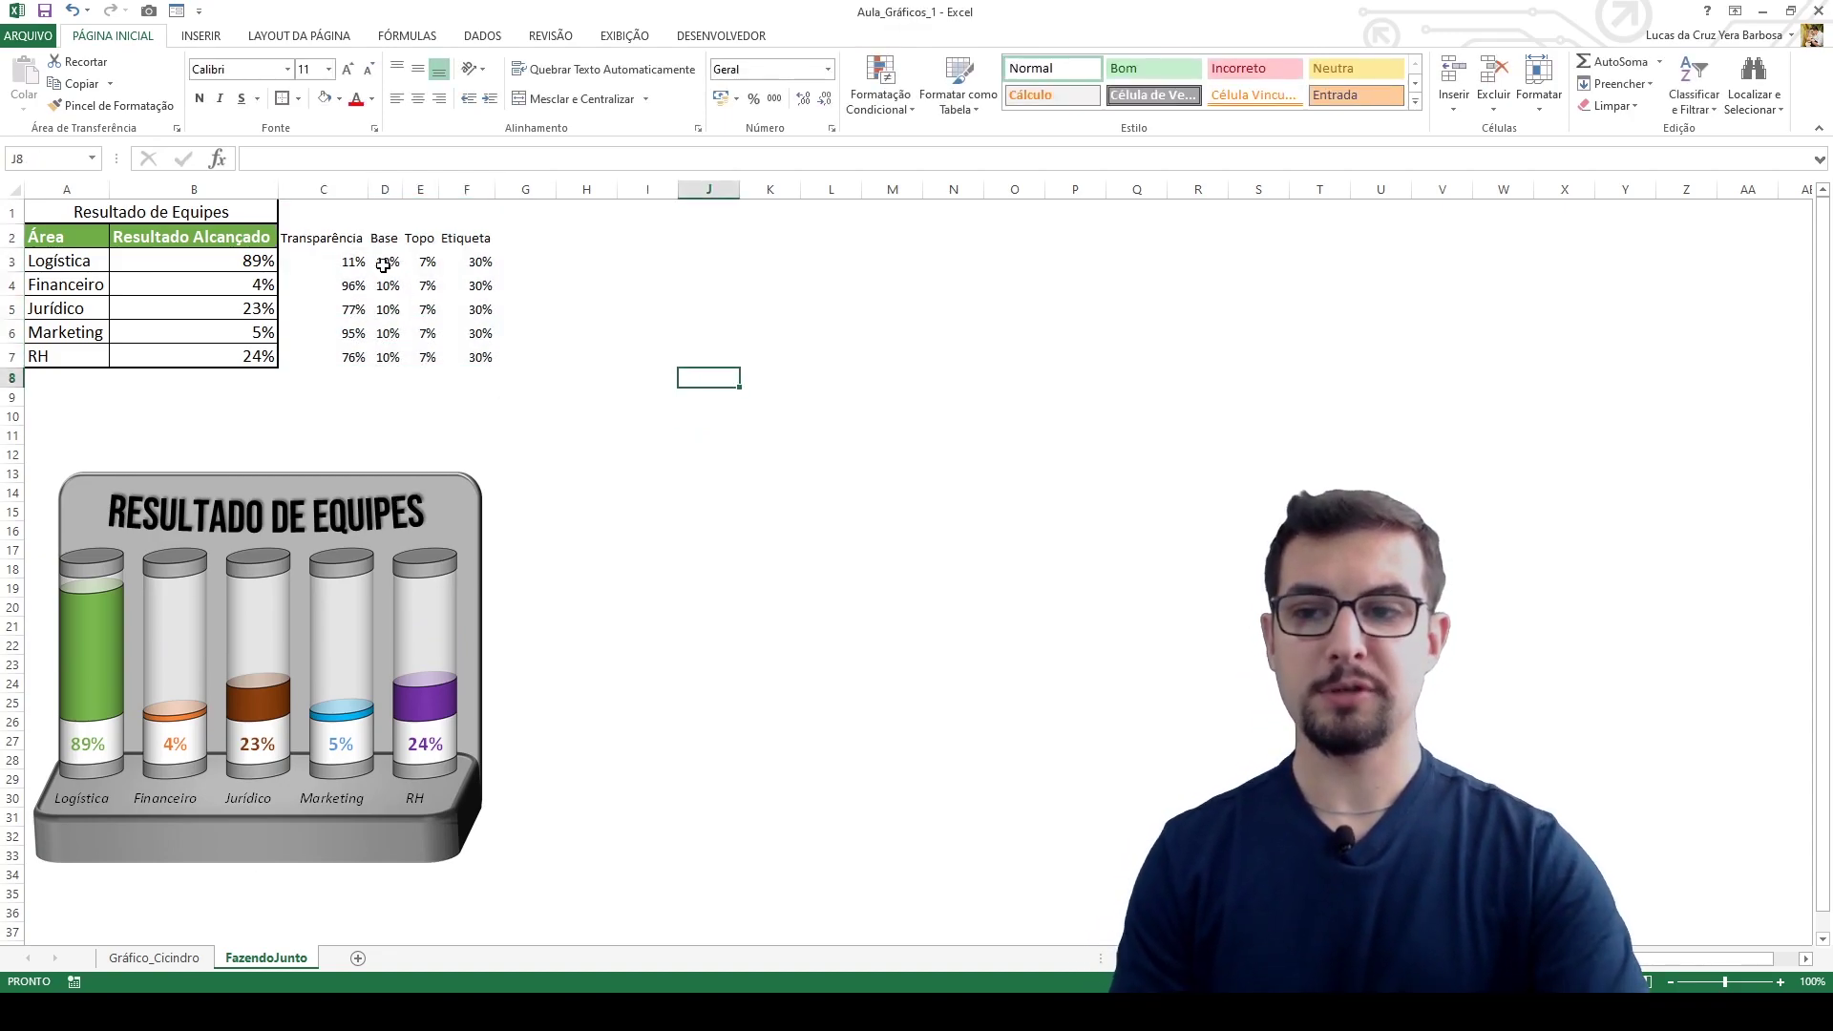
left_click(727, 284)
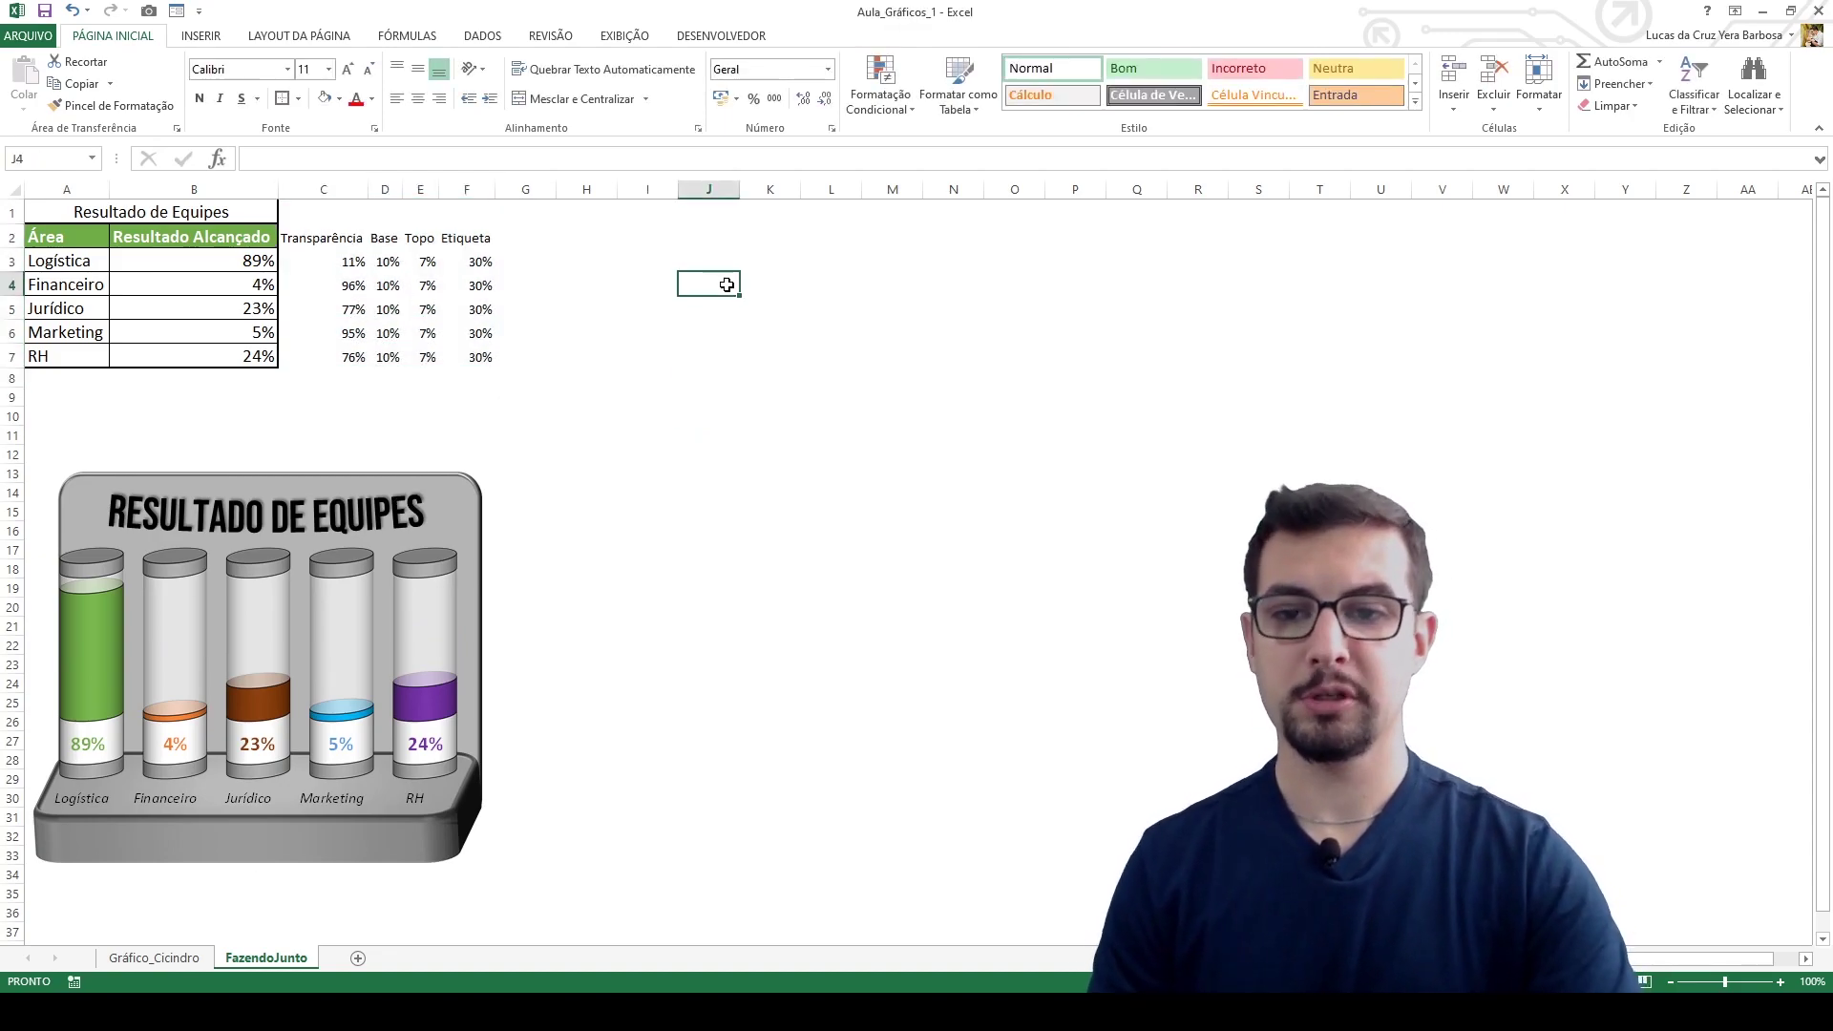
left_click(669, 364)
left_click(696, 357)
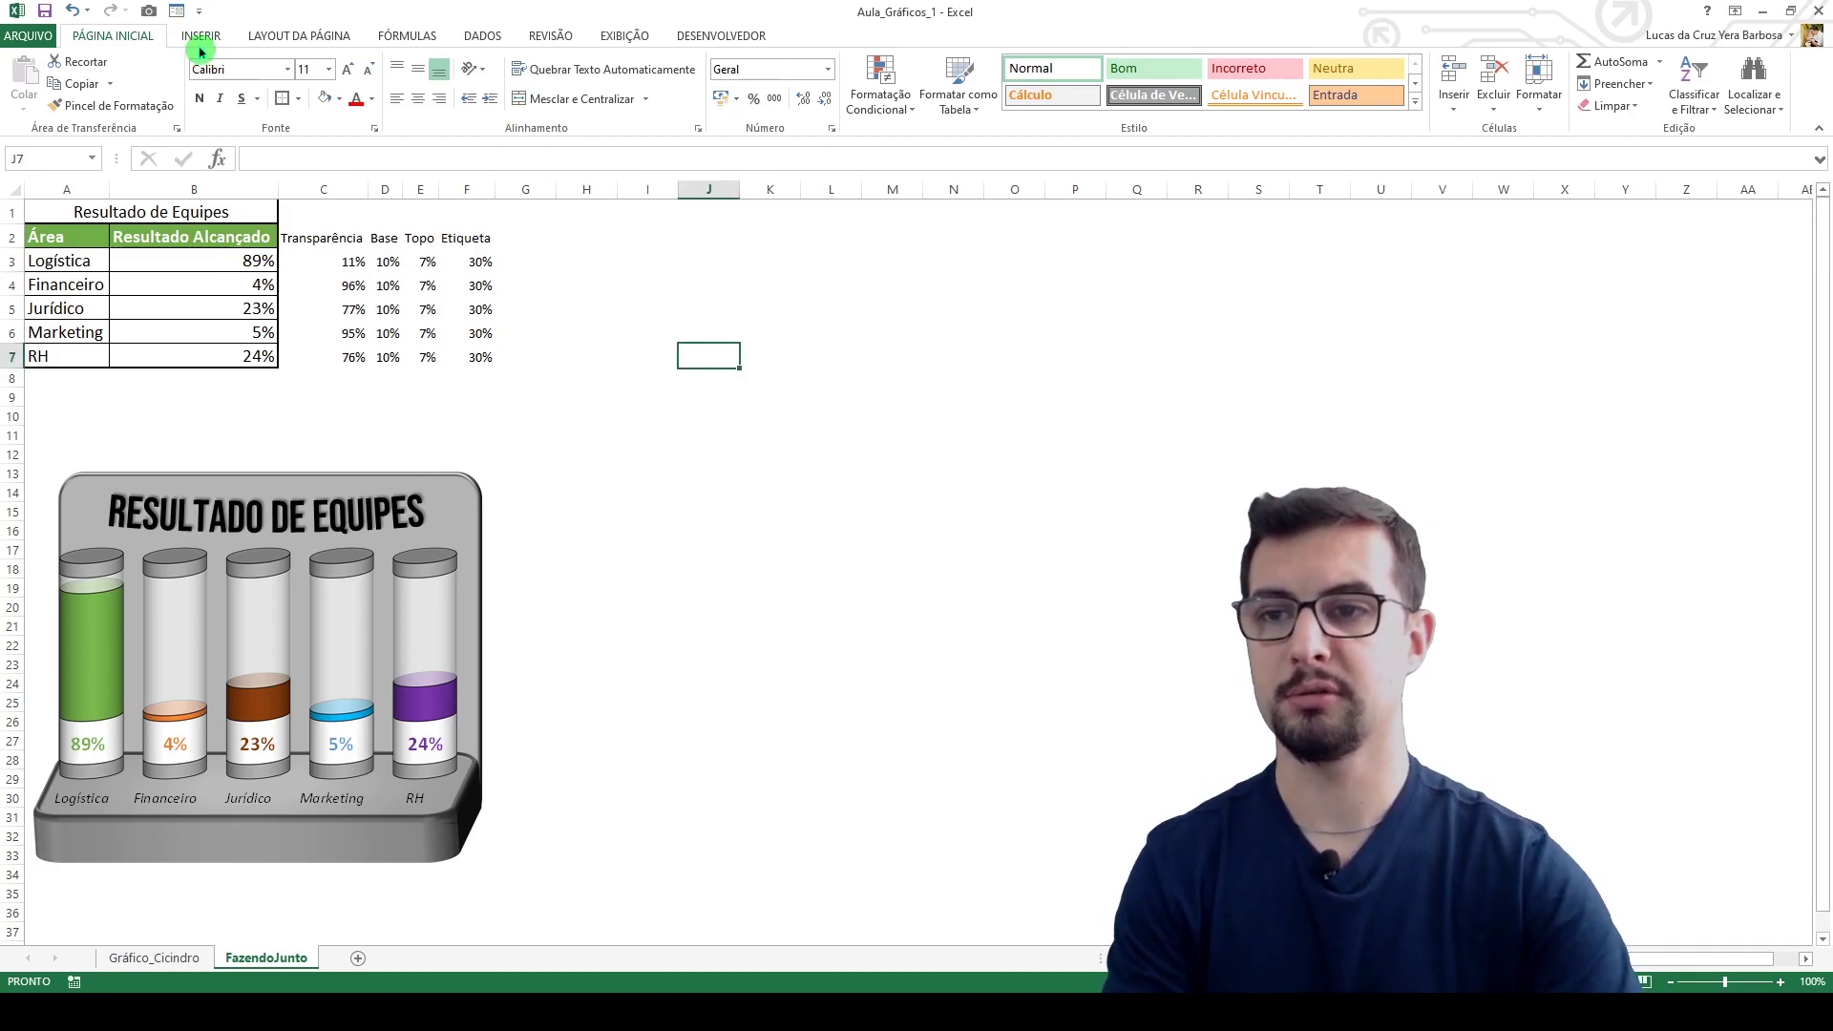
From empty cell I7, insert a blank 3D column chart.
left_click(672, 395)
left_click(664, 349)
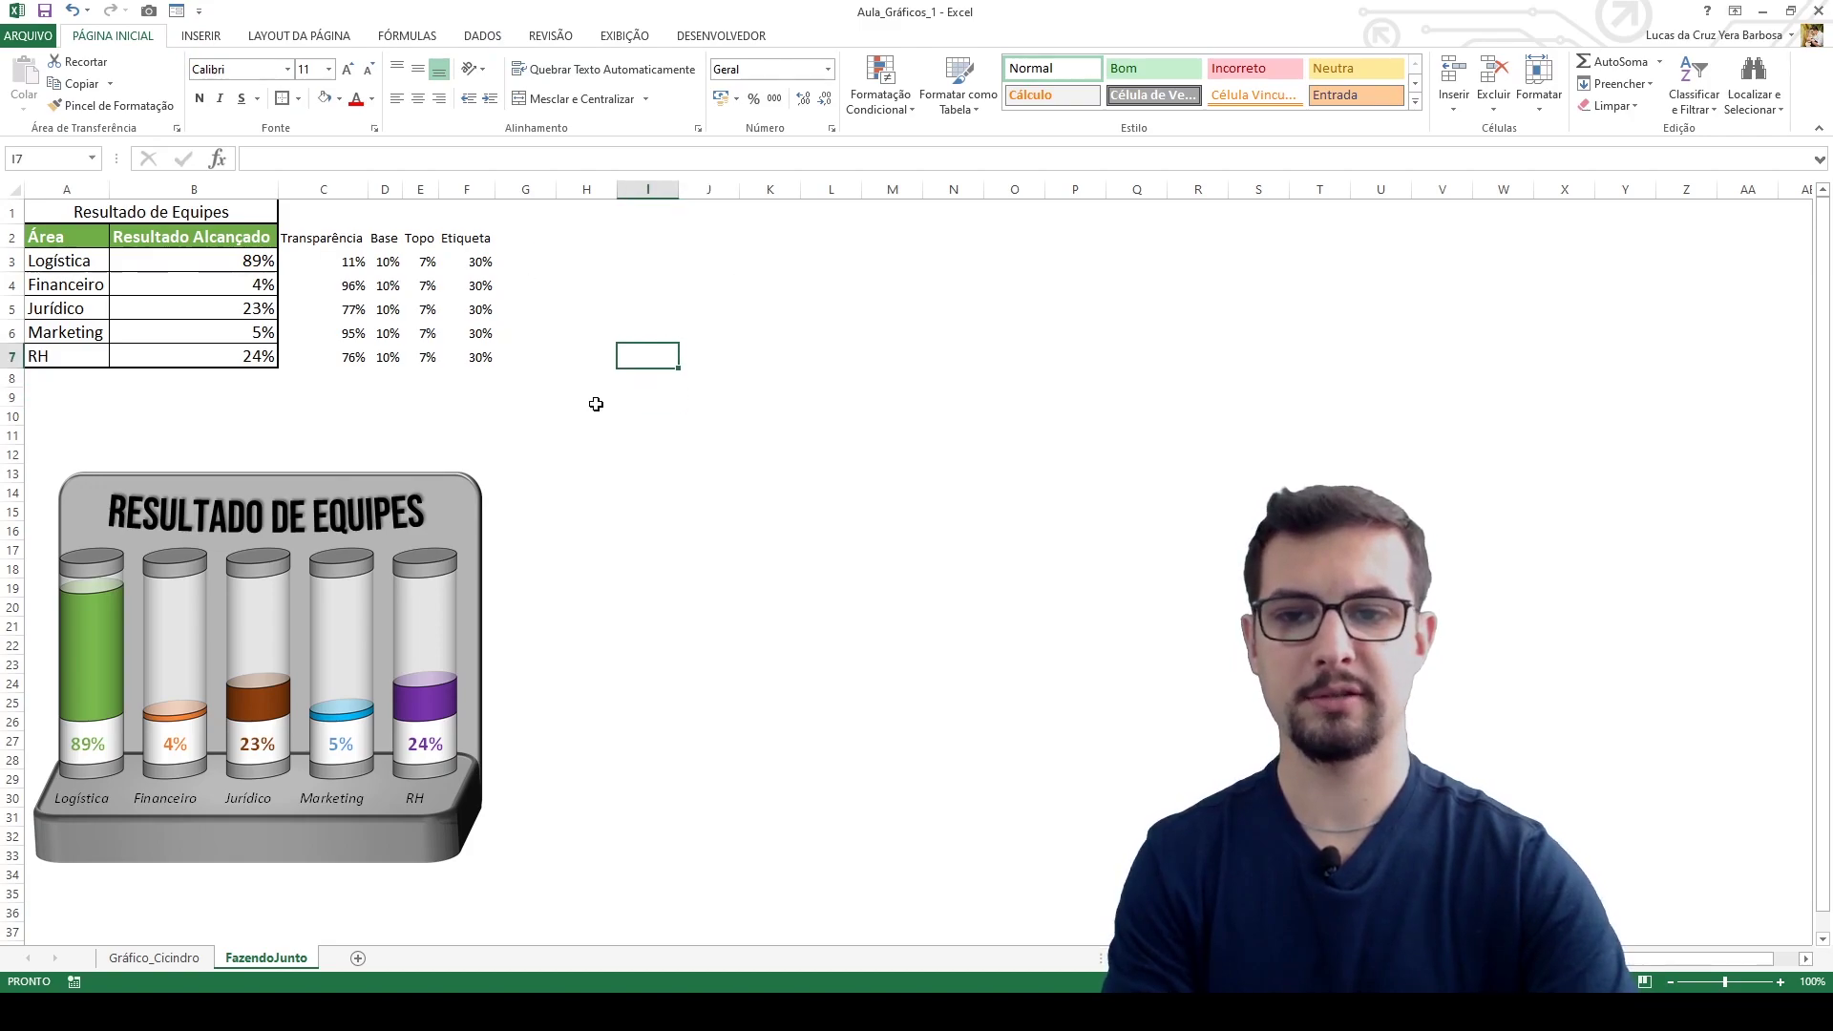
left_click(200, 35)
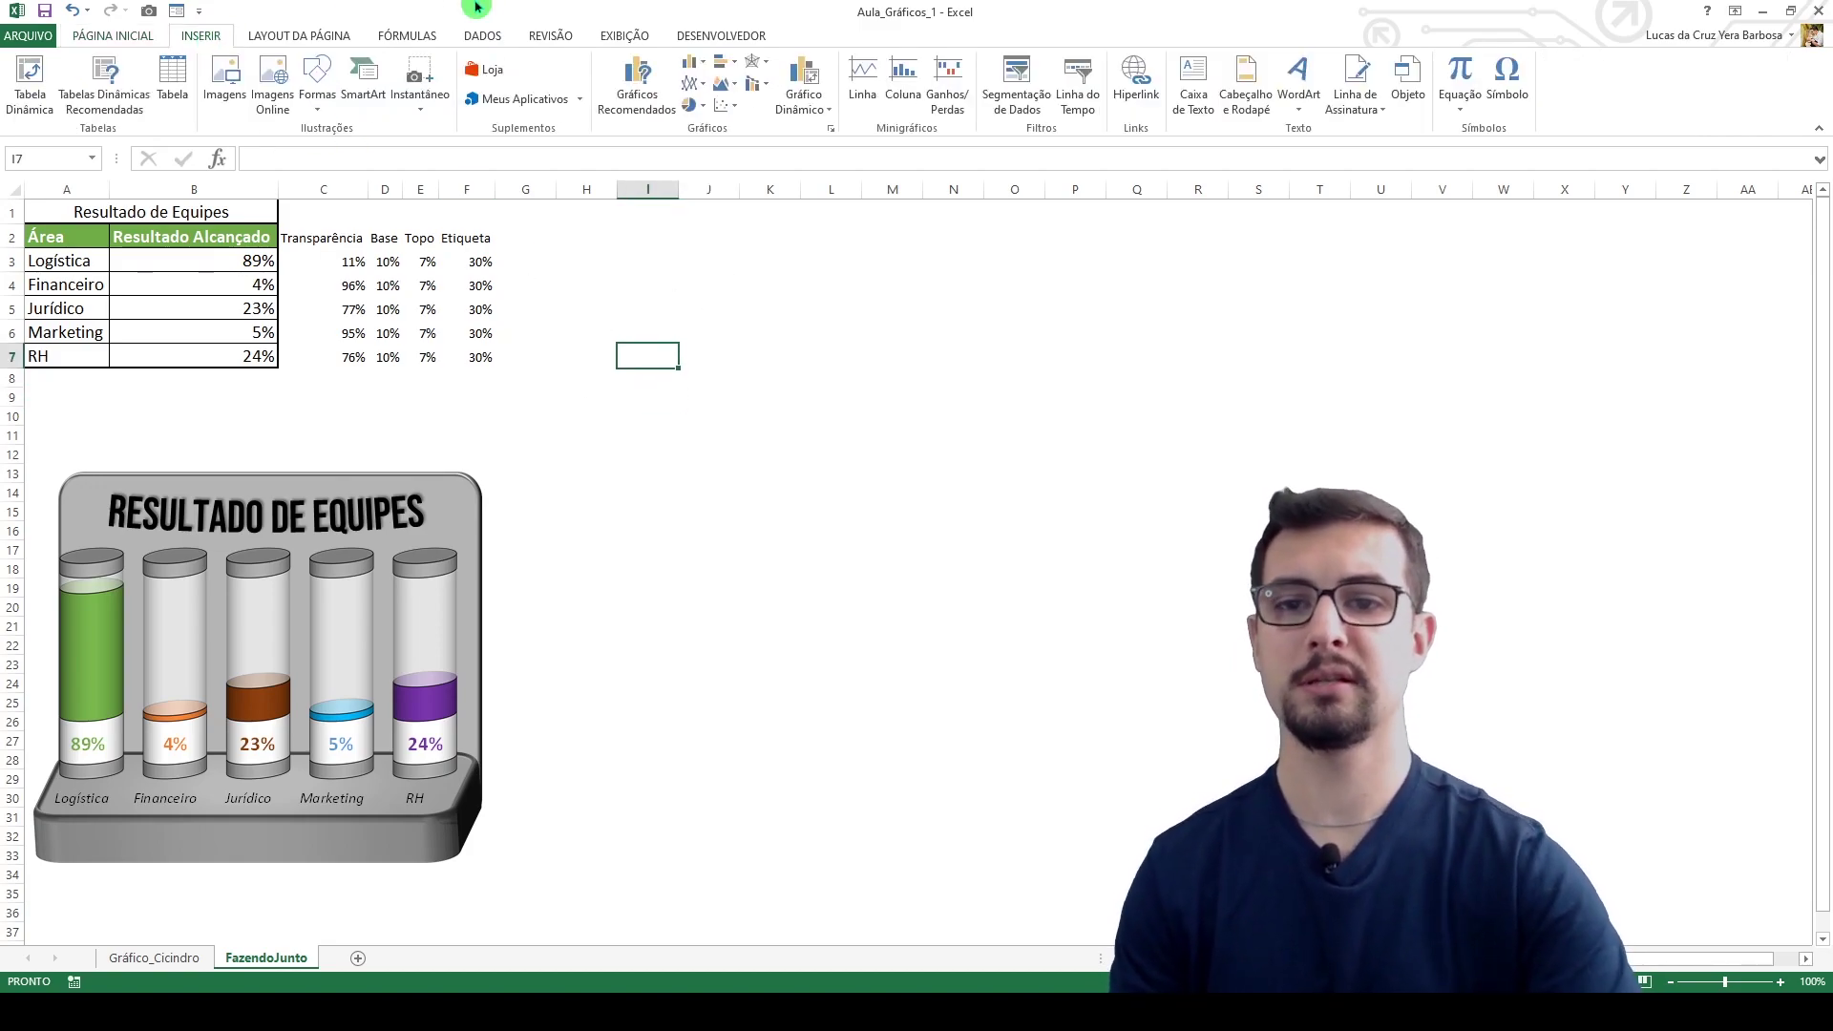
left_click(701, 63)
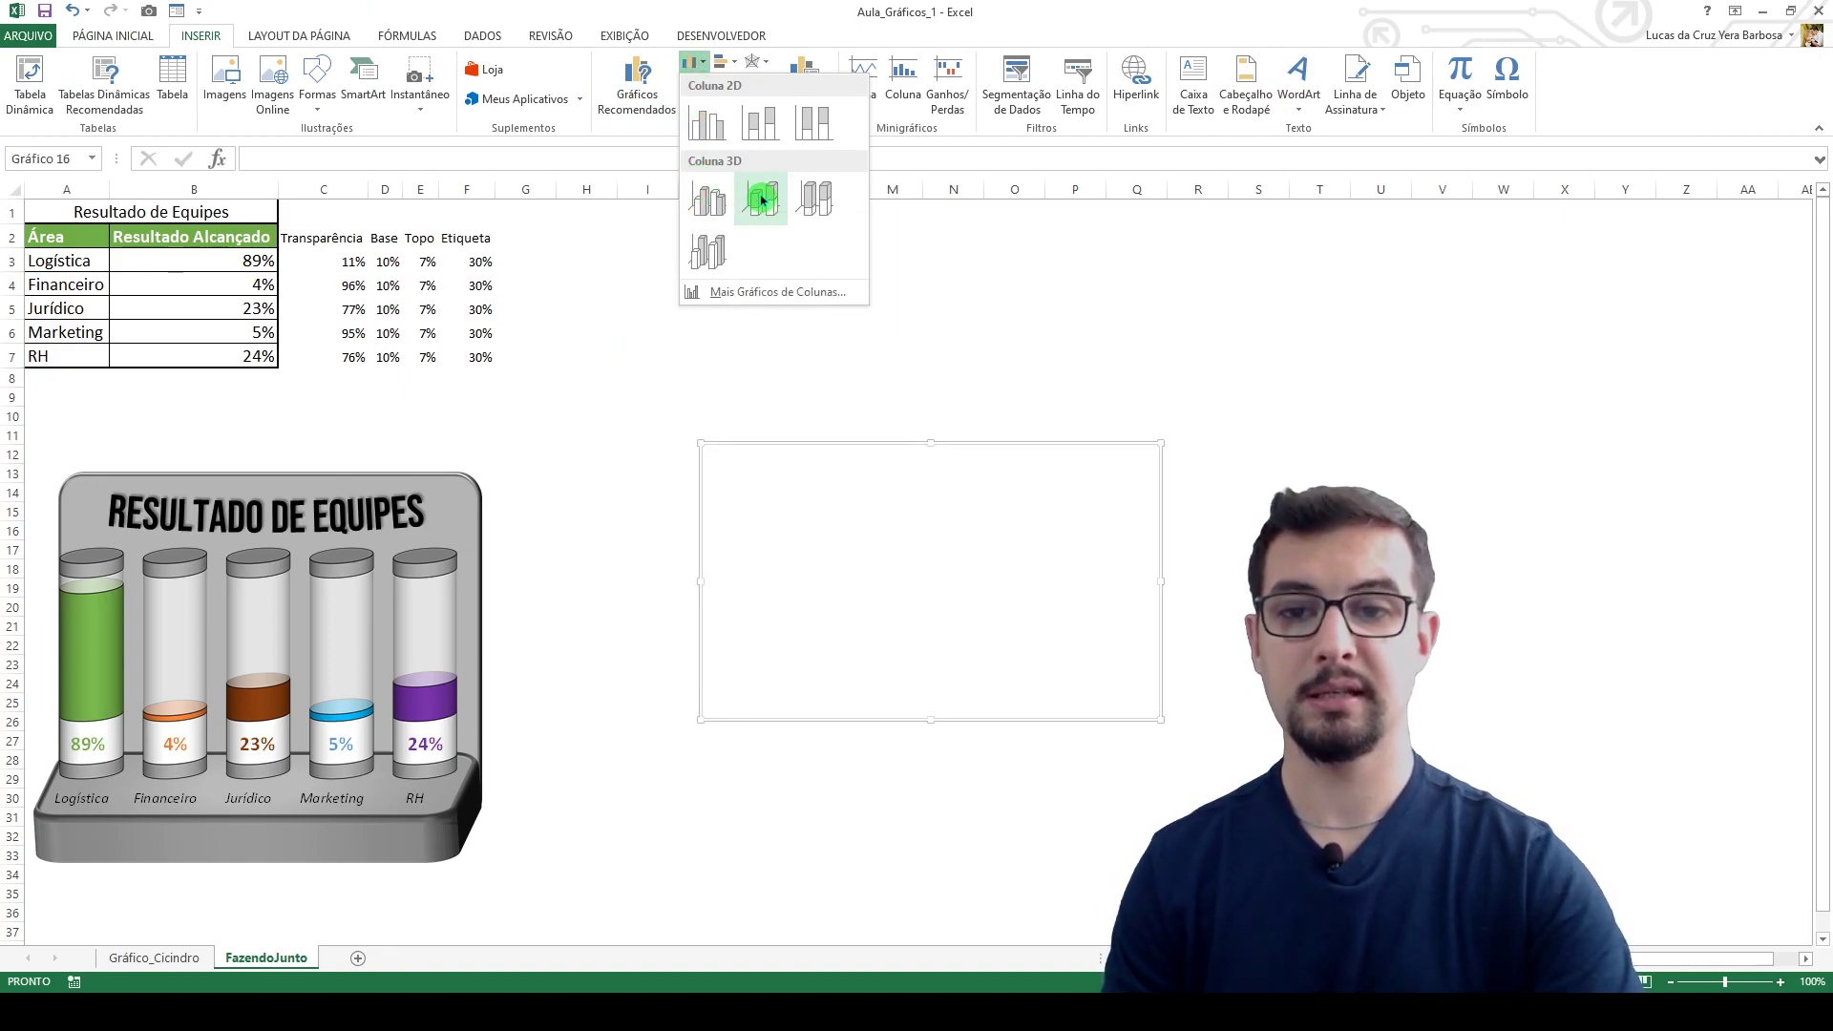
left_click(761, 199)
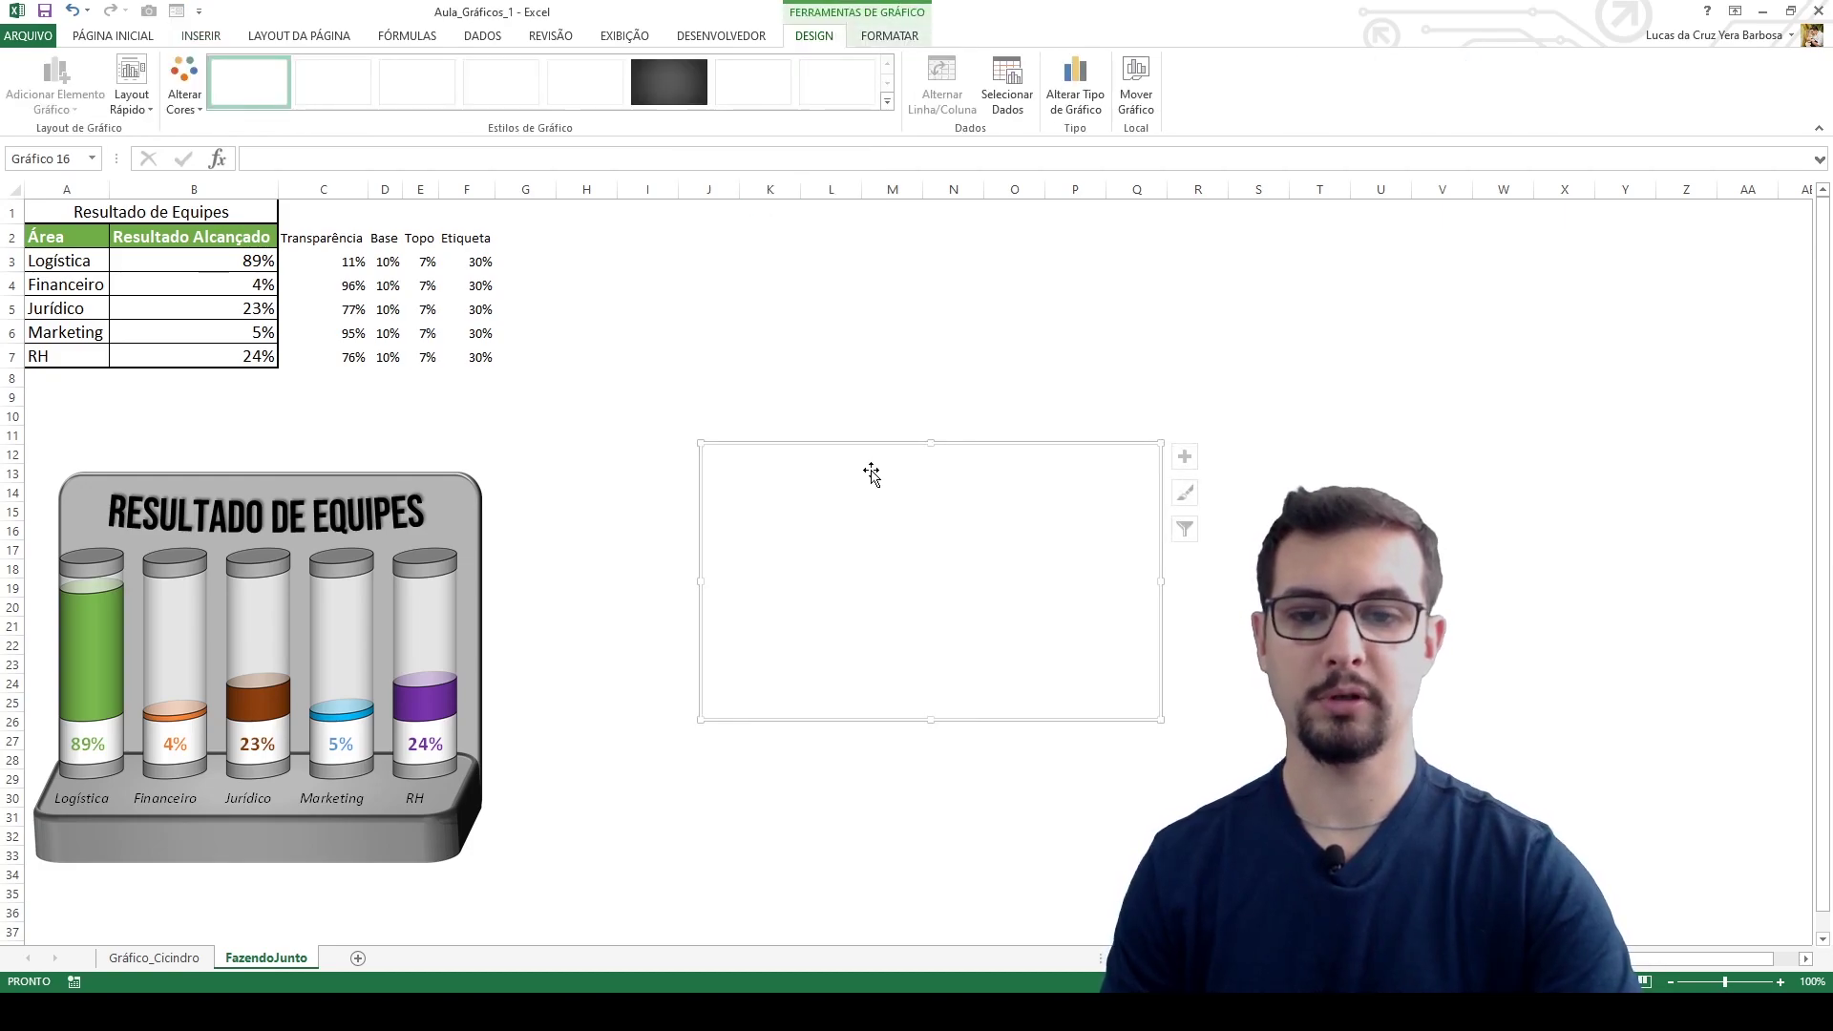
Move the empty chart beside the table, enlarge it, and open Selecionar Dados.
left_click_drag(875, 443, 754, 351)
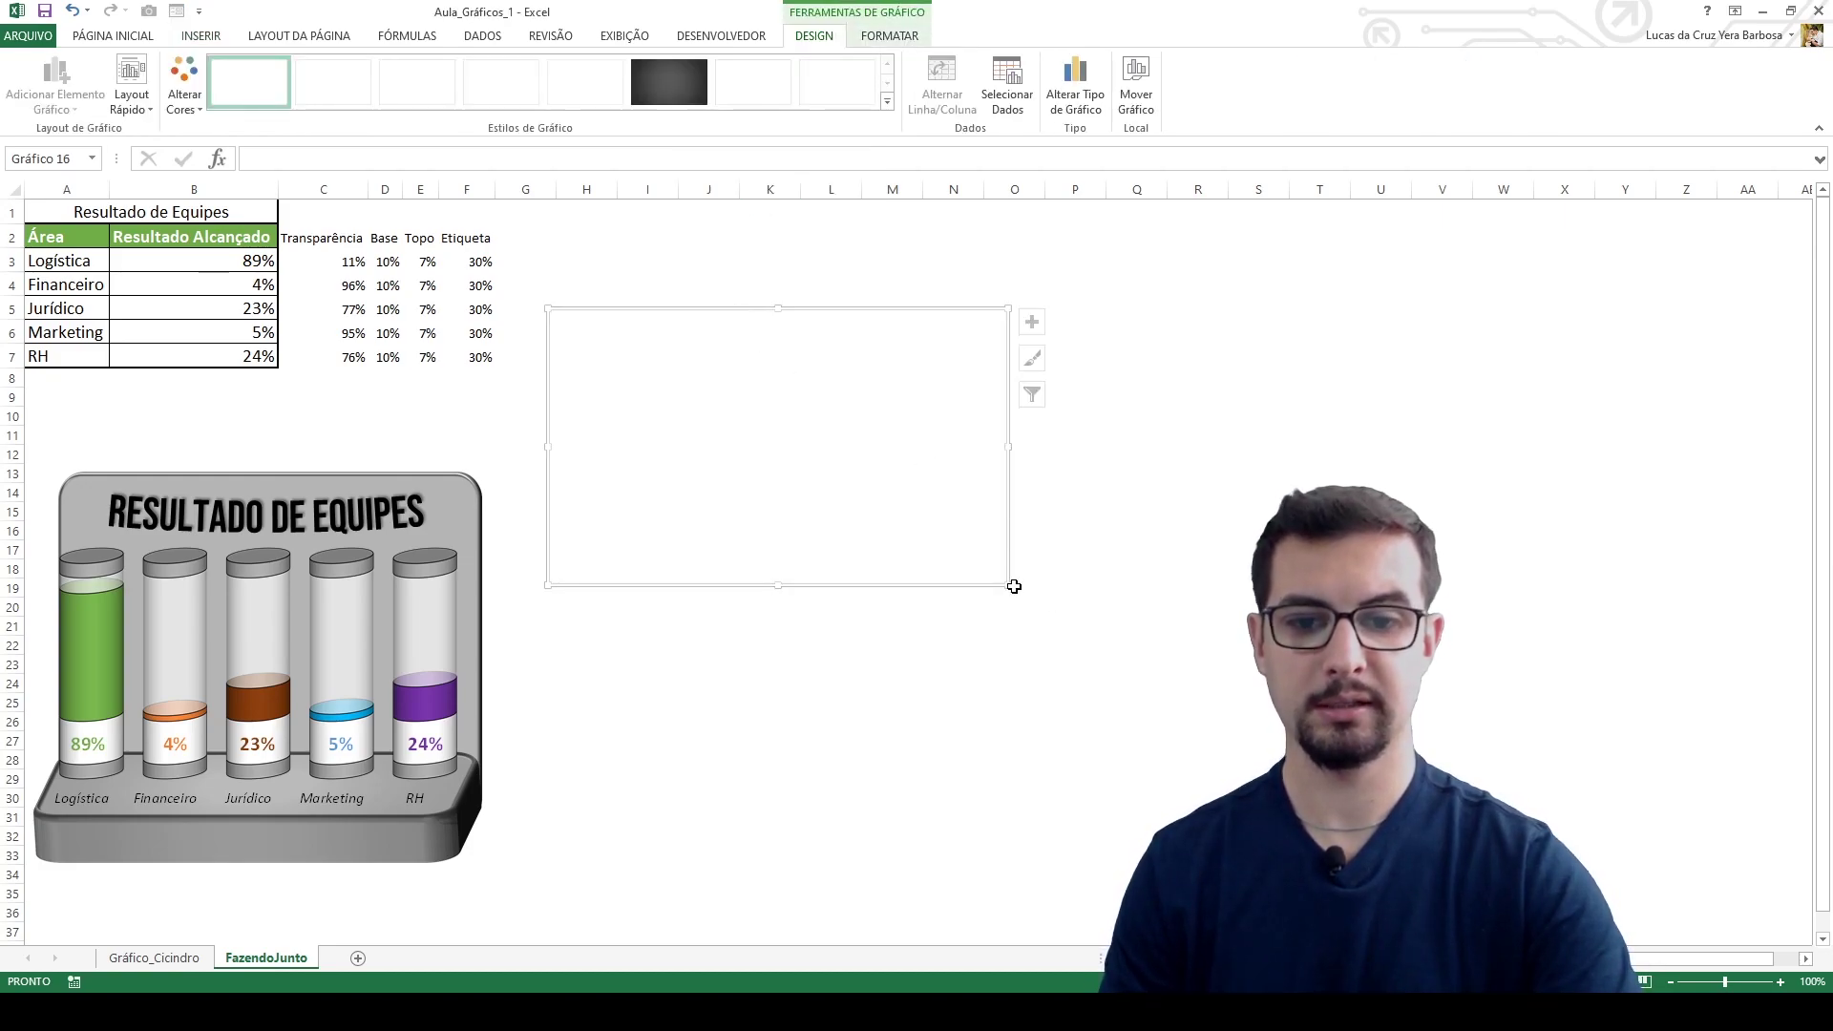
left_click_drag(1004, 584, 1160, 694)
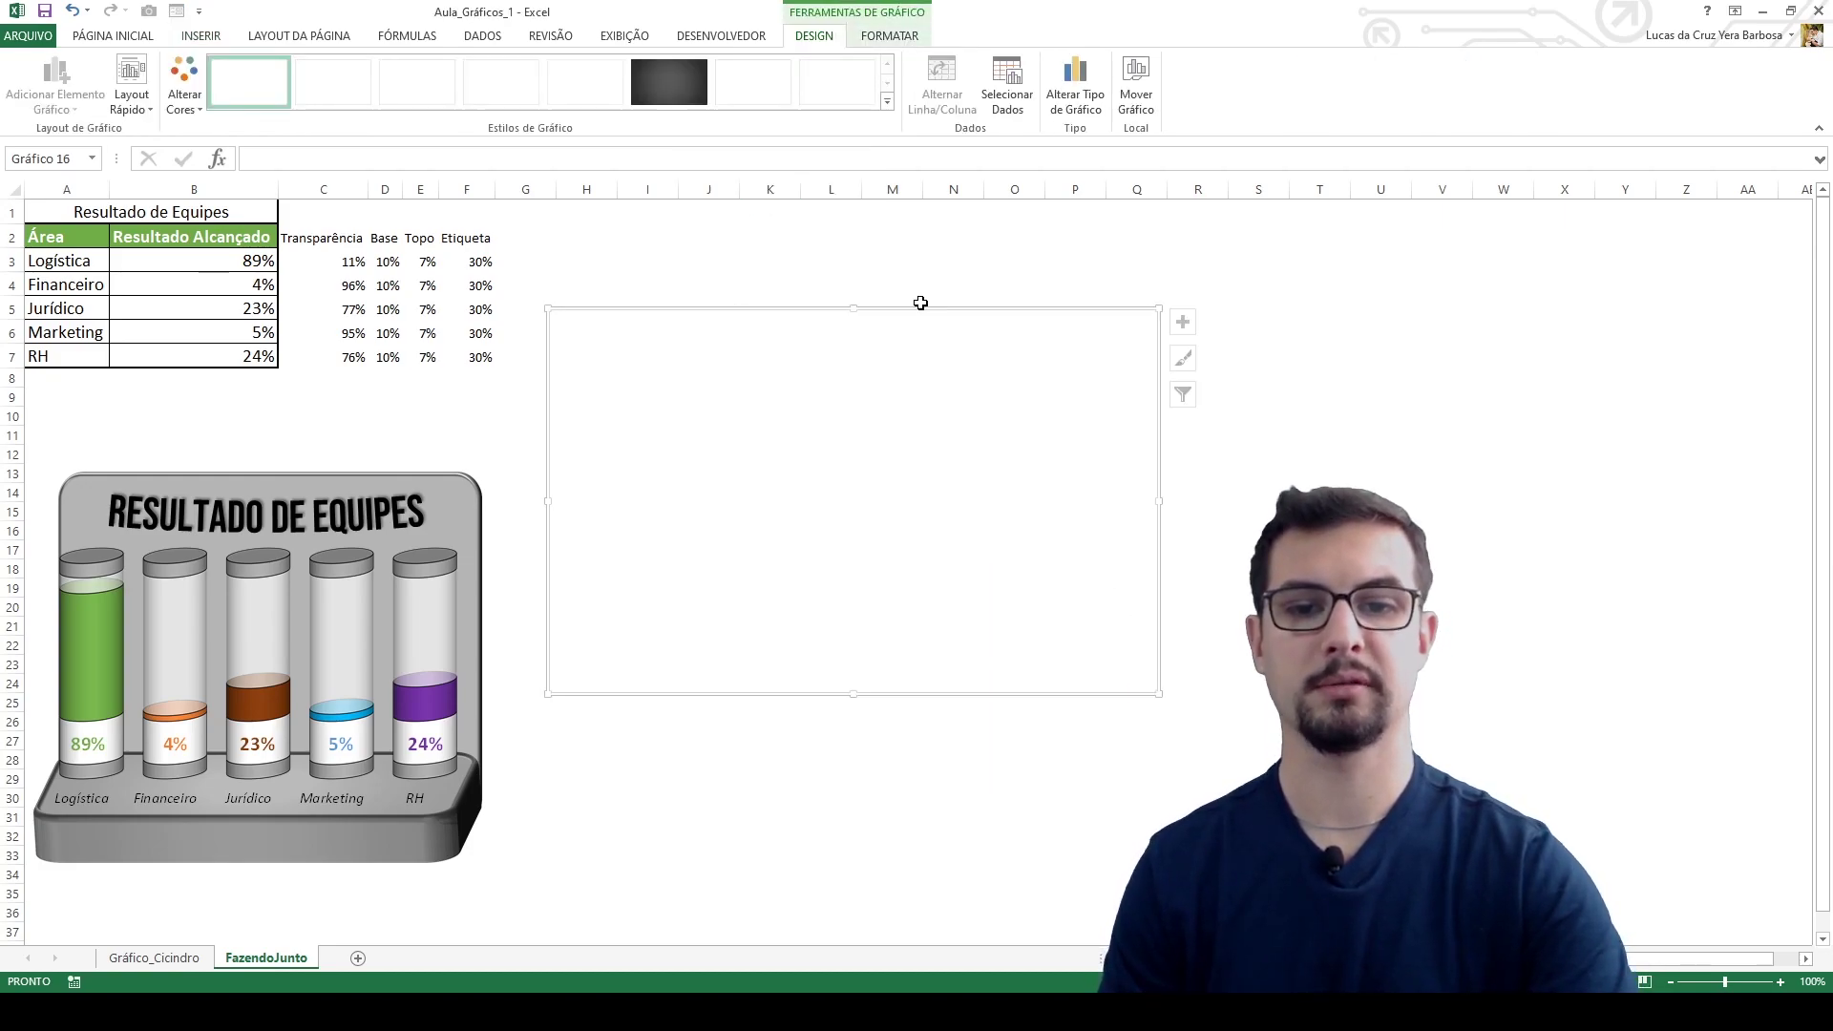
right_click(921, 313)
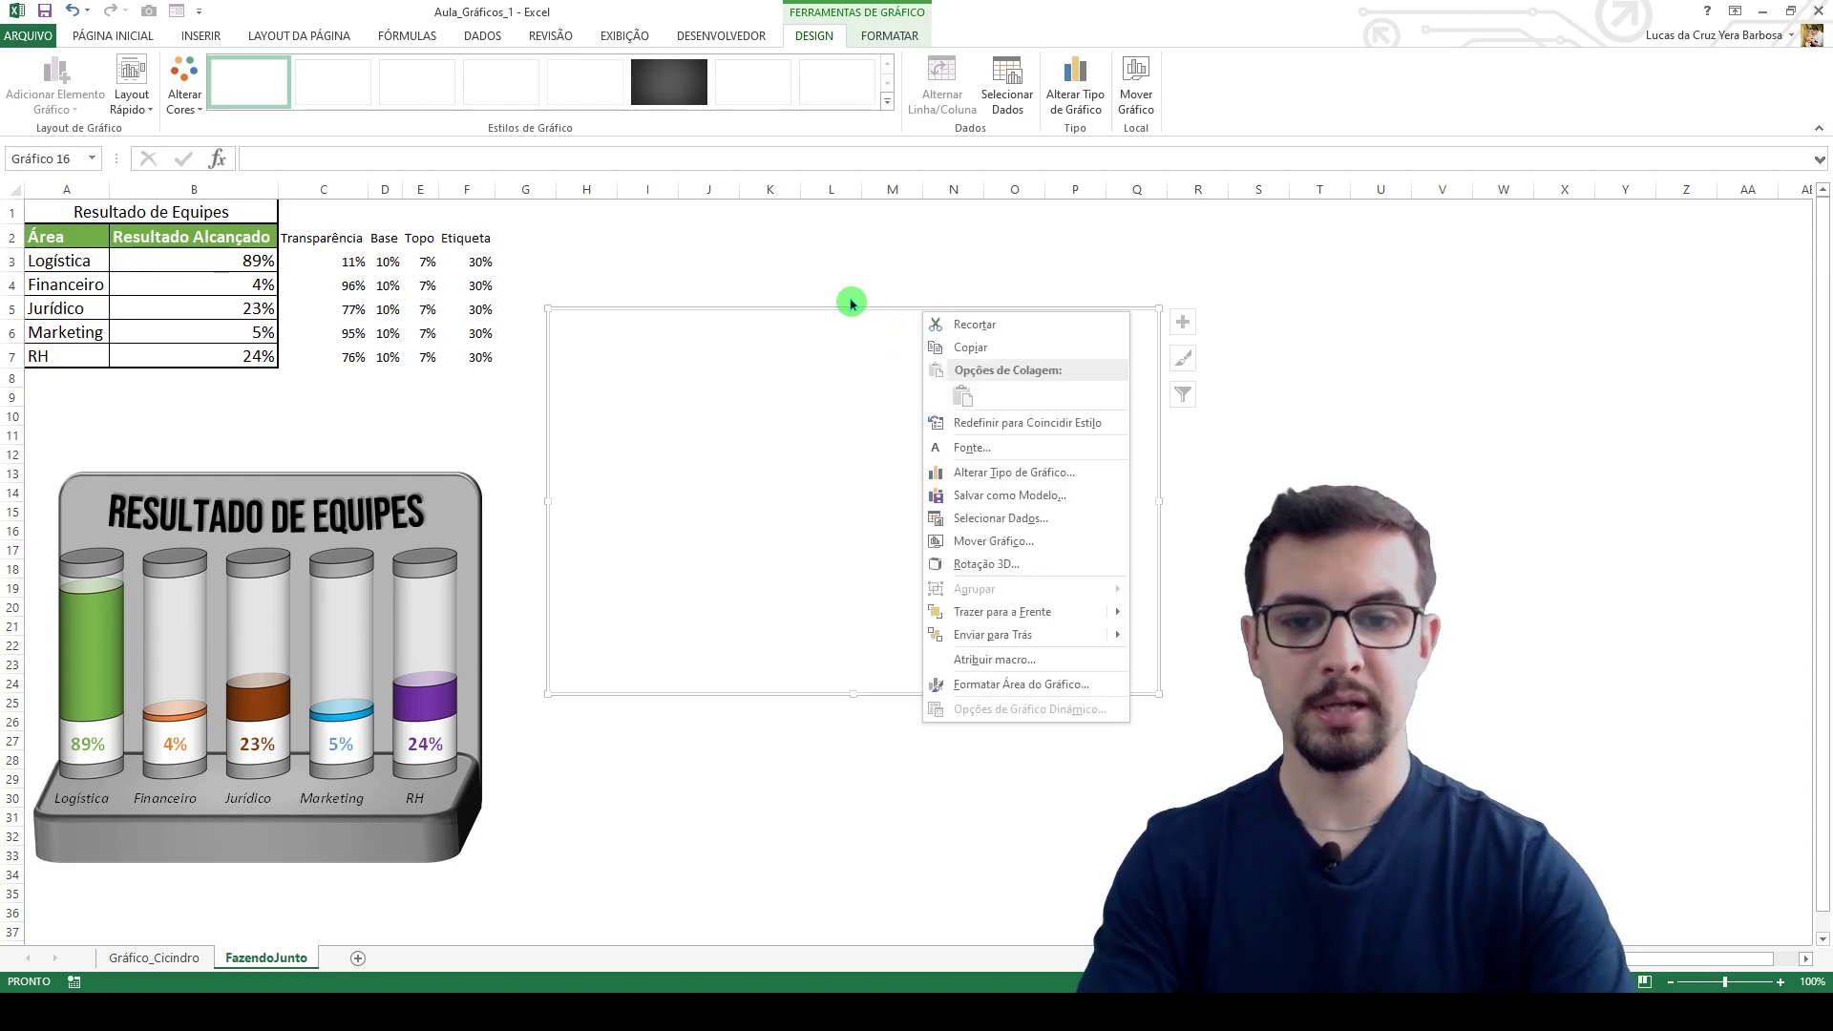
left_click(1006, 516)
Add a series named from B2 with values B3:B7.
left_click_drag(1322, 140, 909, 271)
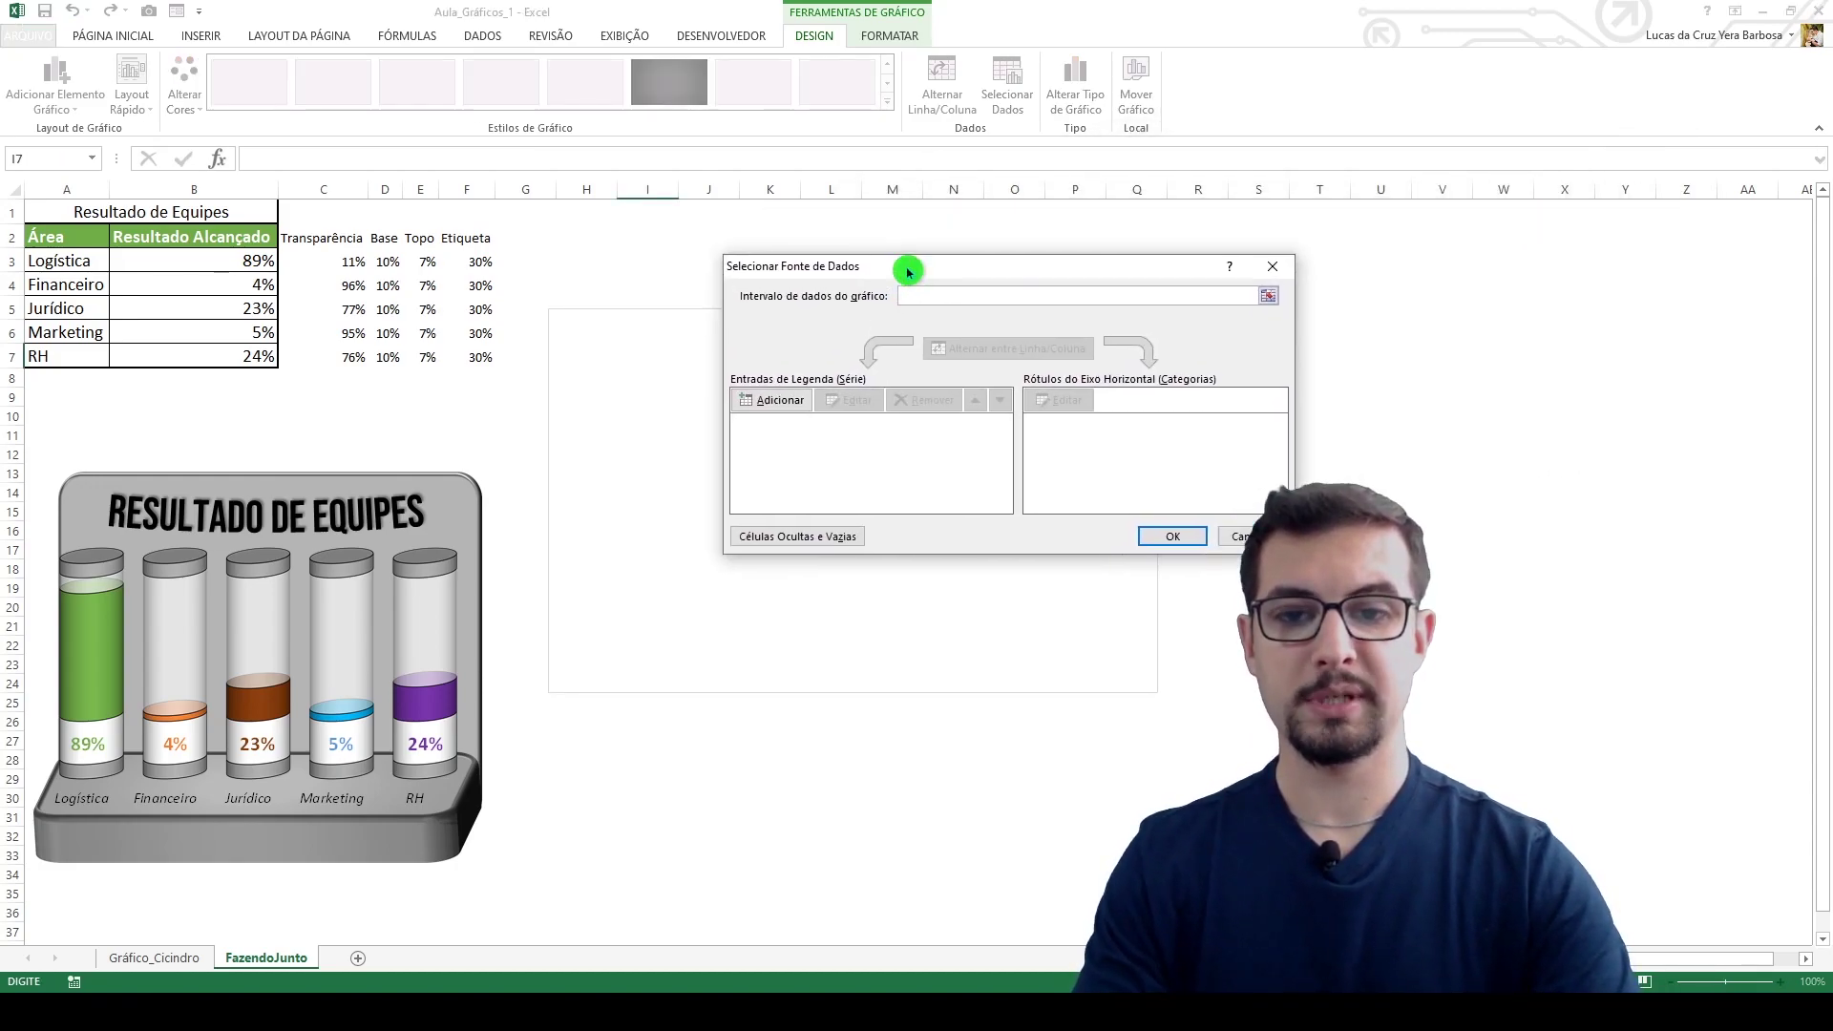
left_click(776, 403)
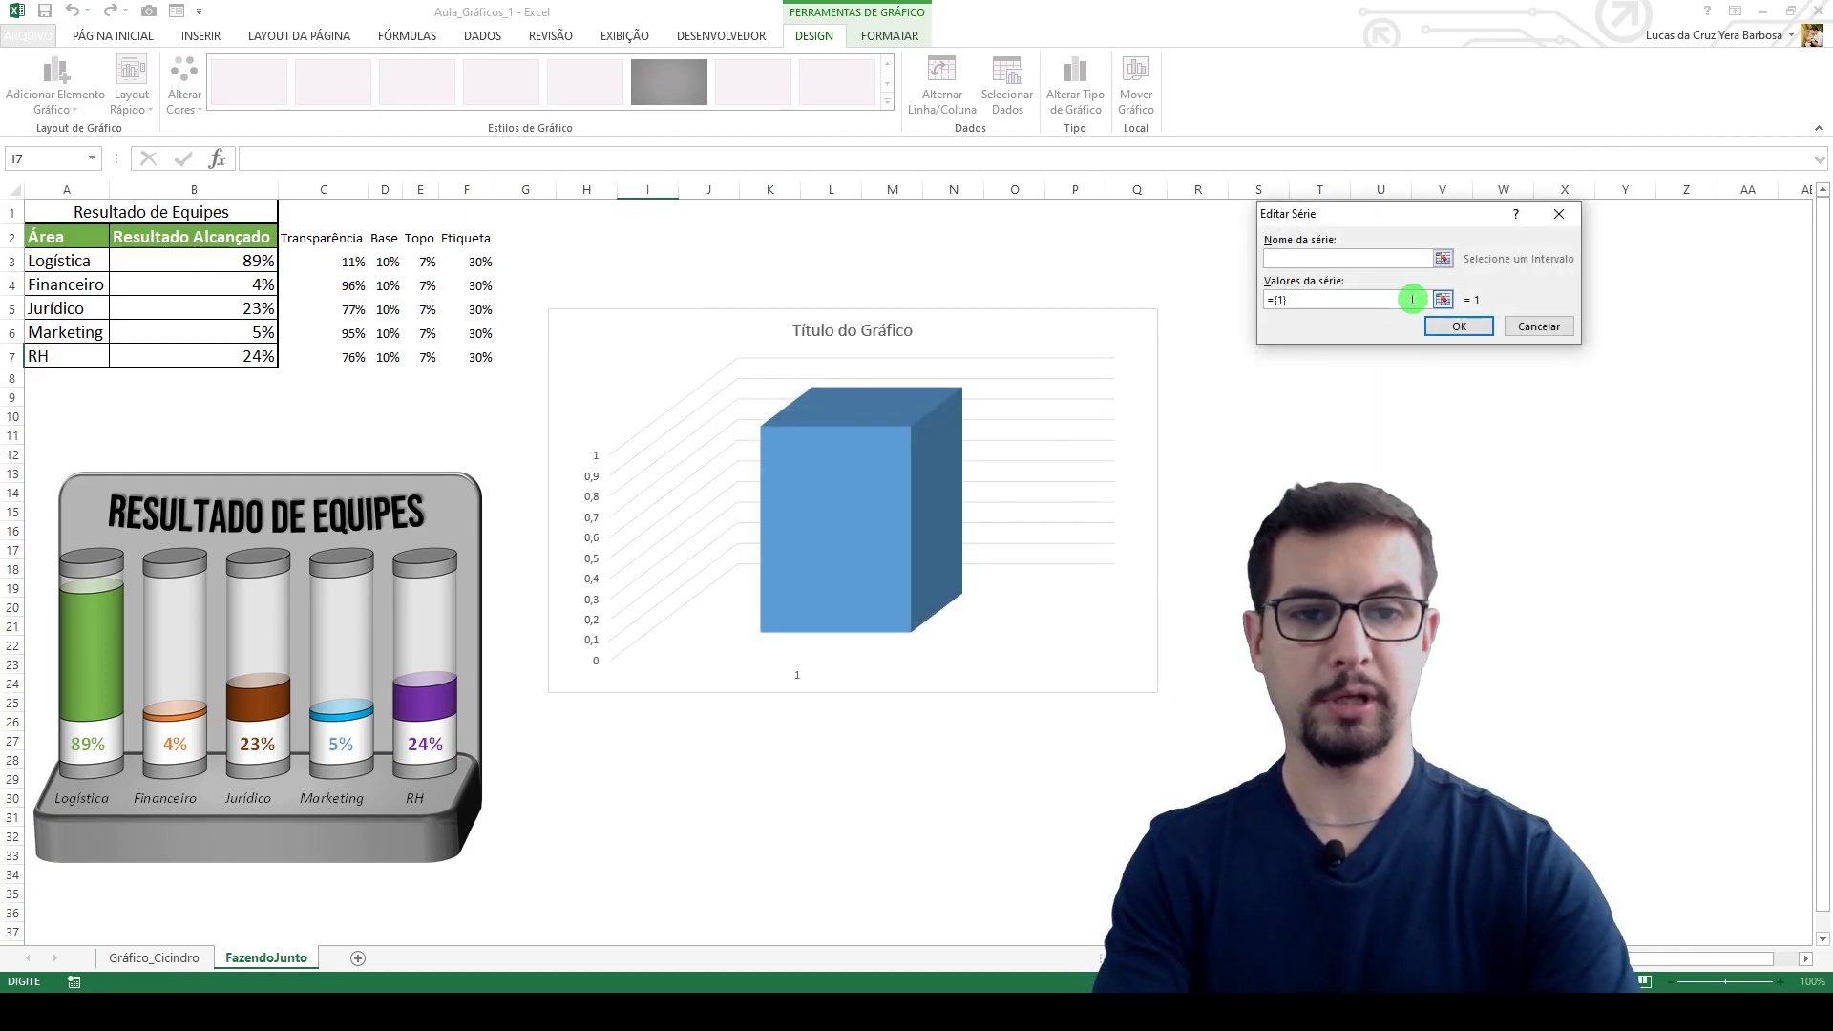
left_click(1444, 258)
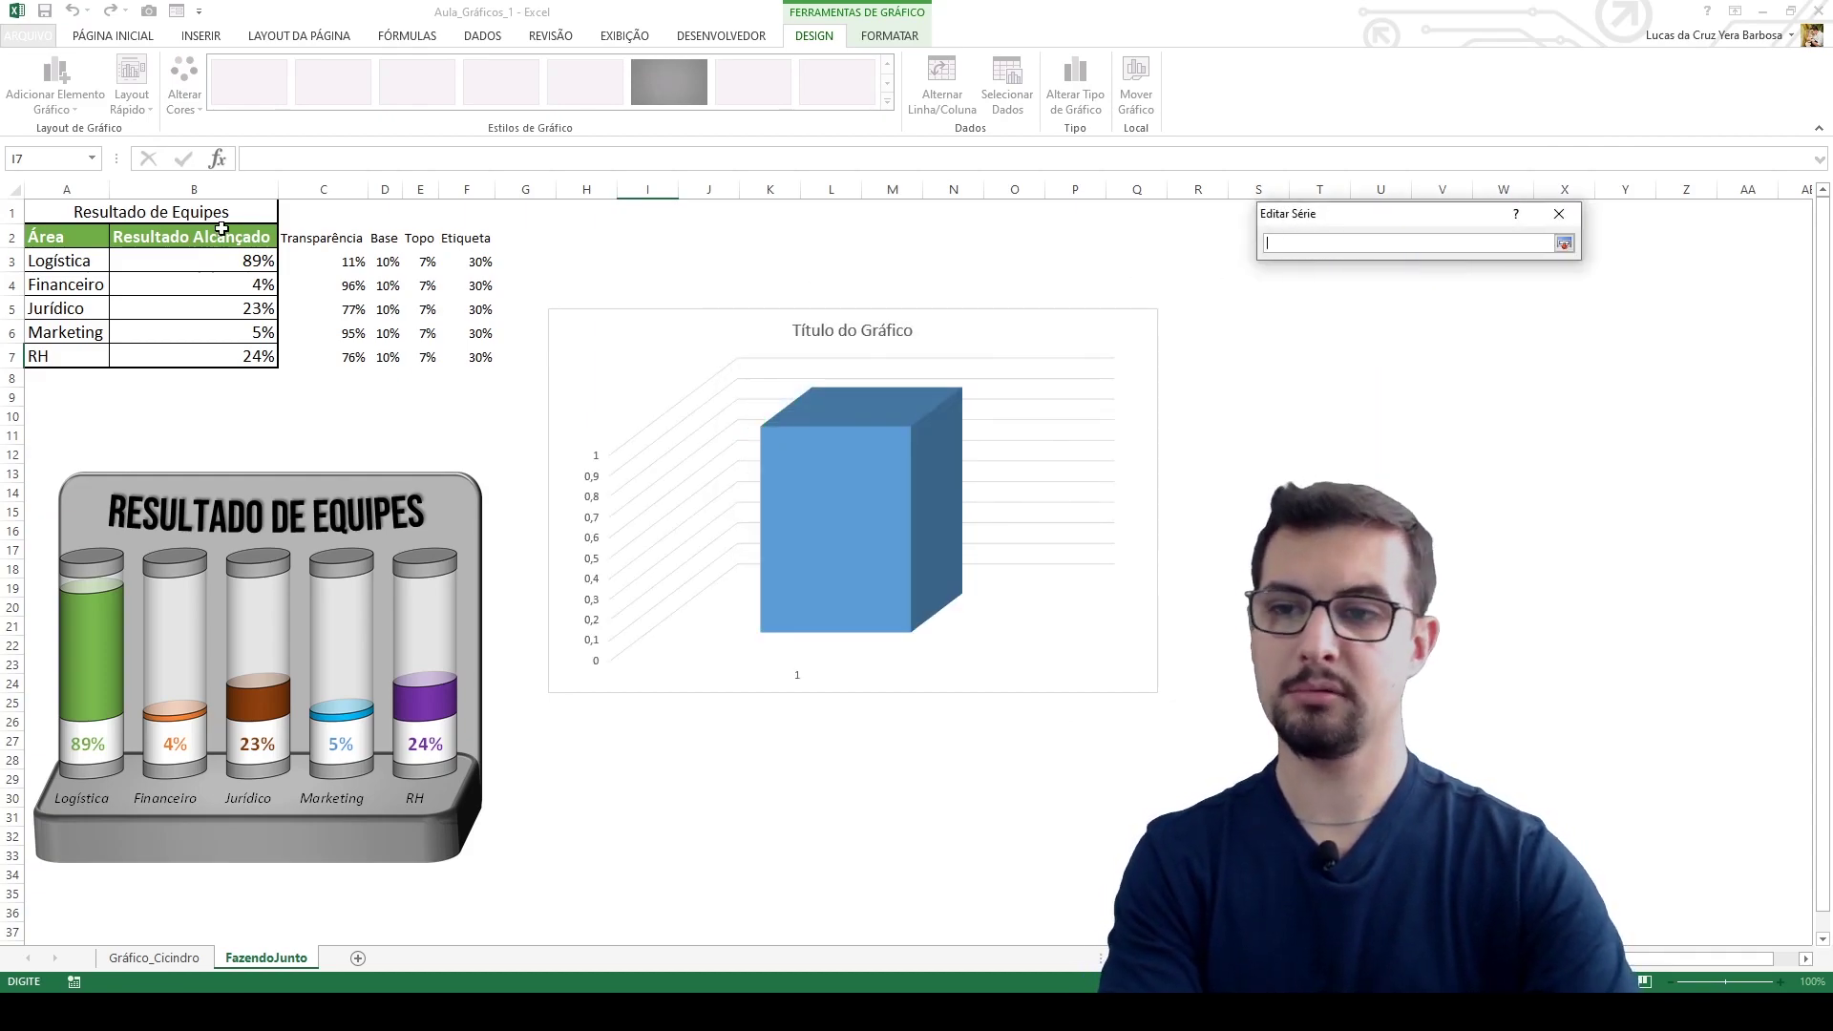
left_click(222, 235)
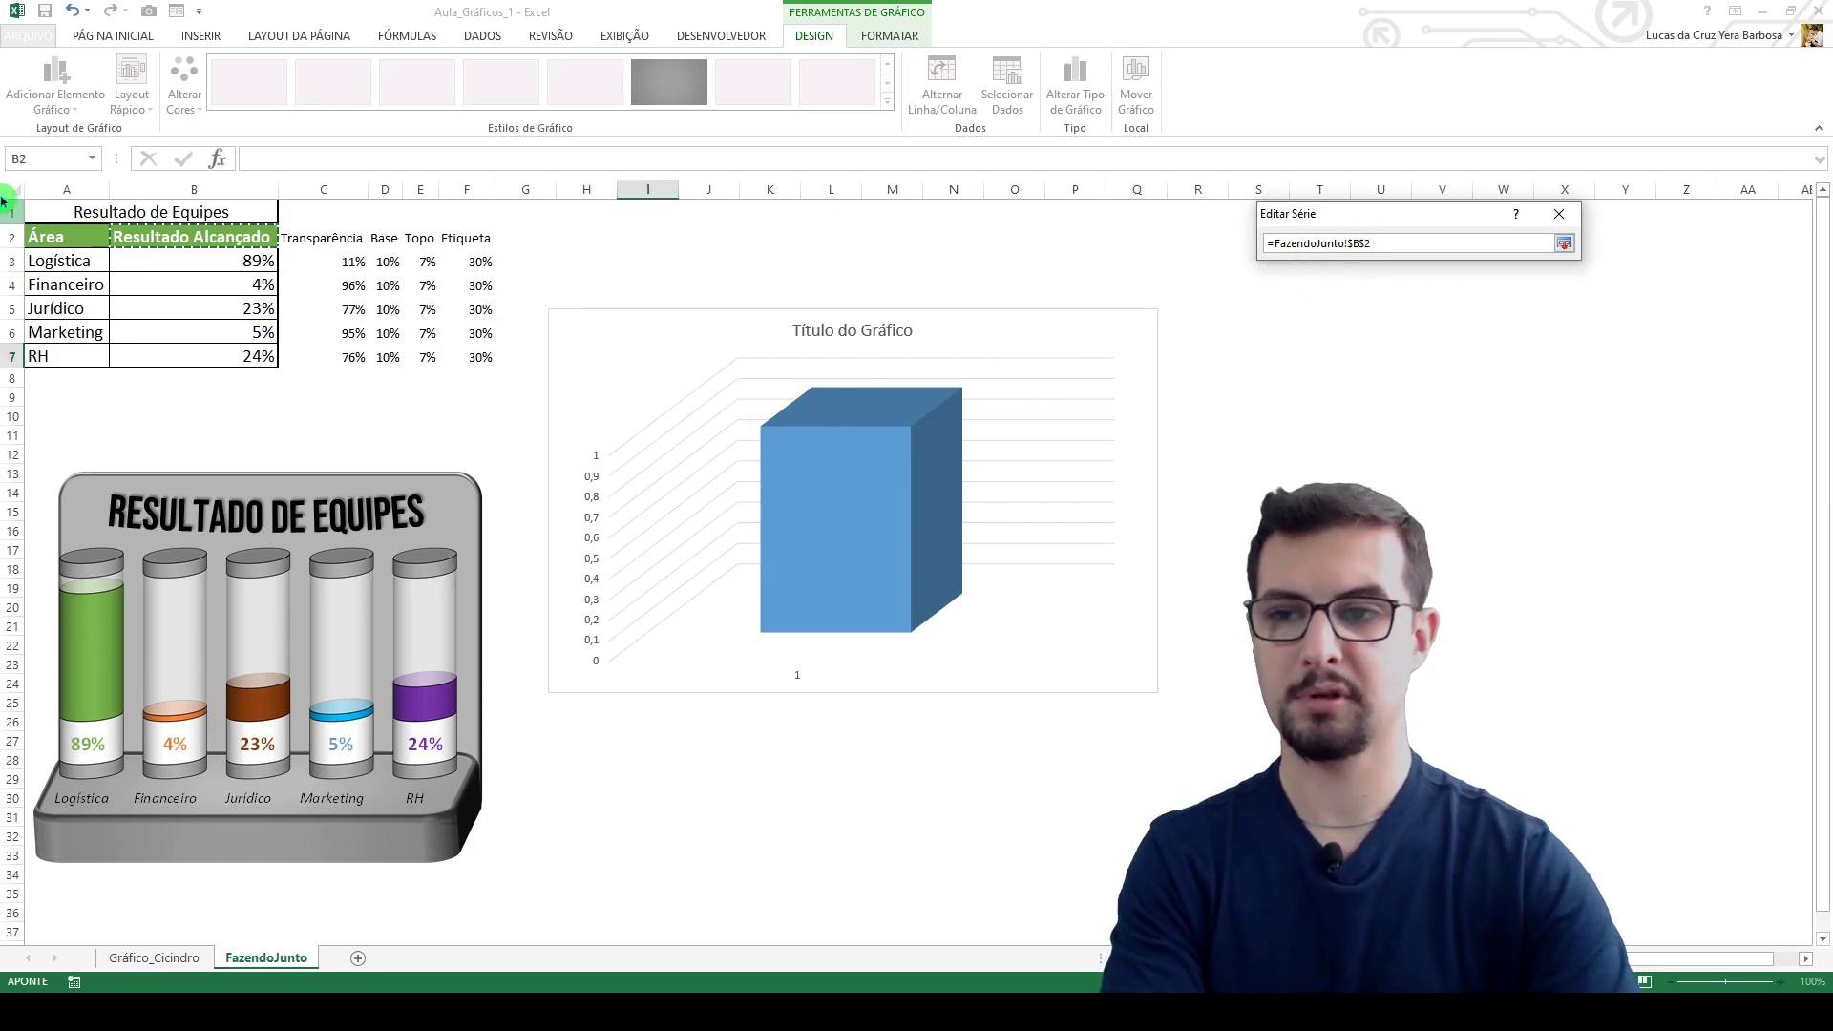
key("Return")
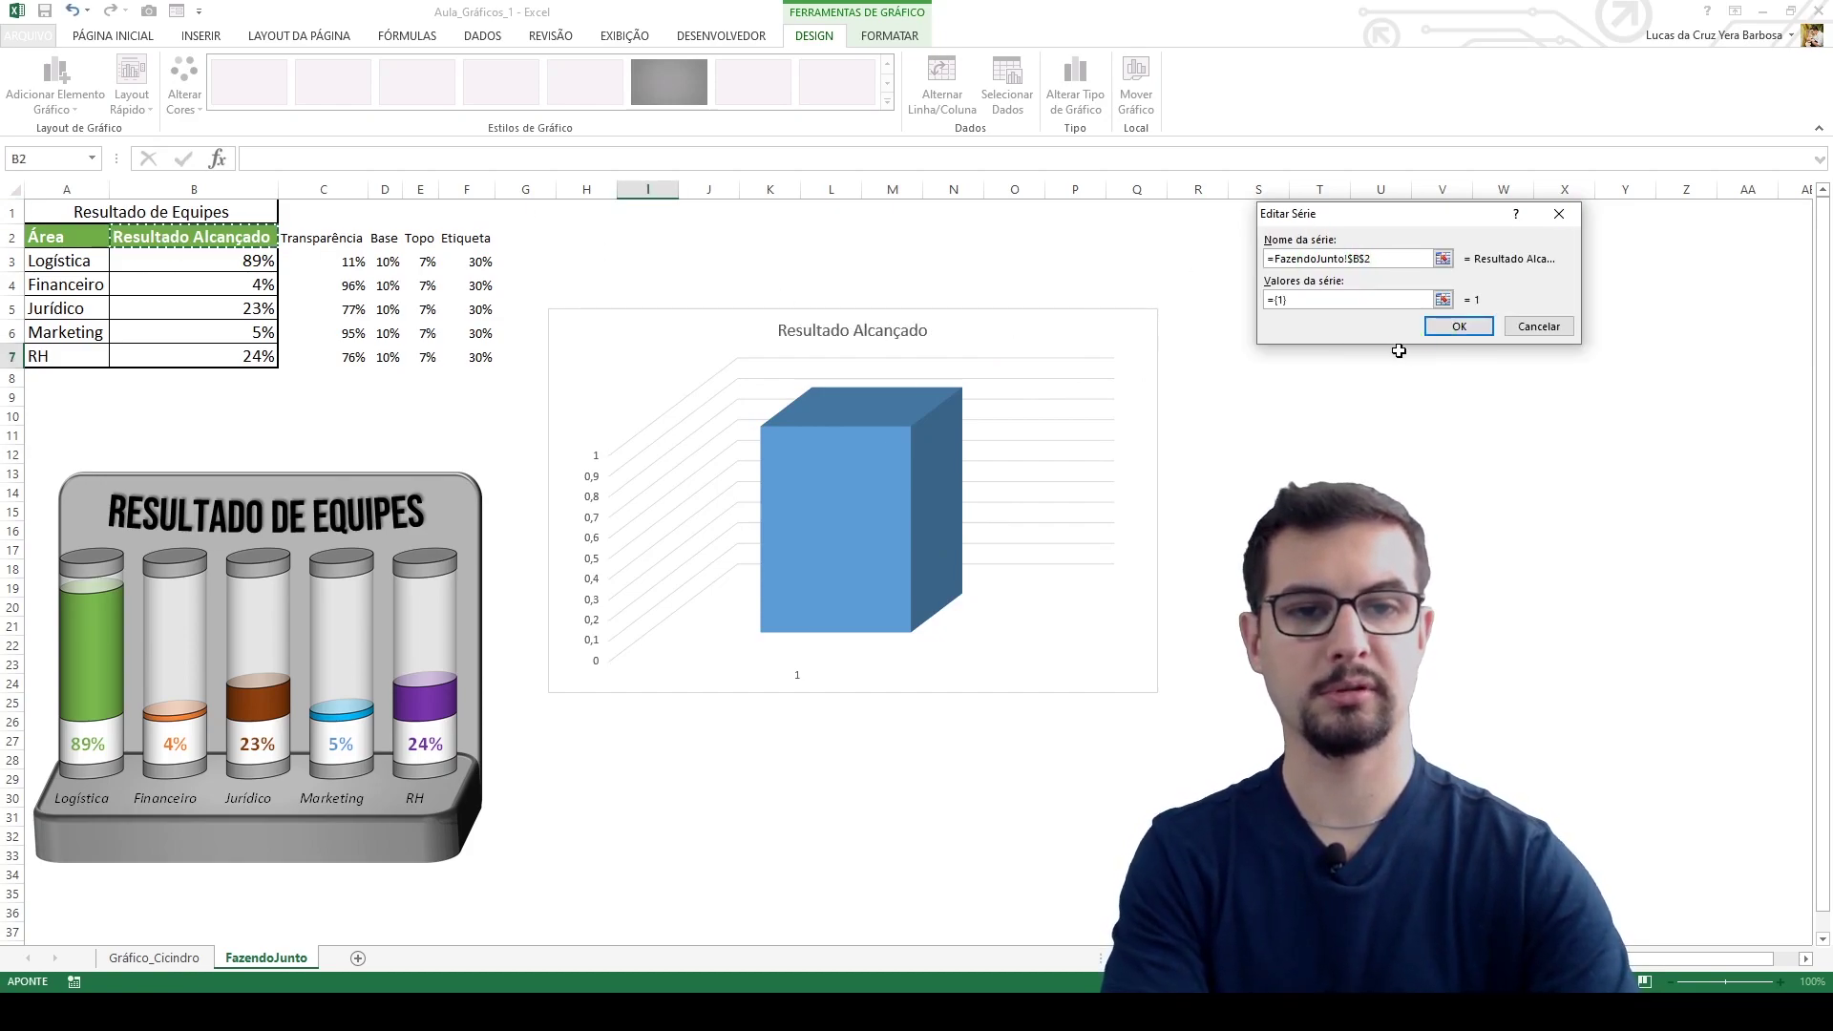
left_click(1442, 301)
left_click_drag(203, 269, 213, 360)
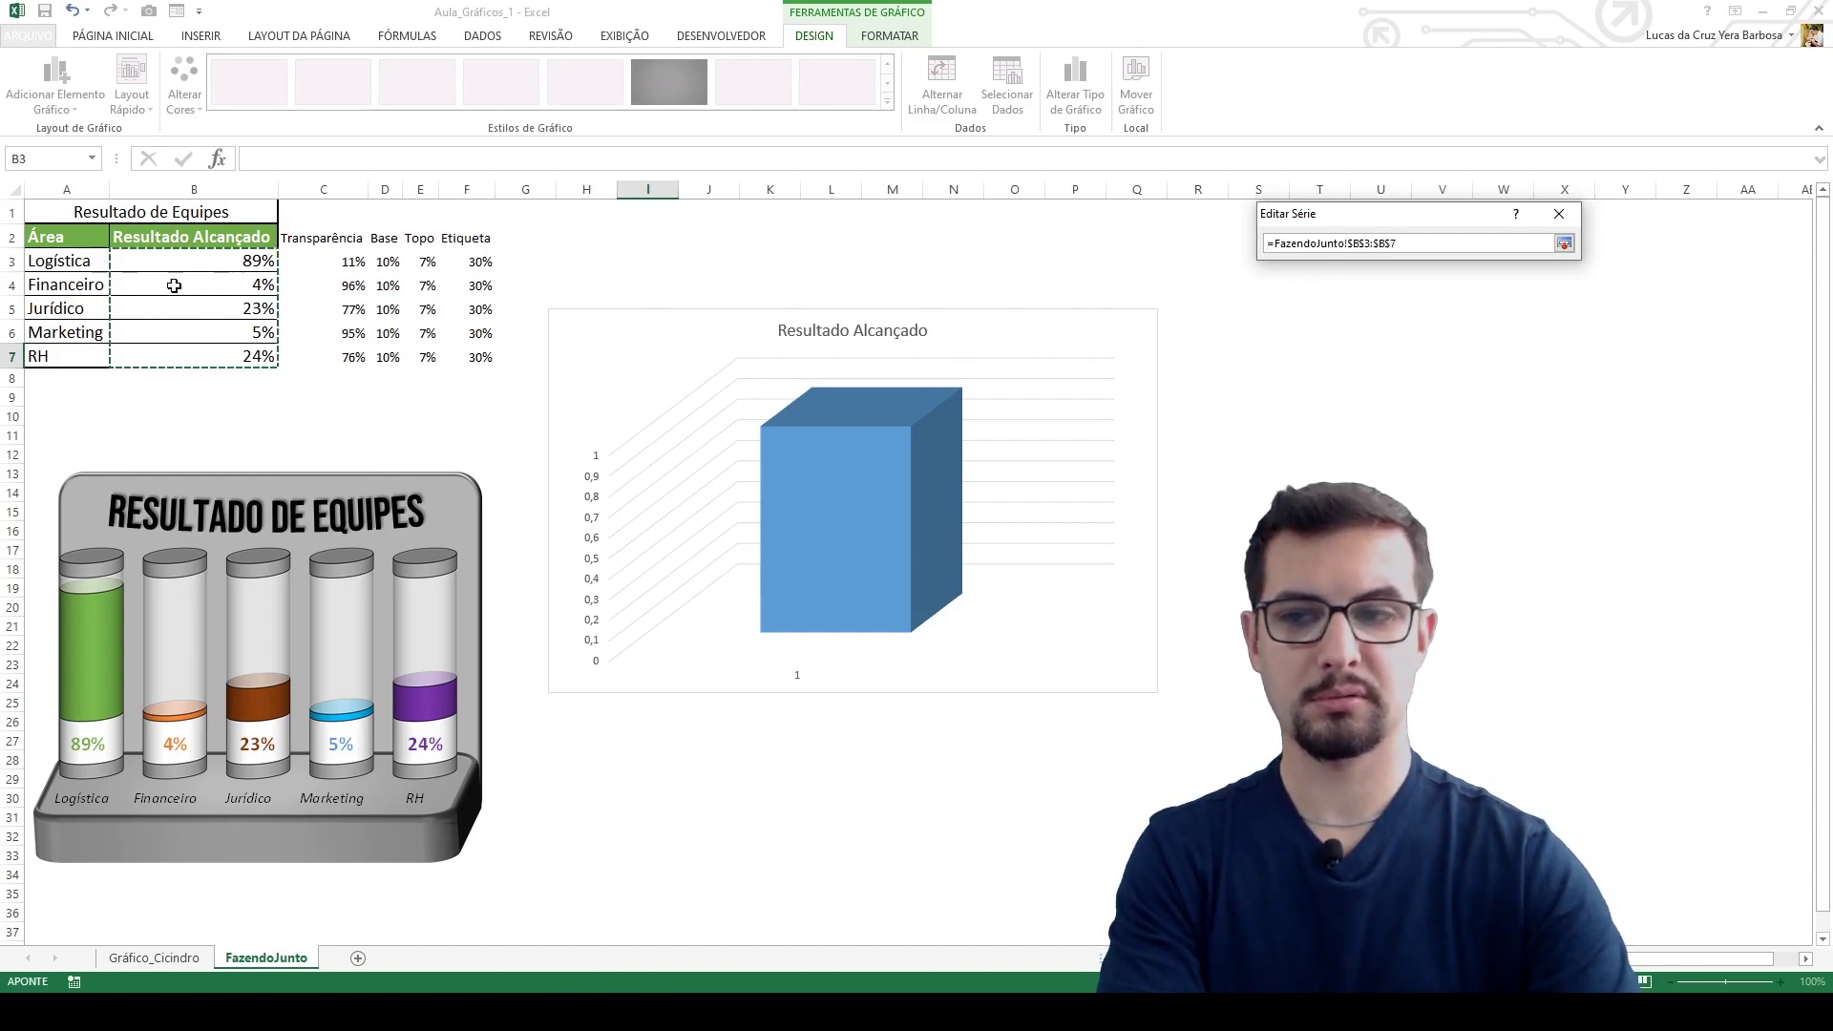
key("Return")
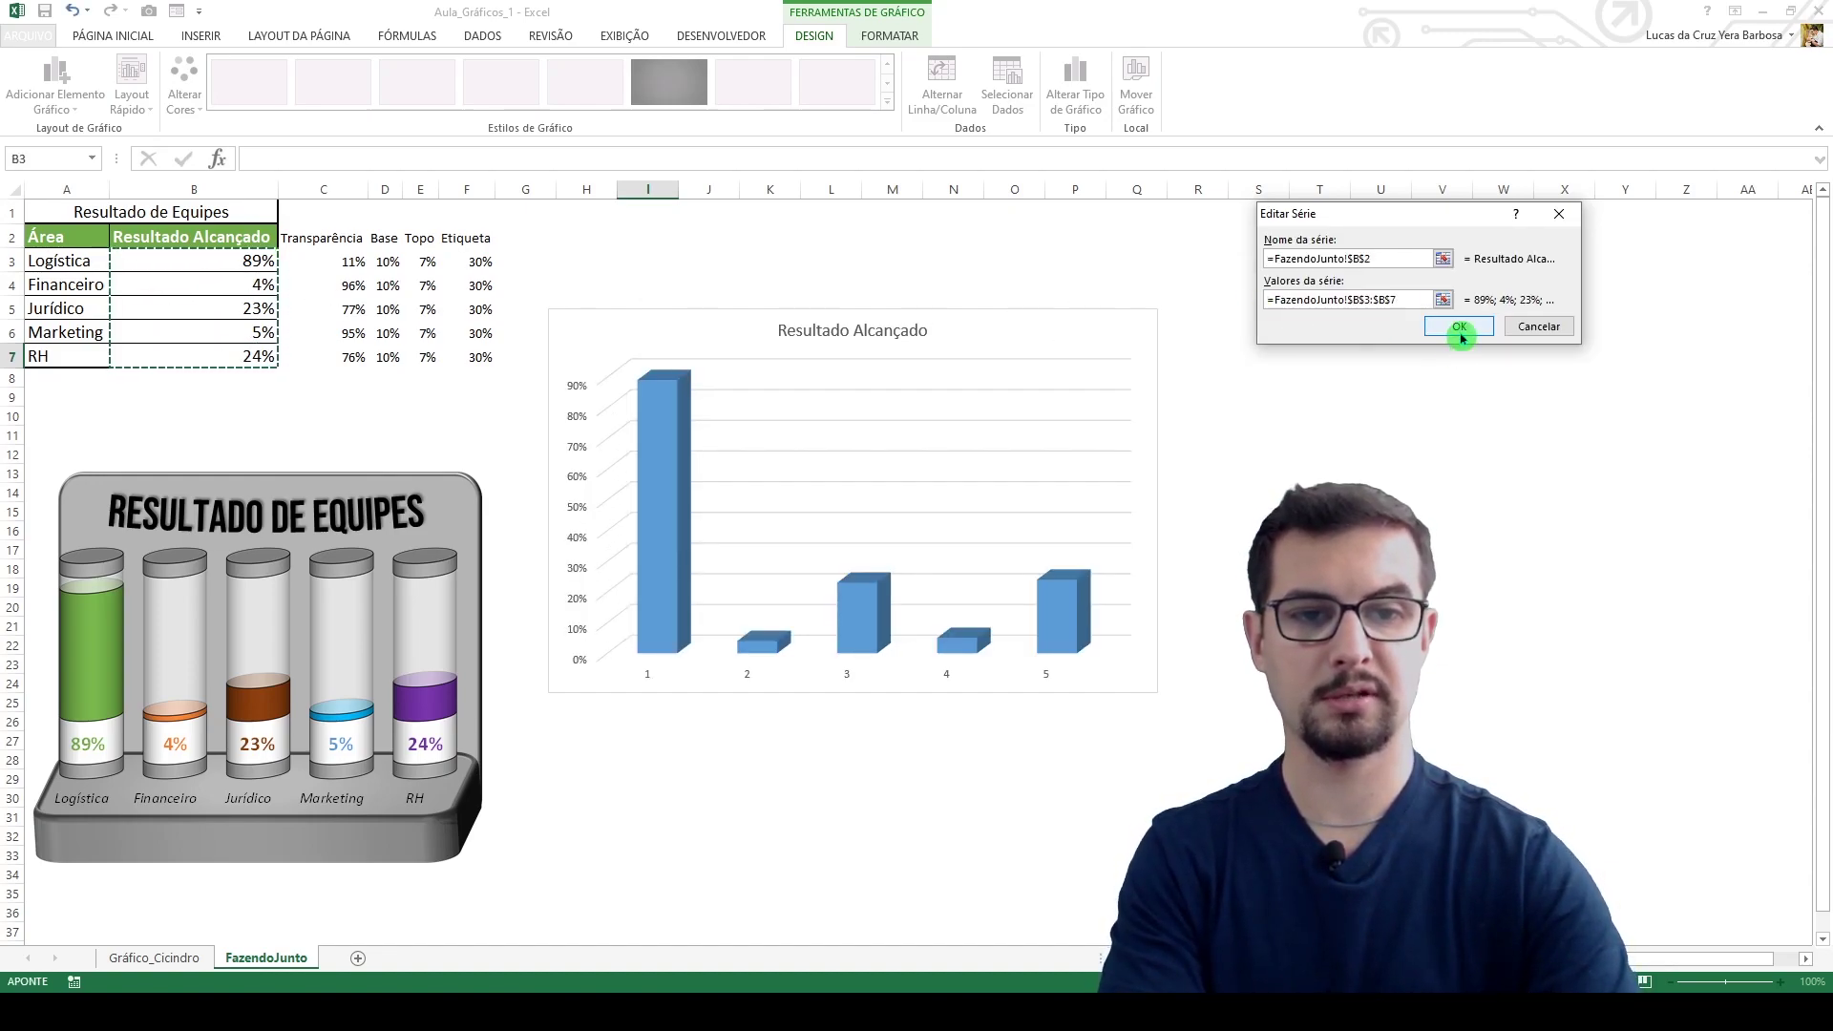
left_click(1460, 330)
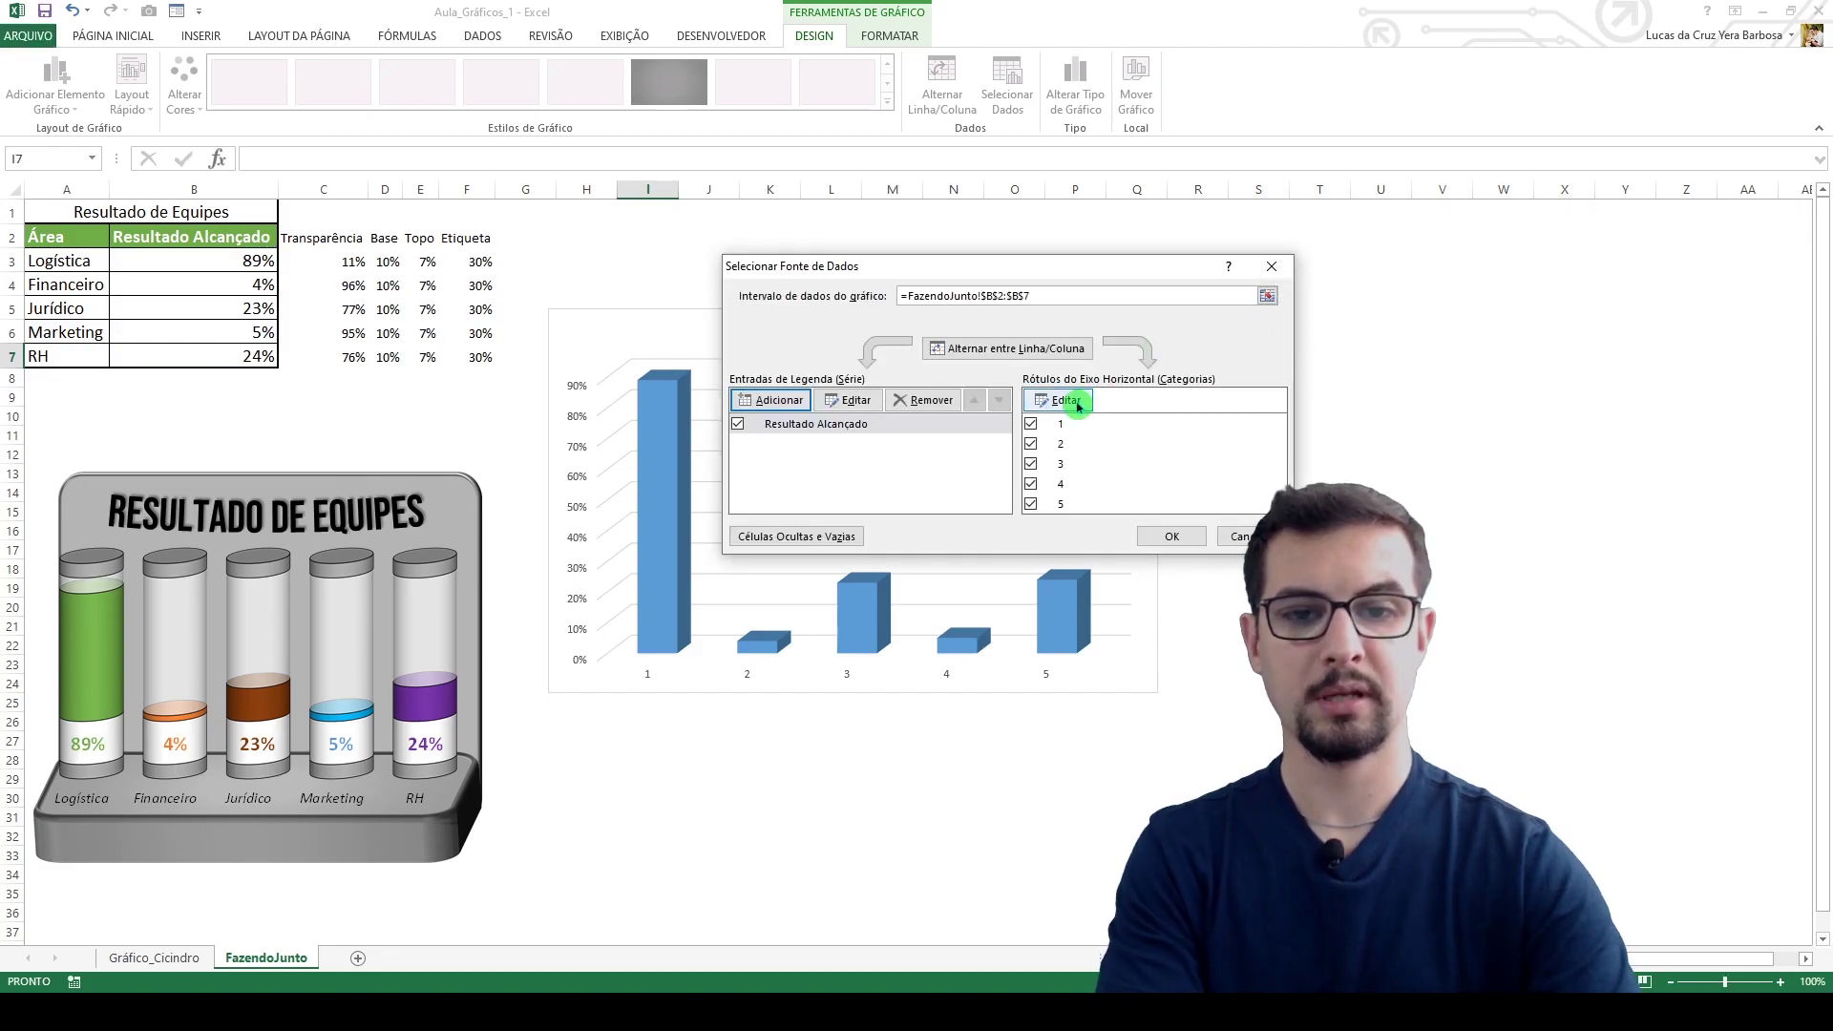
Set the horizontal axis labels to the area names in A3:A7.
left_click(1076, 402)
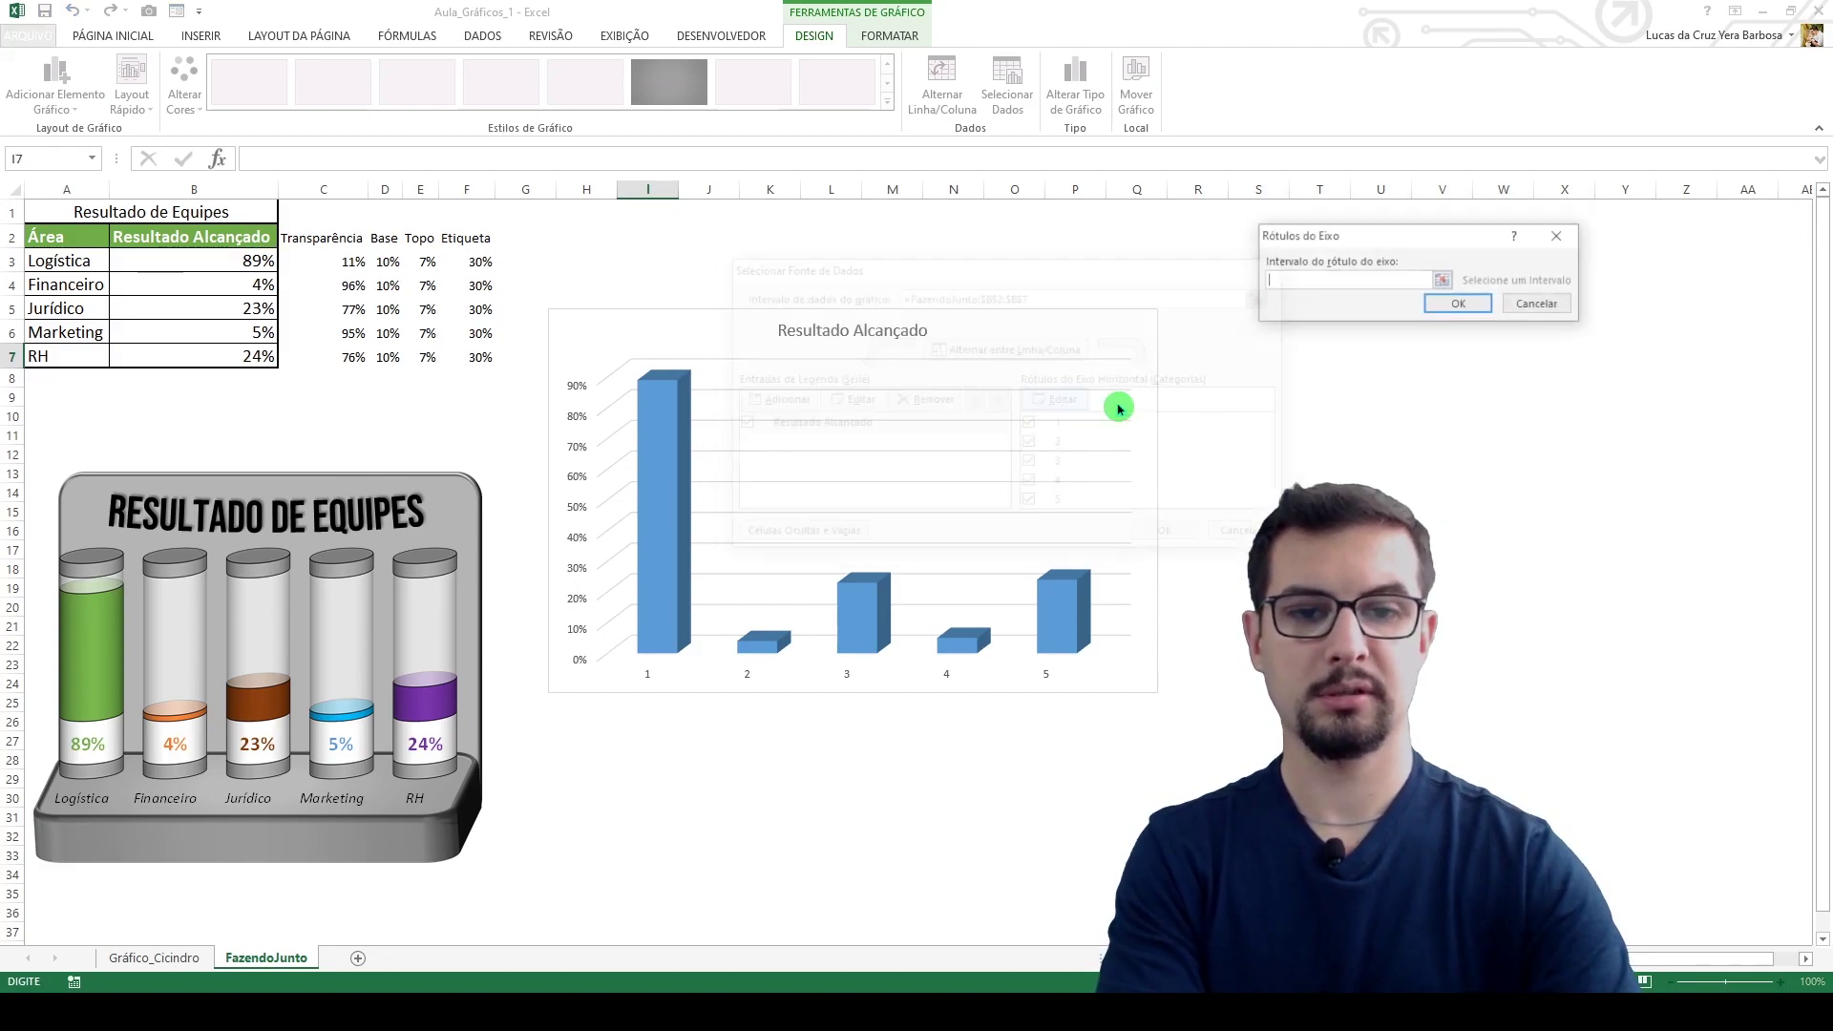
left_click(1442, 281)
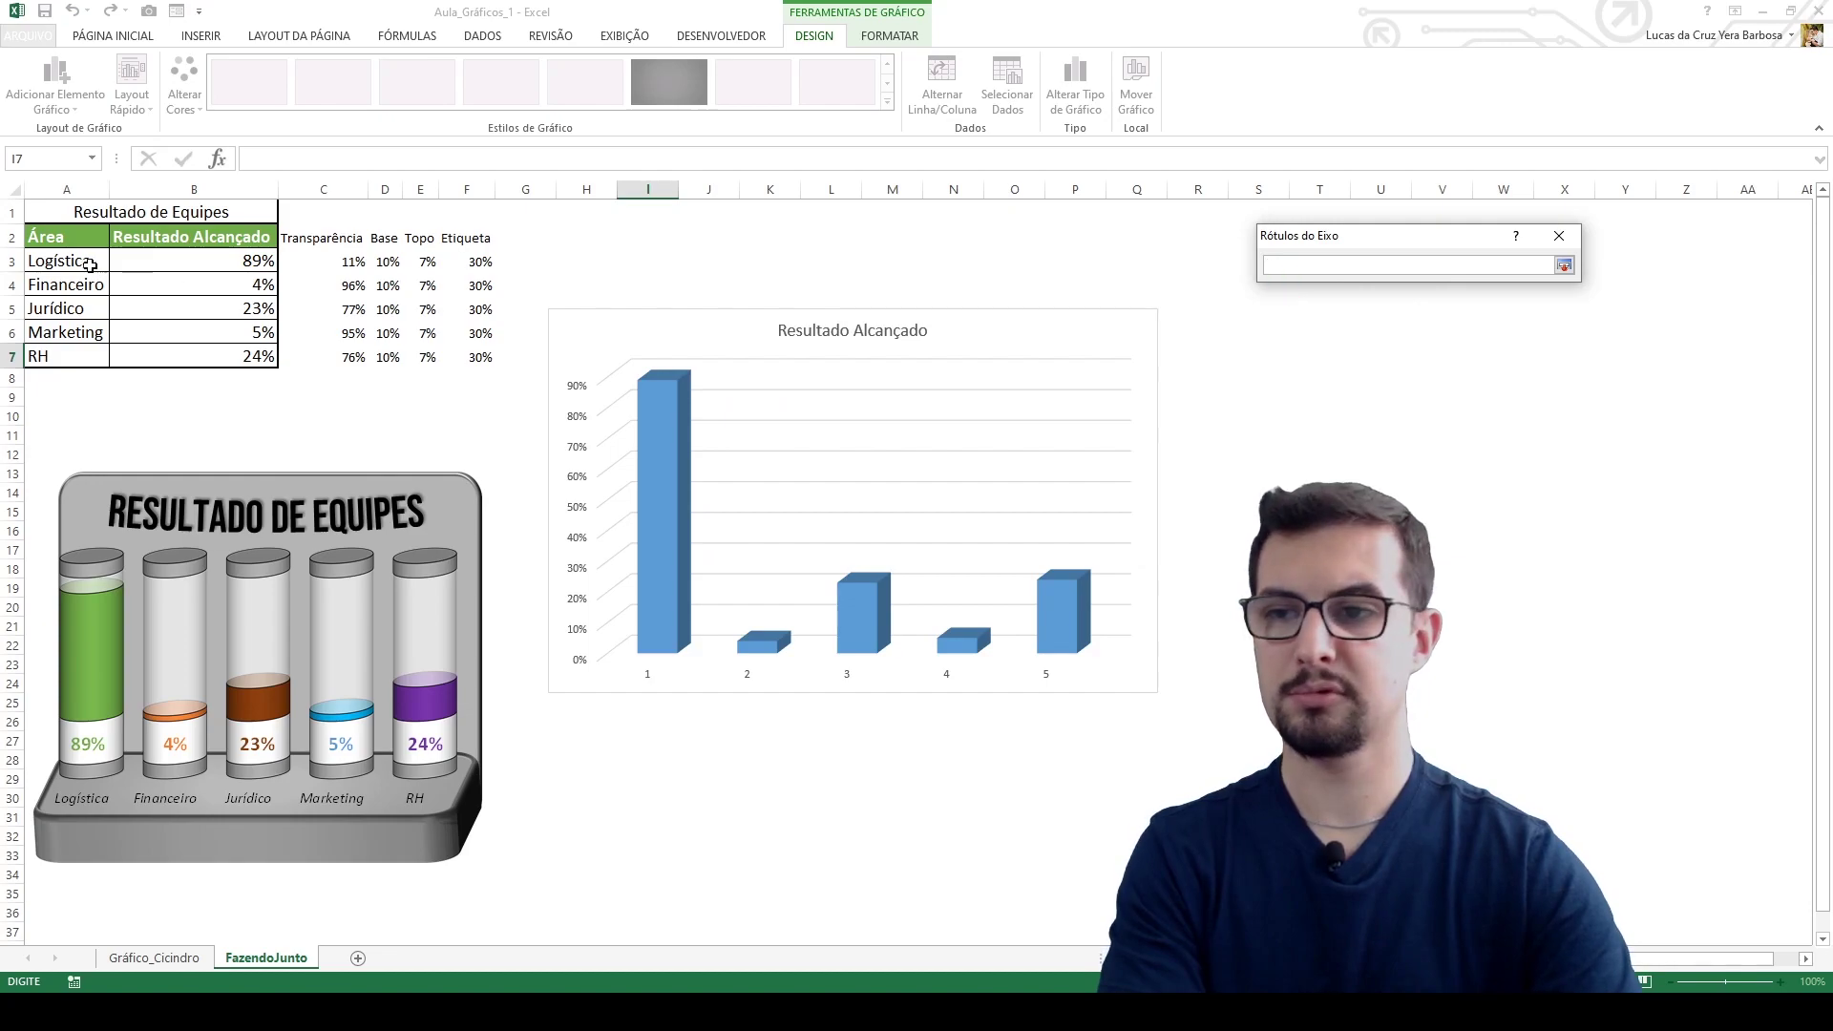
left_click_drag(63, 258, 55, 353)
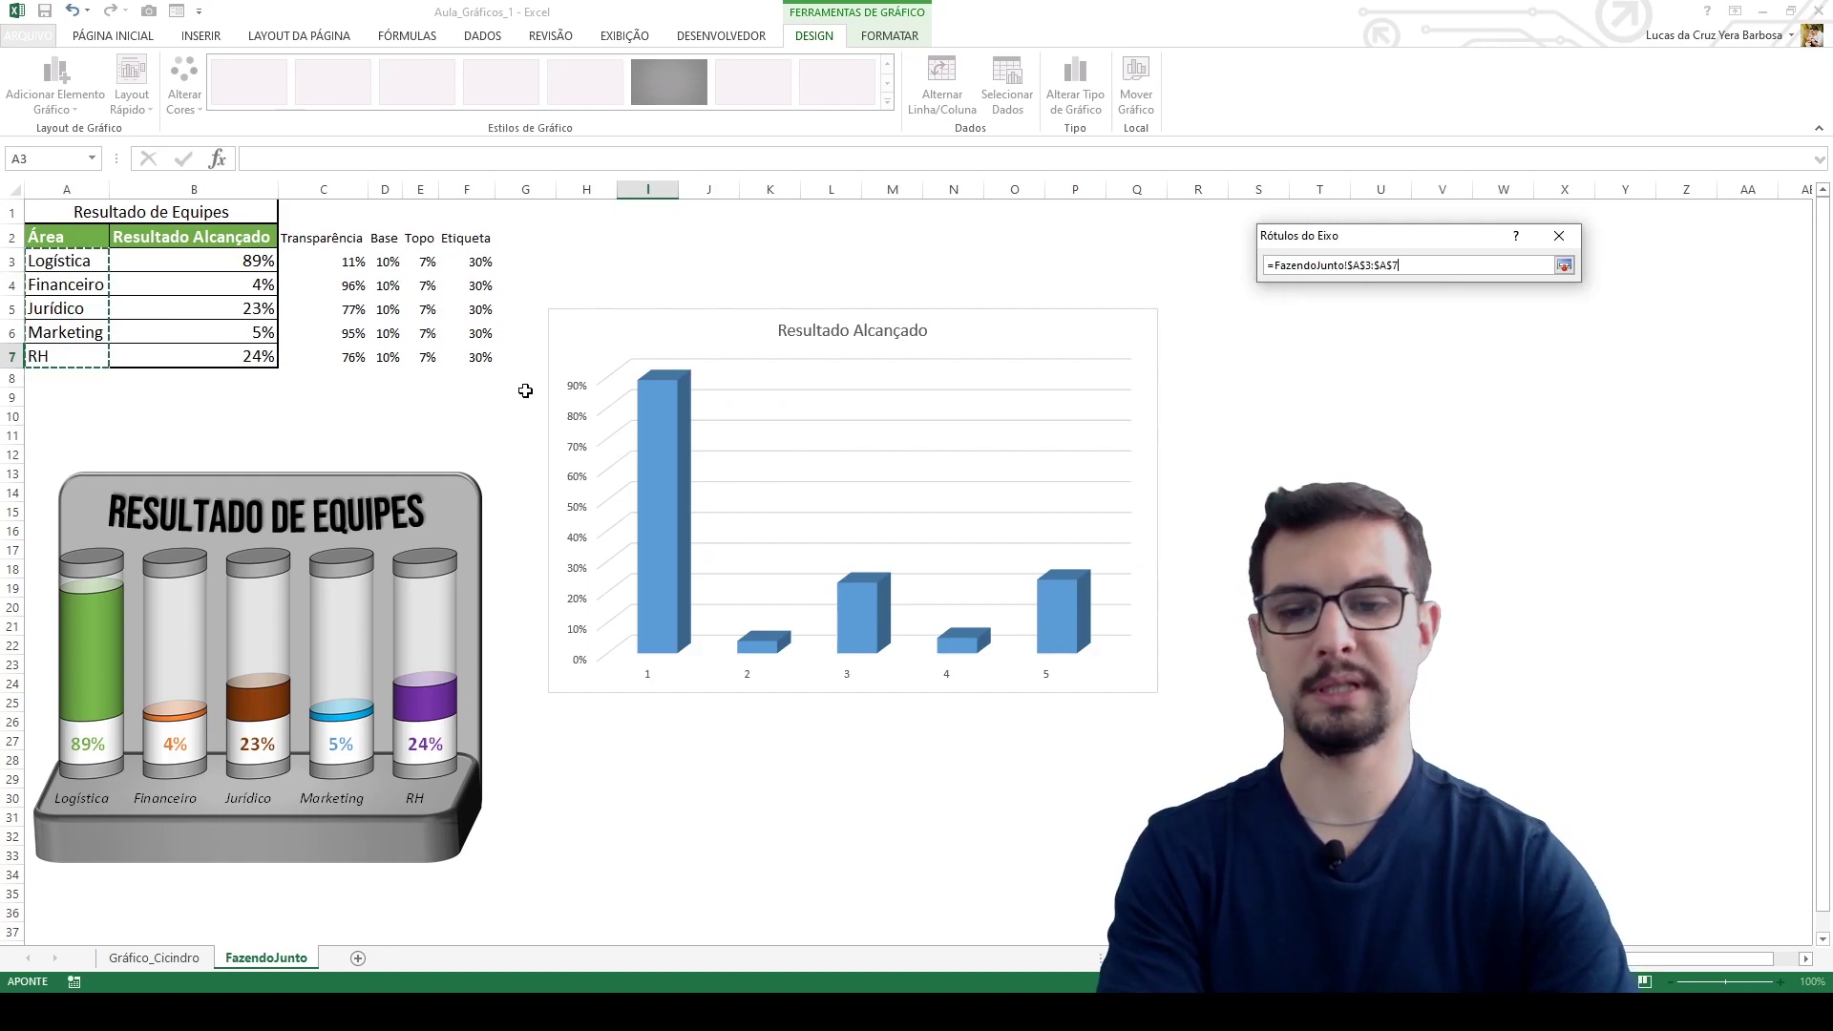
key("Return")
left_click(1441, 304)
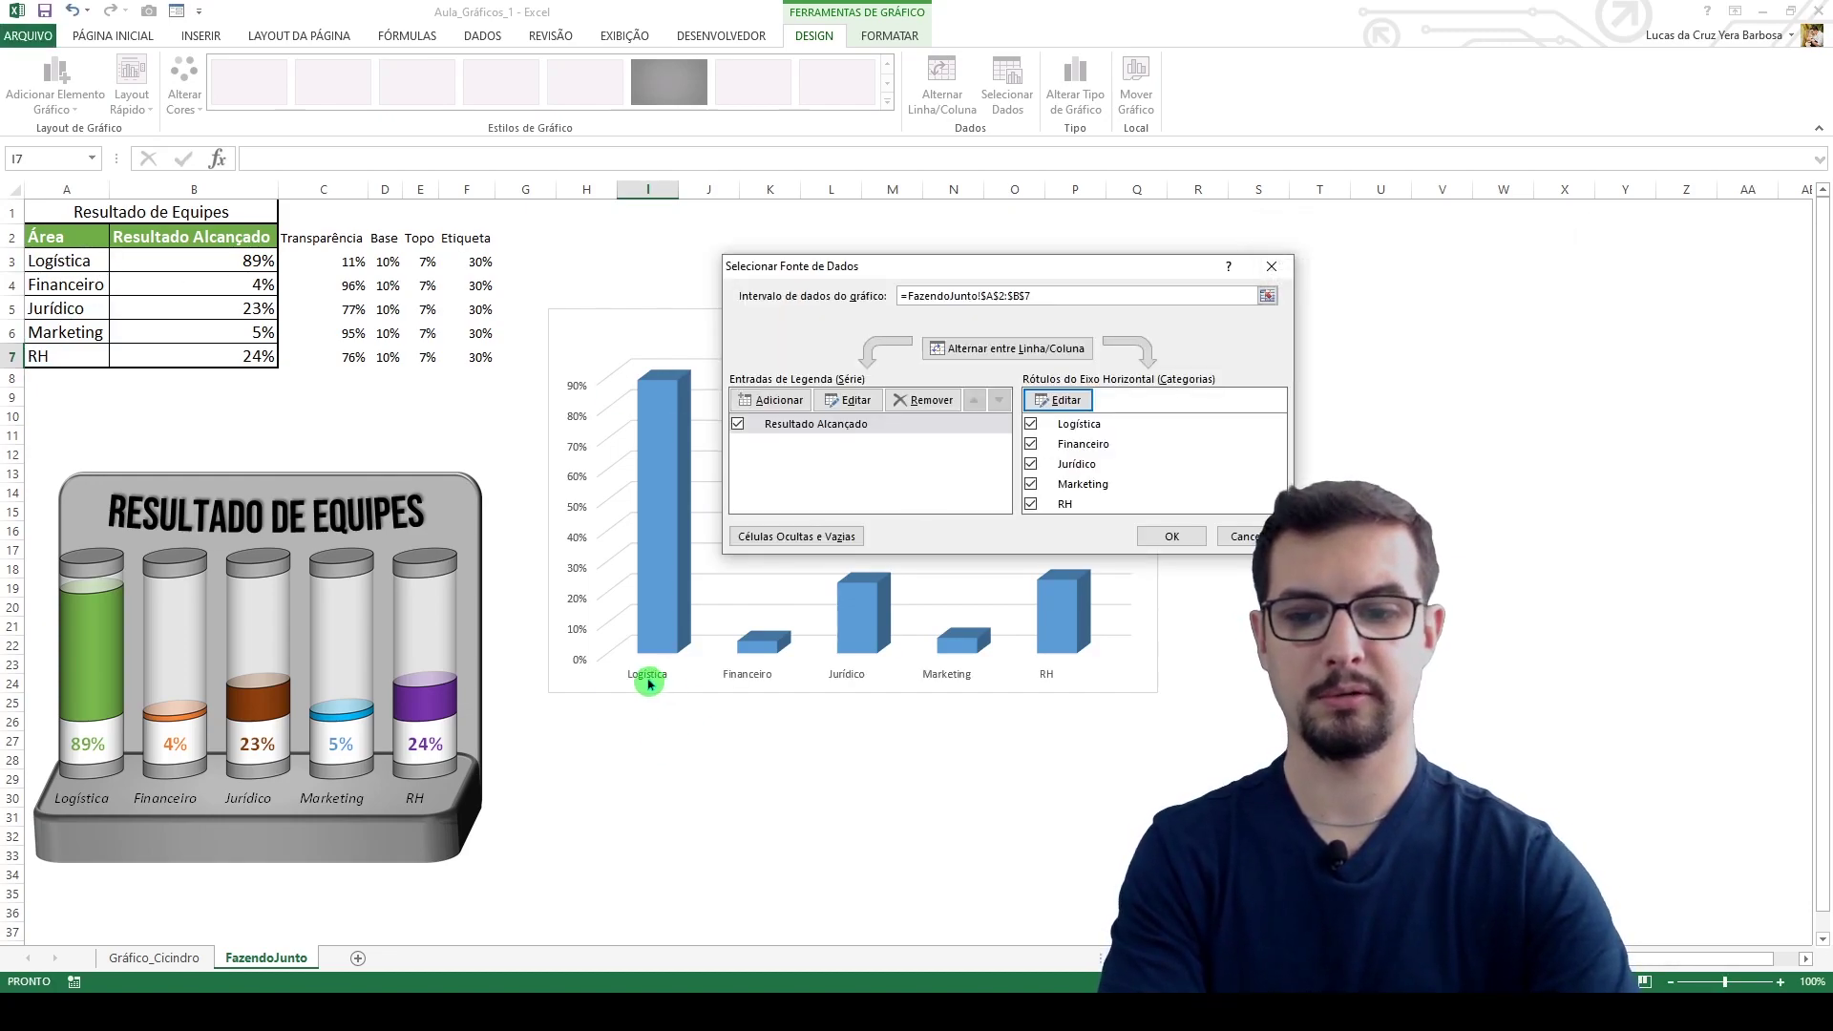
Add the Transparência series with name C2 and values C3:C7.
left_click(773, 400)
left_click(1442, 259)
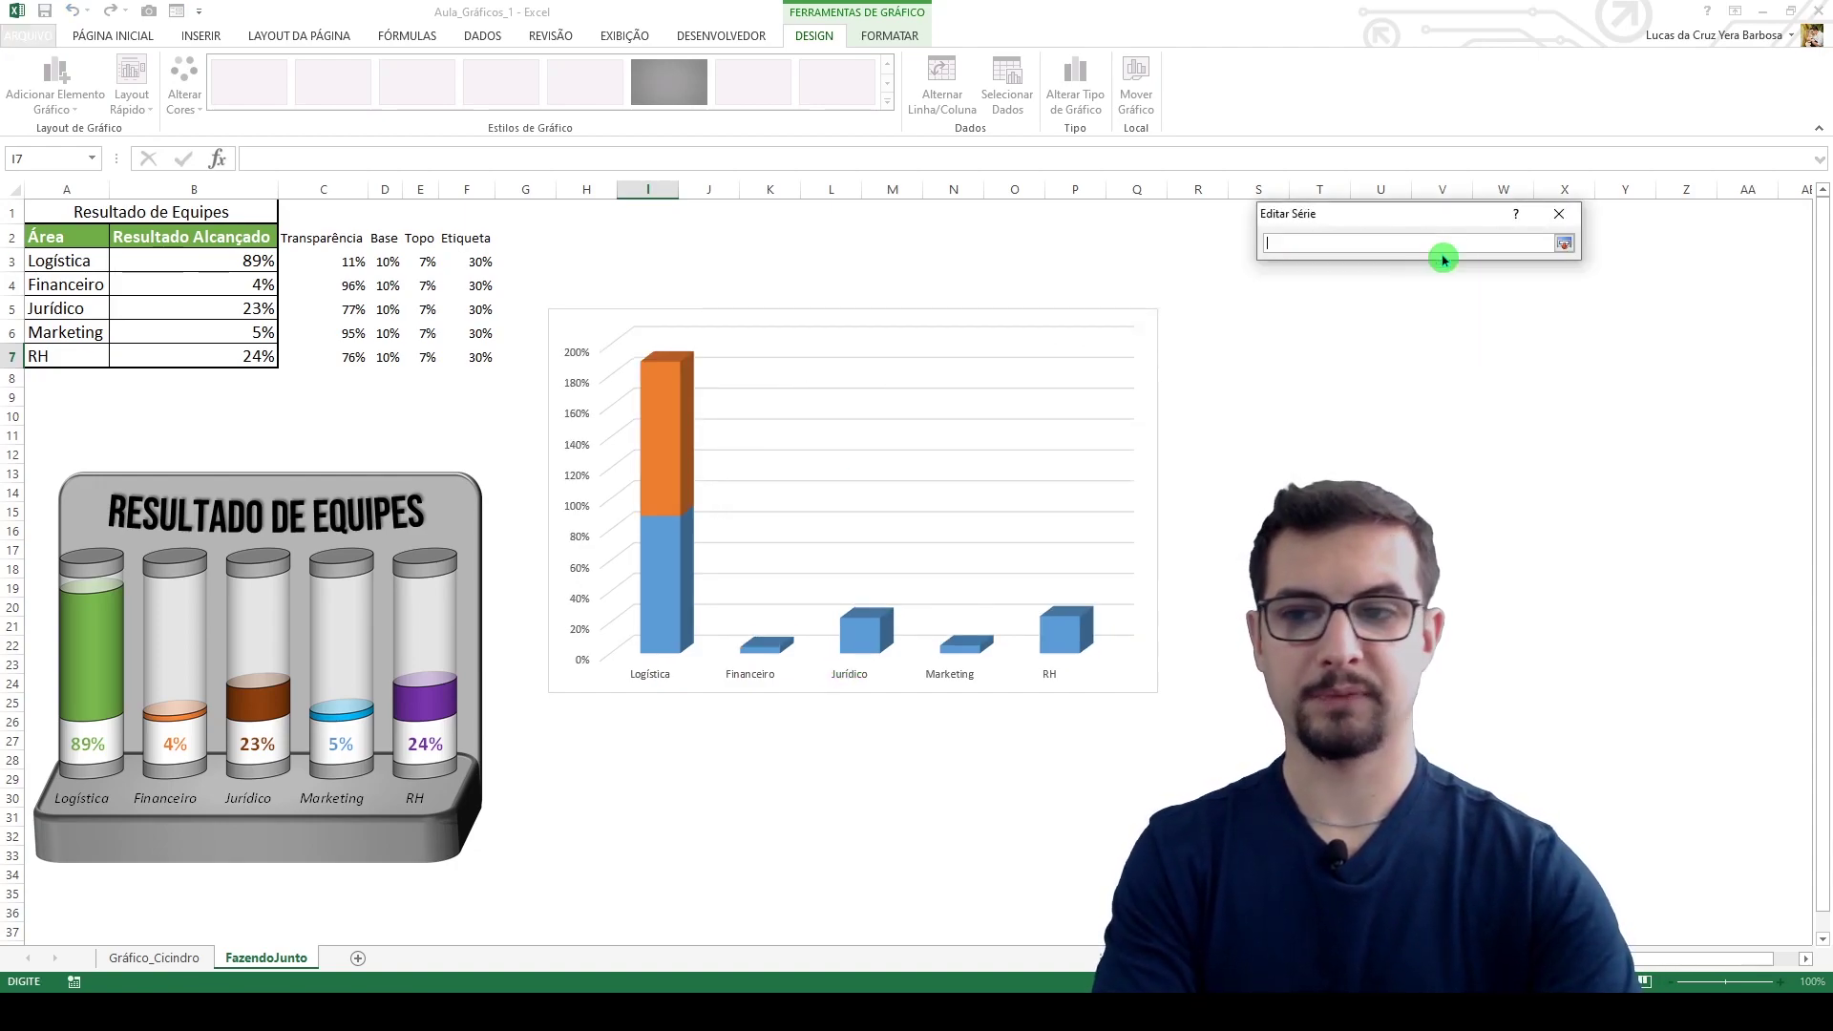
left_click(322, 237)
key("Return")
left_click(1438, 295)
left_click_drag(337, 260, 348, 356)
key("Return")
left_click(1442, 327)
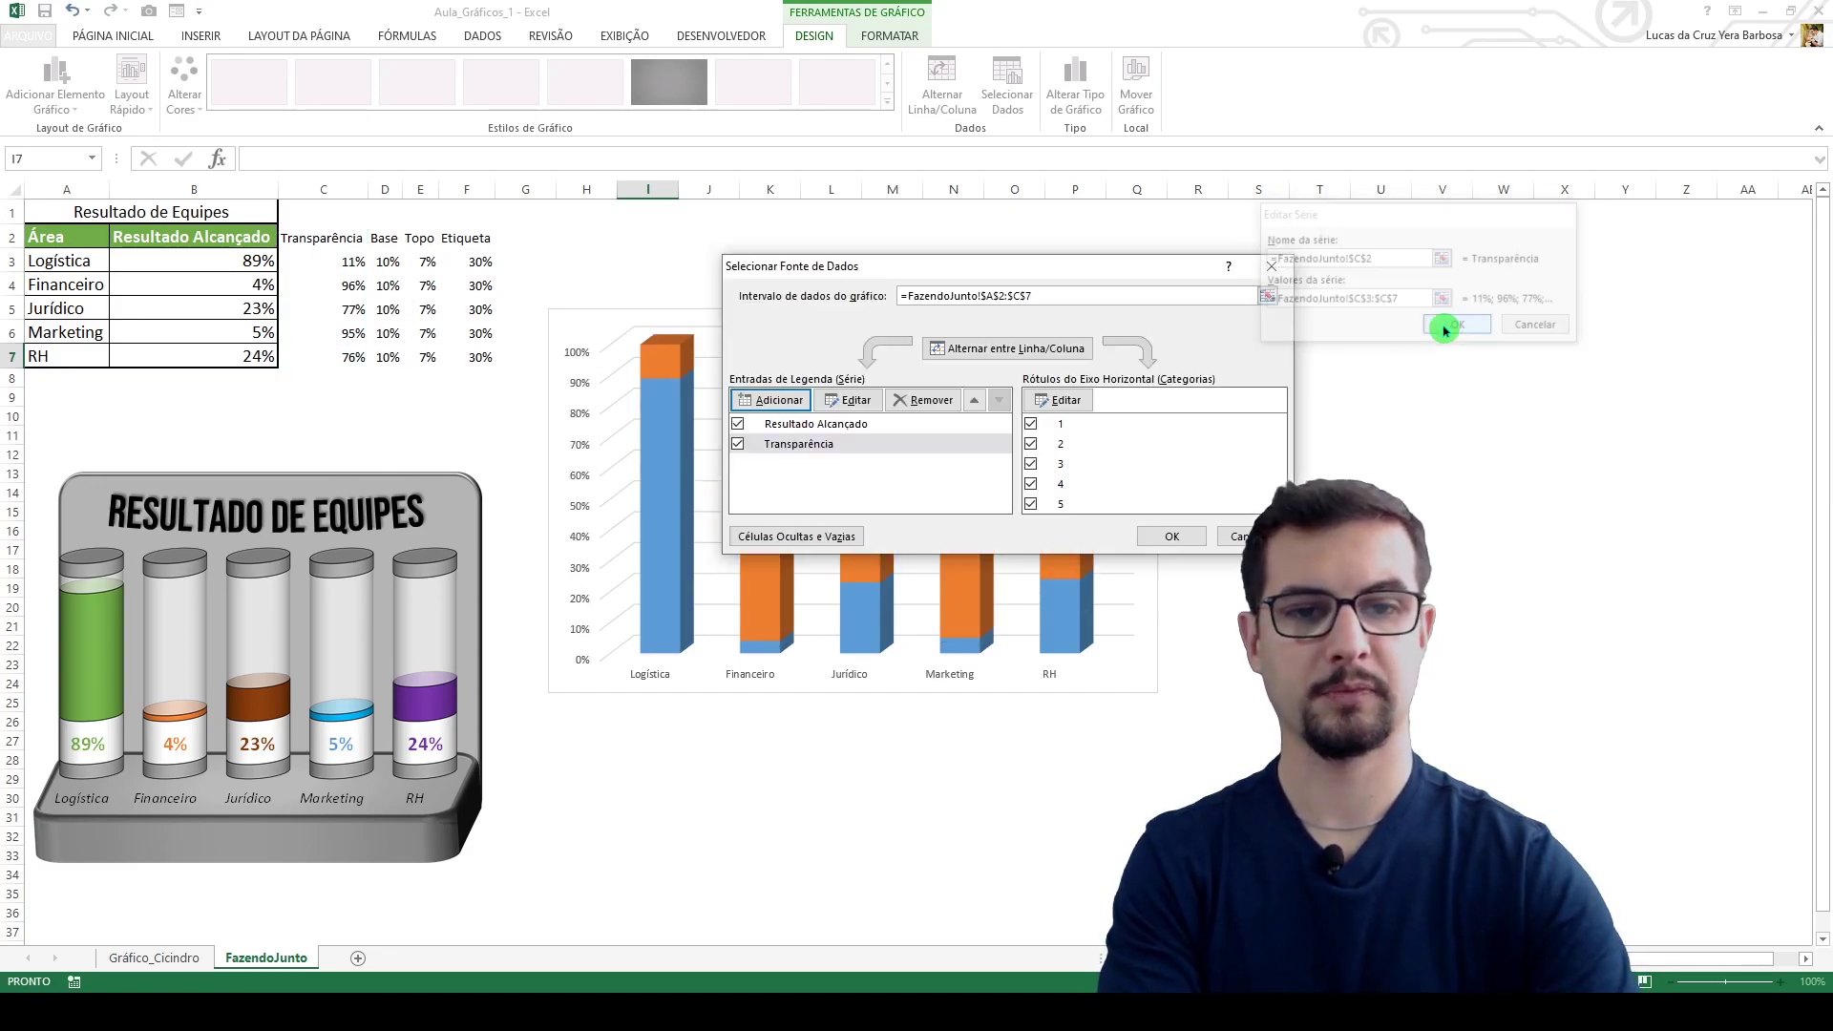
Add the Base series with name D2 and values D3:D7.
left_click(781, 401)
left_click(1441, 254)
left_click(385, 237)
key("Return")
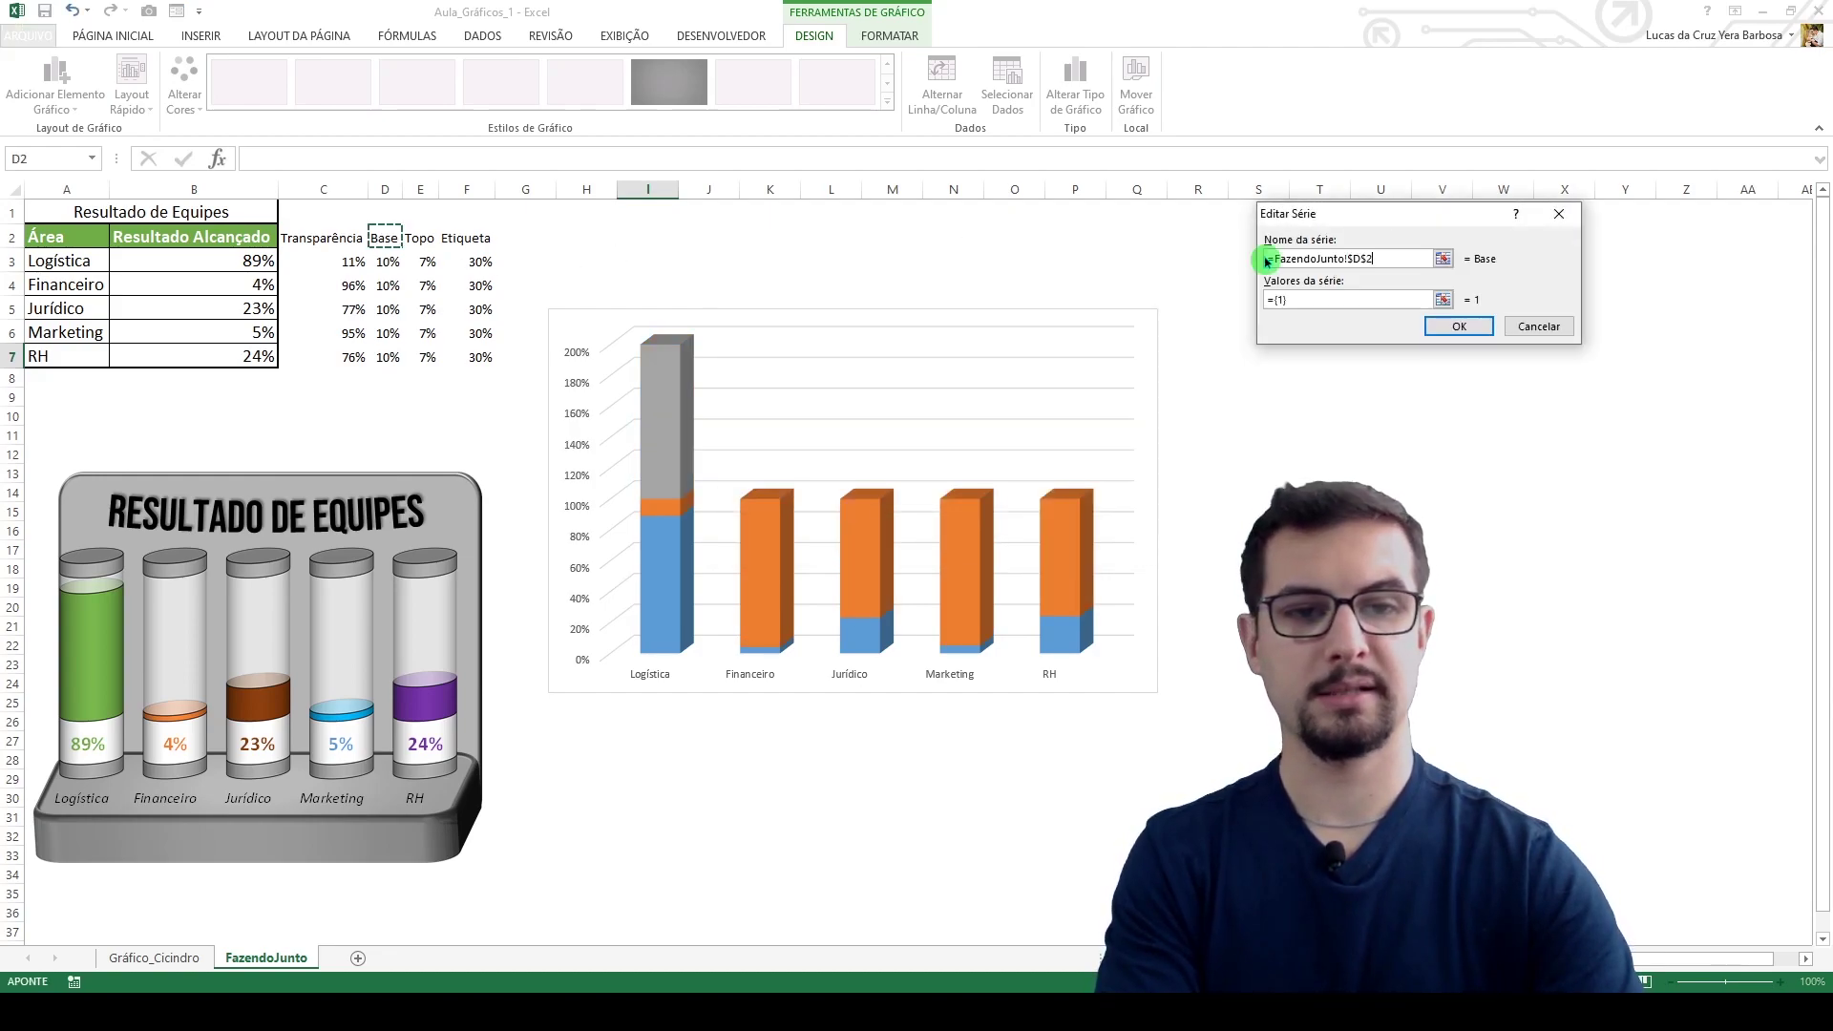
left_click(1442, 299)
left_click_drag(382, 264, 377, 349)
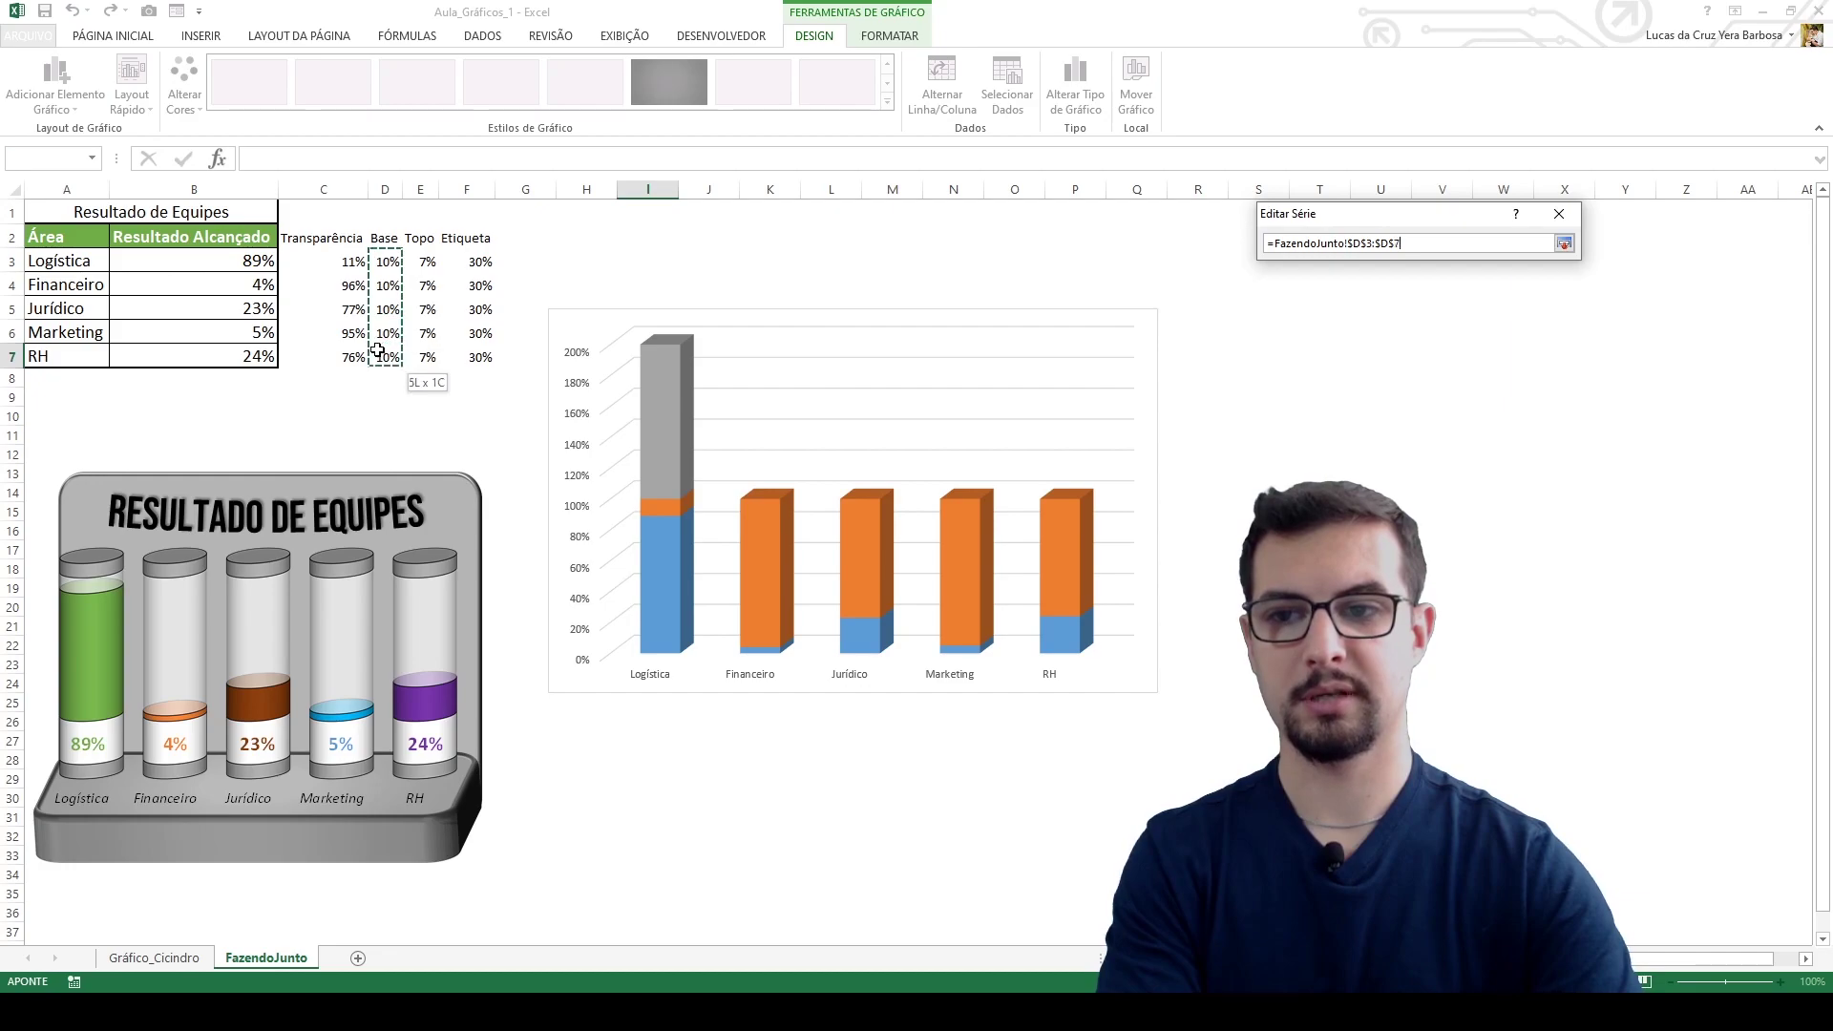
key("Return")
left_click(1448, 323)
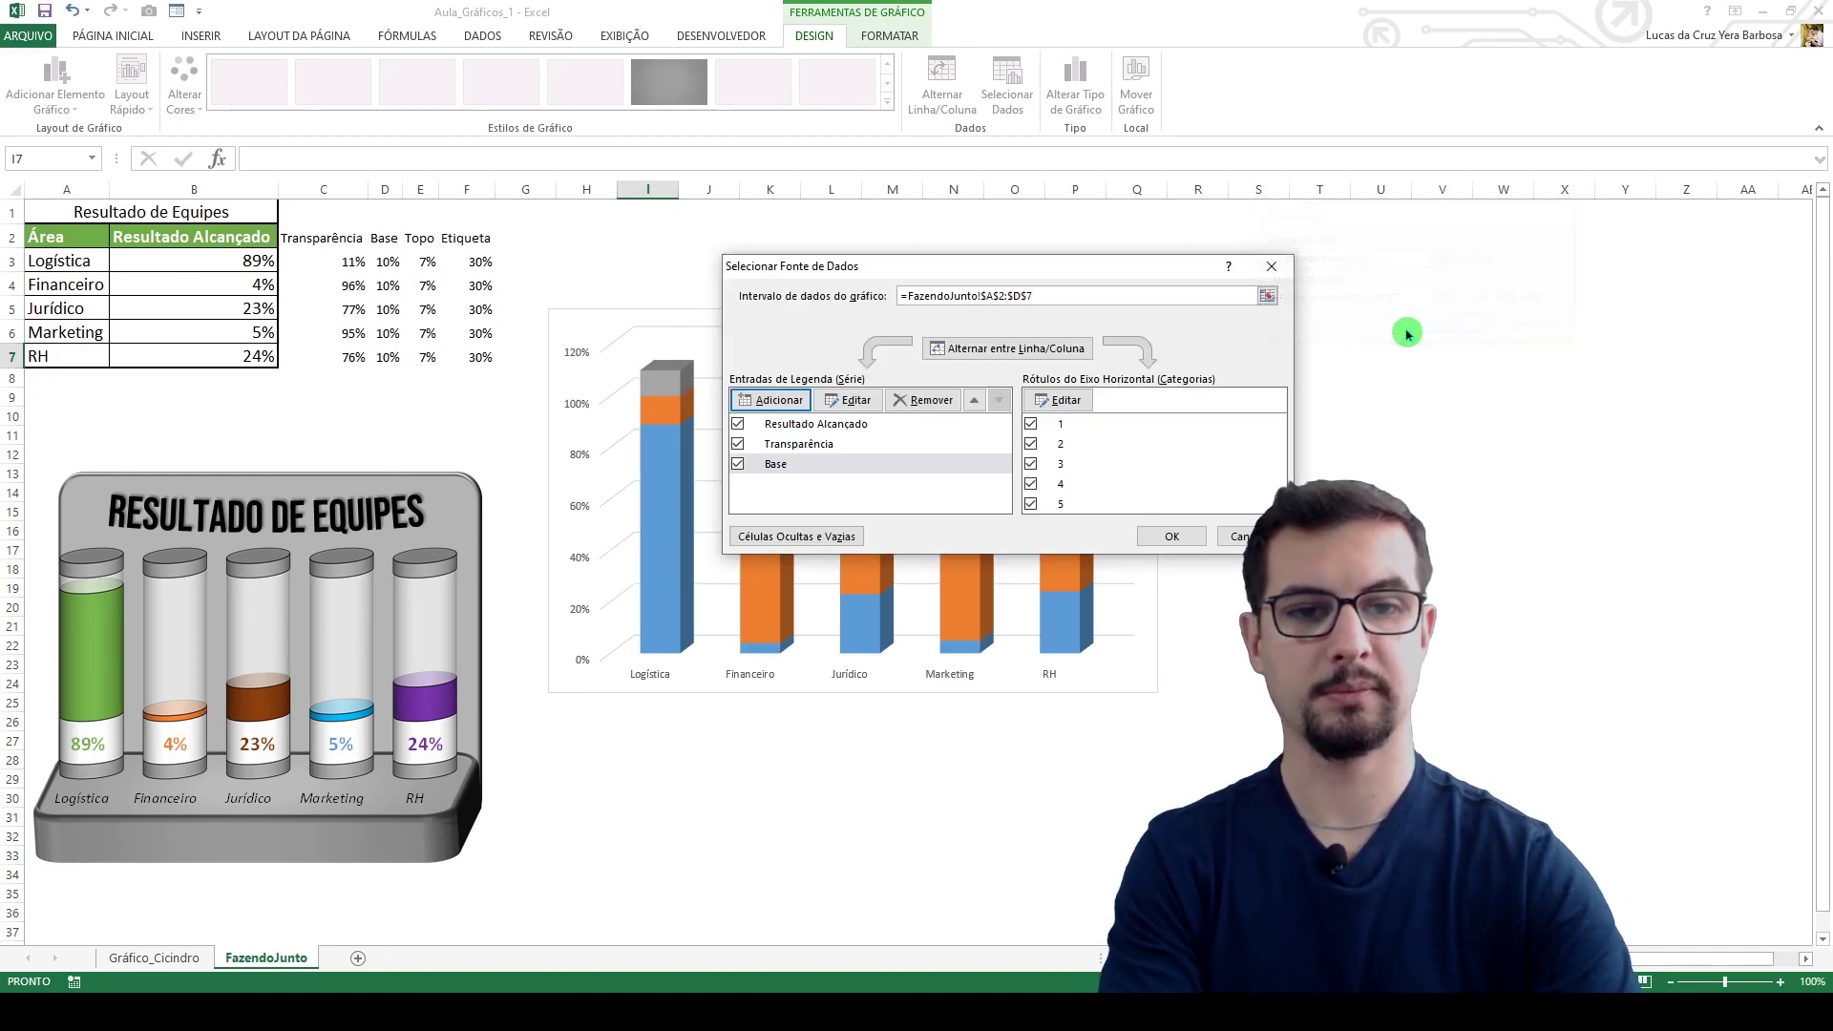
Add the Topo series with name E2 and values E3:E7.
left_click(771, 399)
left_click(1442, 254)
left_click(420, 238)
key("Return")
left_click(1448, 295)
left_click_drag(421, 260, 419, 354)
key("Return")
left_click(1459, 329)
Add the Etiqueta series with name F2 and values F3:F7.
left_click(771, 402)
left_click(1427, 263)
left_click(454, 238)
key("Return")
left_click(1449, 295)
left_click_drag(466, 263, 483, 357)
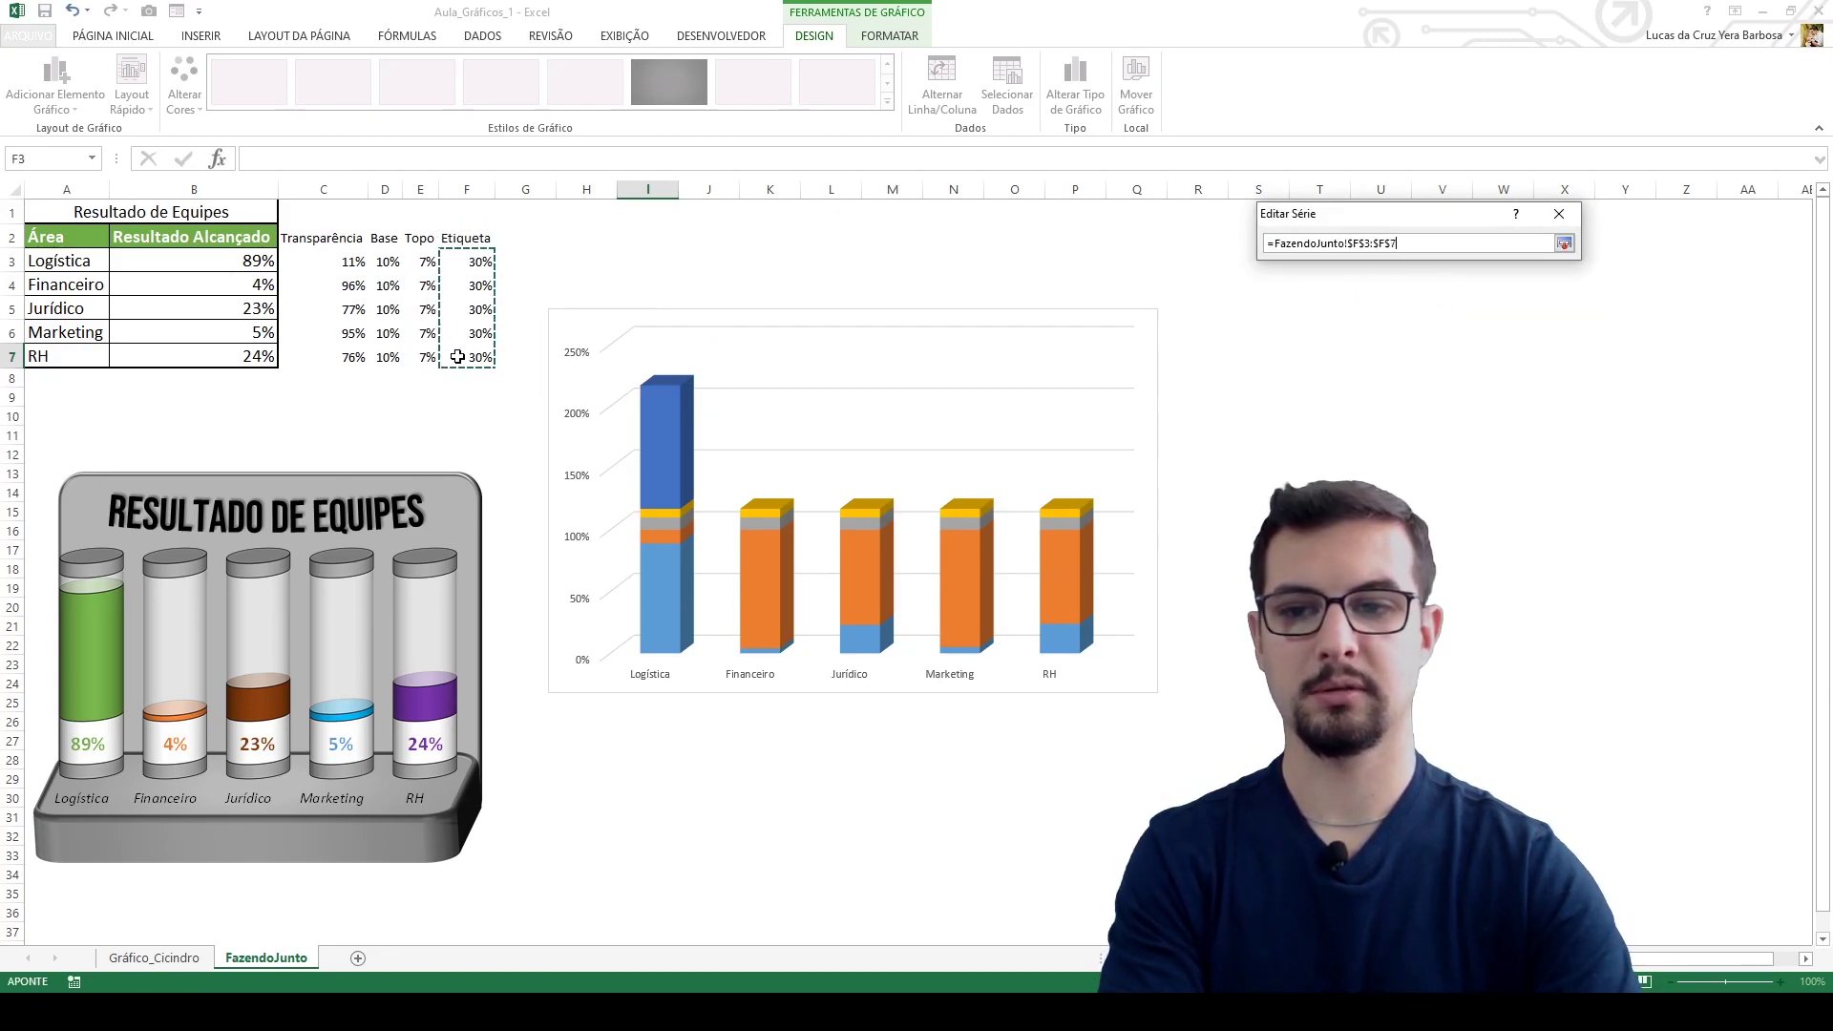
key("Return")
left_click(1460, 330)
left_click_drag(1040, 256, 1401, 76)
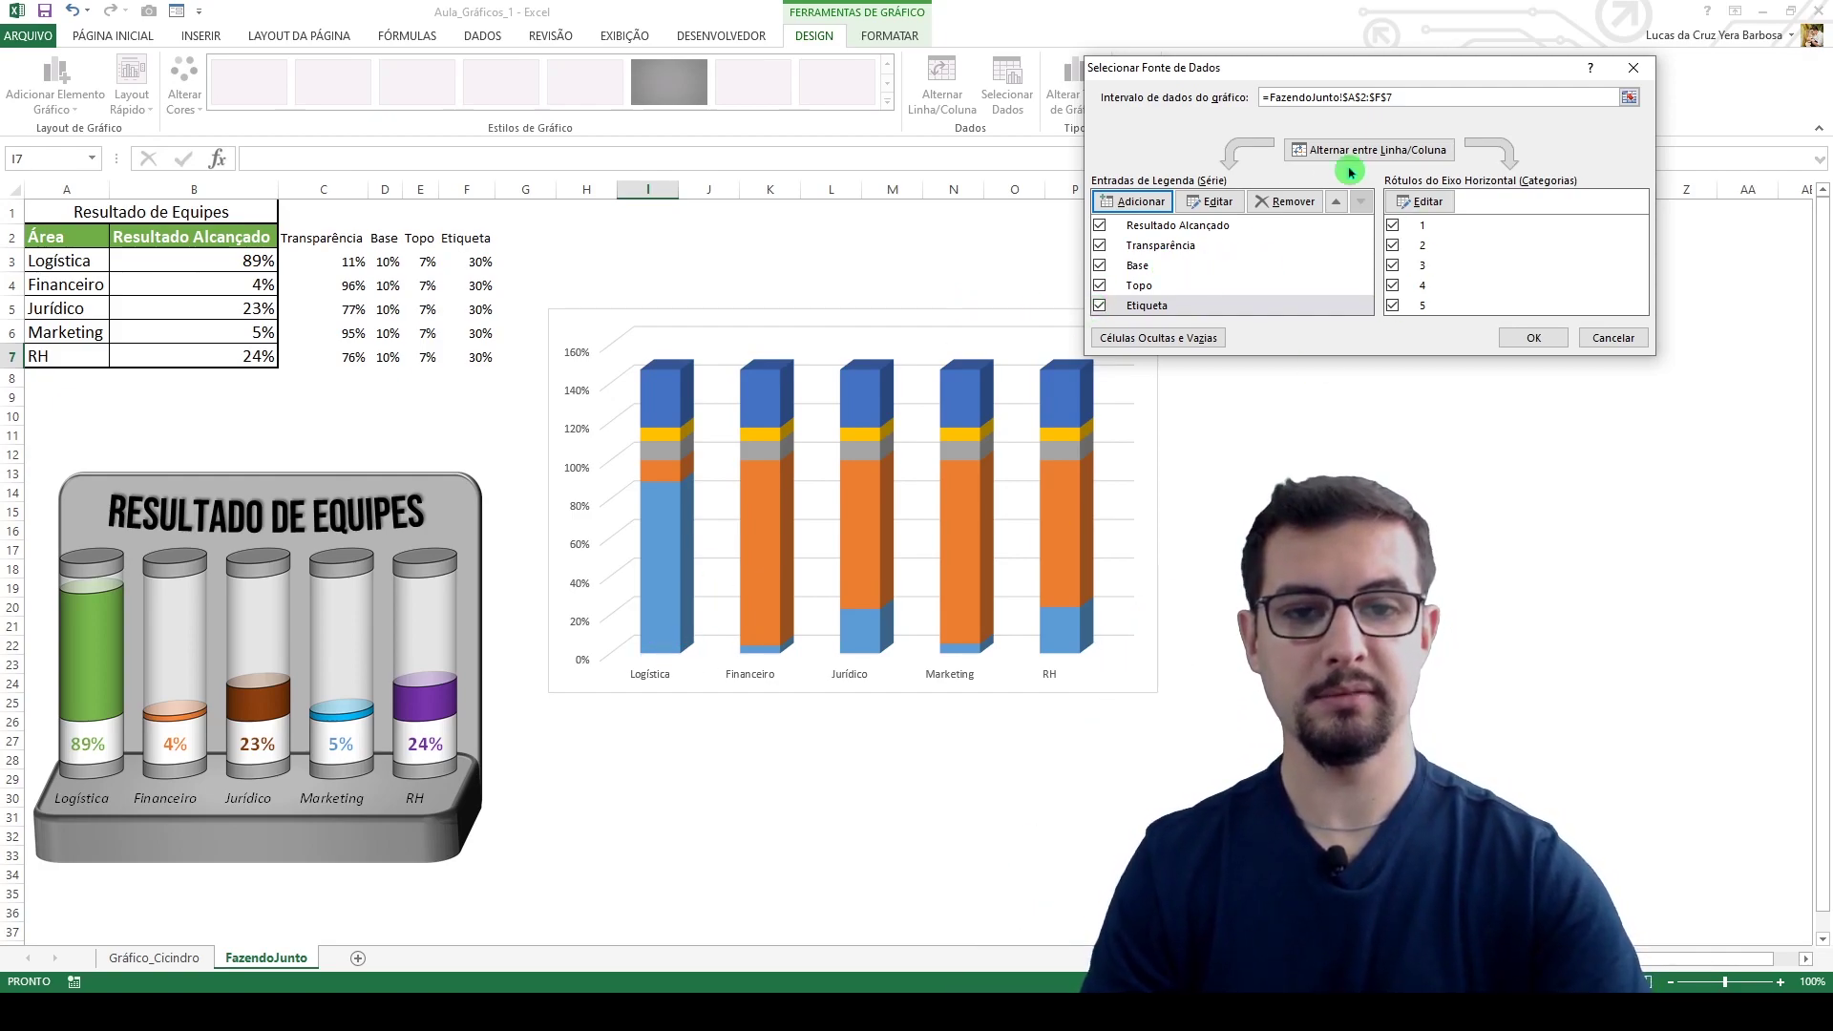
Move Base to the top of the series list and Etiqueta just after it.
left_click(1166, 233)
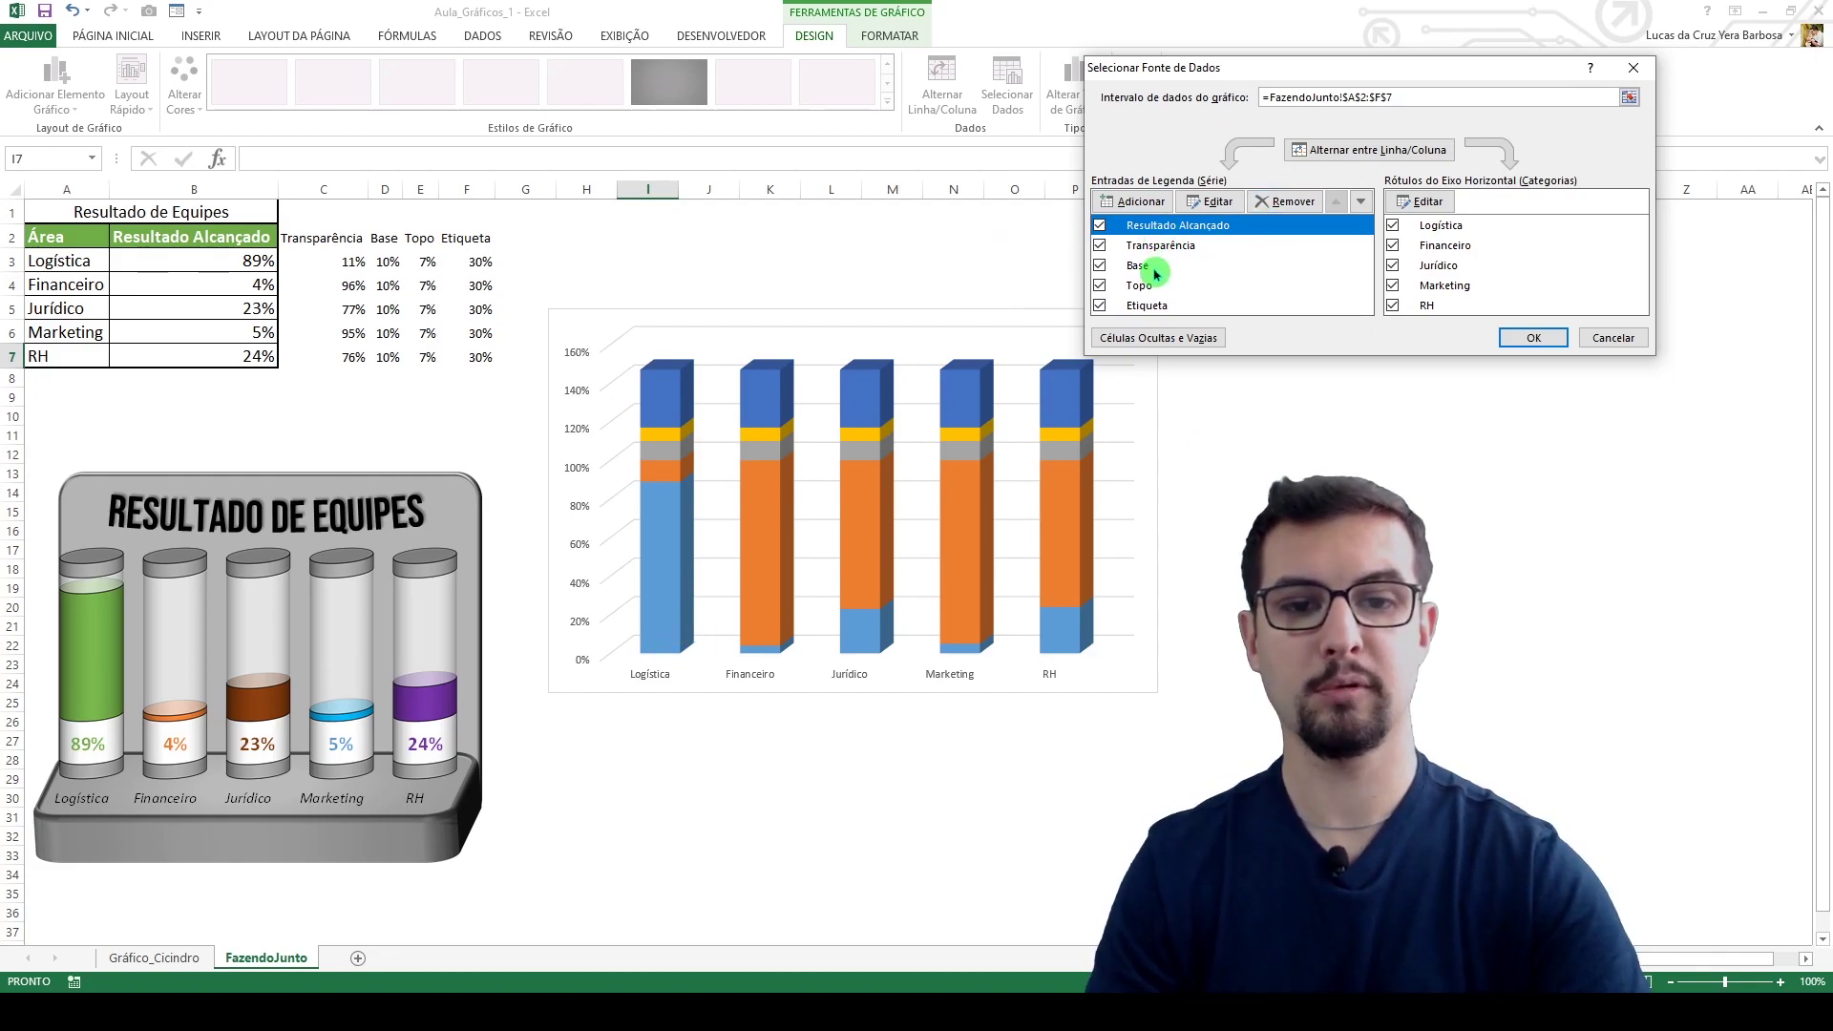
left_click(1145, 264)
left_click(1339, 202)
left_click(1339, 202)
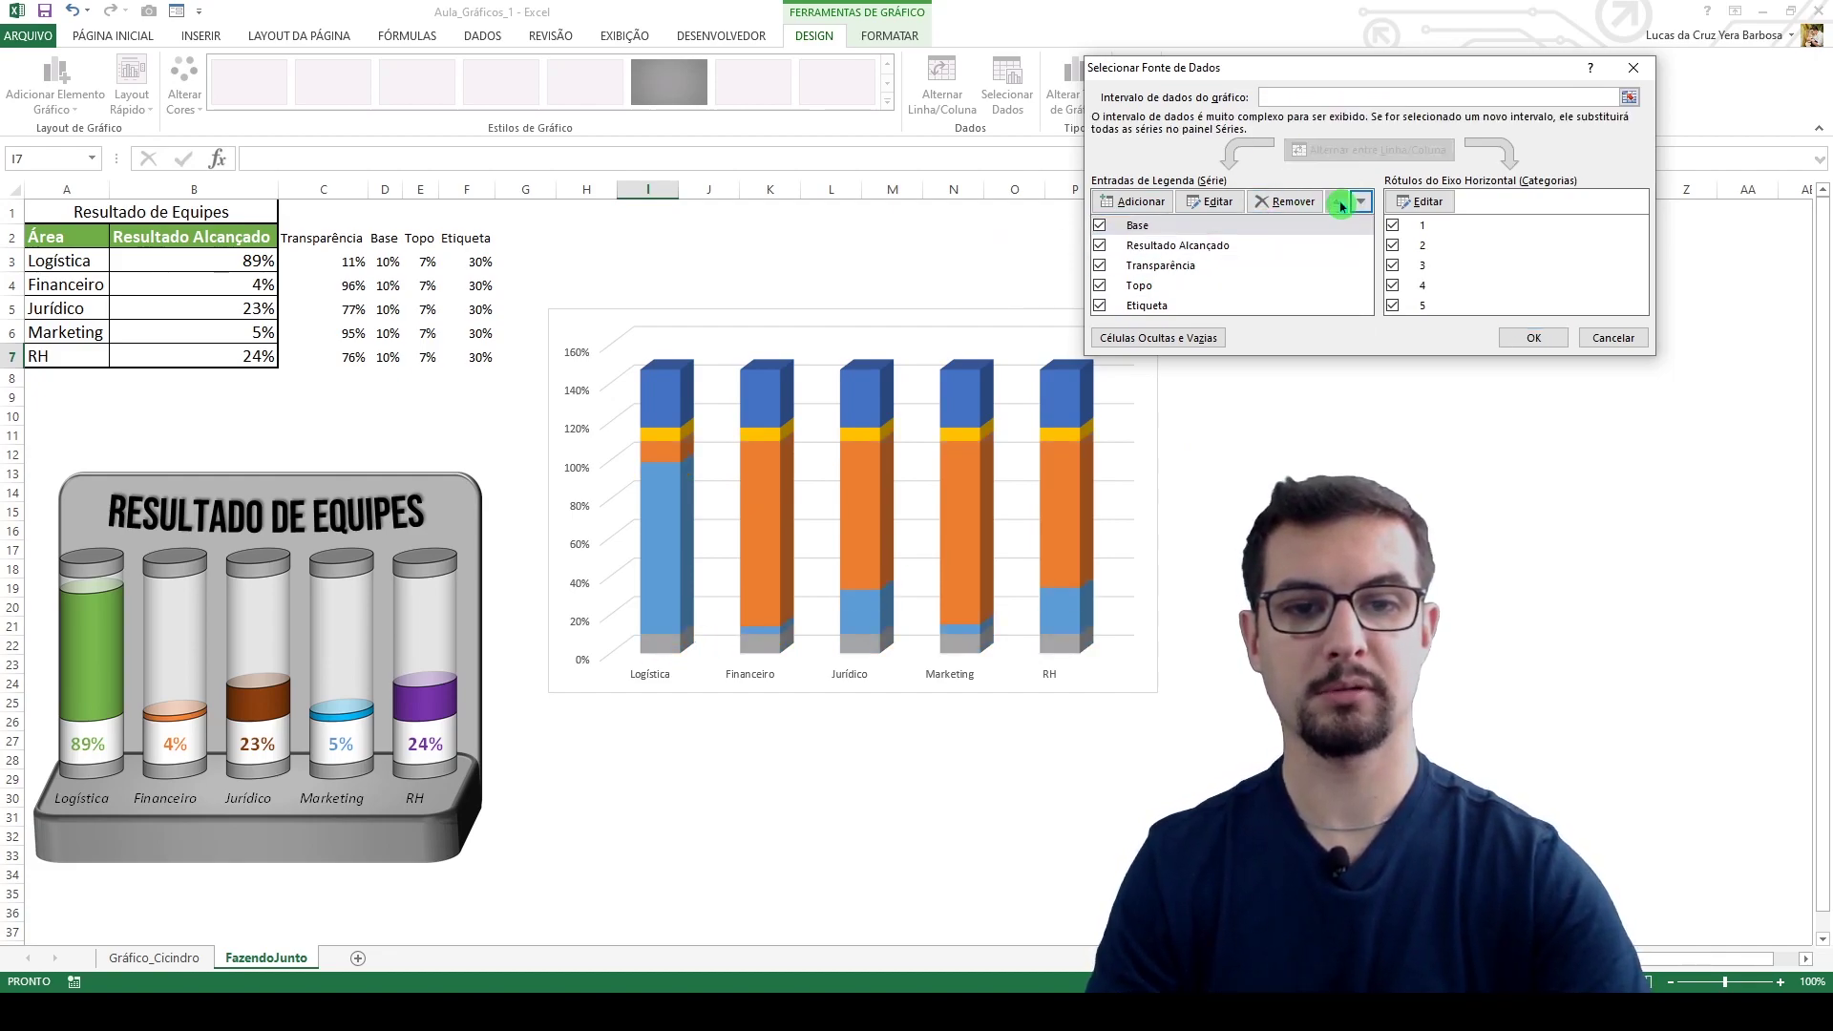
left_click(1180, 305)
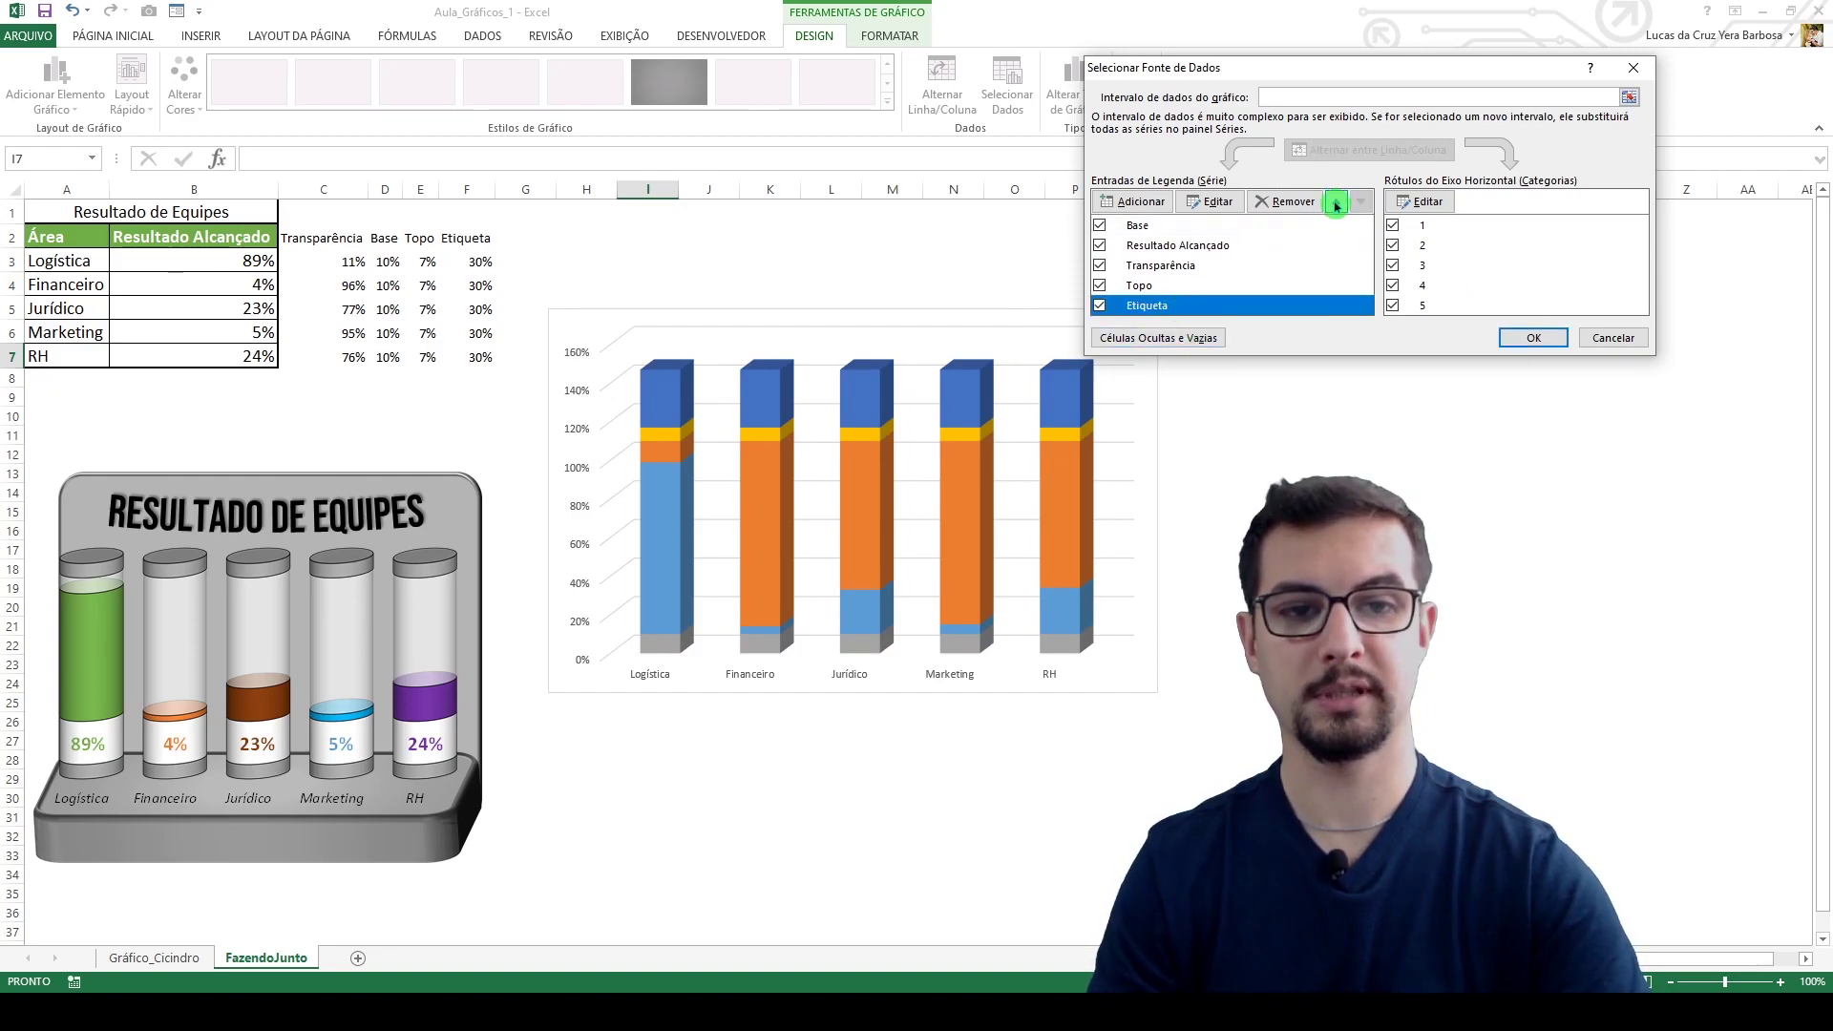
left_click(1337, 202)
left_click(1337, 201)
left_click(1337, 201)
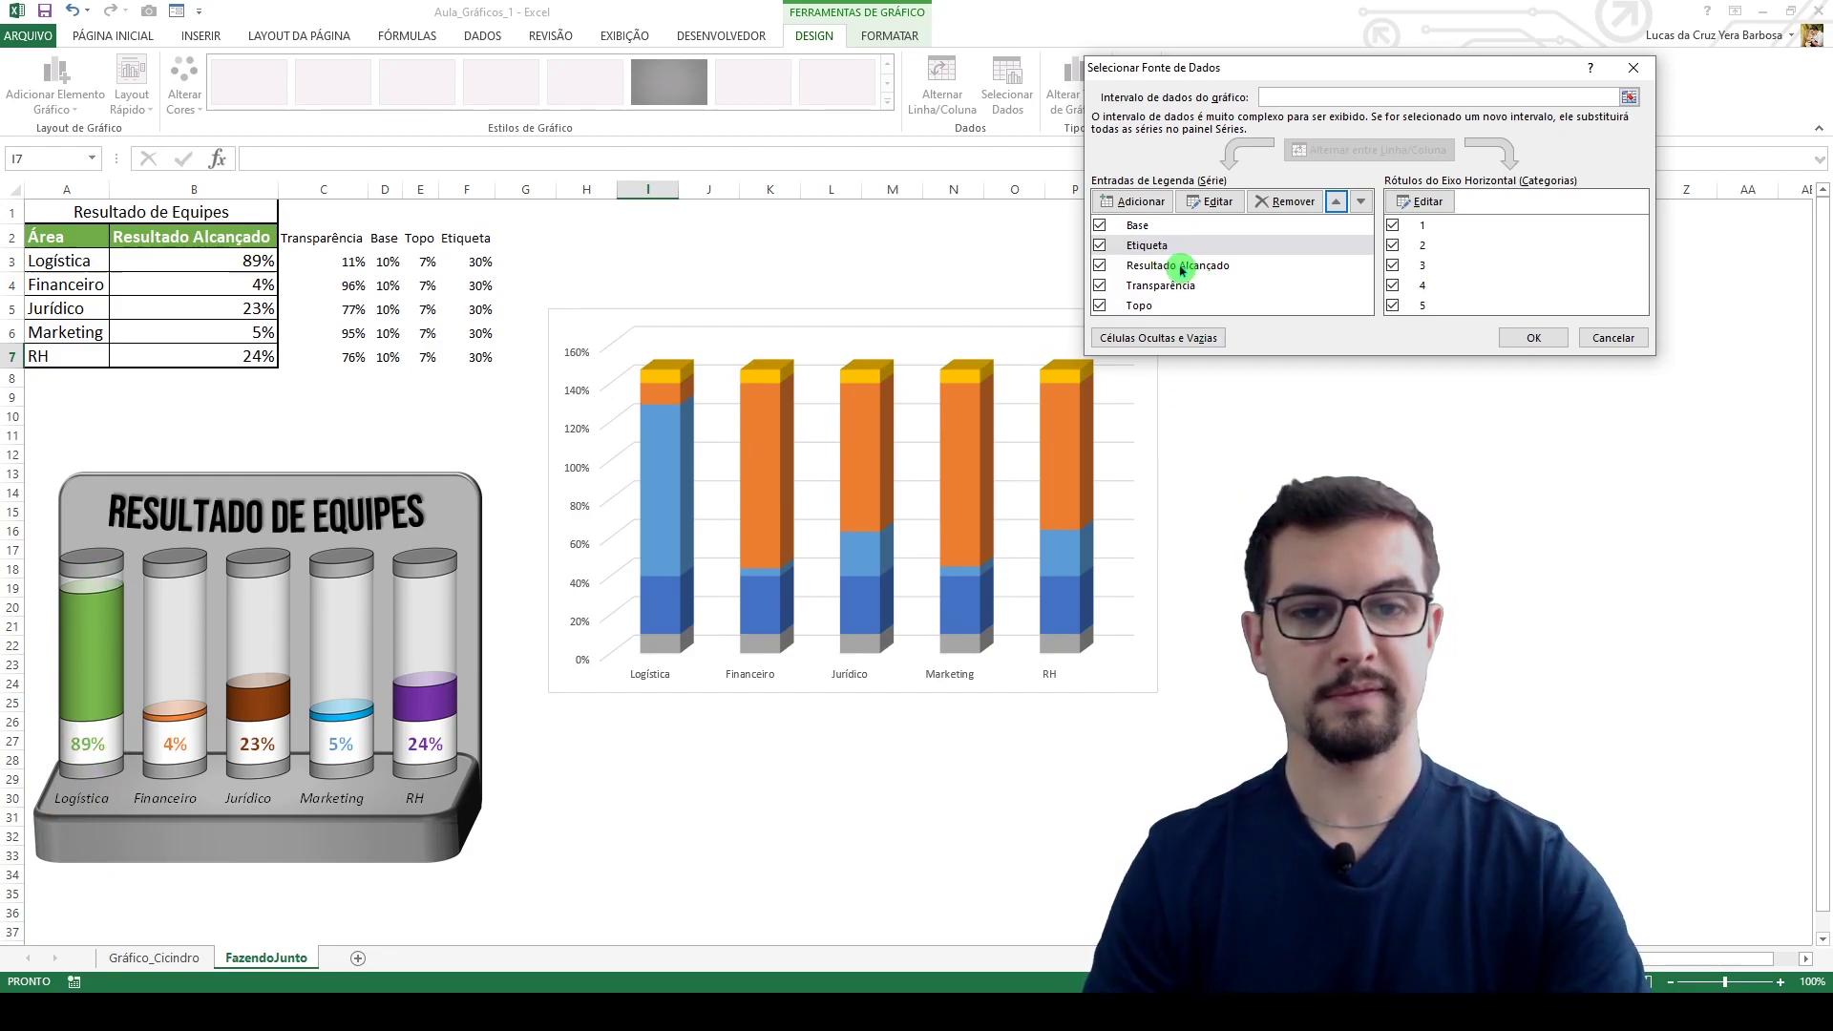
Confirm the order ends with Resultado Alcançado, Transparência, Topo and apply it.
left_click(1149, 230)
left_click(1158, 246)
left_click(1170, 267)
left_click(1166, 287)
left_click(1164, 307)
left_click(1535, 339)
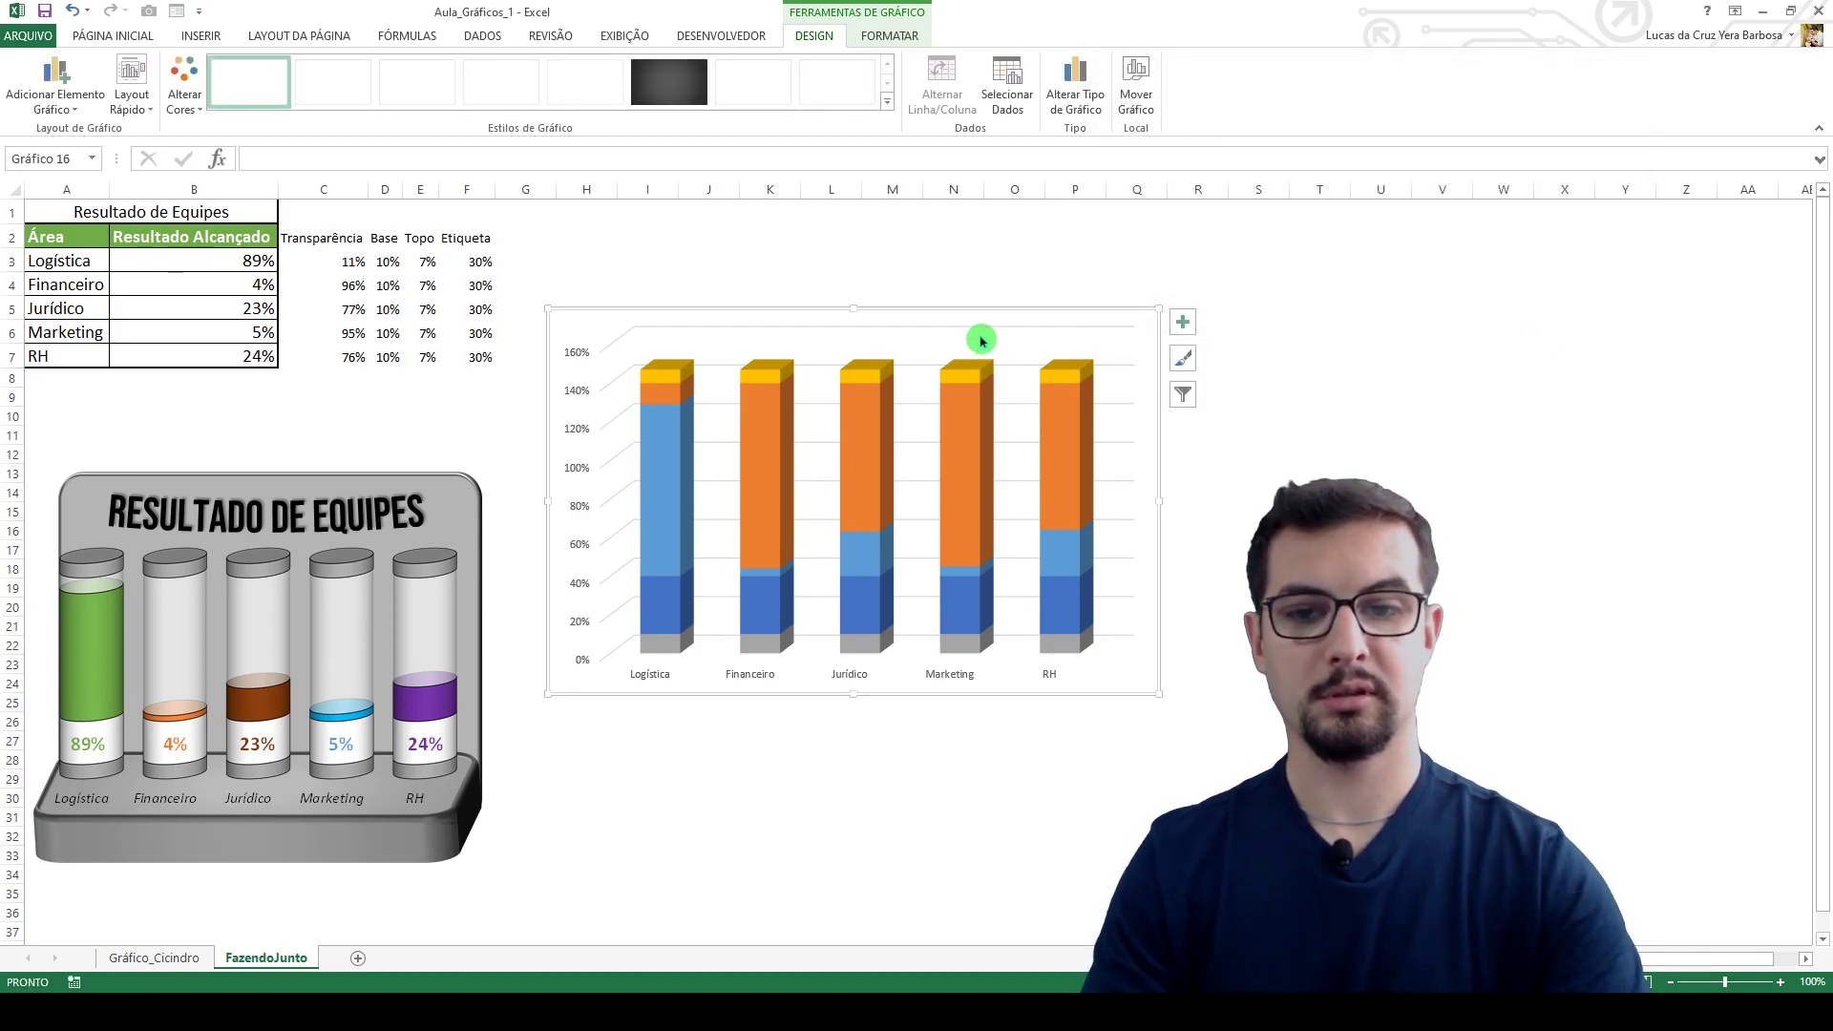
Remove the vertical percentage axis and the horizontal gridlines from the chart.
left_click_drag(1025, 286, 1049, 286)
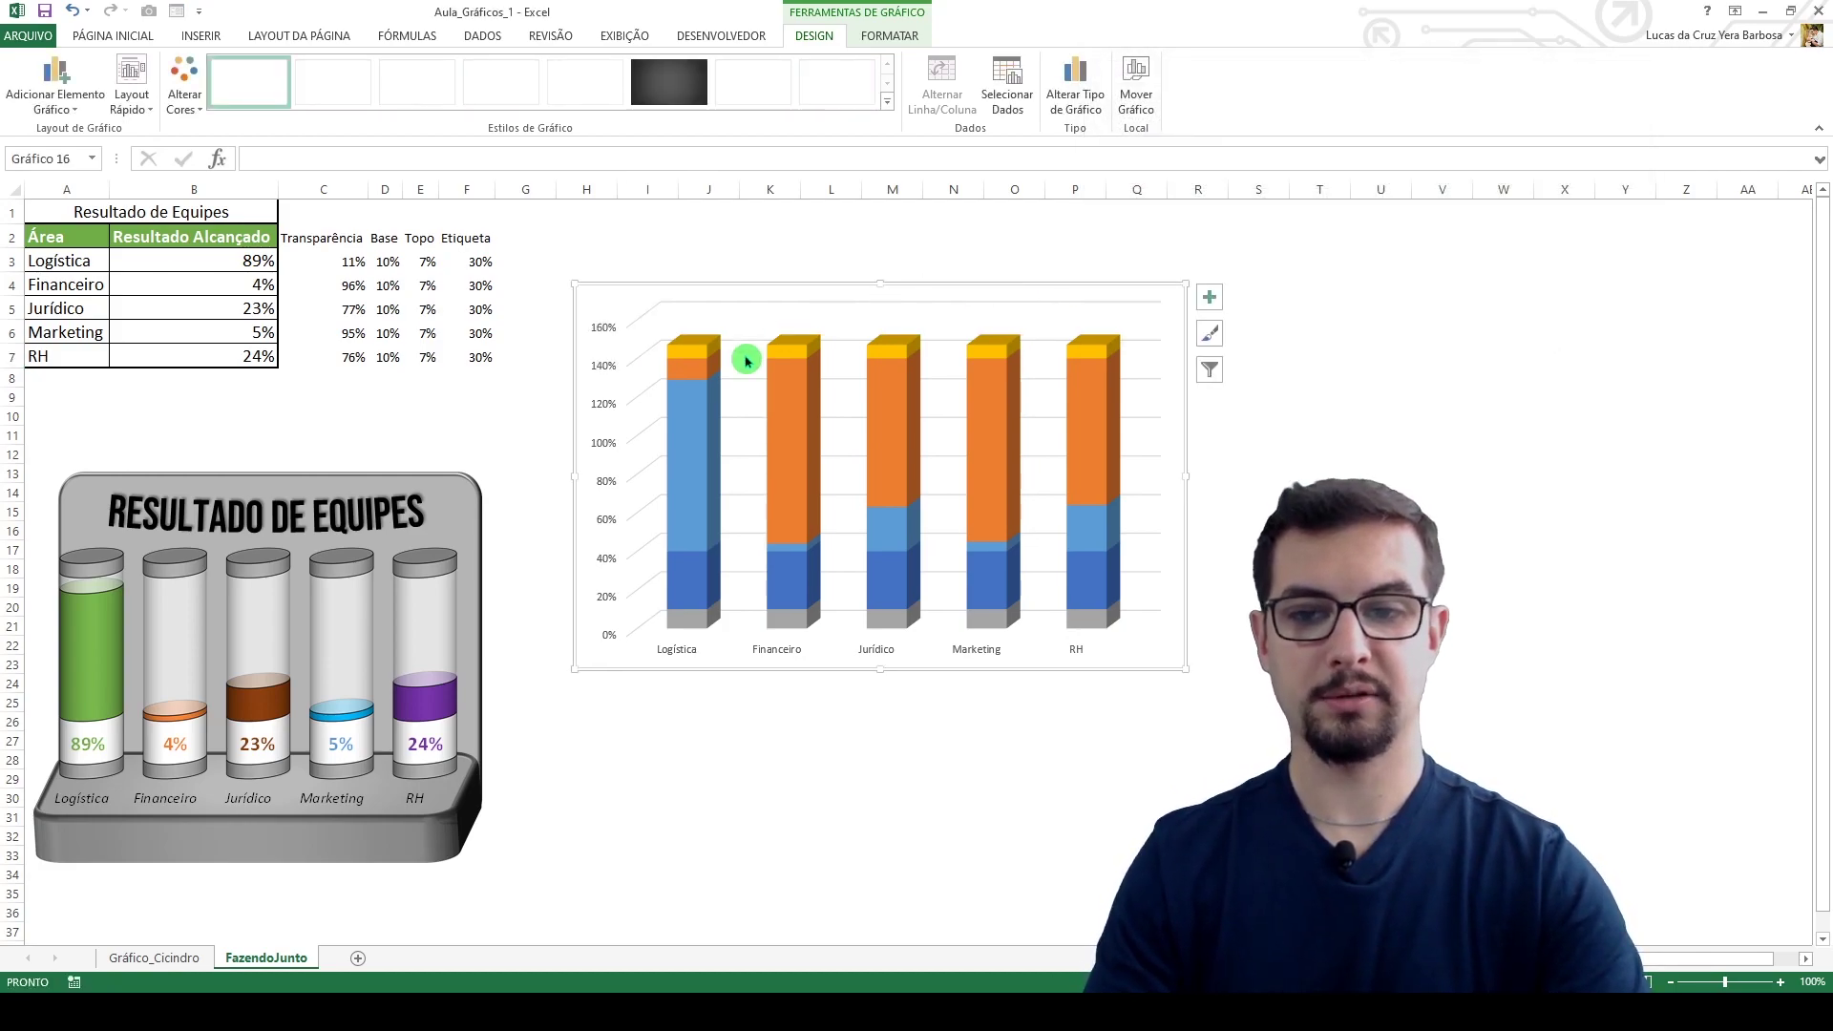
left_click(607, 334)
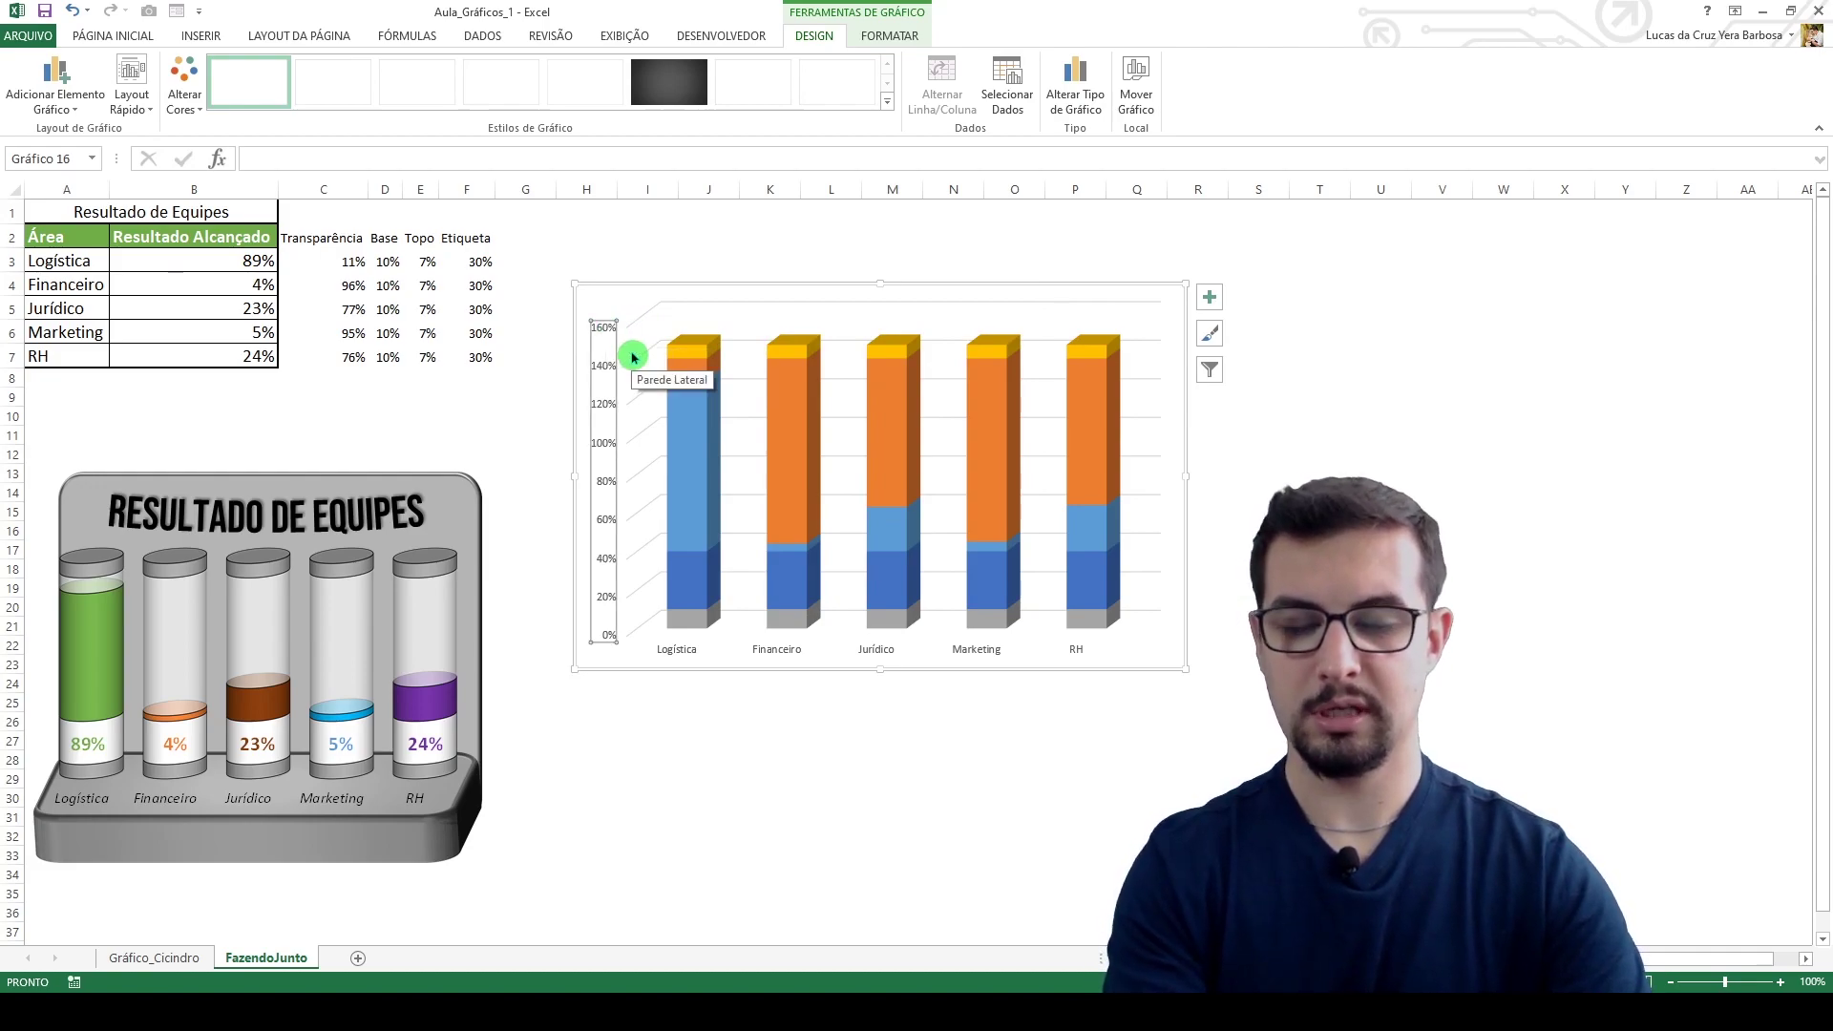
key("Delete")
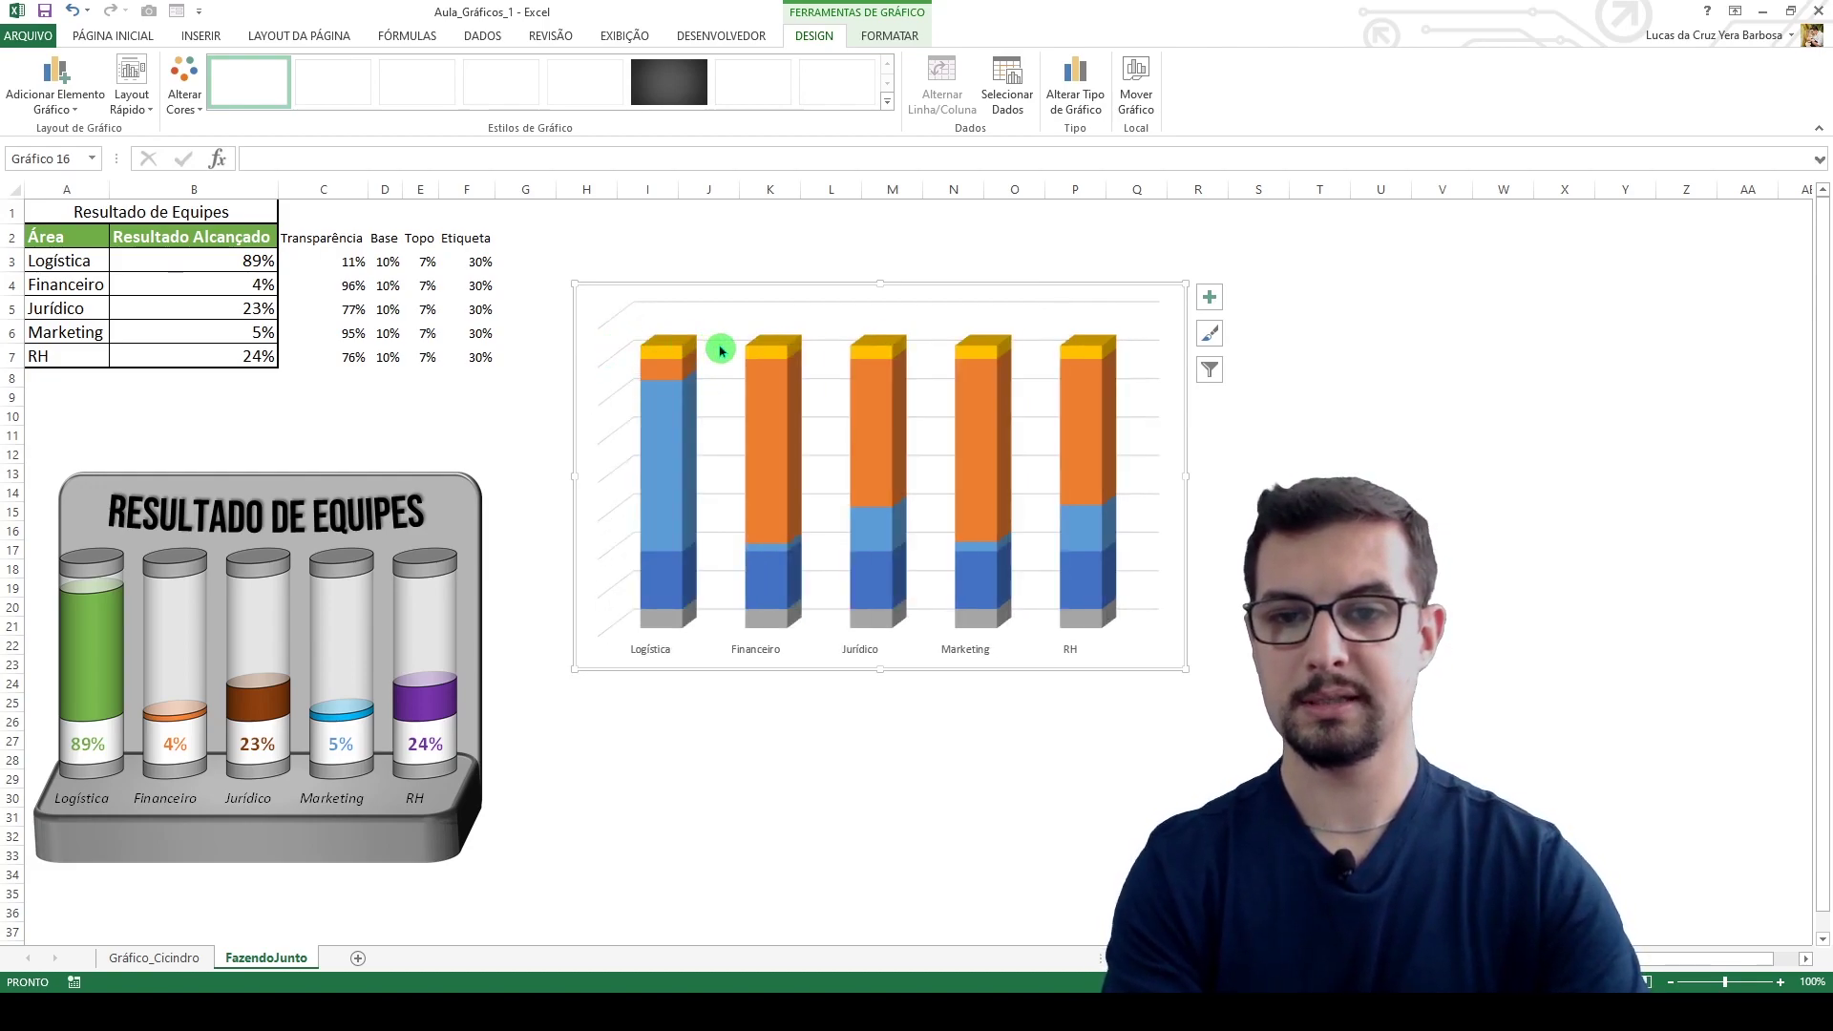
left_click(719, 351)
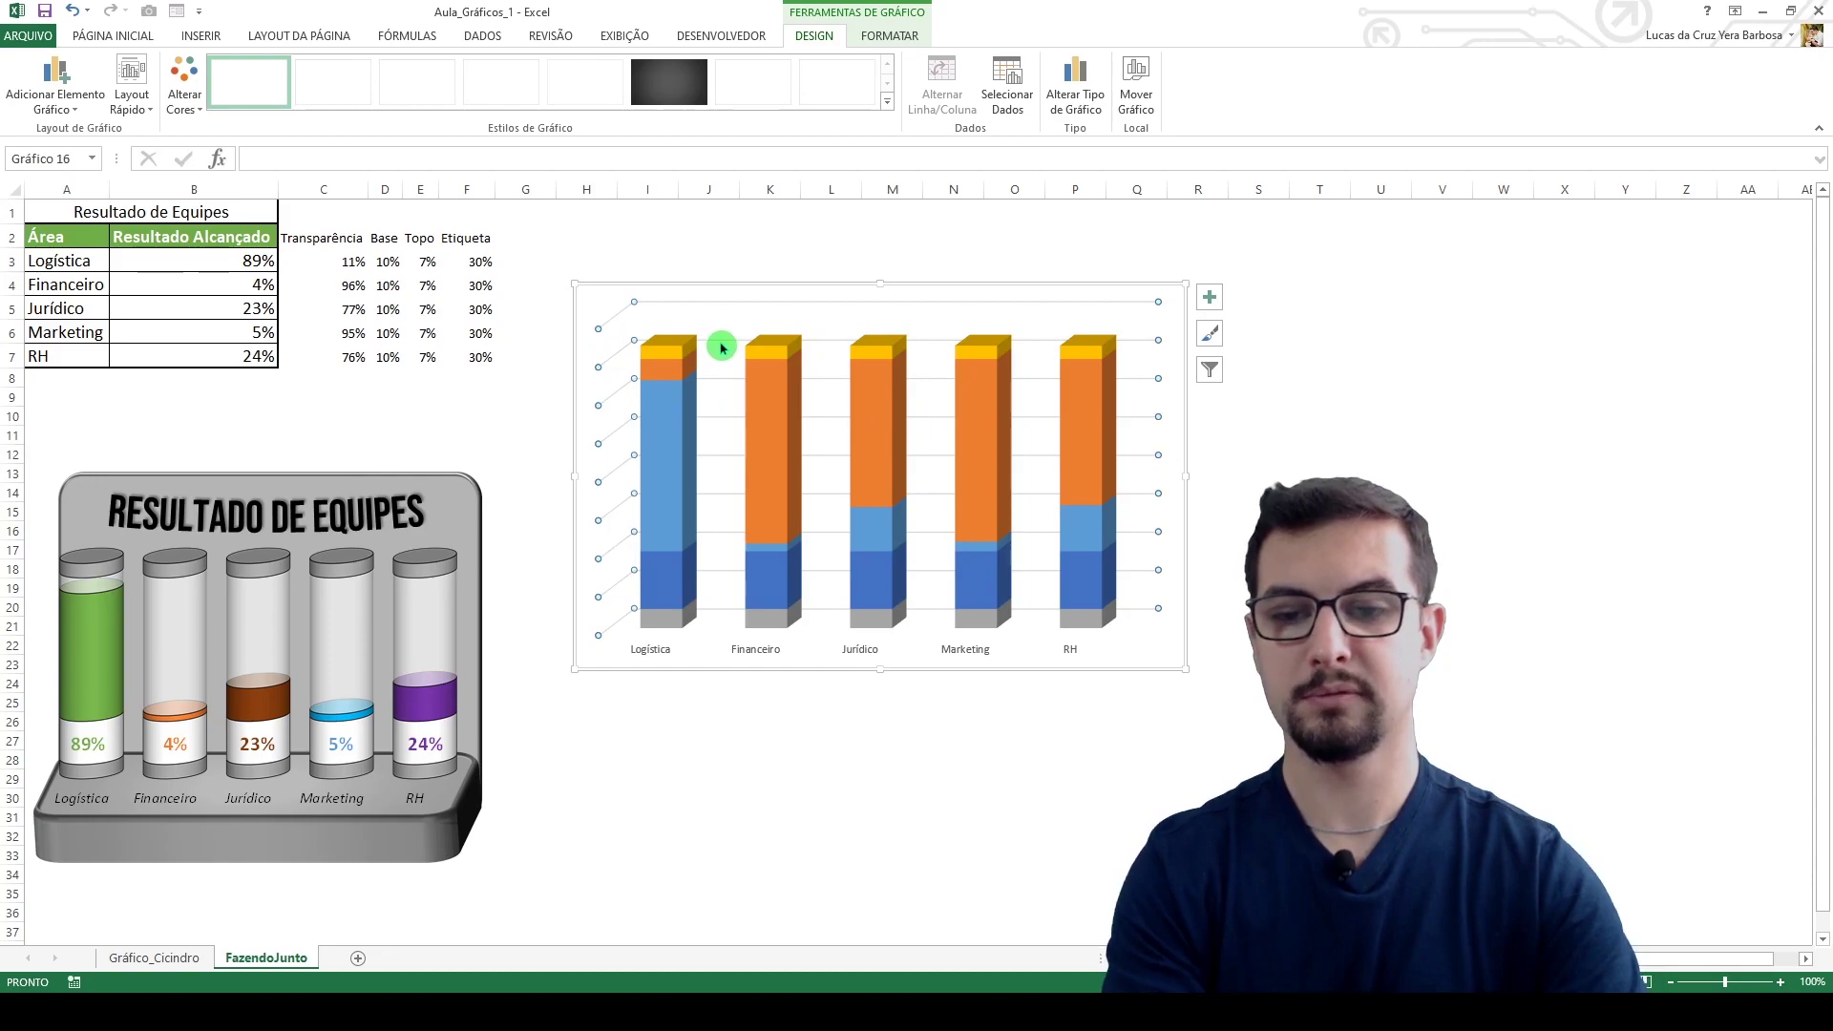
key("Delete")
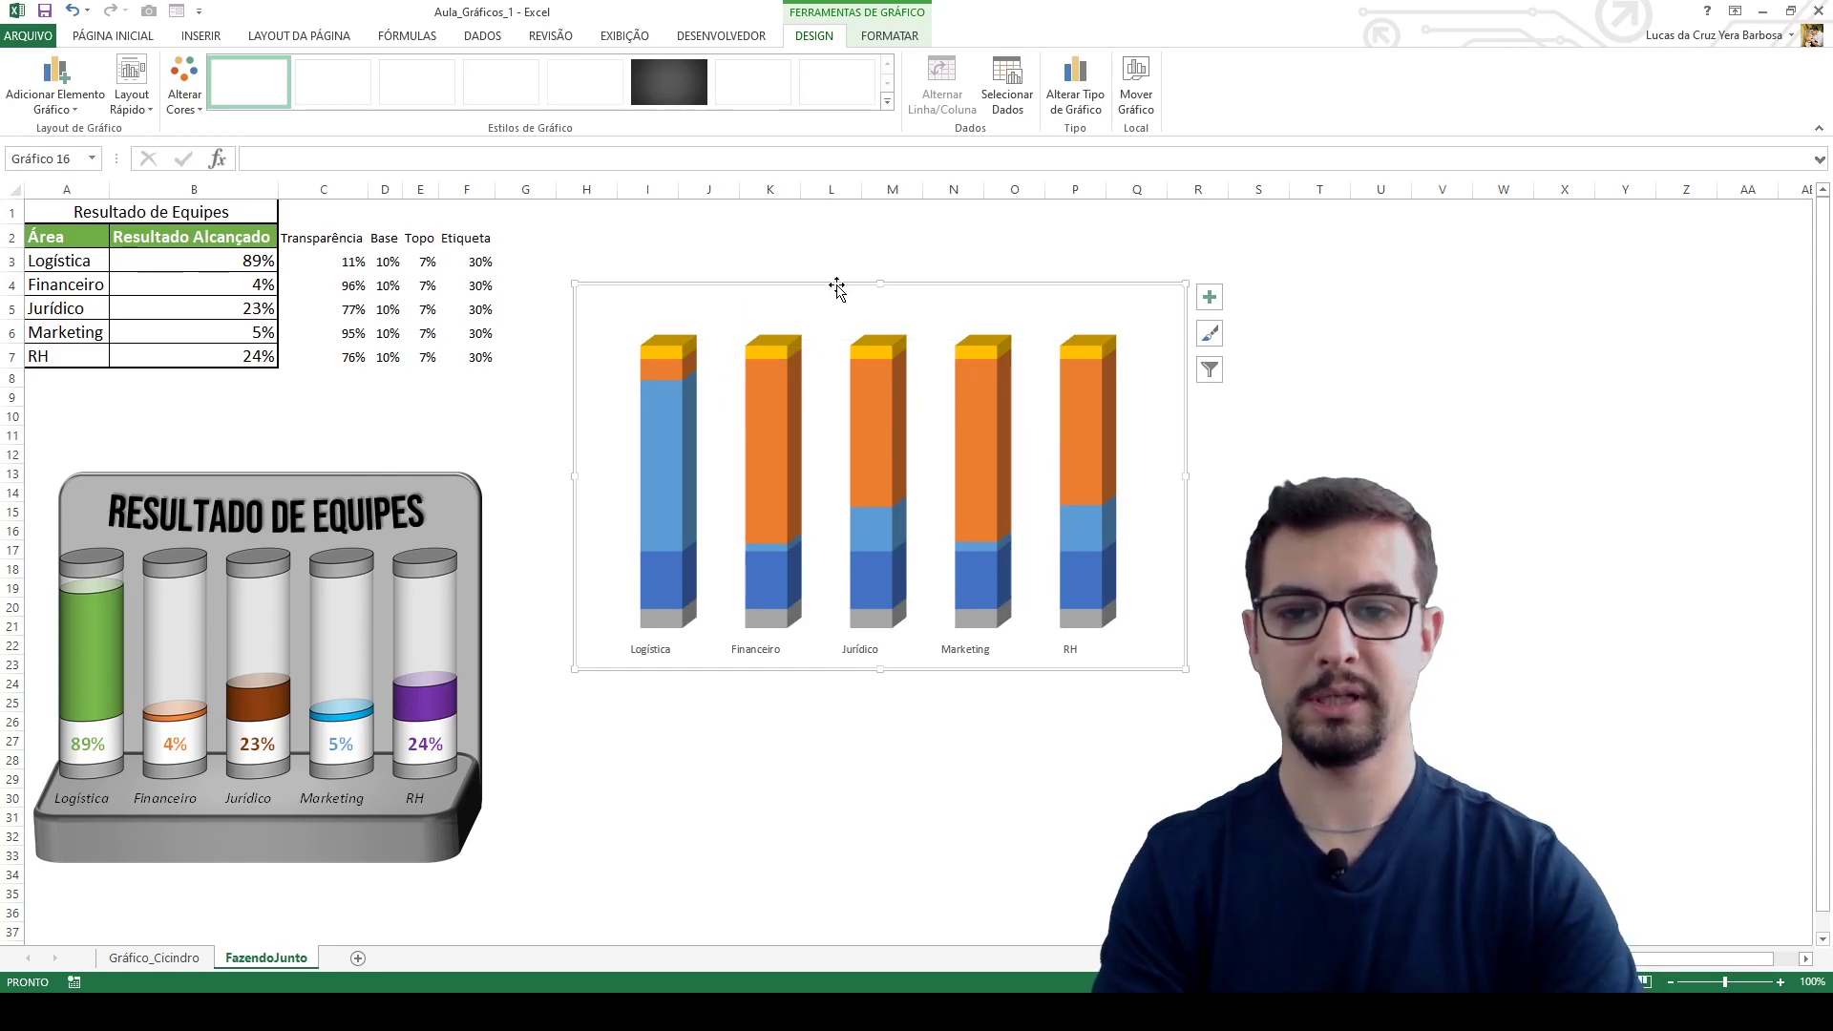
Move the chart up and left and enlarge it by its corner handle.
left_click_drag(839, 287, 789, 246)
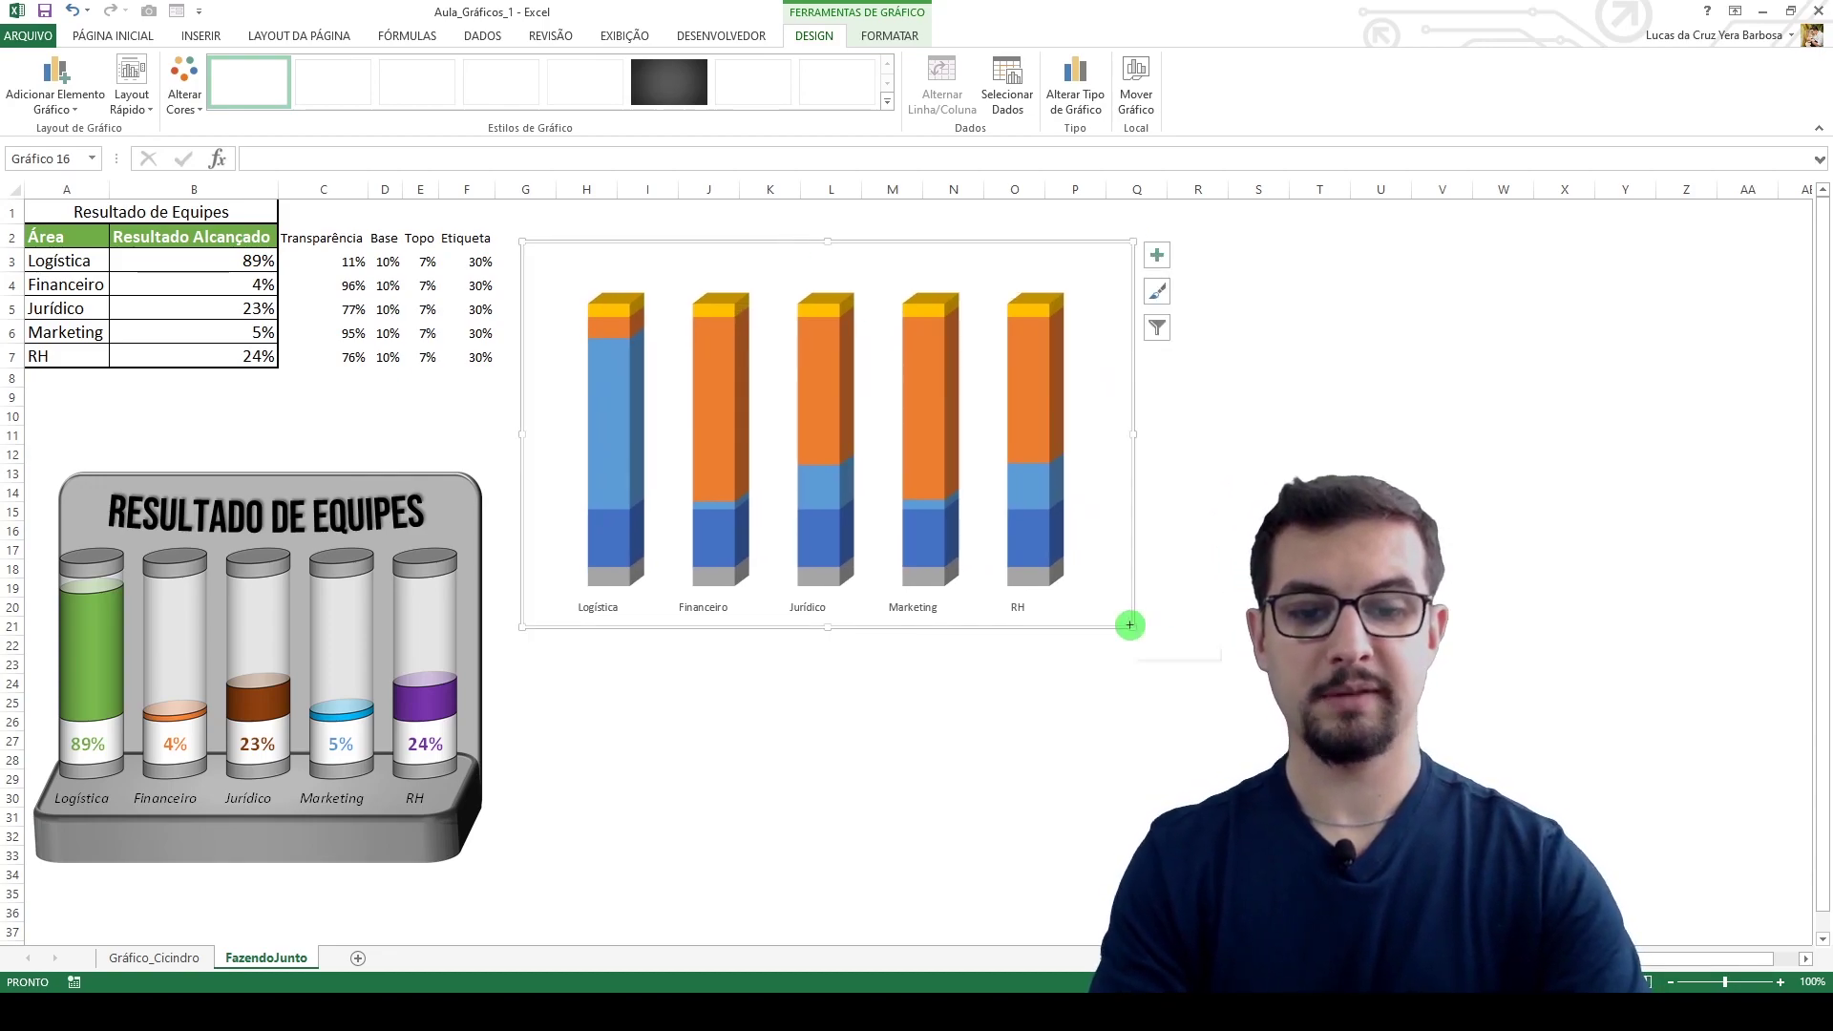
left_click_drag(1130, 626, 1202, 668)
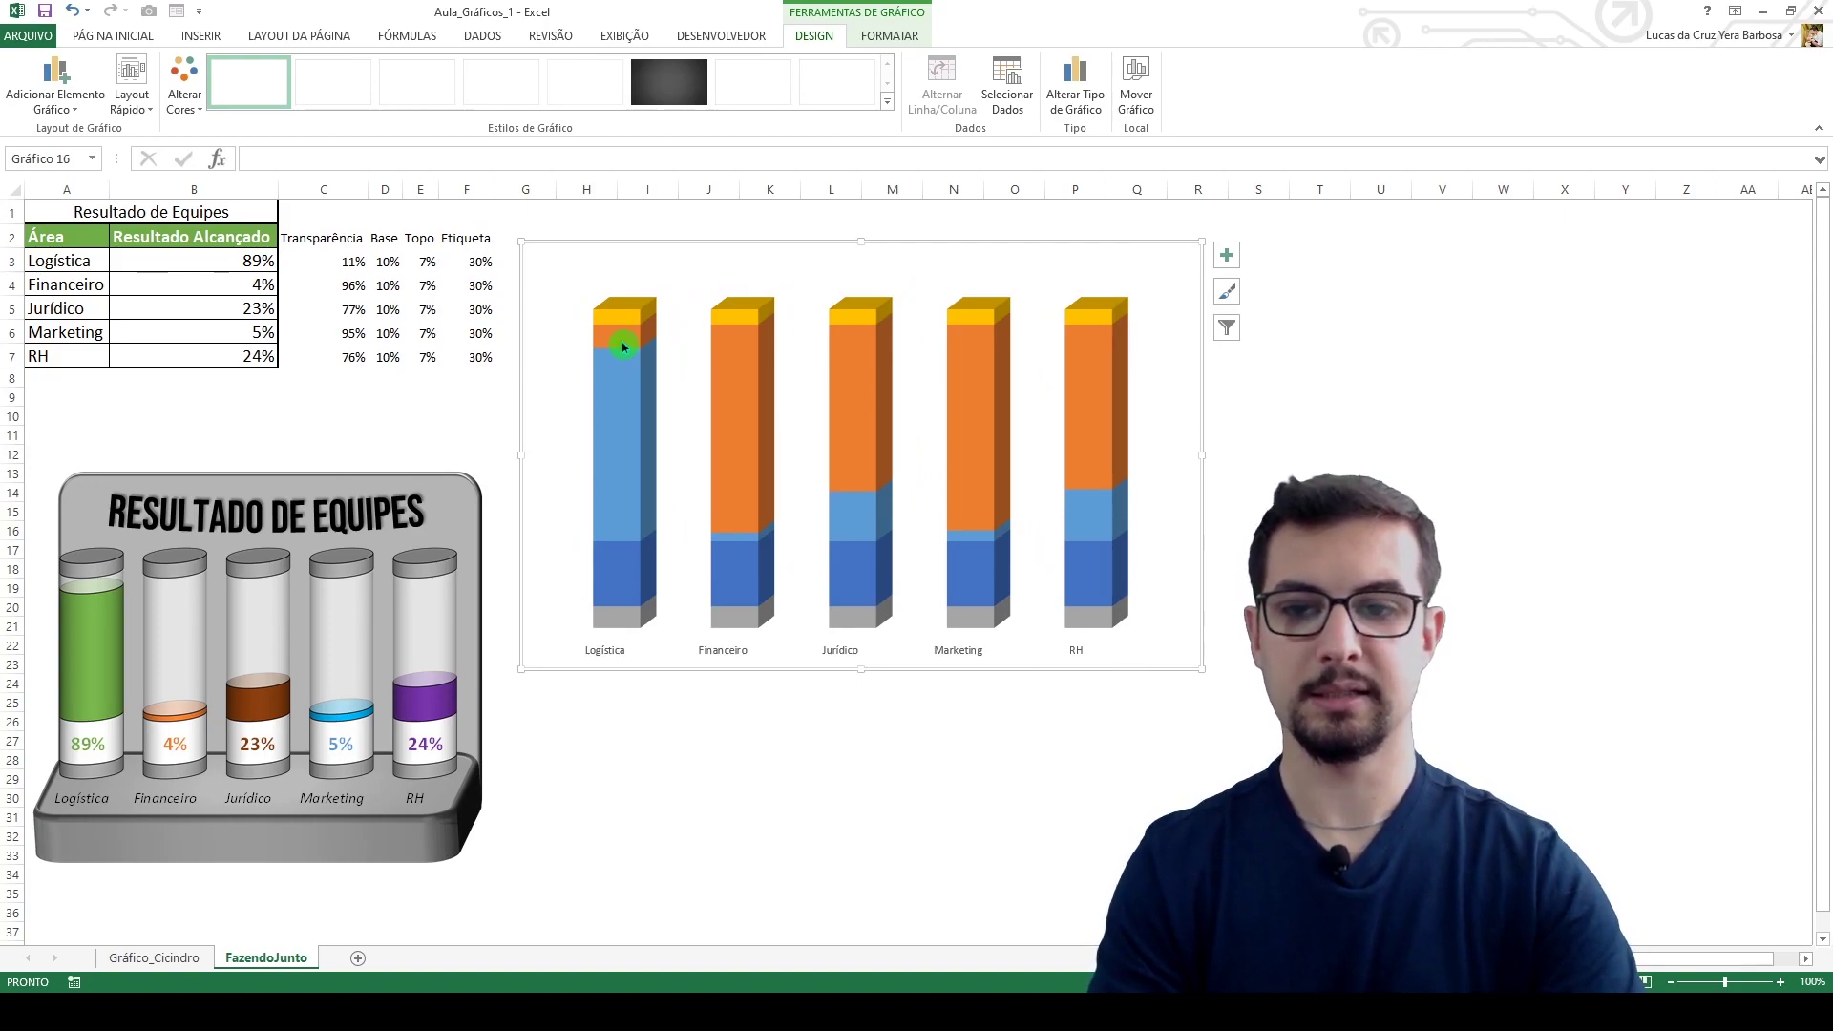
left_click(625, 390)
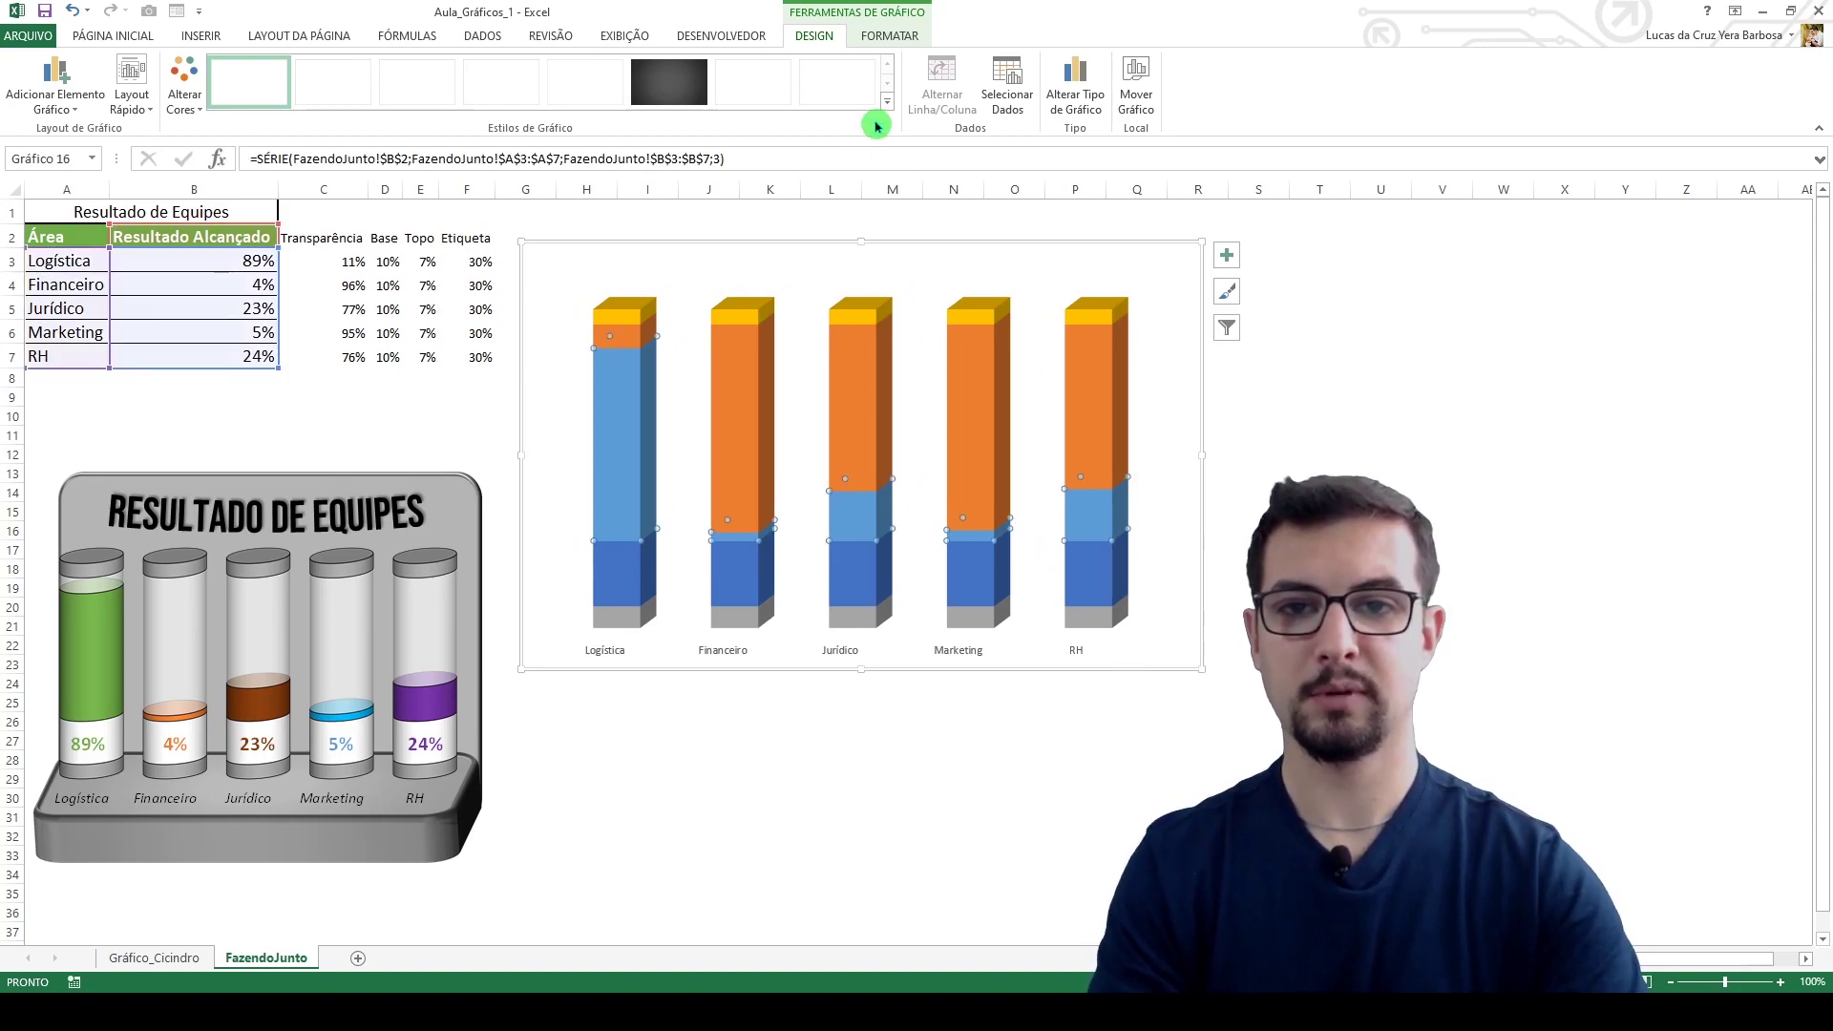
left_click(890, 35)
Change the Resultado Alcançado columns to the Cylinder shape in Format Data Series.
right_click(635, 408)
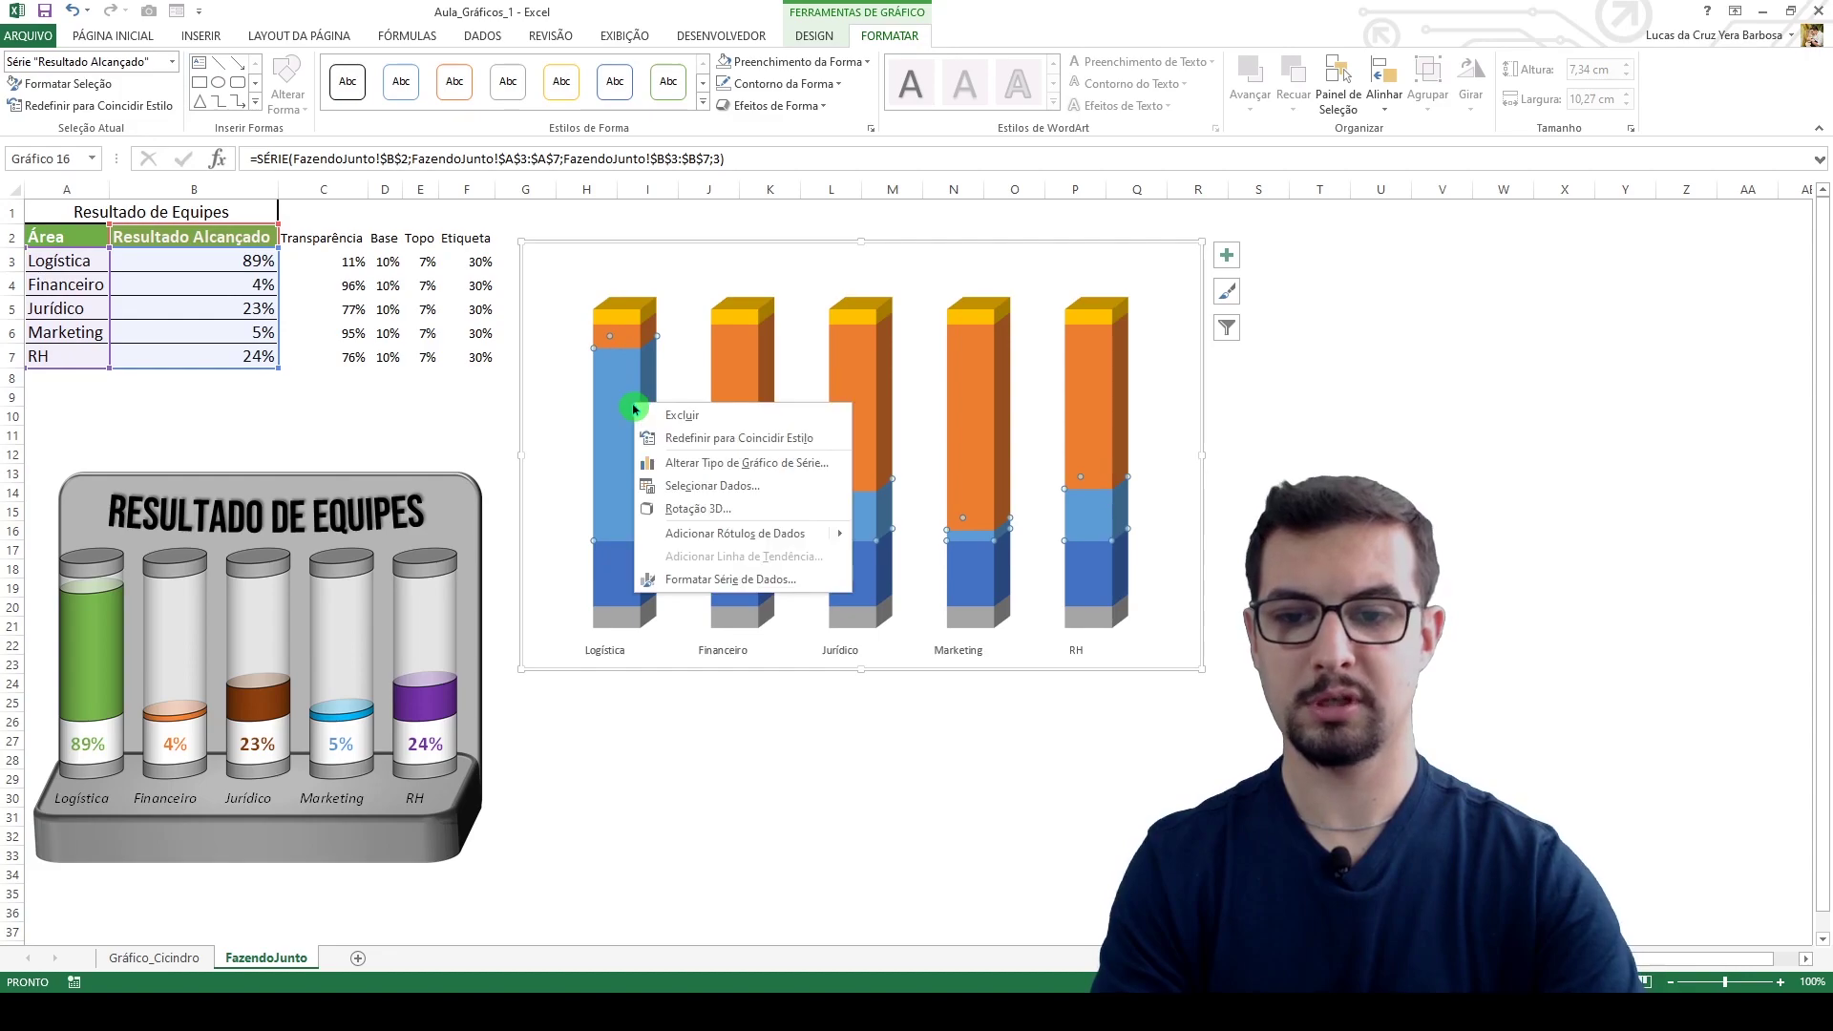
left_click(744, 695)
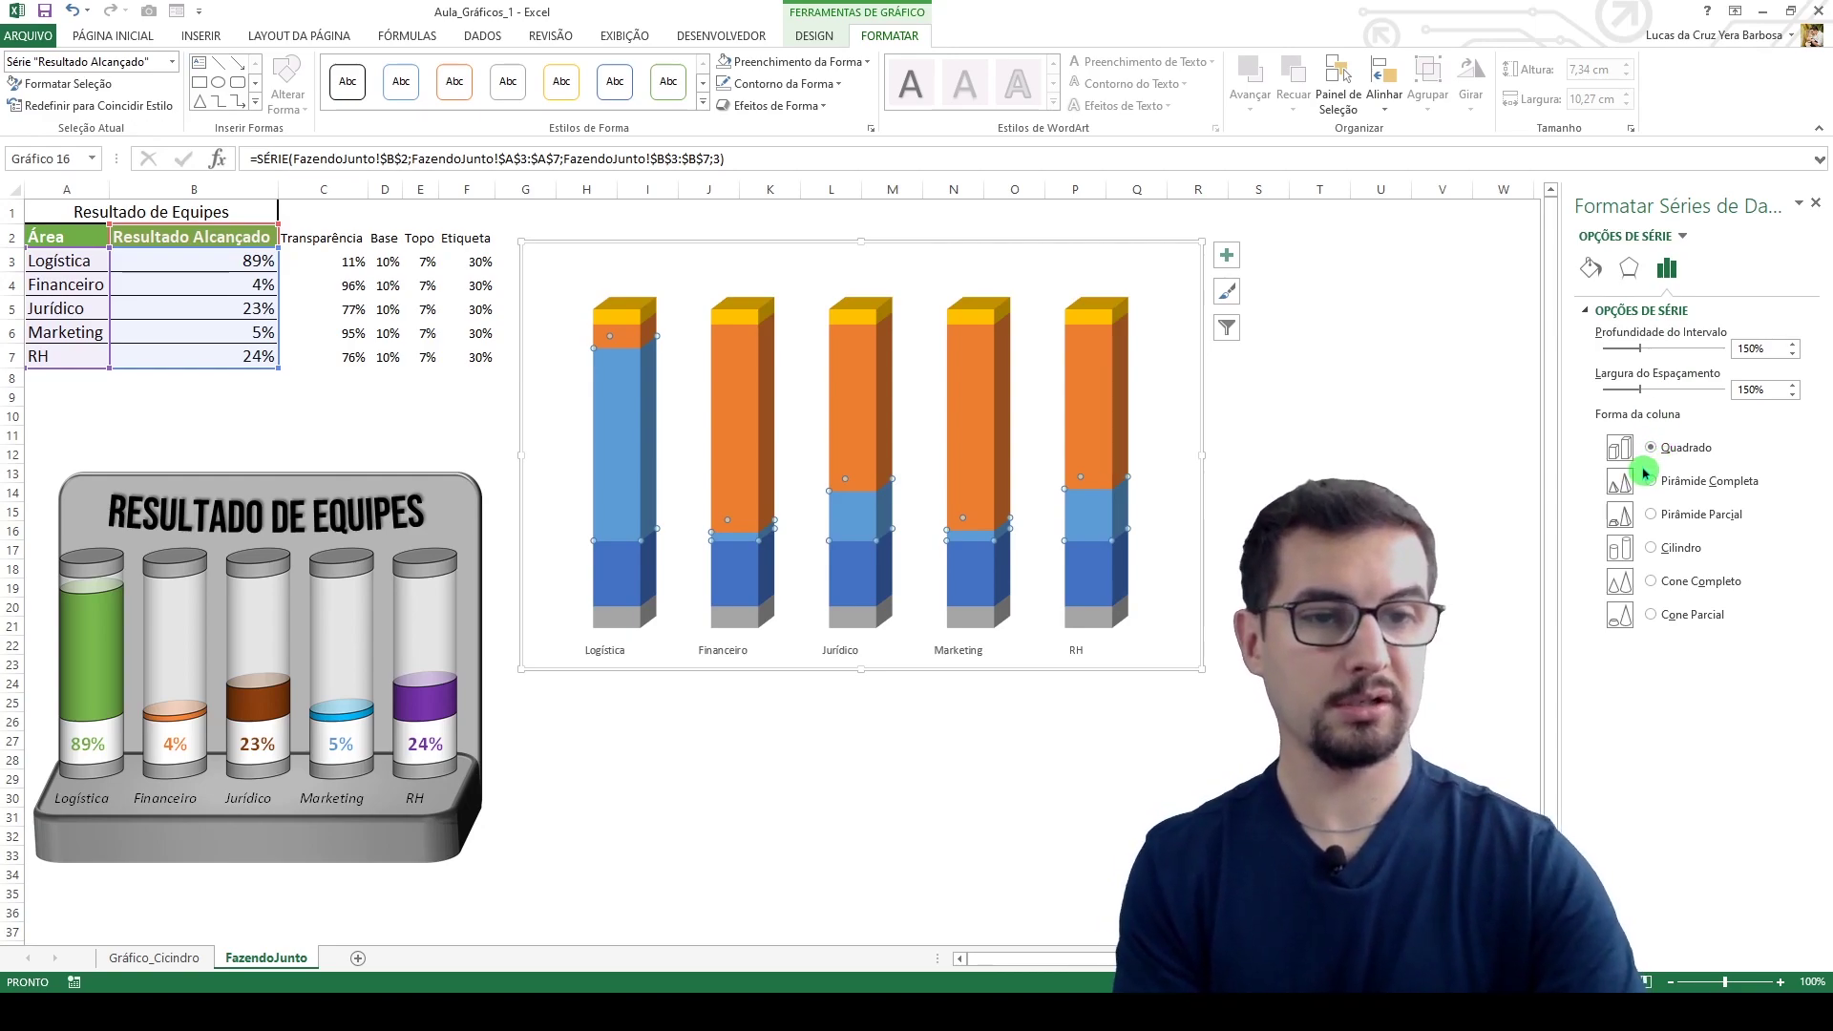
left_click(1674, 552)
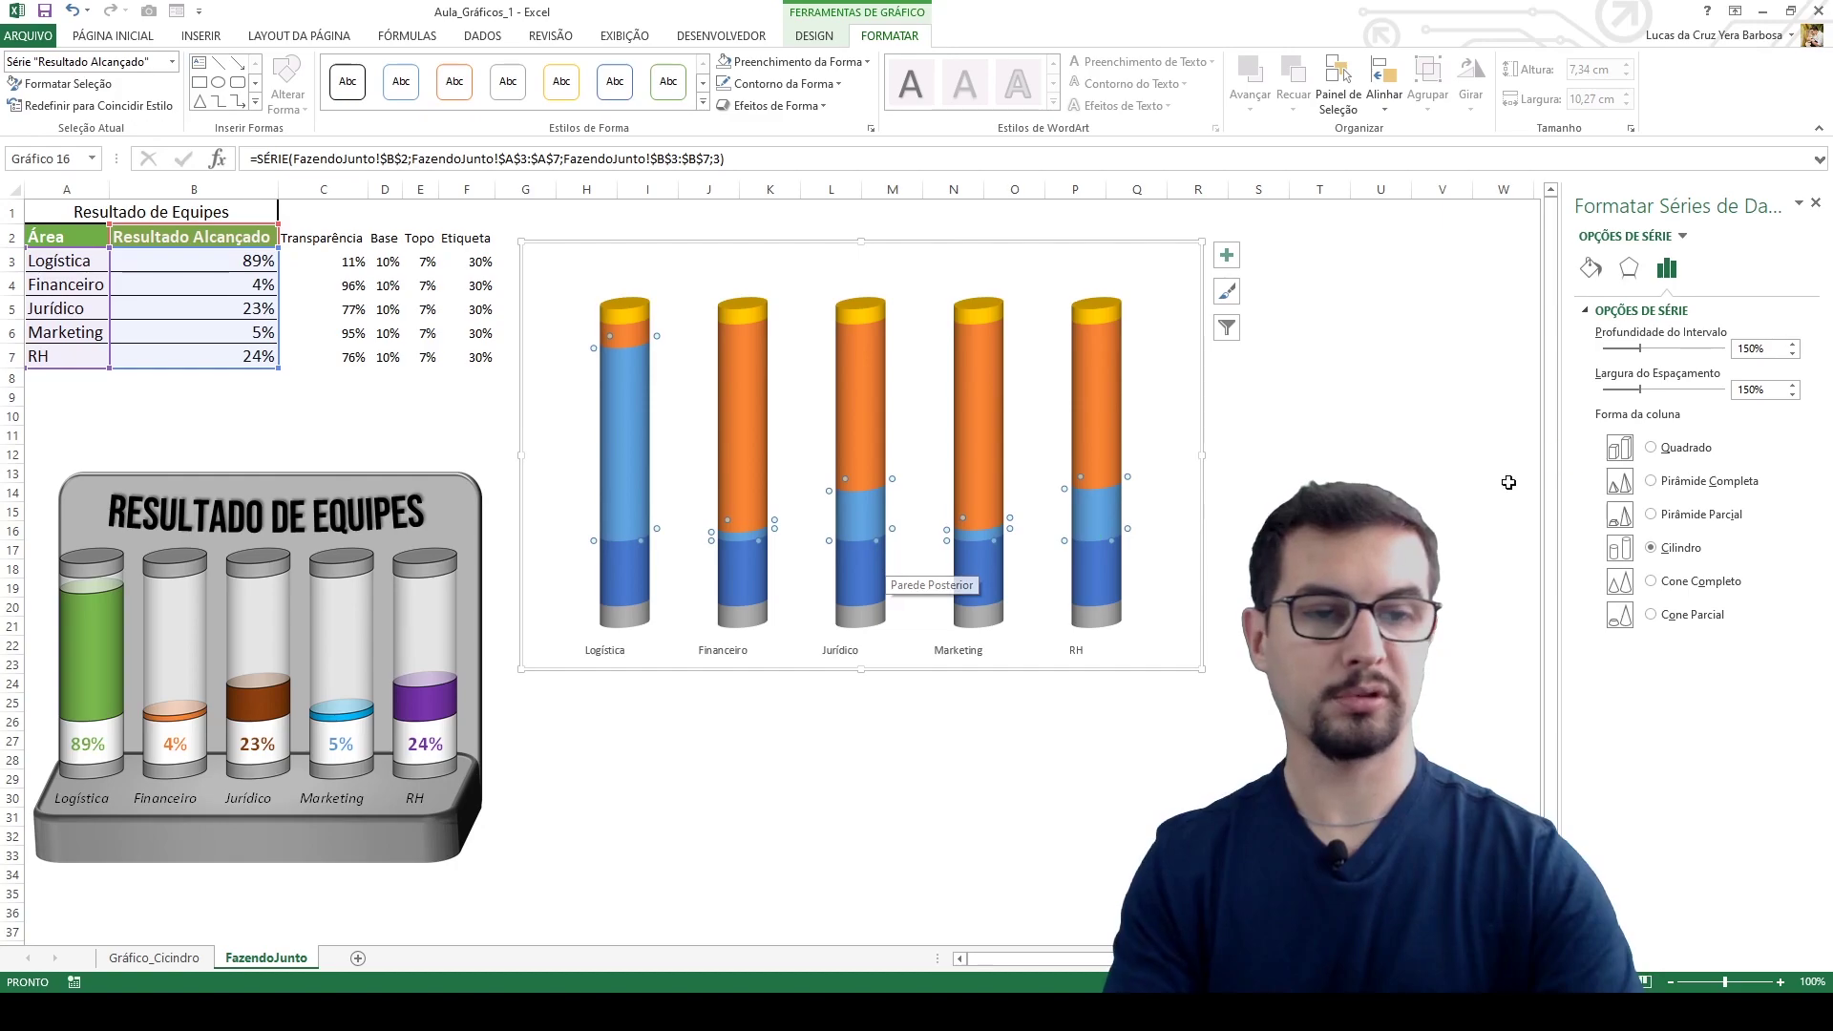
Set the series gap width to 50% and the gap depth to 0%.
left_click_drag(1643, 392, 1604, 391)
left_click(1015, 485)
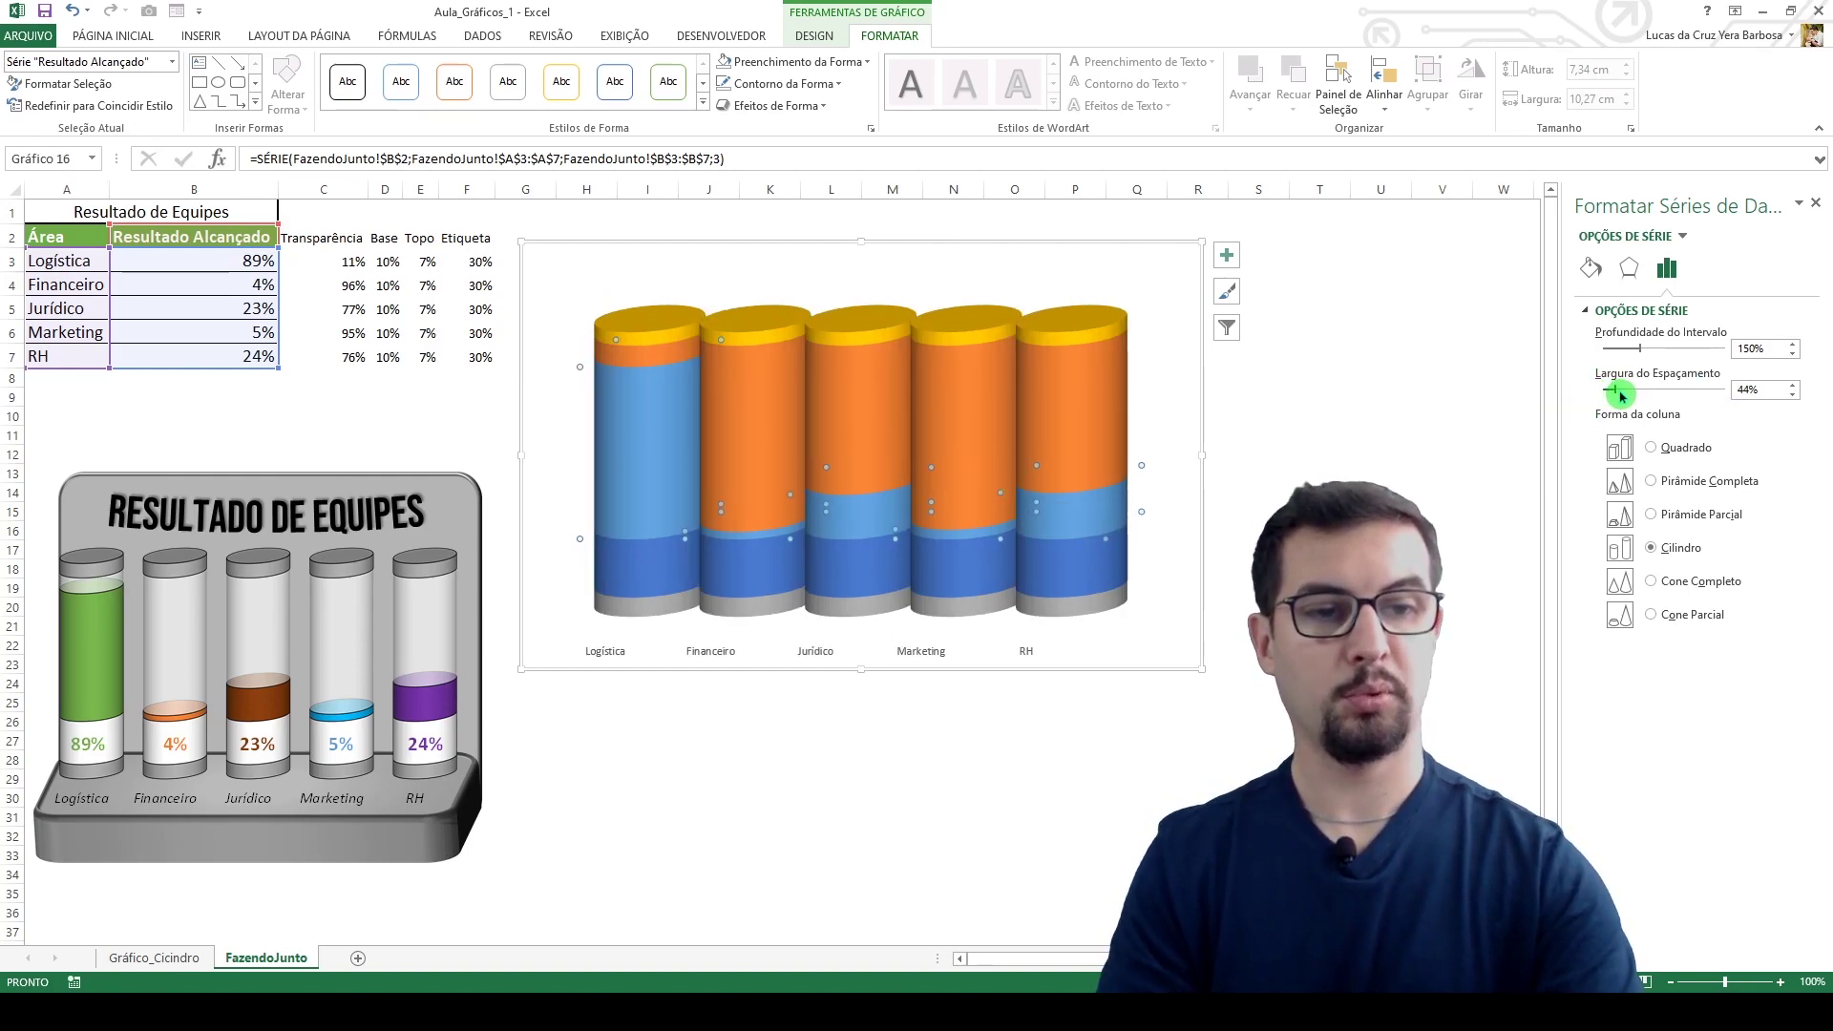
left_click_drag(1620, 394, 1623, 396)
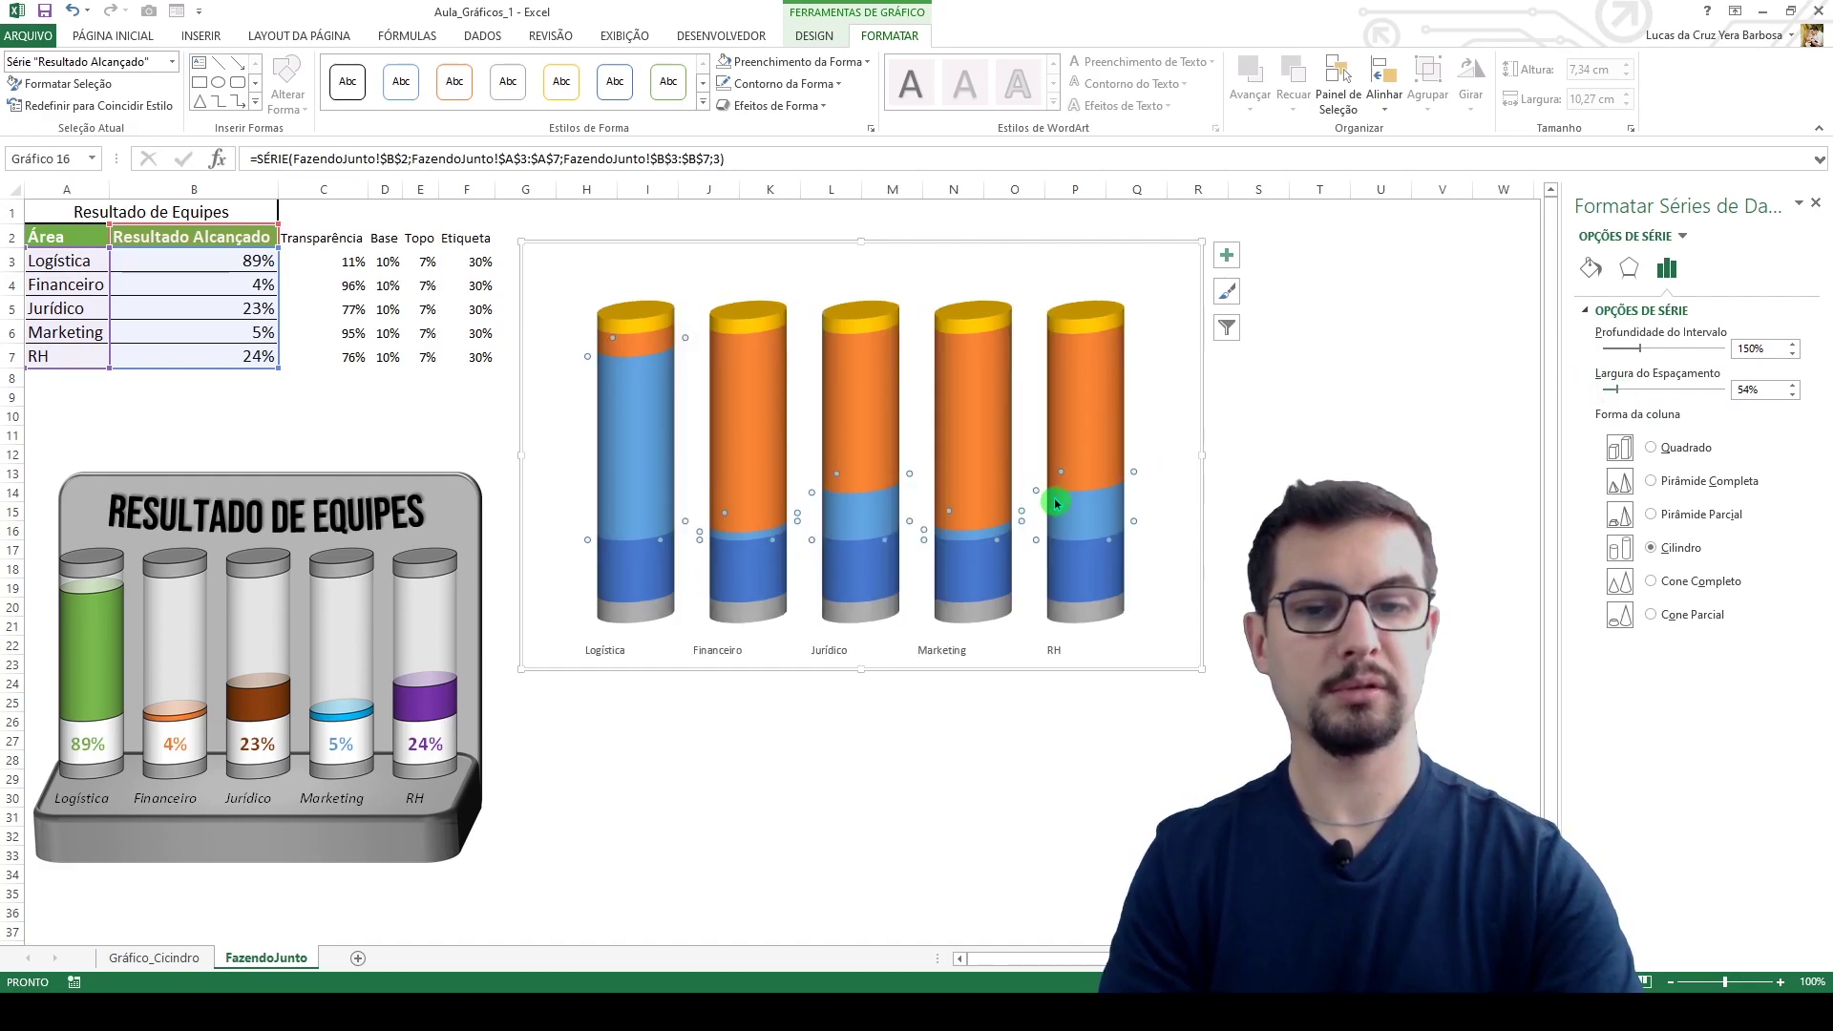
double_click(1757, 390)
type("5")
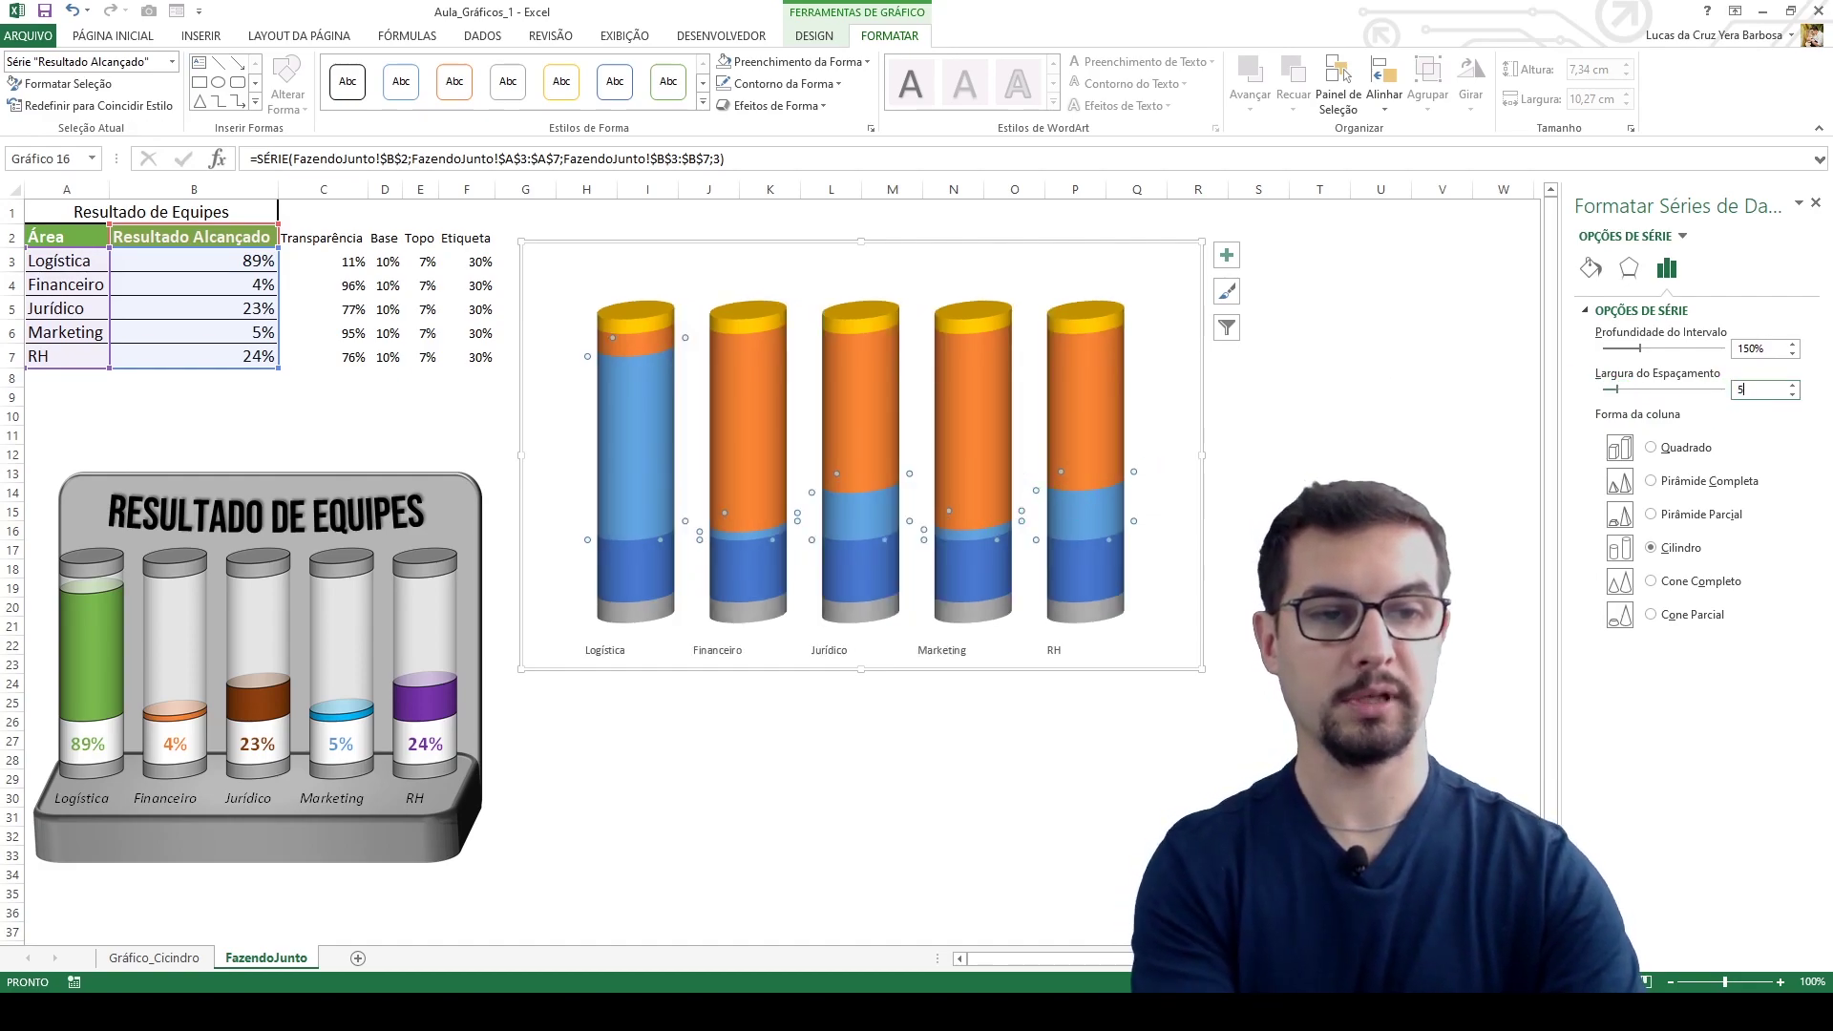
type("0")
left_click(1692, 350)
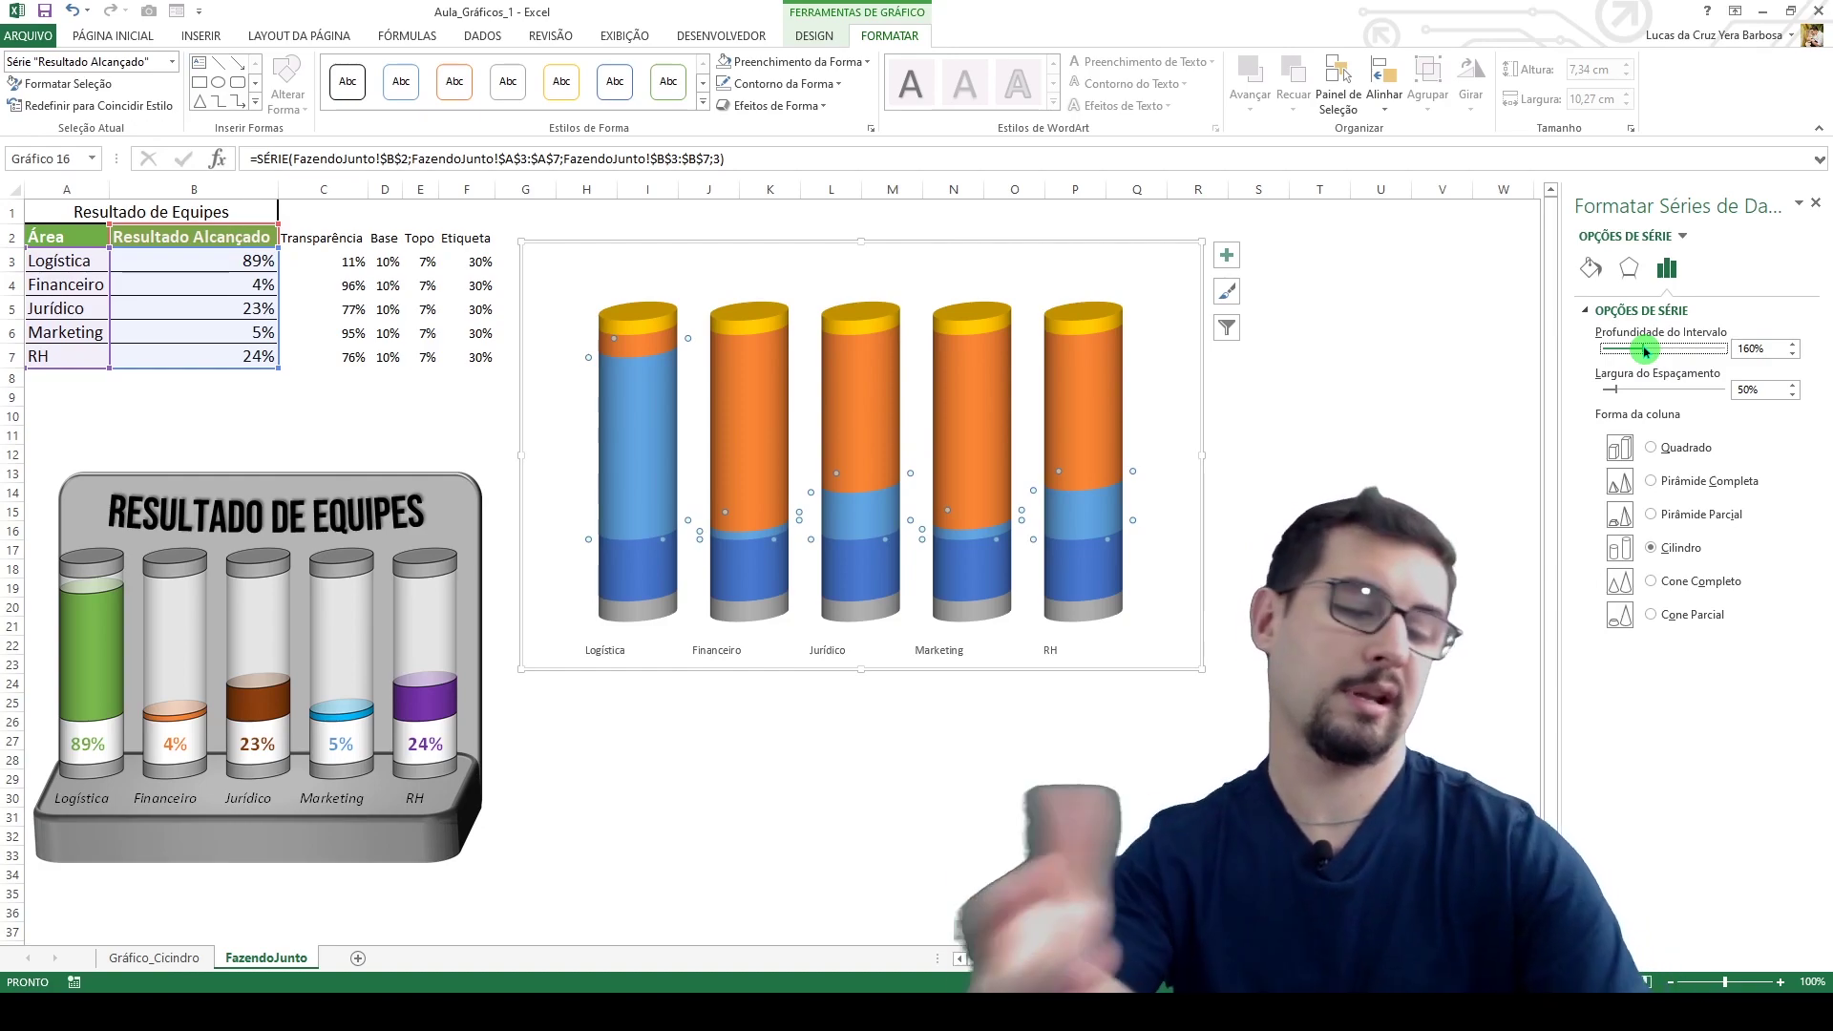
left_click_drag(1650, 353, 1608, 350)
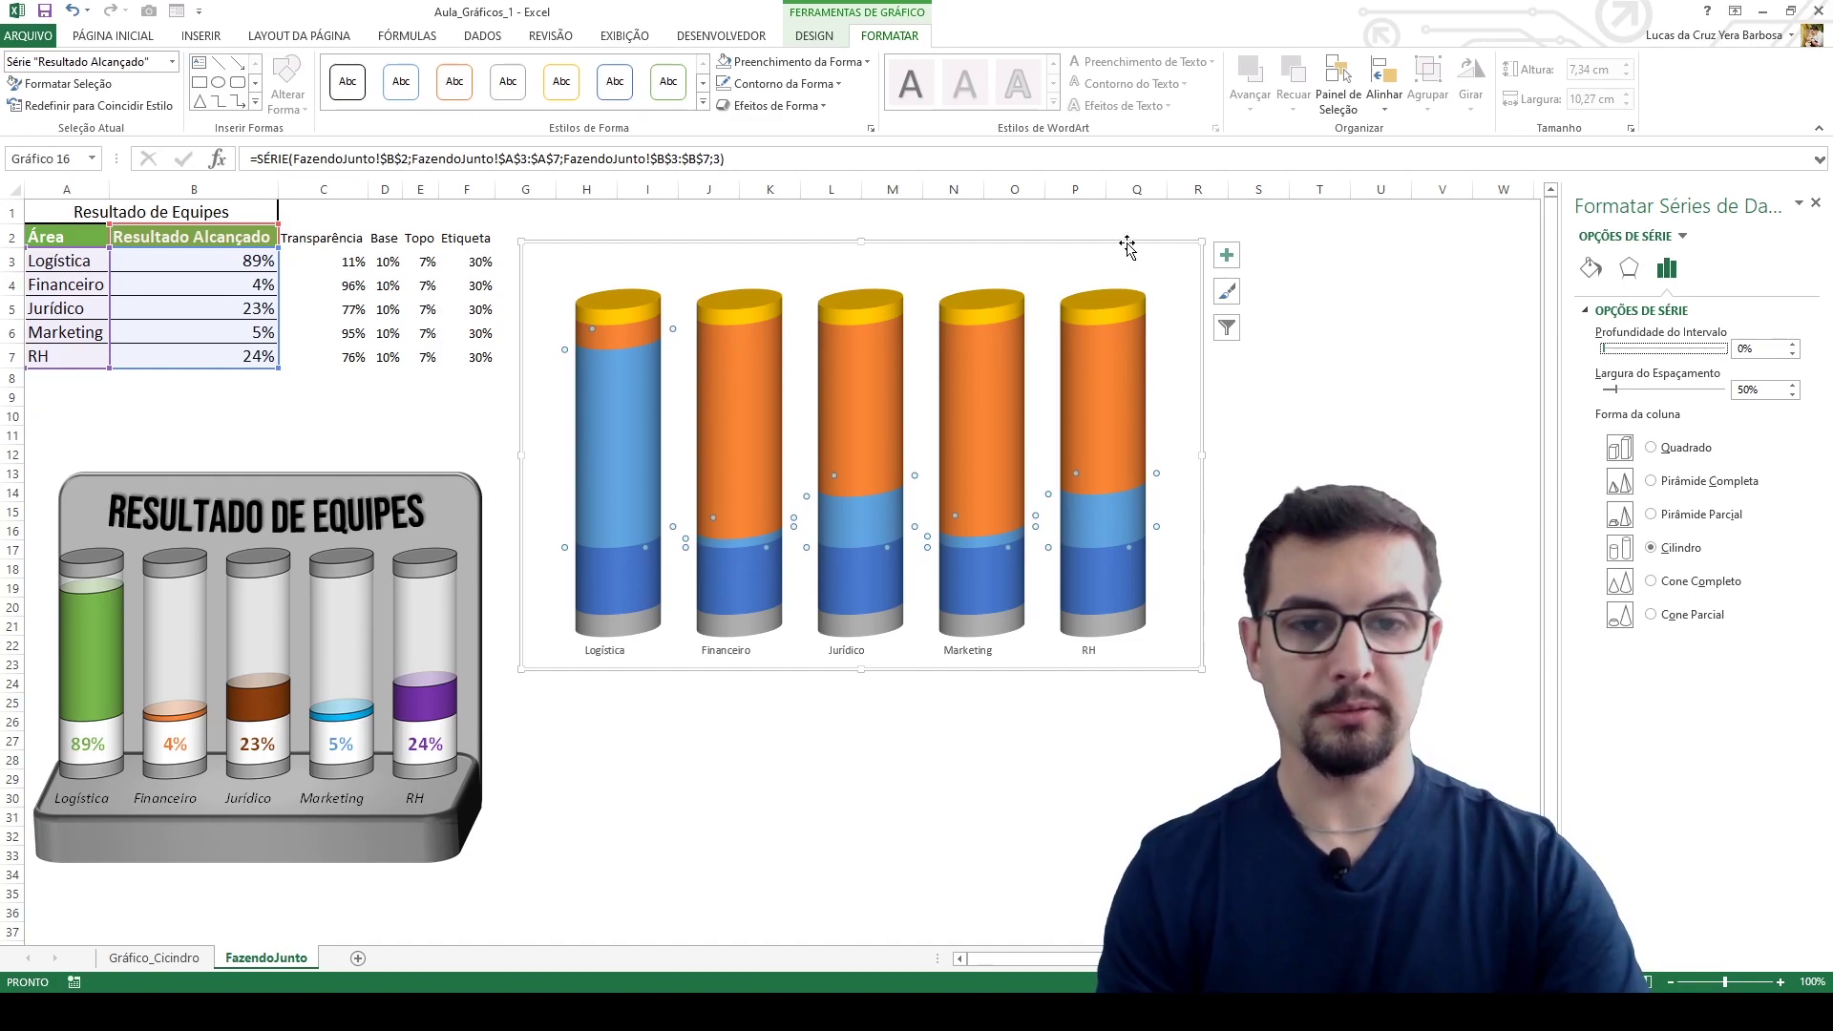
left_click_drag(1126, 246, 1136, 253)
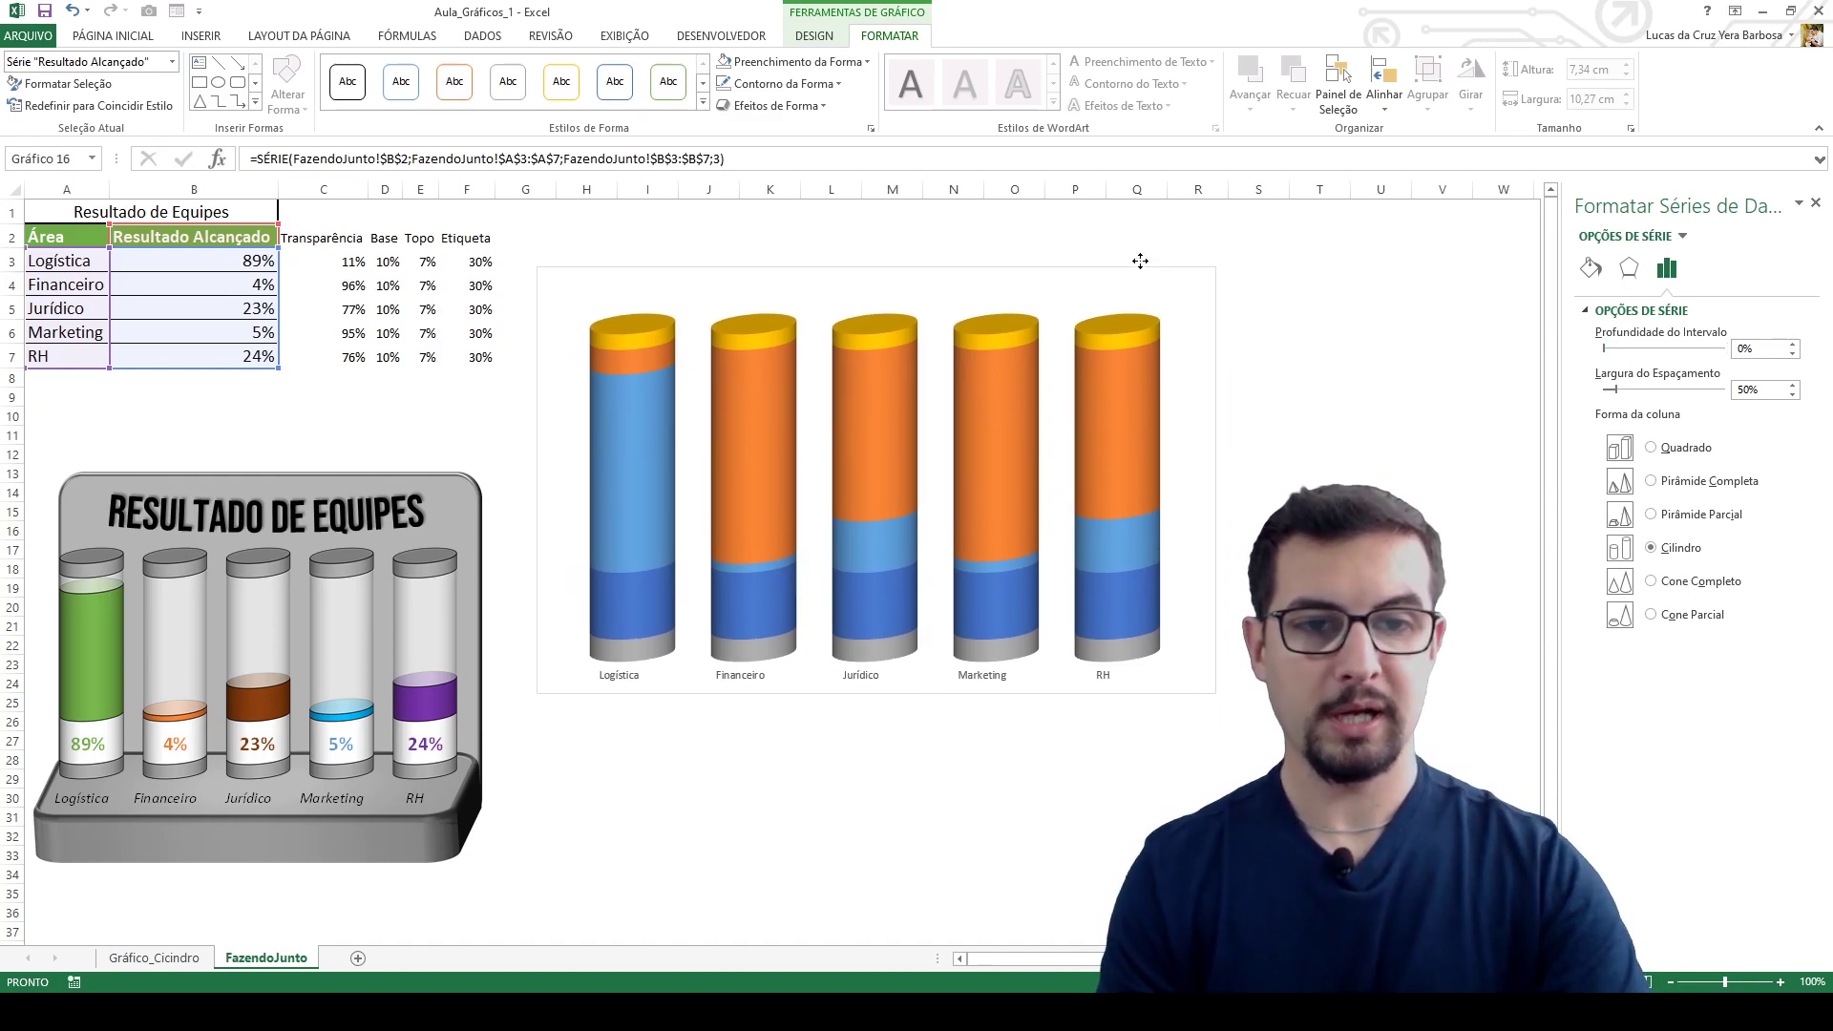
Give the Base series a gray fill and 0.75 pt solid border, then outline Etiqueta too.
left_click(640, 635)
left_click(1622, 272)
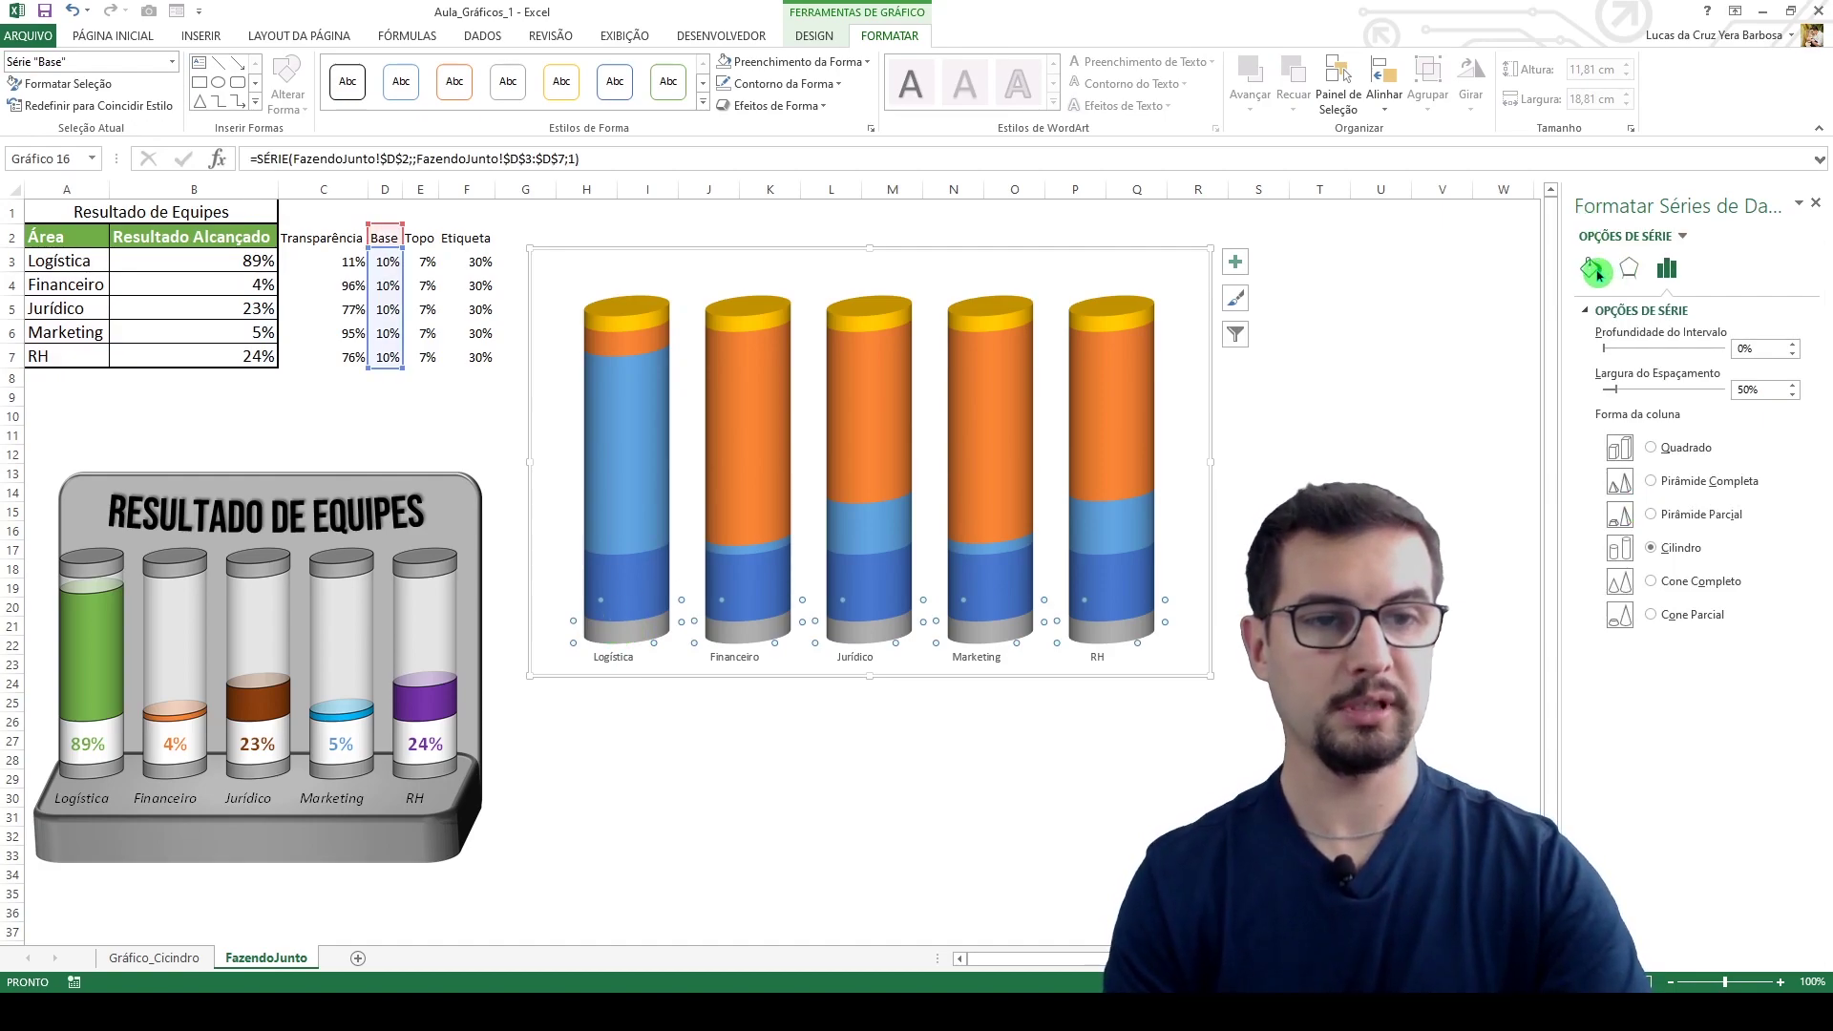
left_click(1597, 273)
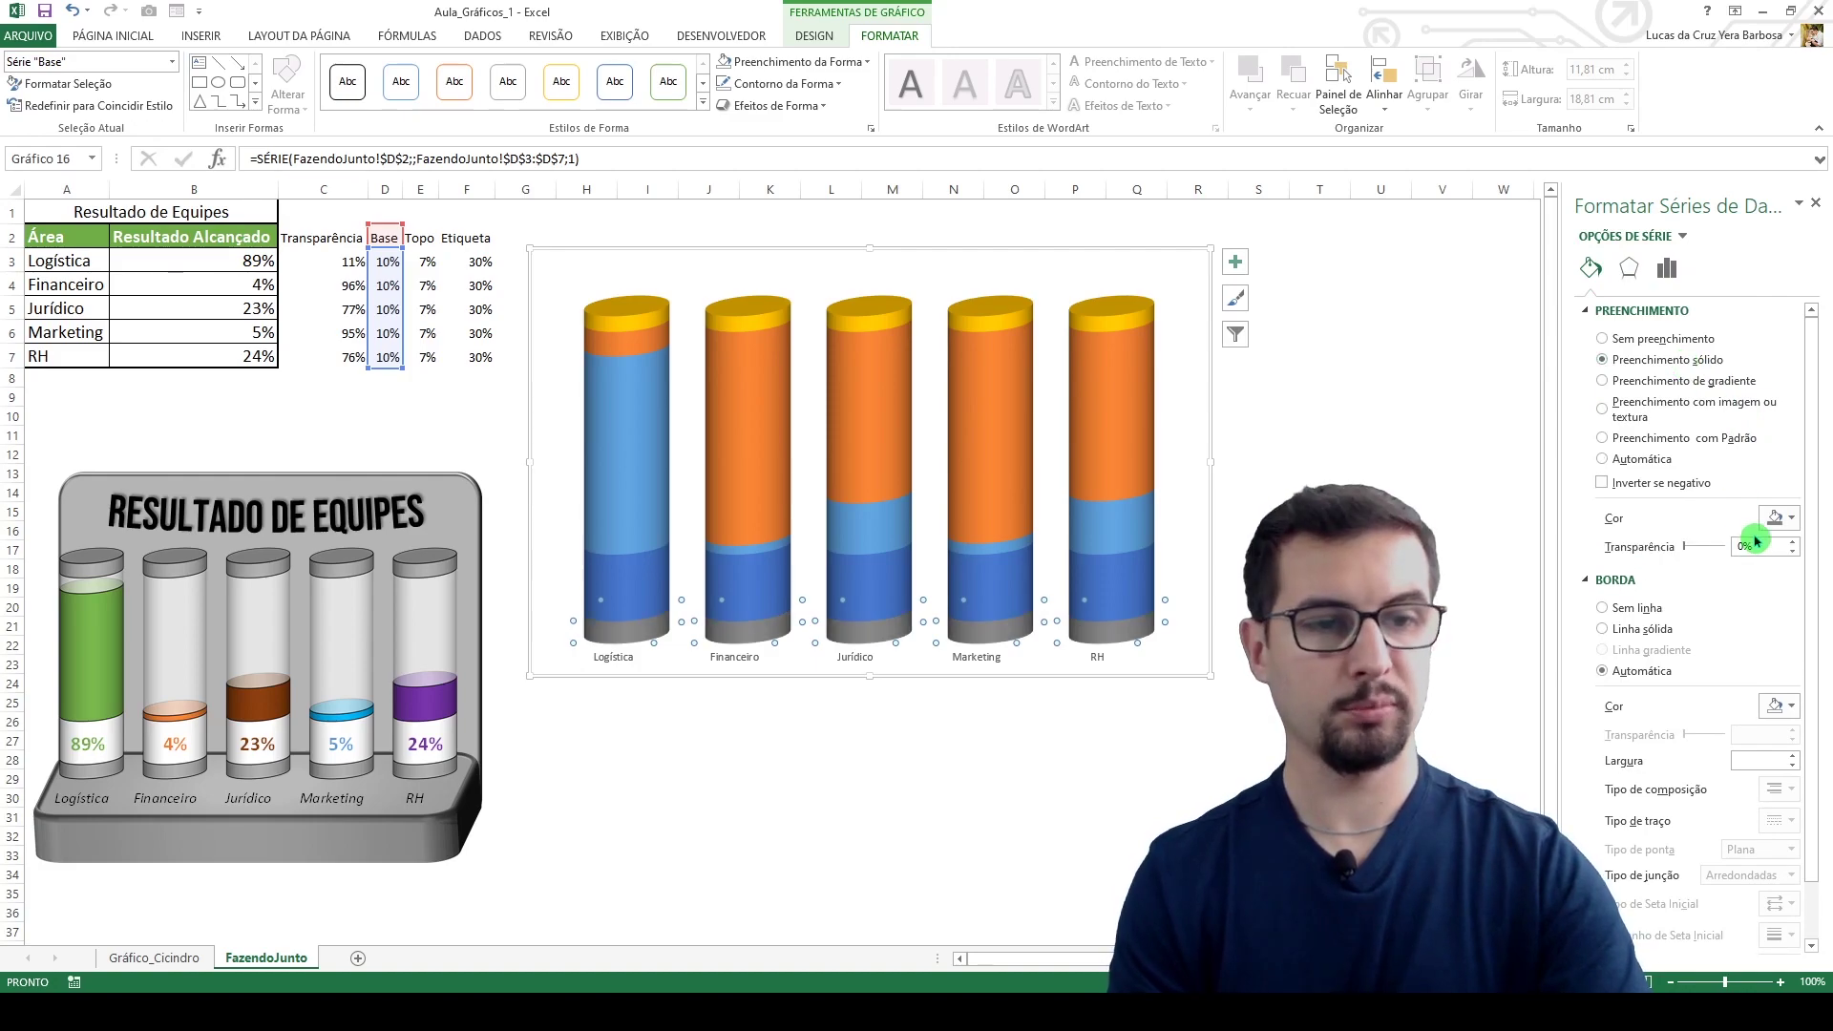
left_click(1786, 519)
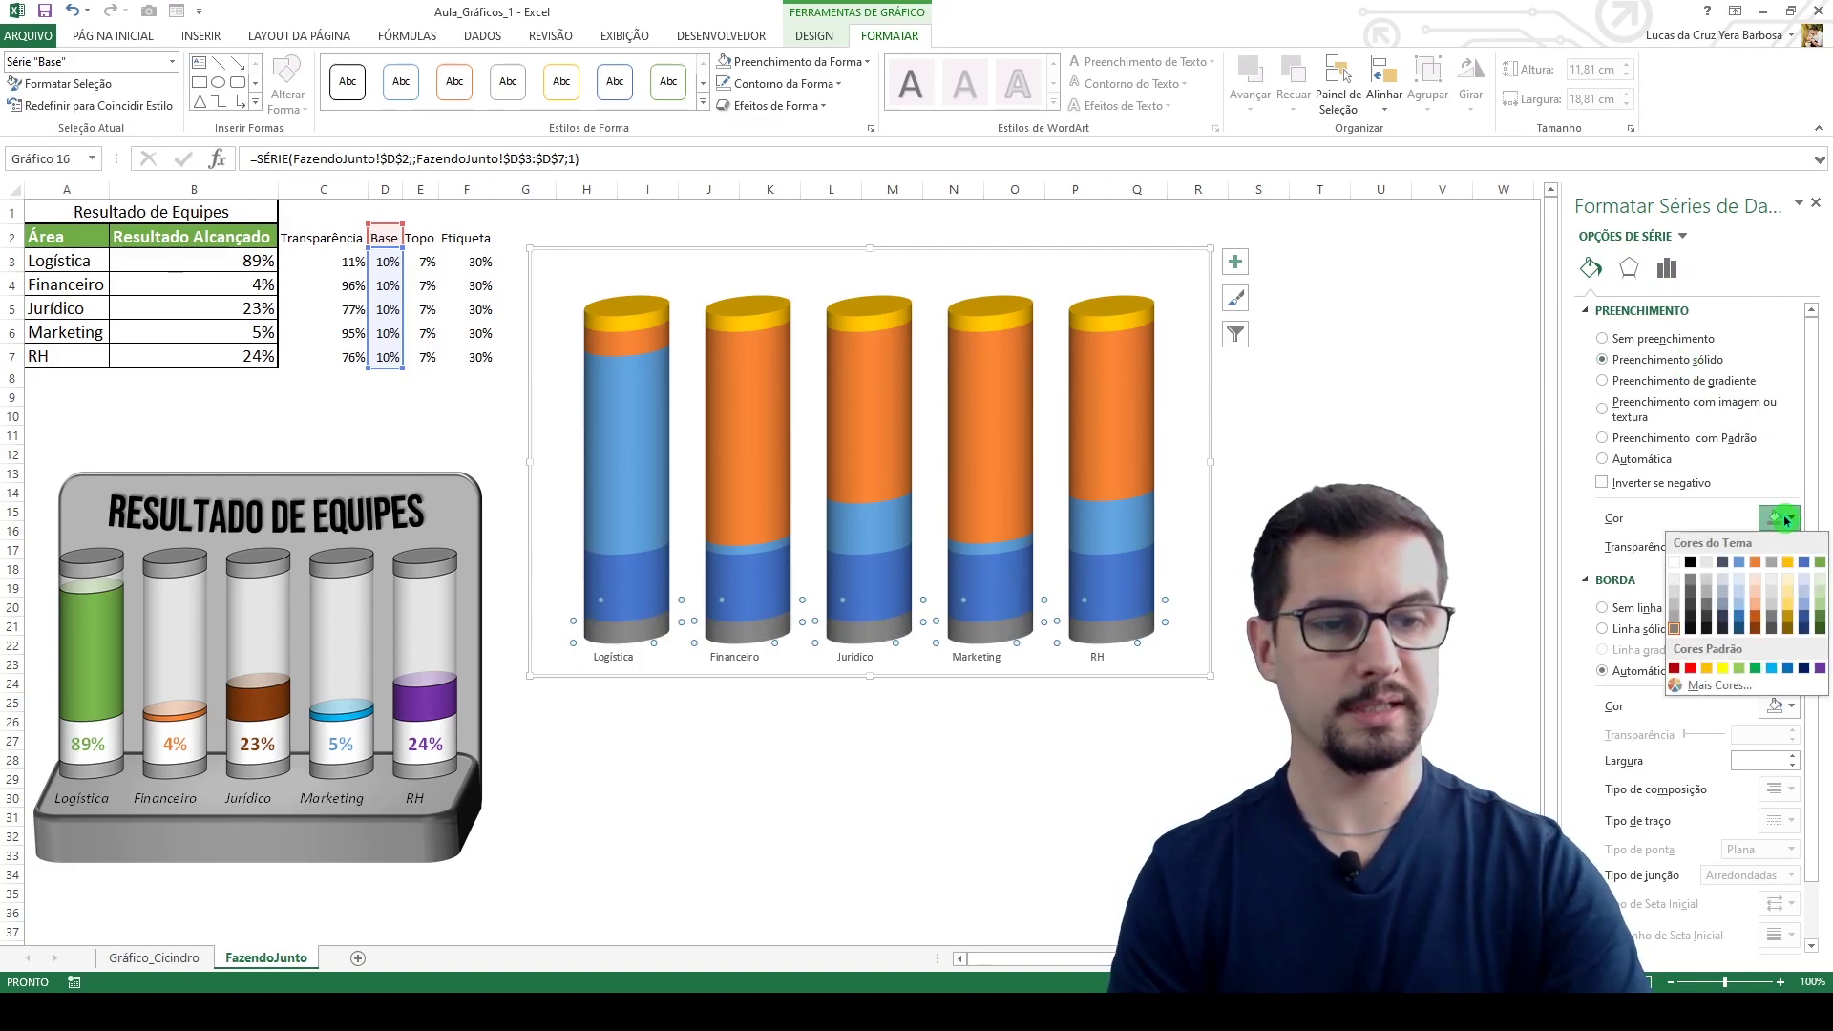
left_click(1674, 632)
left_click_drag(1817, 512, 1821, 564)
left_click(1631, 571)
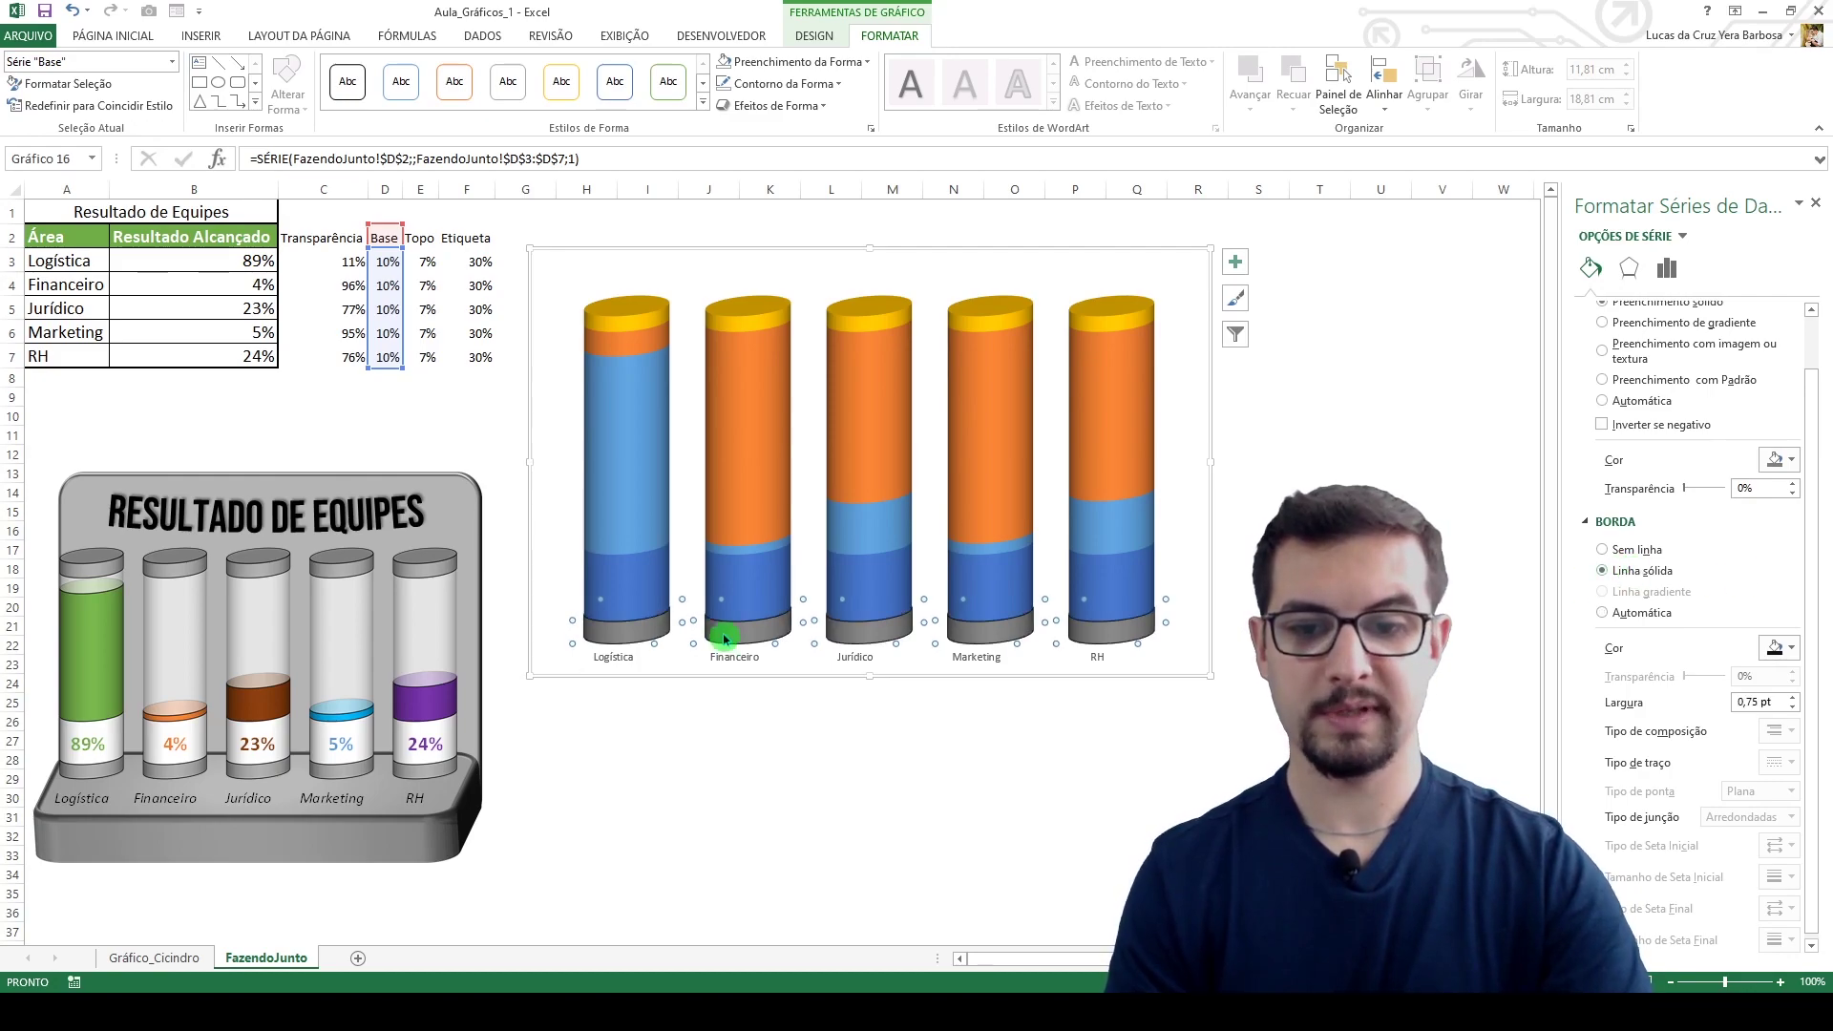
left_click(1607, 525)
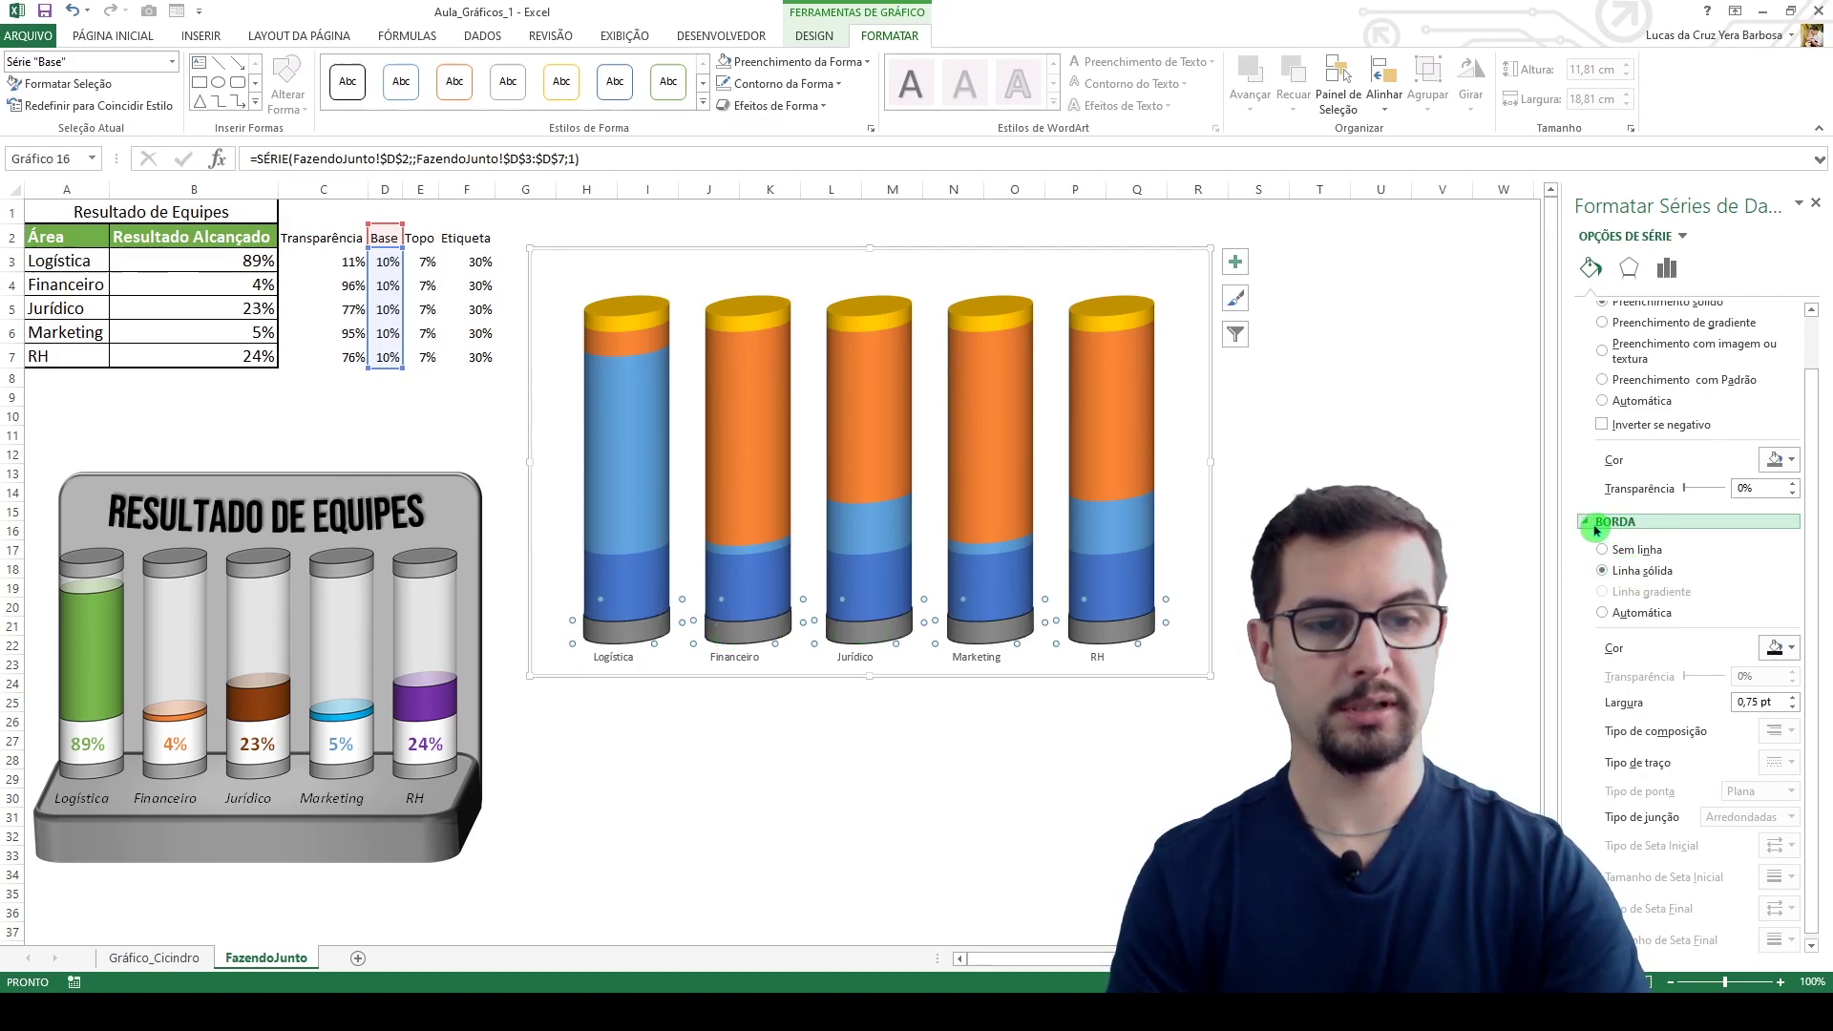
left_click(646, 585)
left_click(1636, 576)
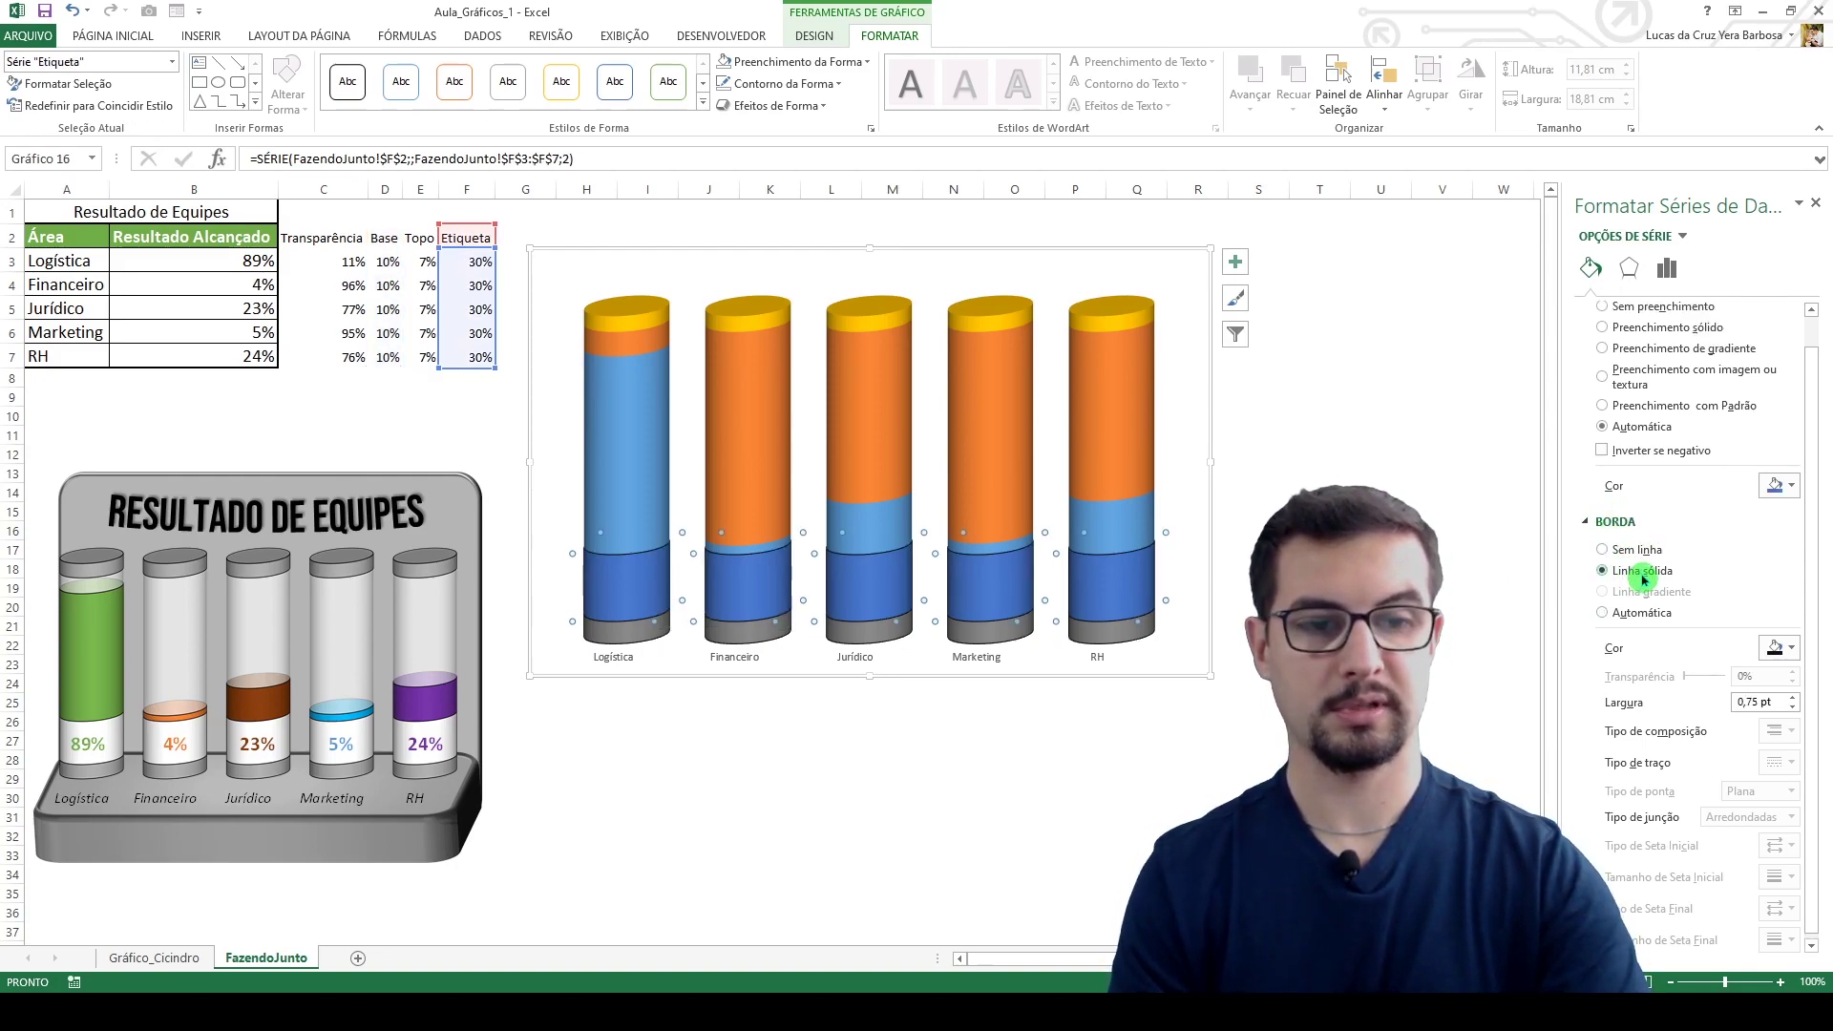
Fill the Etiqueta label-band segments with solid white.
left_click(615, 597)
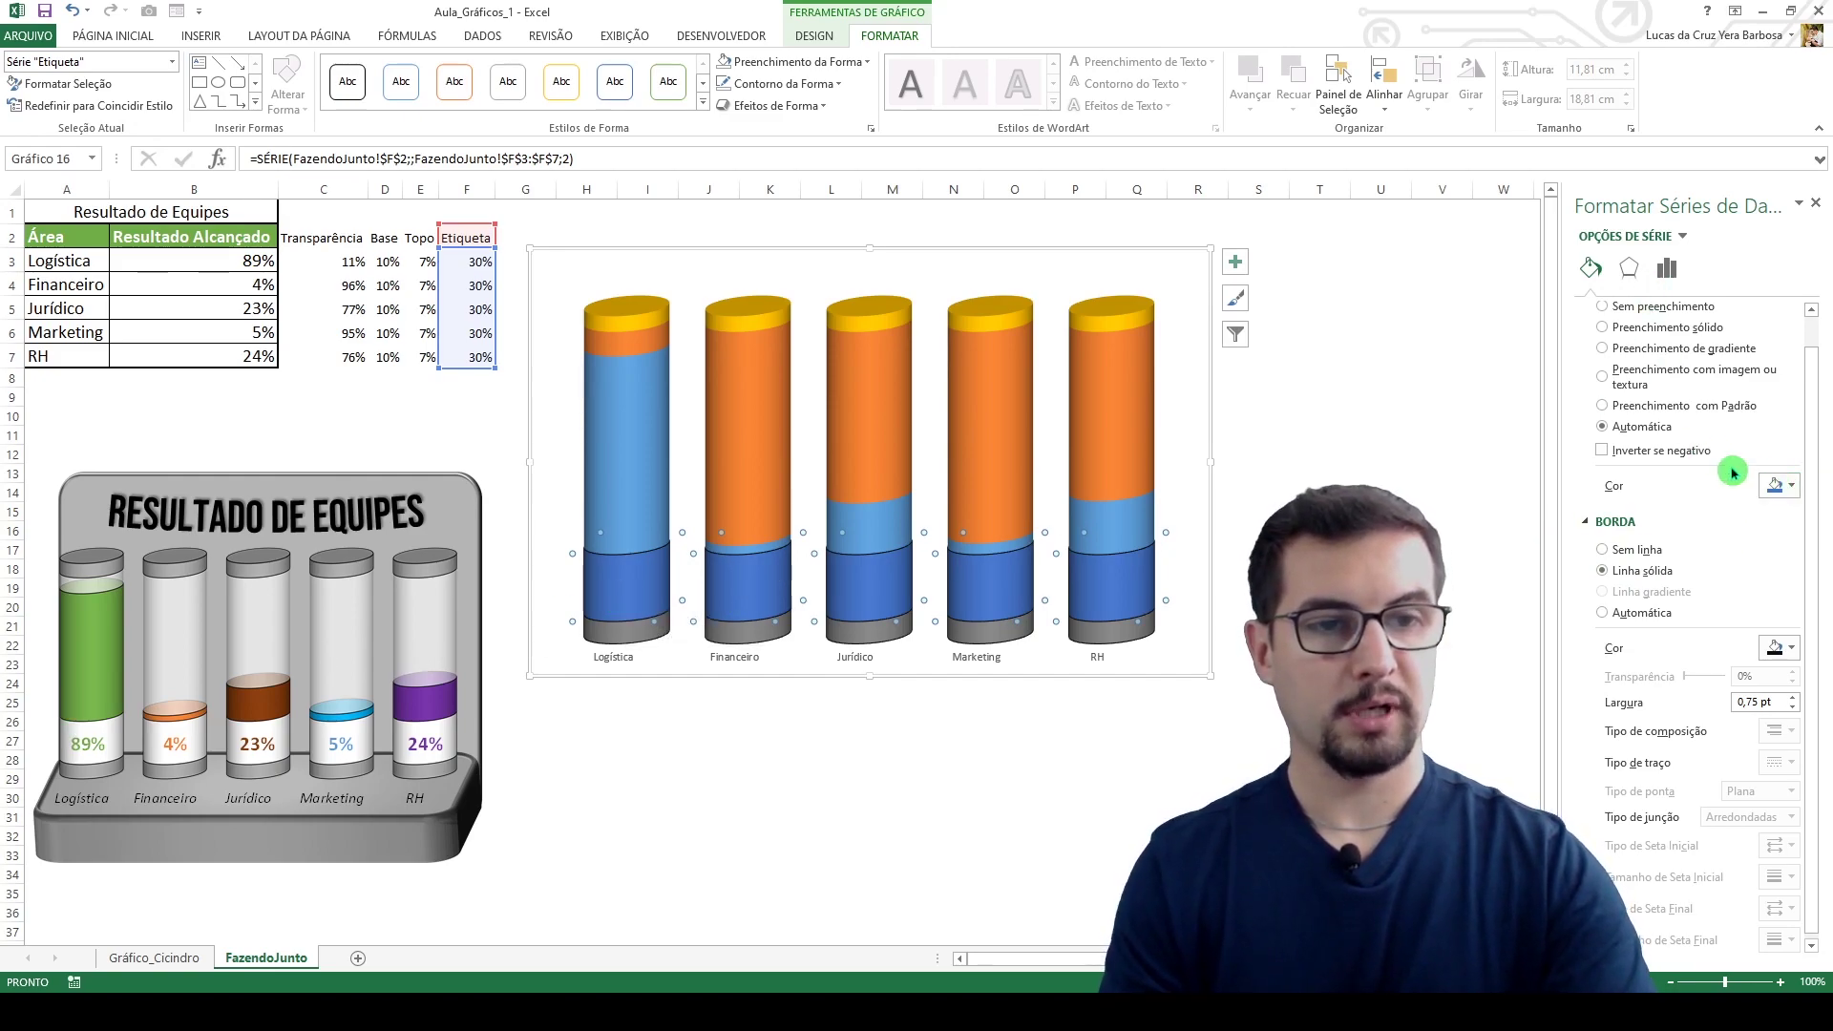
scroll(1680, 401, "up", 1)
left_click(1681, 361)
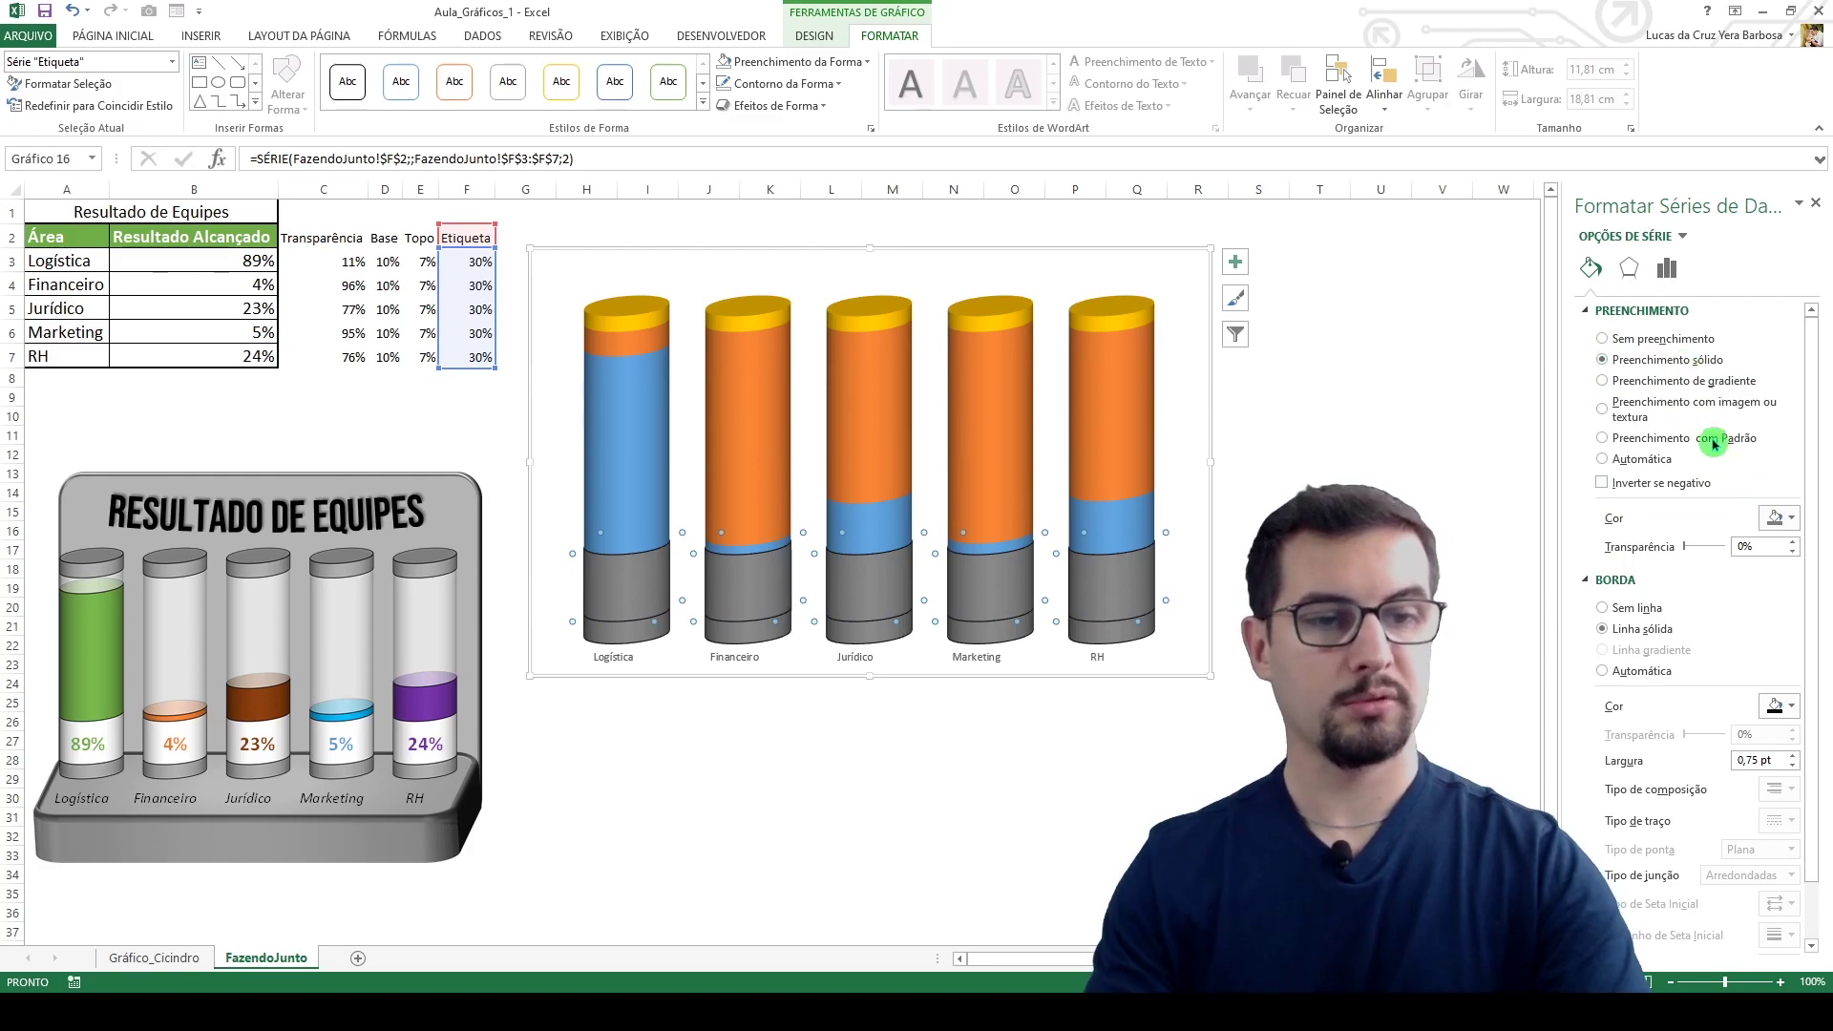
left_click(1778, 517)
left_click(1680, 562)
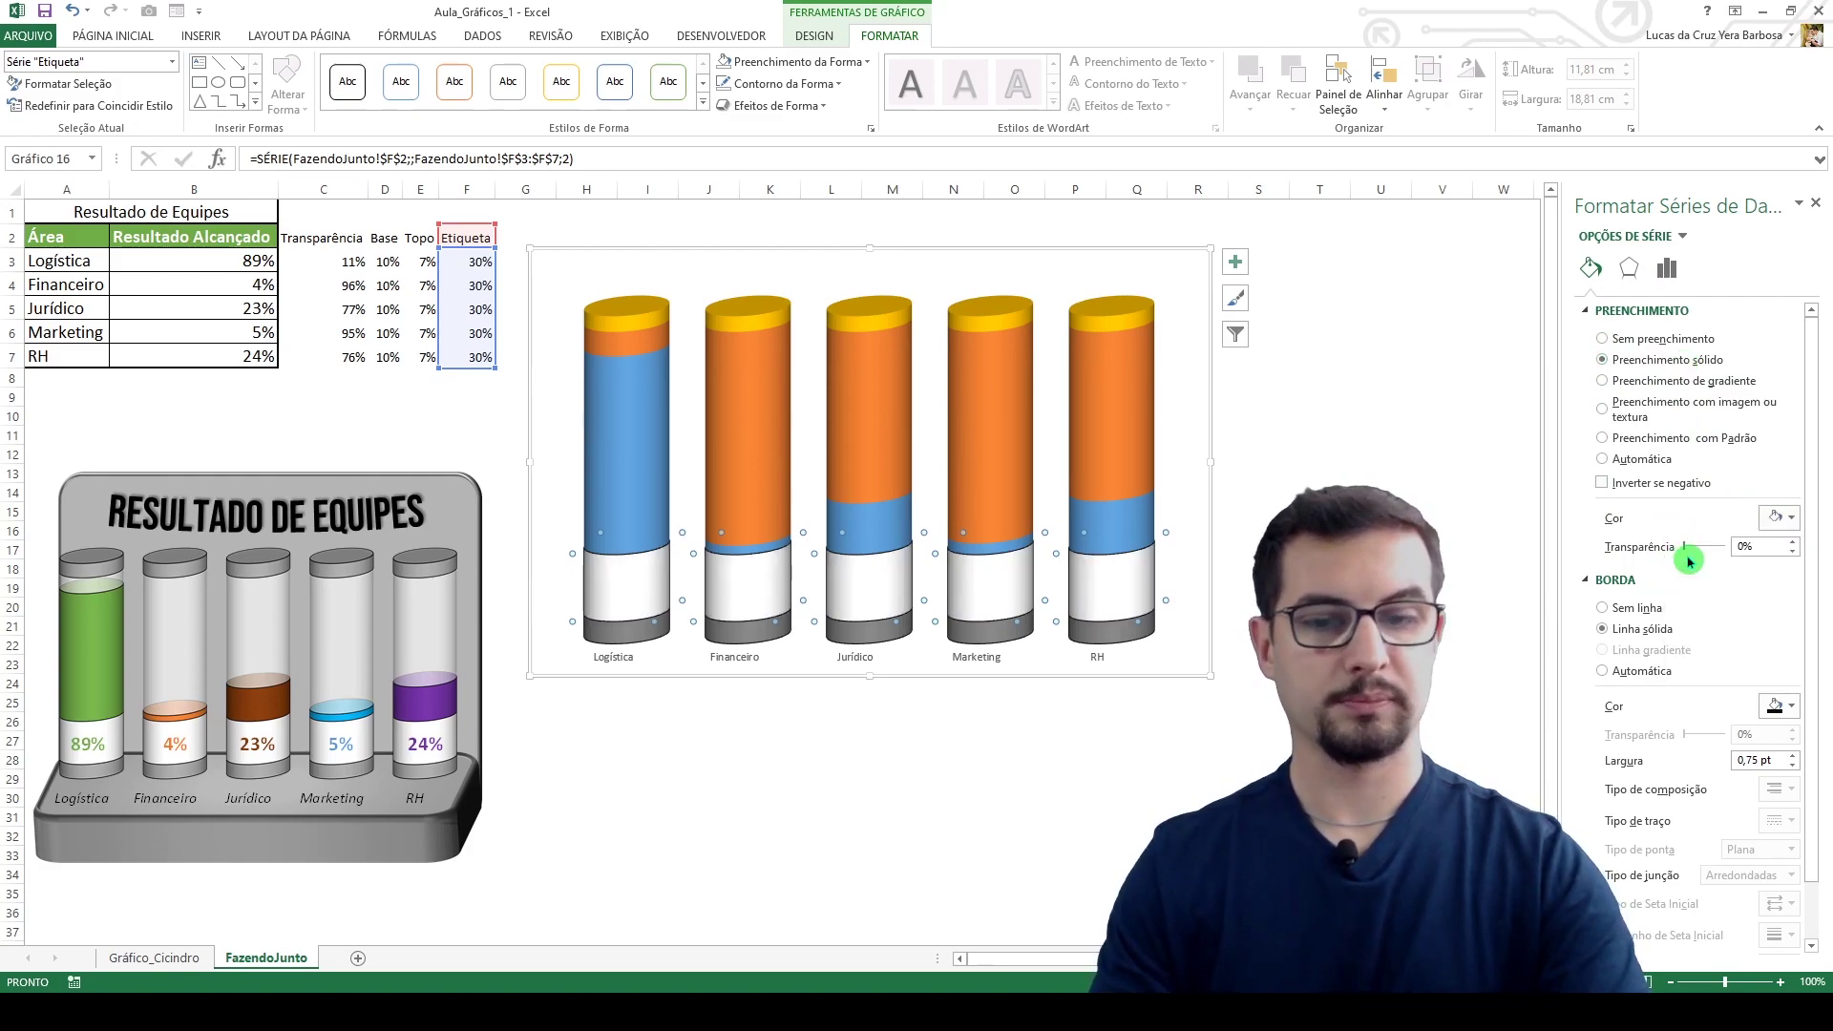
left_click(646, 477)
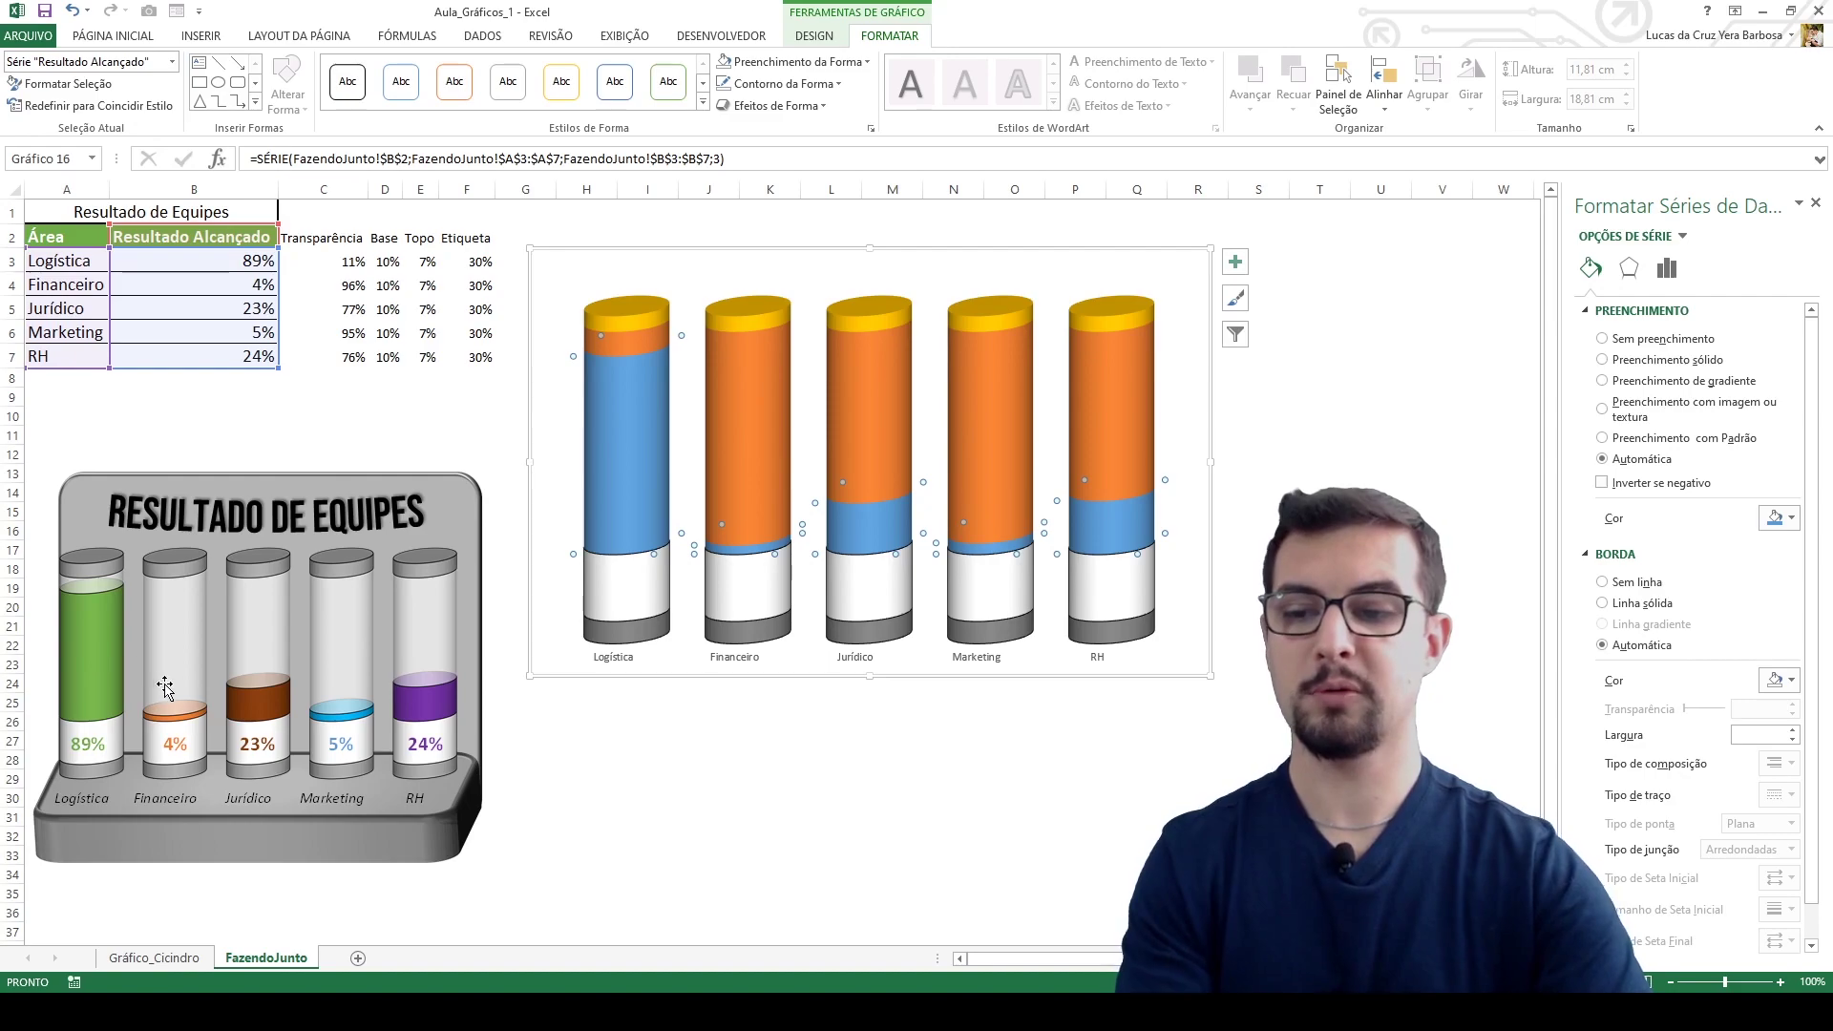
Colour the Logística result segment green with a solid outline.
left_click(640, 439)
left_click(1782, 520)
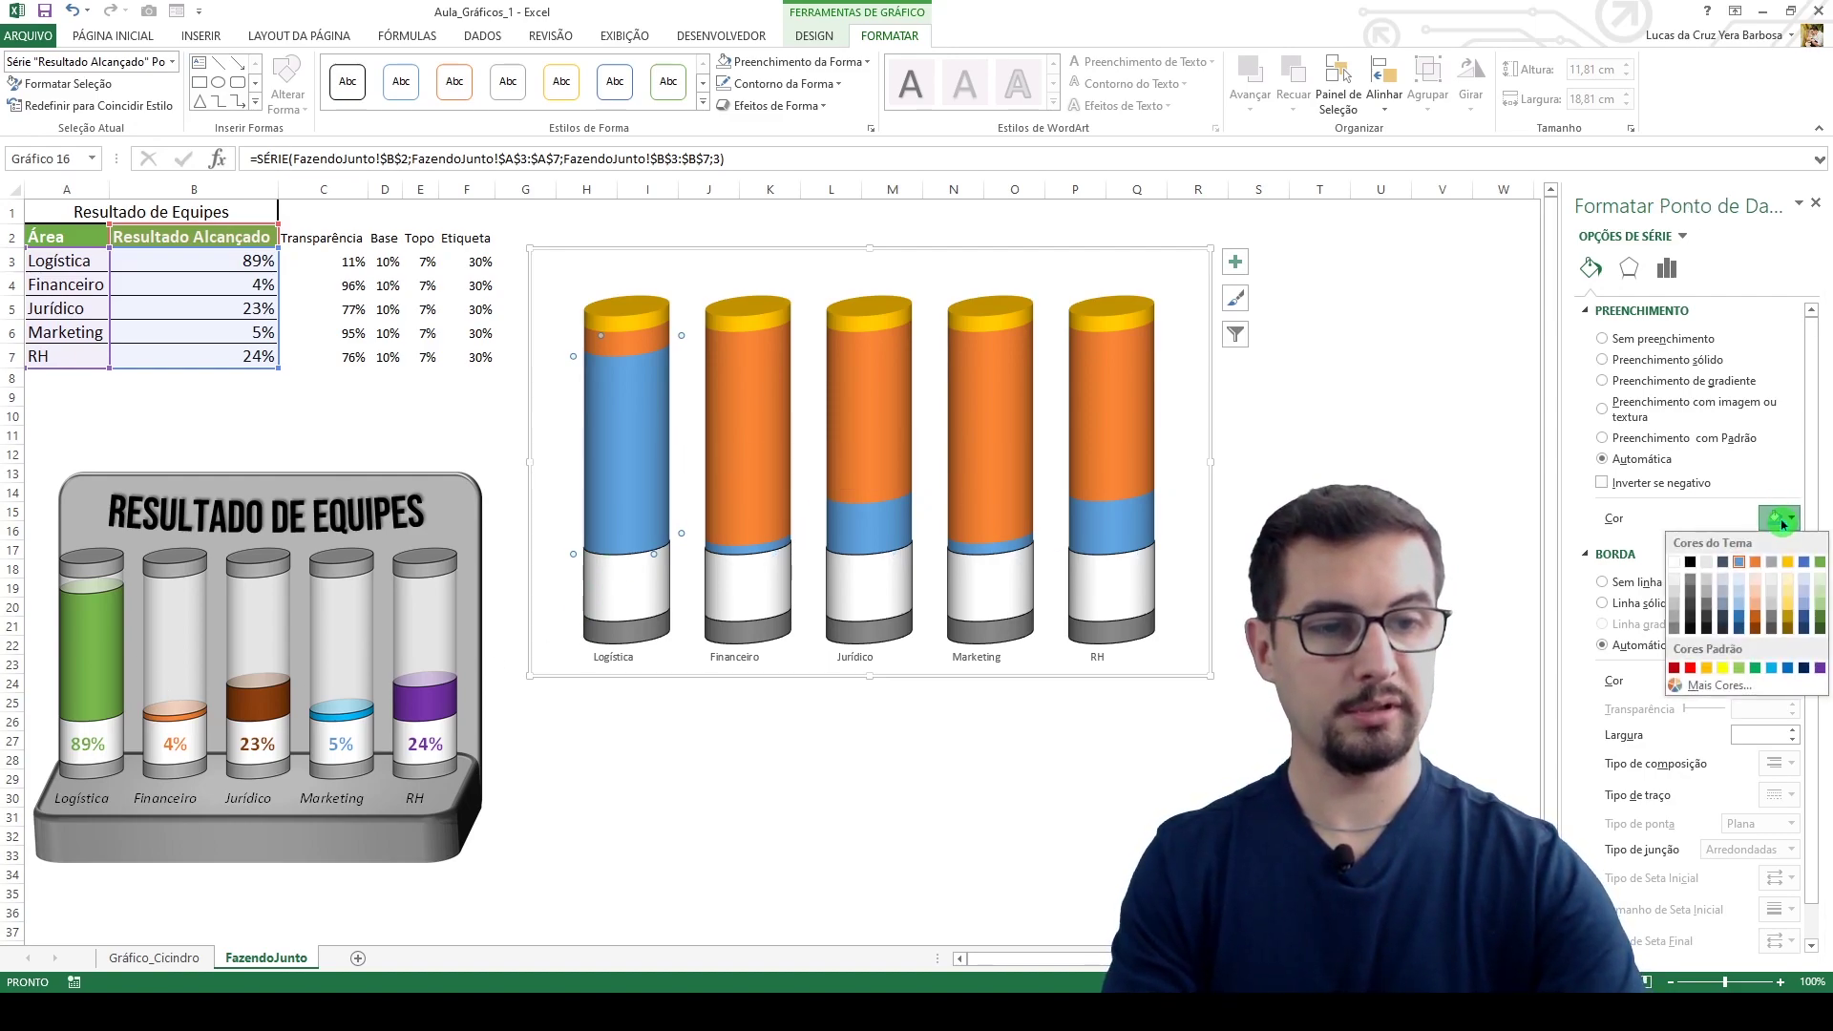
left_click(1821, 564)
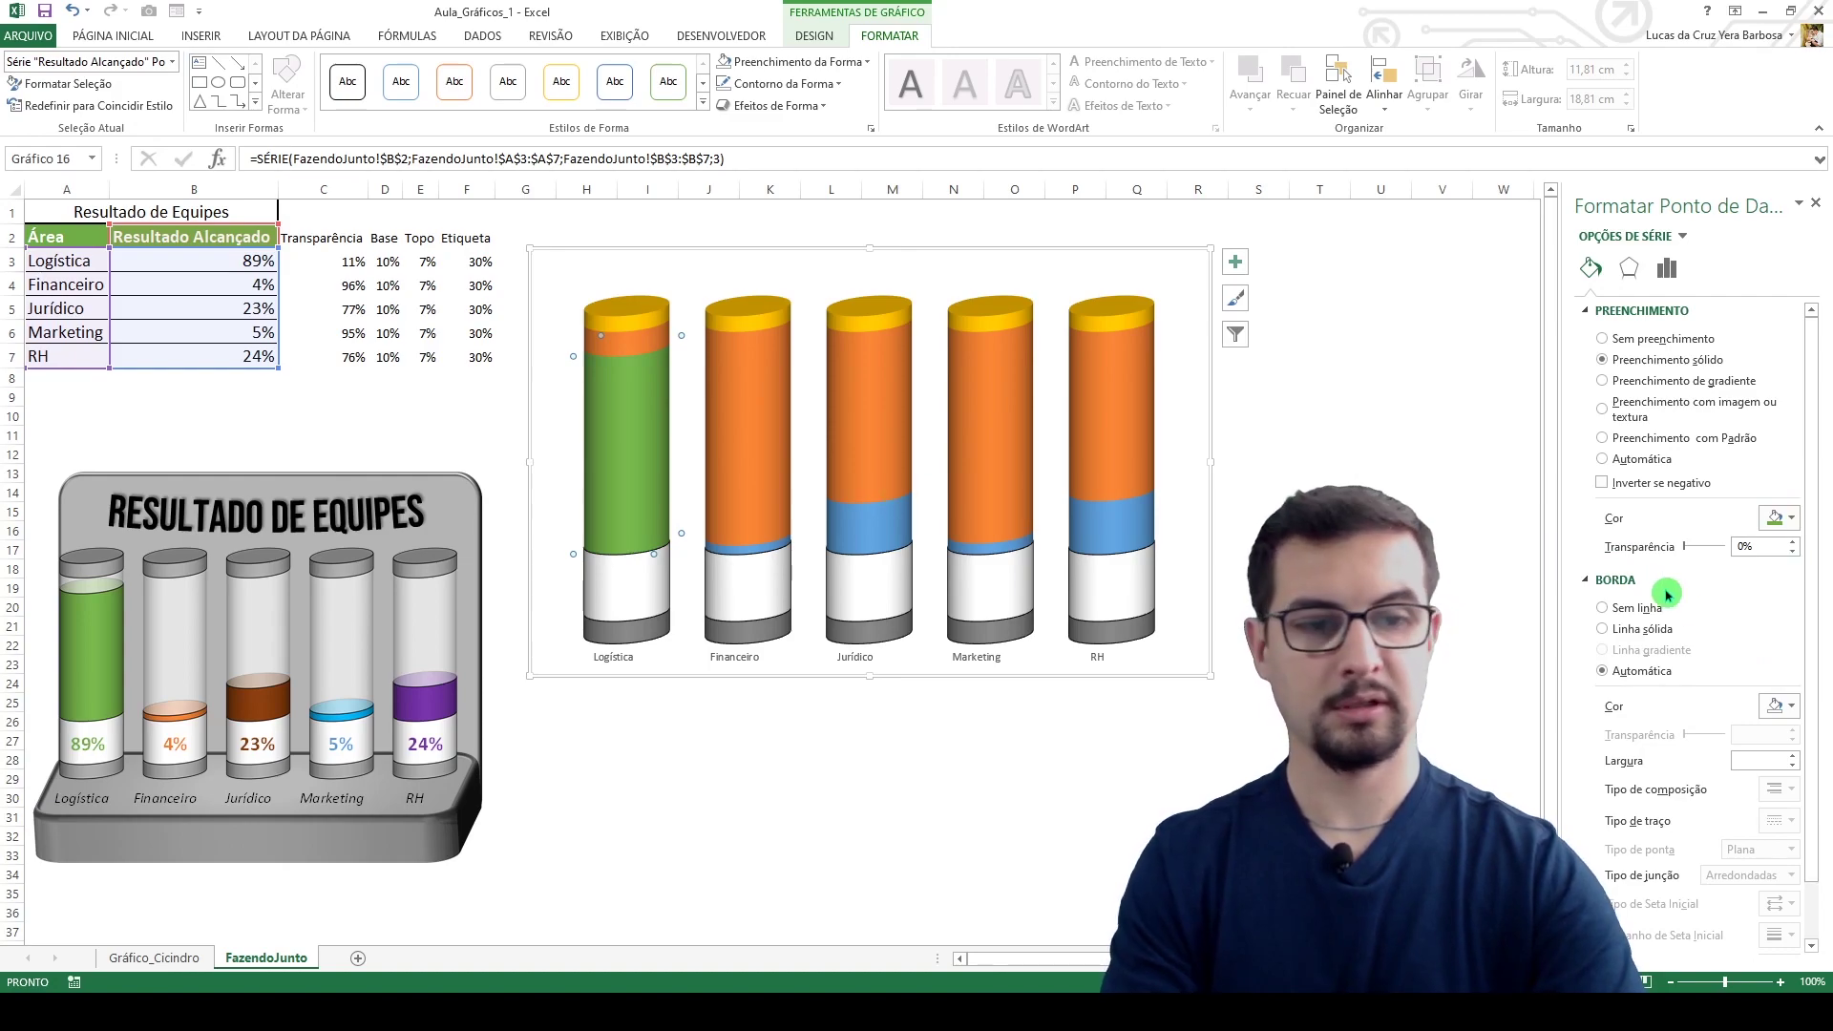
left_click(1635, 632)
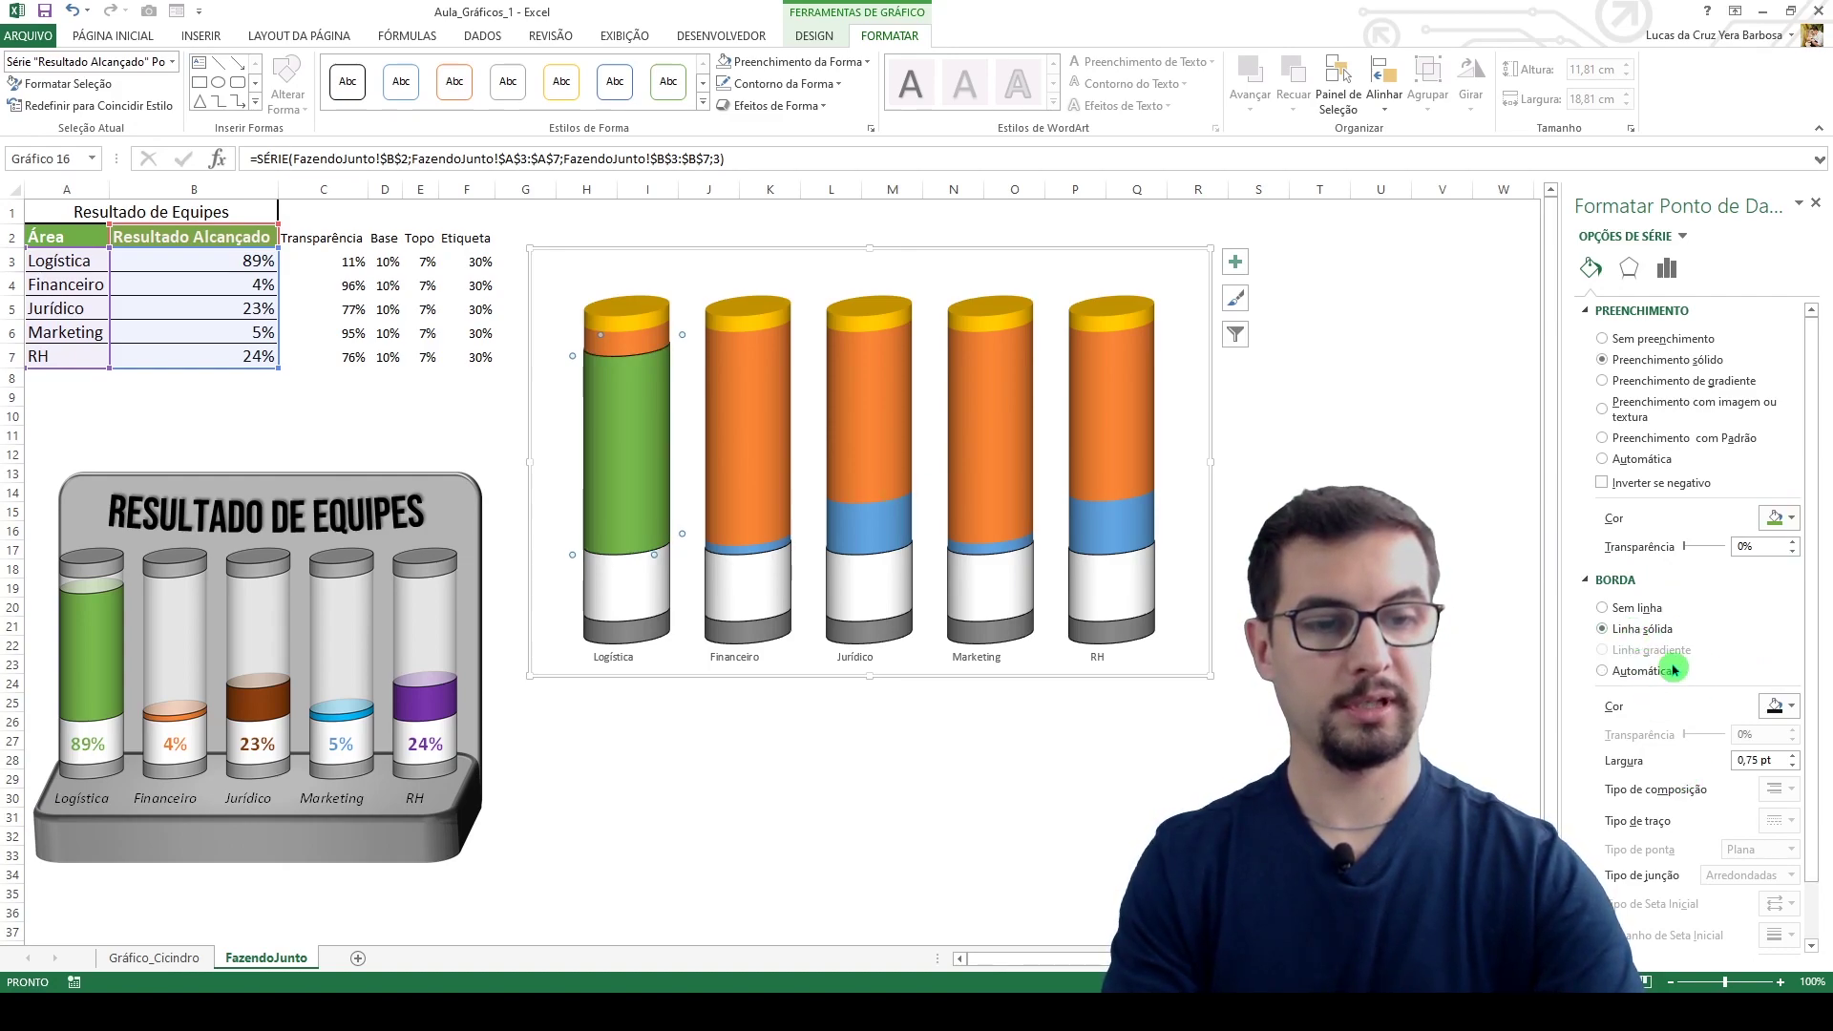
left_click(764, 552)
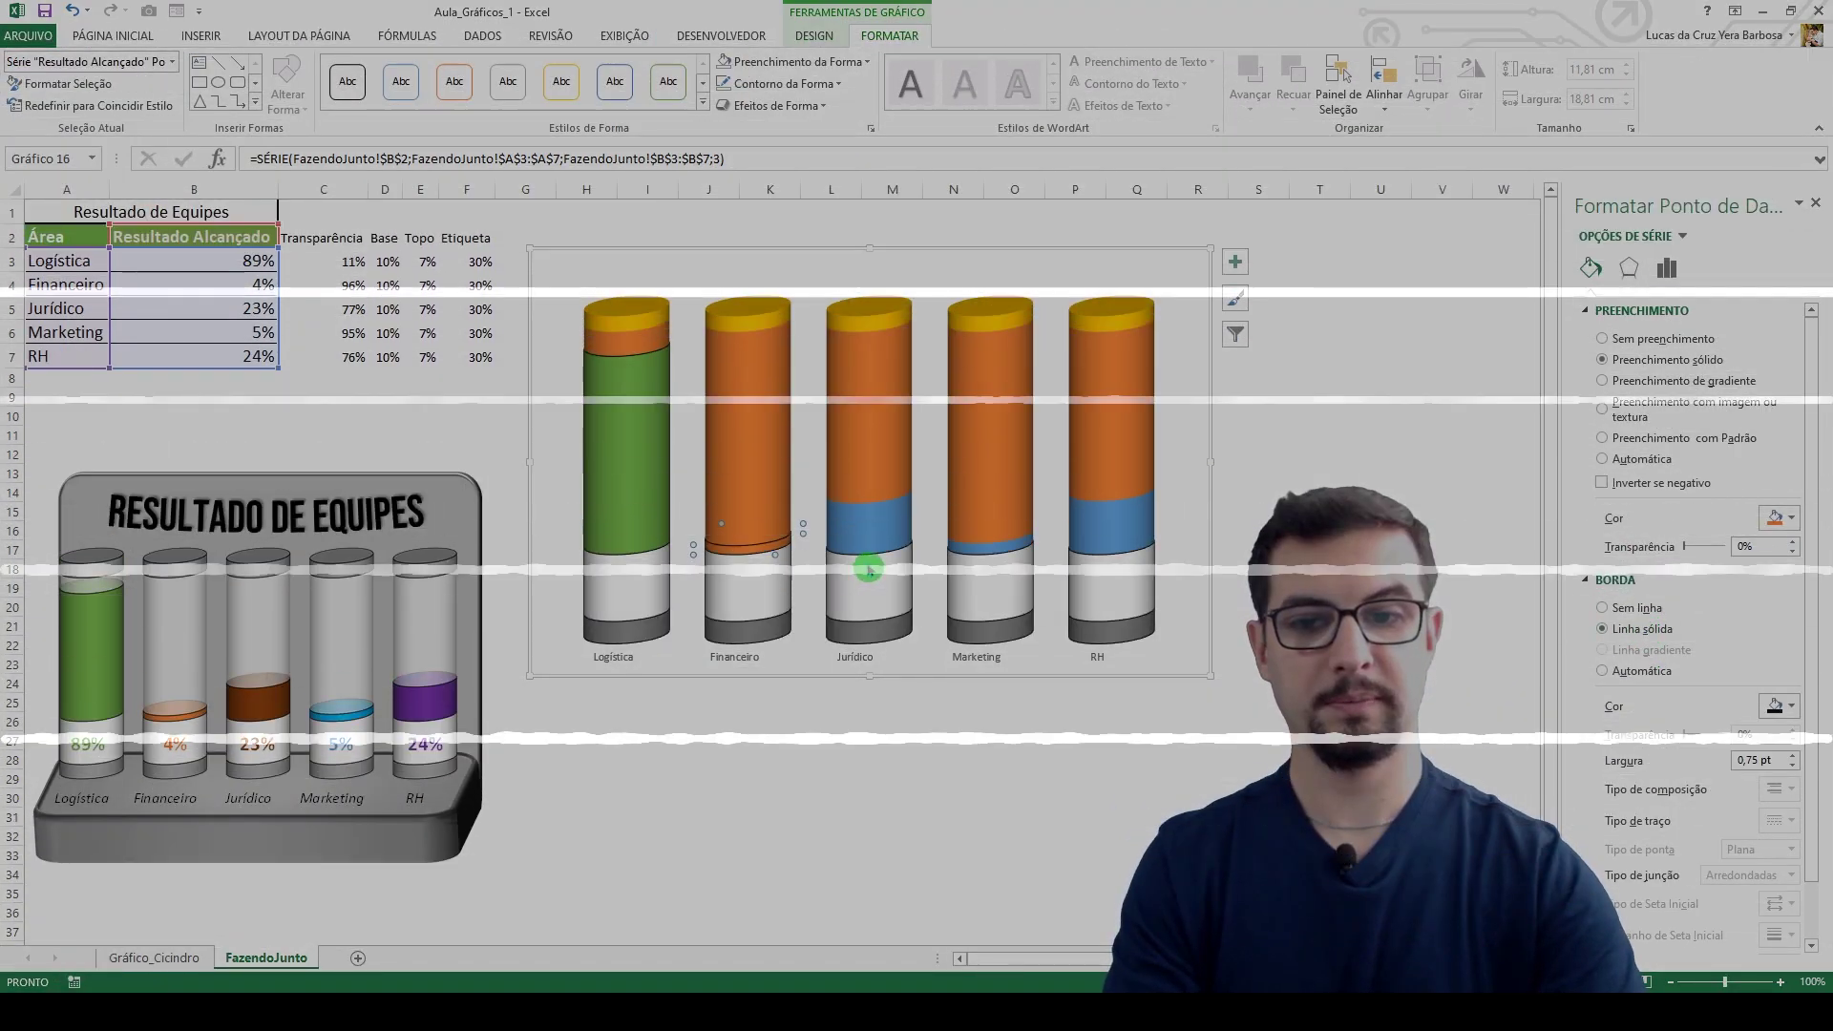
Colour the Jurídico segment brown, Marketing dark blue and RH purple with a solid outline.
left_click(868, 570)
left_click(1777, 518)
left_click(1743, 639)
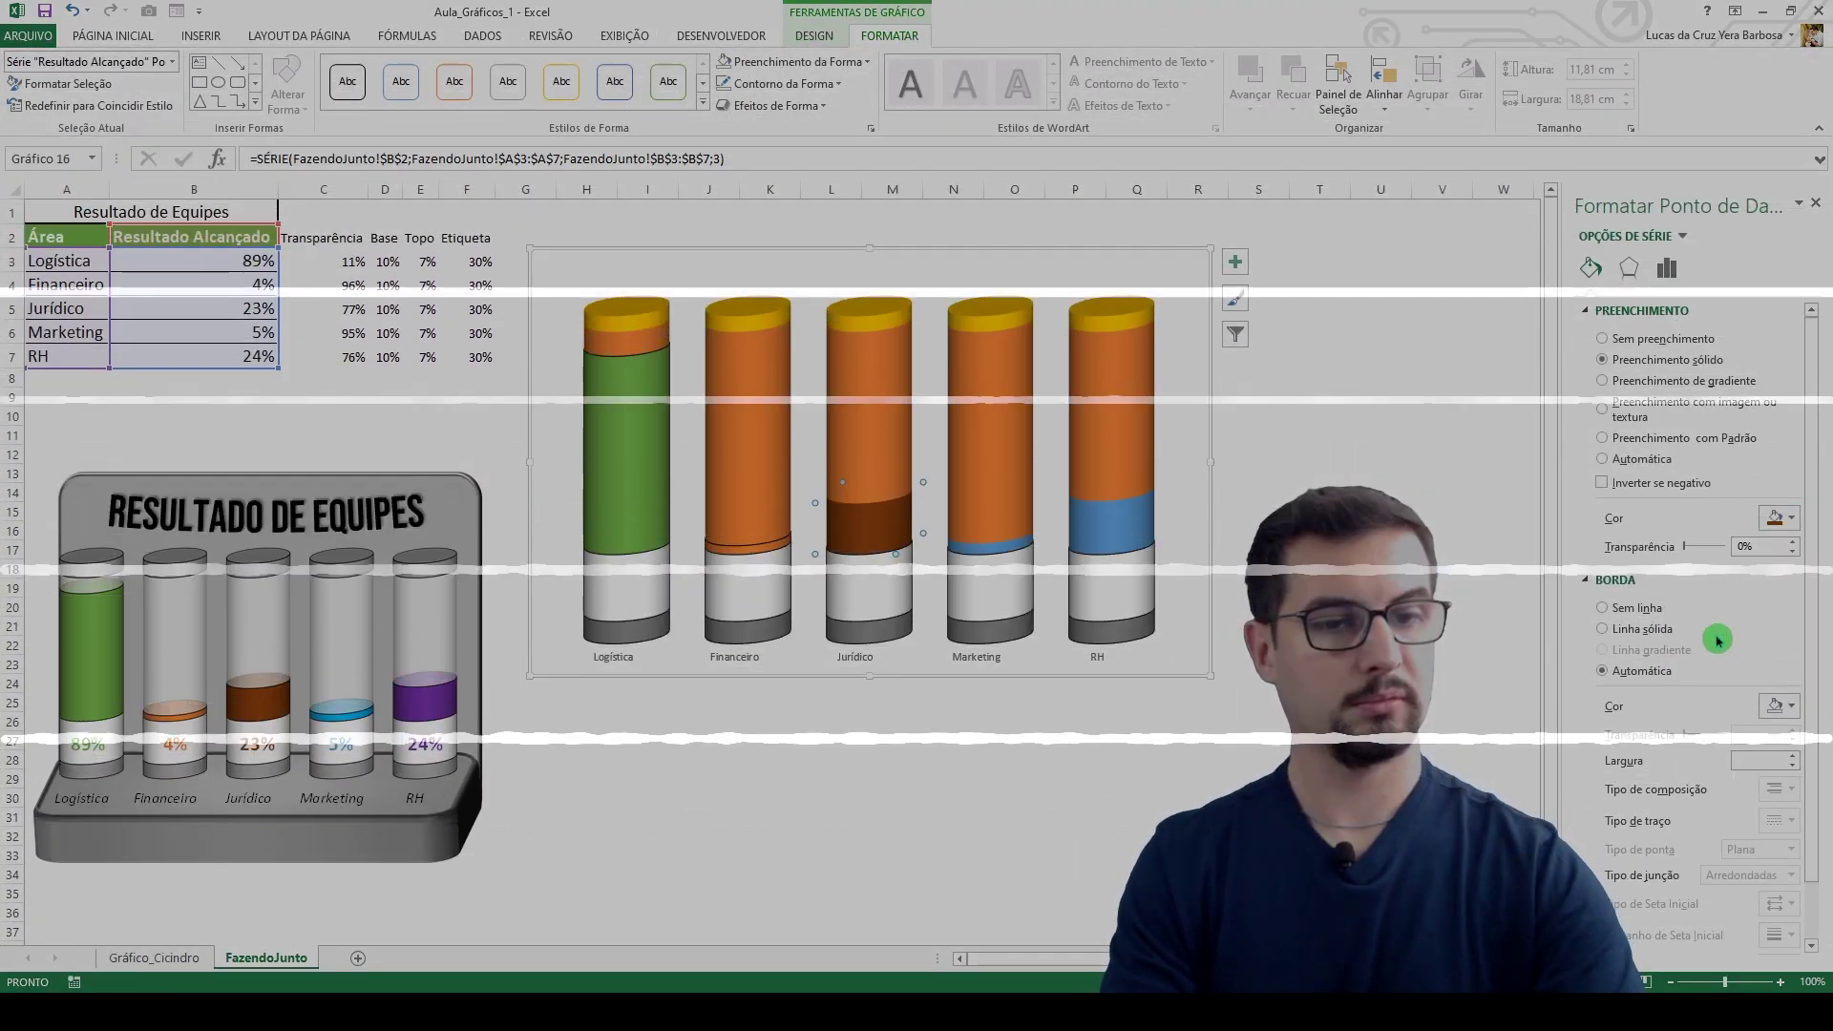
left_click(990, 546)
left_click(1778, 518)
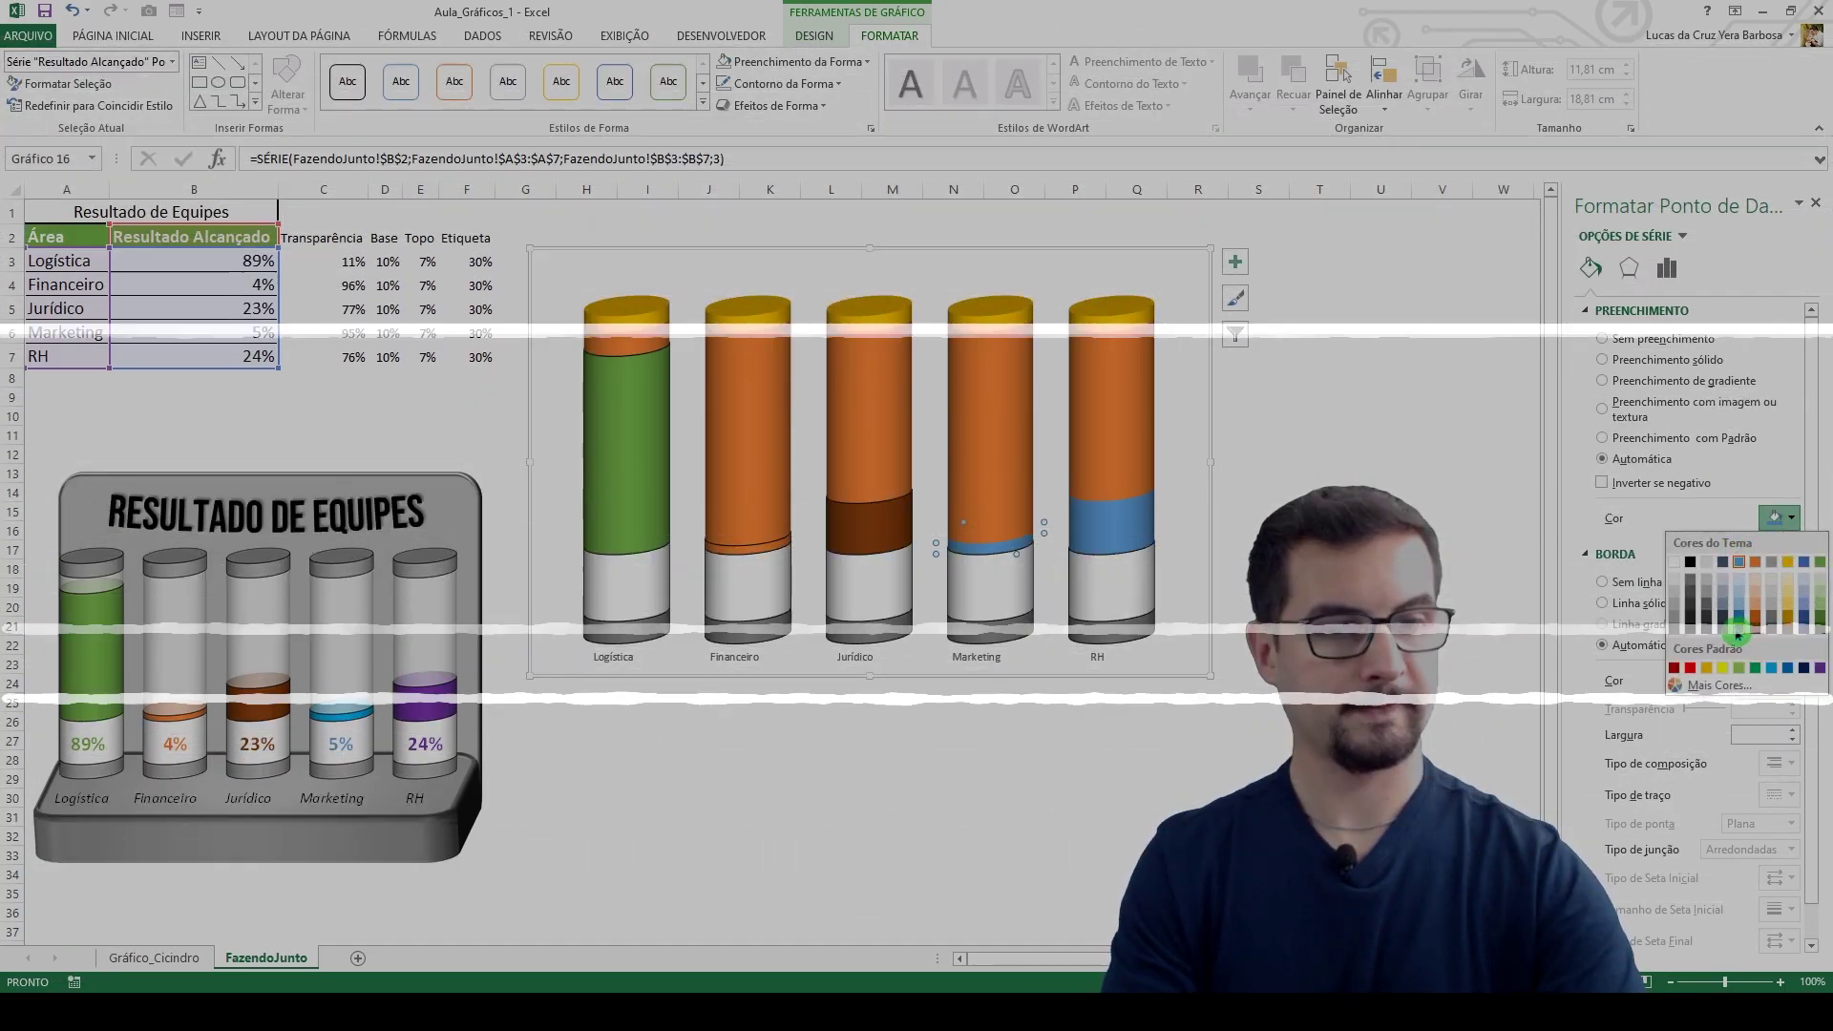
left_click(1737, 633)
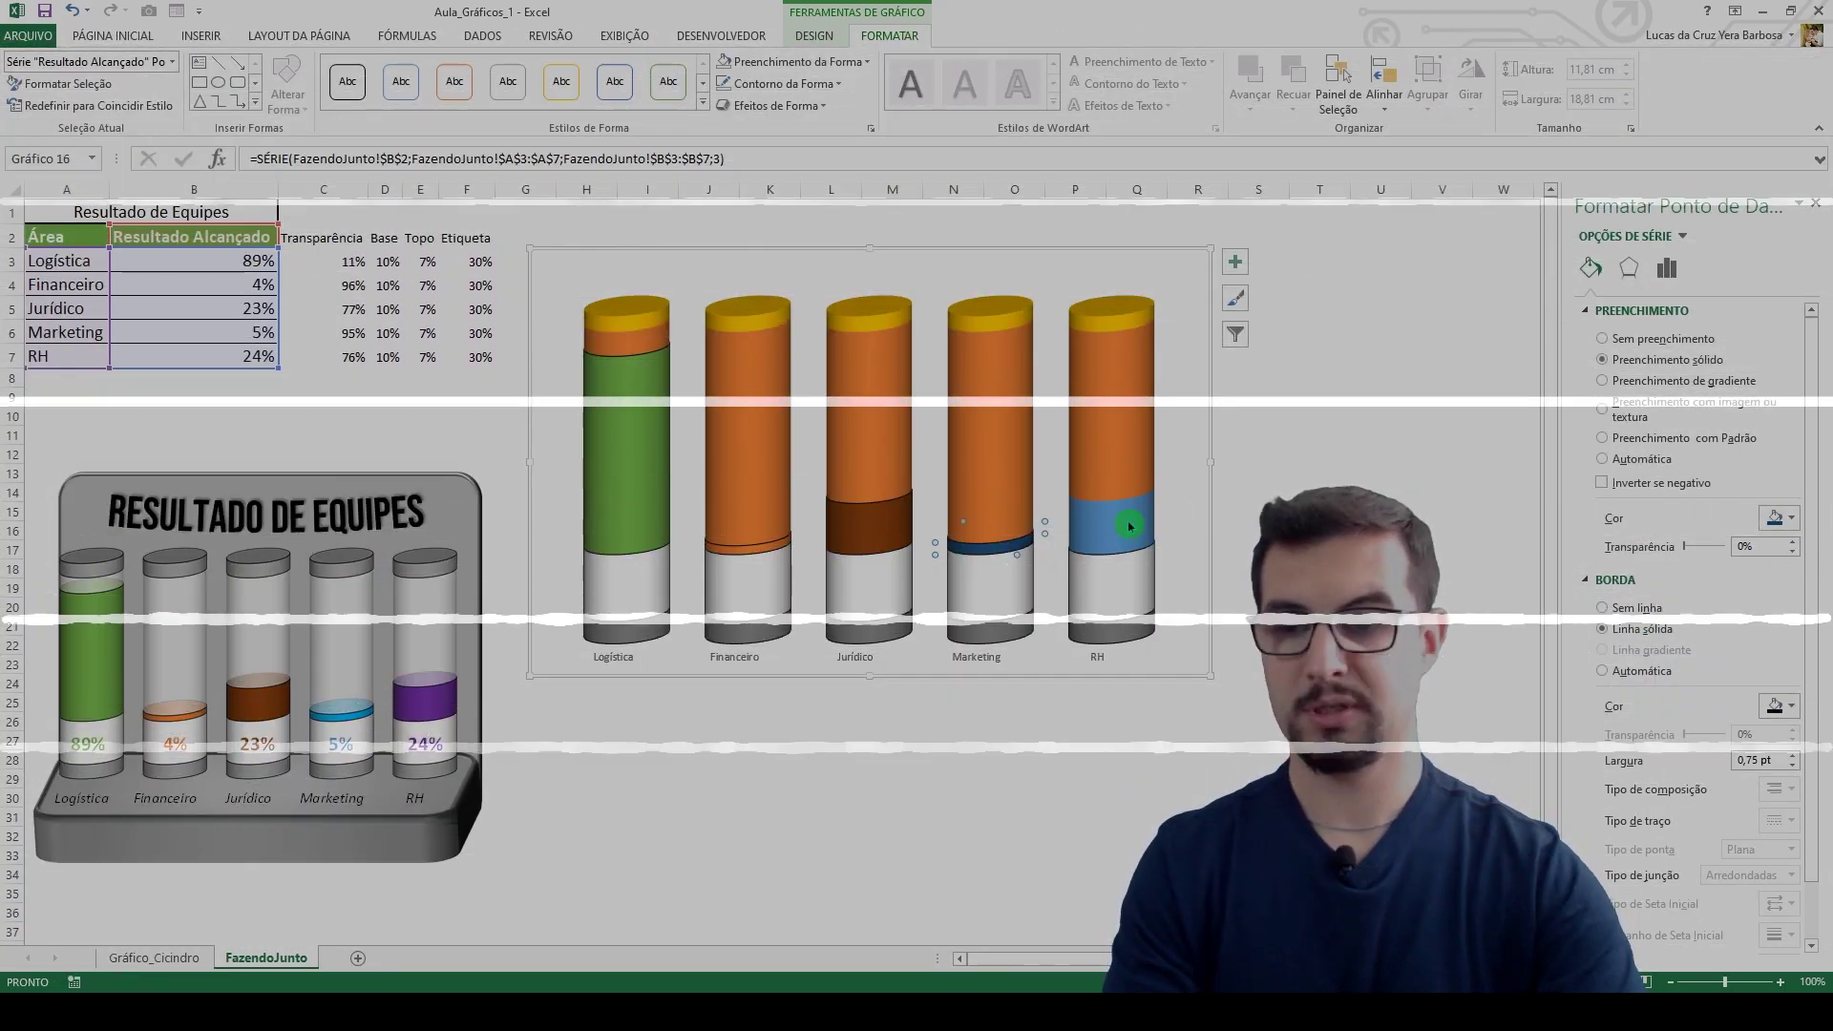
left_click(1130, 526)
left_click(1778, 518)
left_click(1807, 680)
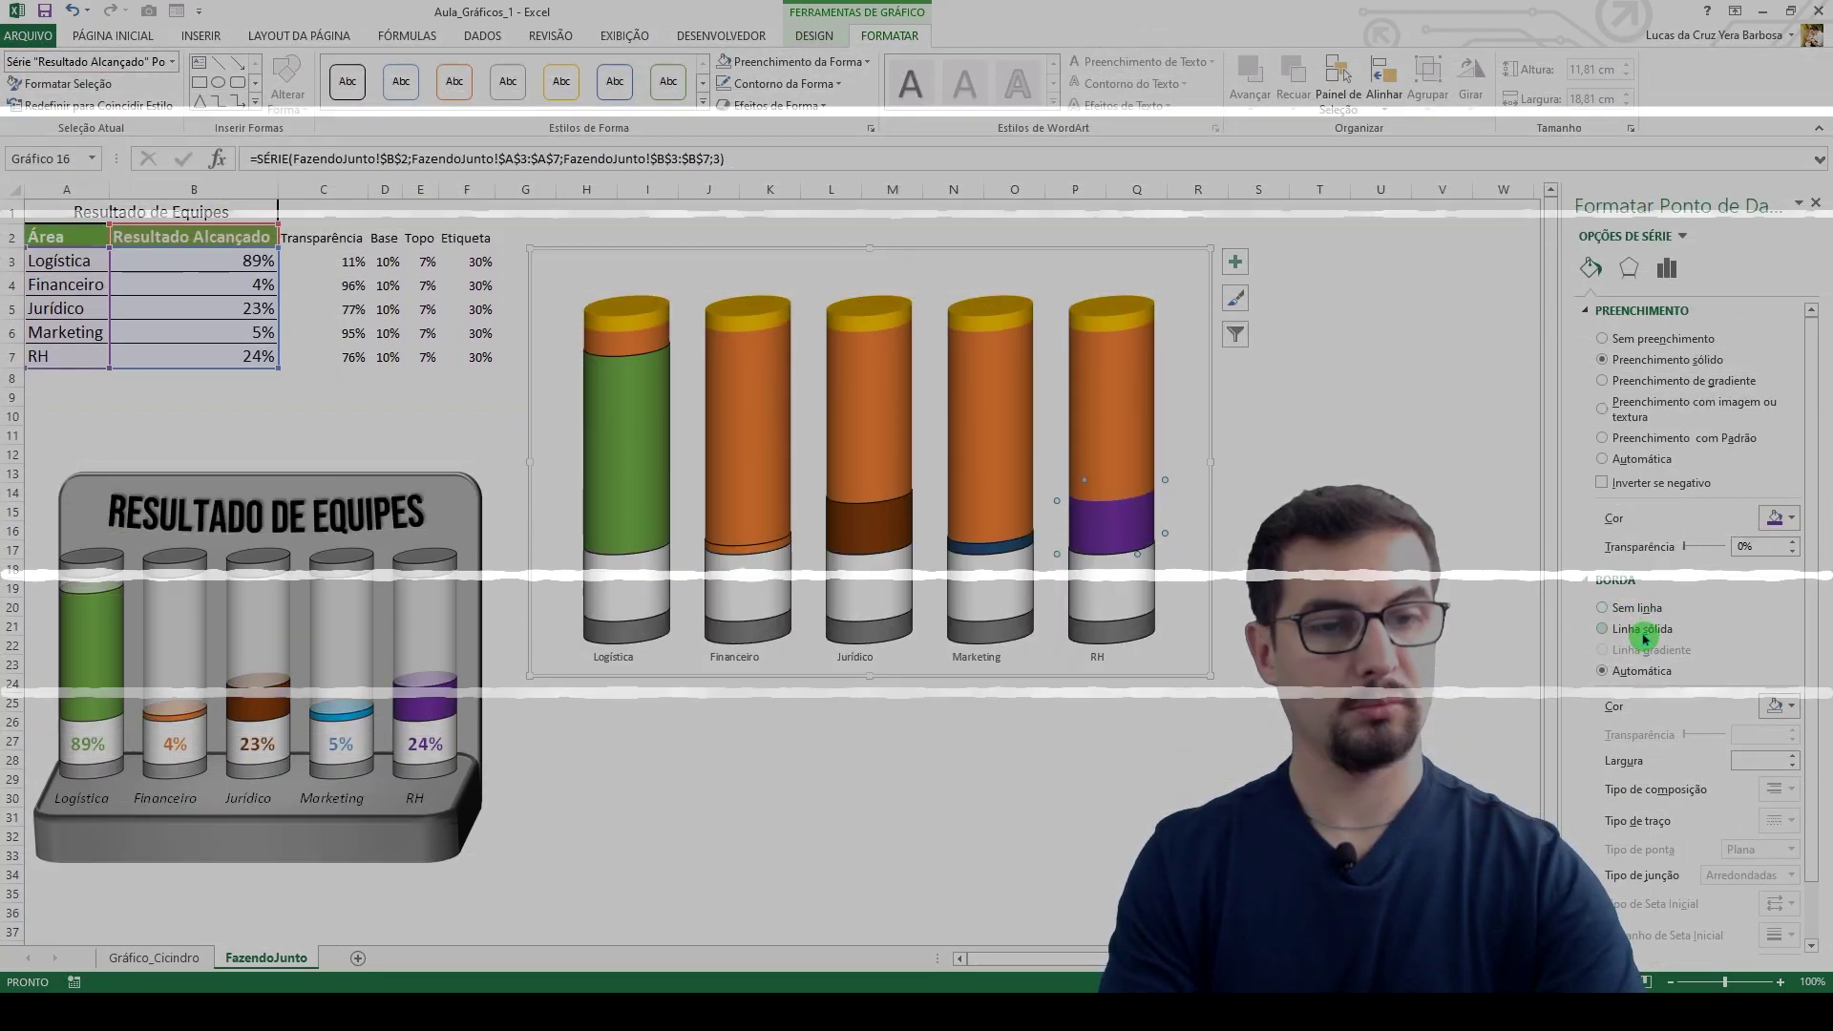
left_click(1642, 630)
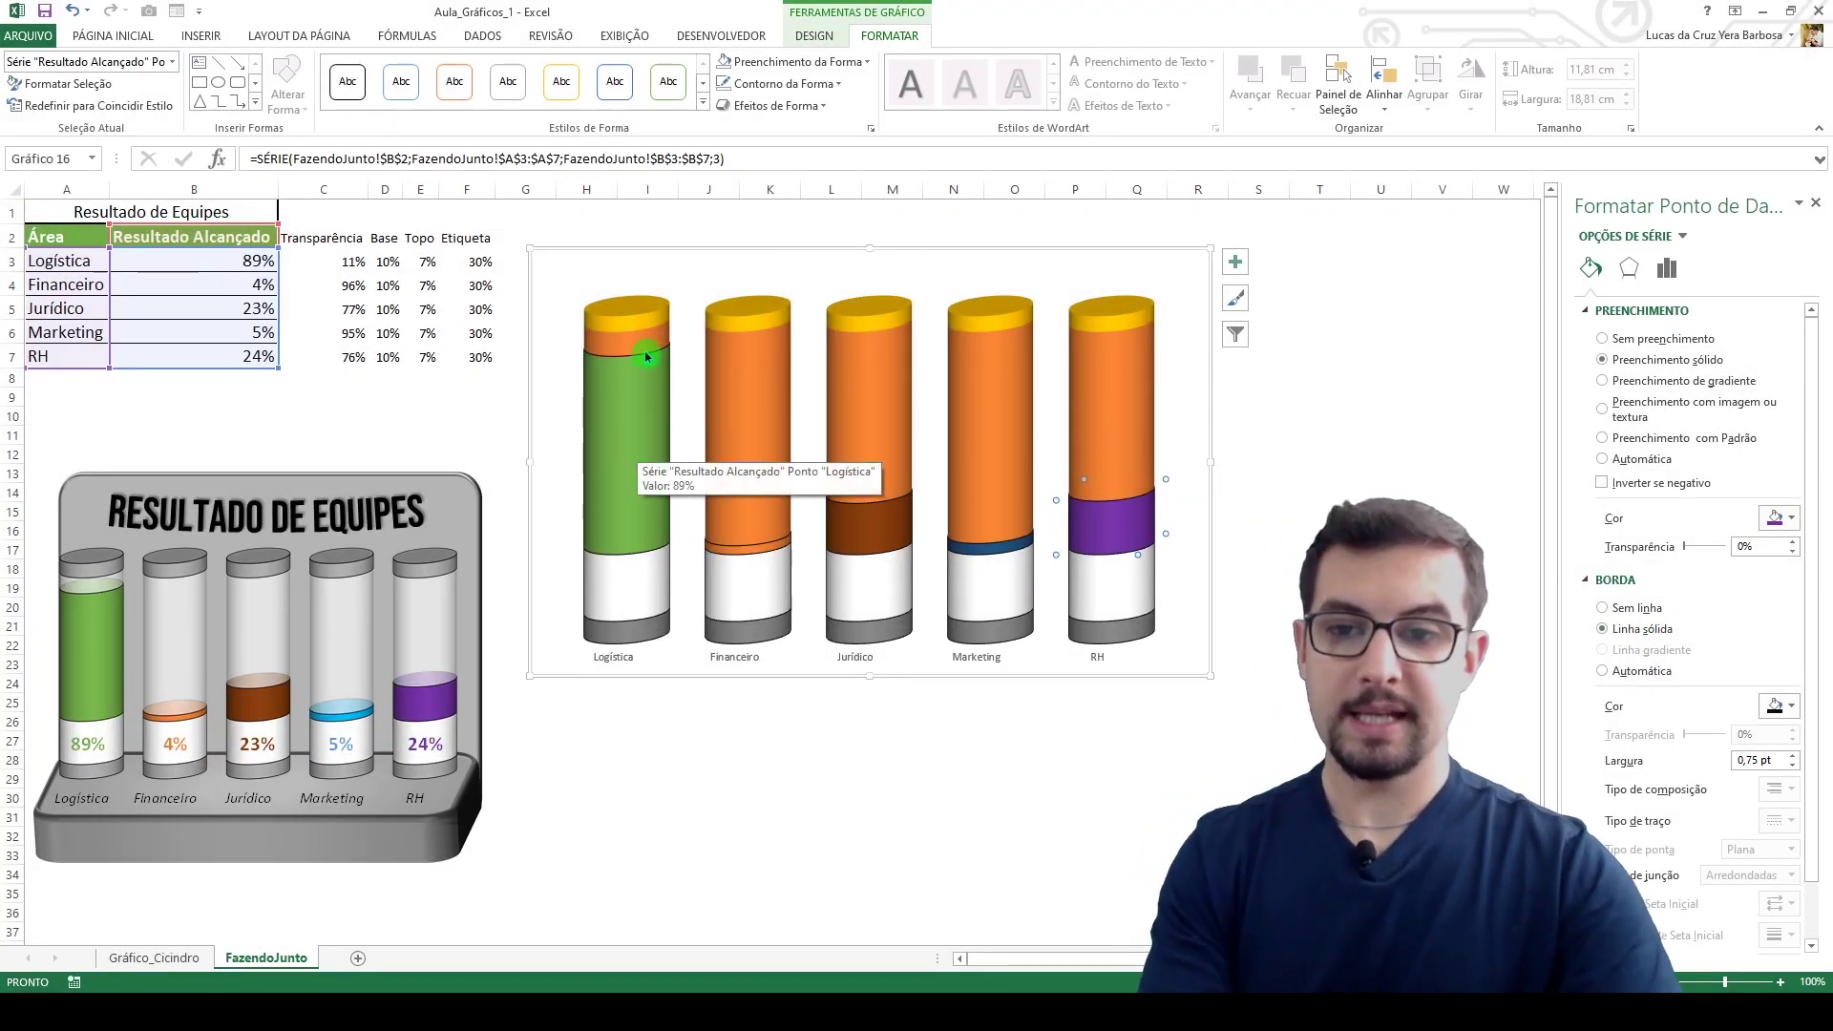
left_click(646, 350)
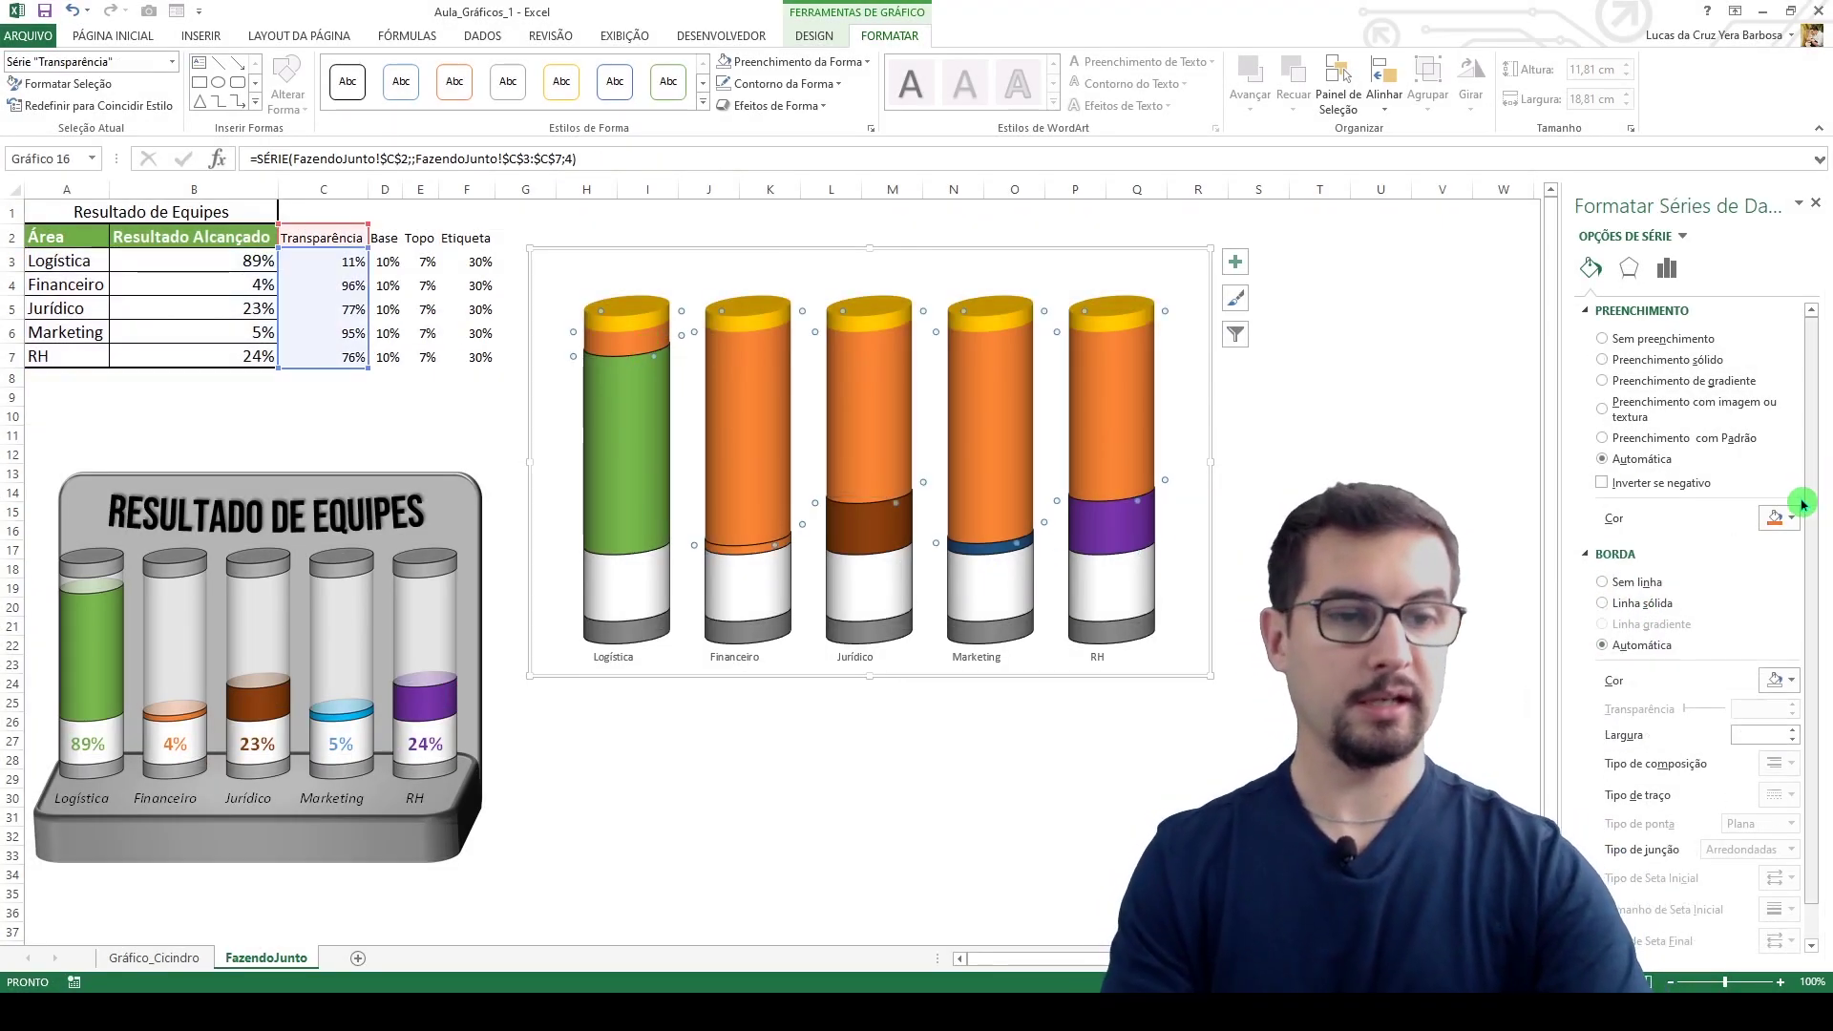
Give the Transparência upper cylinder portions a solid white fill.
left_click(1609, 360)
left_click(1785, 520)
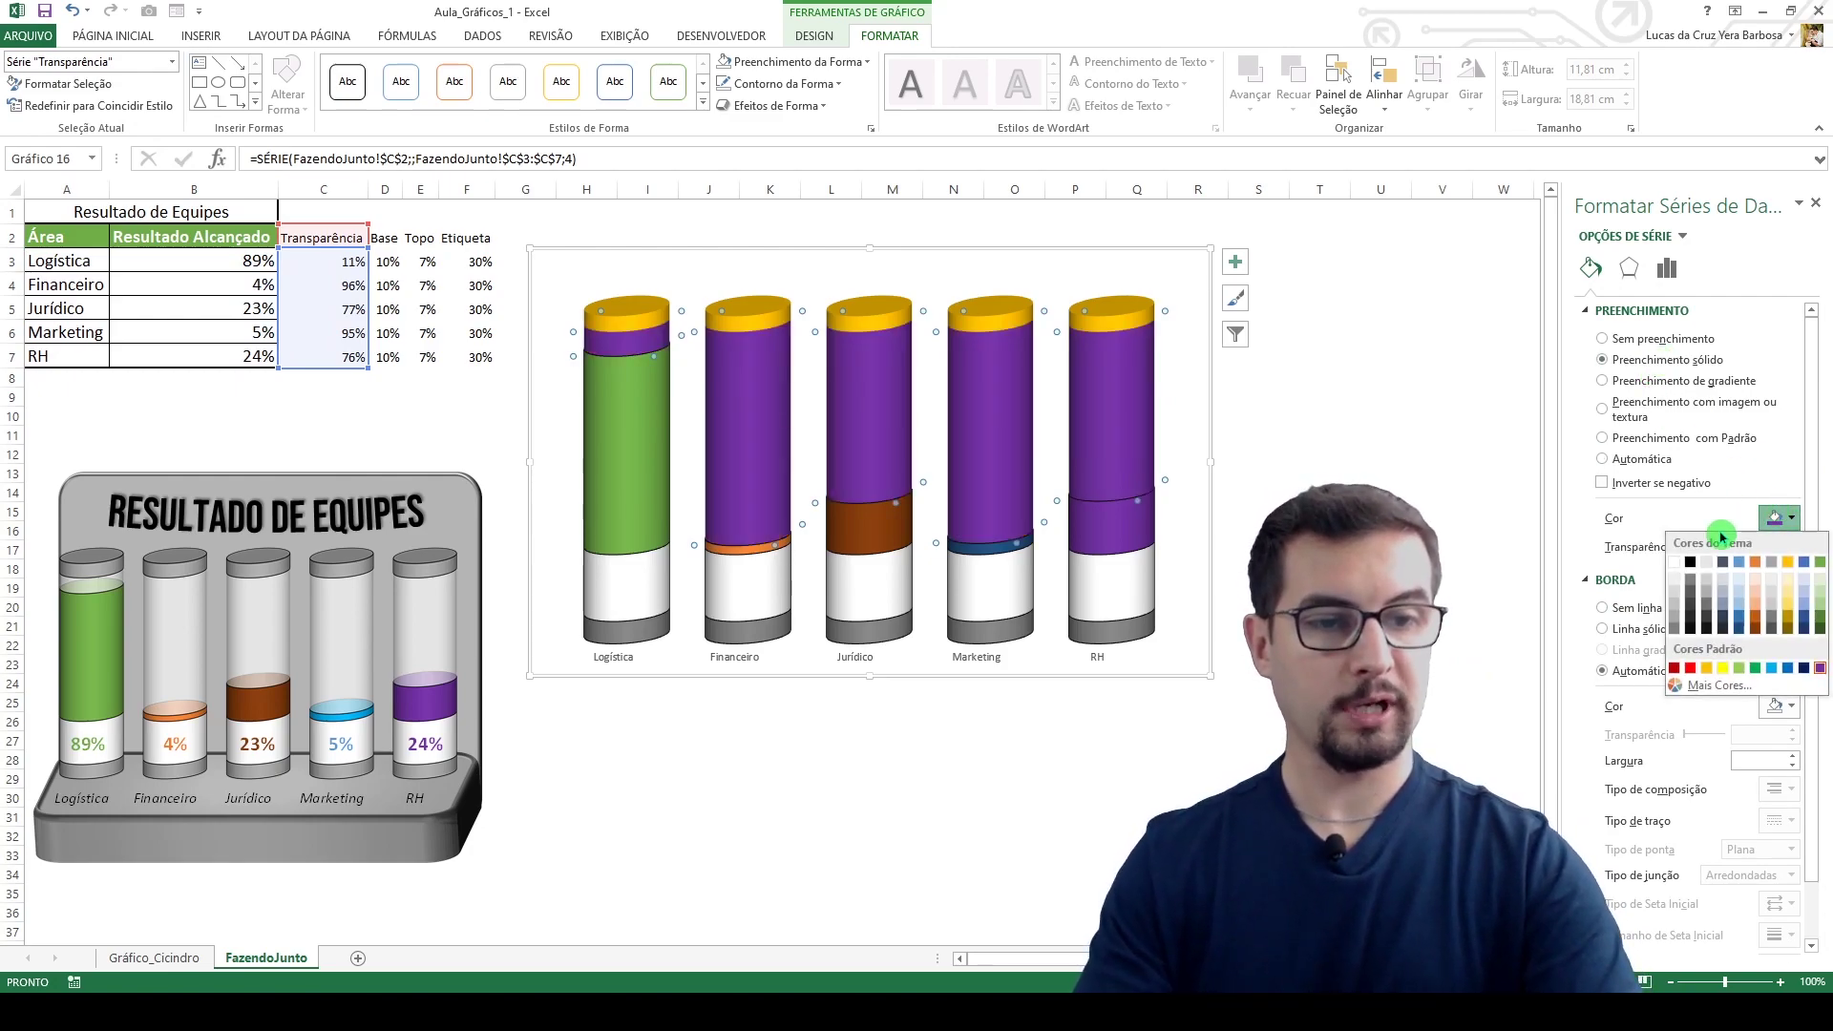
left_click(1682, 551)
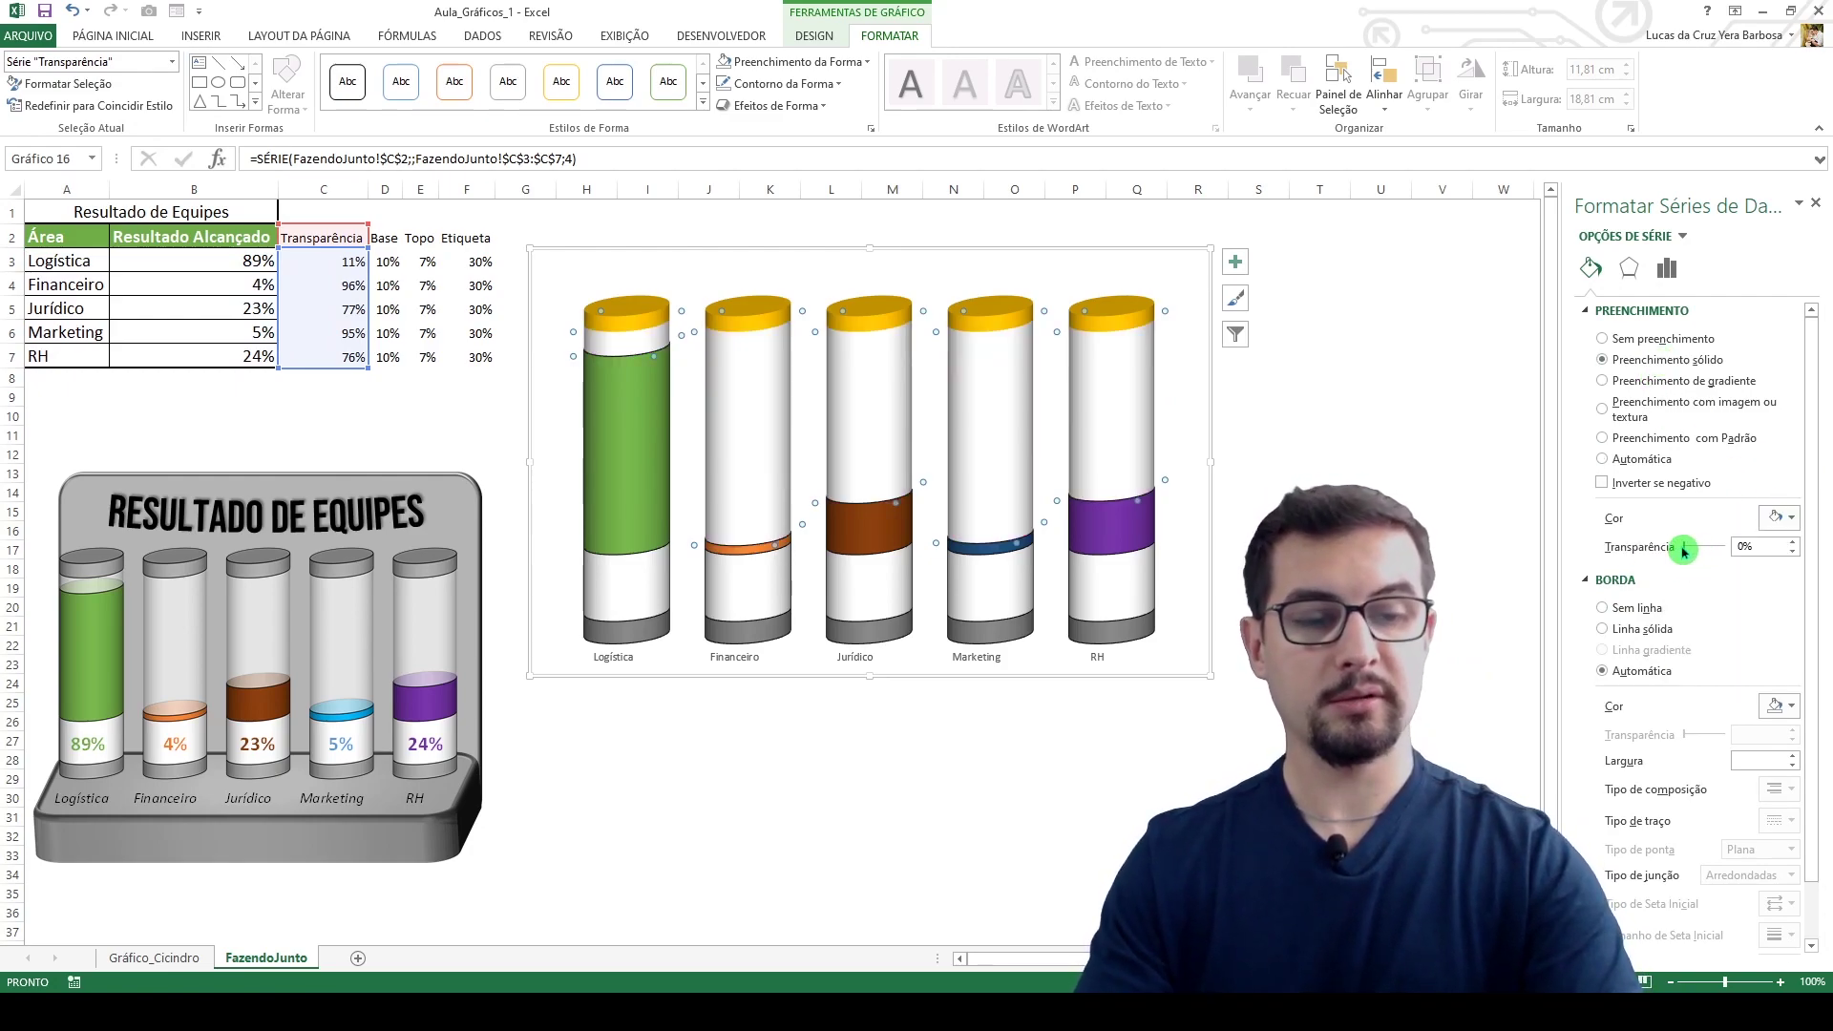
Set the white glass portions' transparency to 15%.
double_click(1747, 546)
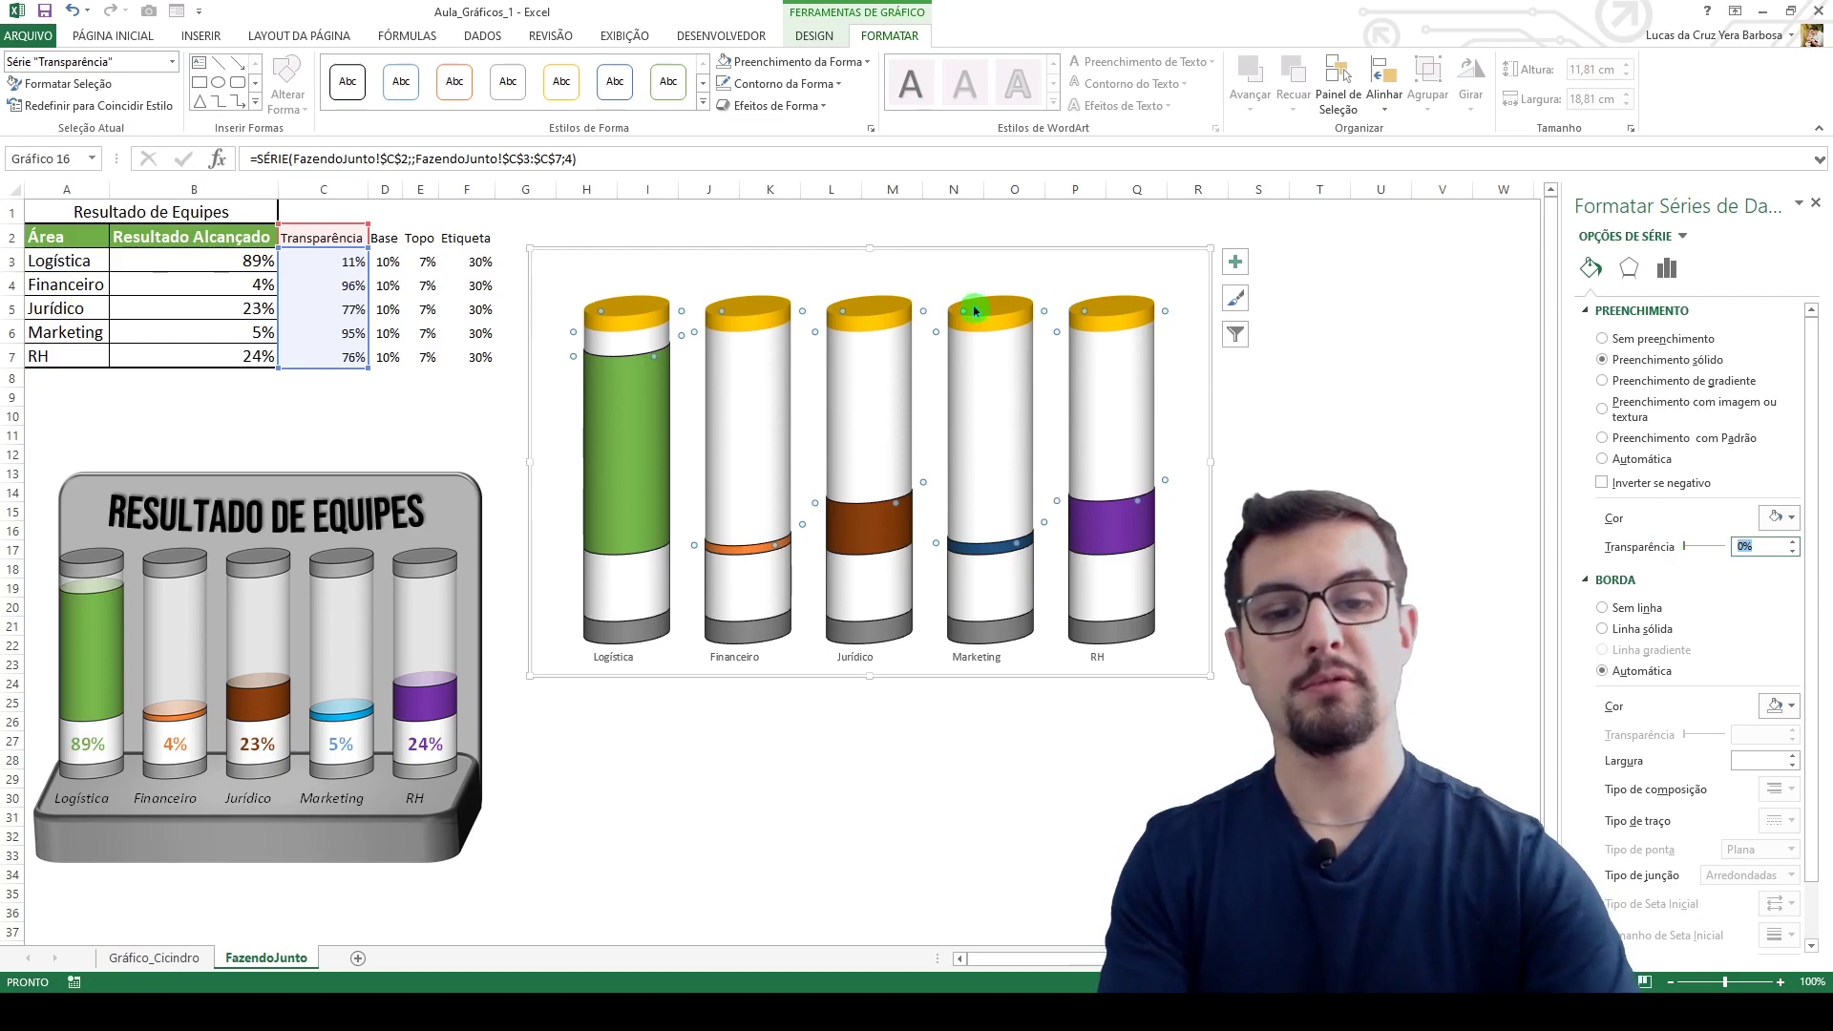
double_click(1762, 548)
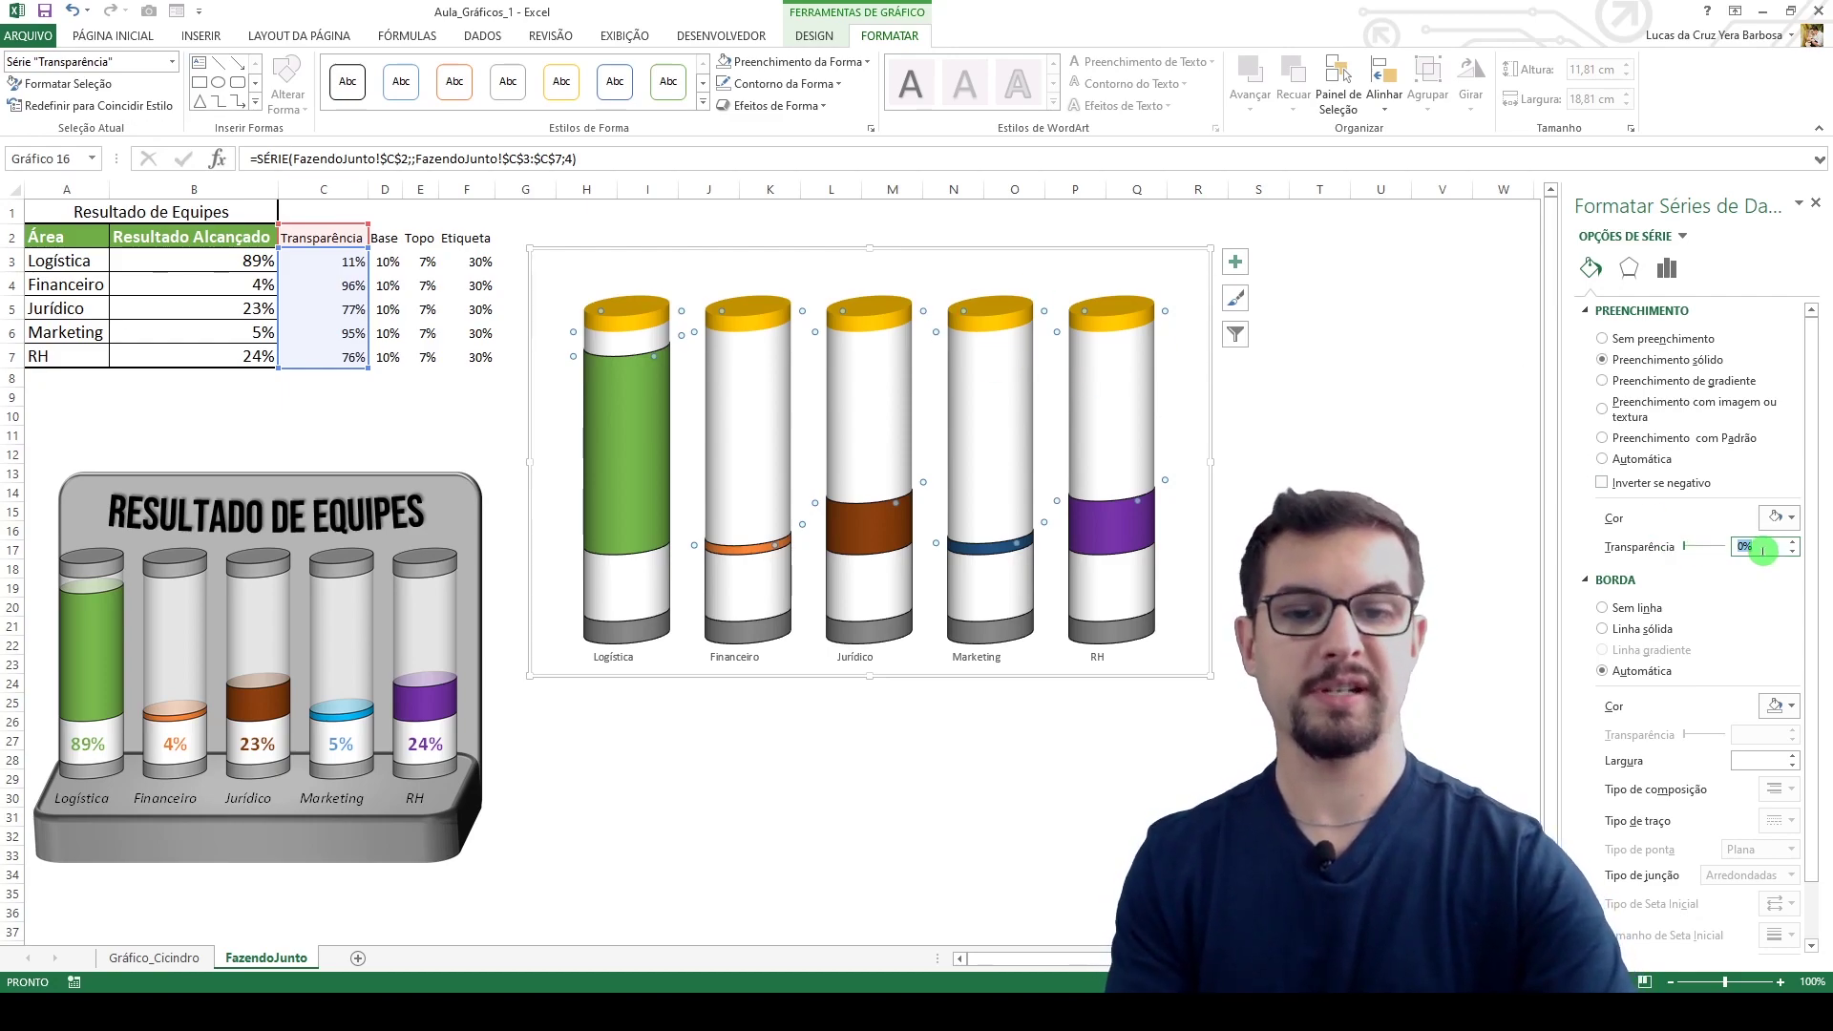
type("100")
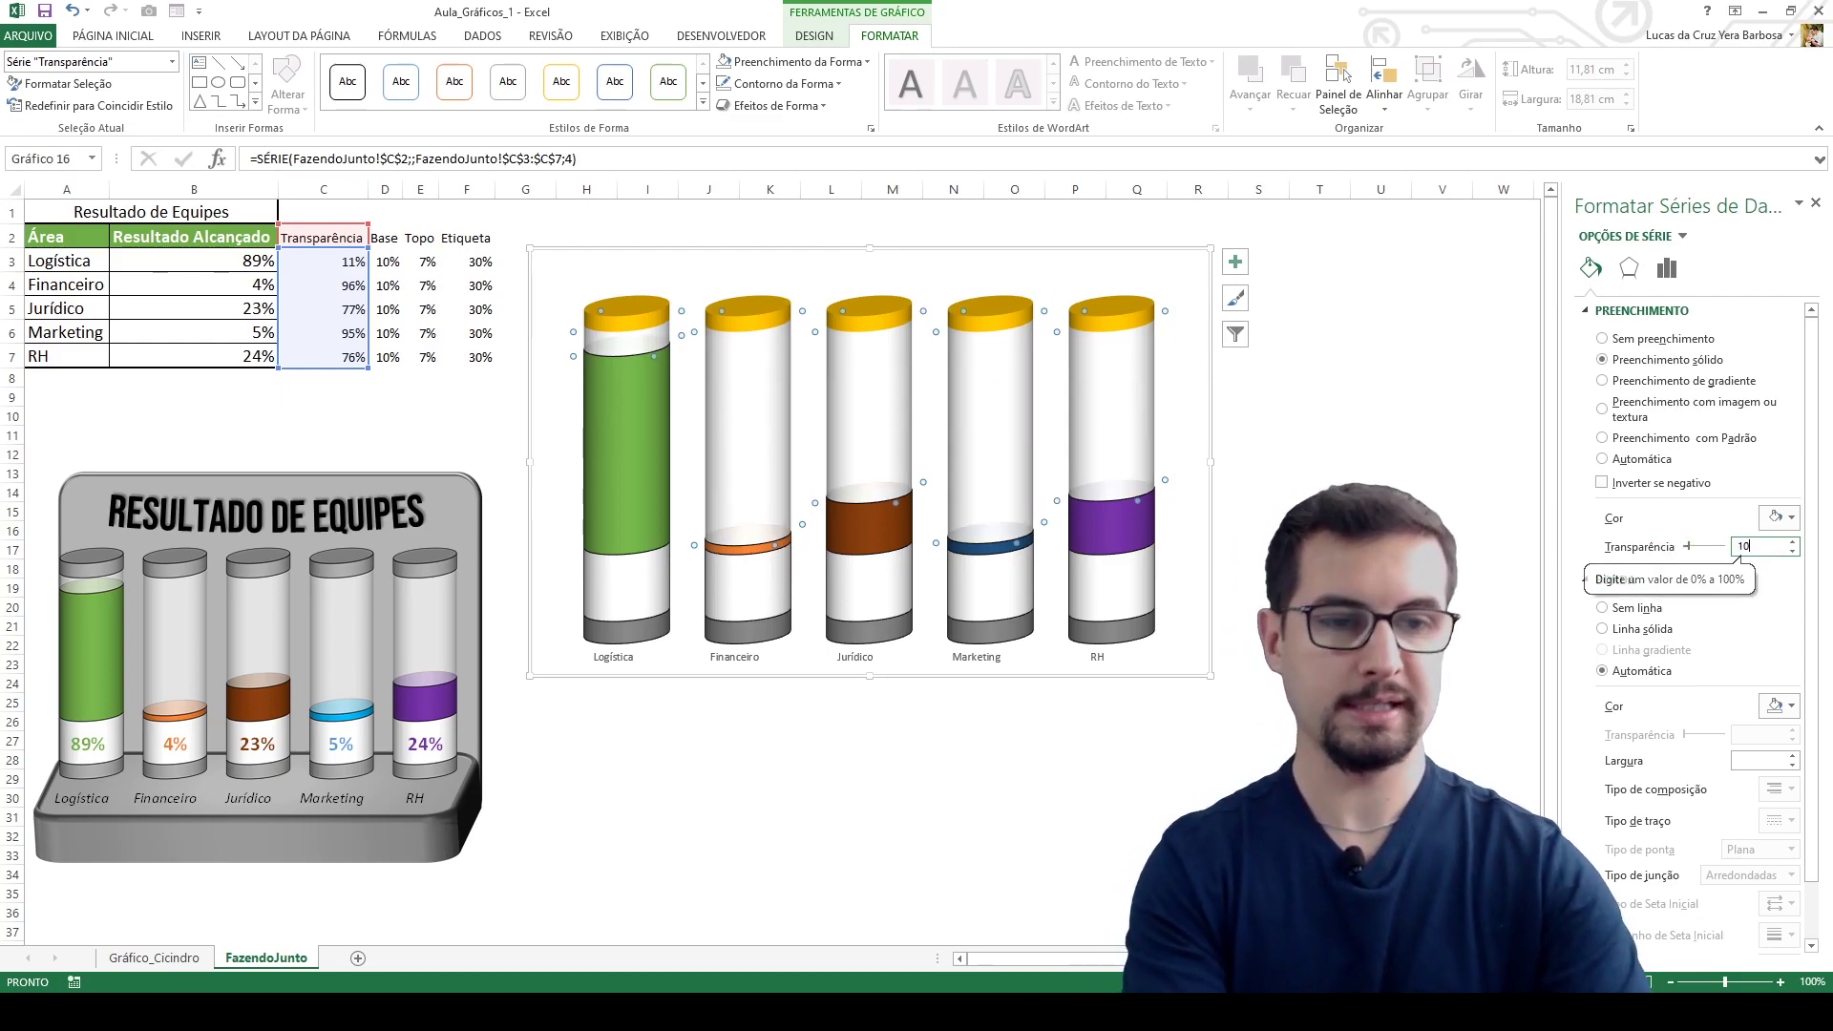
double_click(1756, 547)
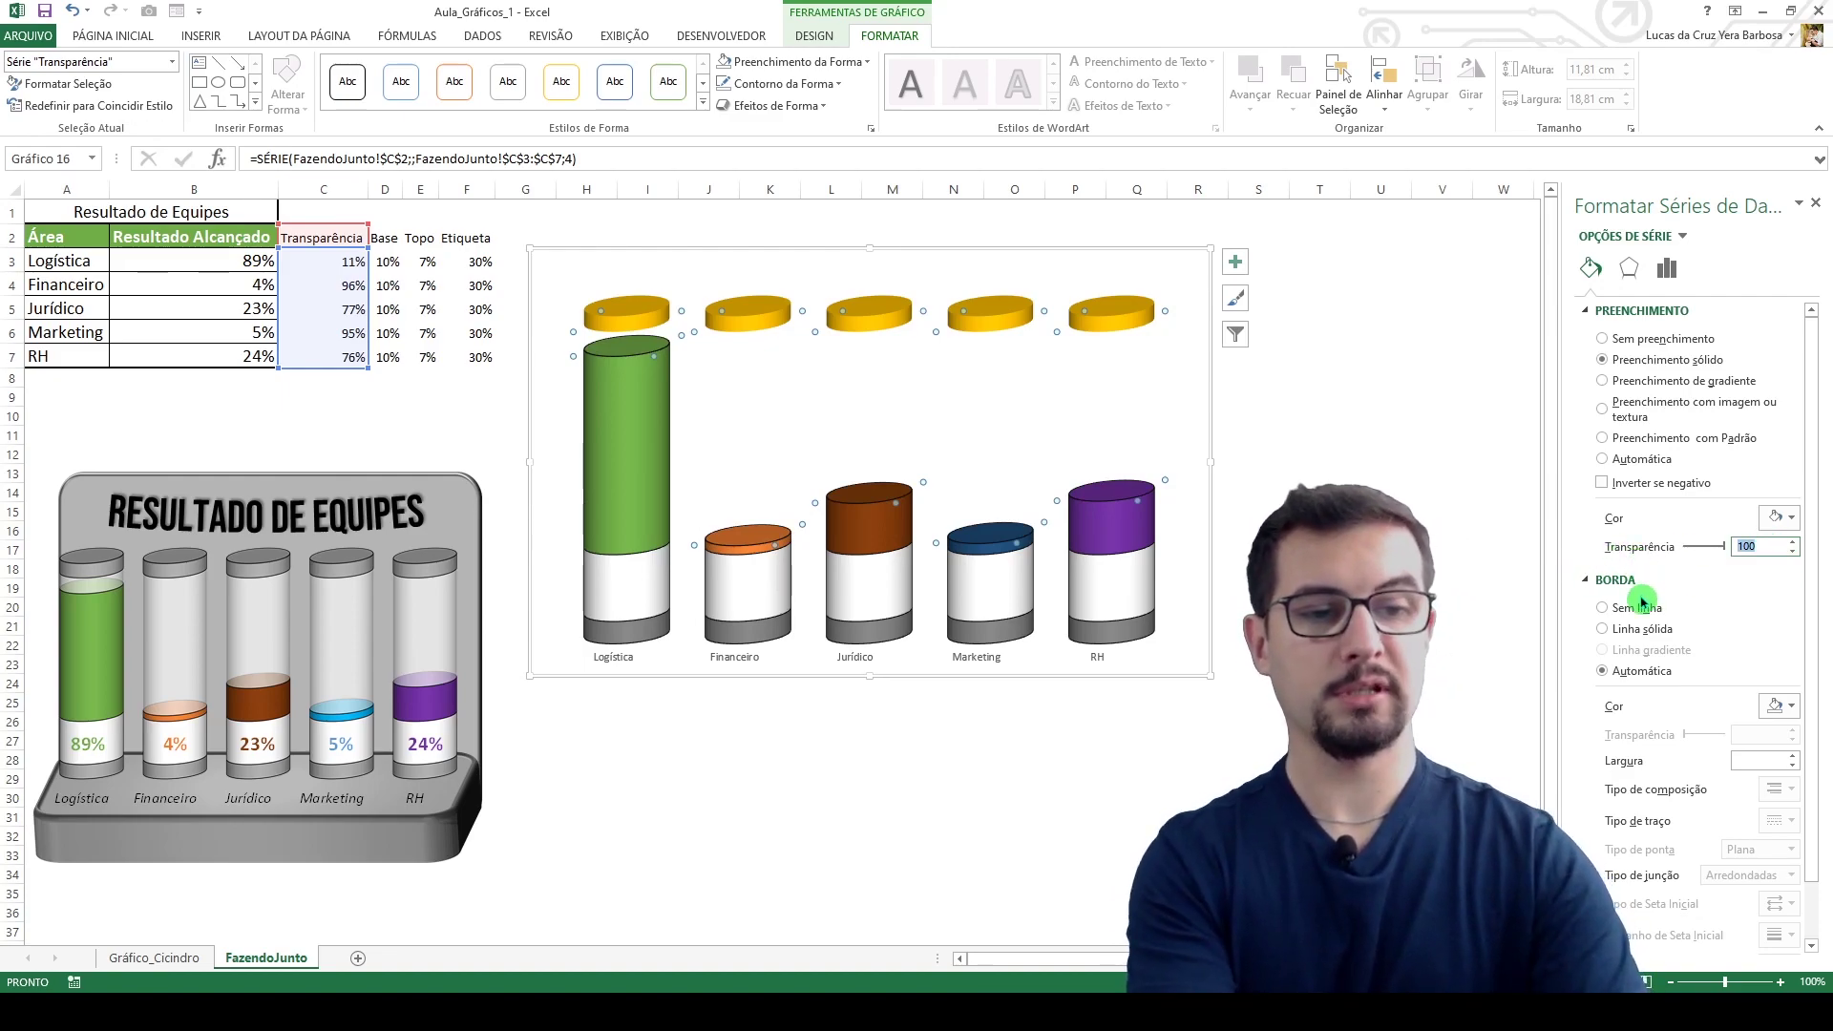
type("20")
double_click(1749, 546)
type("30")
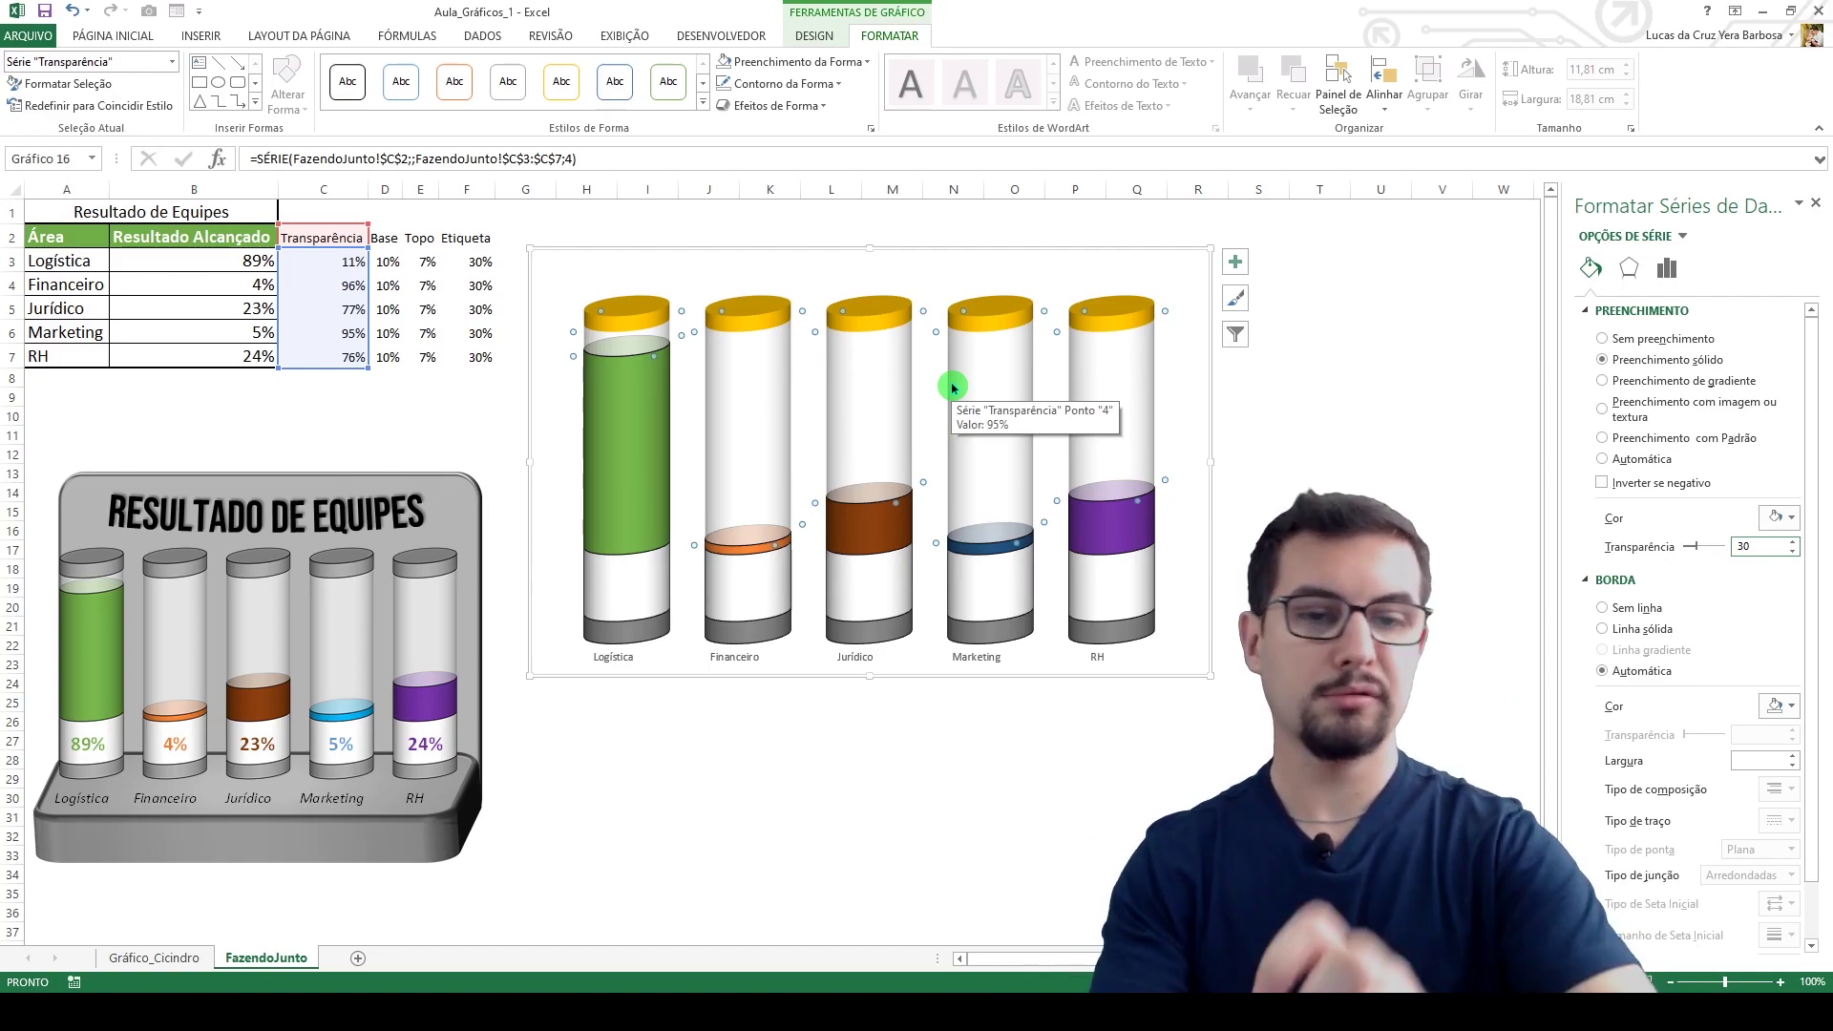
double_click(1774, 546)
left_click_drag(1656, 549, 1688, 546)
left_click(1745, 546)
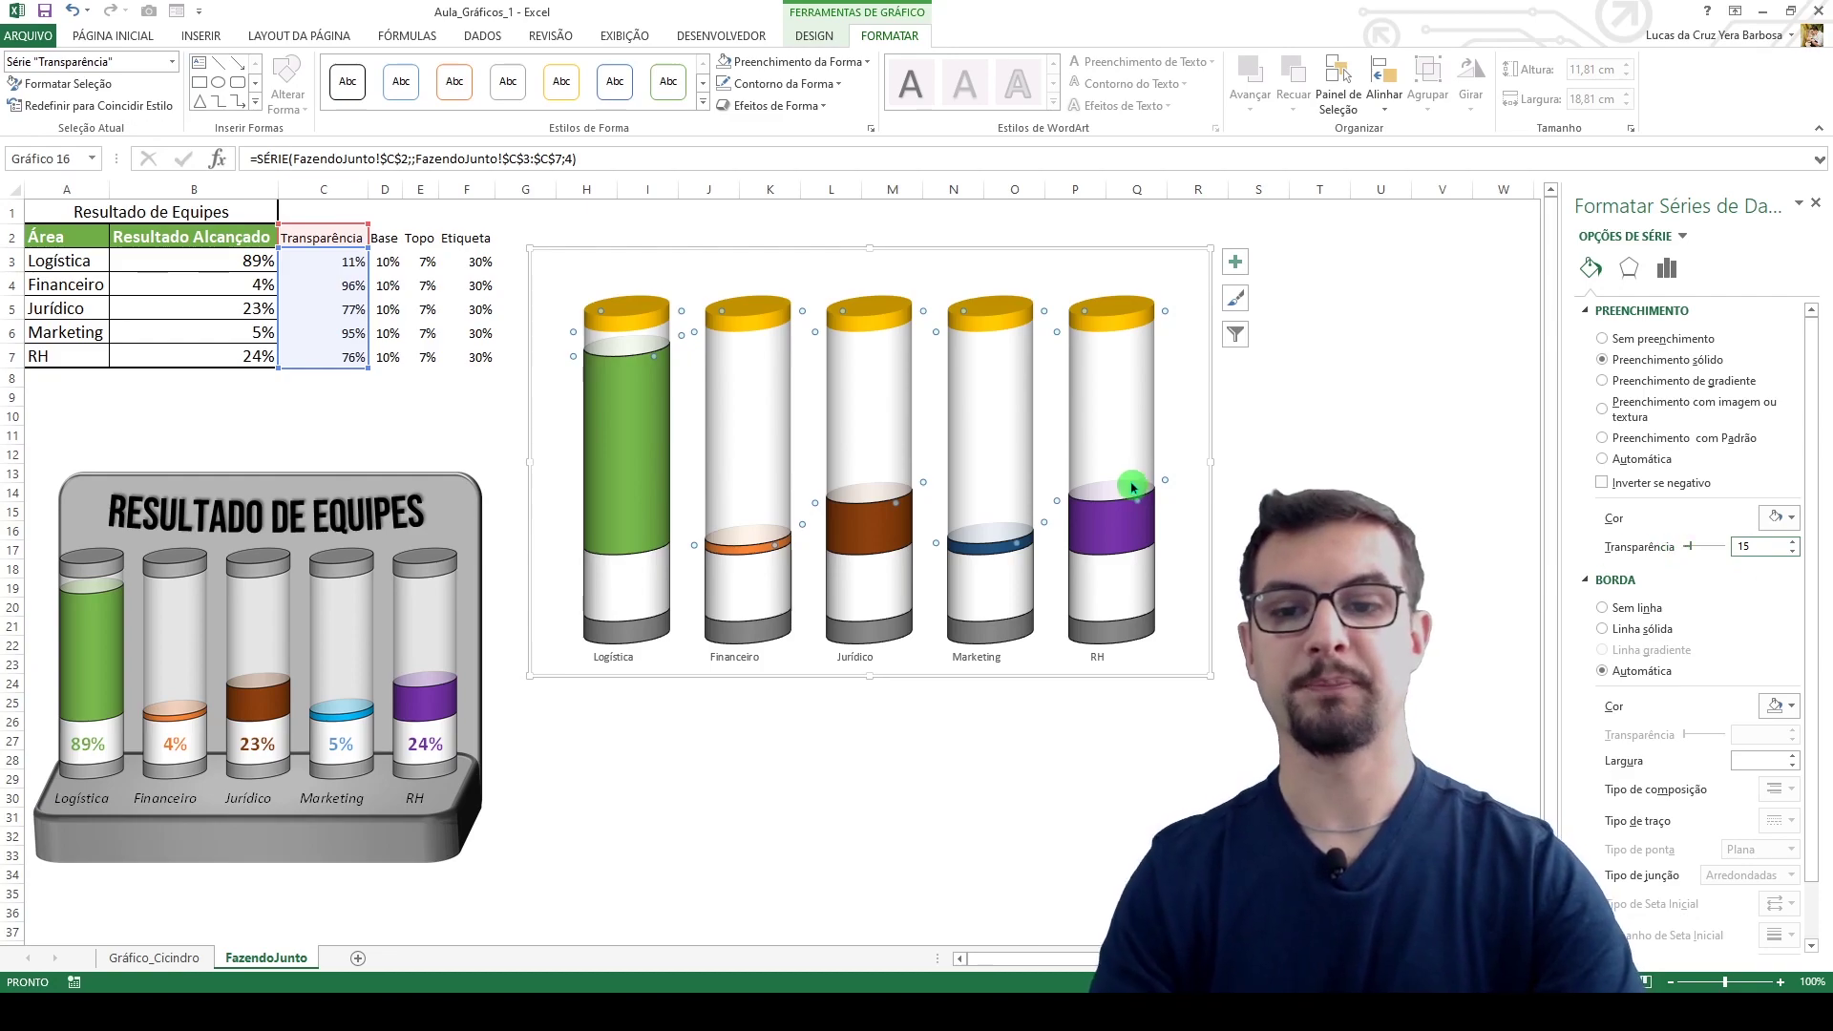
Give the yellow Topo cap series a solid dark grey fill.
left_click(649, 318)
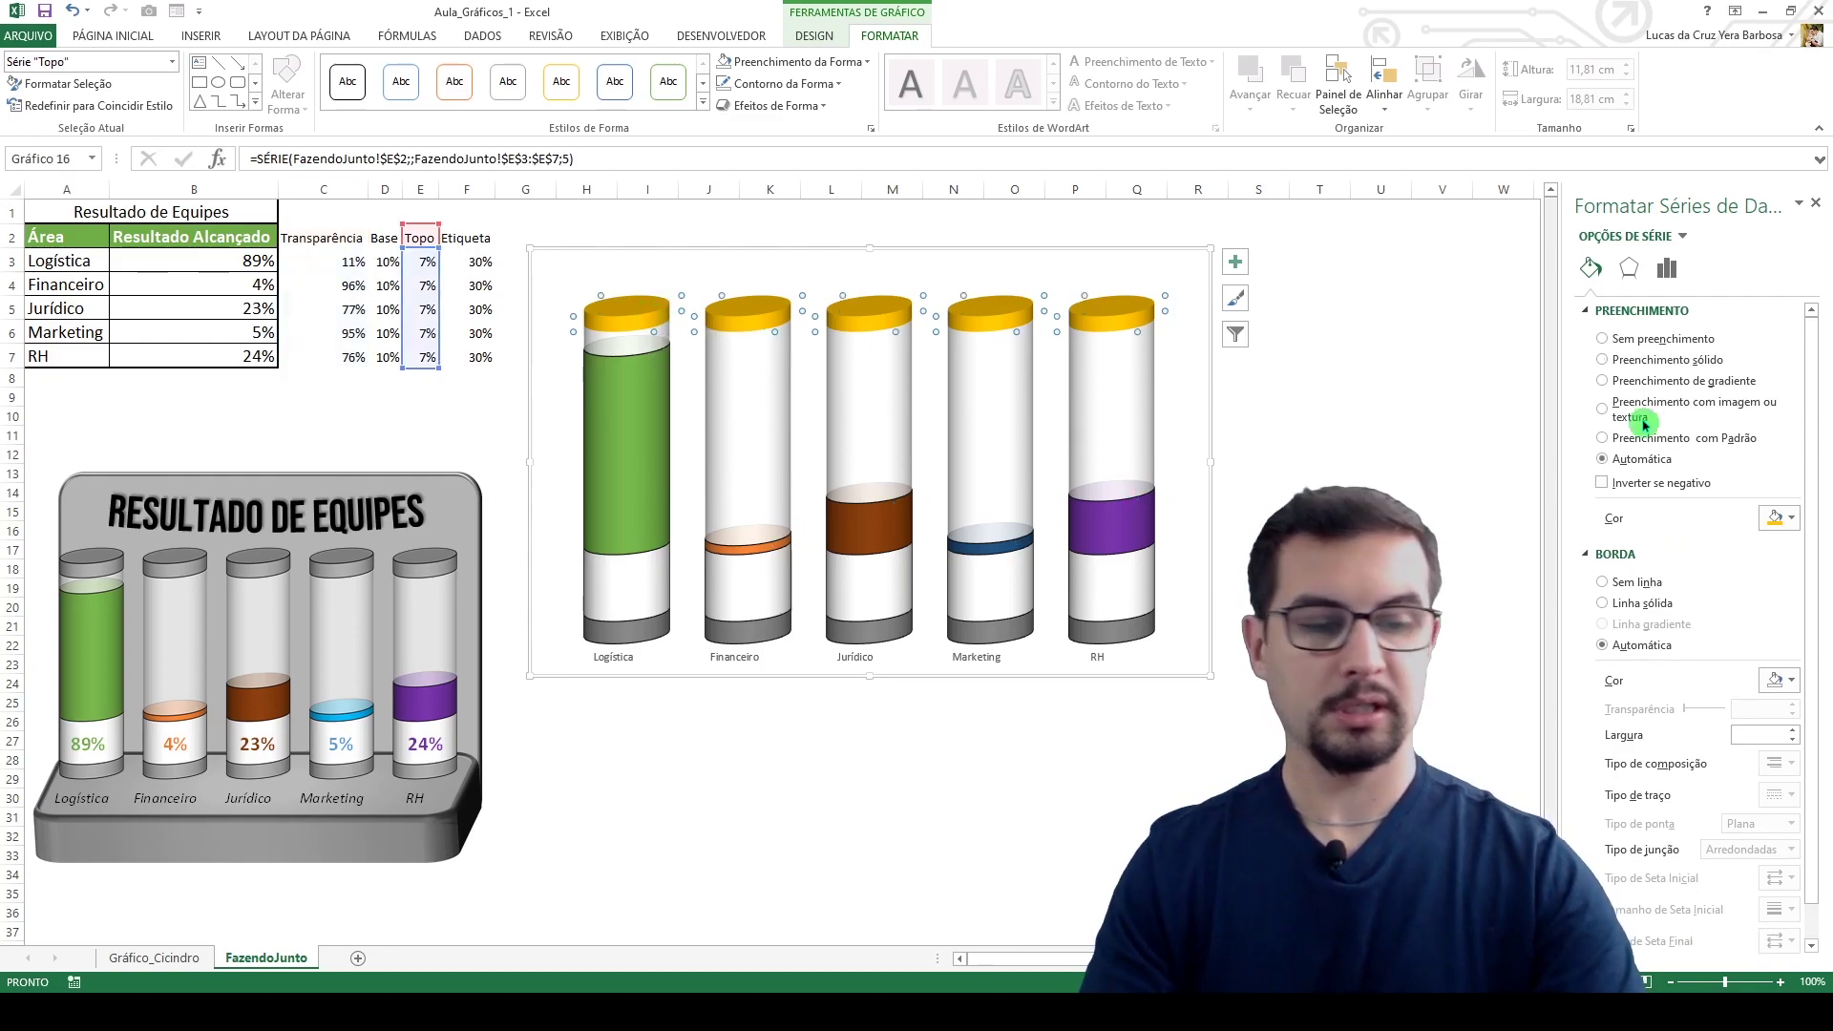
left_click(1660, 362)
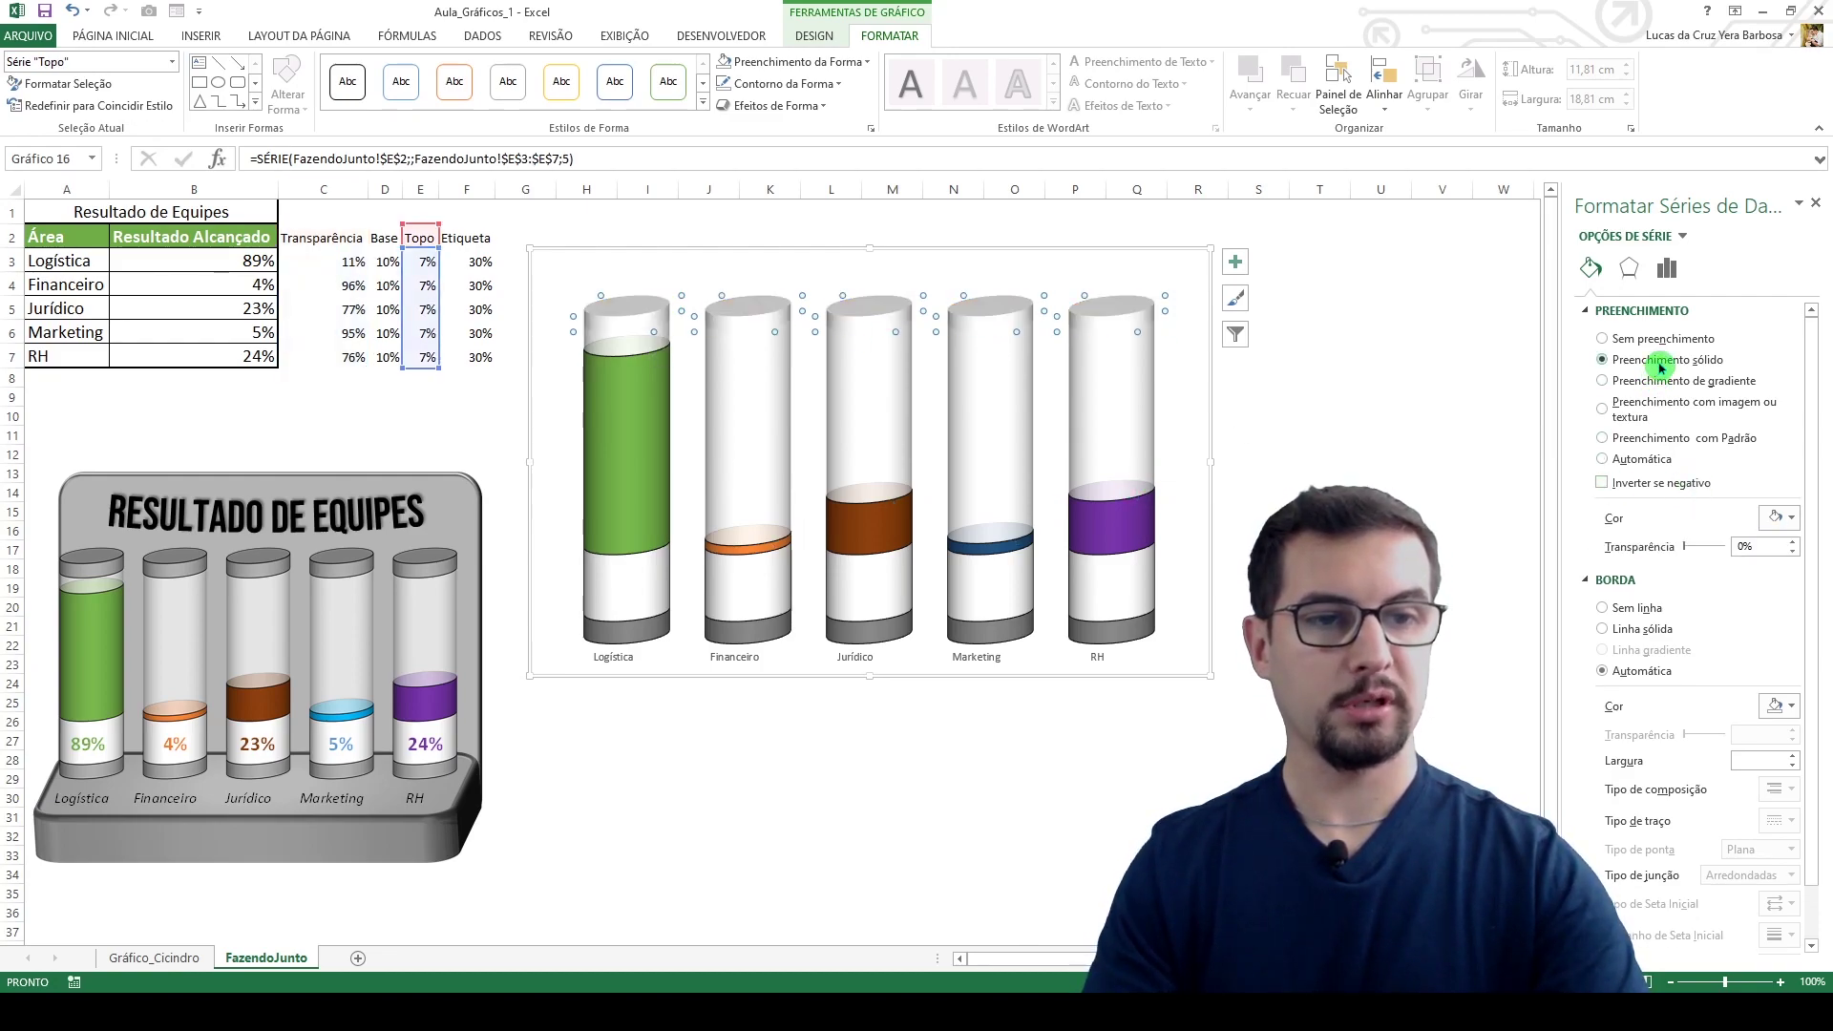
left_click(1779, 705)
left_click(1778, 706)
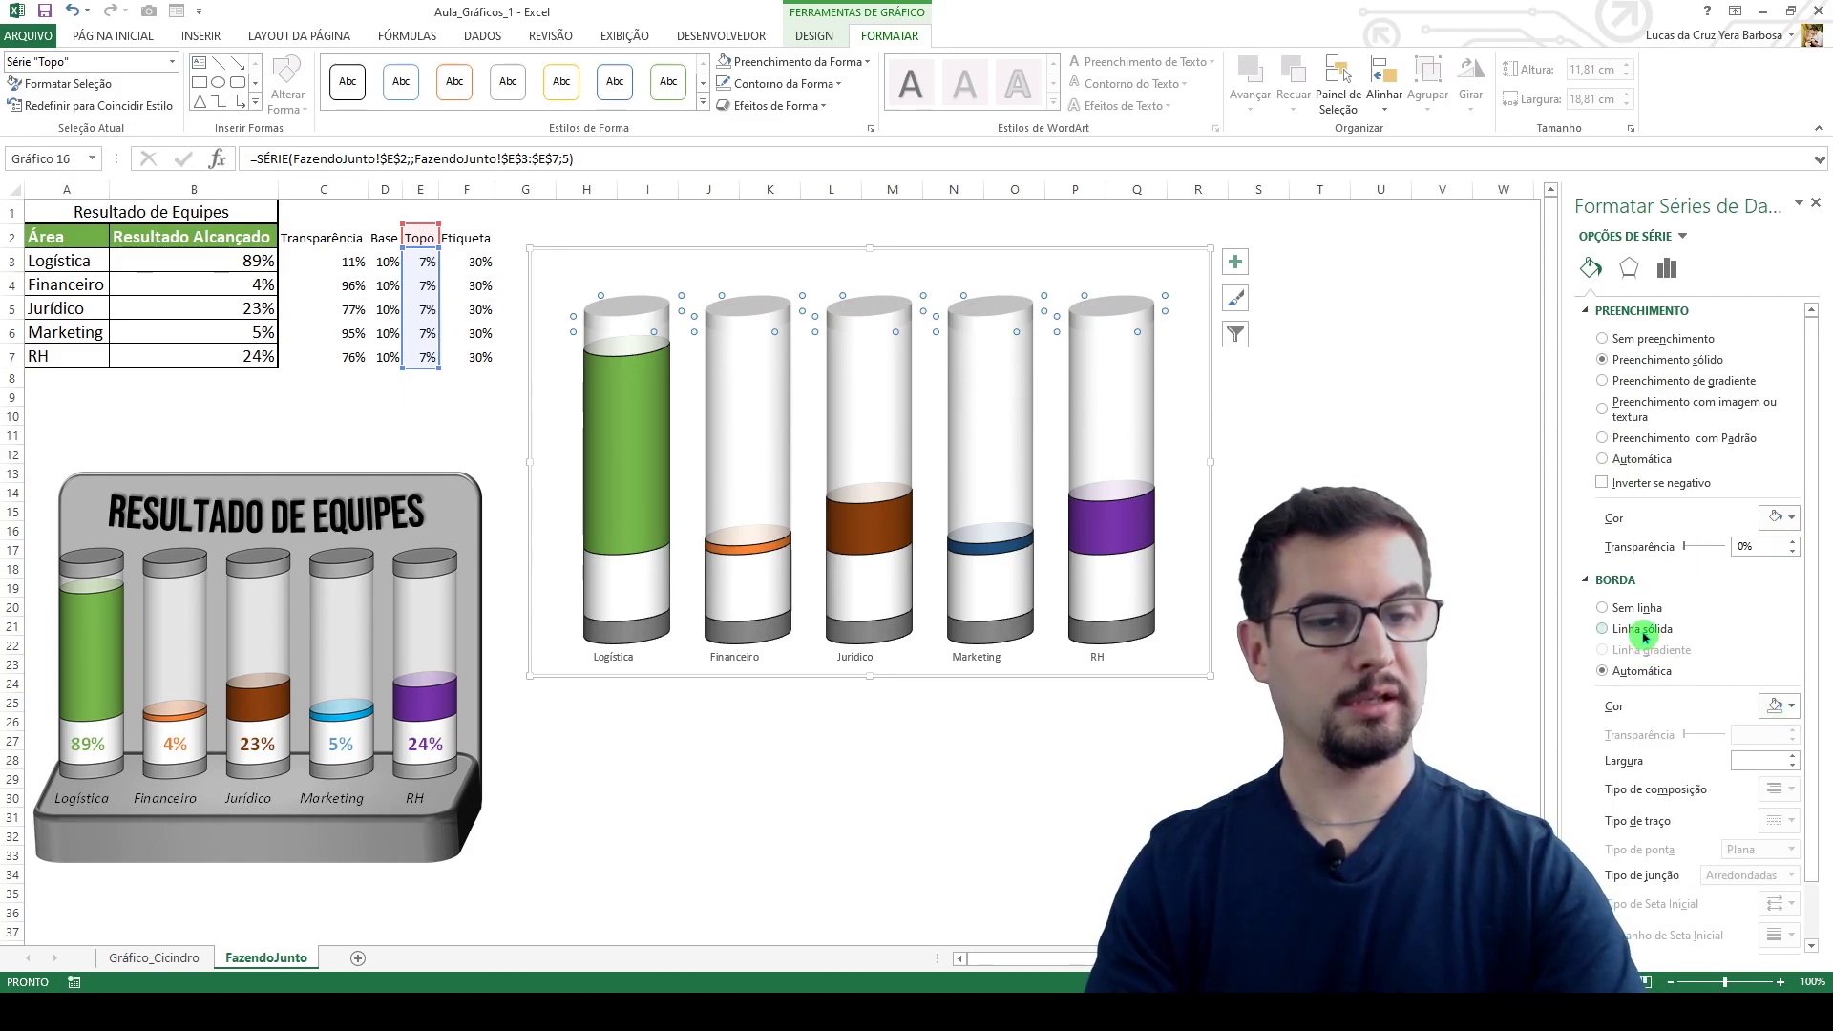
left_click(1780, 517)
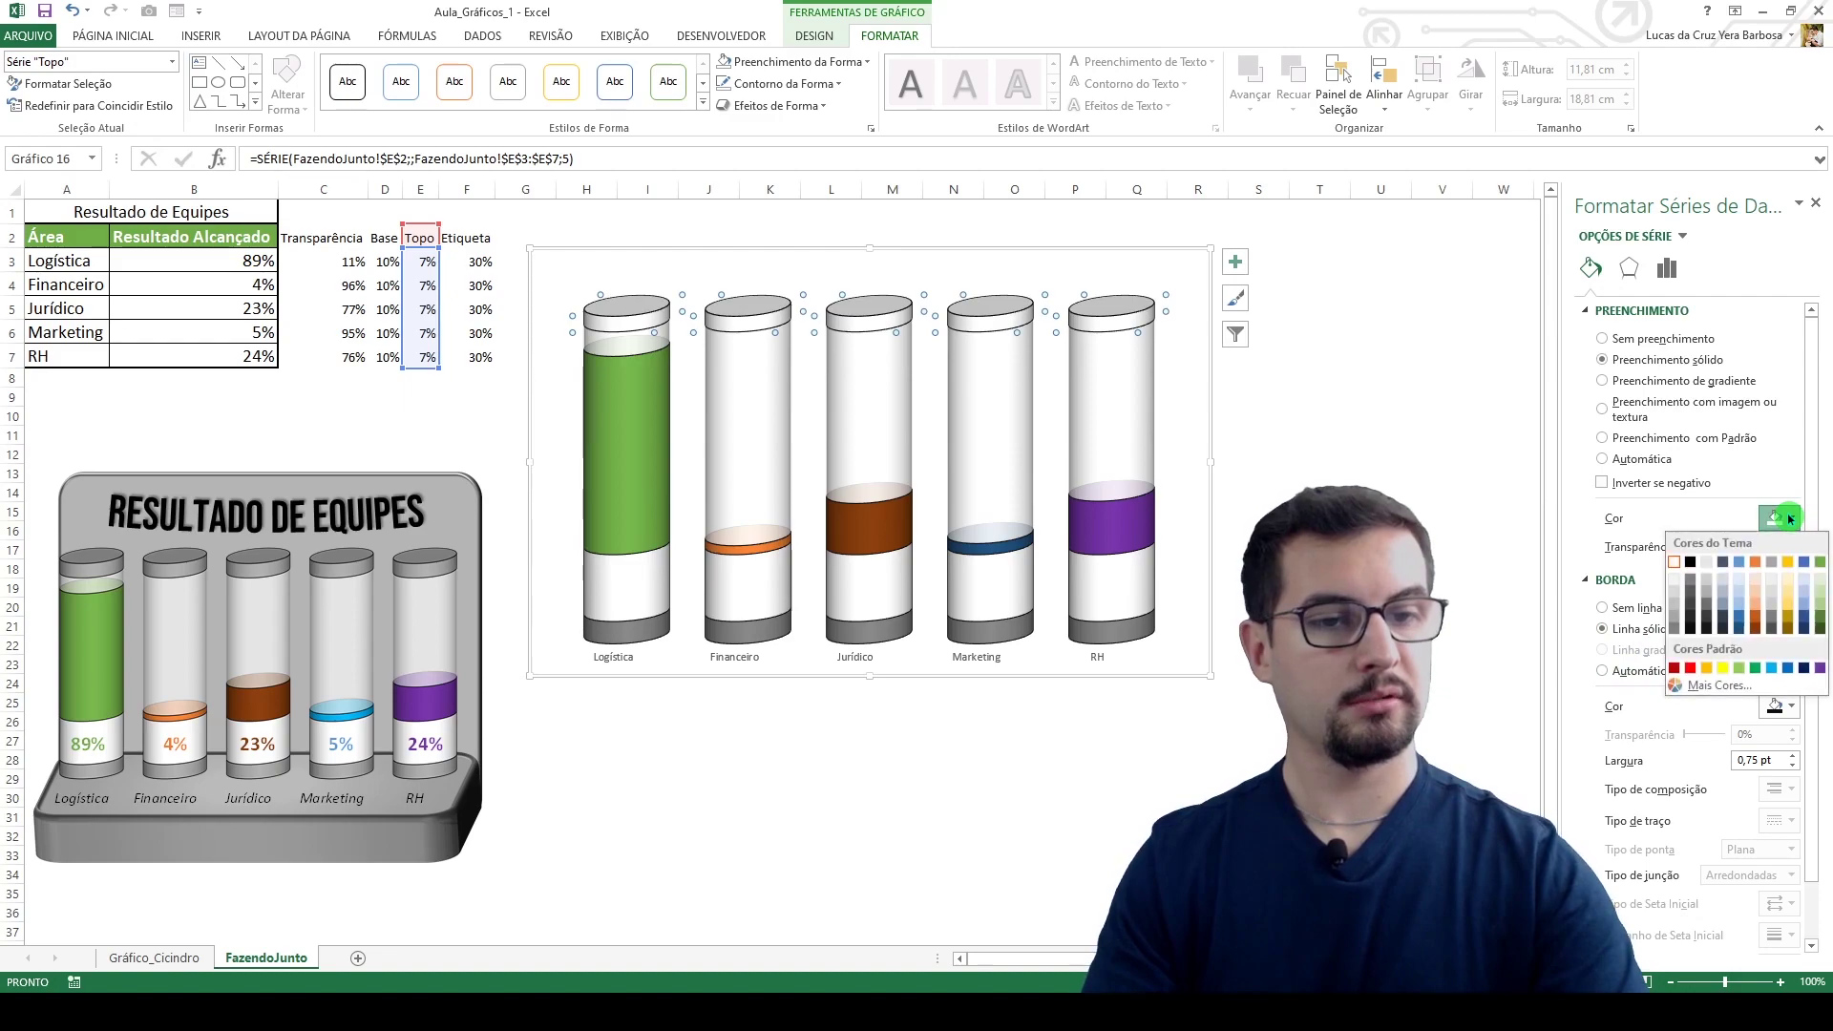
left_click(1676, 629)
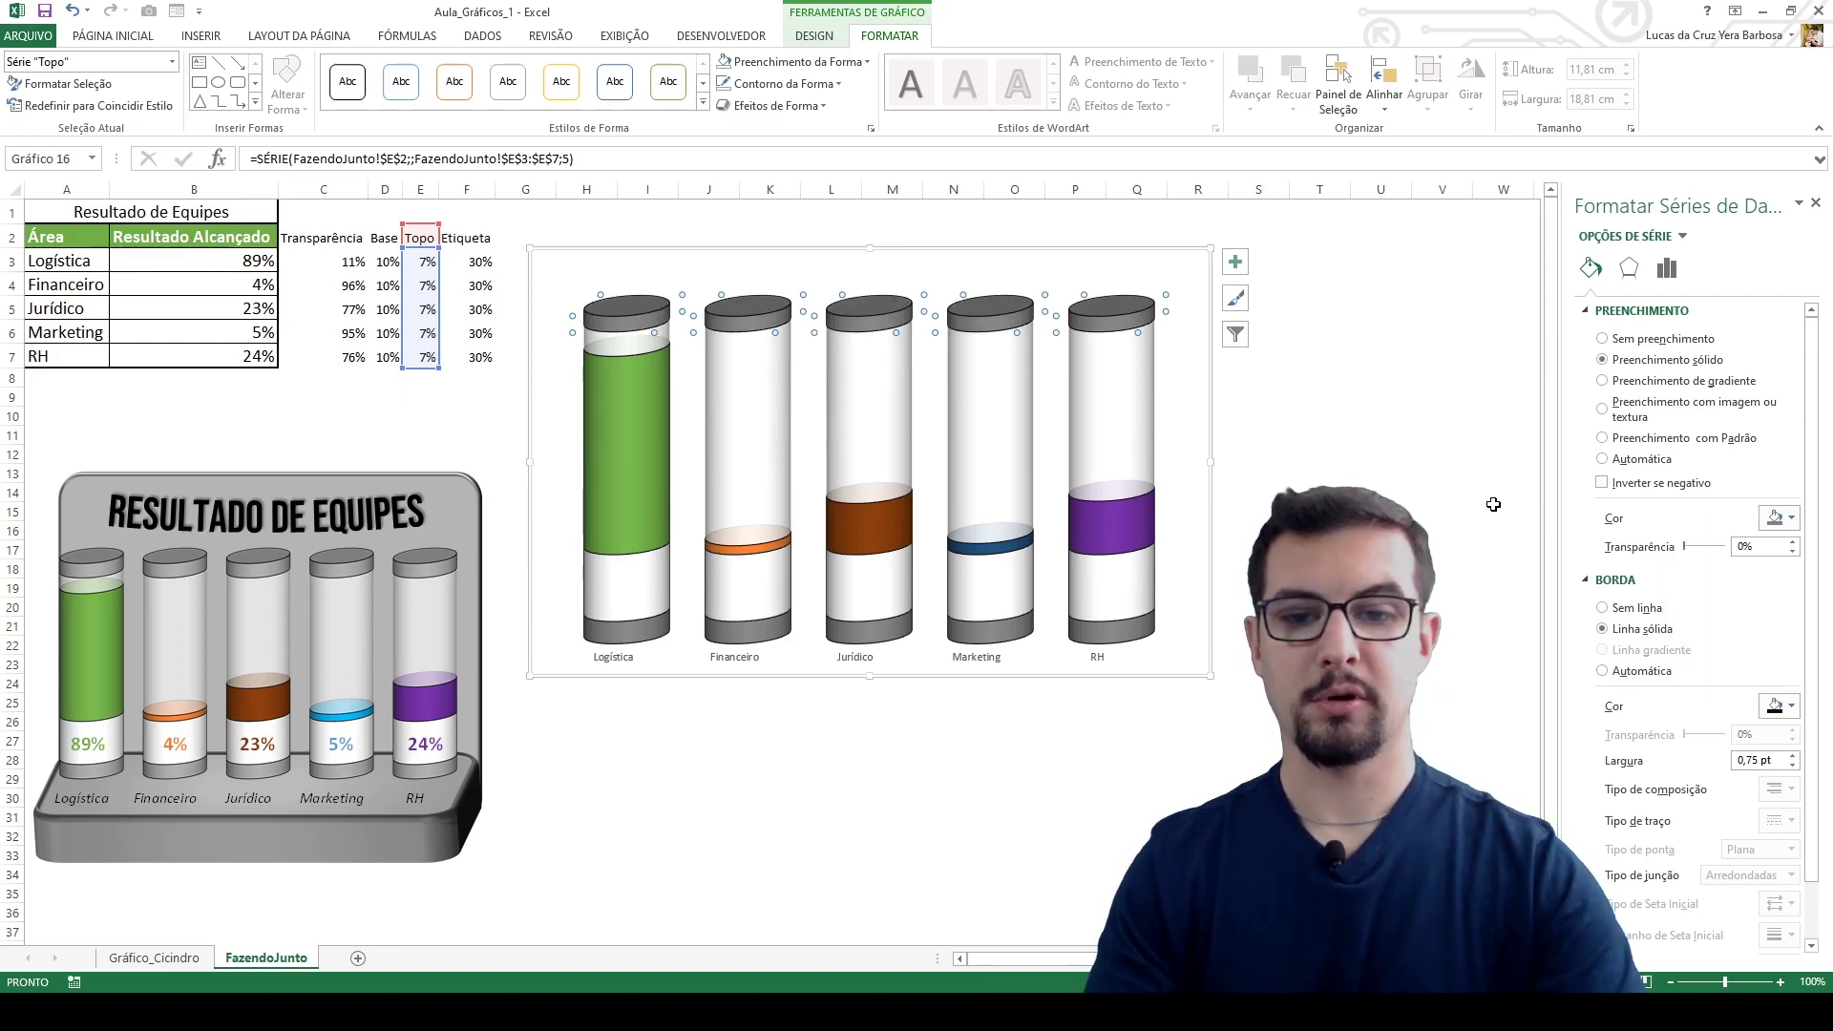
left_click(1463, 493)
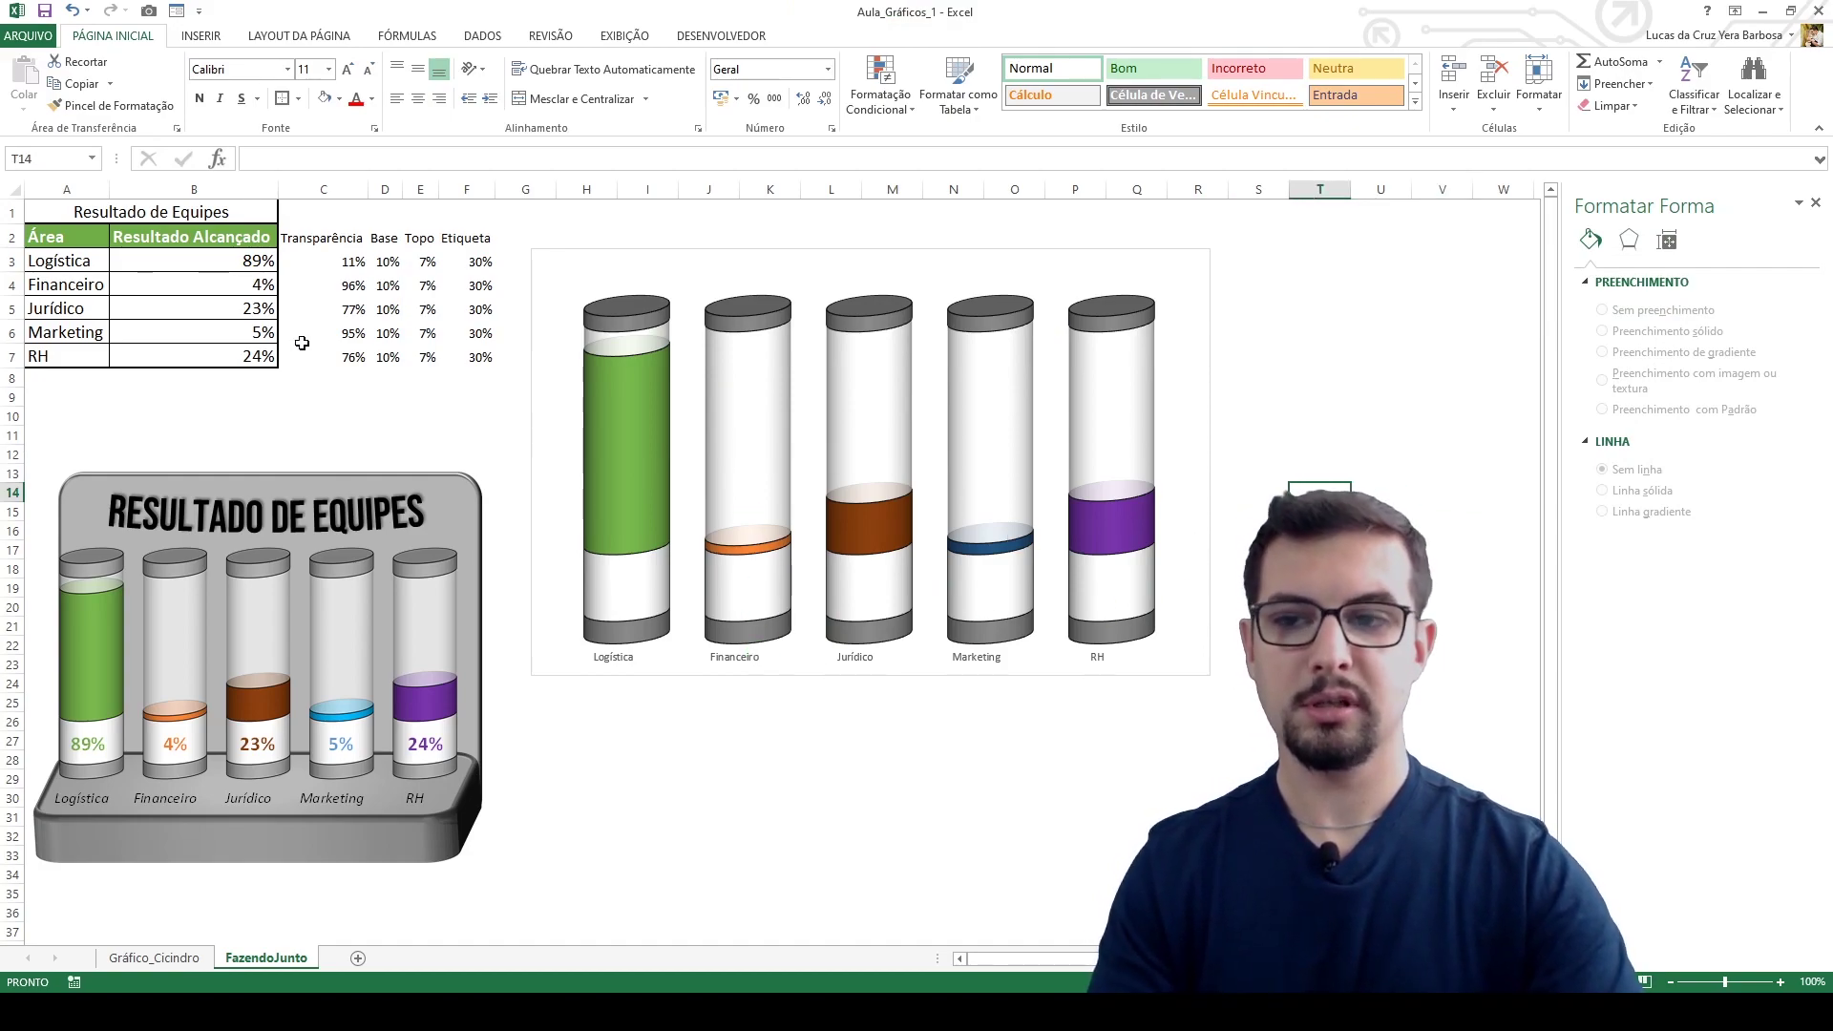
Enter results 50%, 25%, 15% and 30% in B3, B4, B6 and B7.
left_click(246, 260)
type("50")
key("Return")
type("25")
key("Return")
key("Return")
type("15")
key("Return")
type("30")
key("Return")
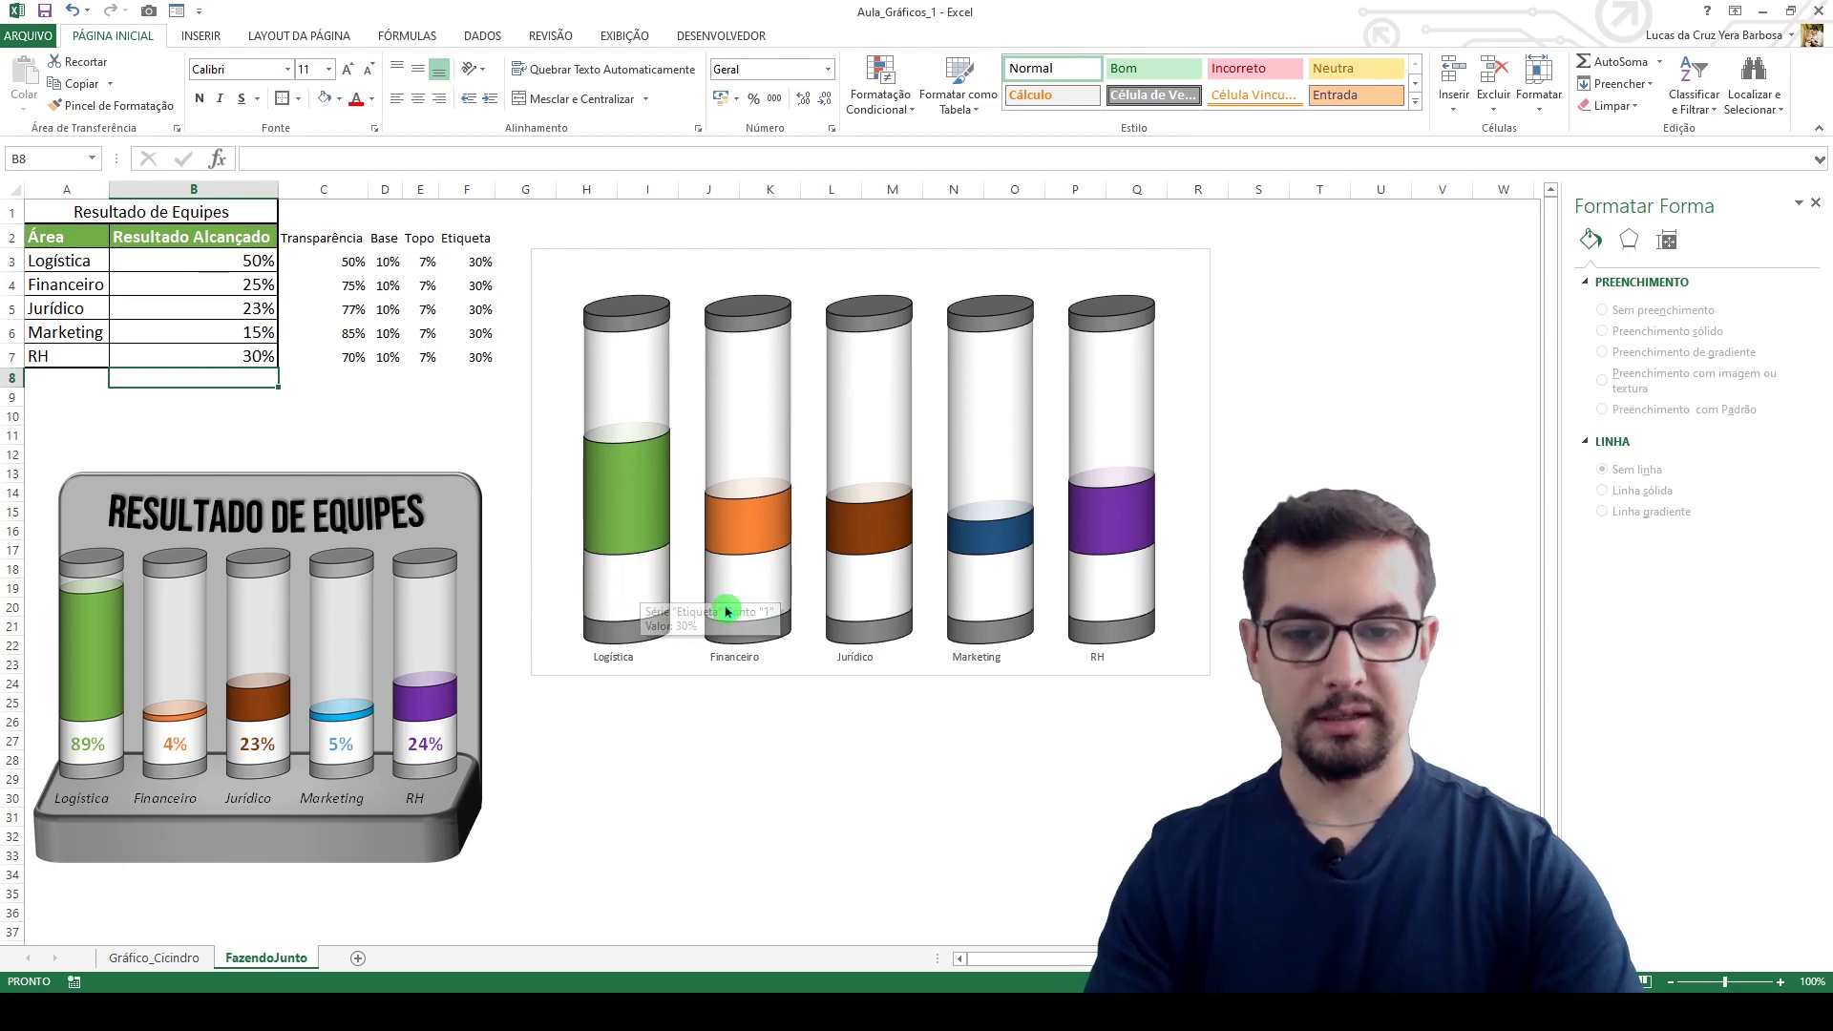
left_click(649, 589)
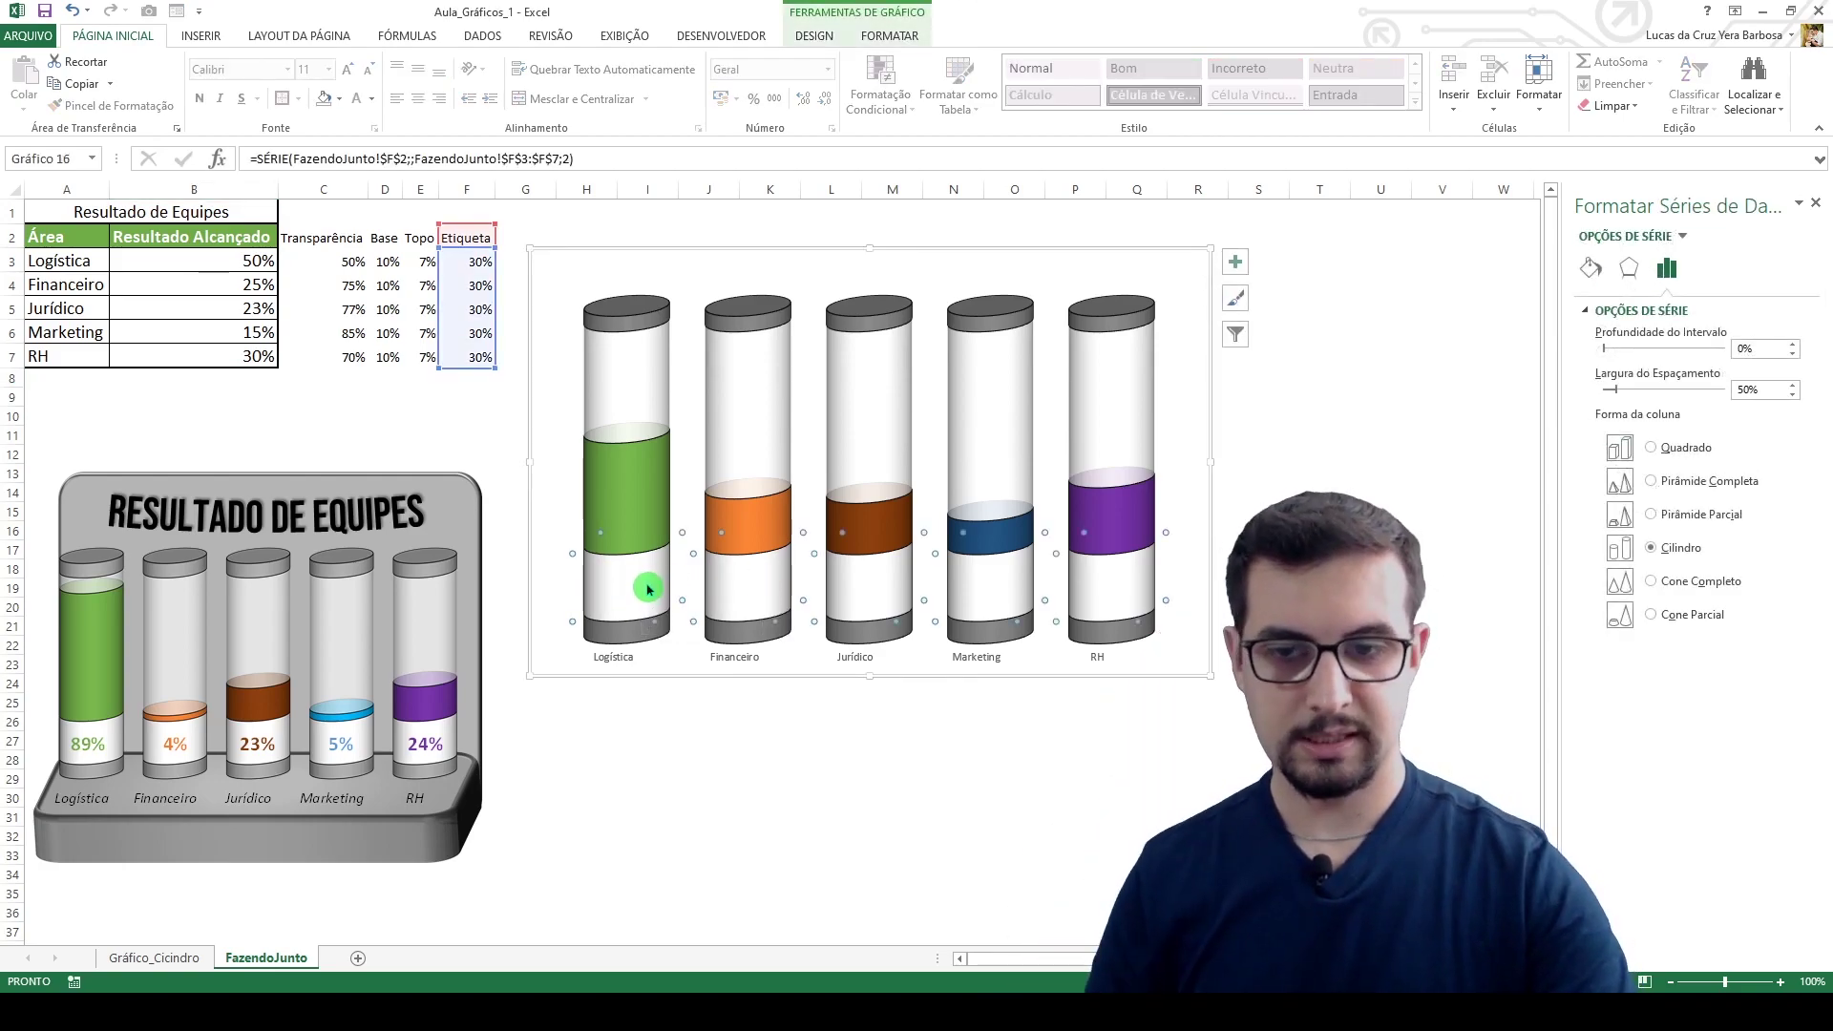
Add data labels to the Etiqueta series and select them for formatting.
right_click(648, 589)
mouse_move(777, 723)
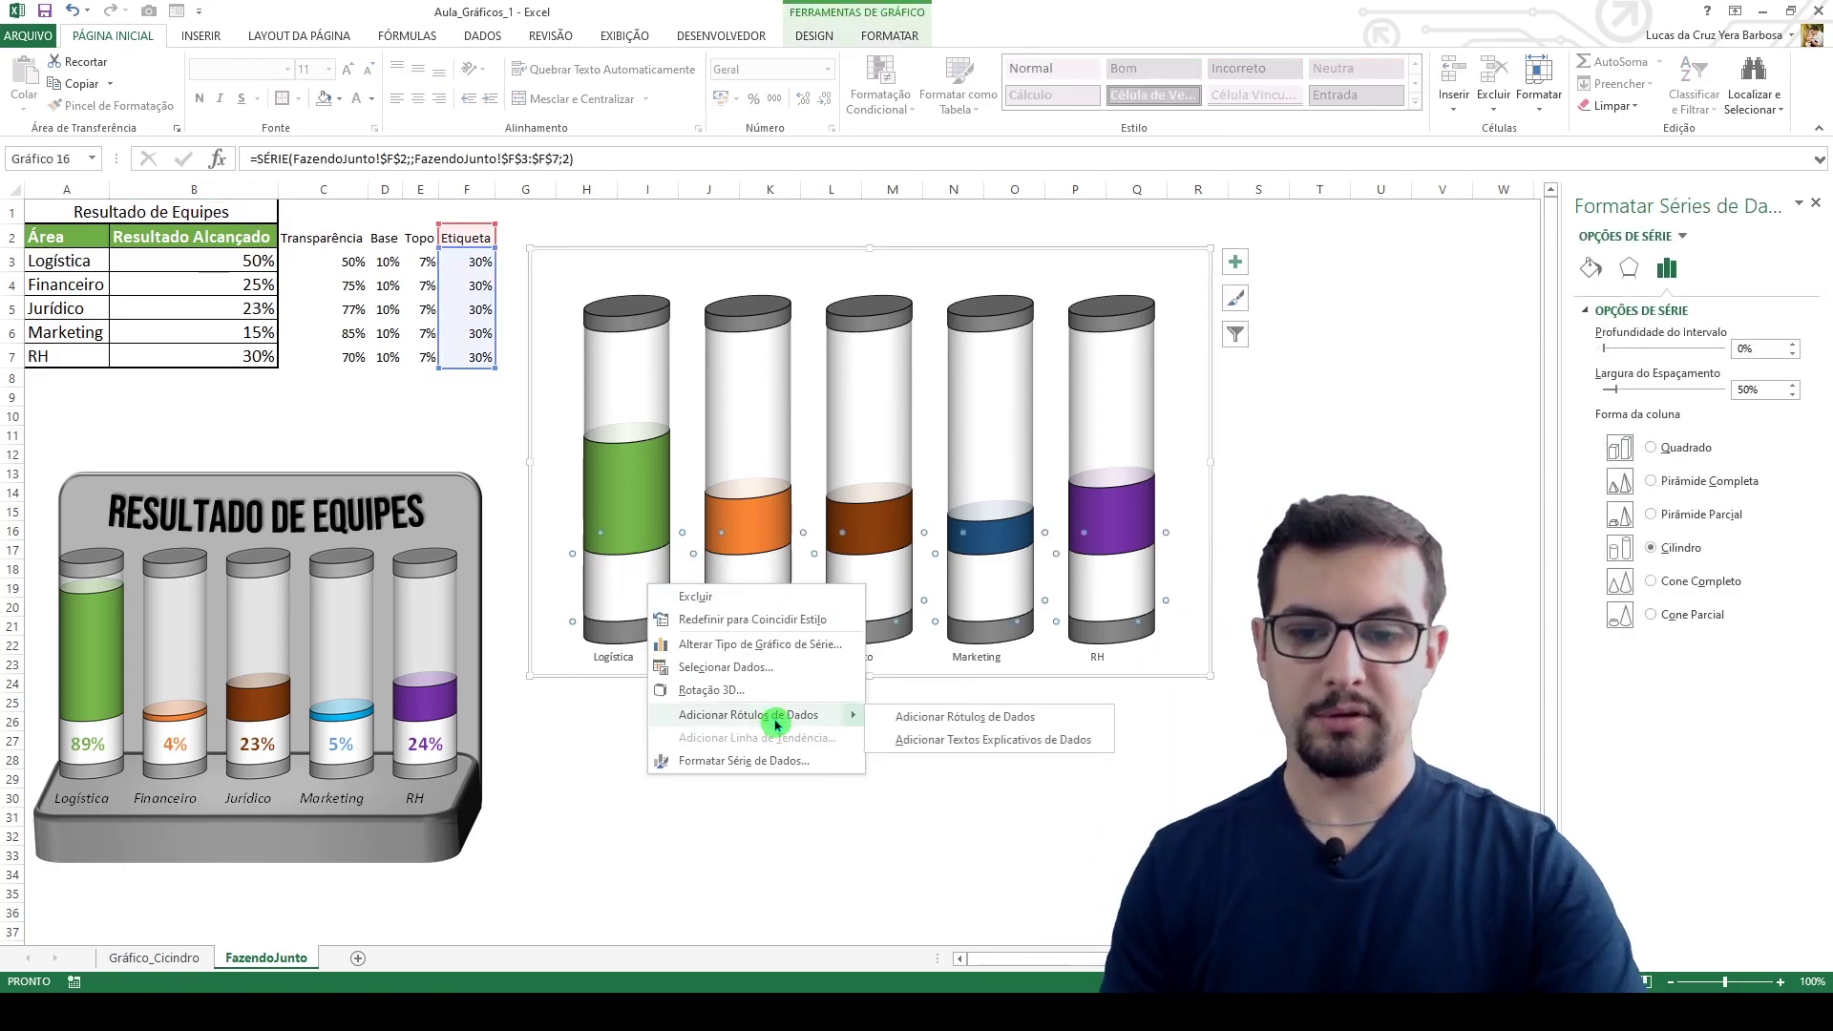
left_click(961, 718)
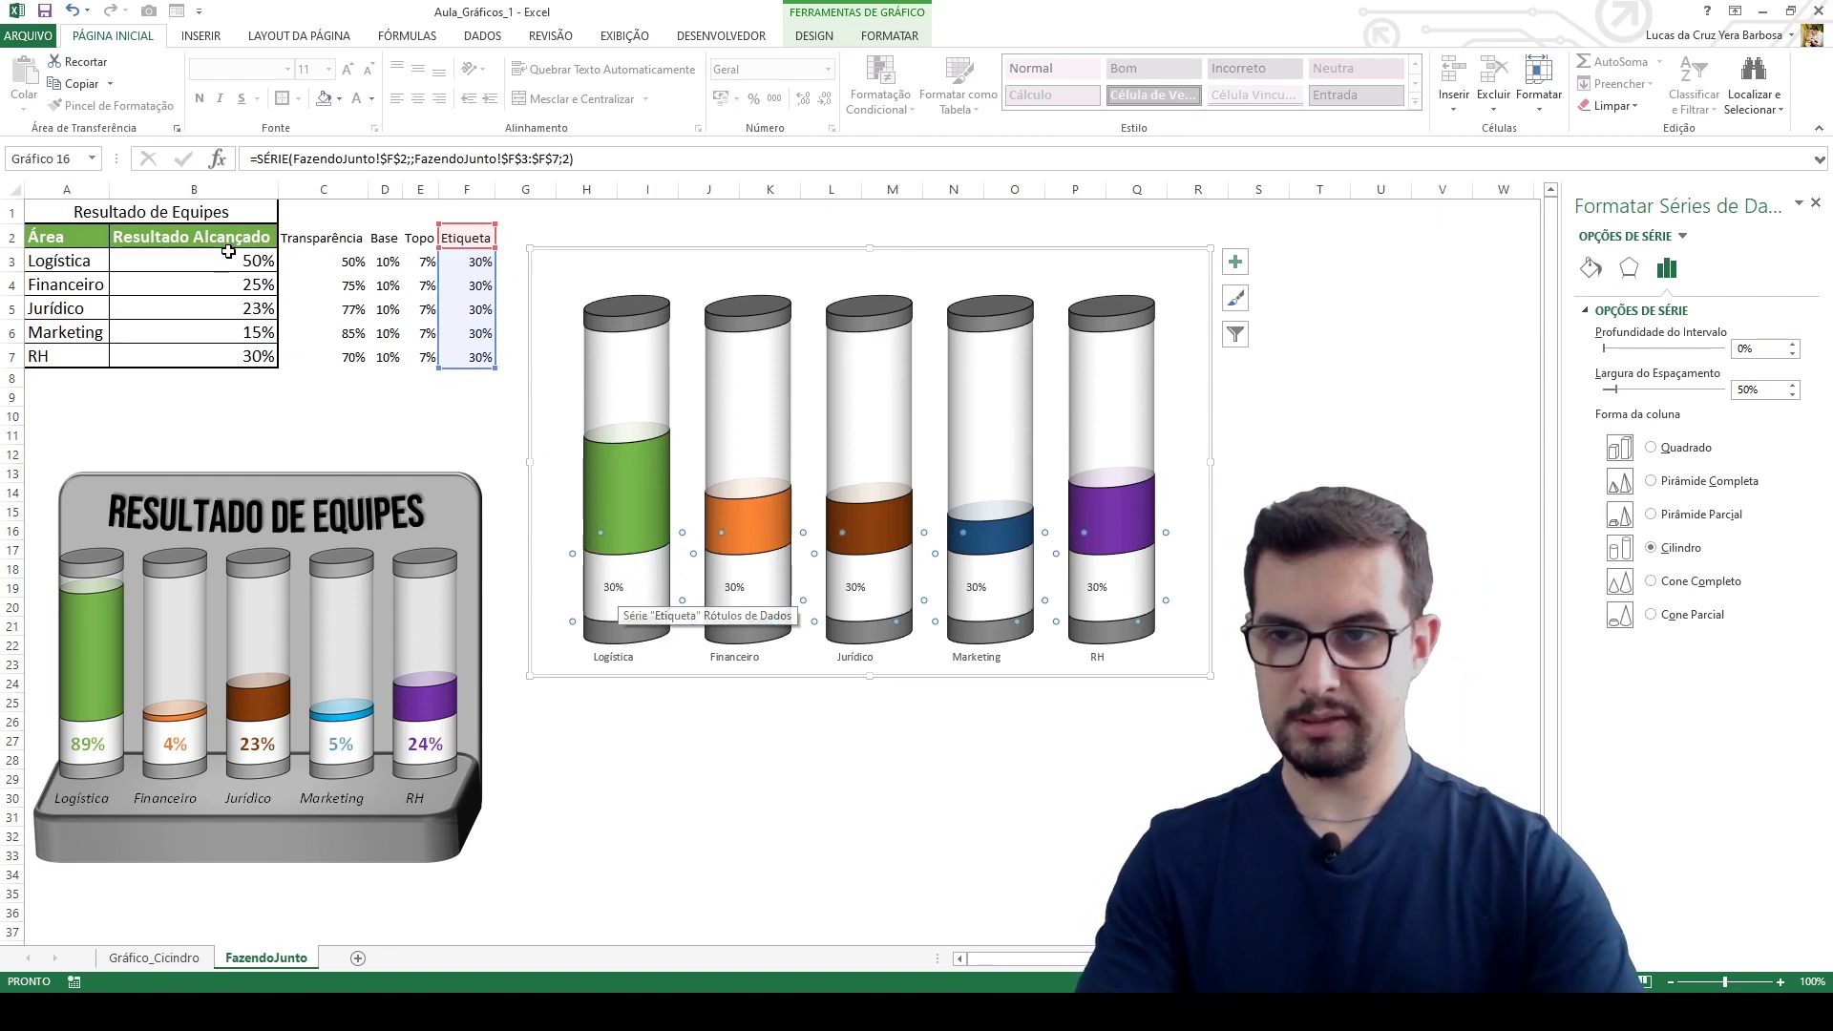
left_click(610, 587)
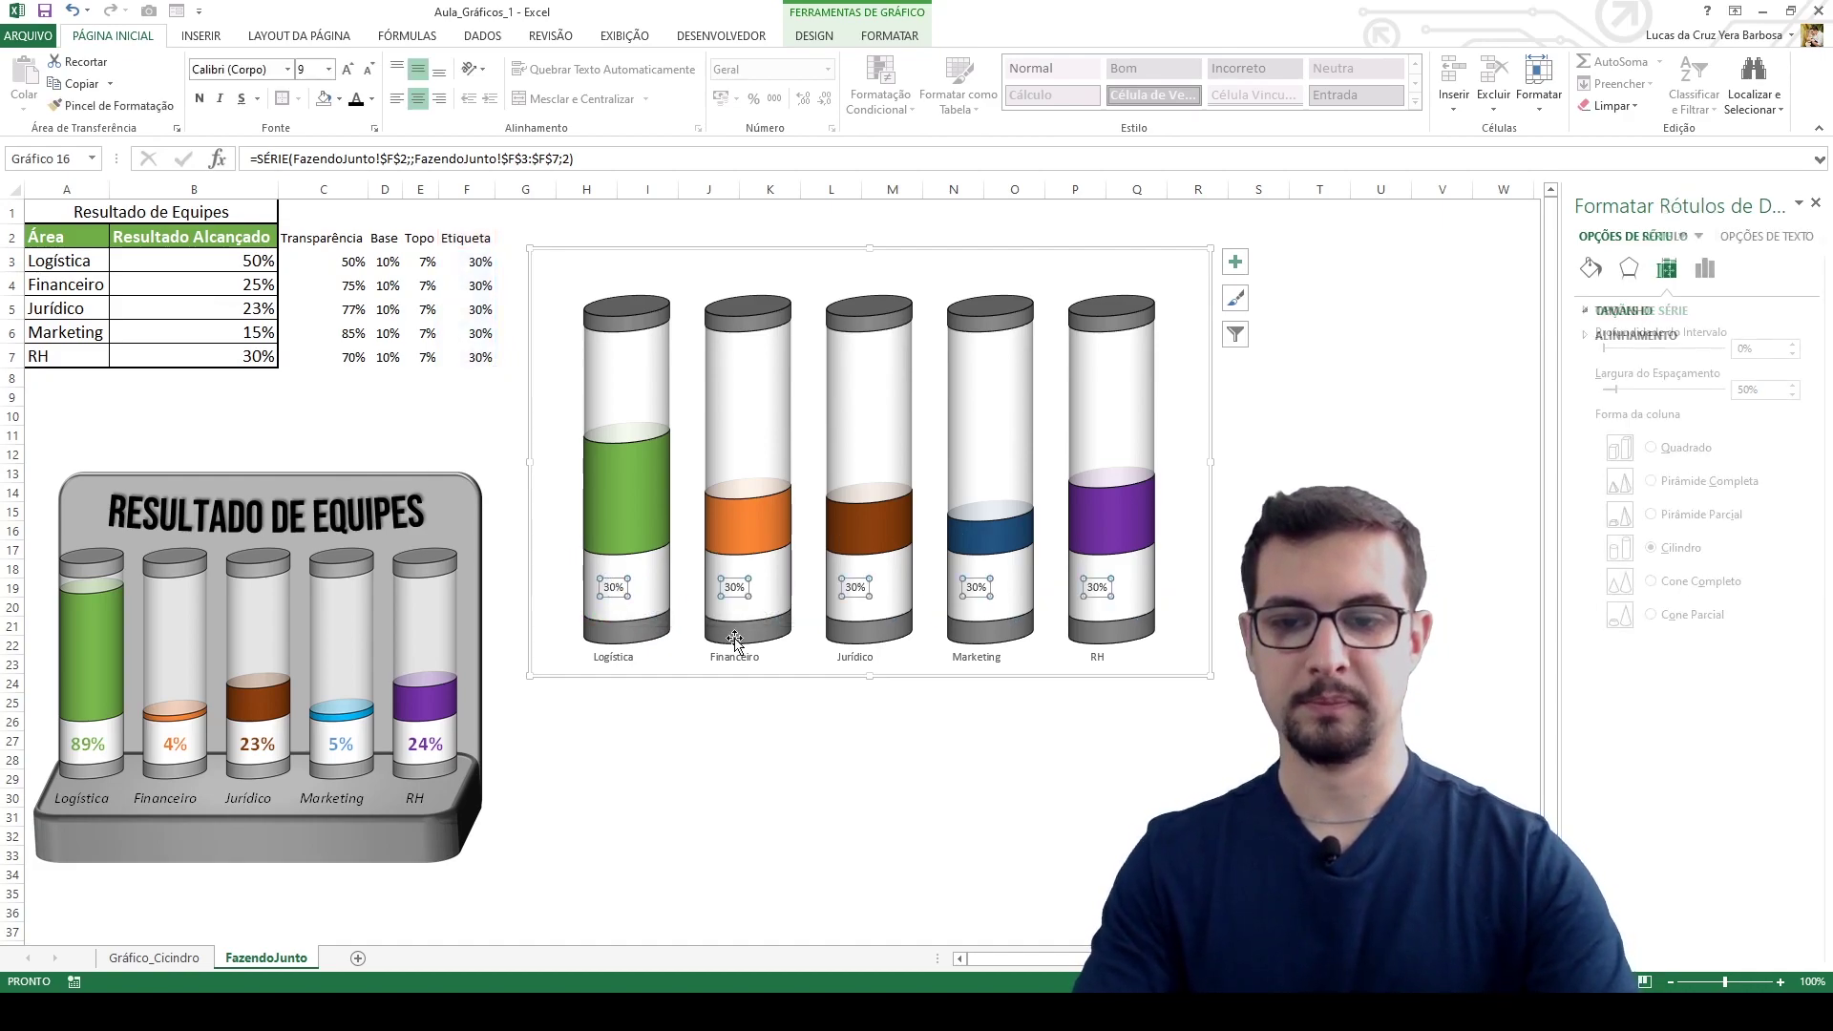
Make the data labels take their text from cells B3:B7 (Valor a Partir das Células).
left_click(1706, 271)
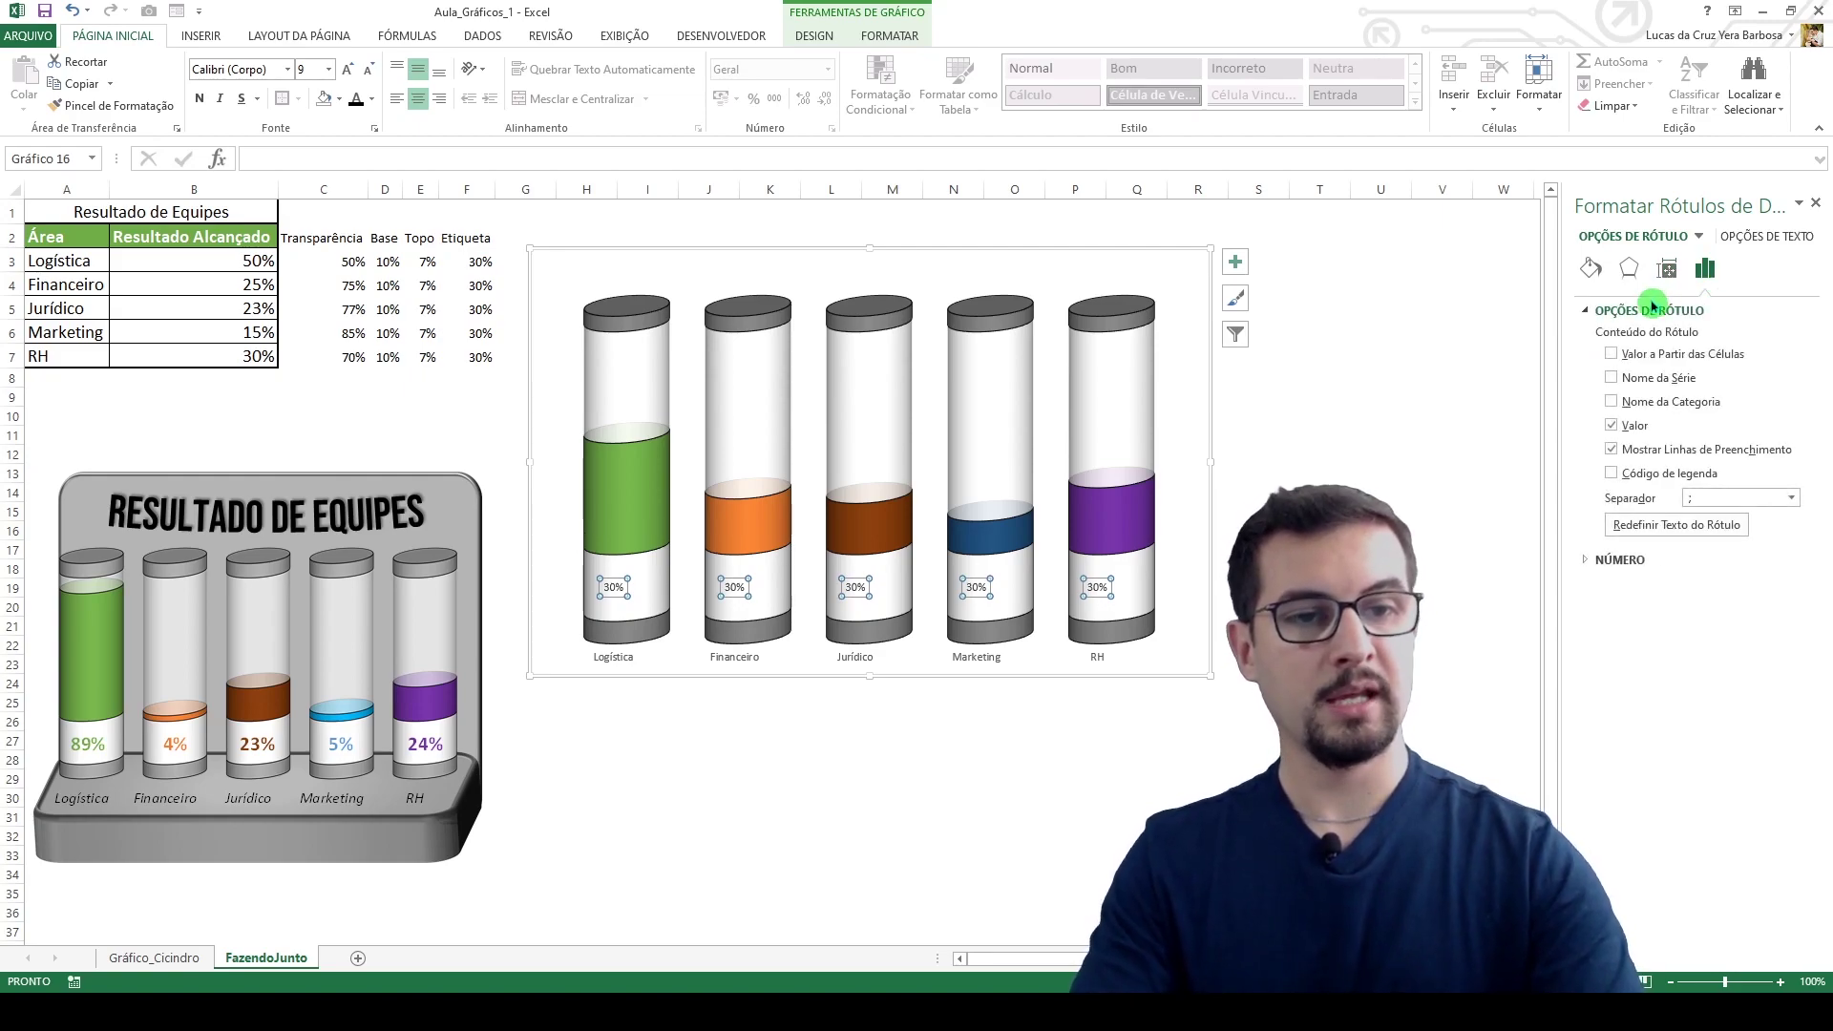
left_click(1622, 382)
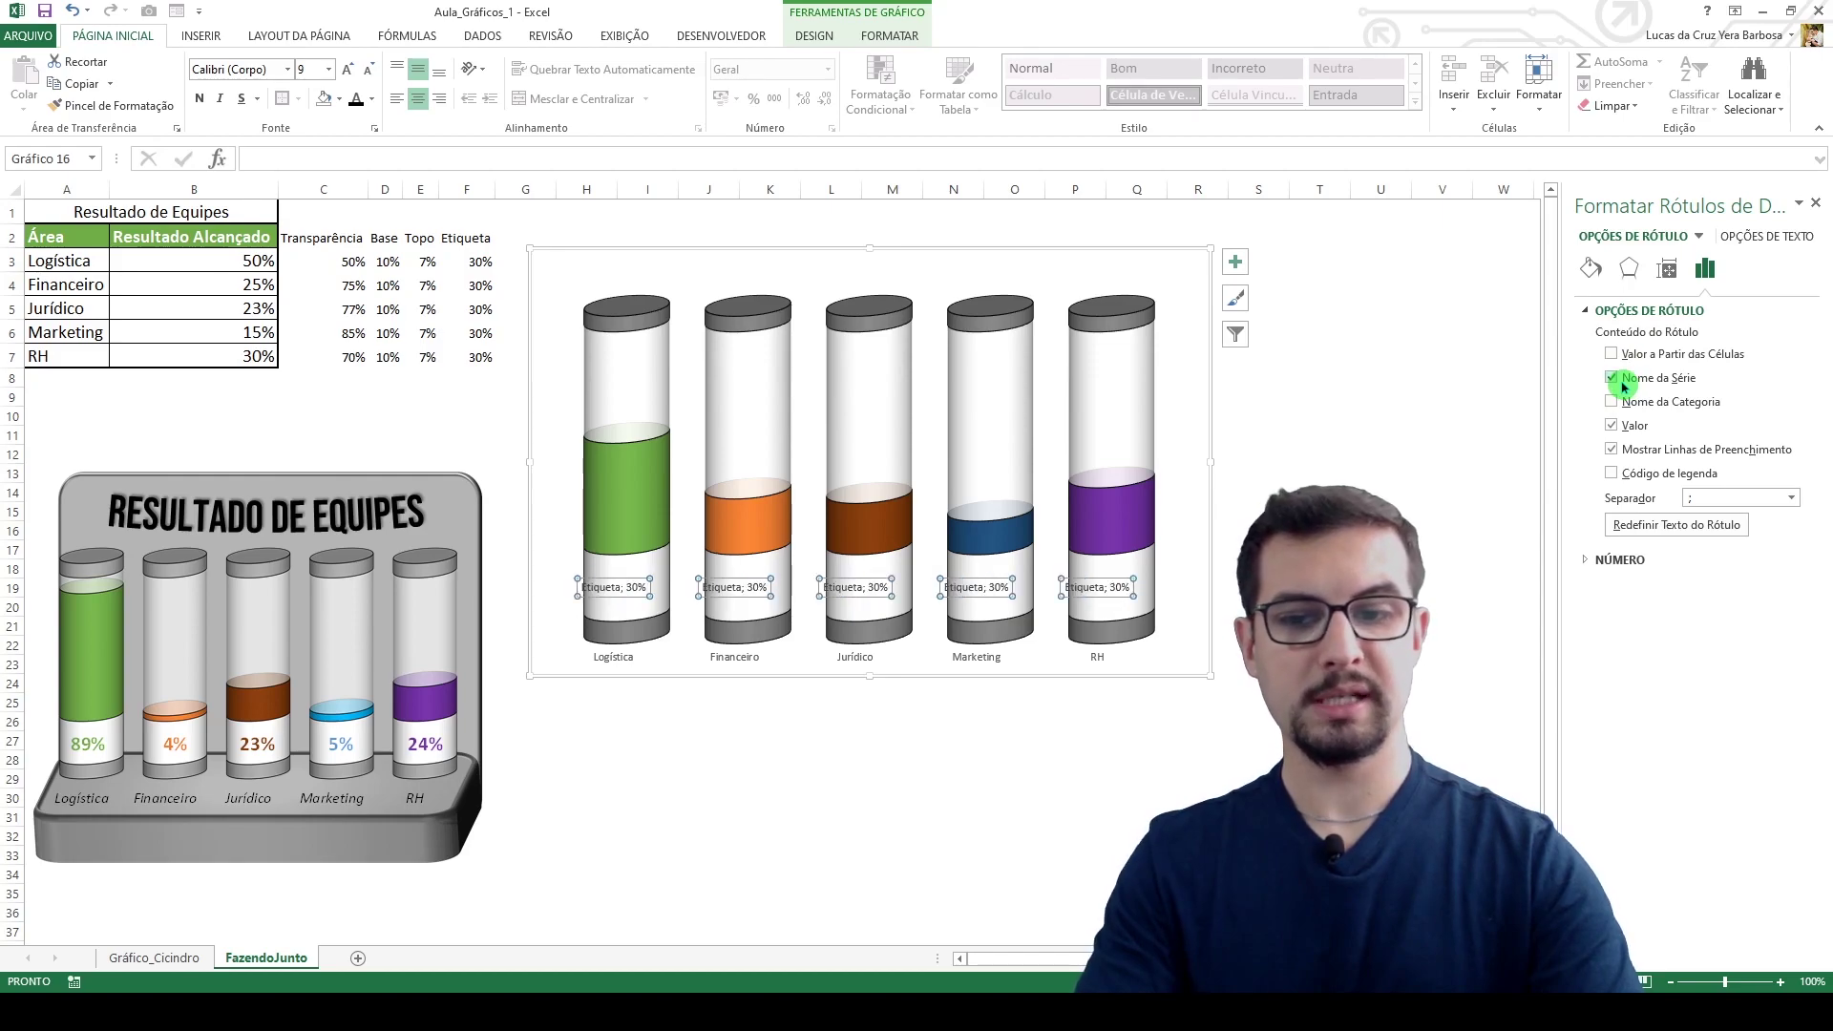
left_click(1687, 411)
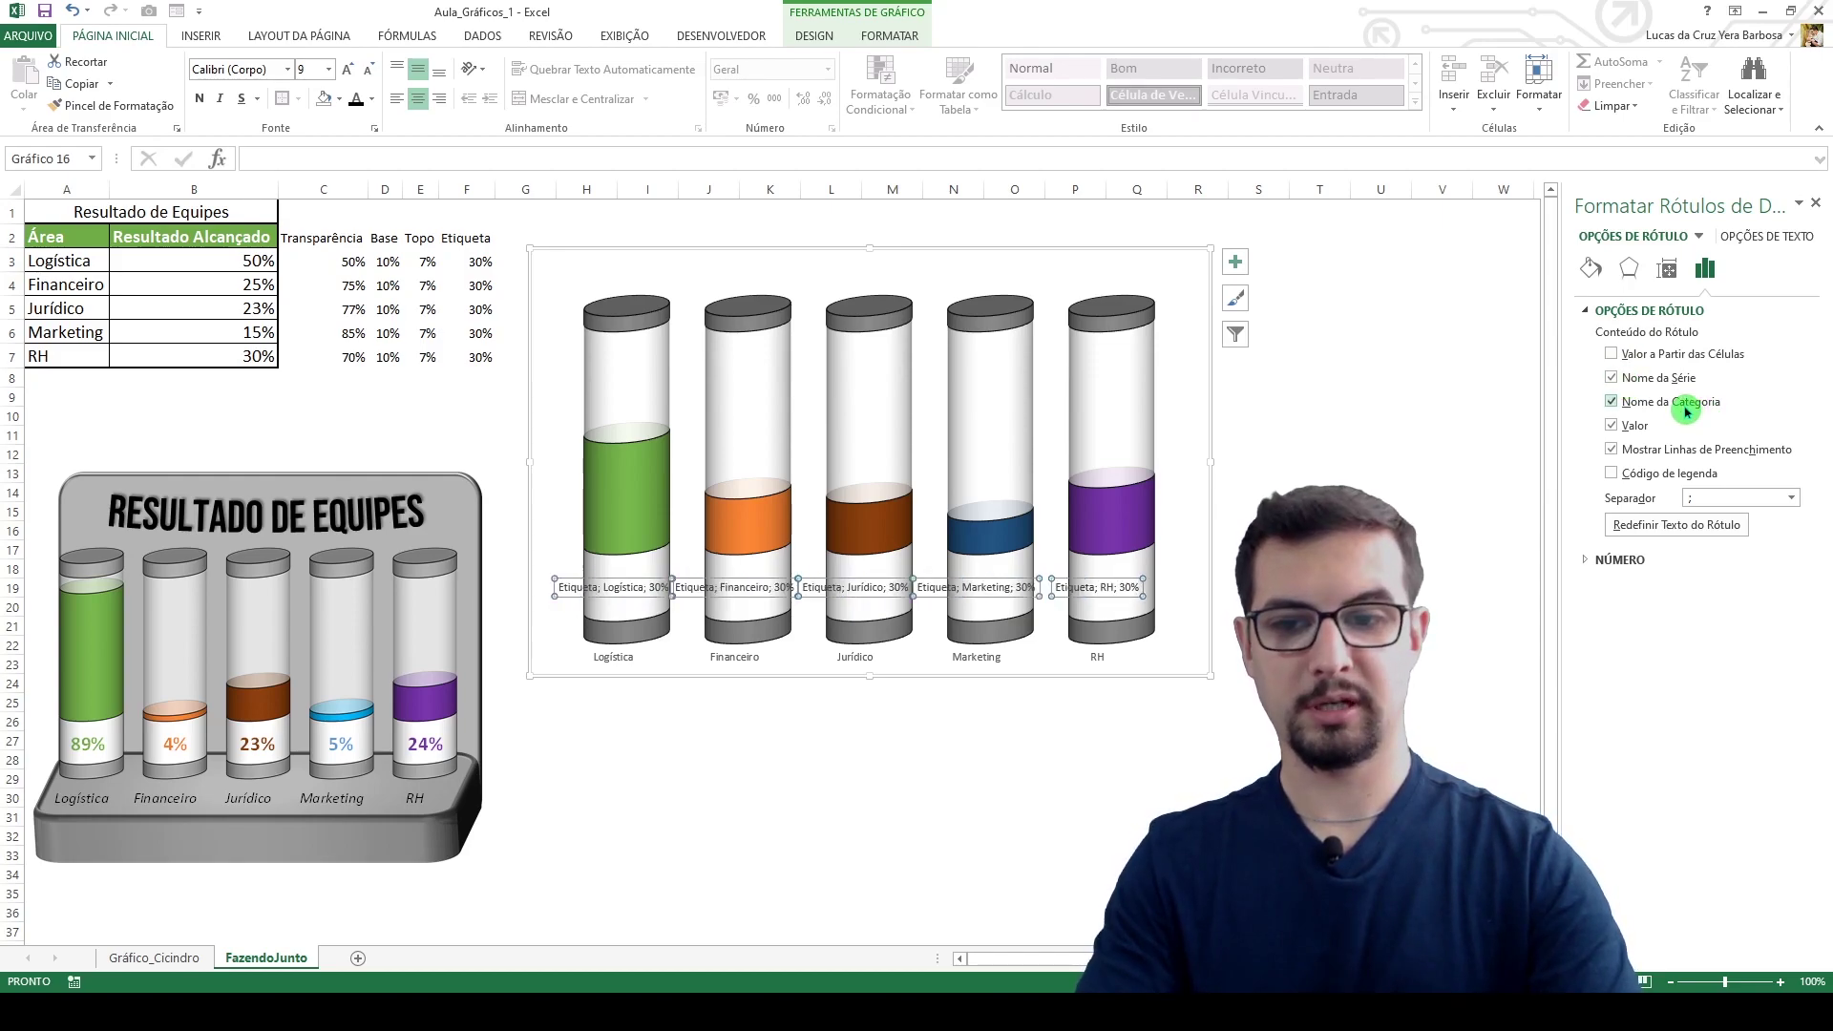
left_click(1635, 402)
left_click(1628, 379)
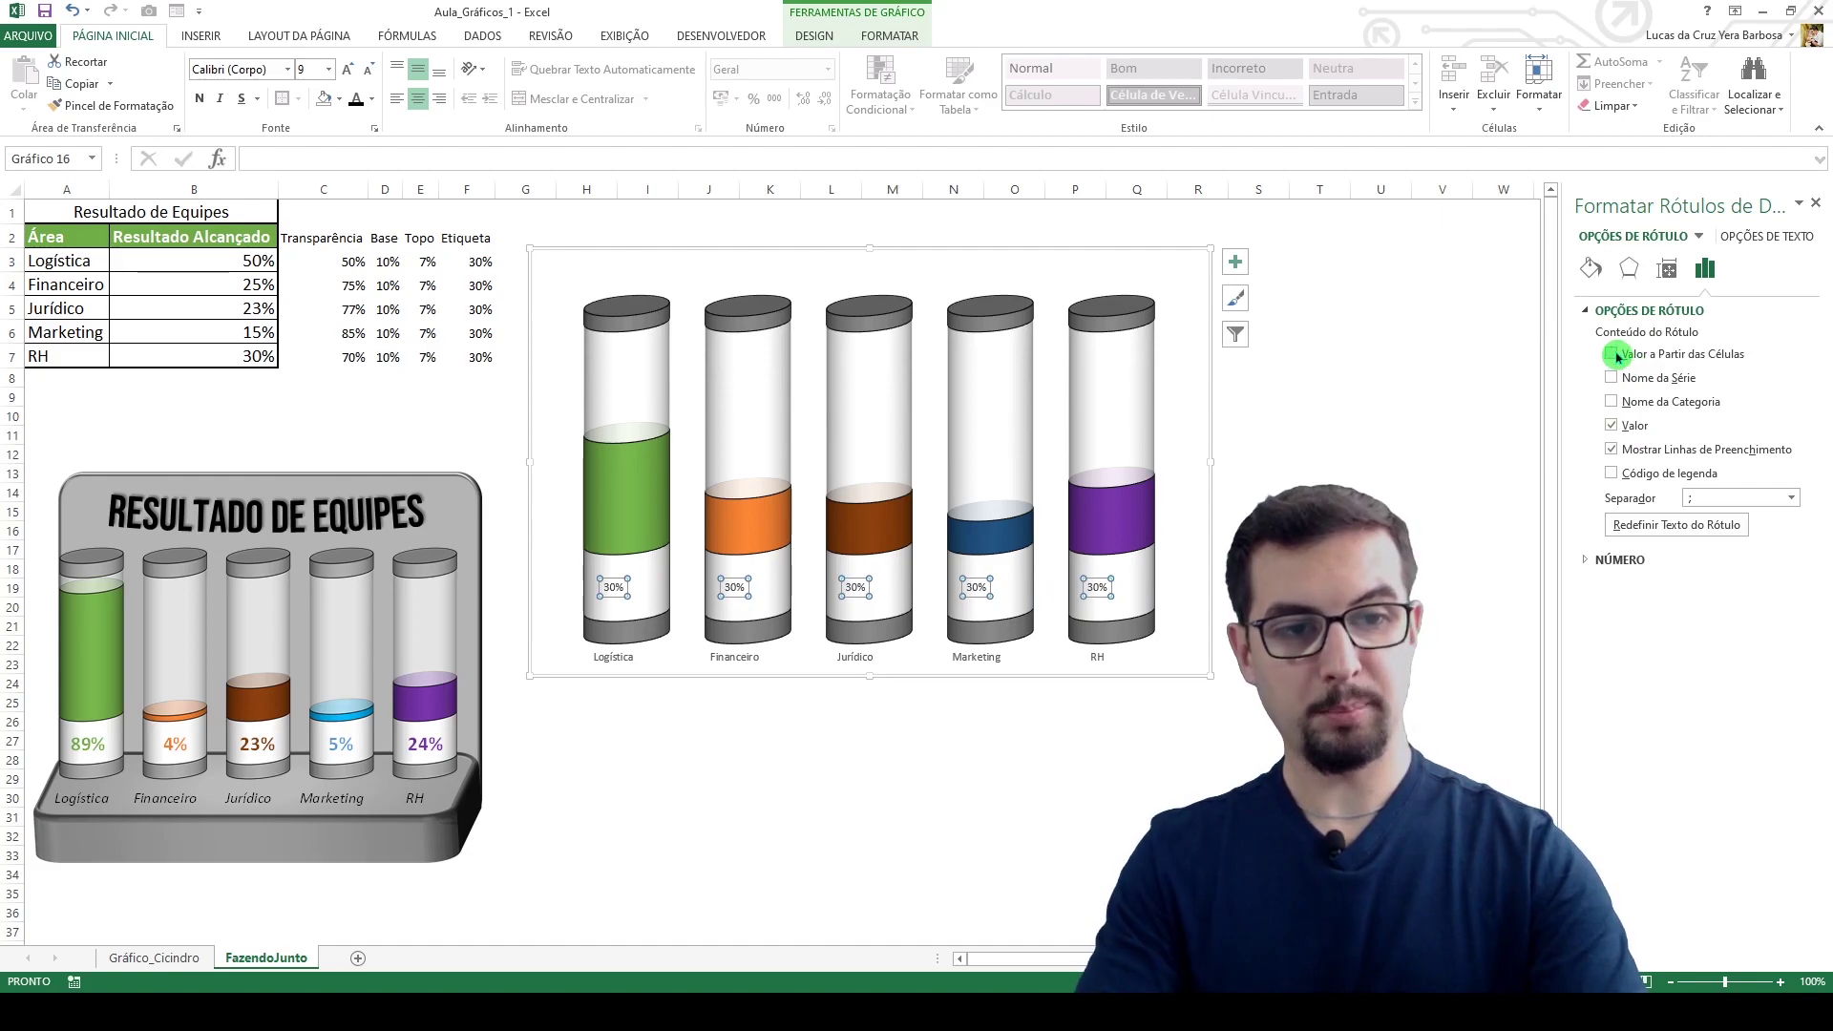
left_click(1613, 356)
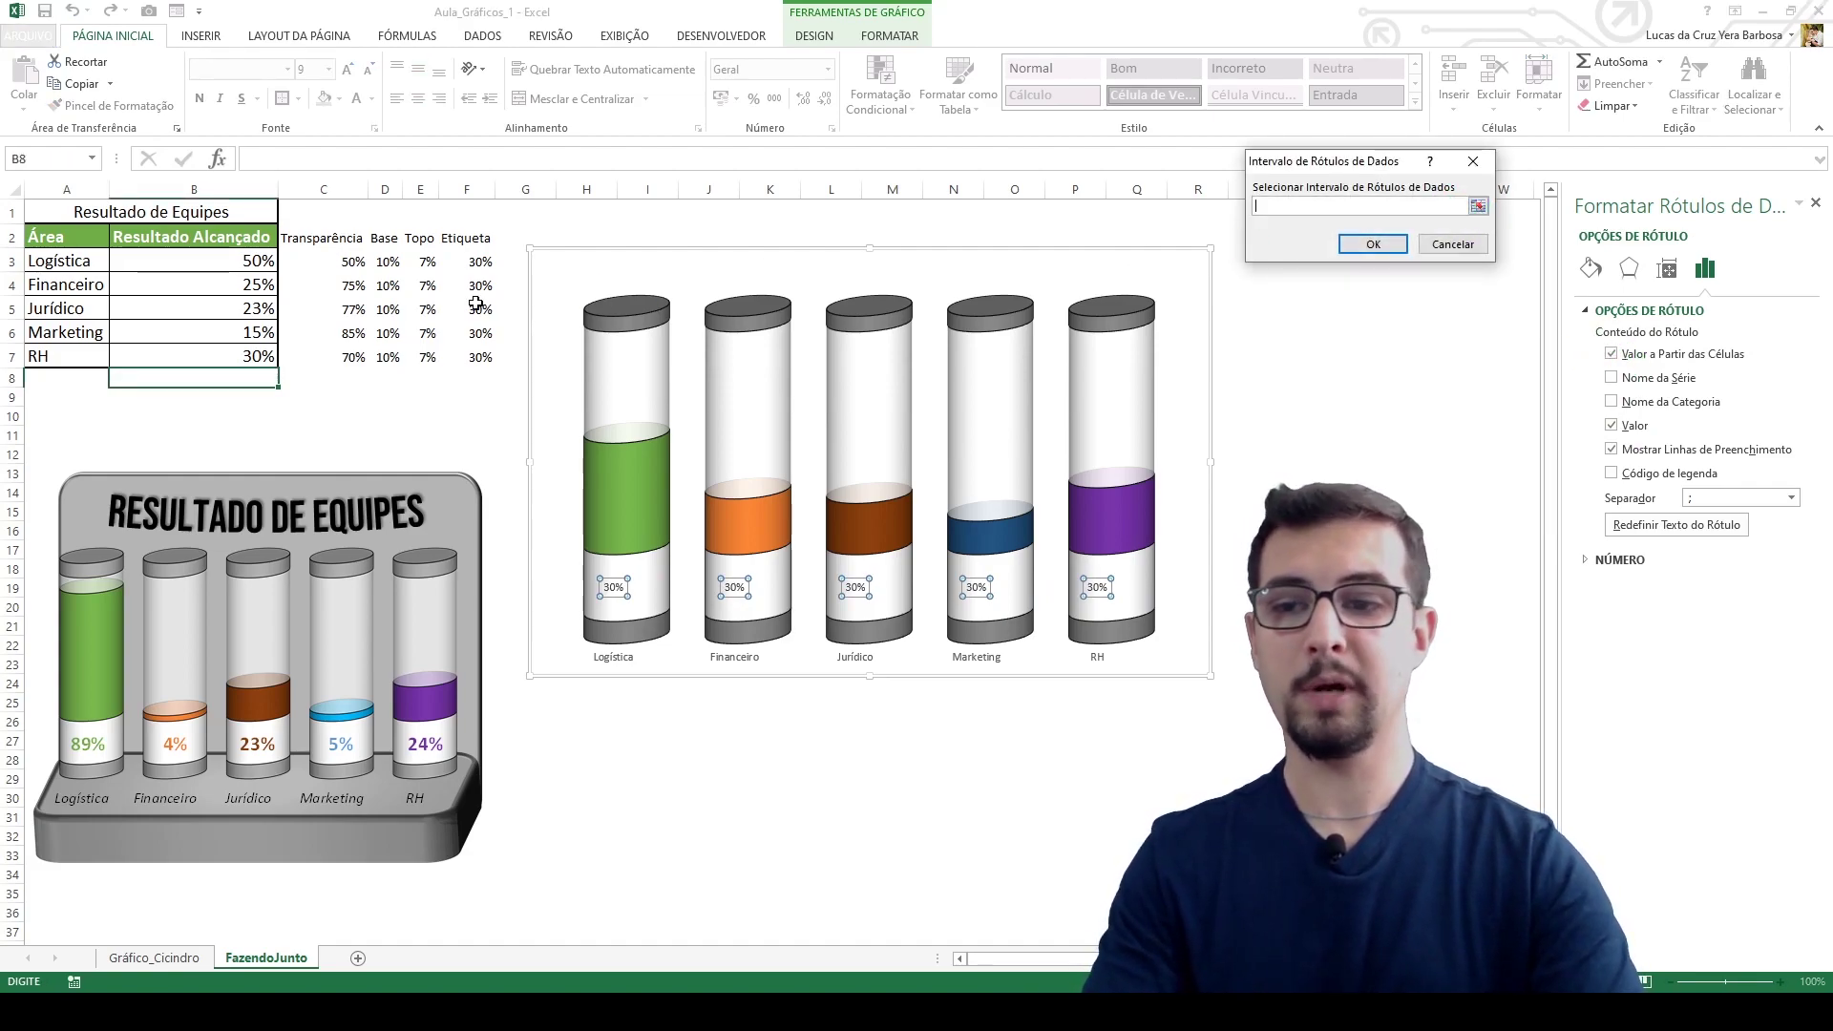
left_click_drag(228, 265, 234, 356)
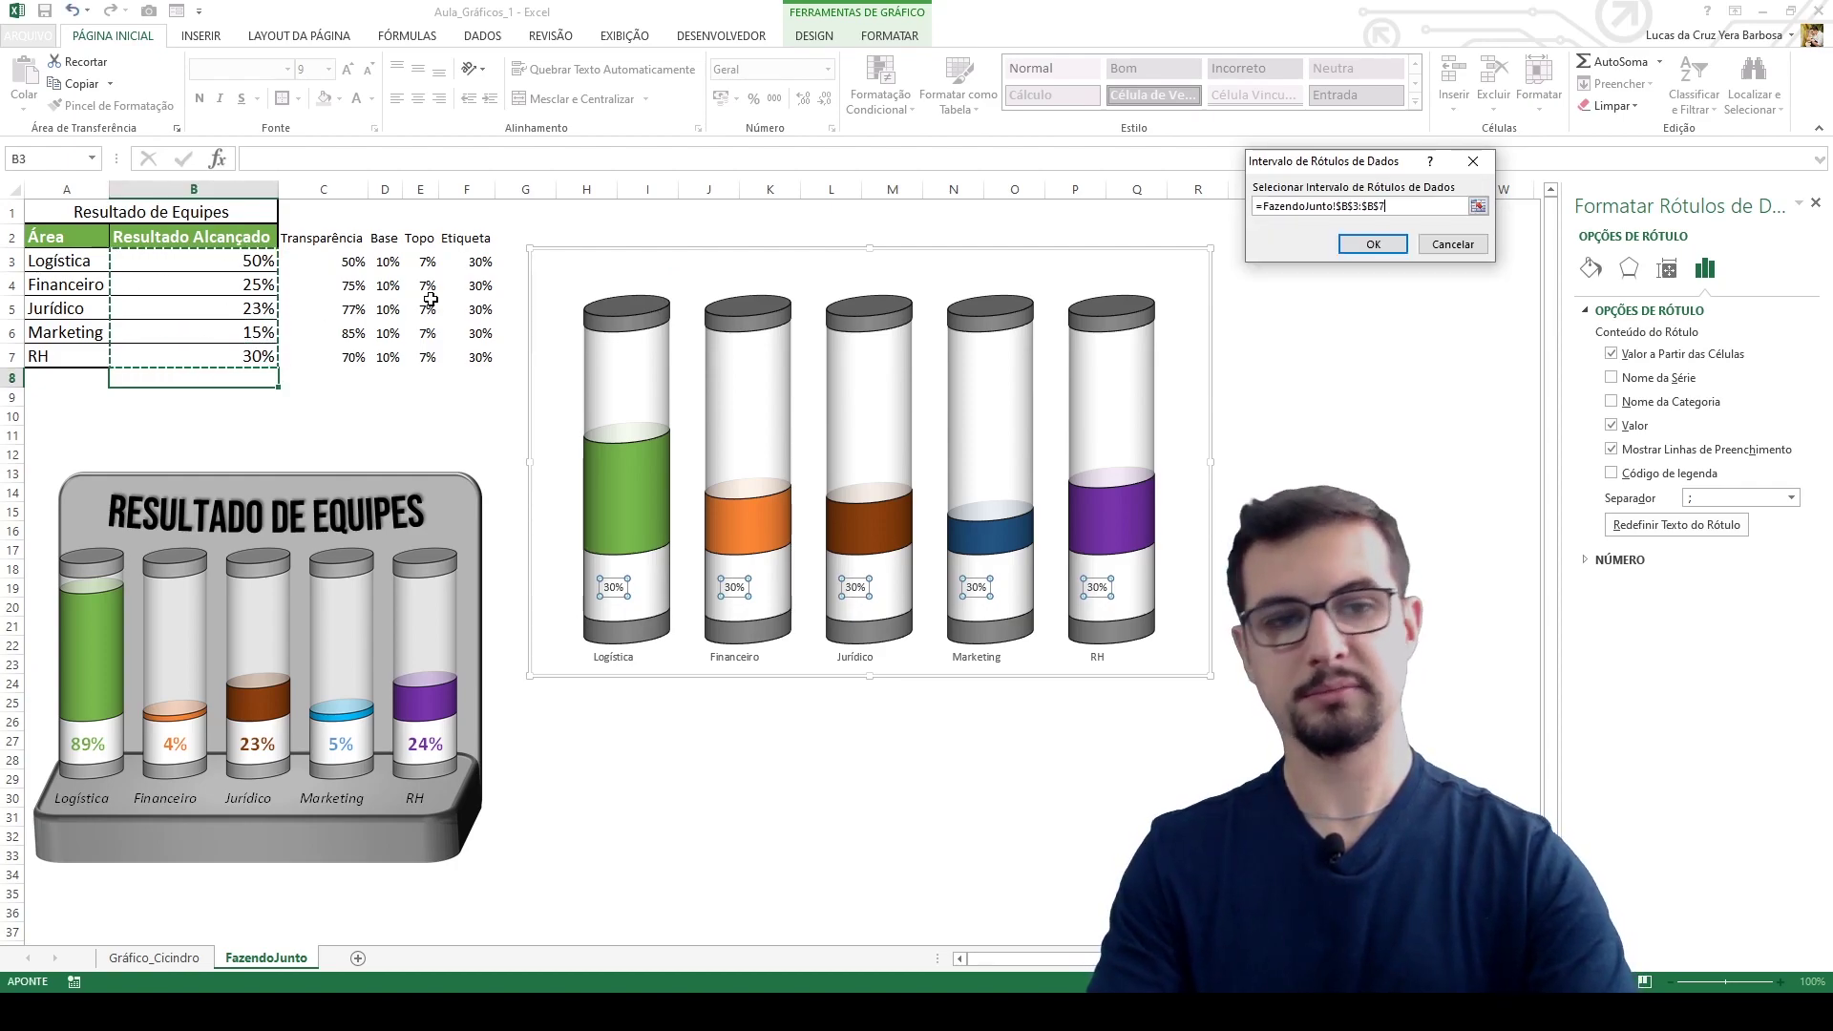
key("Return")
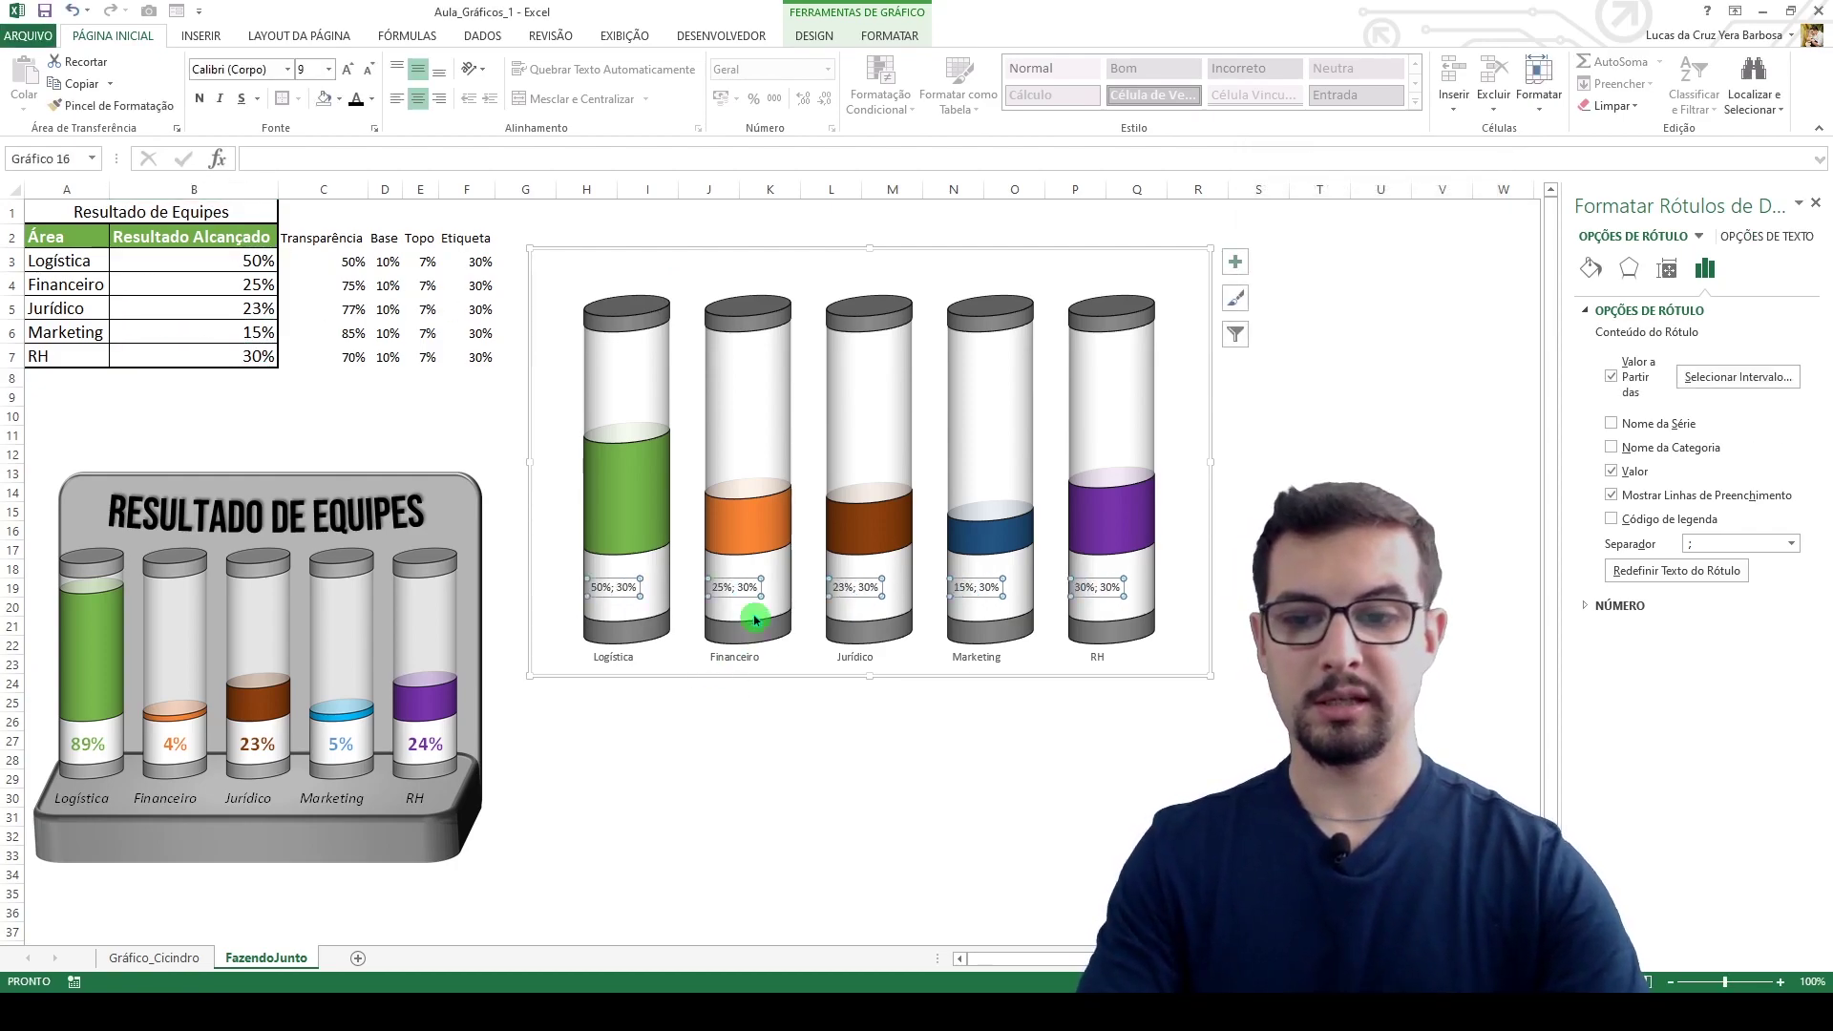
Clear Valor, Nome da Série and Nome da Categoria so labels show only cell results.
left_click(1614, 470)
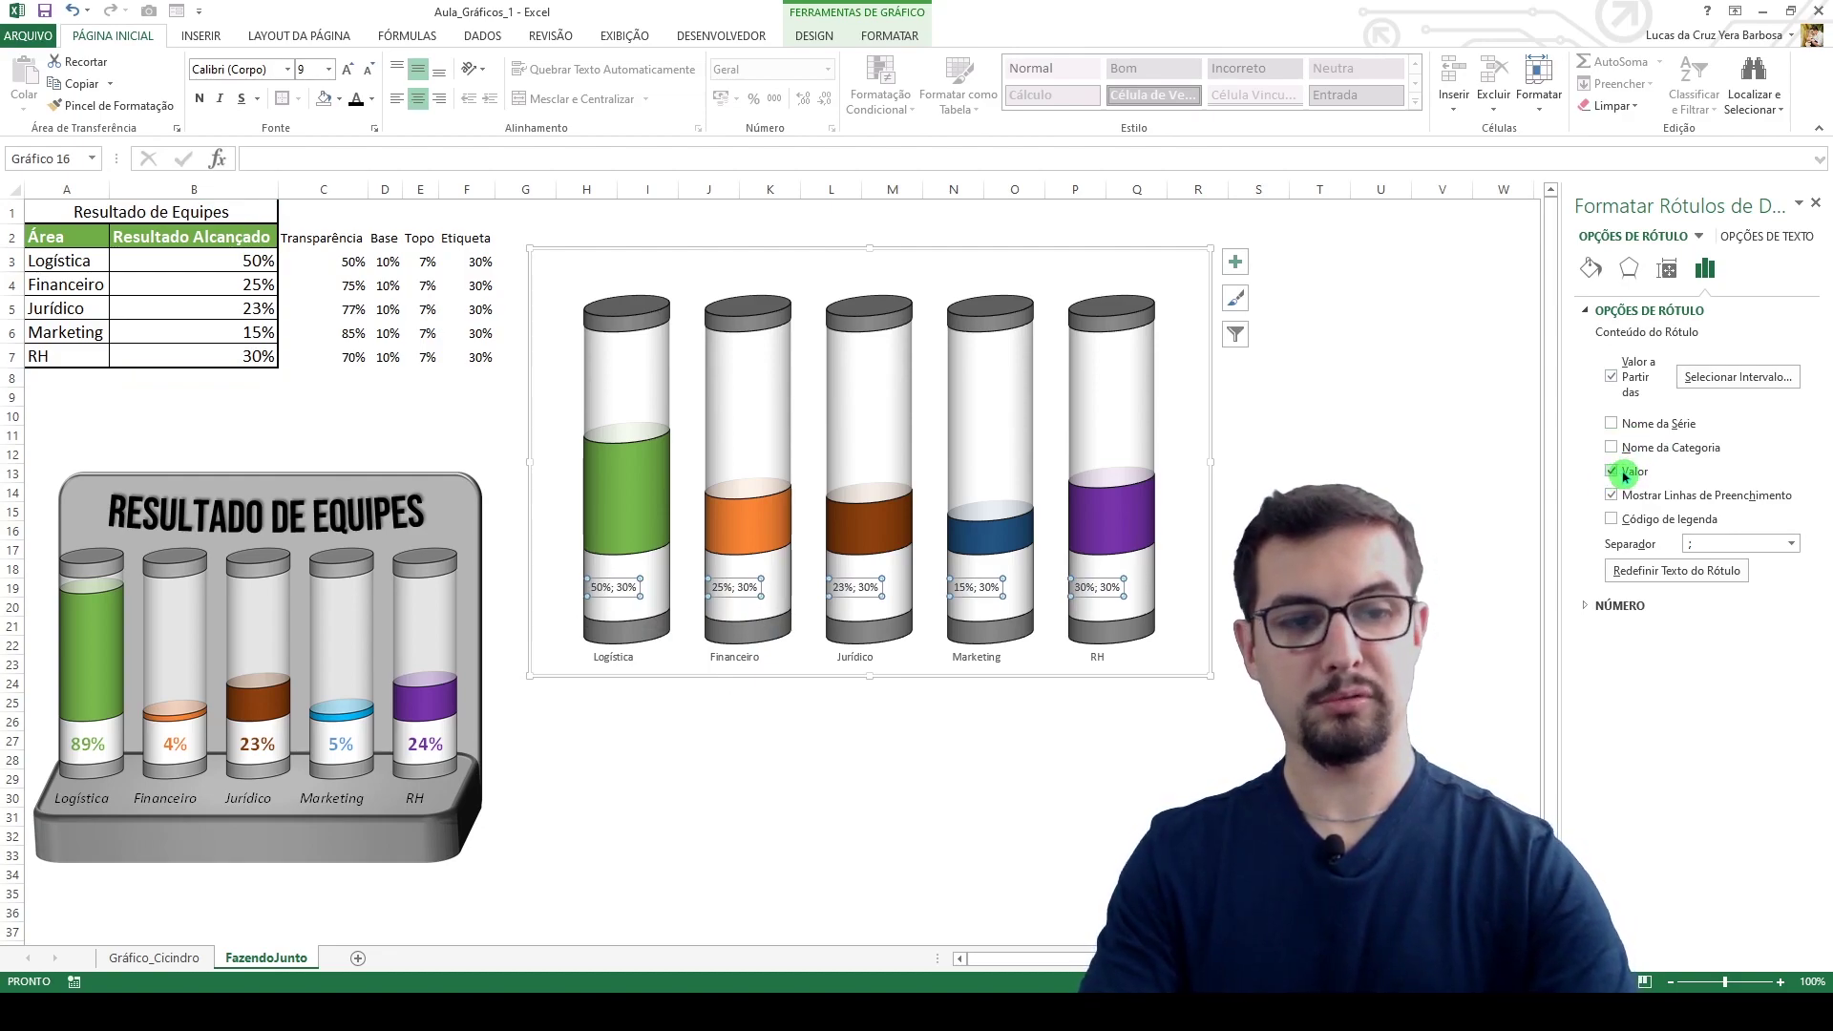
left_click(1611, 362)
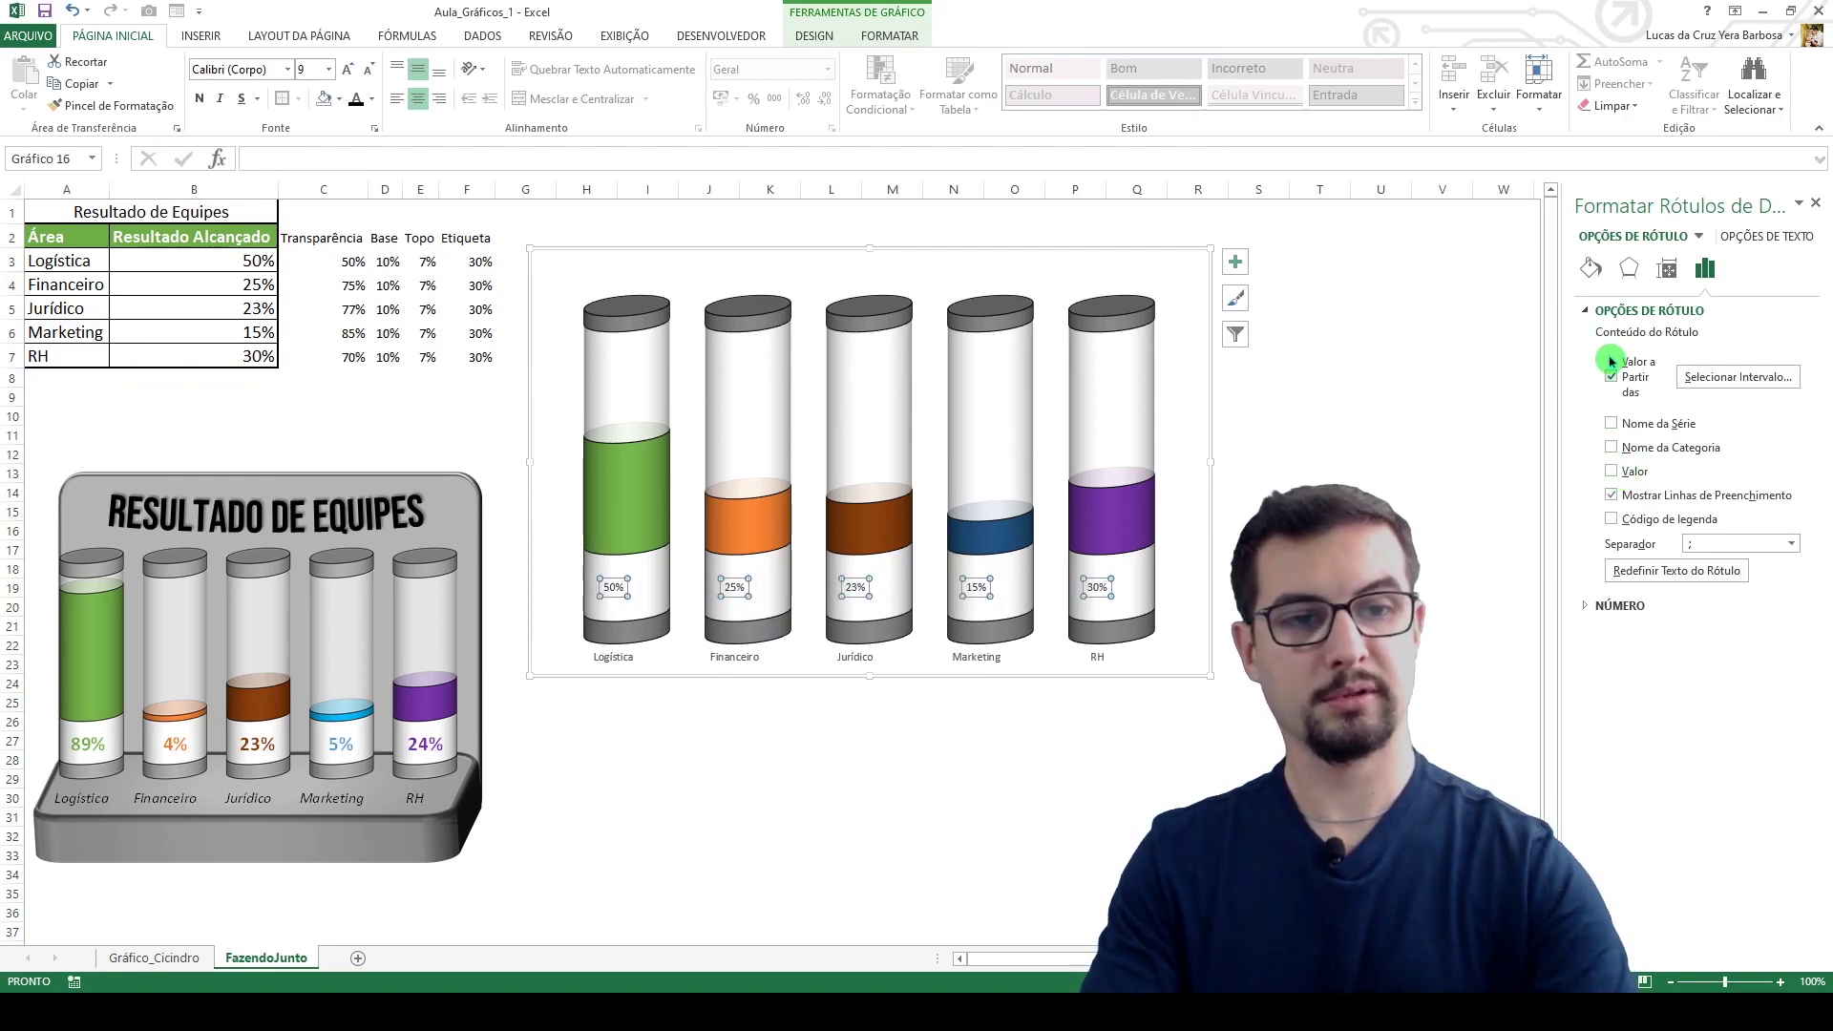
left_click(1611, 470)
left_click(1612, 447)
left_click(1613, 423)
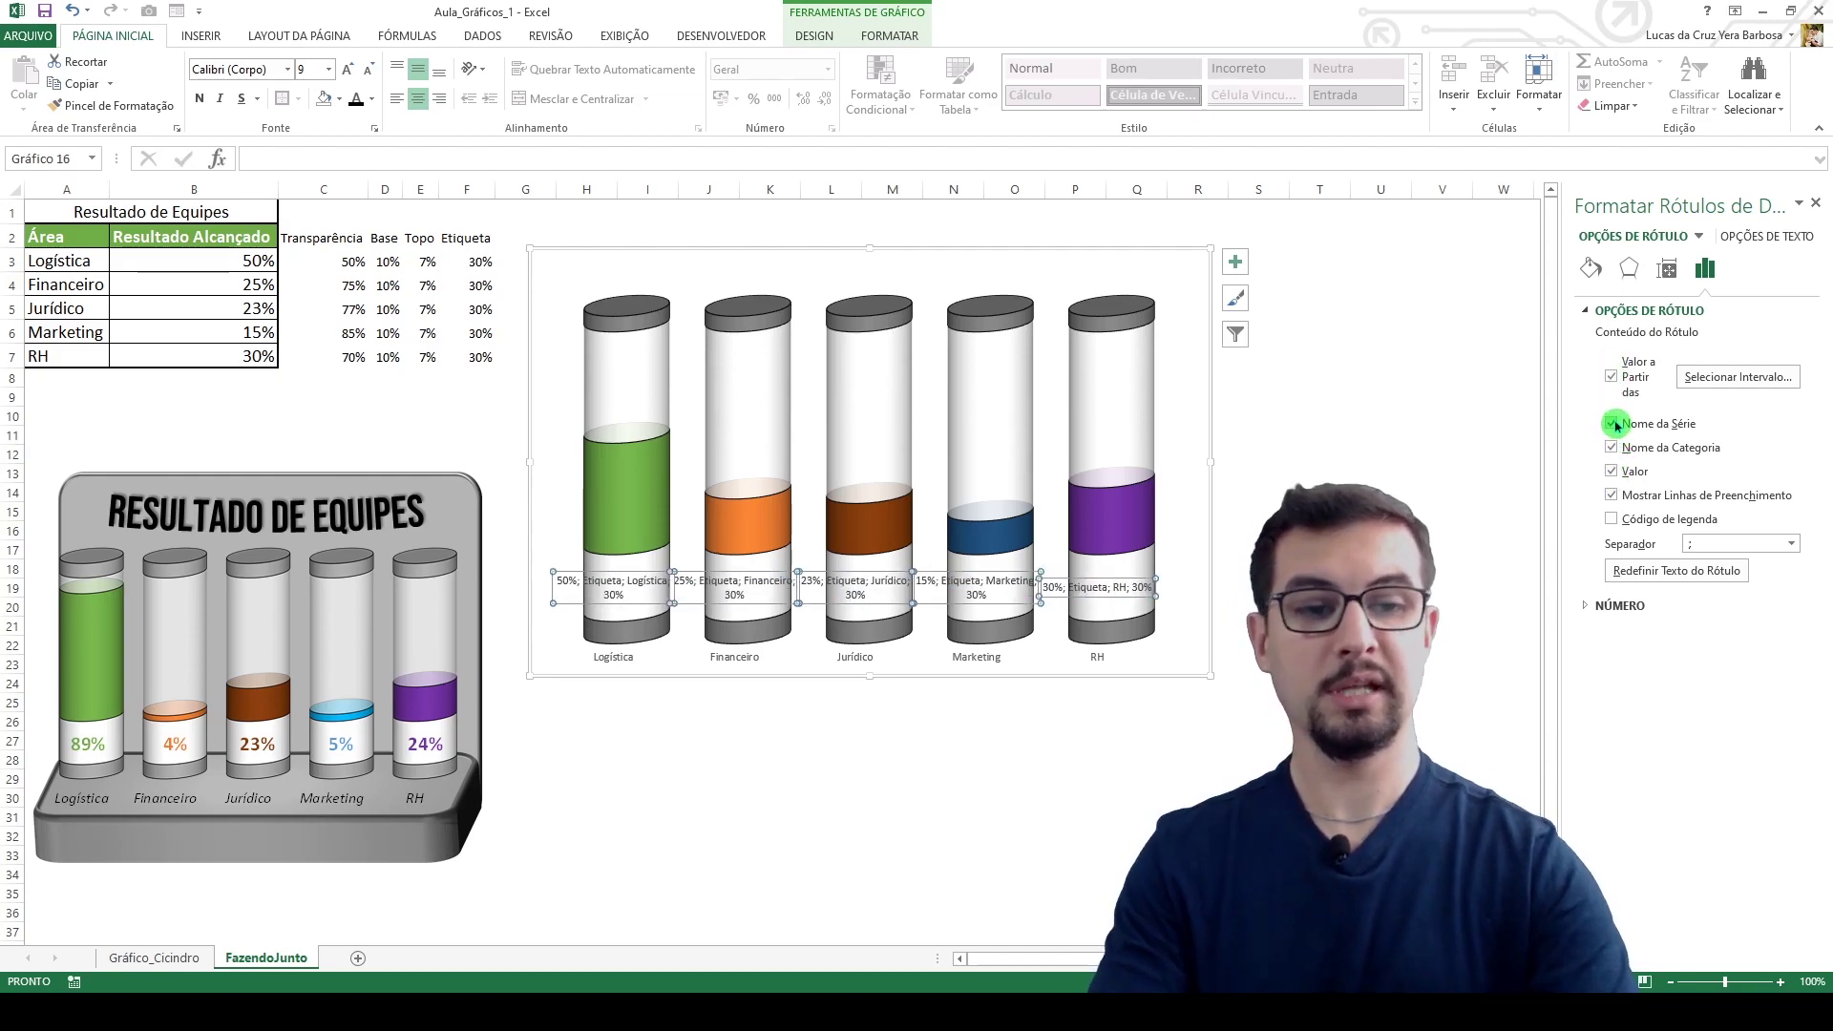
left_click(1613, 423)
left_click(1612, 452)
left_click(1611, 471)
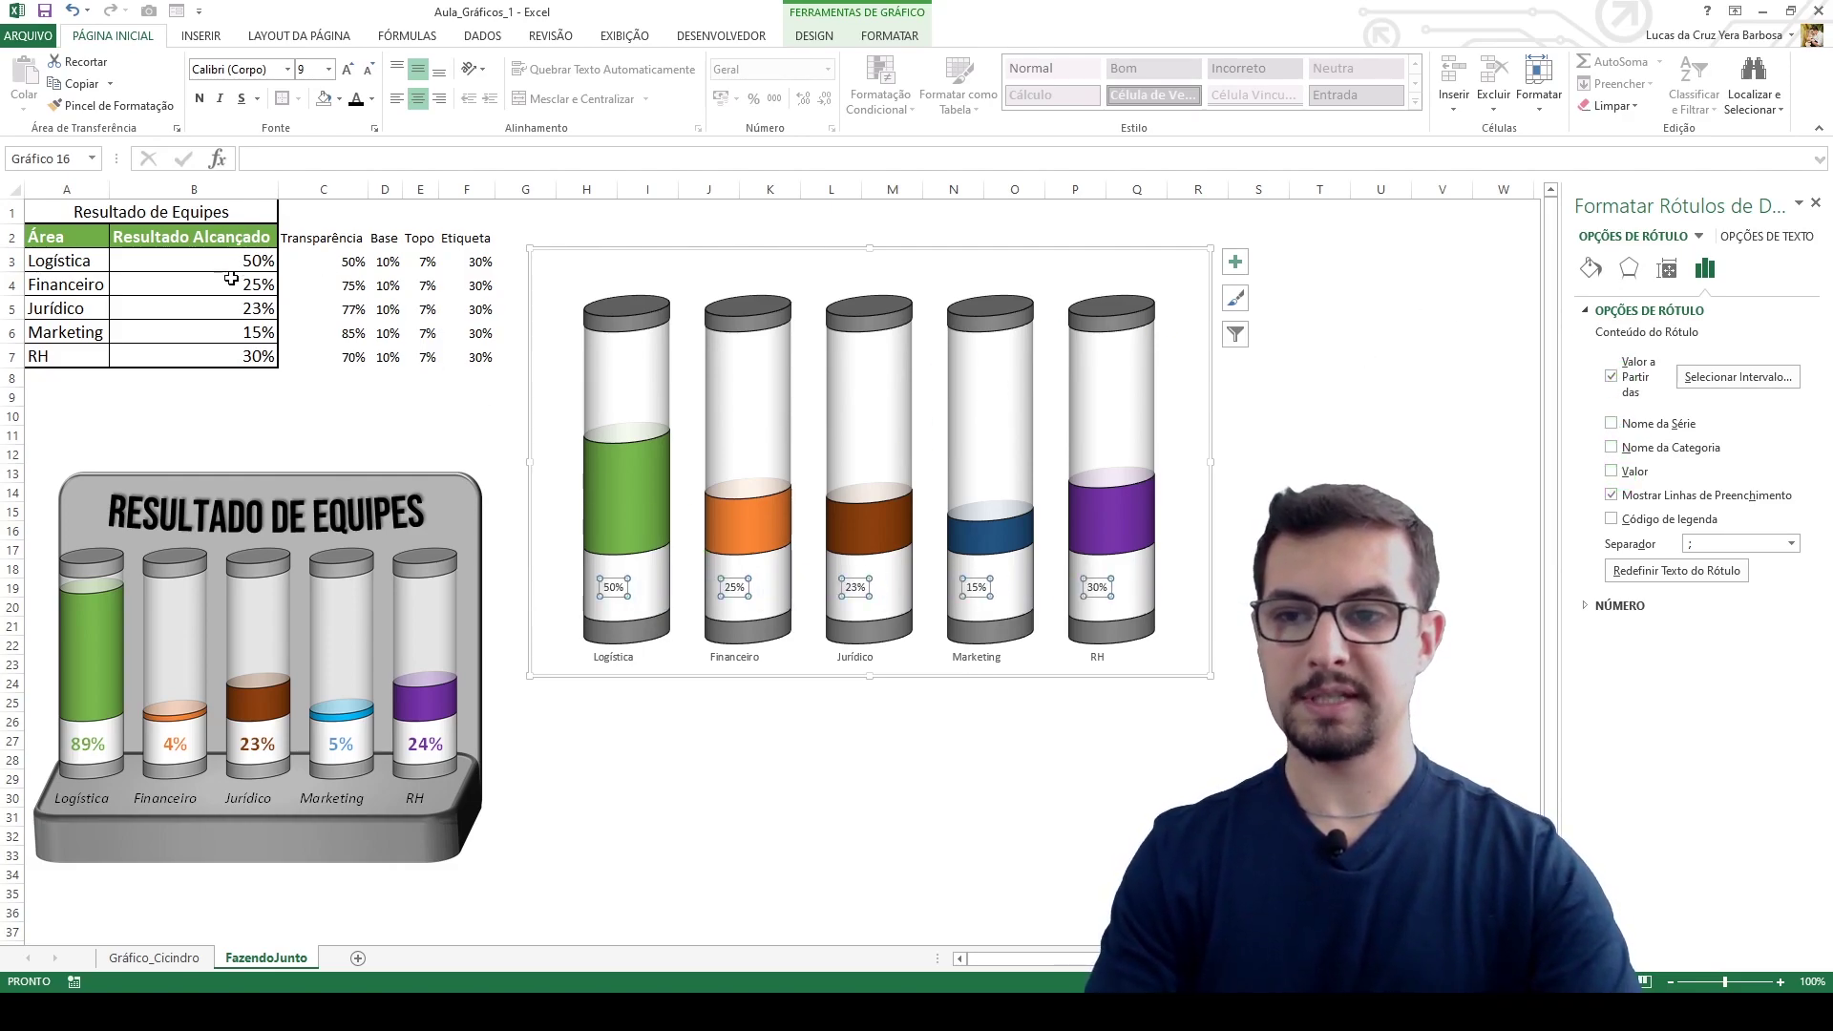
left_click(710, 602)
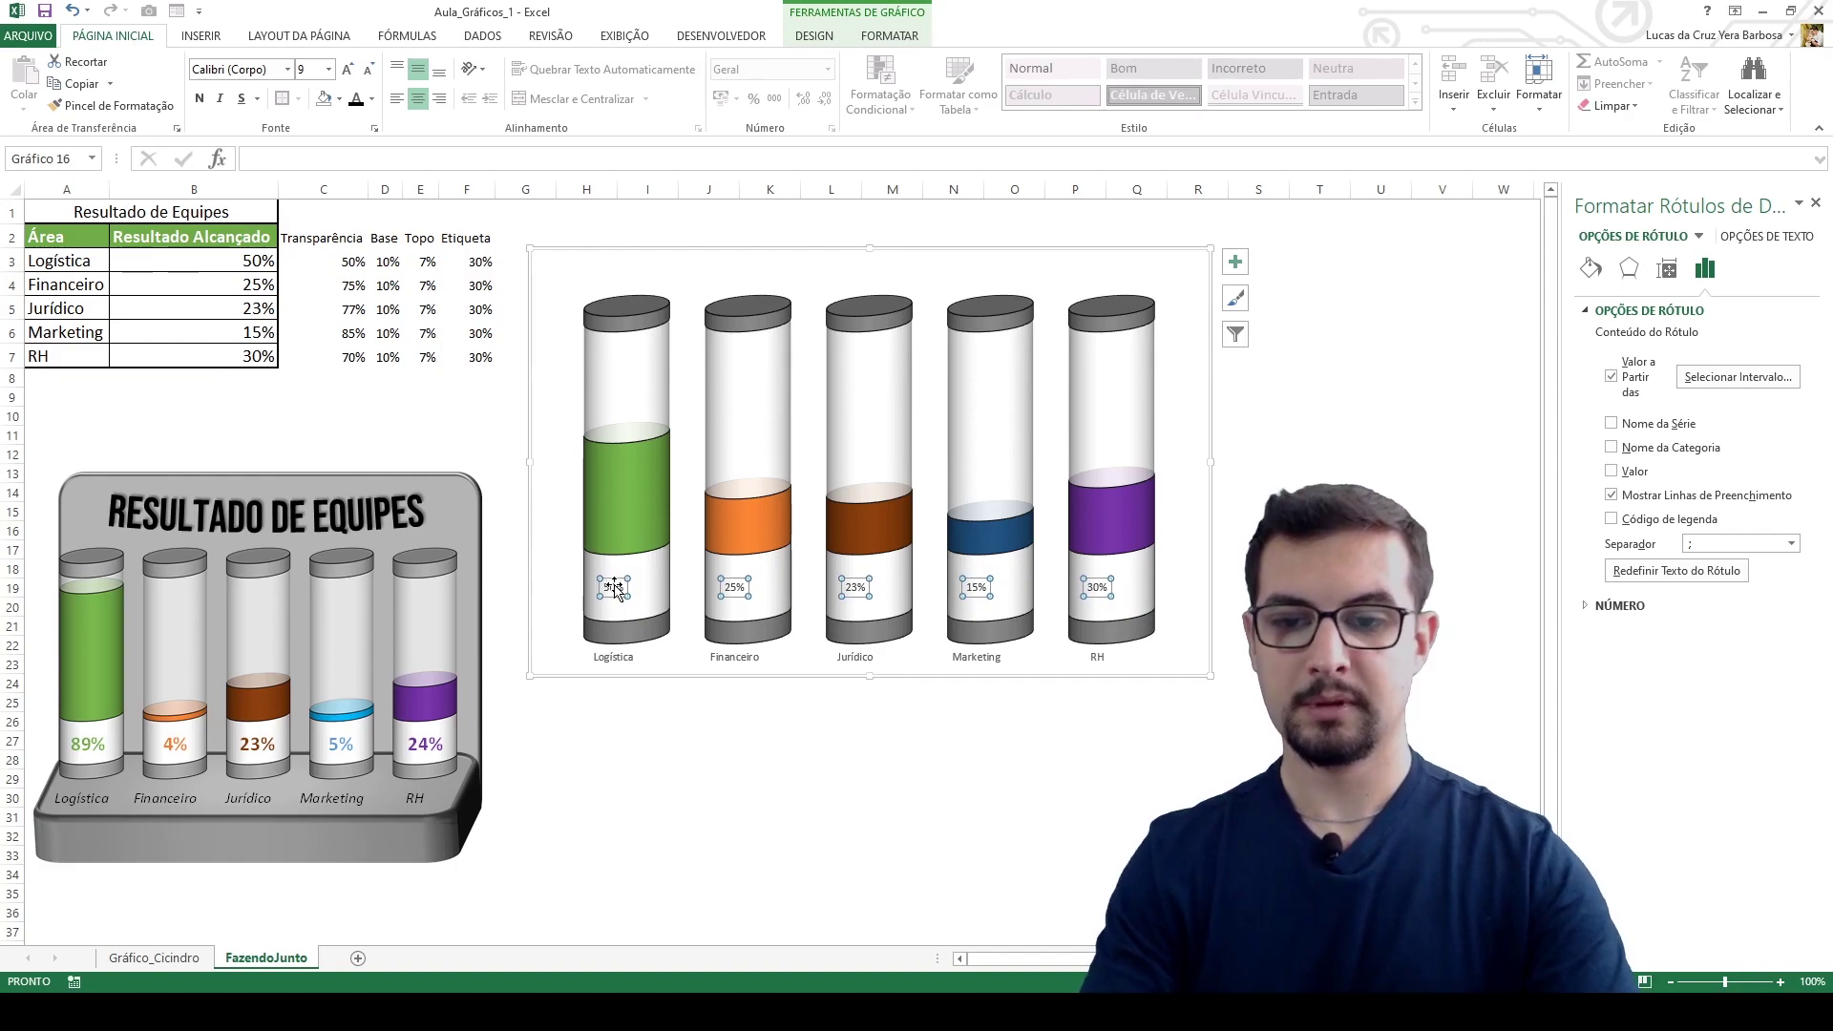
left_click(1379, 550)
left_click(1321, 551)
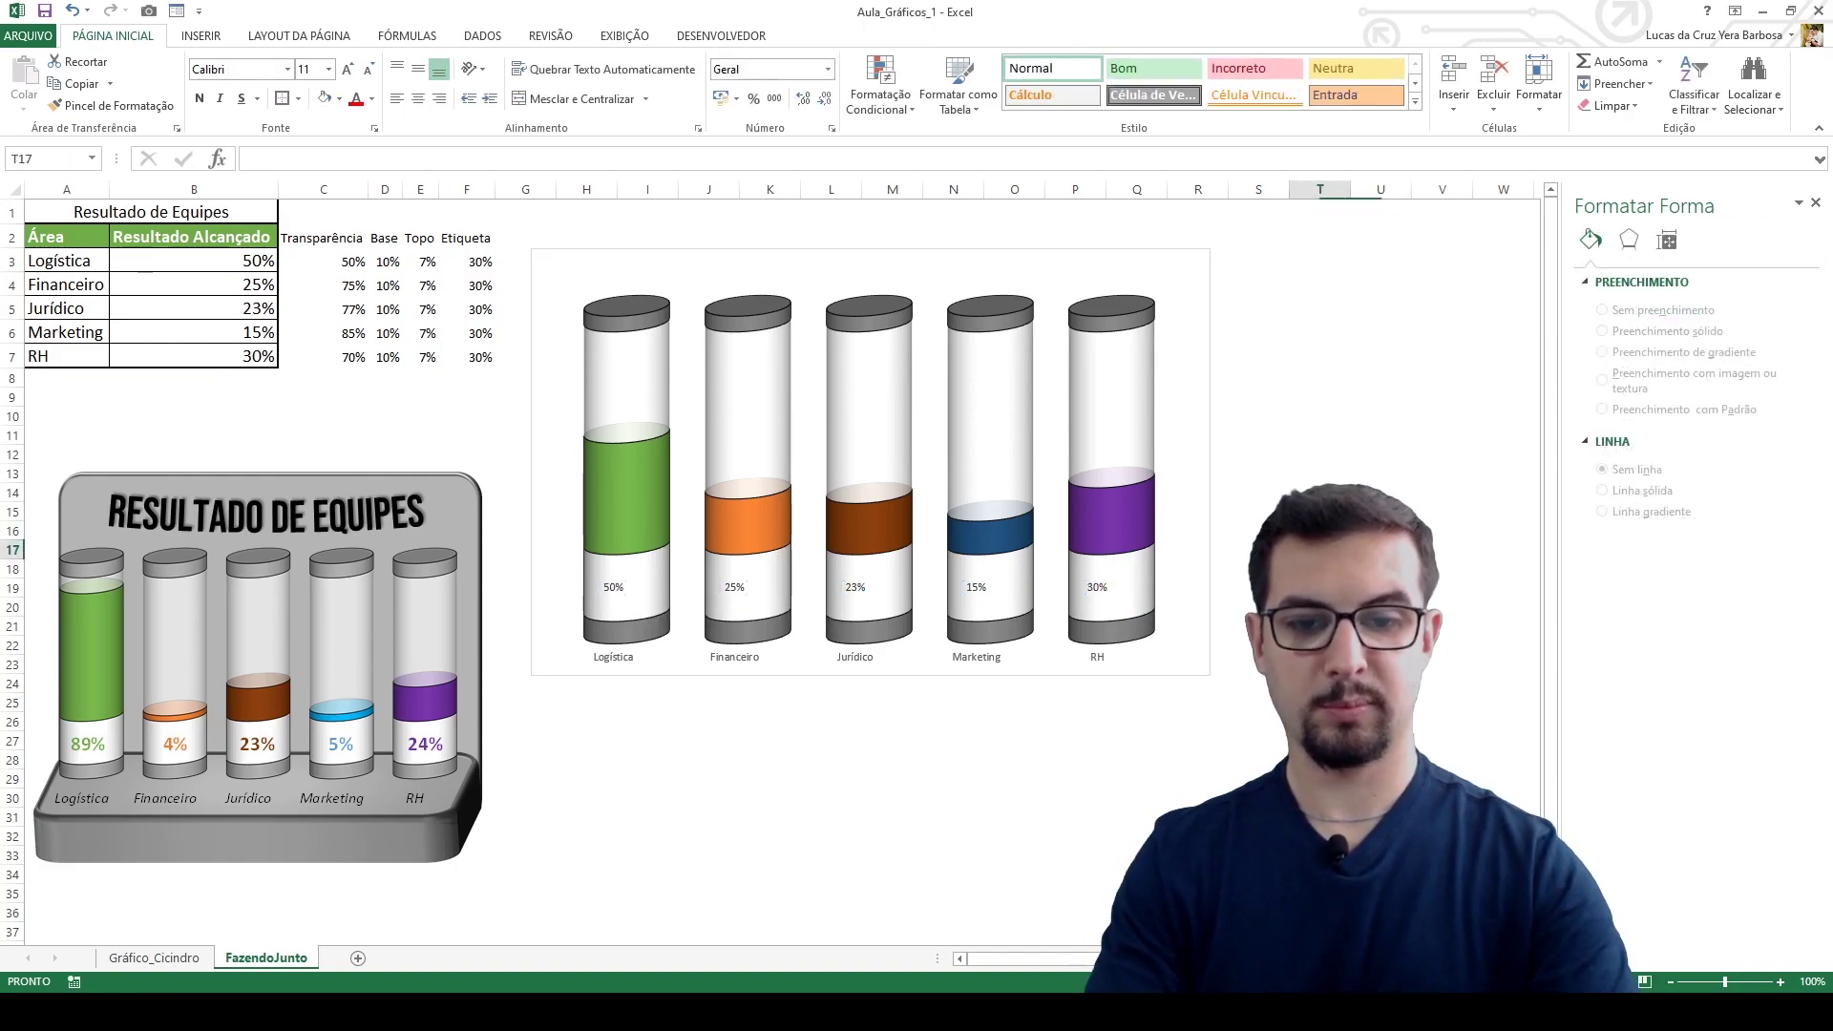
Enlarge all percentage data labels to 14 pt and make them bold.
left_click(1097, 587)
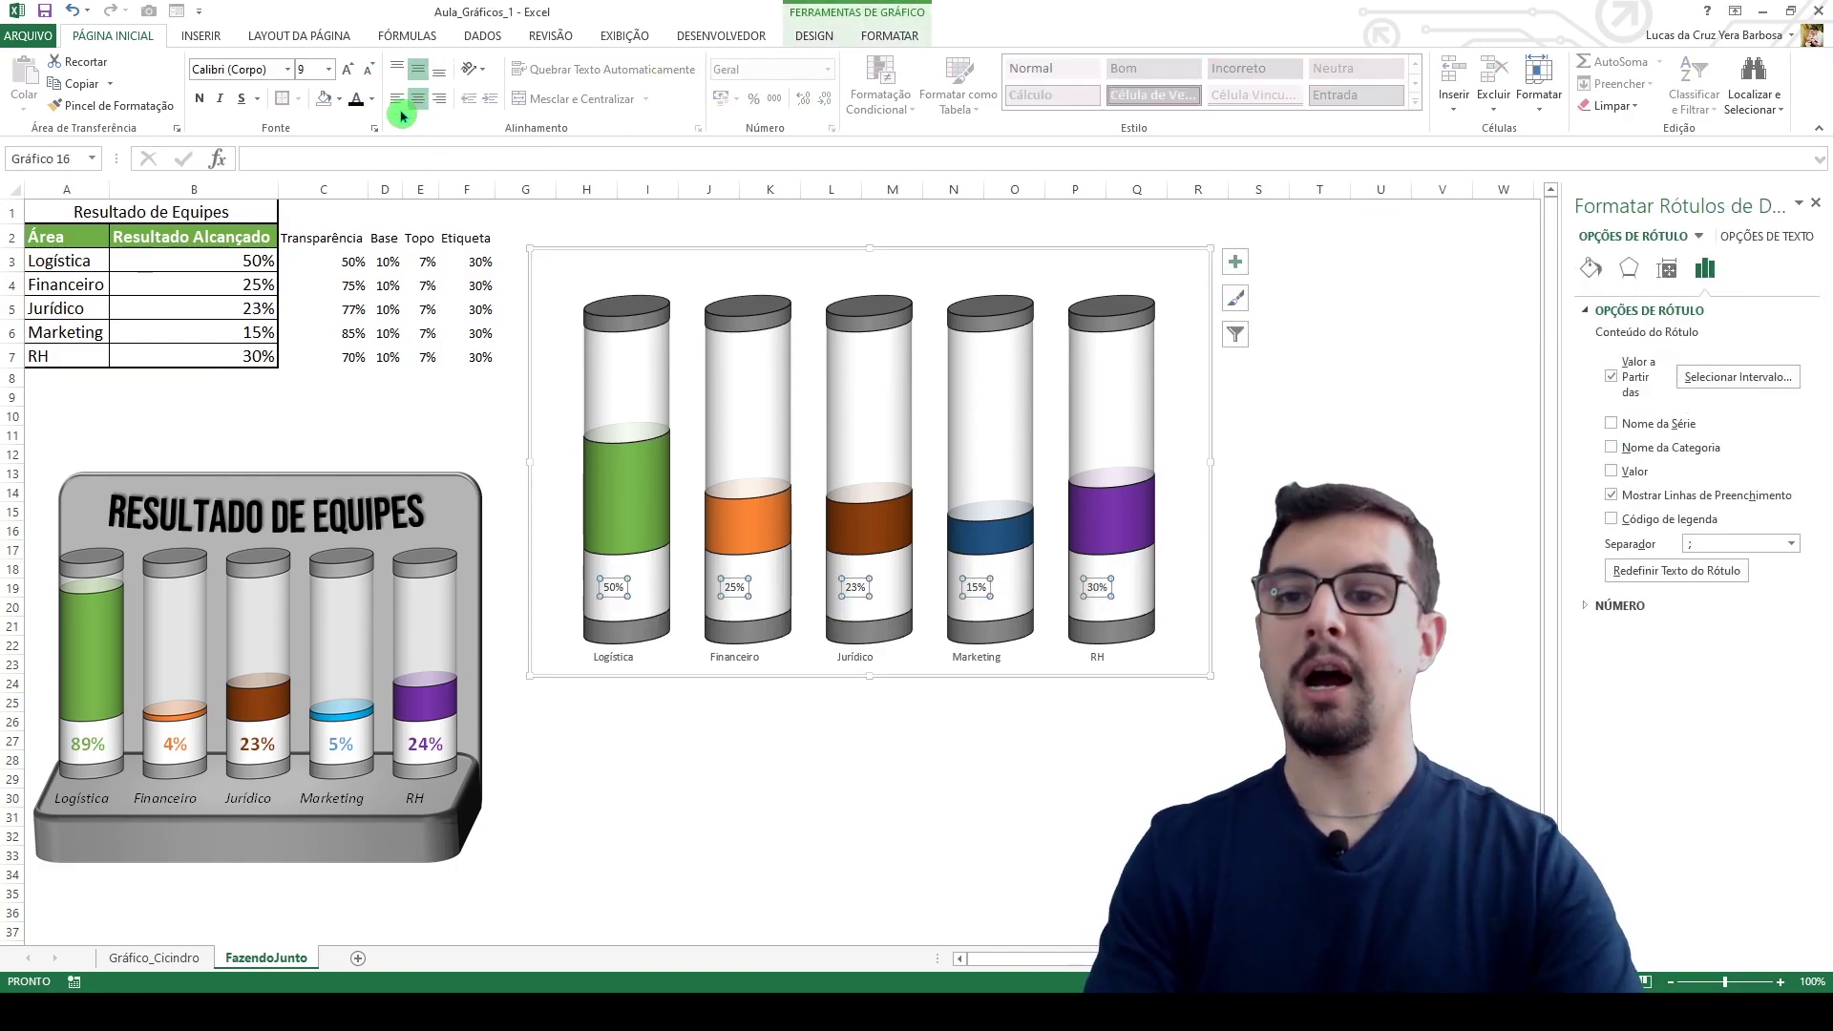
left_click(349, 73)
left_click(348, 74)
left_click(348, 74)
left_click(348, 73)
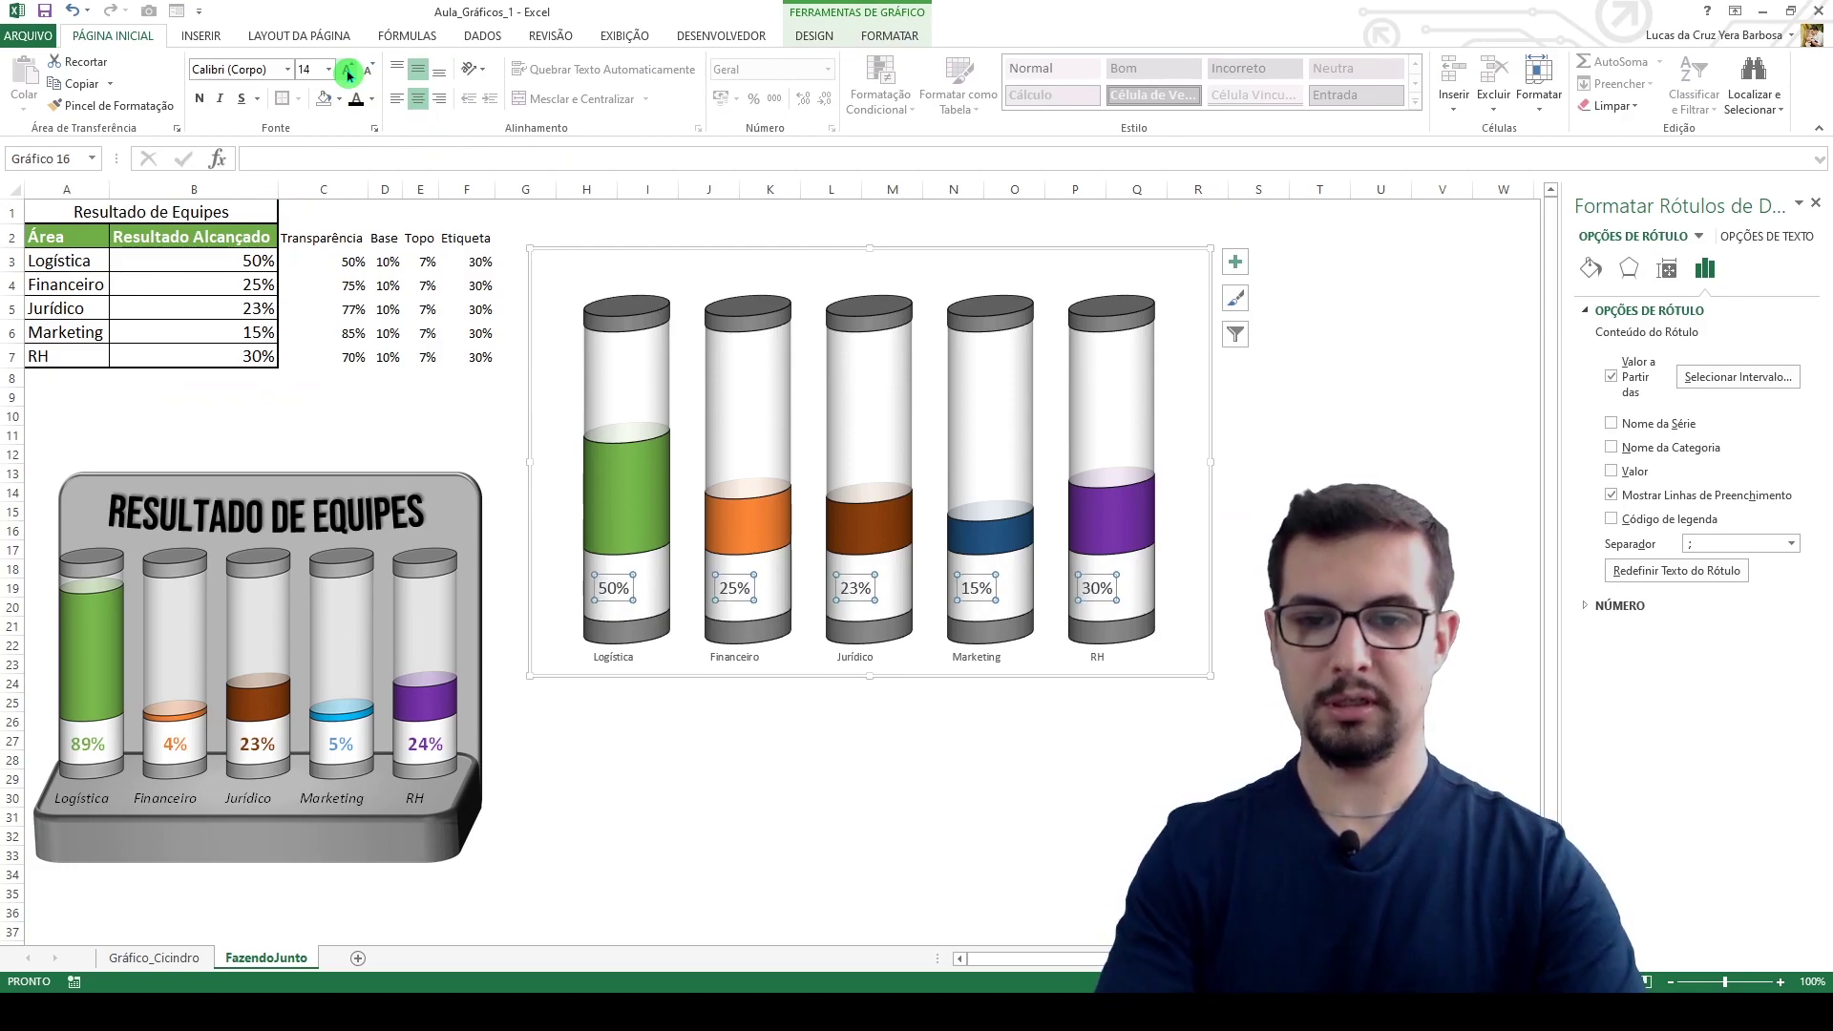
key("ctrl+n")
Reposition the RH 30% label slightly right on its cylinder.
left_click(1442, 646)
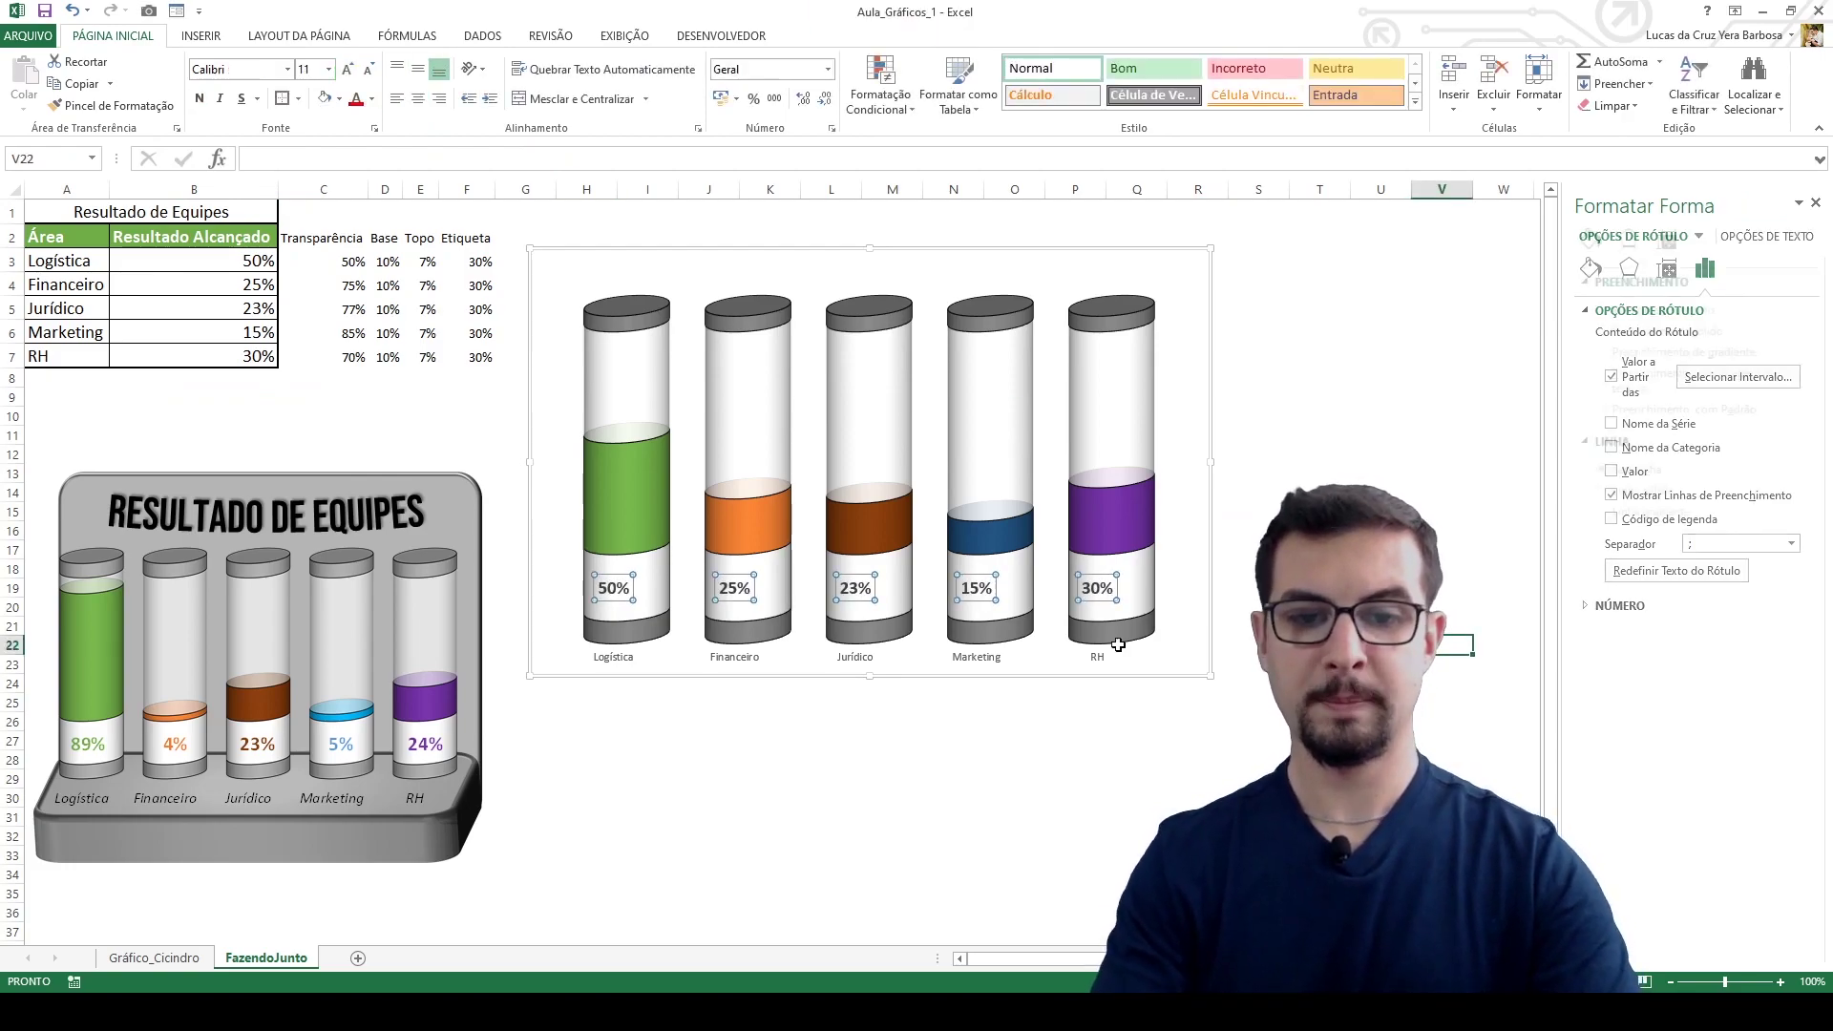
left_click(1103, 586)
left_click(1098, 588)
left_click_drag(1140, 552, 1185, 554)
left_click_drag(1071, 418, 1104, 571)
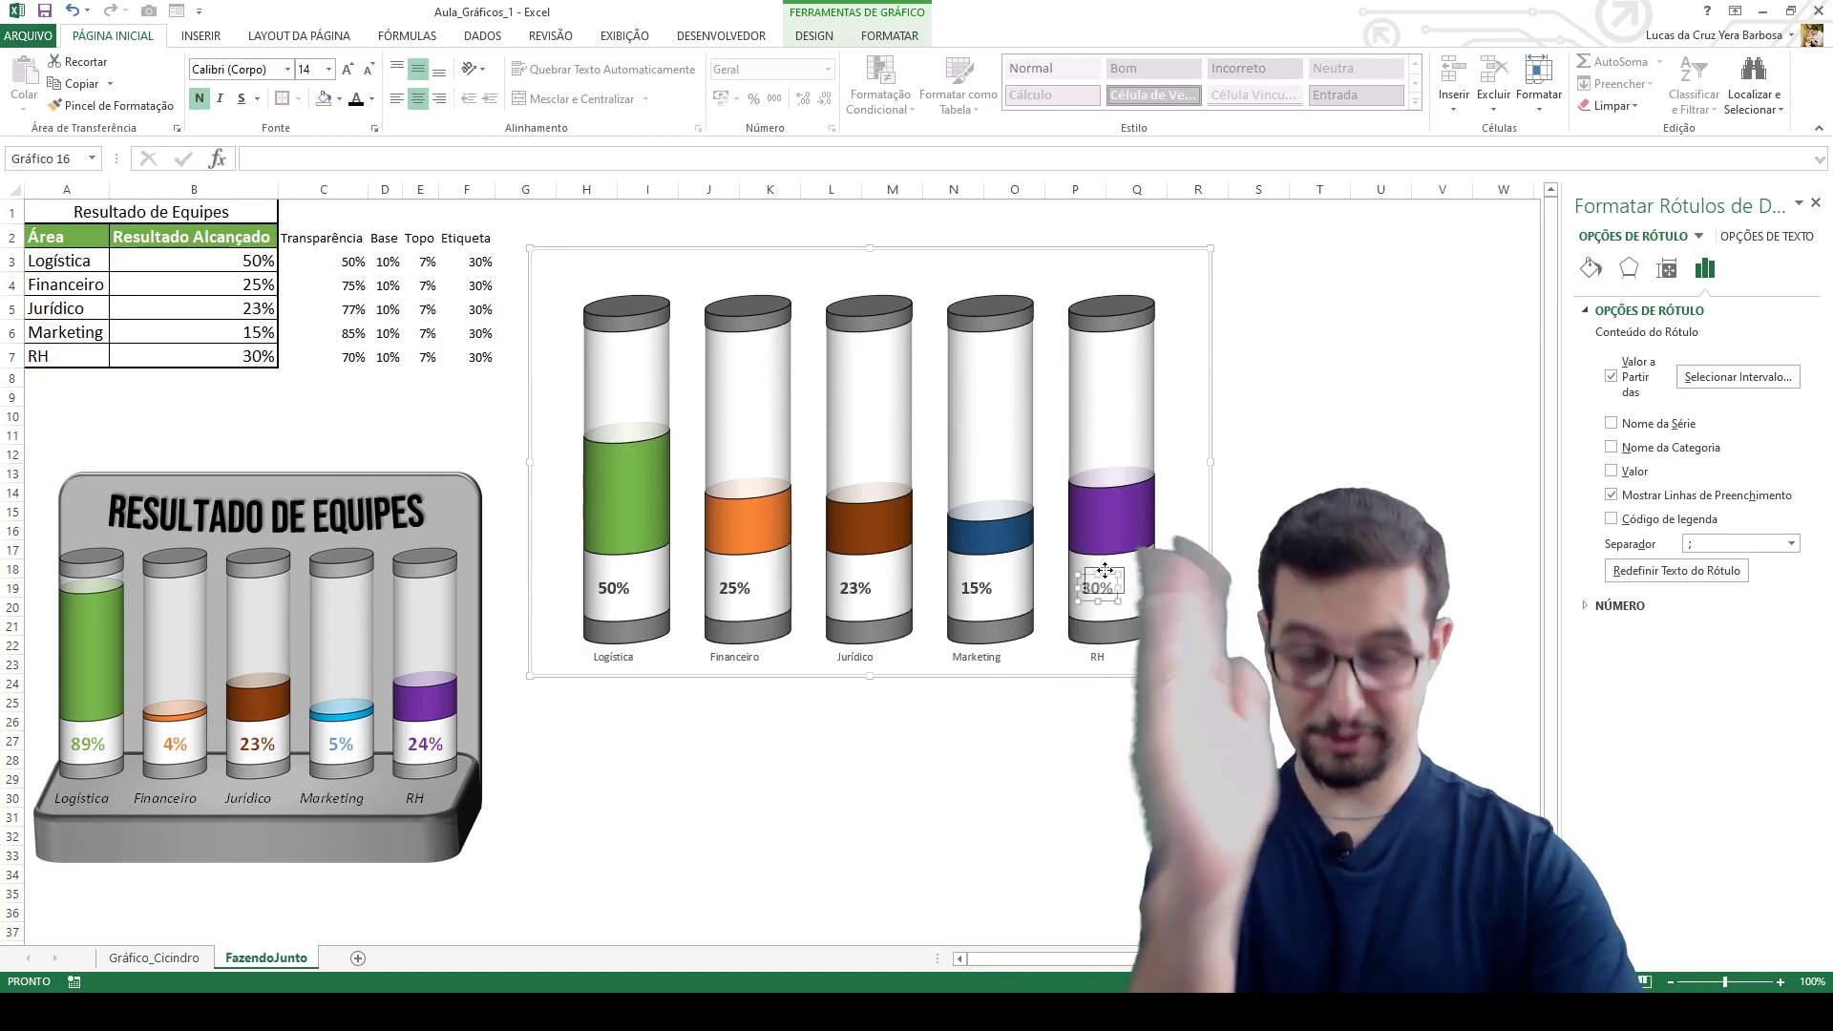
left_click_drag(1105, 571, 1086, 413)
left_click_drag(953, 386, 733, 292)
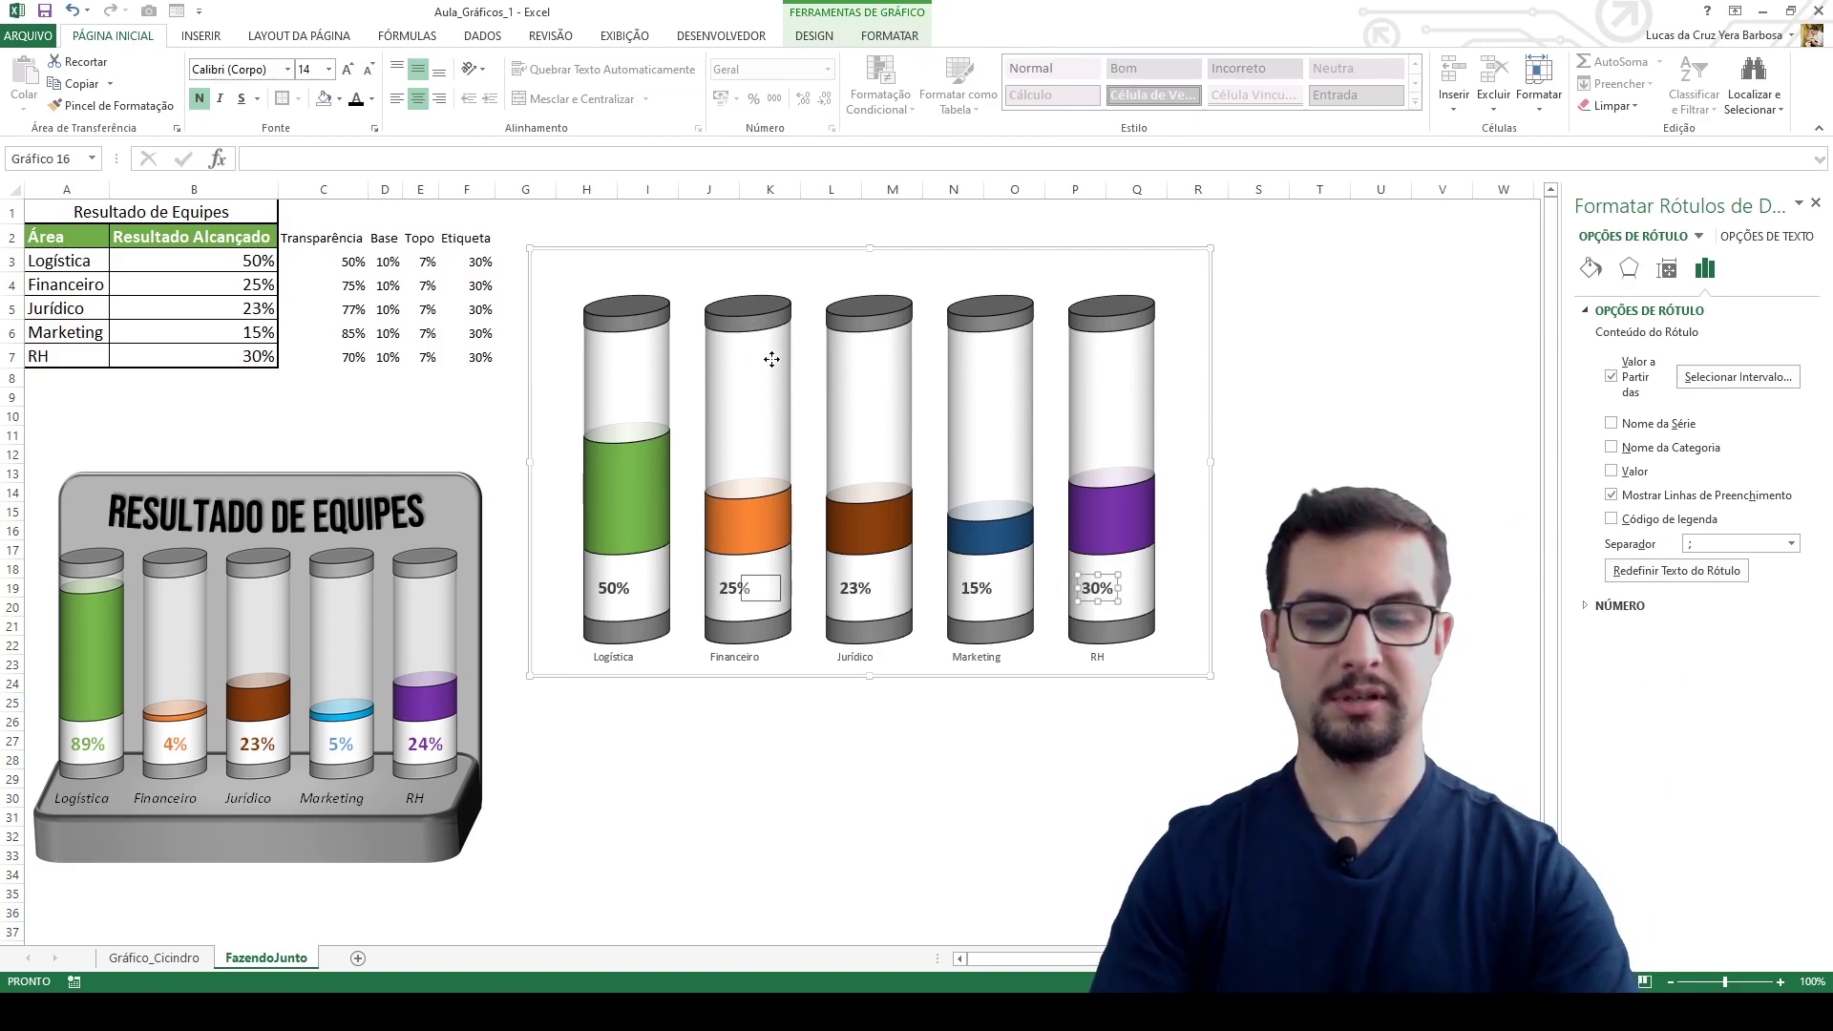
left_click_drag(763, 372, 1113, 573)
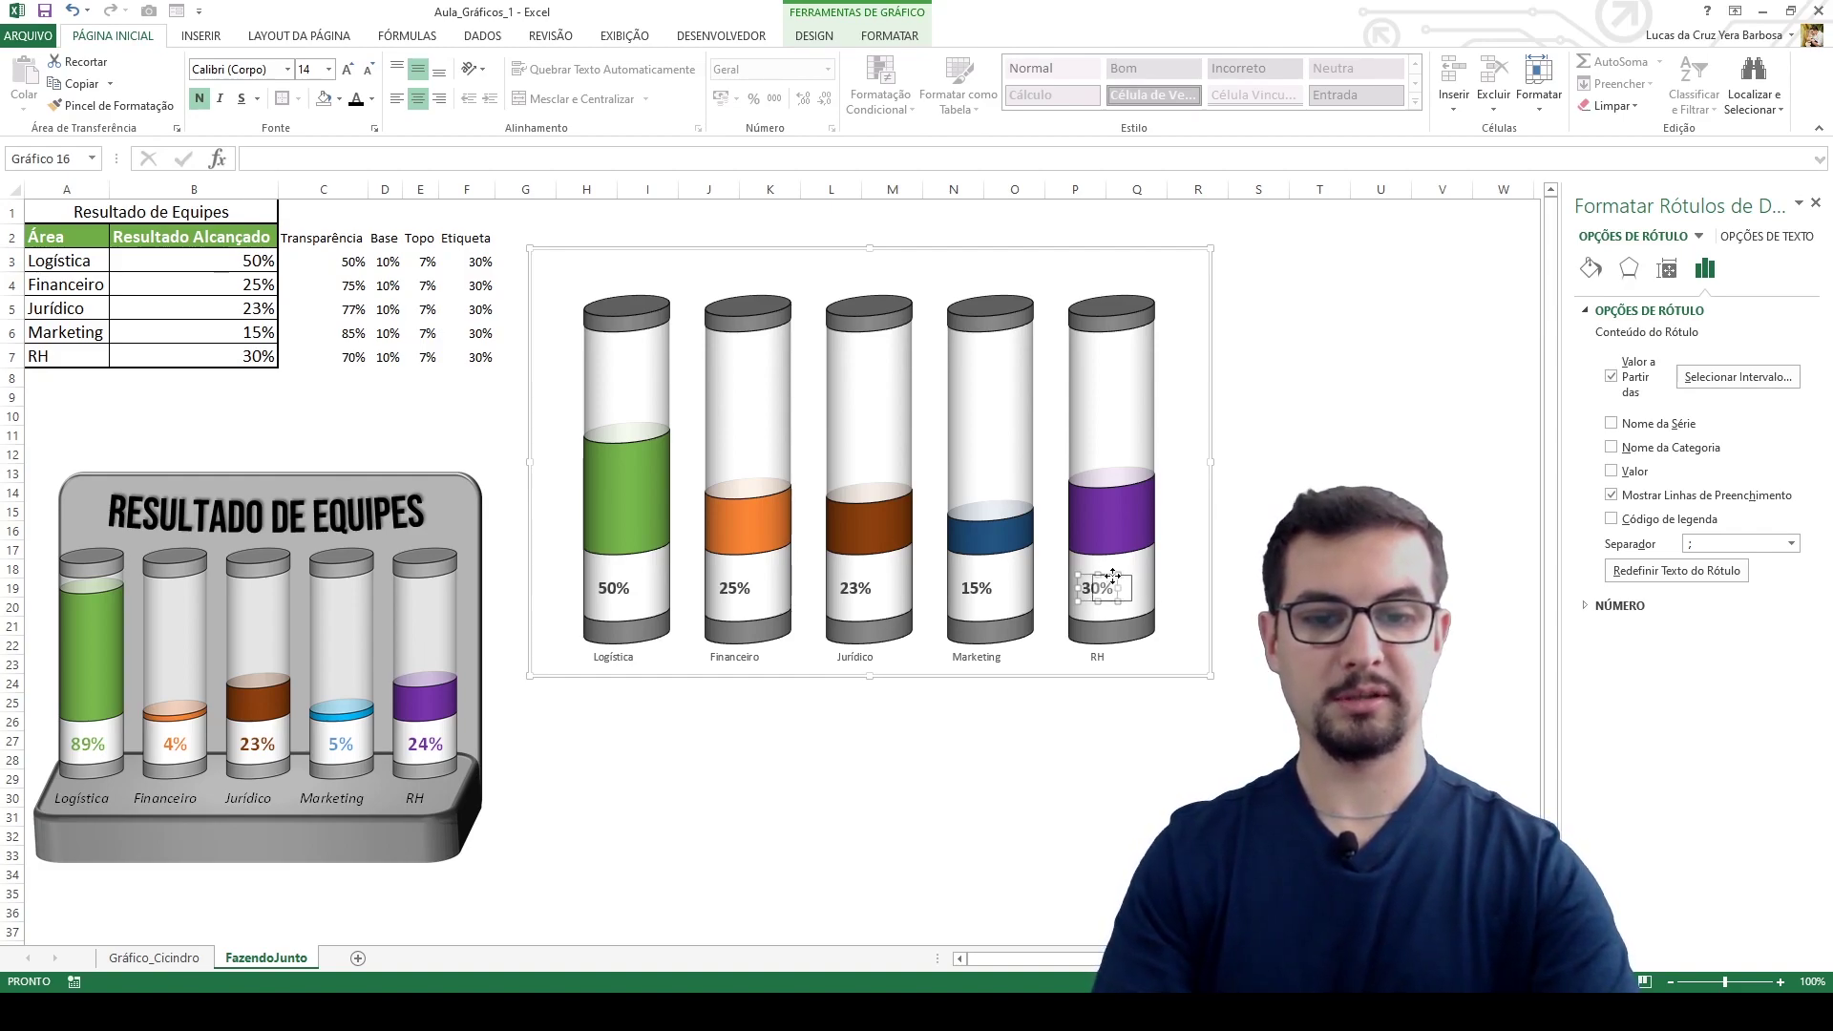
left_click_drag(1111, 576, 1110, 575)
Shift the Marketing 15%, Jurídico 23%, Financeiro 25% and Logística 50% labels slightly right.
left_click(983, 591)
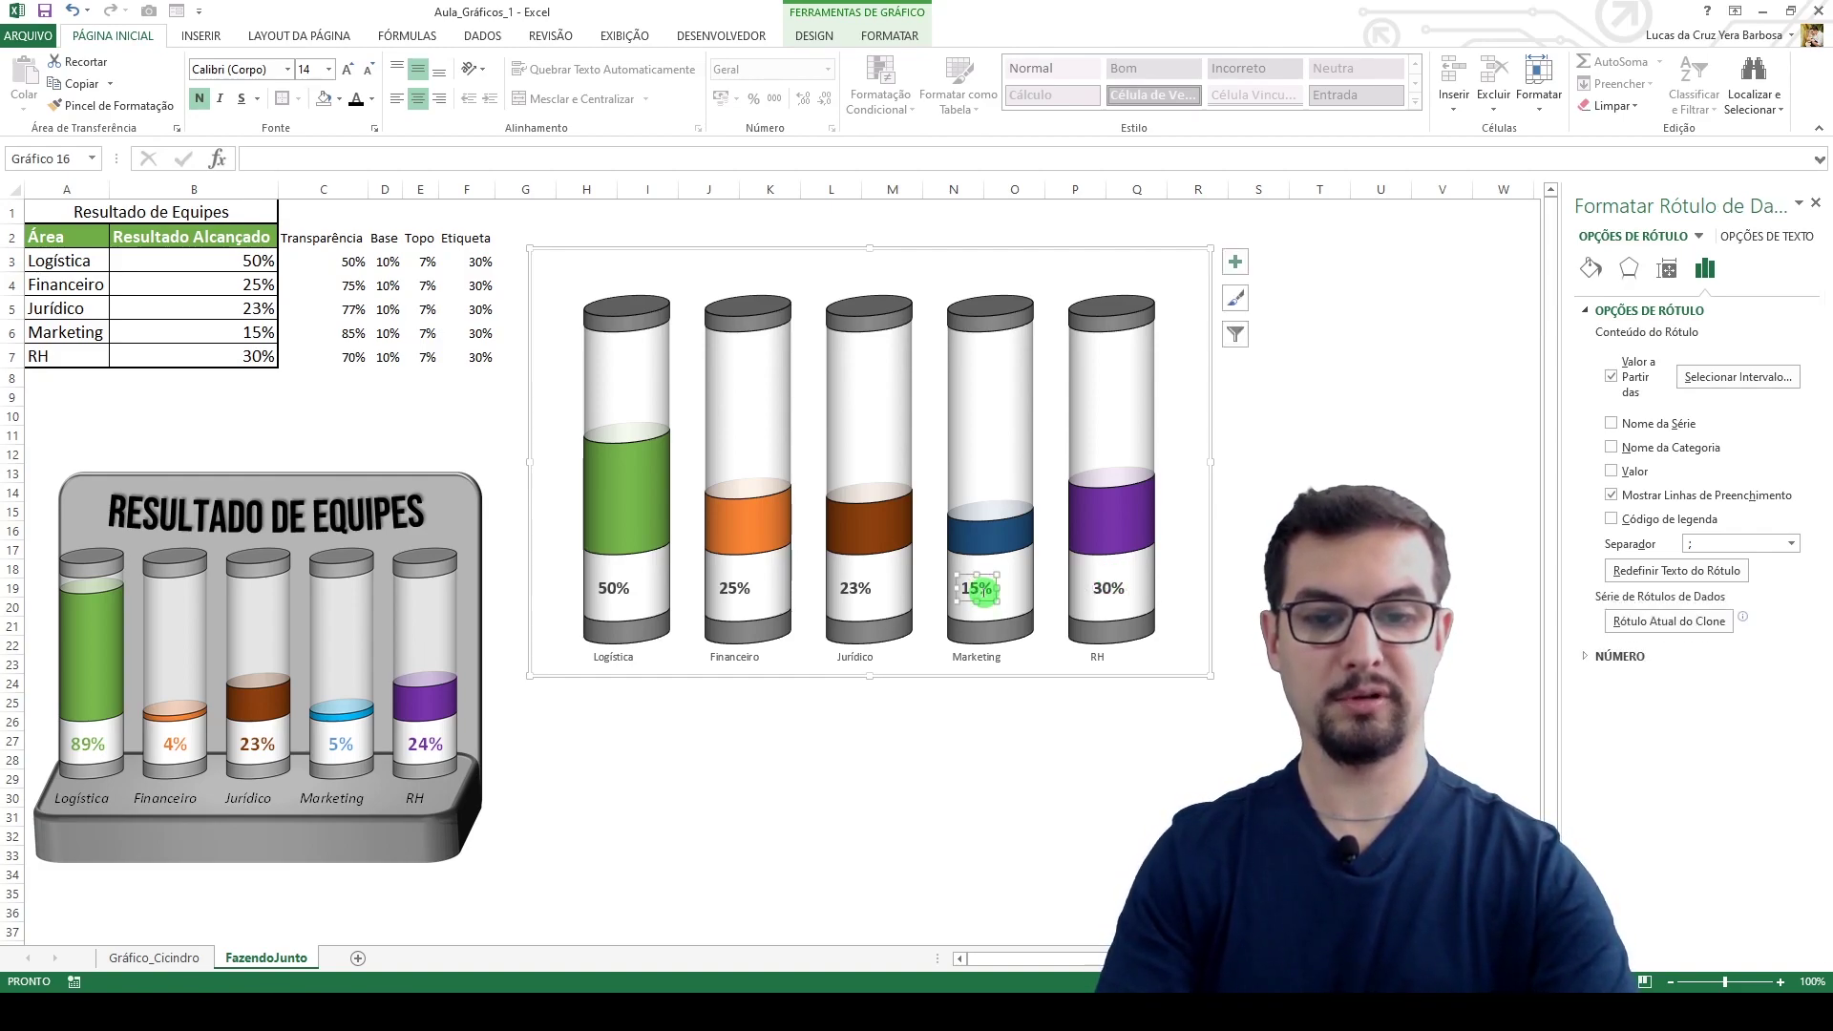
left_click_drag(990, 576, 1002, 575)
left_click(863, 583)
left_click_drag(866, 576, 878, 576)
left_click(740, 586)
left_click_drag(746, 577, 758, 576)
left_click(616, 586)
left_click_drag(619, 576, 631, 576)
left_click(894, 599)
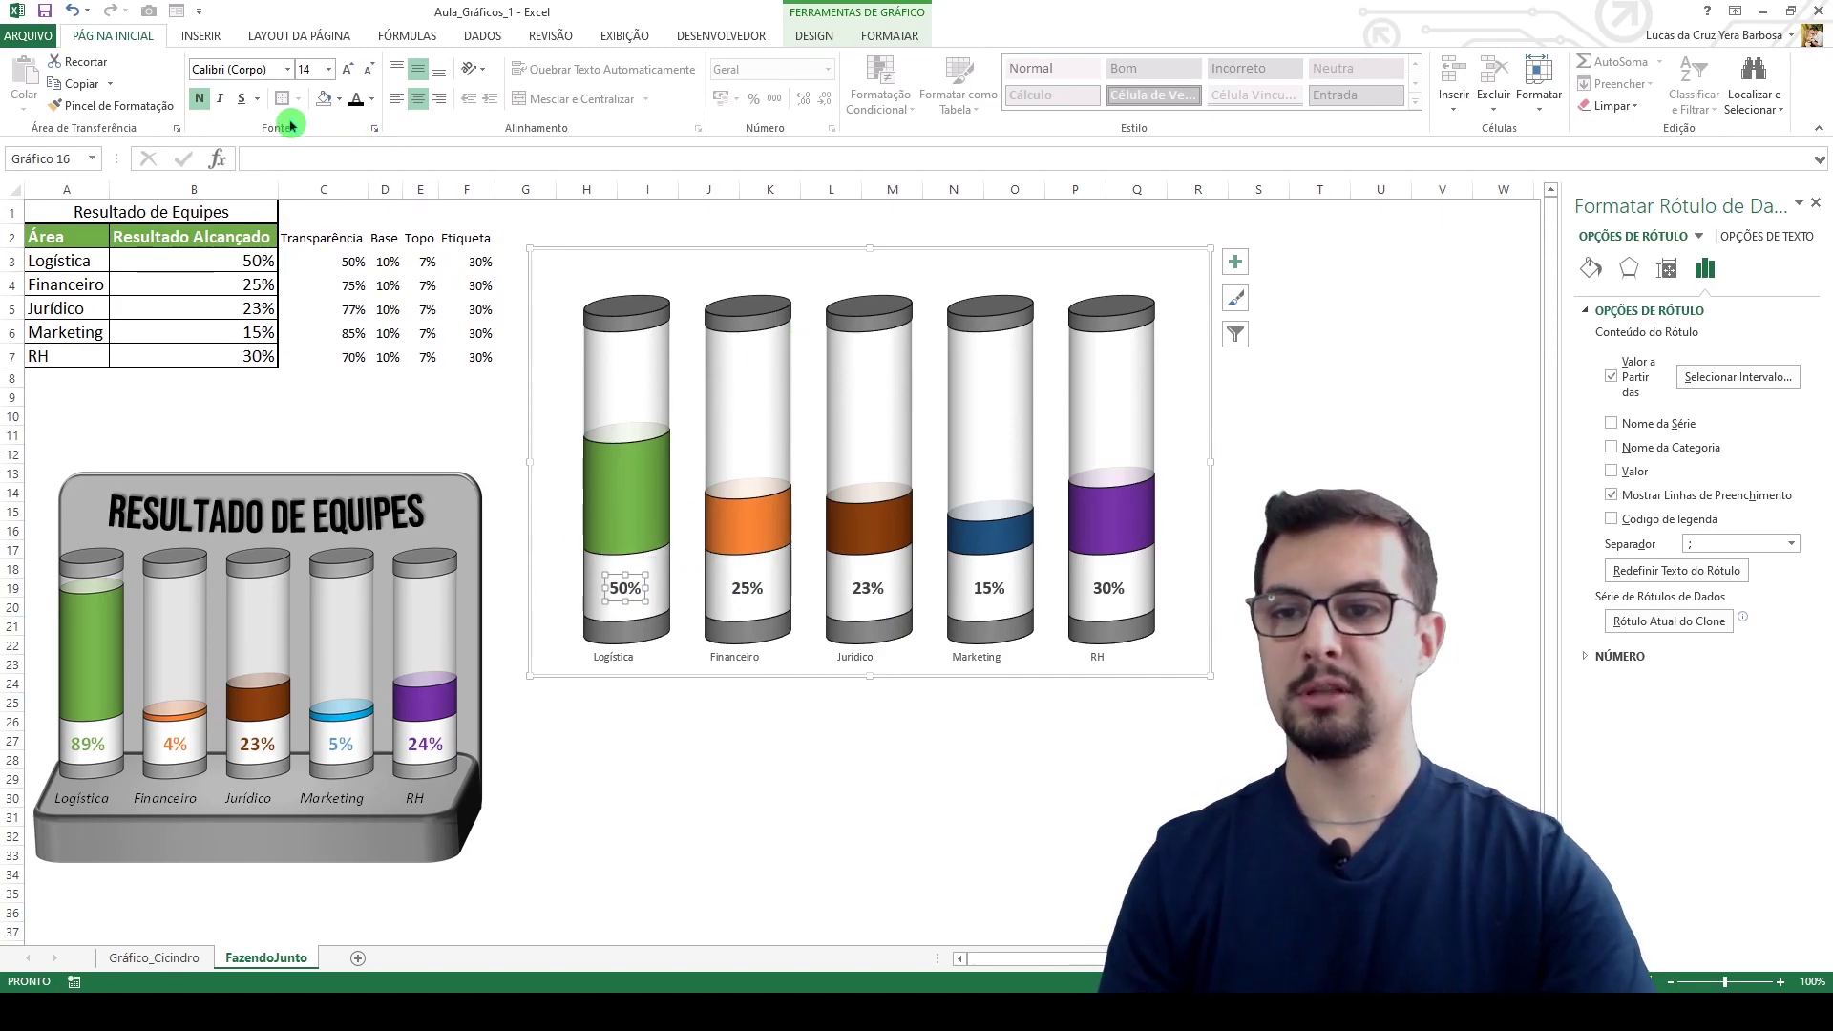
Colour the Logística 50% label green and the Financeiro 25% label orange.
left_click(373, 99)
left_click(501, 166)
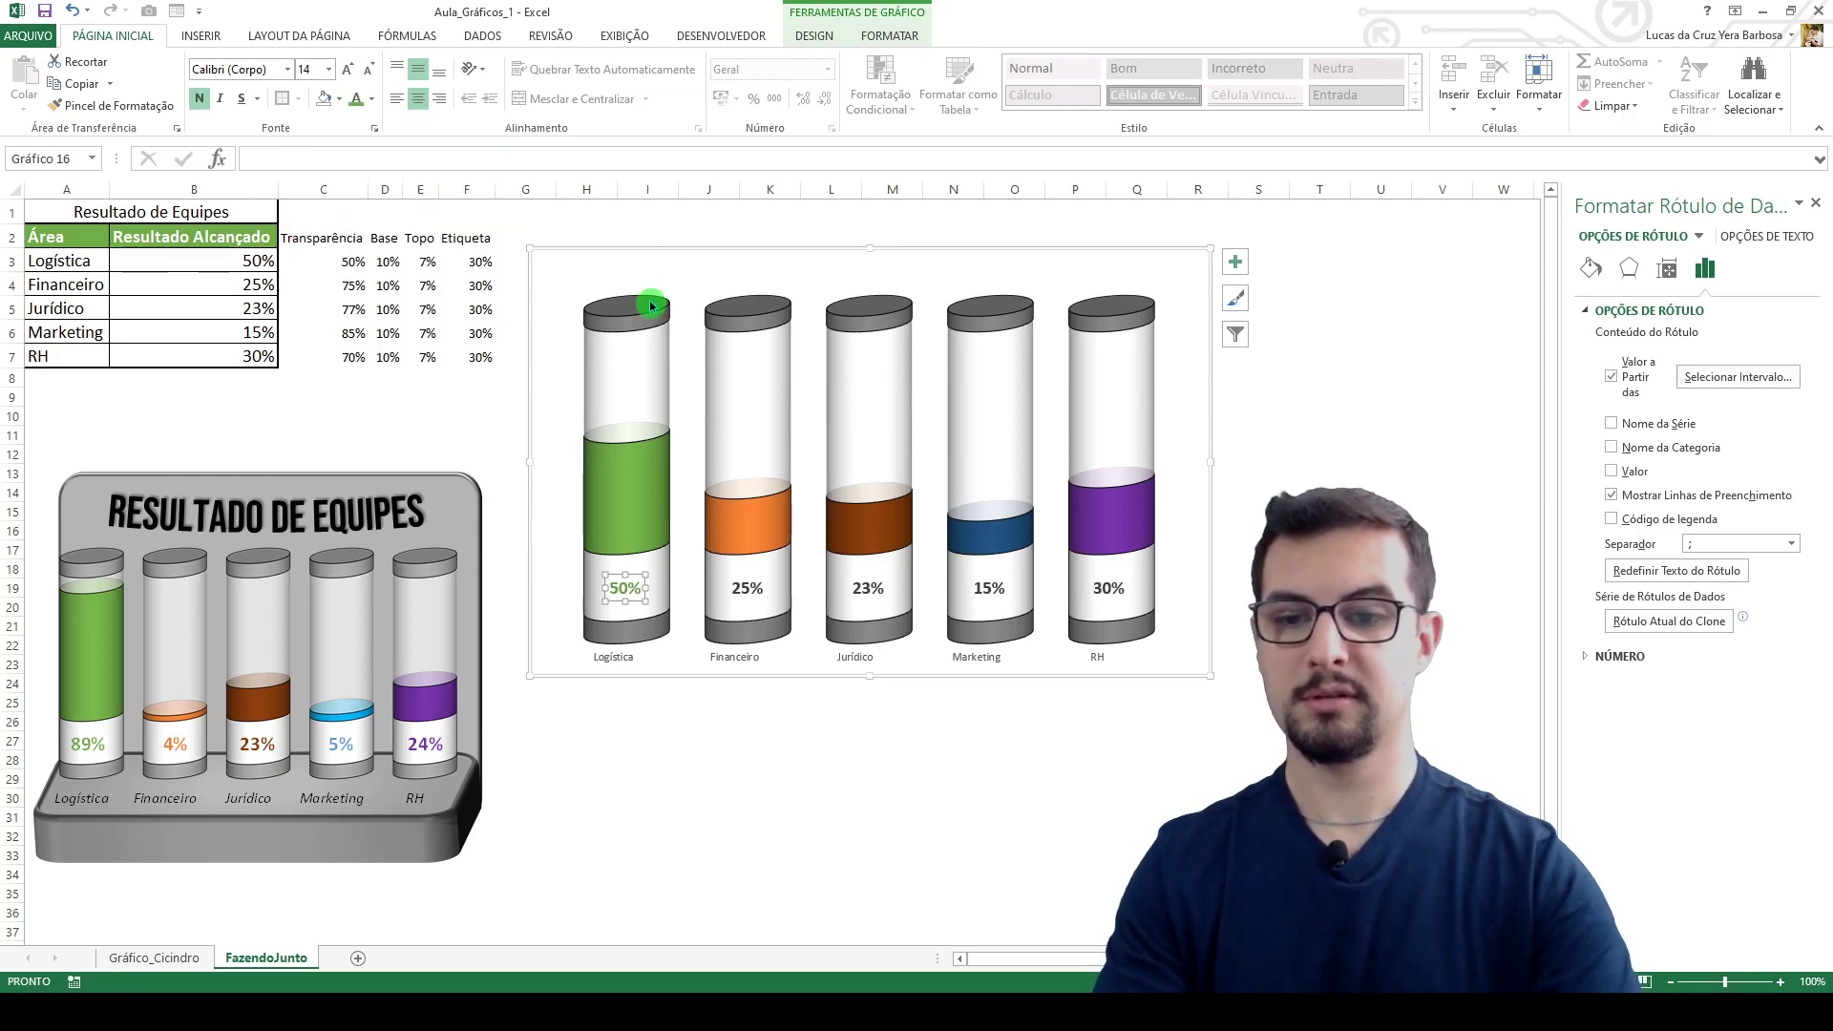
left_click(769, 584)
left_click(374, 100)
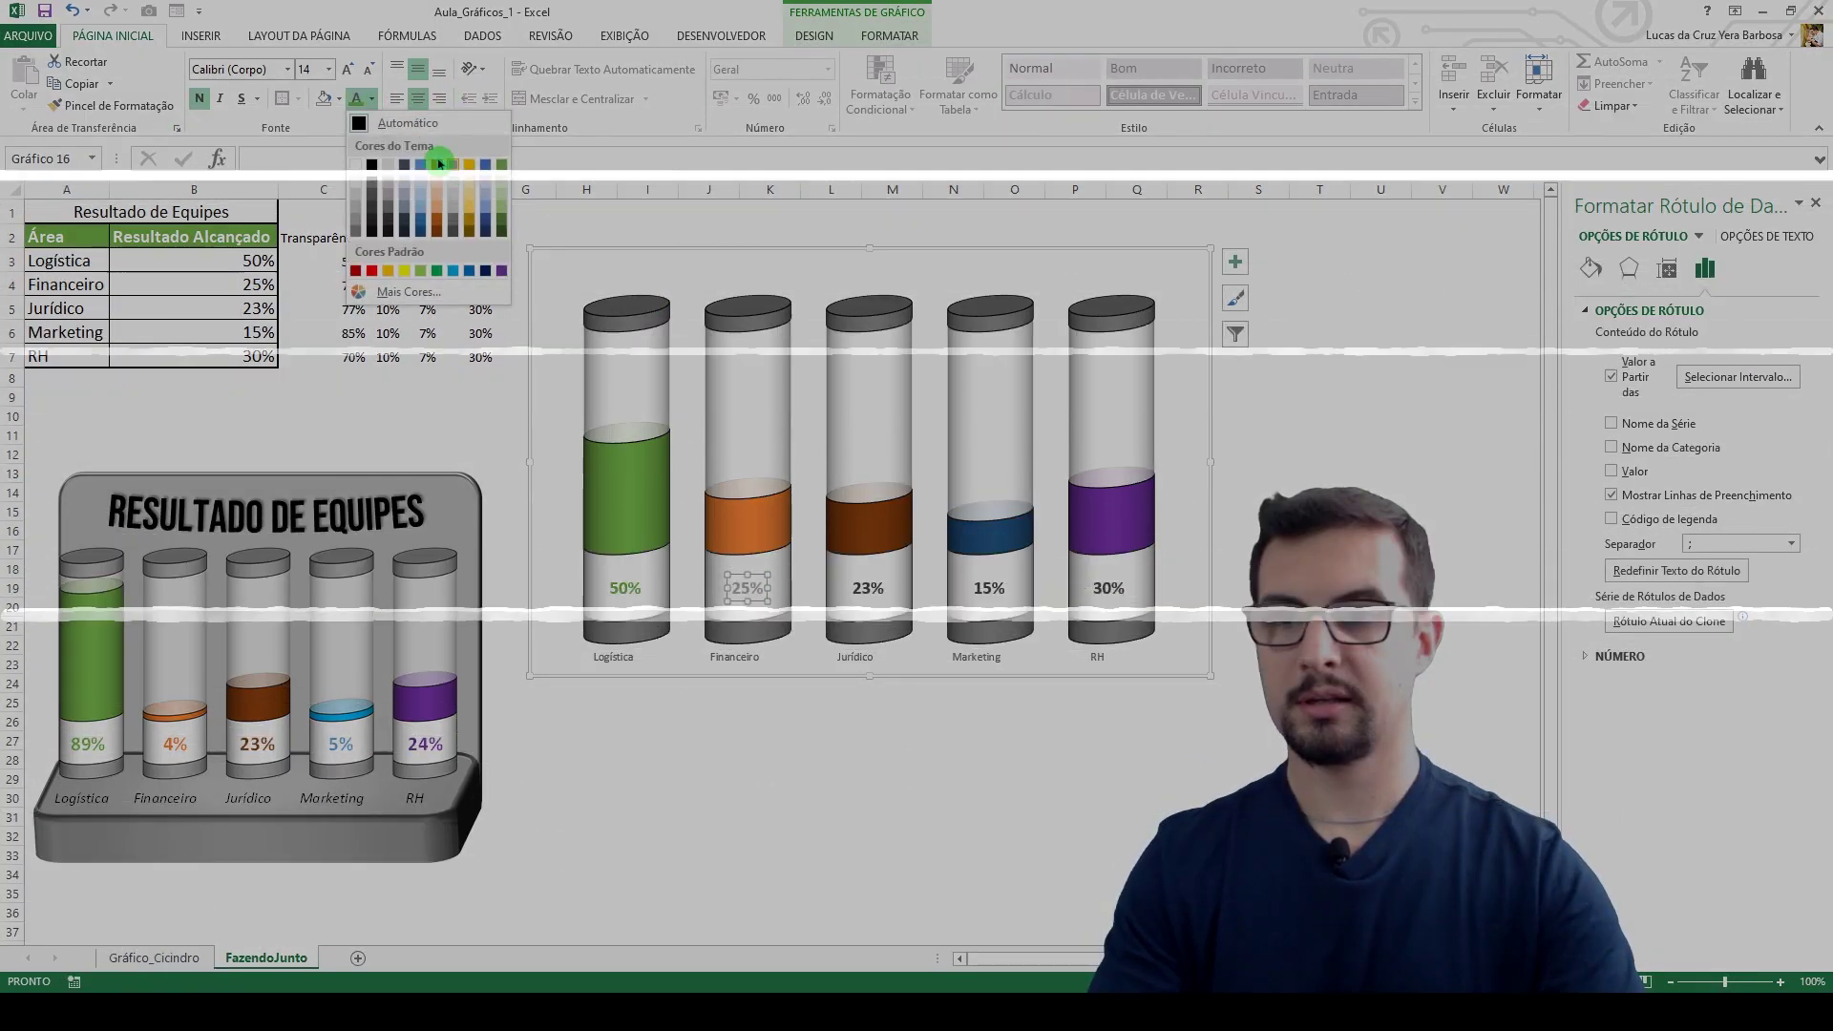
left_click(374, 100)
left_click(371, 99)
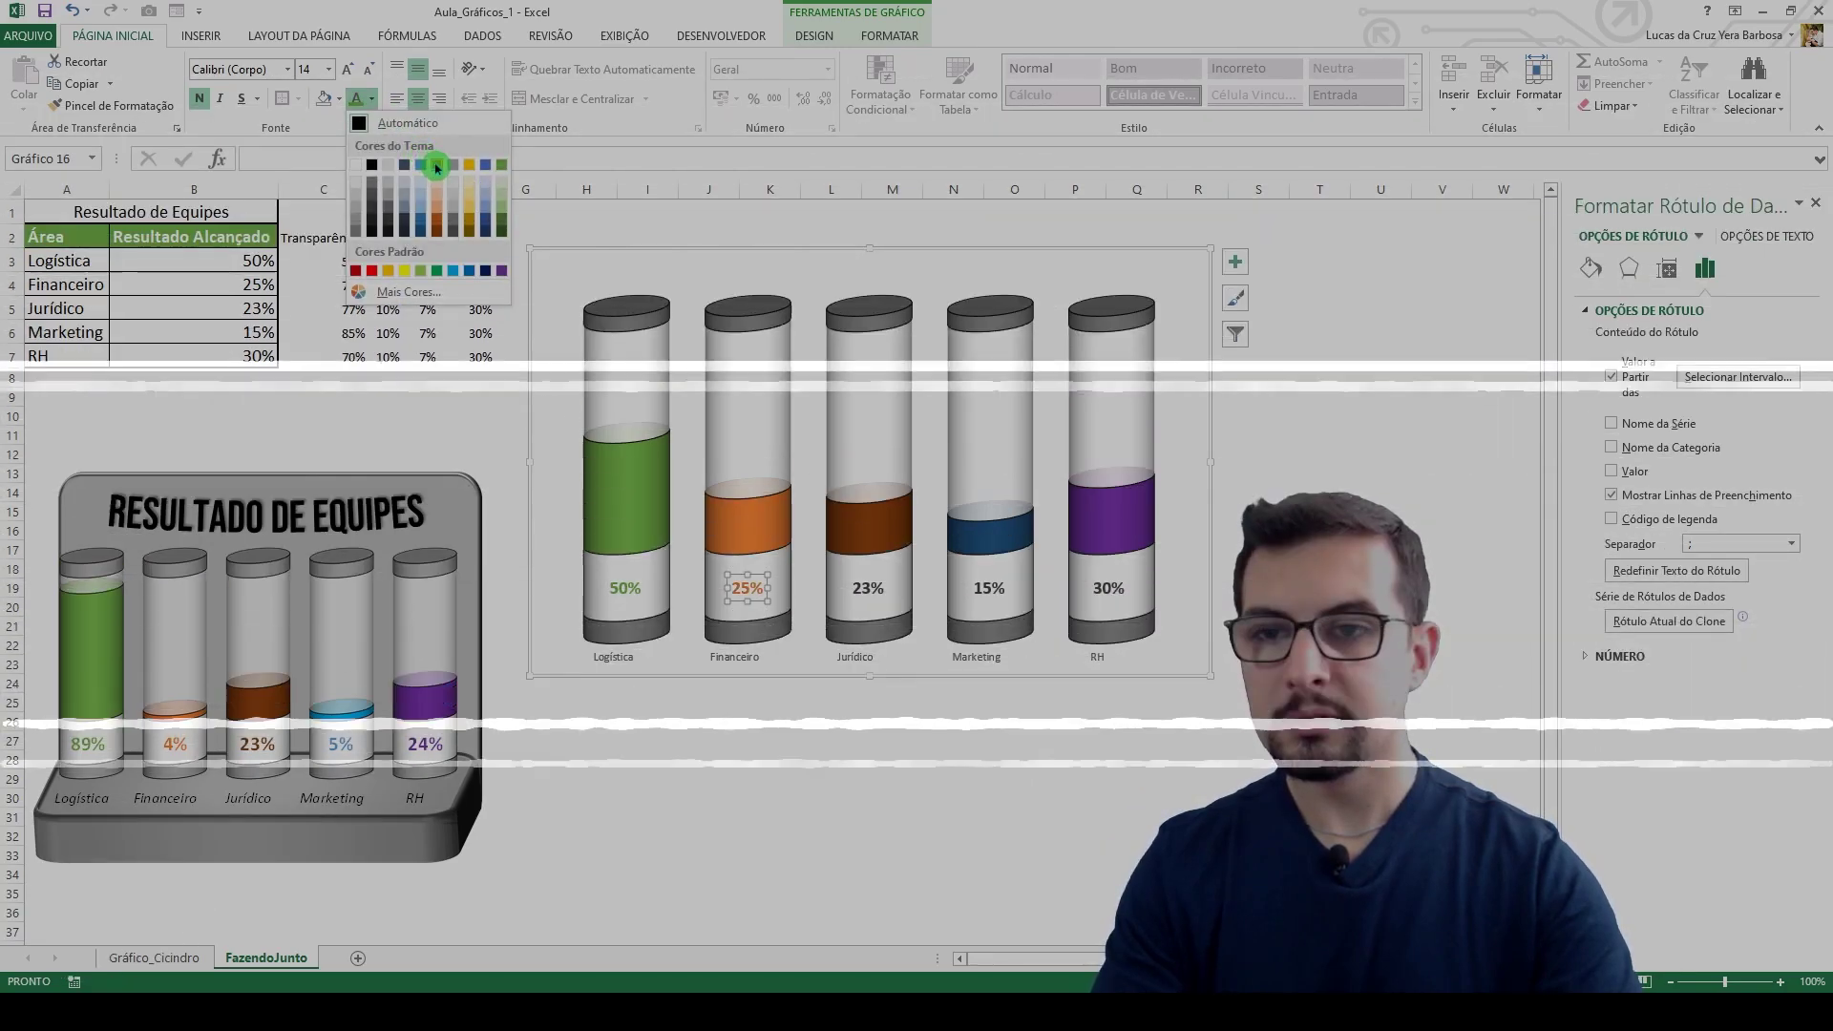
left_click(437, 164)
Colour the 23% label dark brown, the 15% label dark blue and the 30% label purple.
left_click(868, 588)
left_click(371, 100)
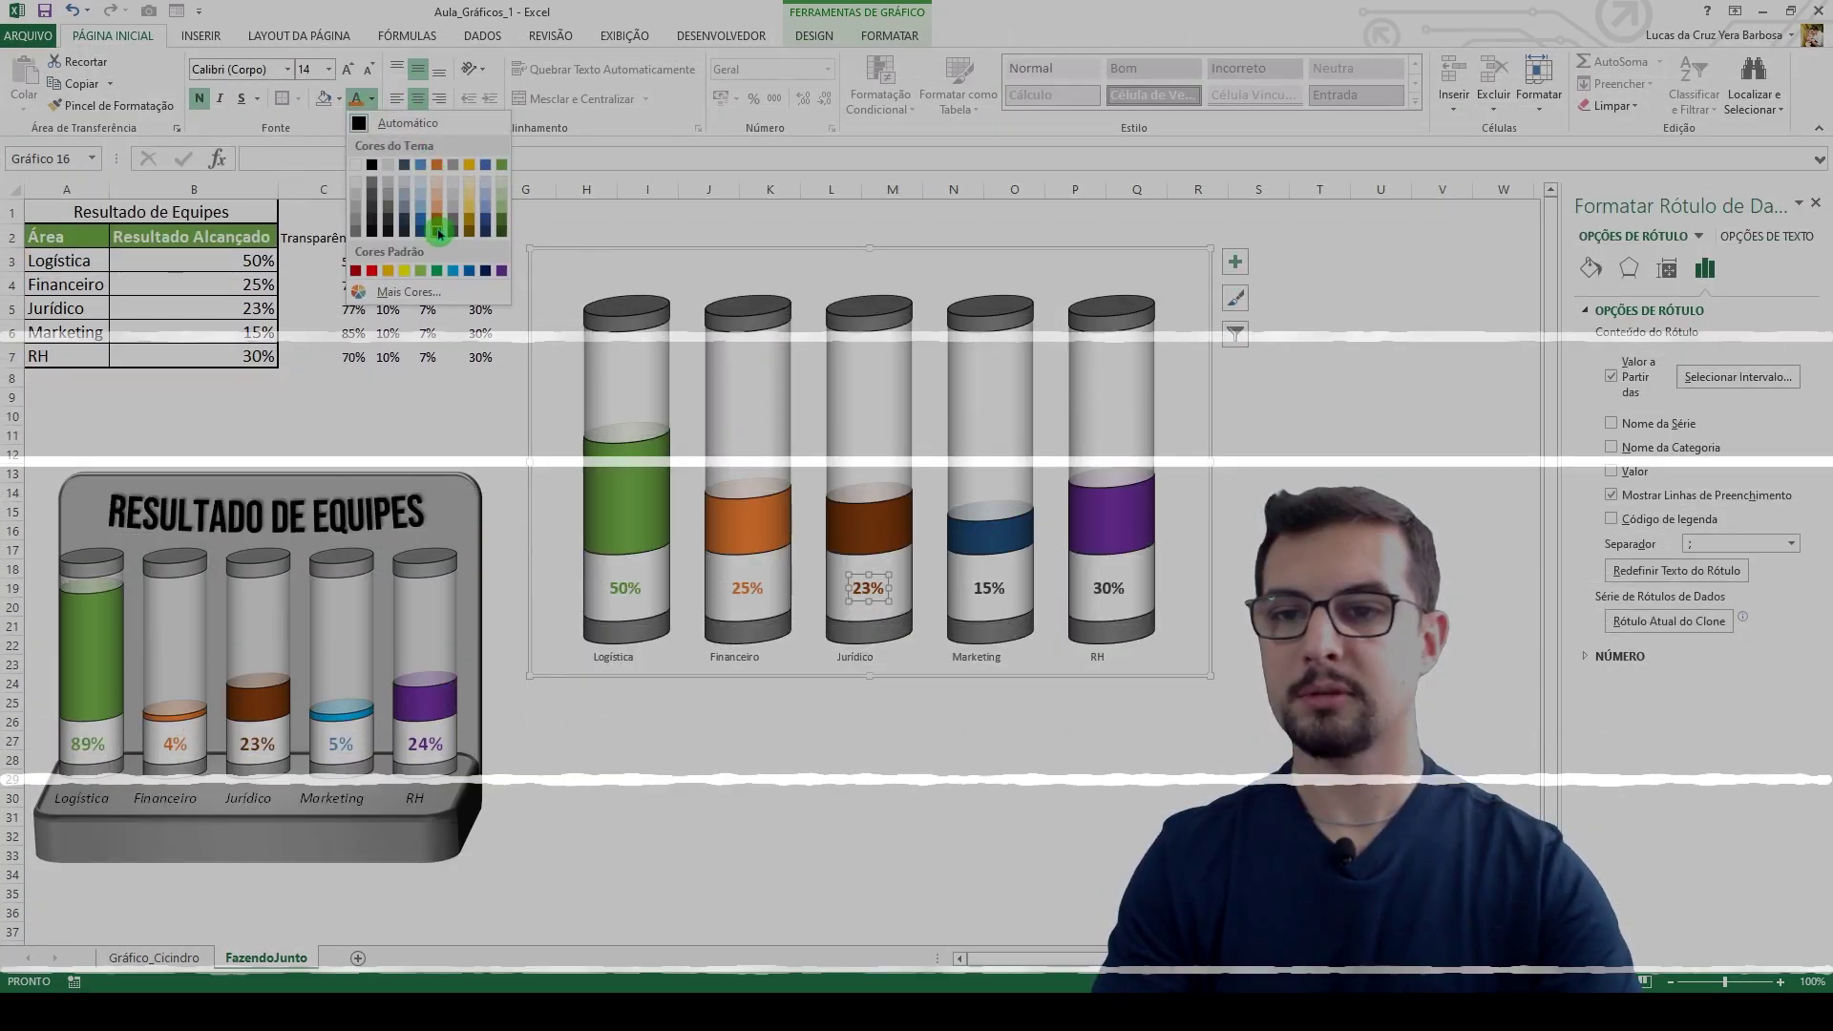
left_click(436, 227)
left_click(989, 588)
left_click(371, 99)
left_click(421, 235)
left_click(1108, 588)
left_click(372, 100)
left_click(501, 270)
Make the category names under the cylinders black and enlarge them to 14 pt.
left_click(1381, 550)
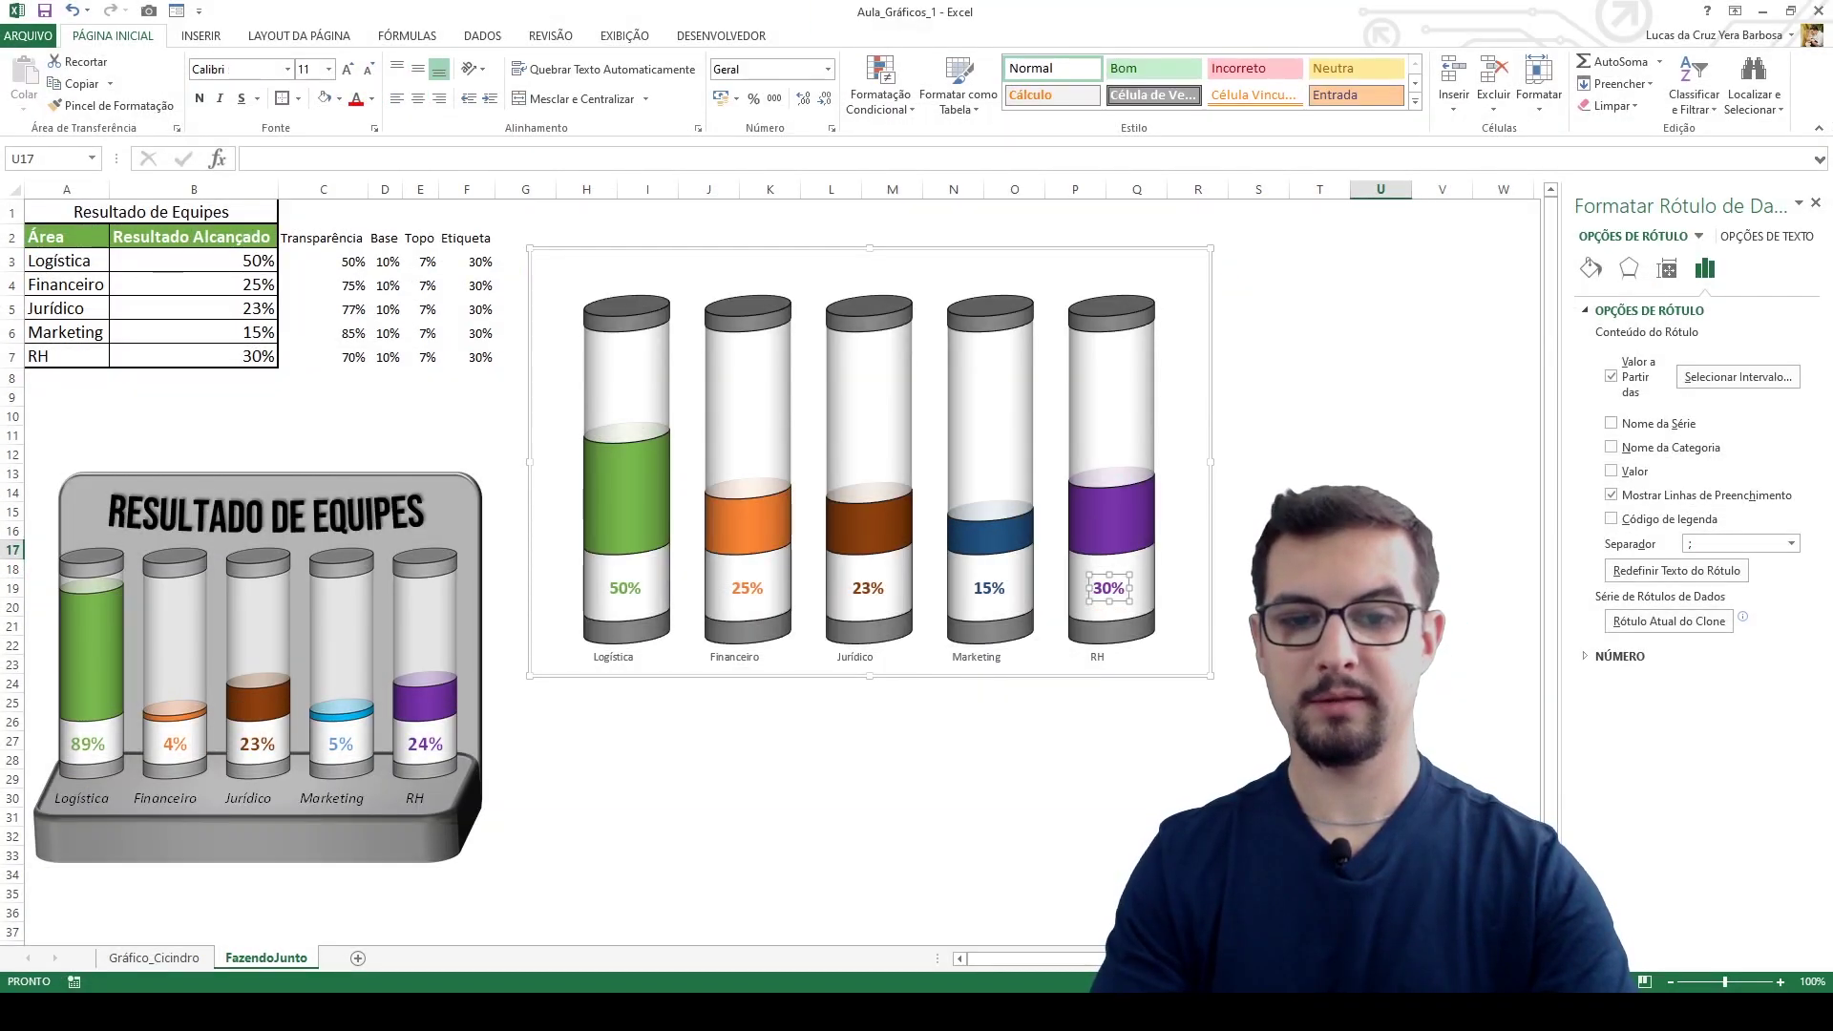
left_click(861, 659)
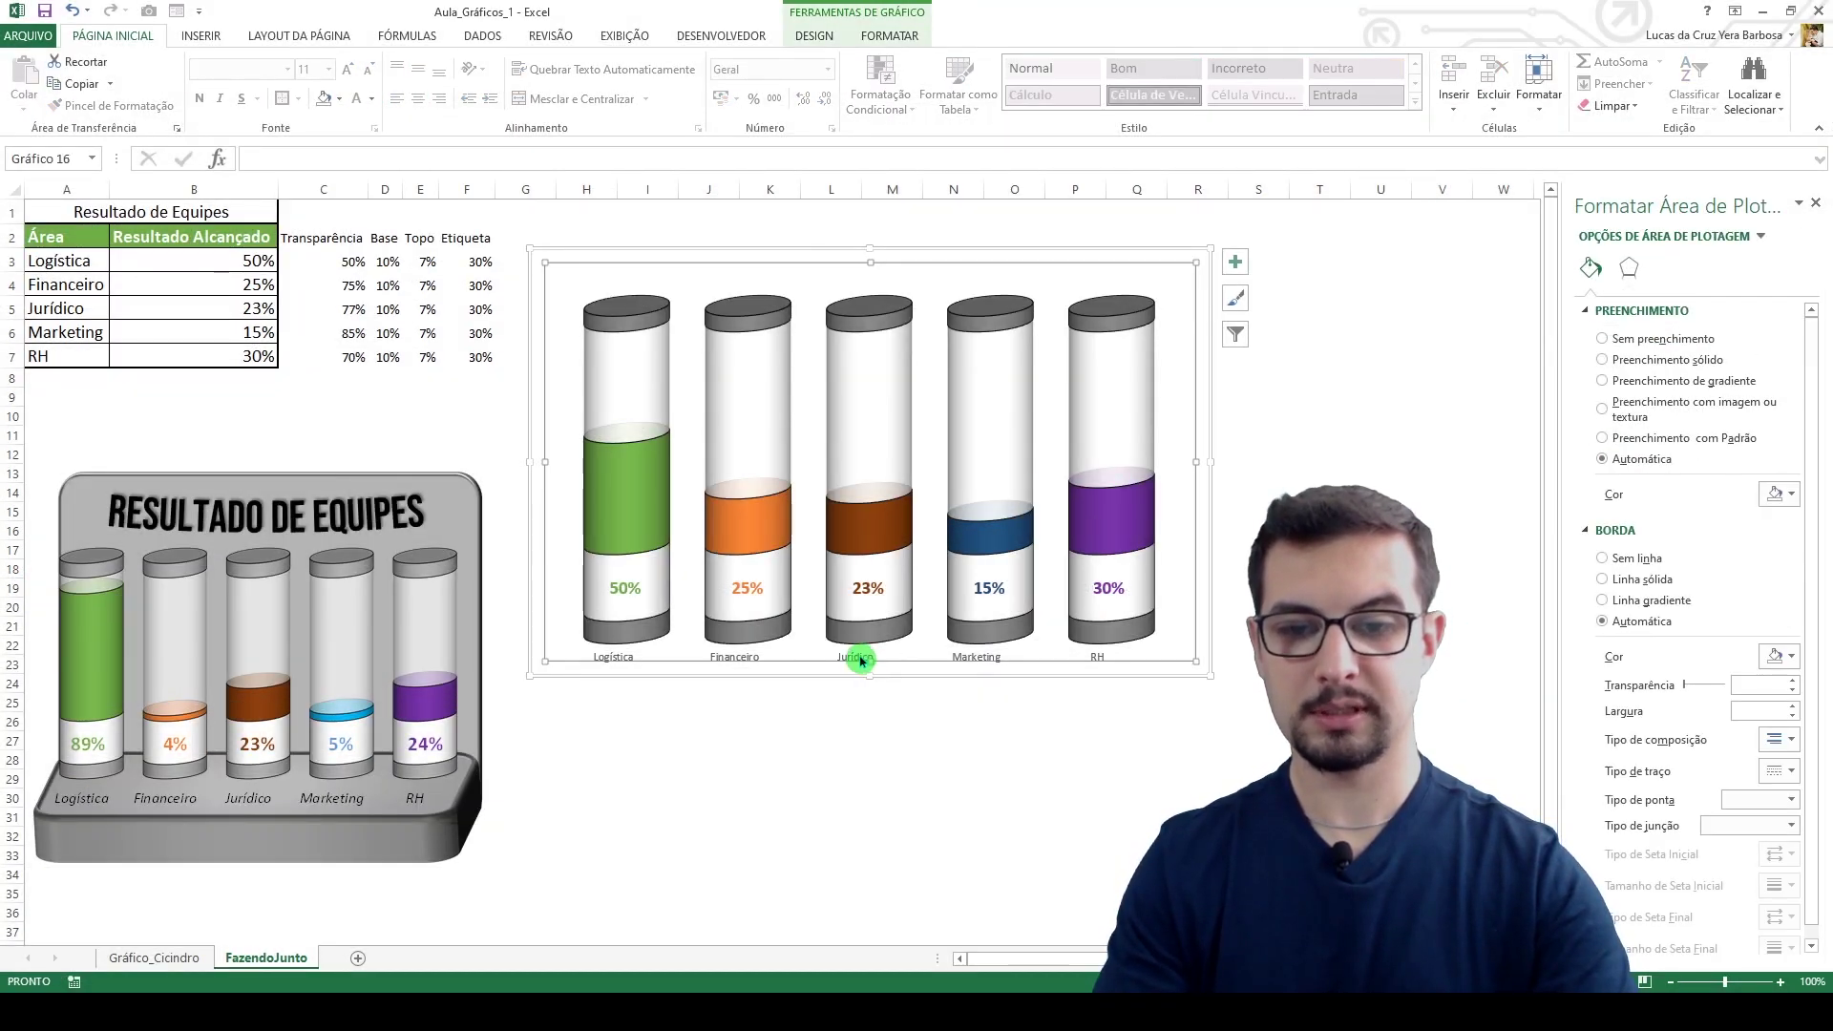
left_click(861, 660)
left_click(349, 70)
left_click(349, 70)
left_click(348, 71)
left_click(373, 100)
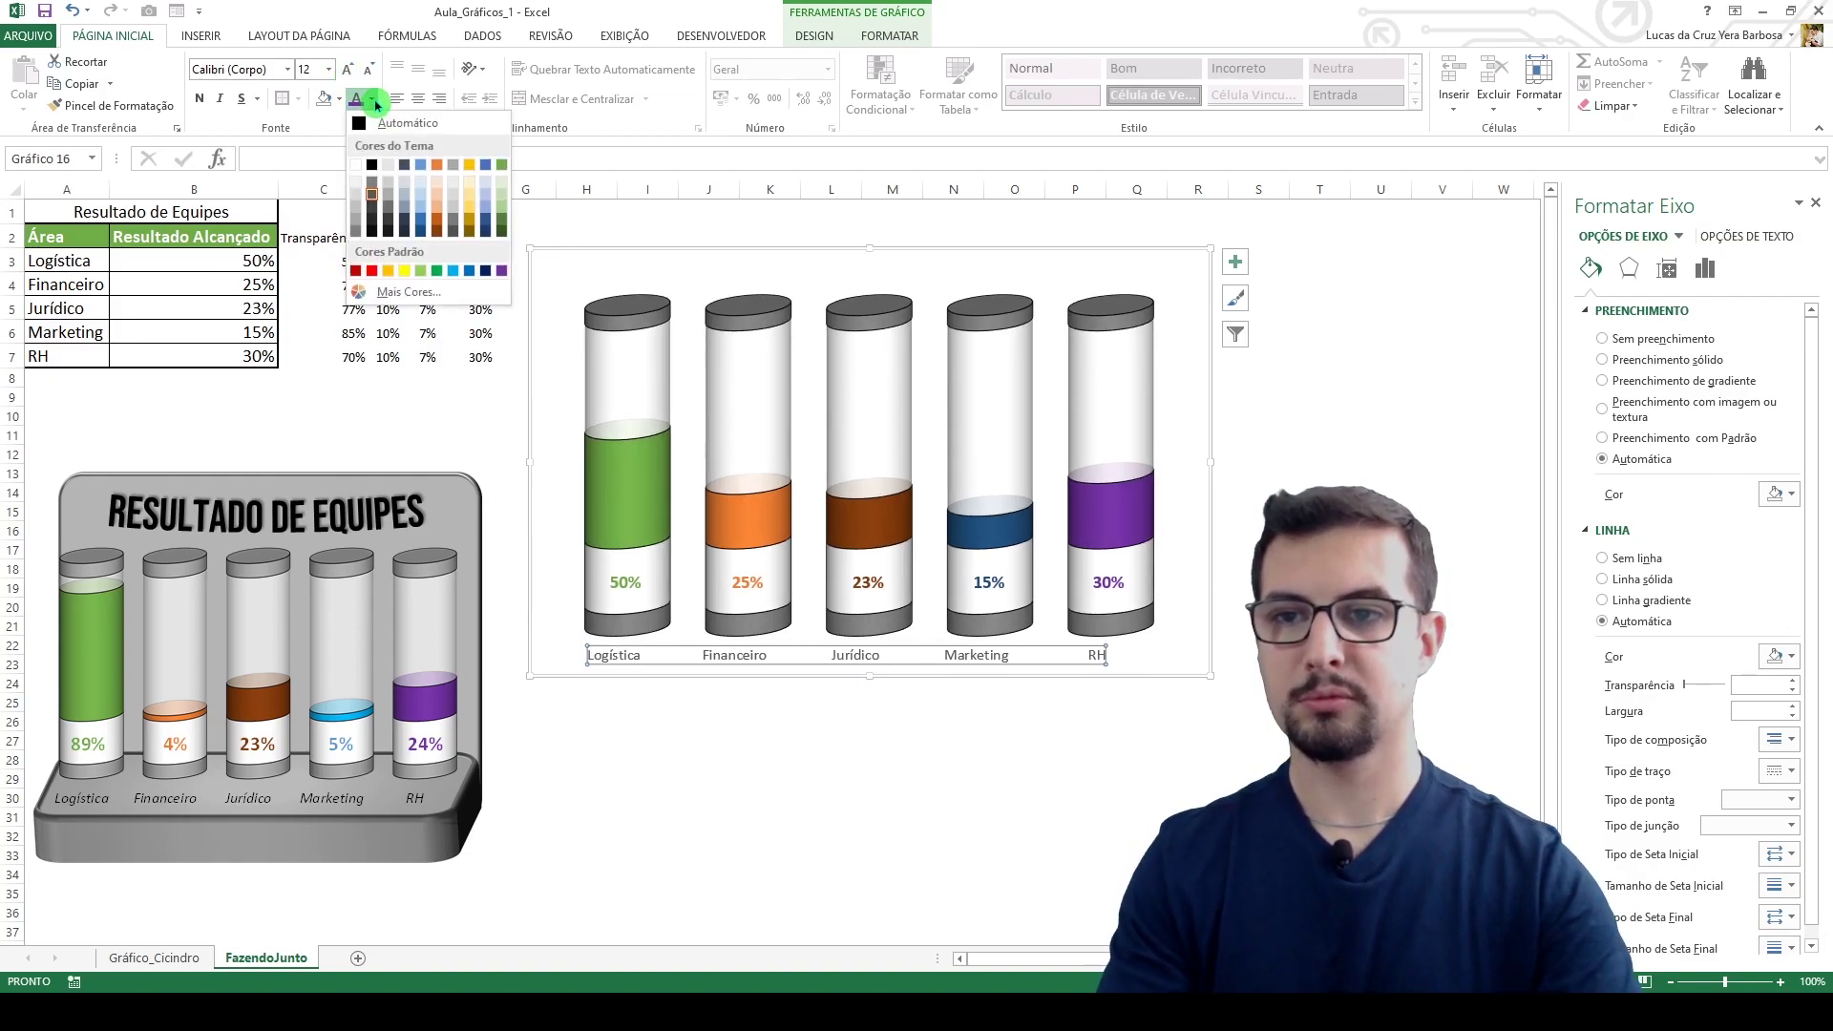
left_click(375, 124)
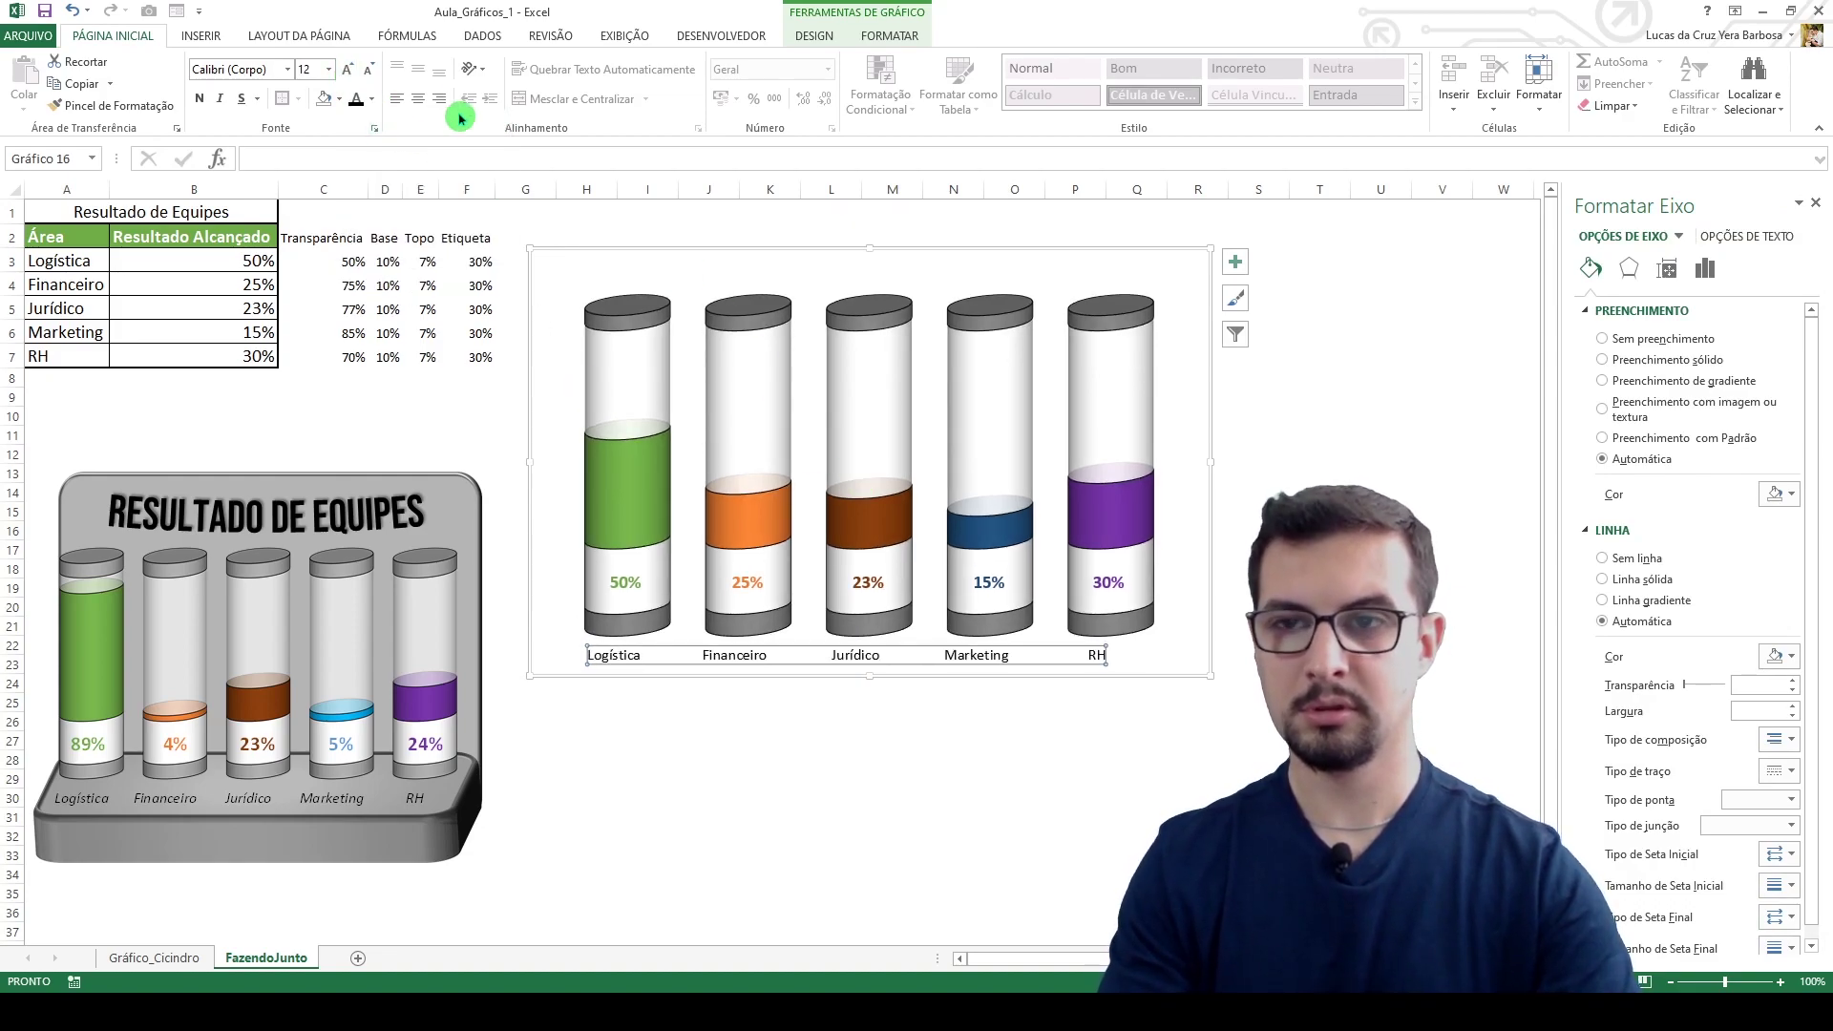
left_click(349, 70)
left_click(829, 782)
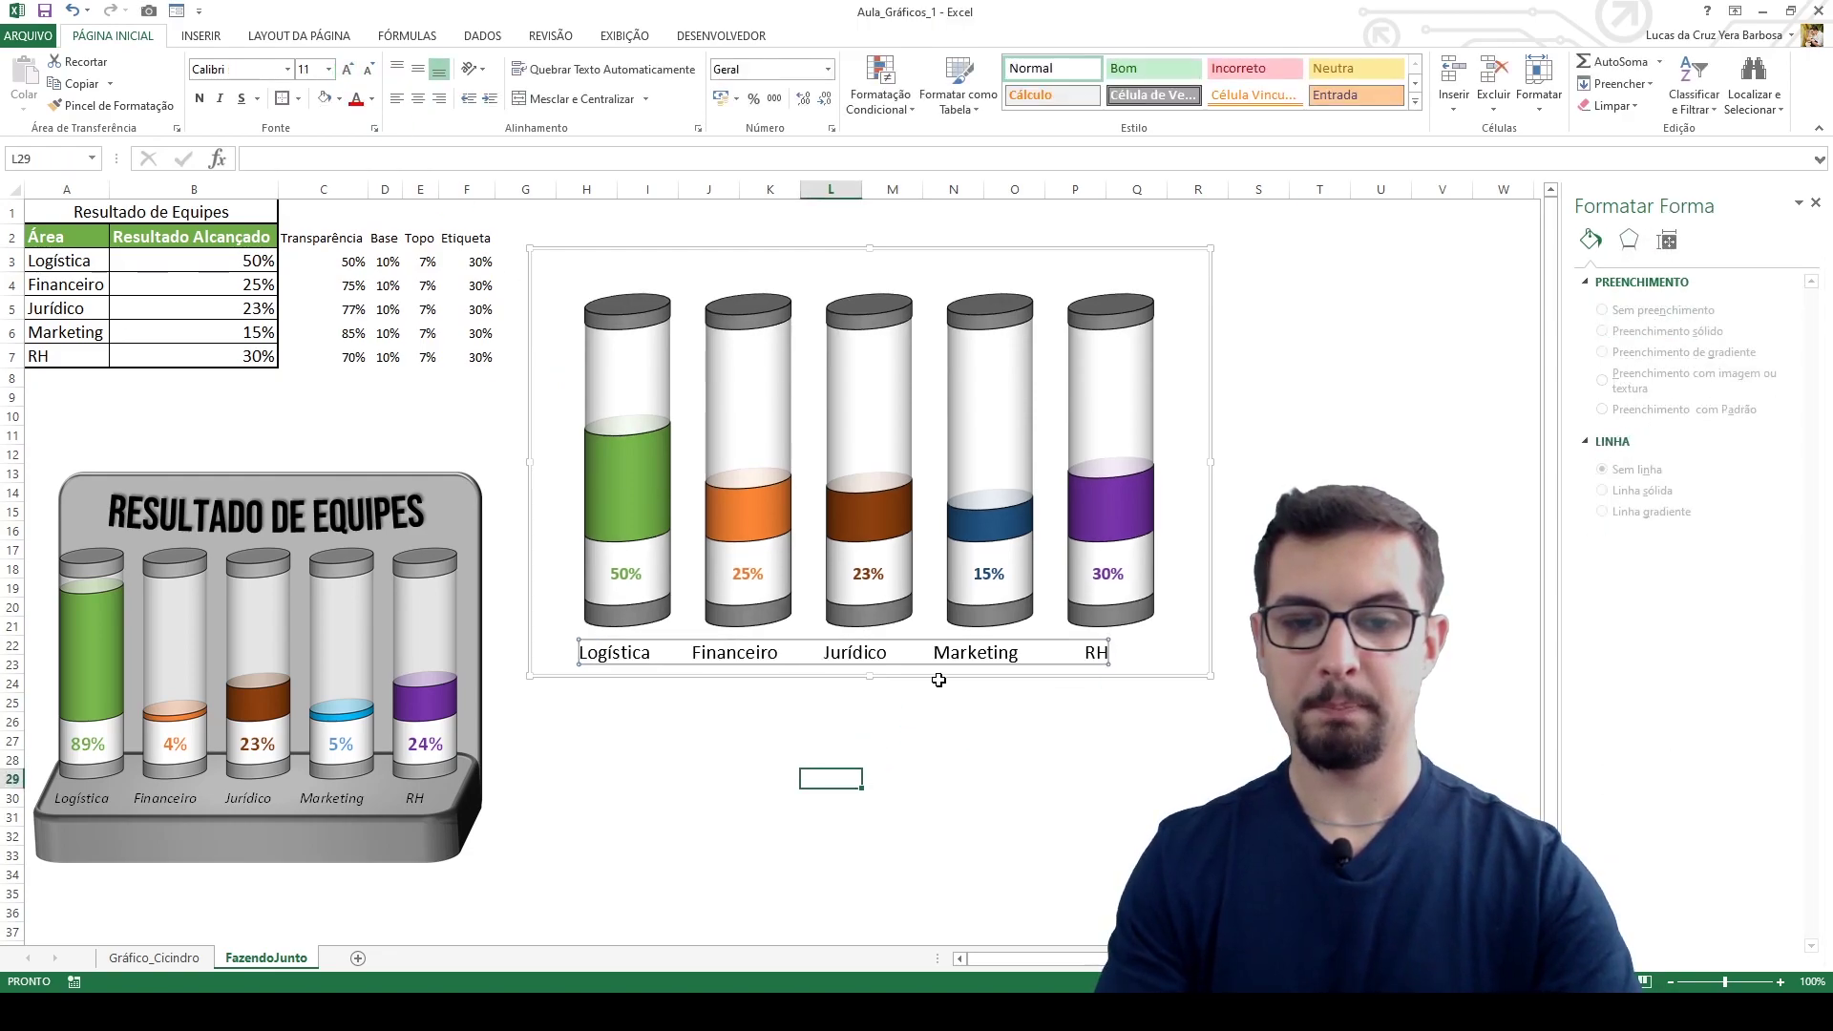
left_click(953, 779)
left_click(1421, 605)
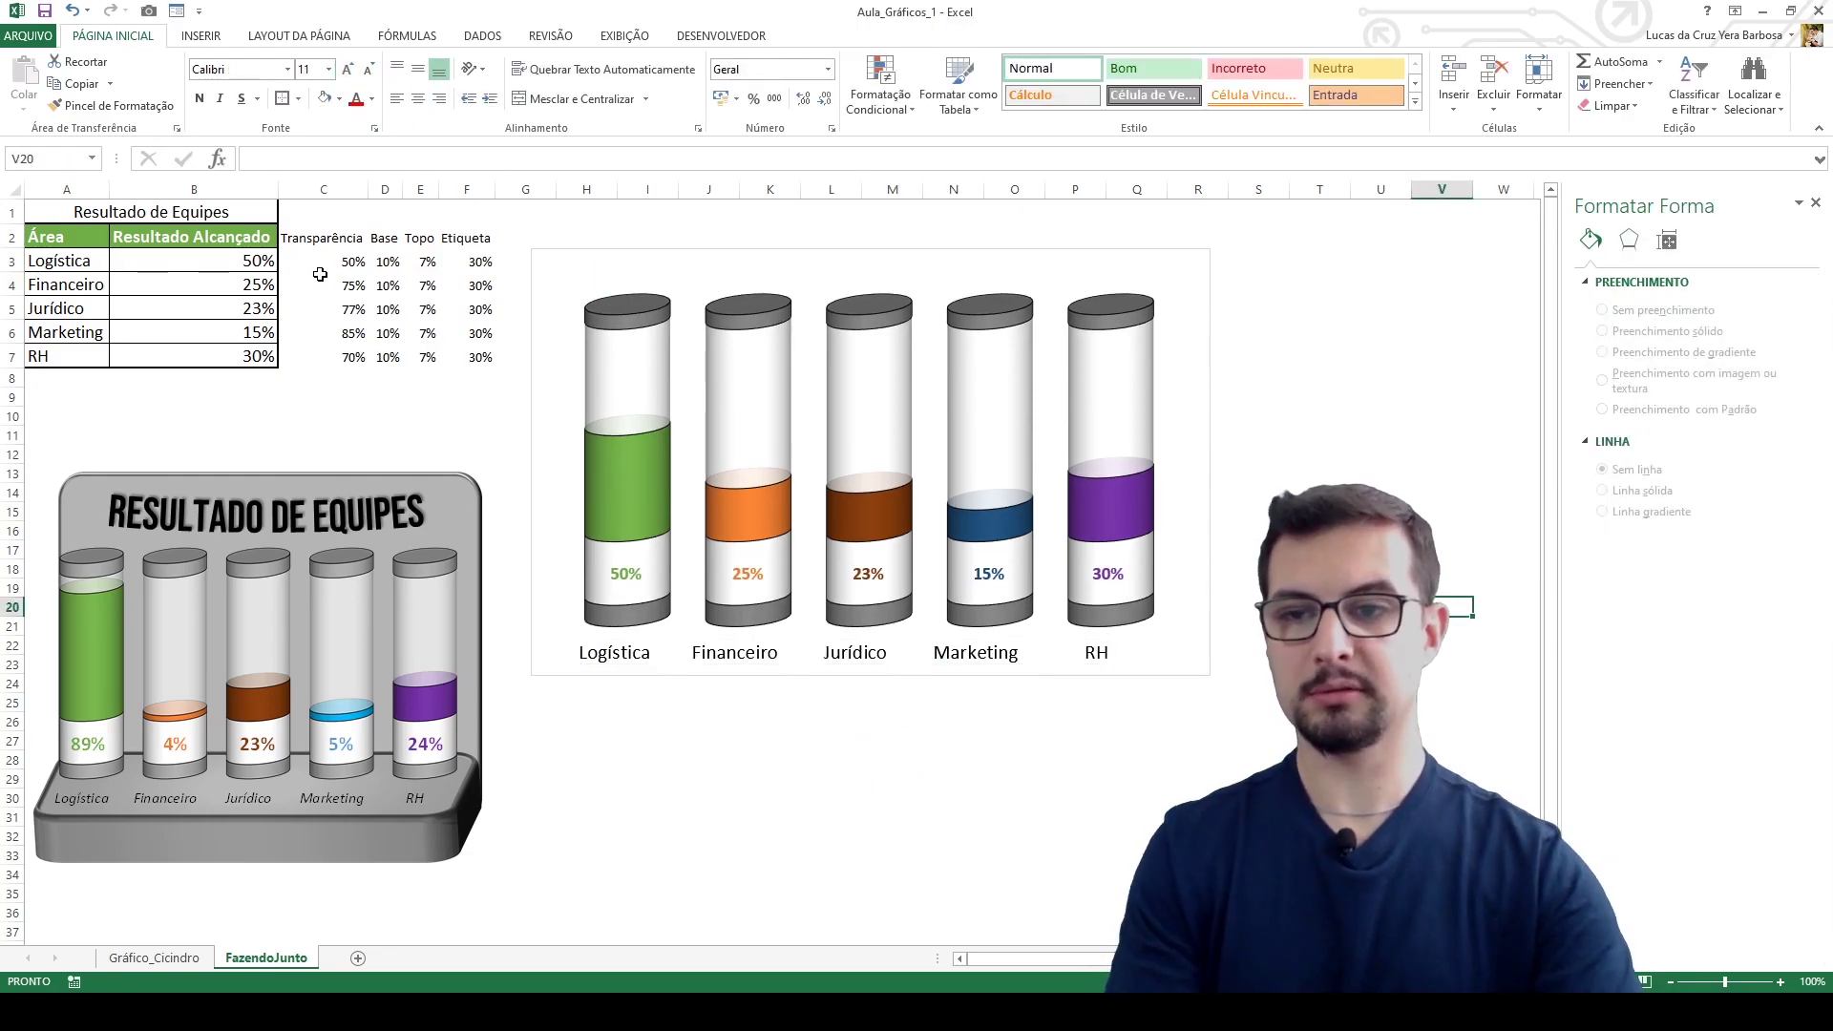
Change the Logística result to 20% and the Jurídico result to 15%.
left_click(229, 260)
type("20")
key("Return")
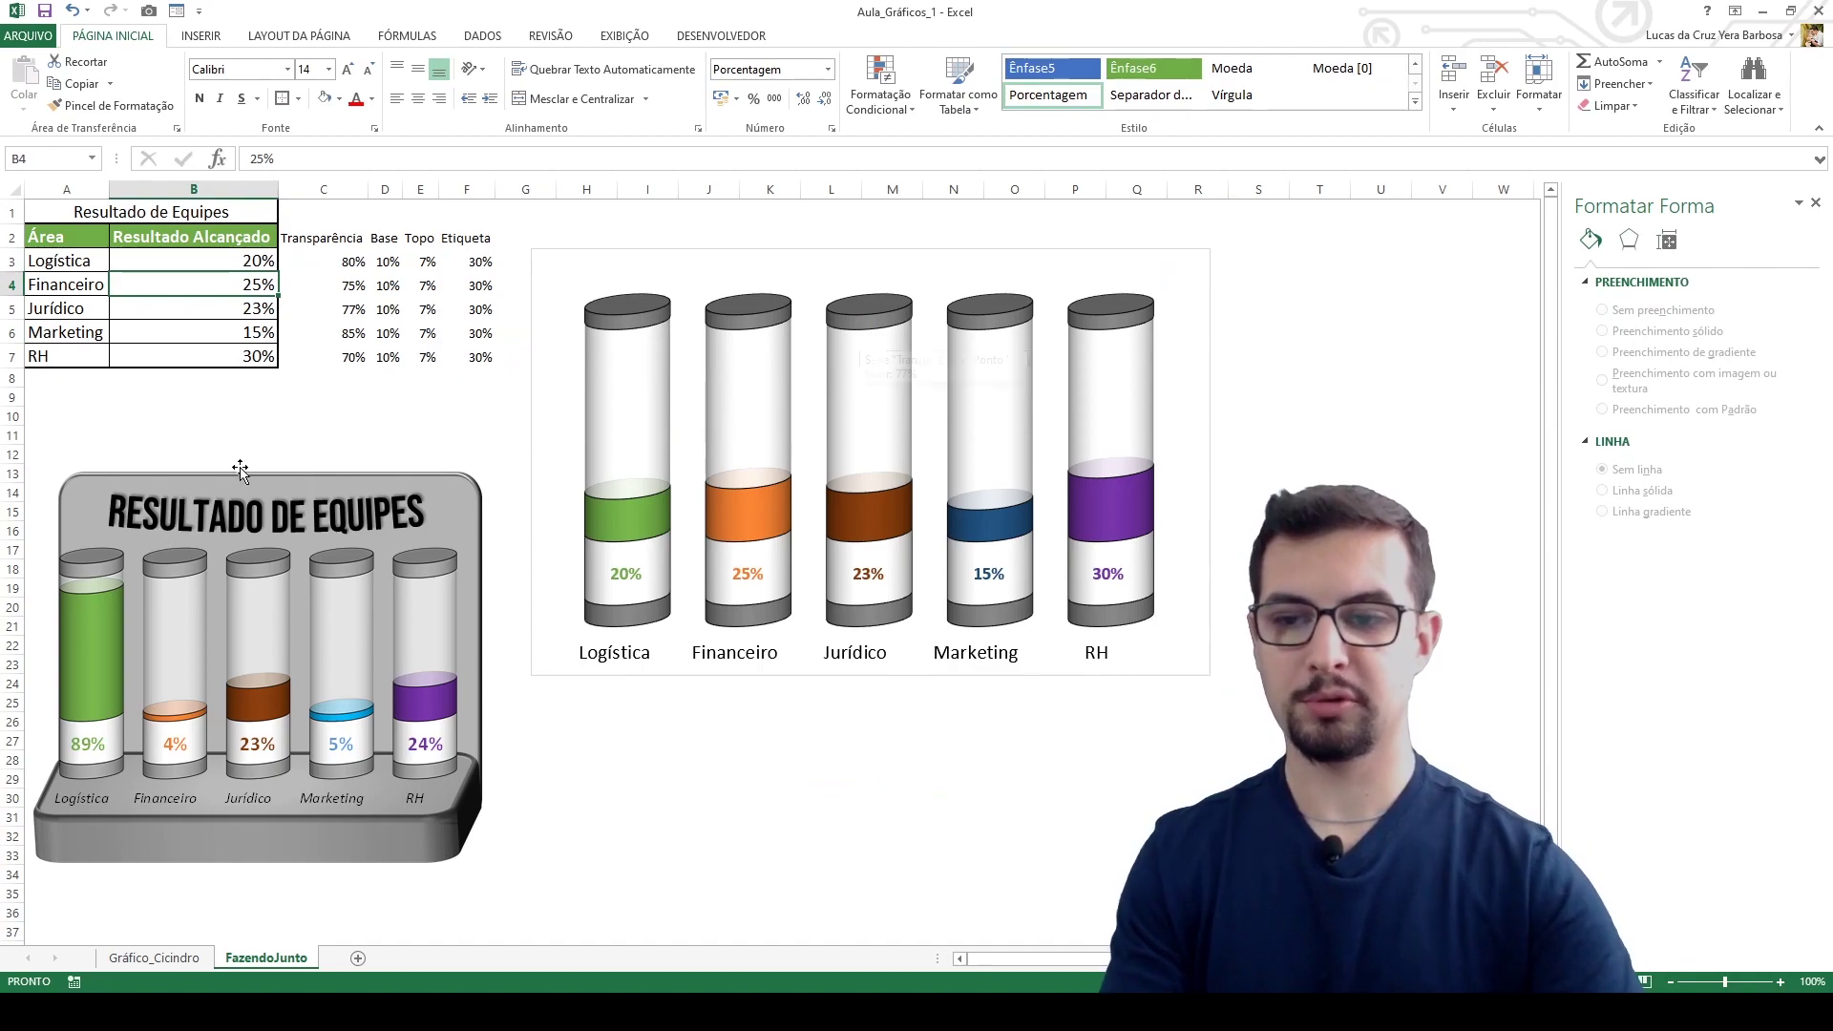
left_click(195, 331)
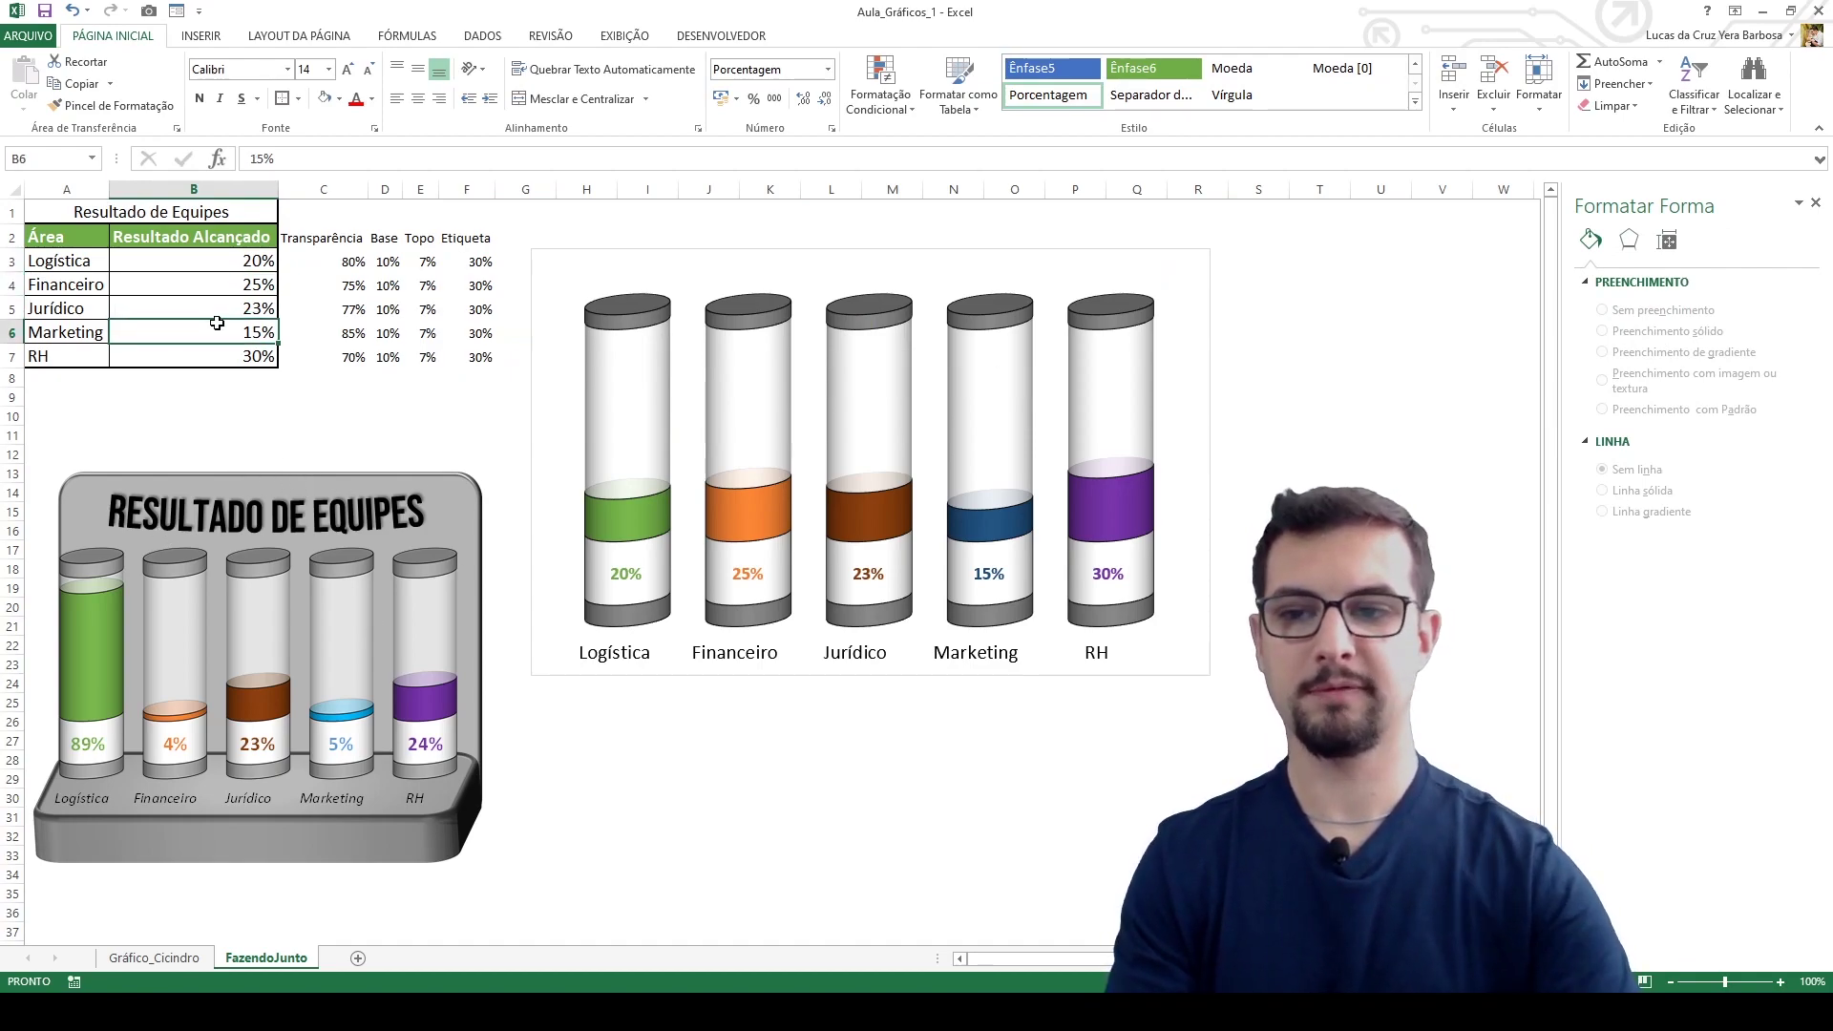
key("Up")
type("15")
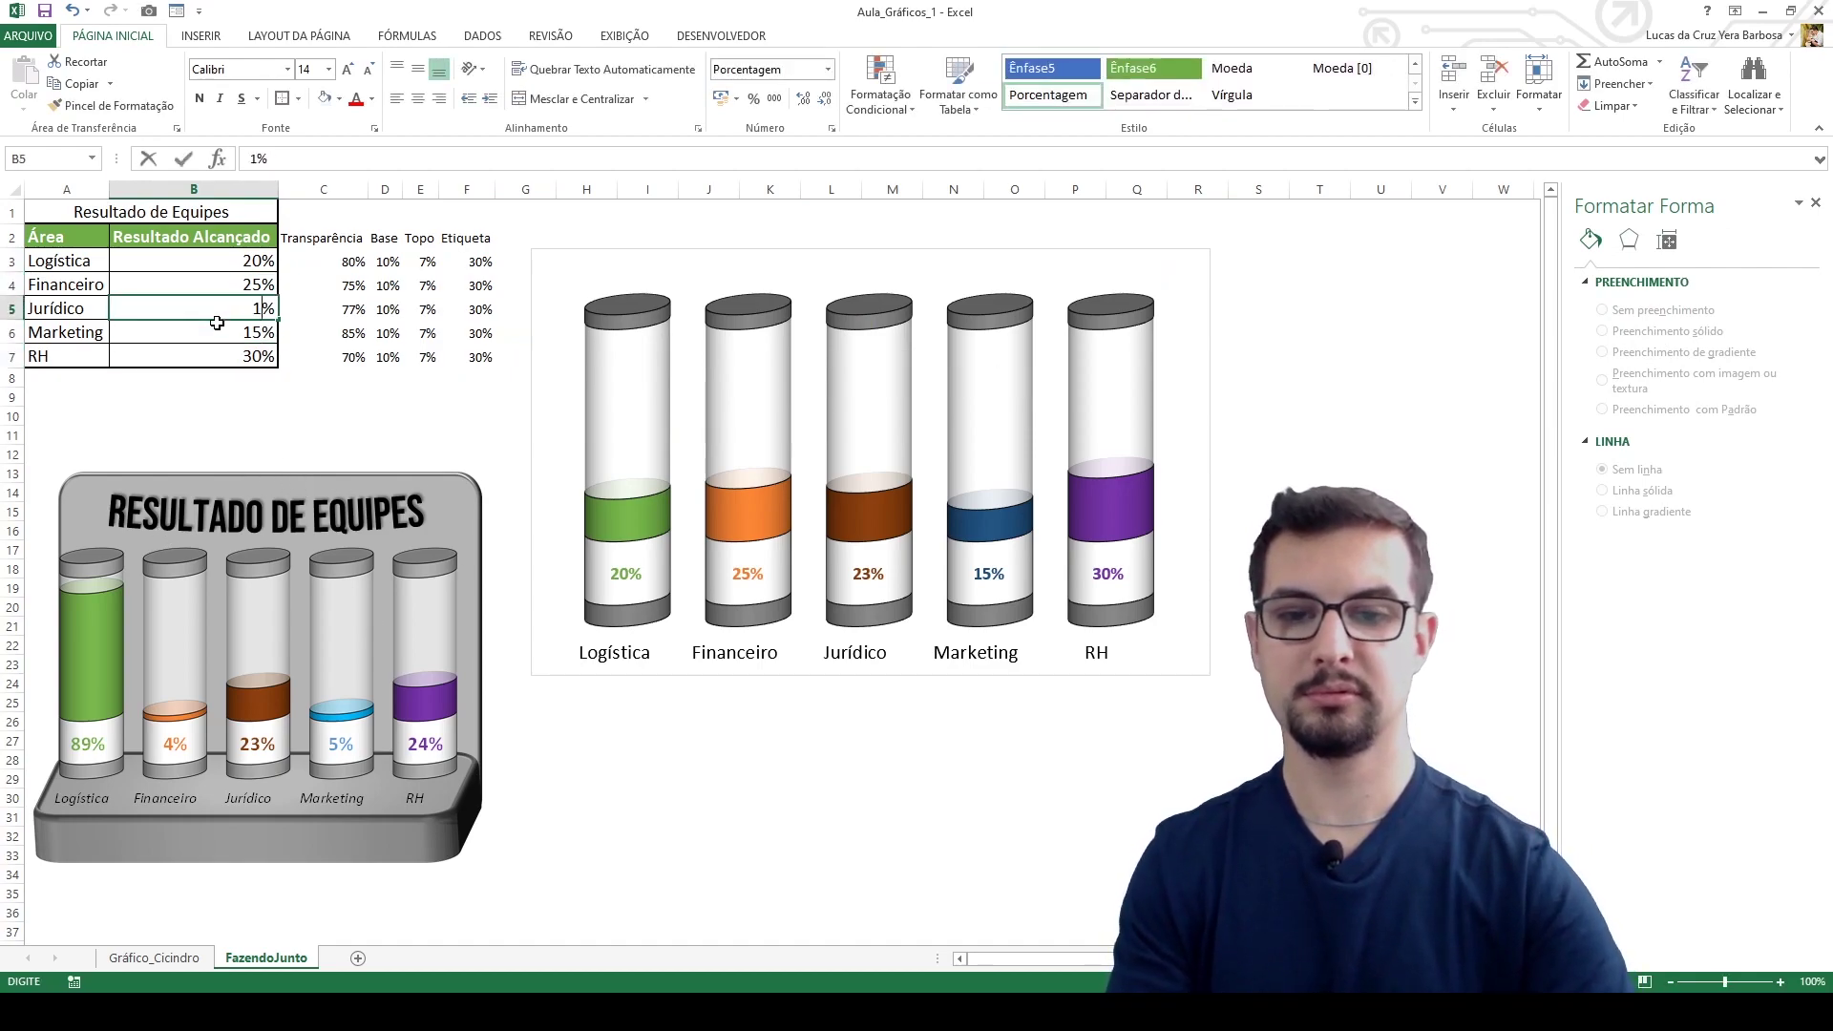
key("Return")
Enter 20% for the remaining results, then move the chart lower on the sheet.
key("Up")
key("Up")
type("20")
key("Return")
key("Down")
key("Down")
type("20")
key("Return")
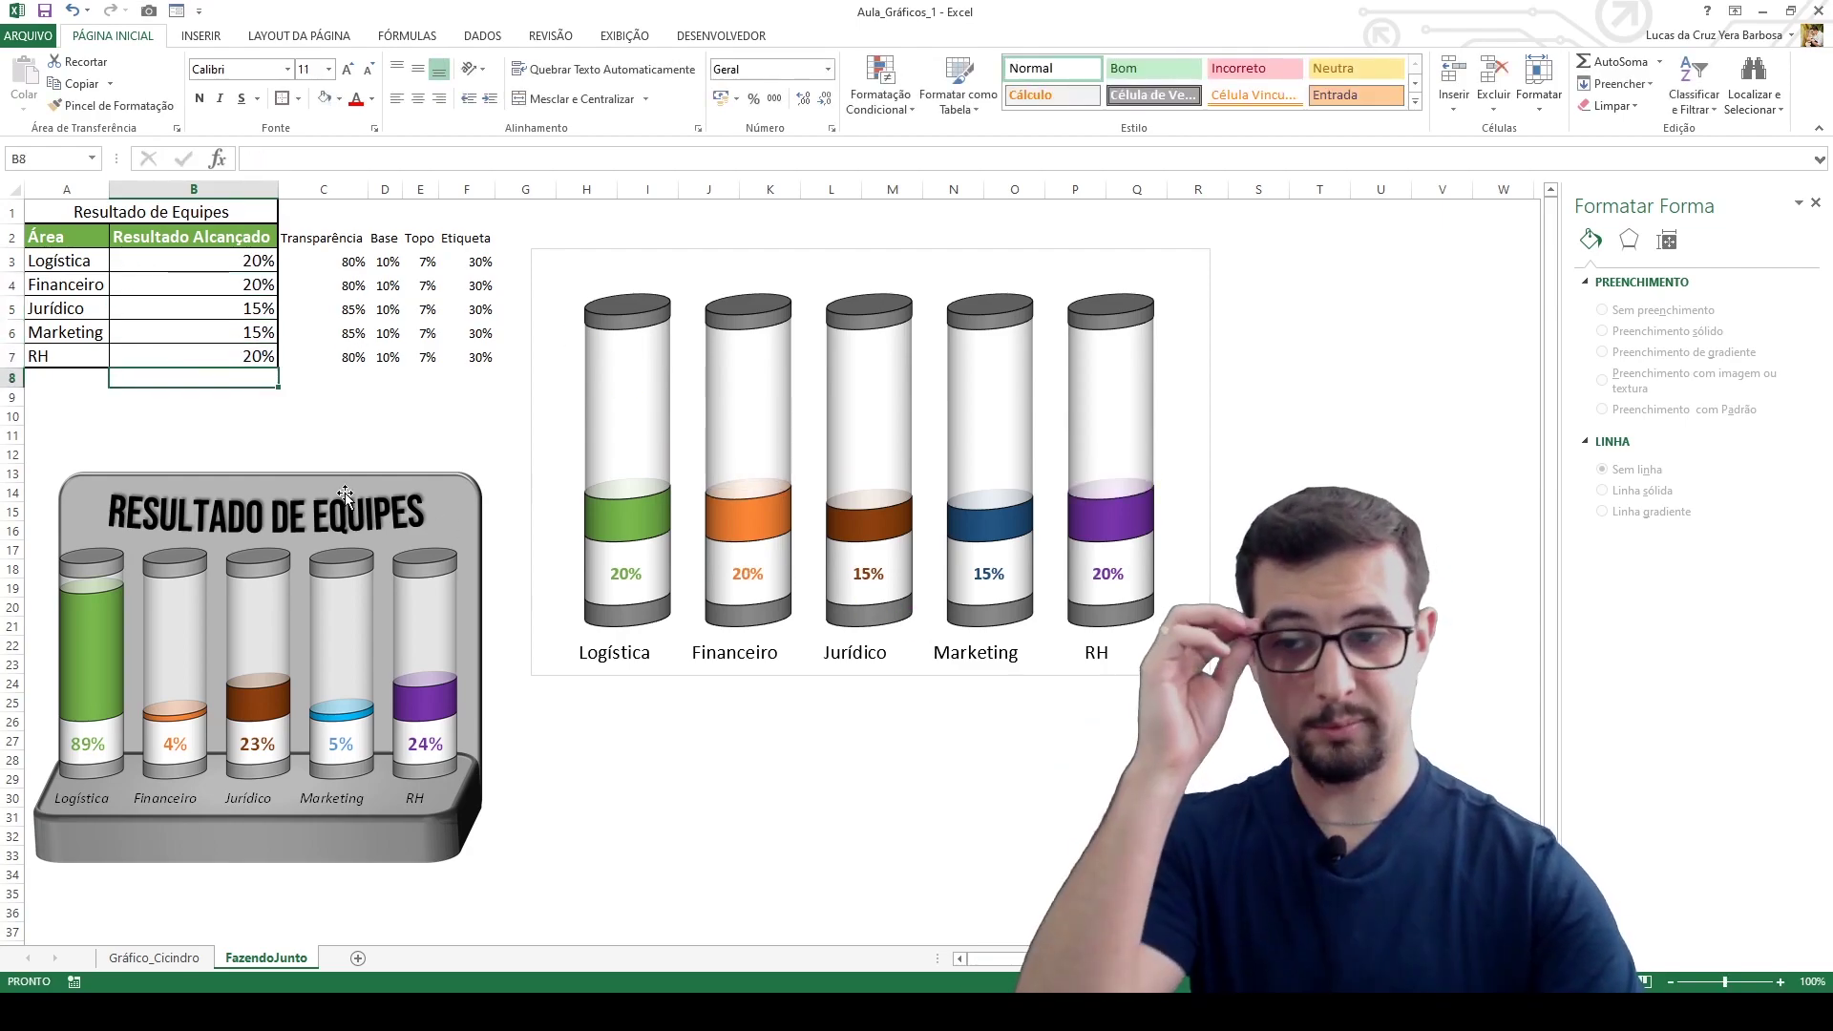
left_click_drag(912, 254, 928, 368)
left_click(829, 260)
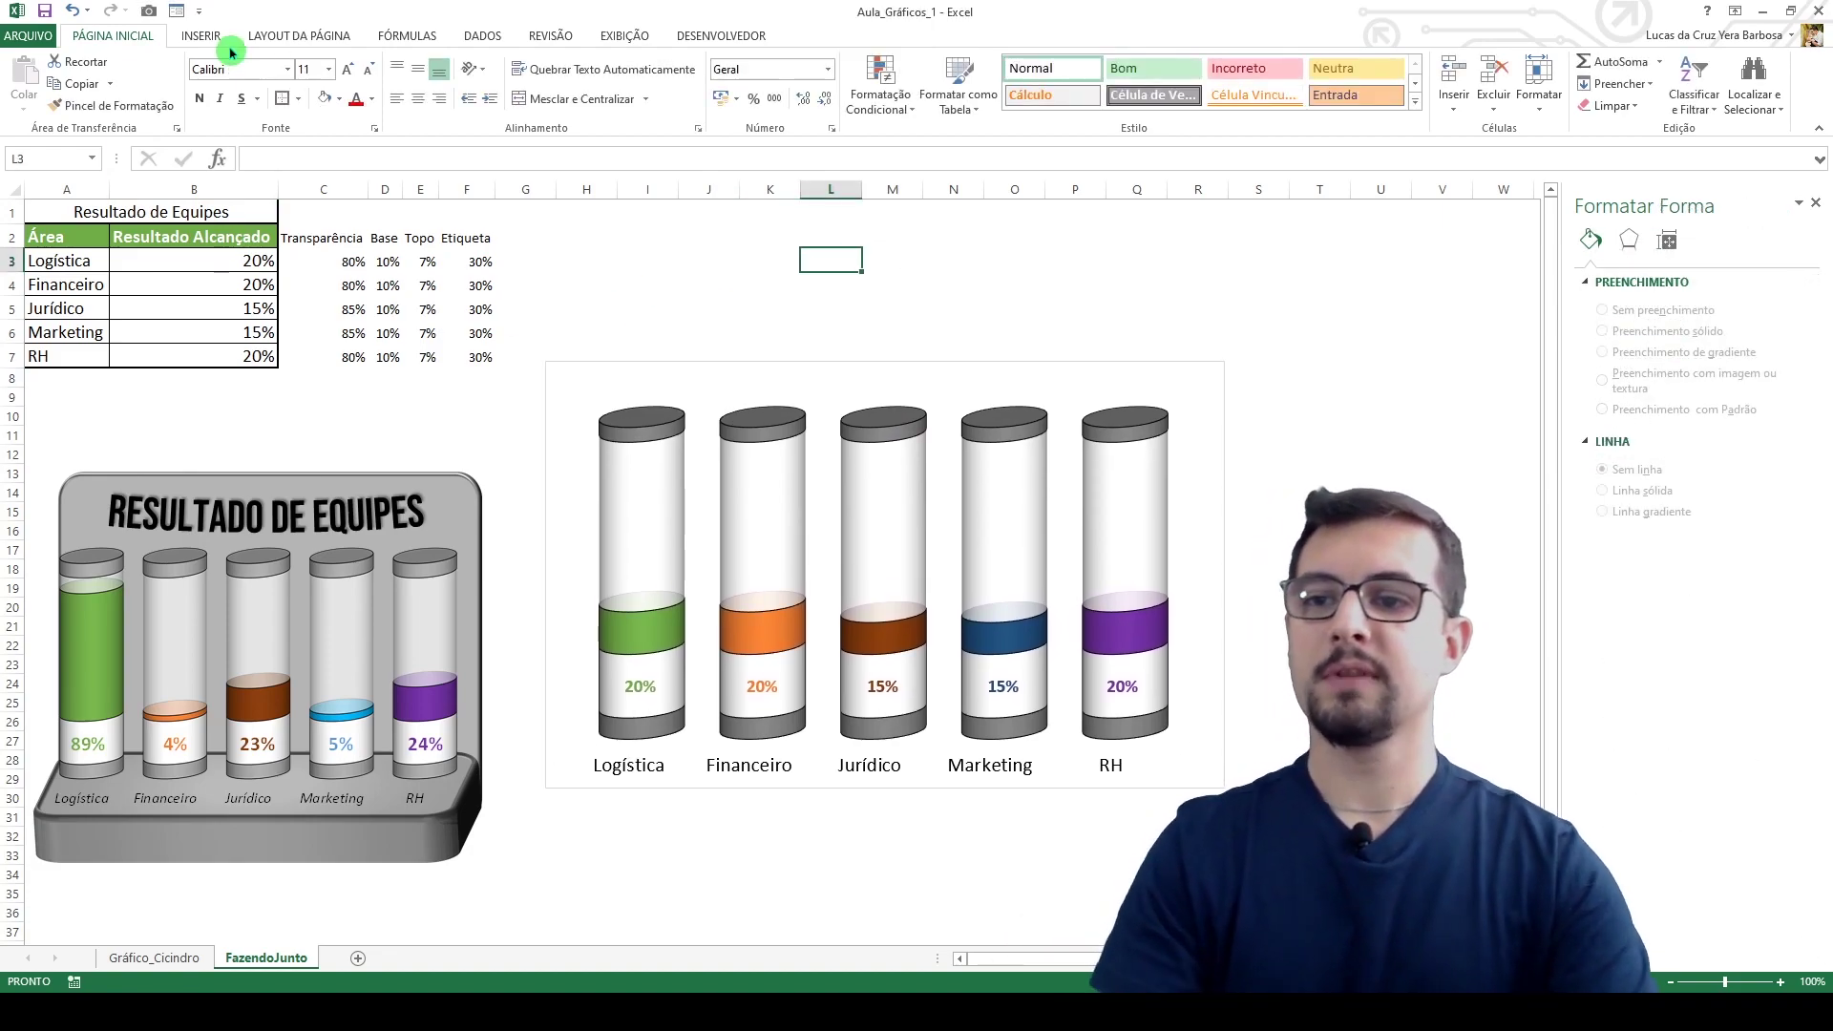
Draw a rounded rectangle spanning the area above the chart and fill it grey.
left_click(201, 35)
left_click(320, 105)
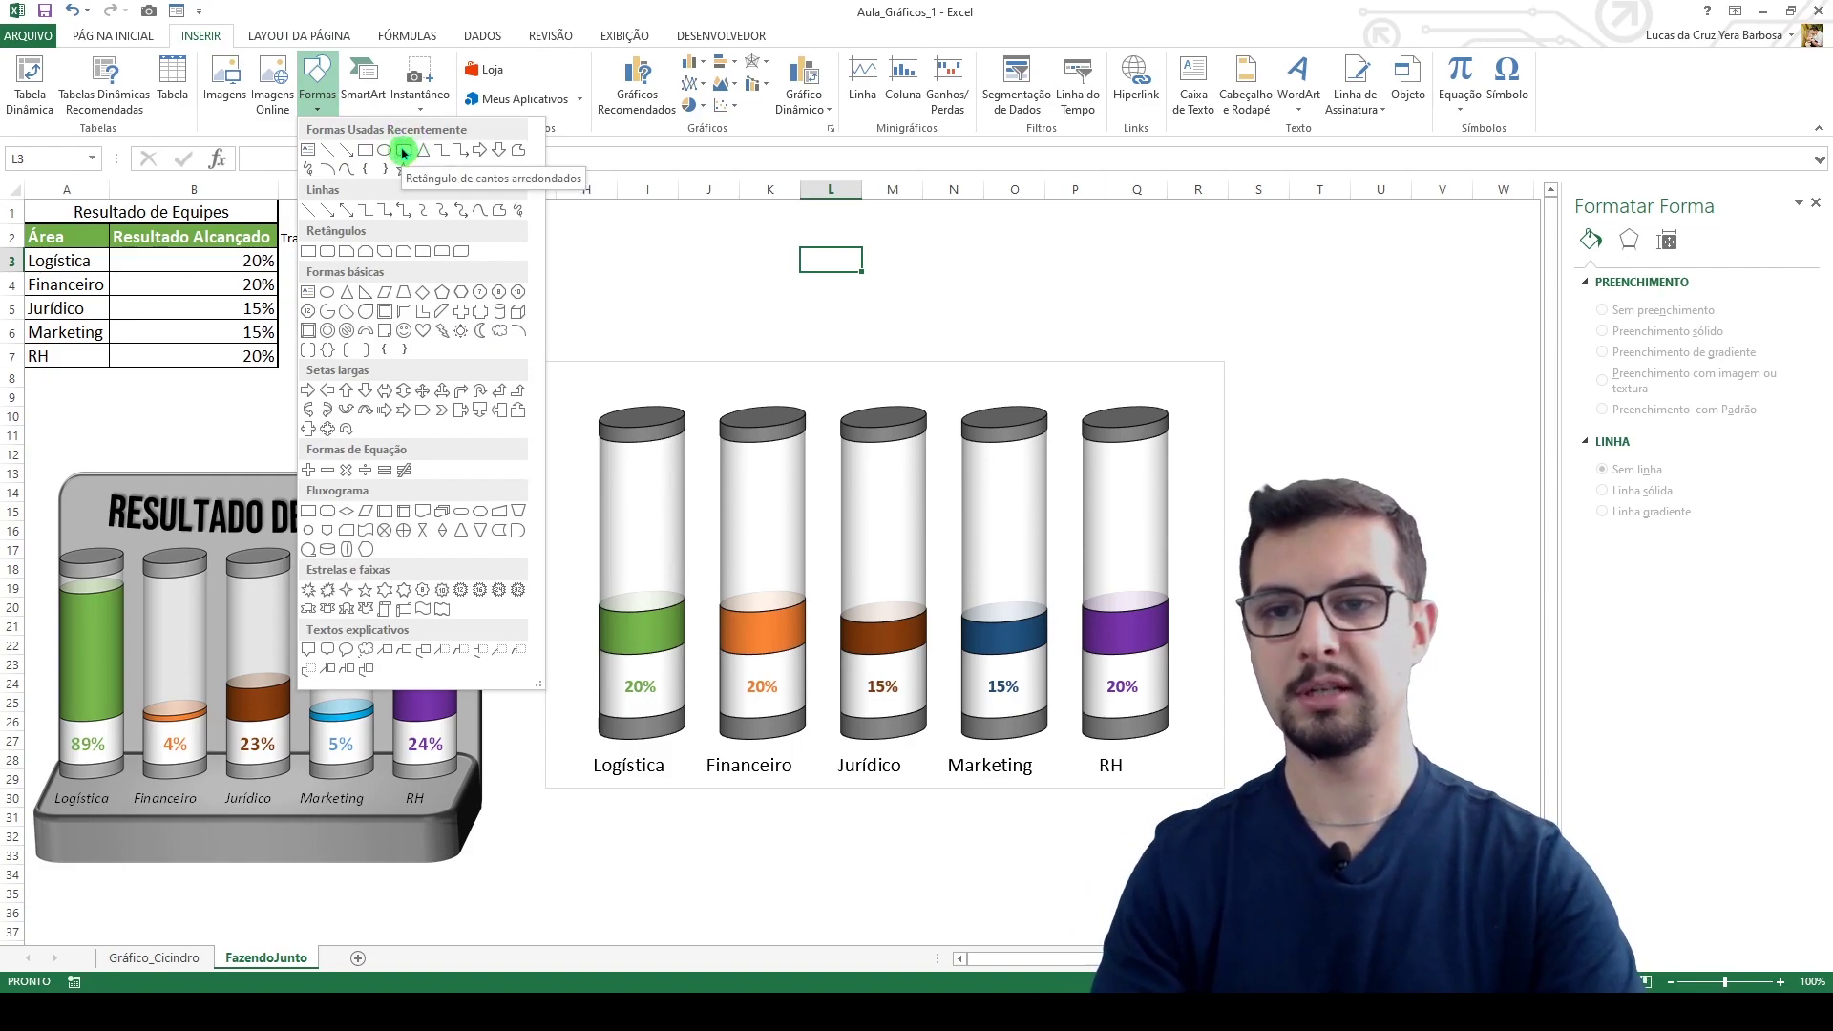
left_click(404, 151)
left_click_drag(588, 222, 1192, 352)
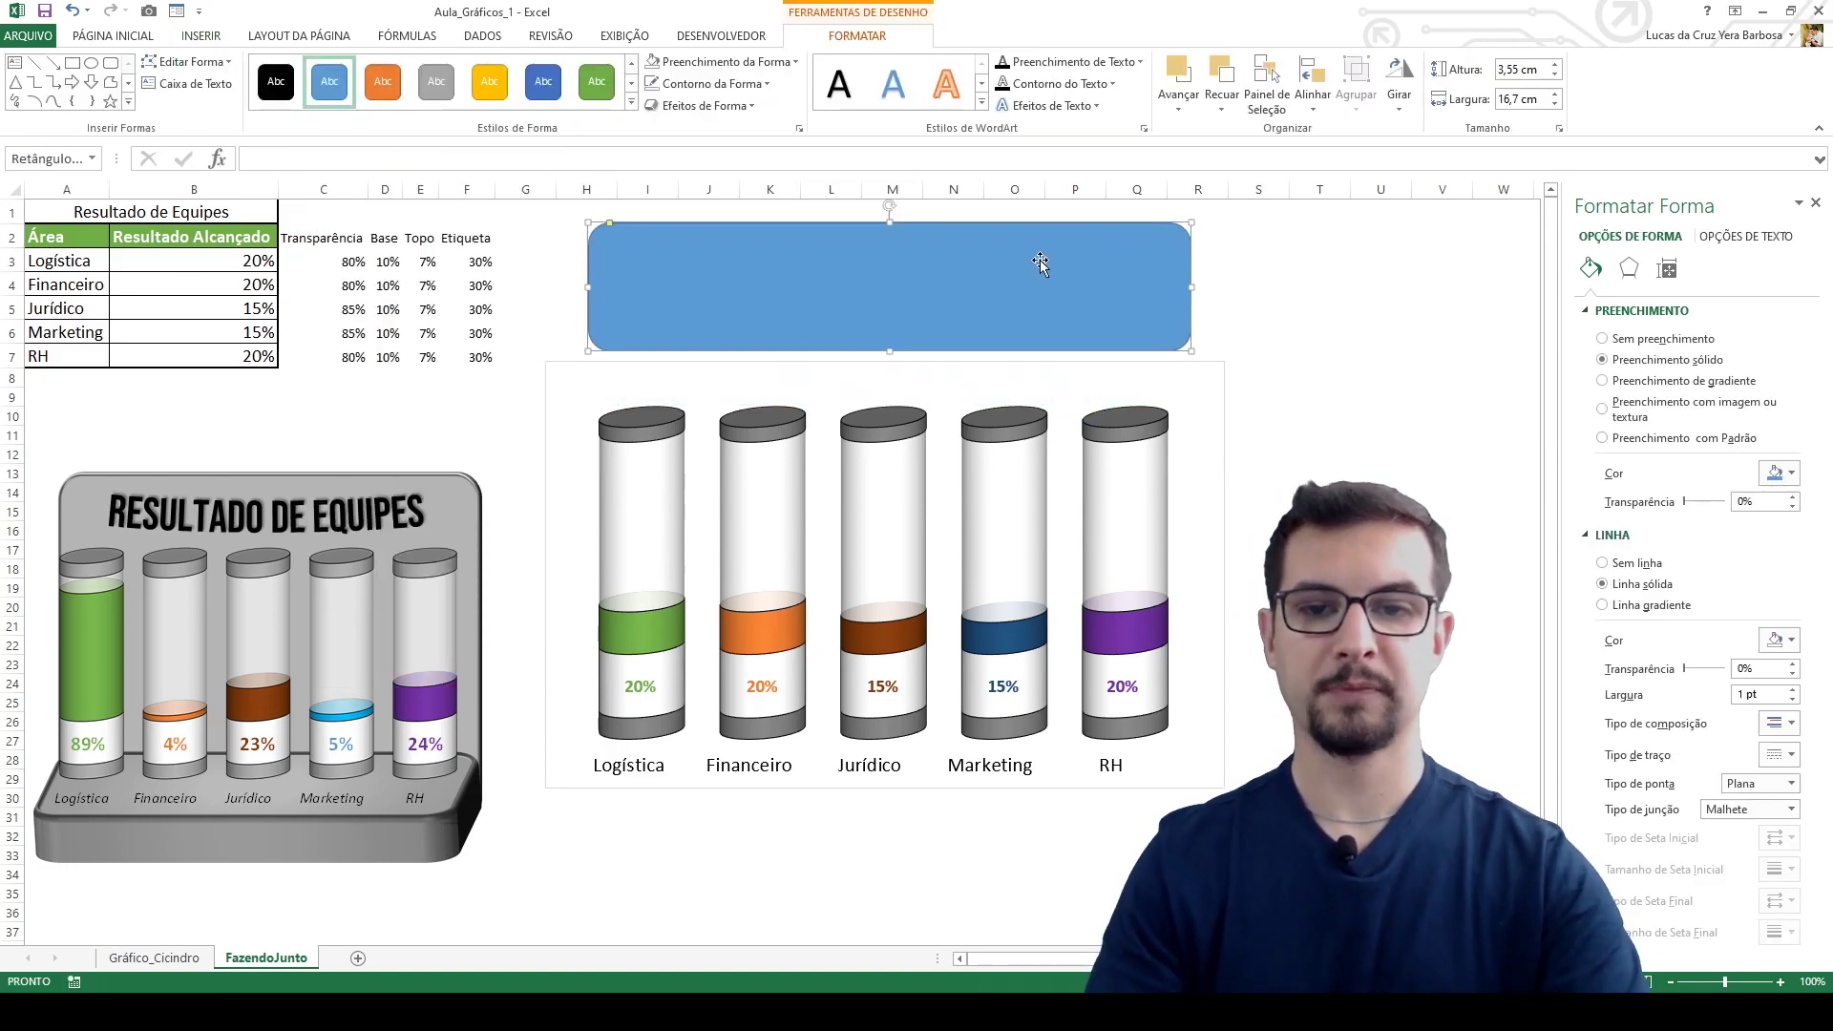
left_click(680, 62)
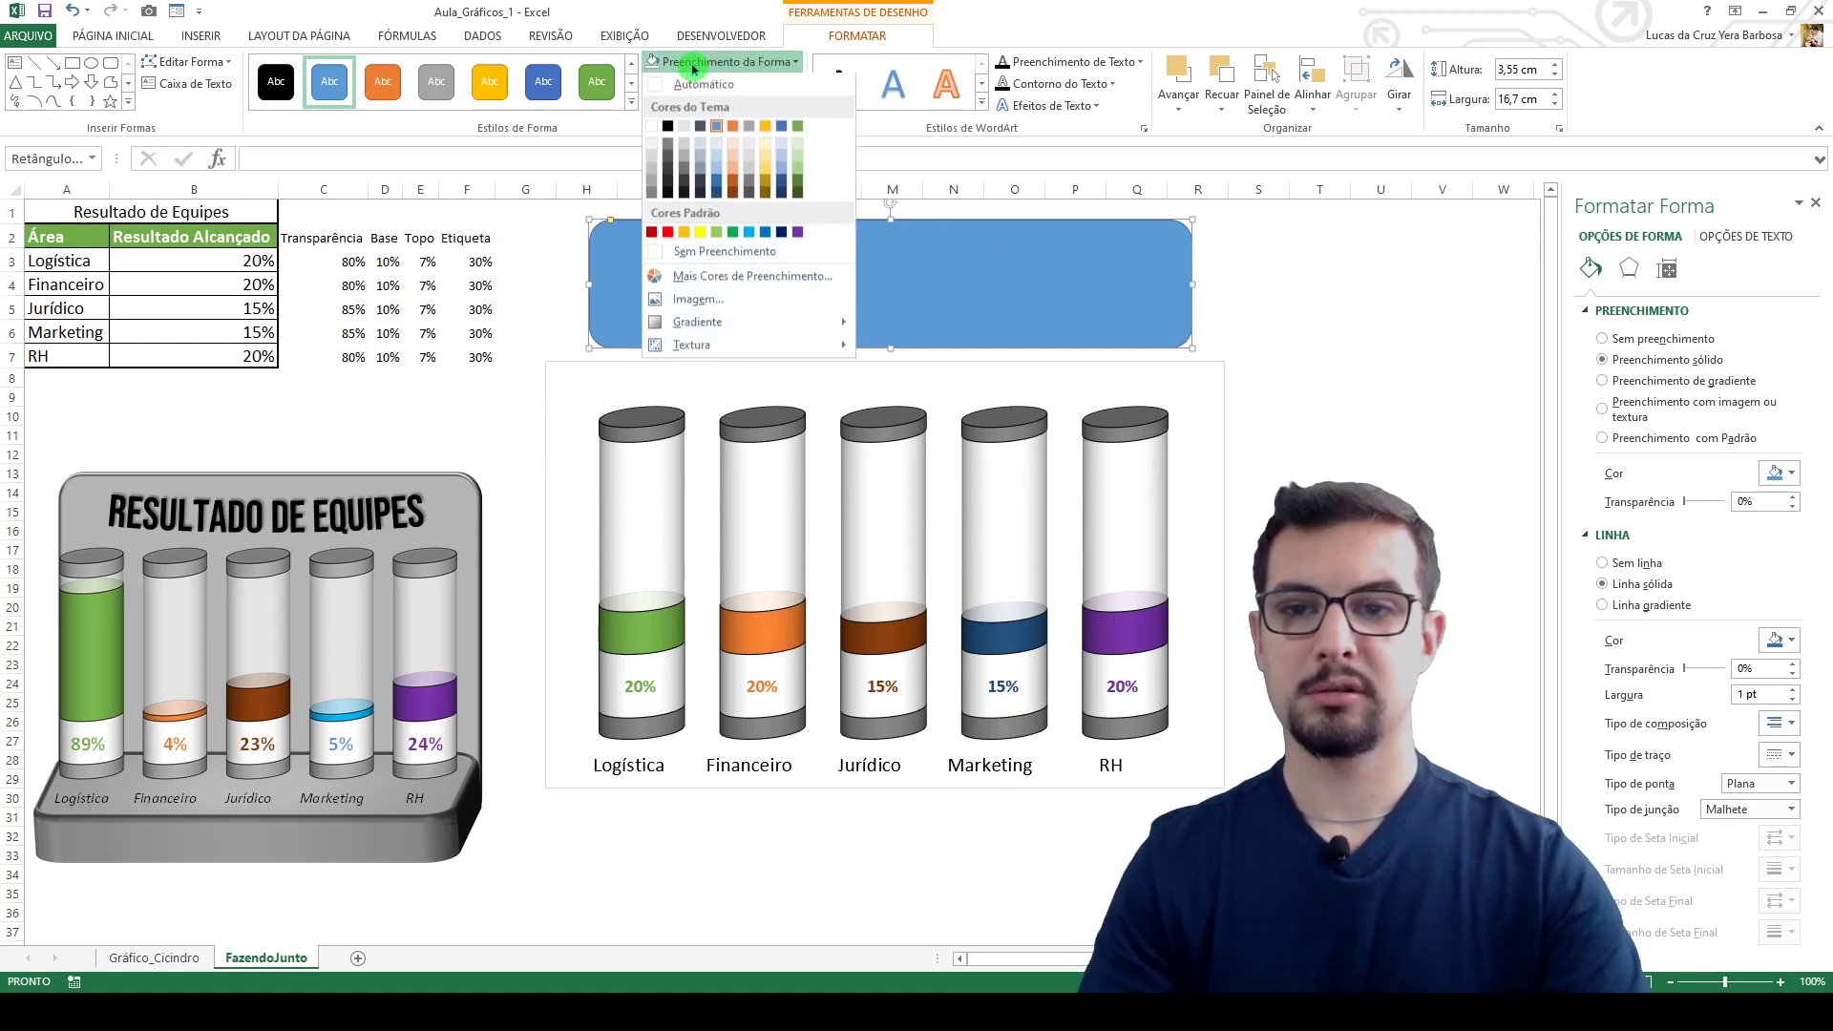
left_click(652, 196)
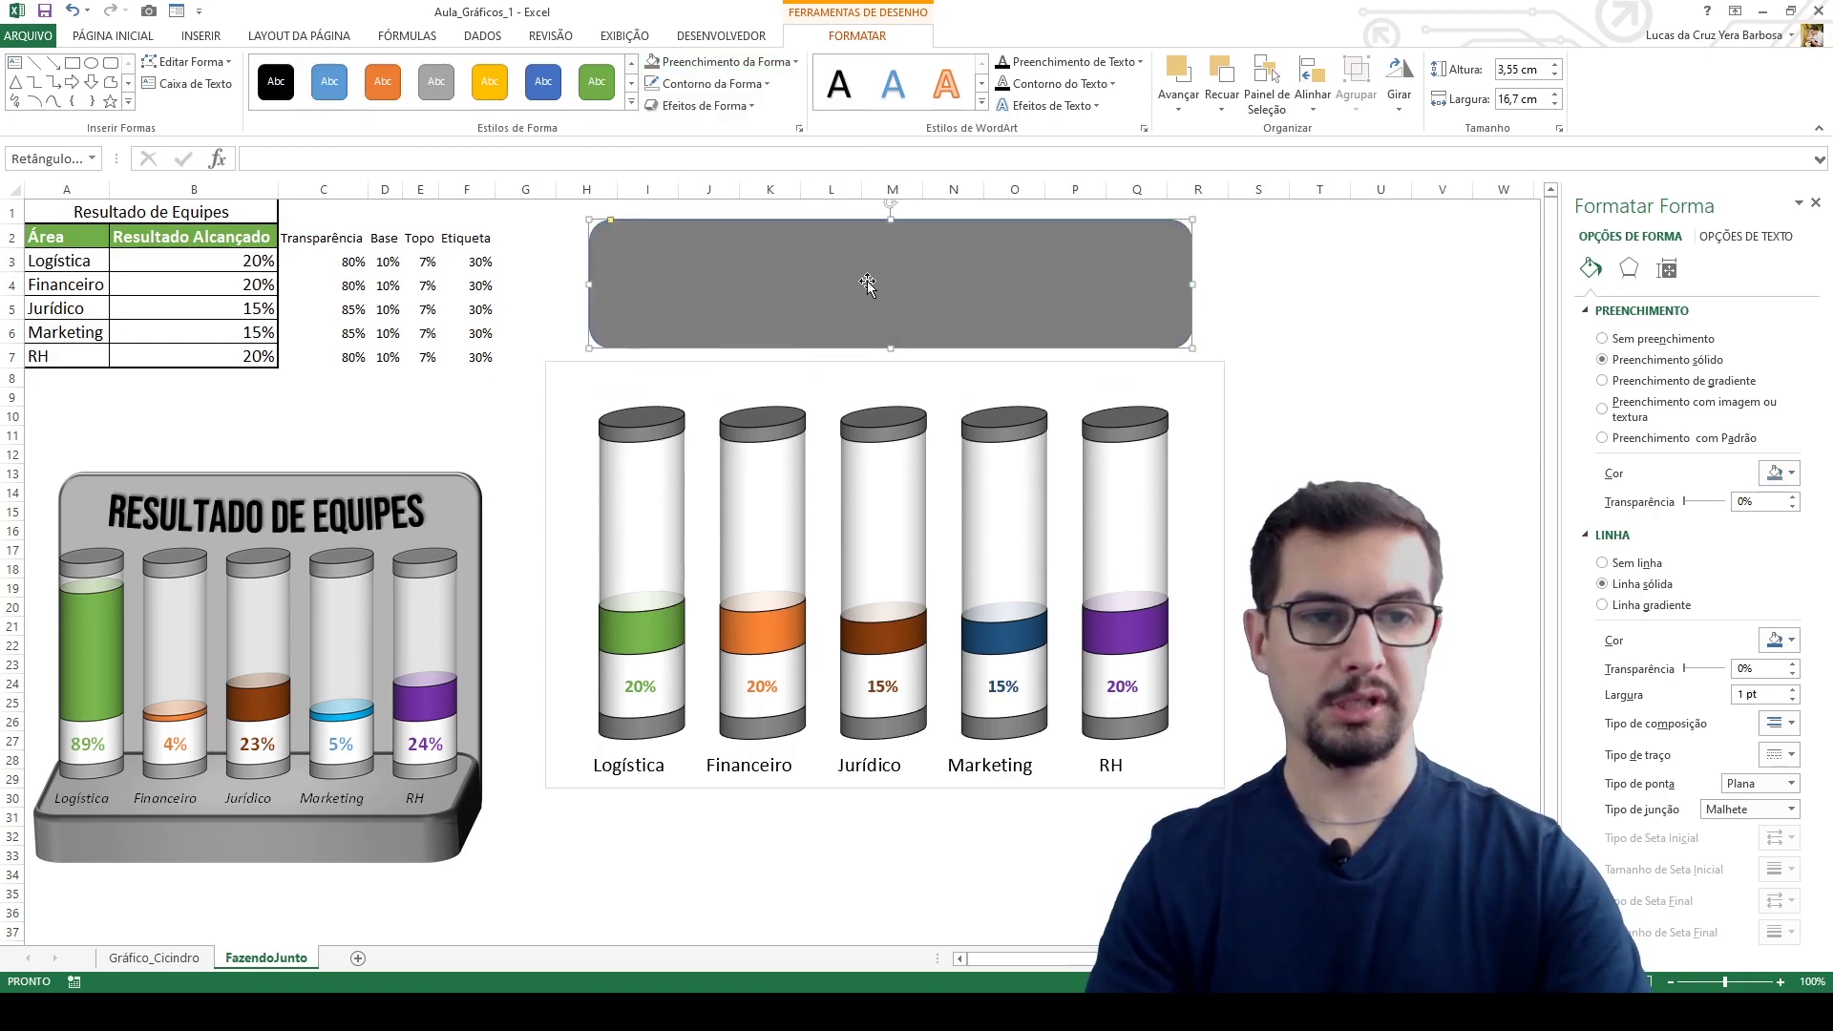
Apply a Relaxed Inset top bevel of 10 pt with 50 pt depth, then nudge the plate above the chart.
left_click(1632, 271)
left_click_drag(1812, 384, 1814, 440)
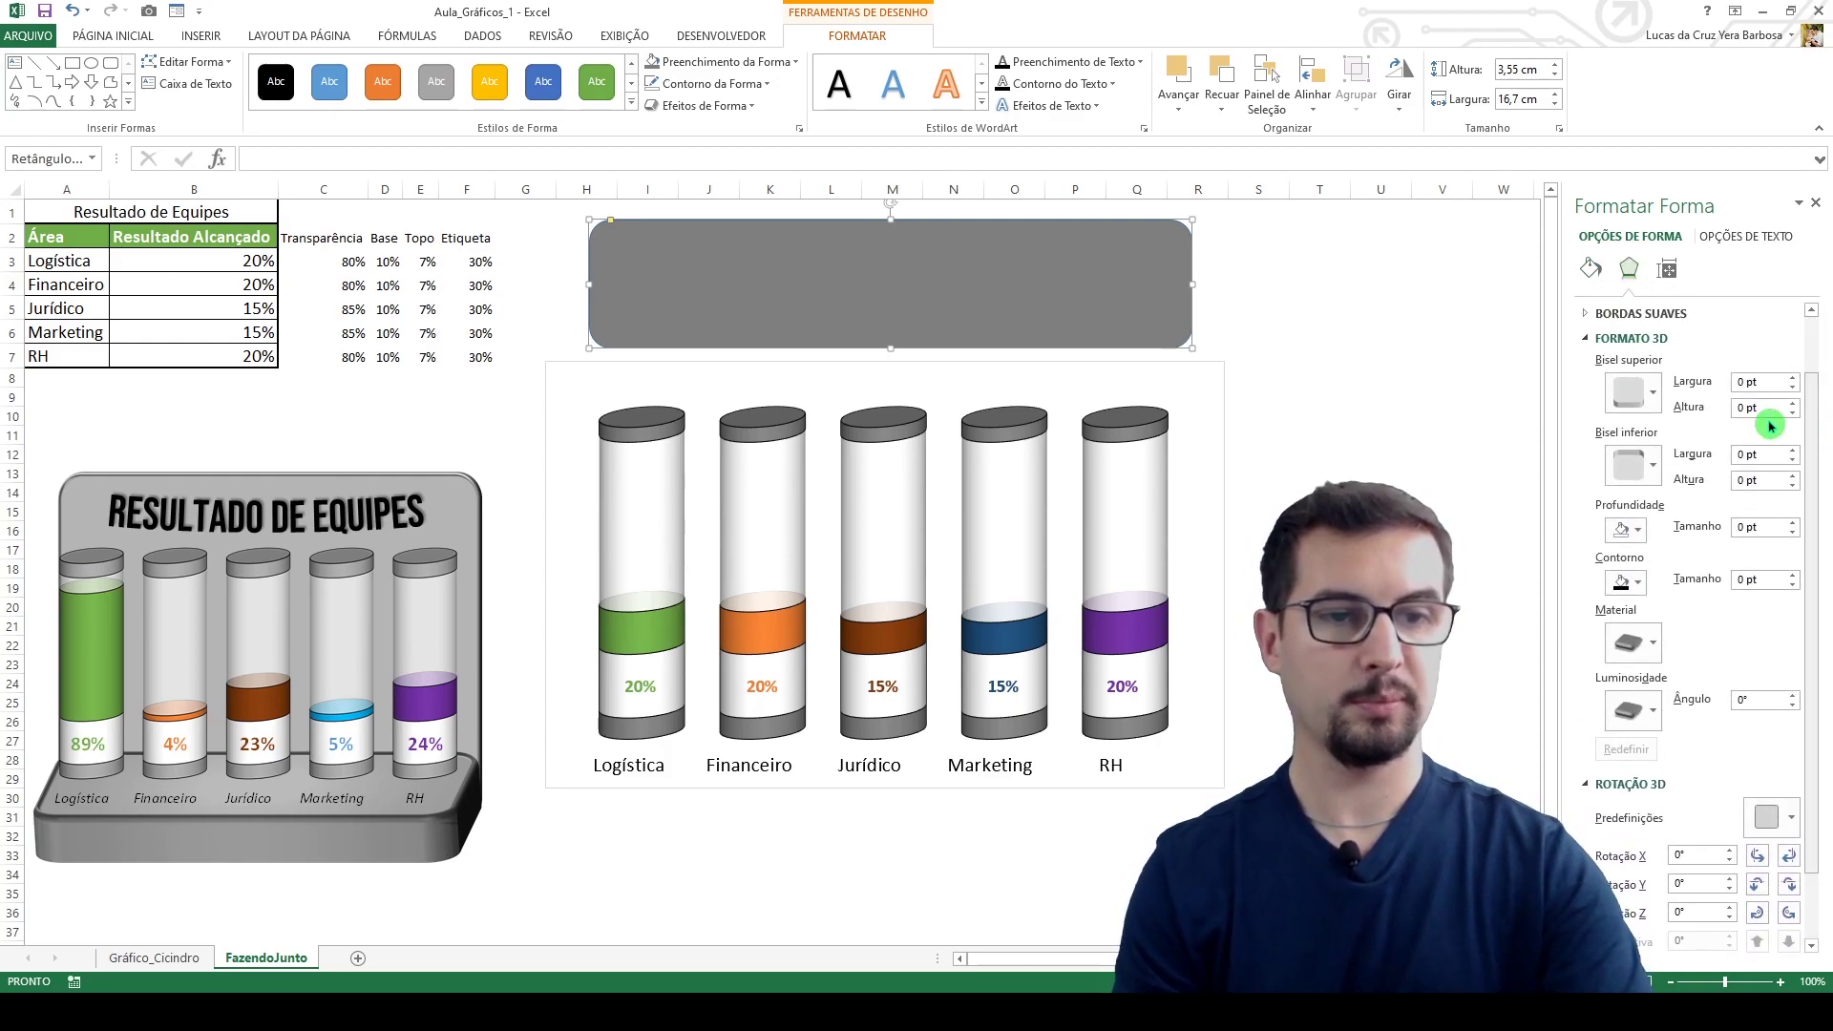
left_click(1631, 394)
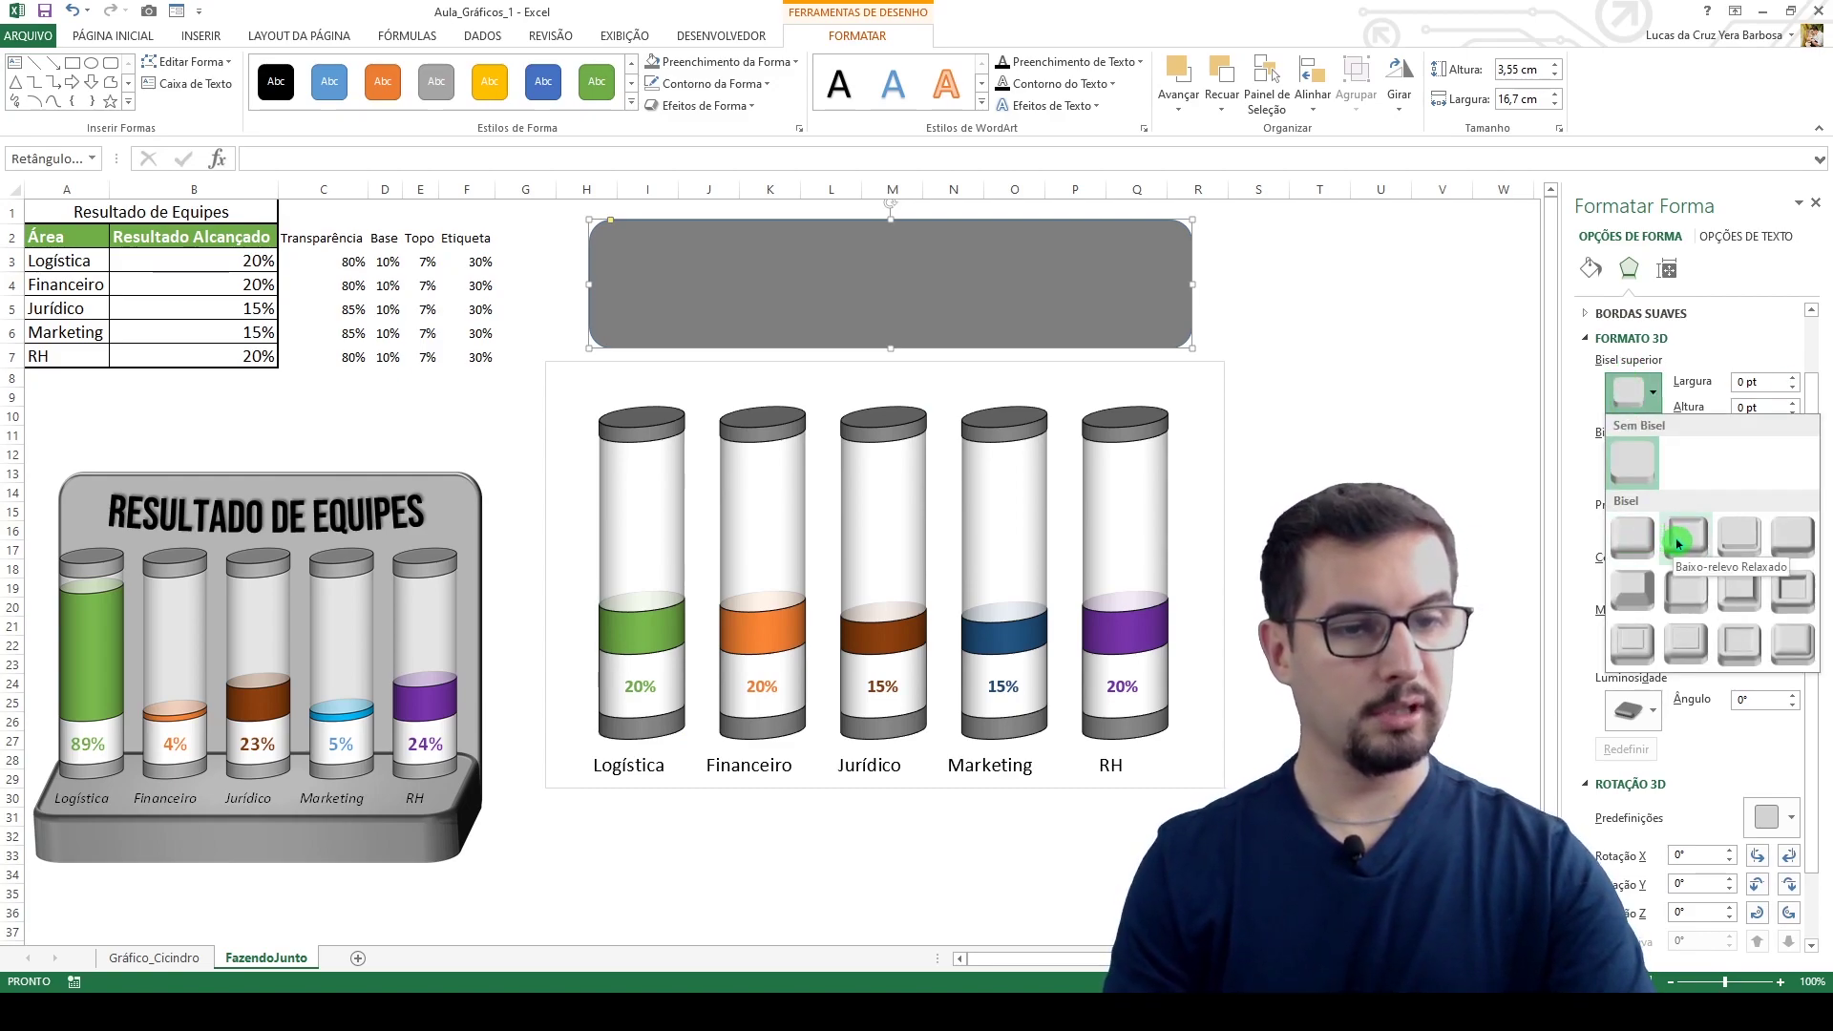
left_click(1681, 540)
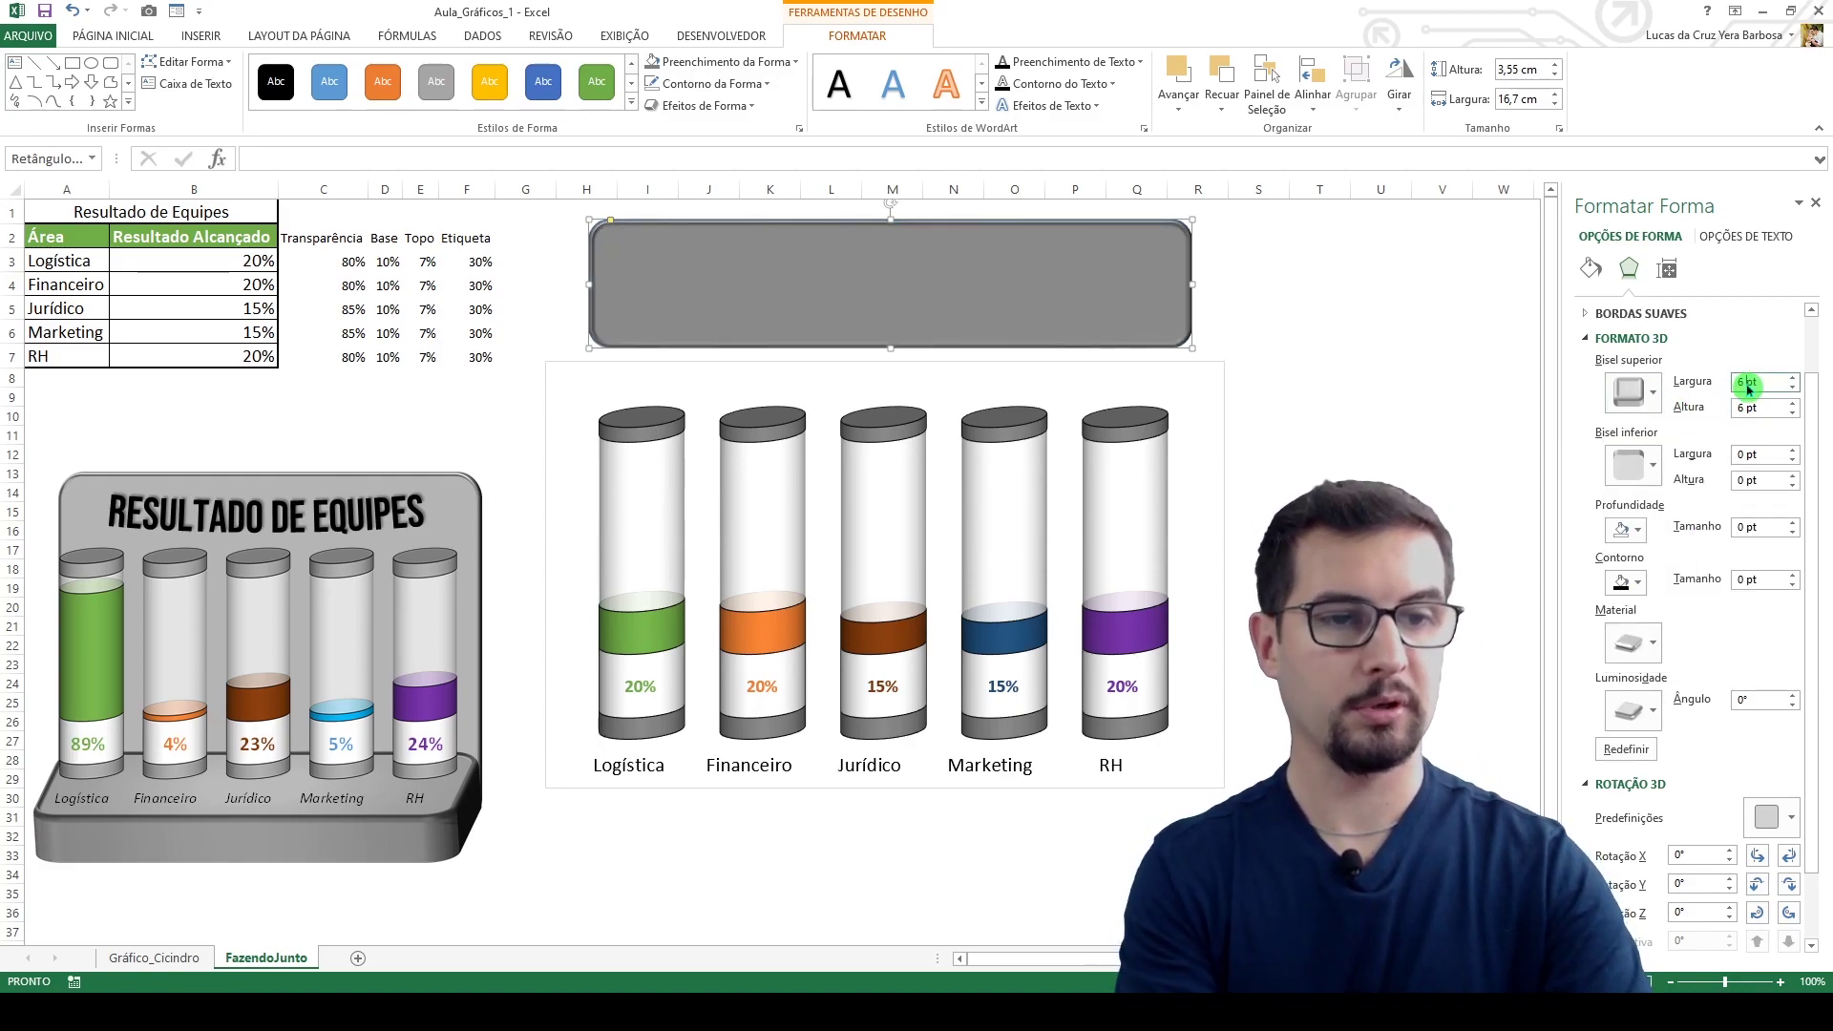
type("10")
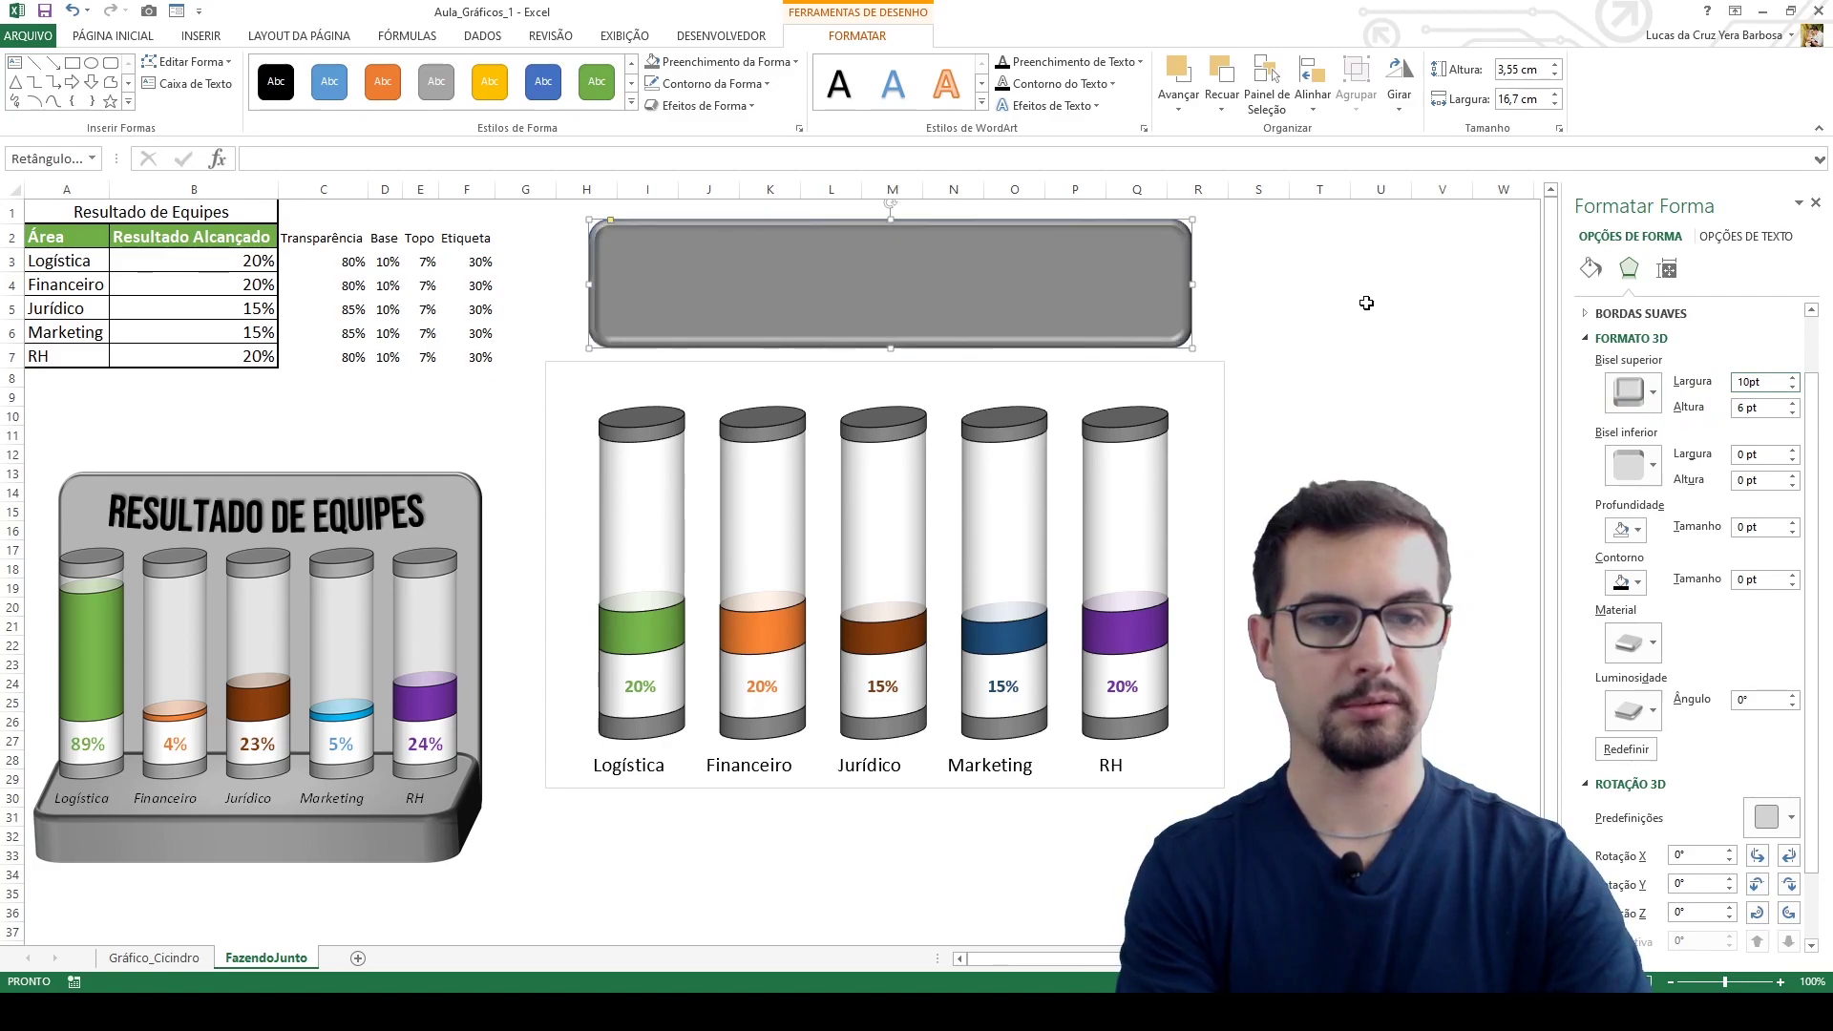
type("10")
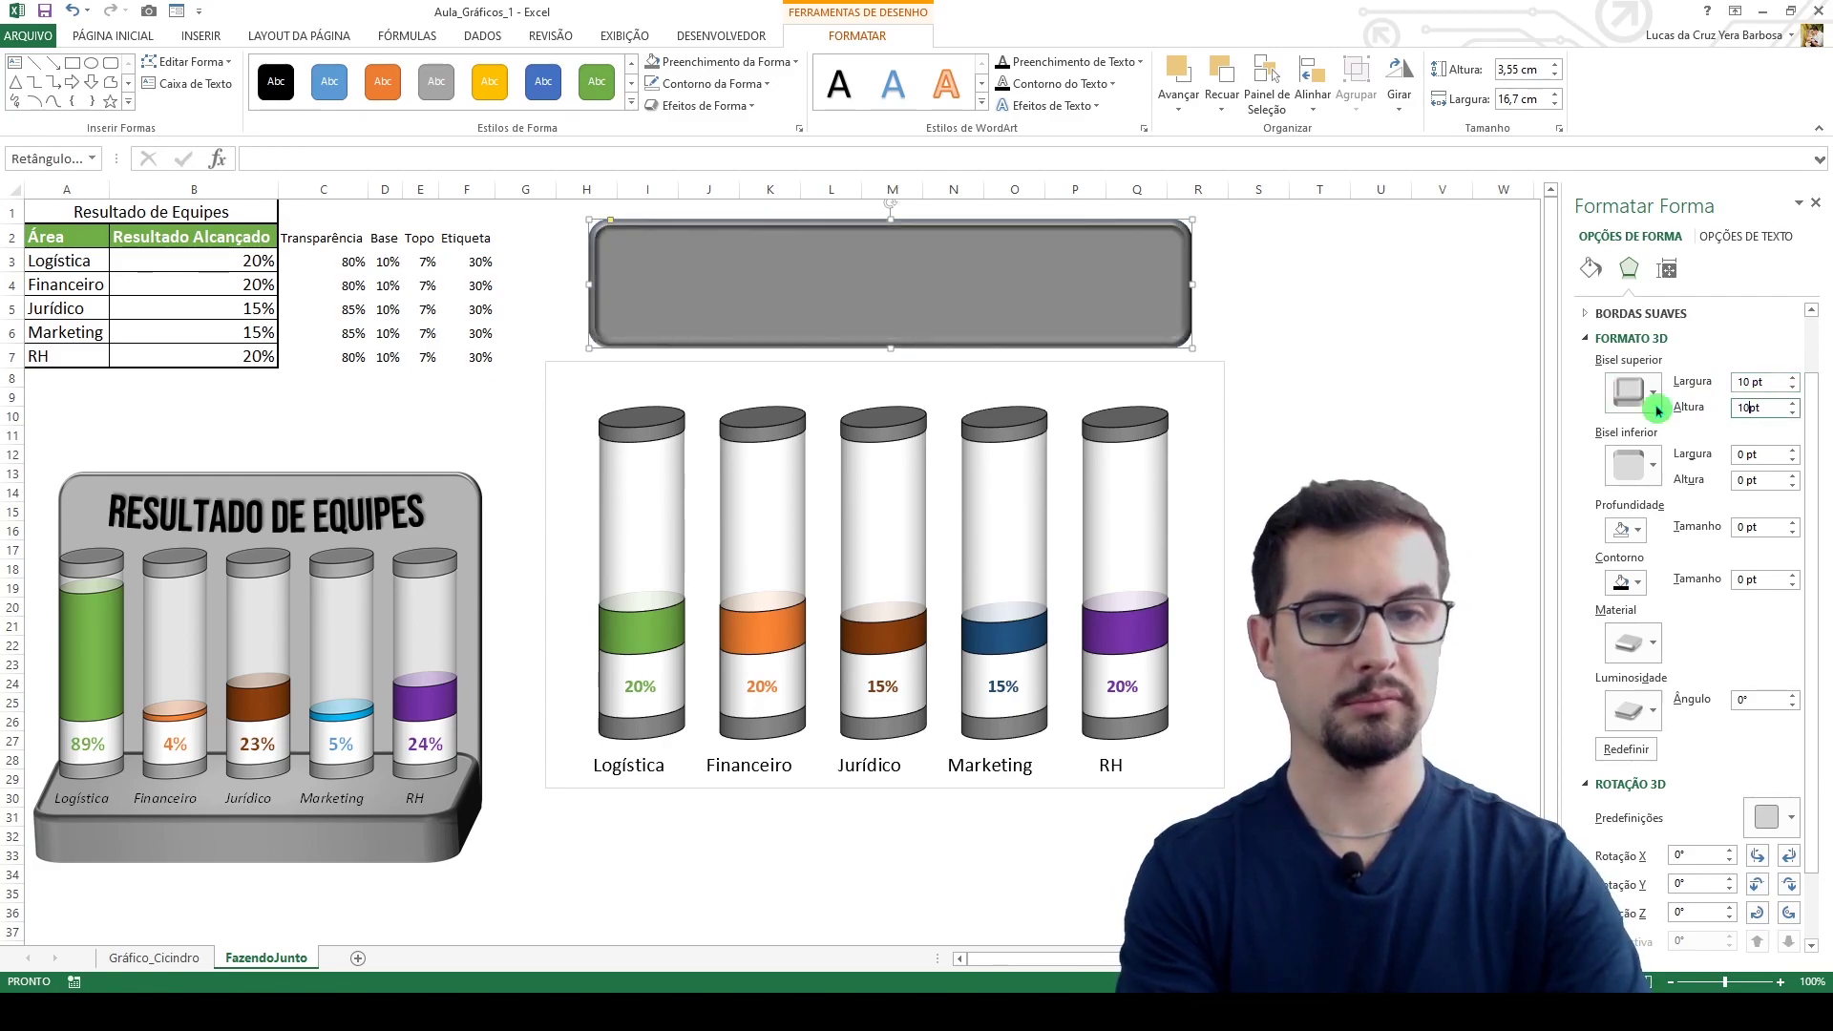
left_click(1763, 382)
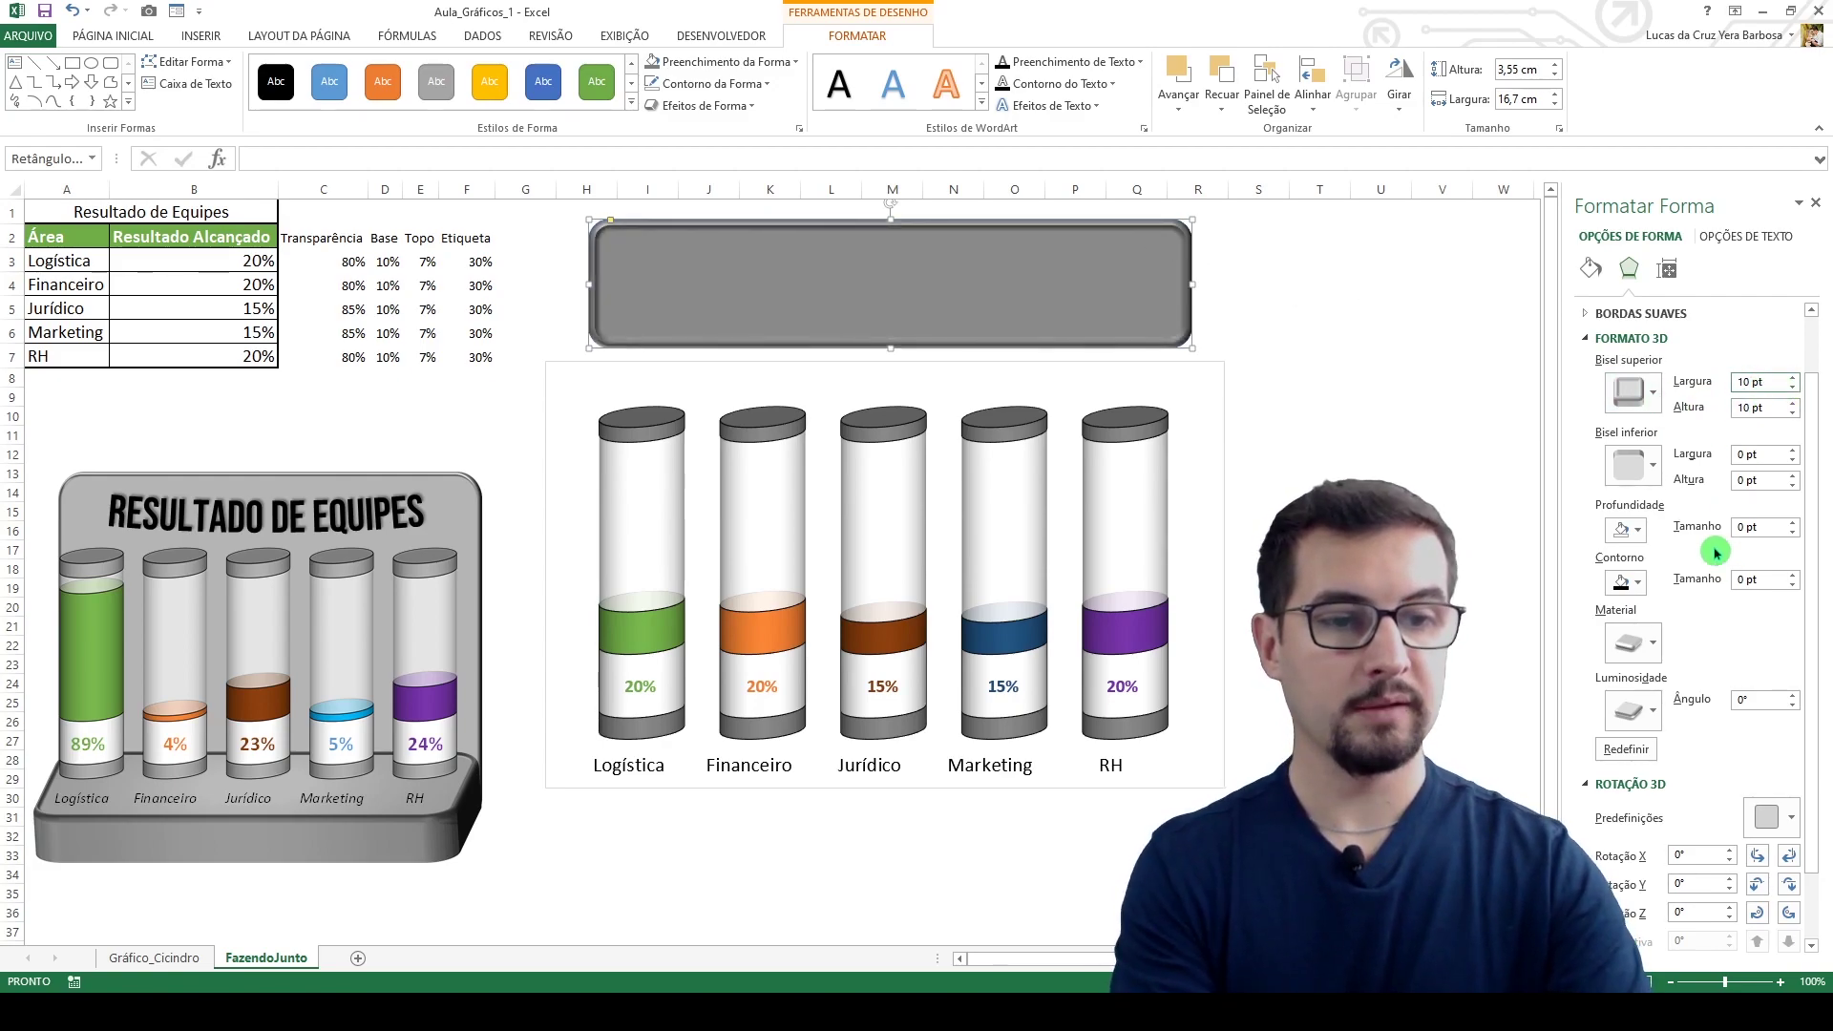
left_click(1680, 526)
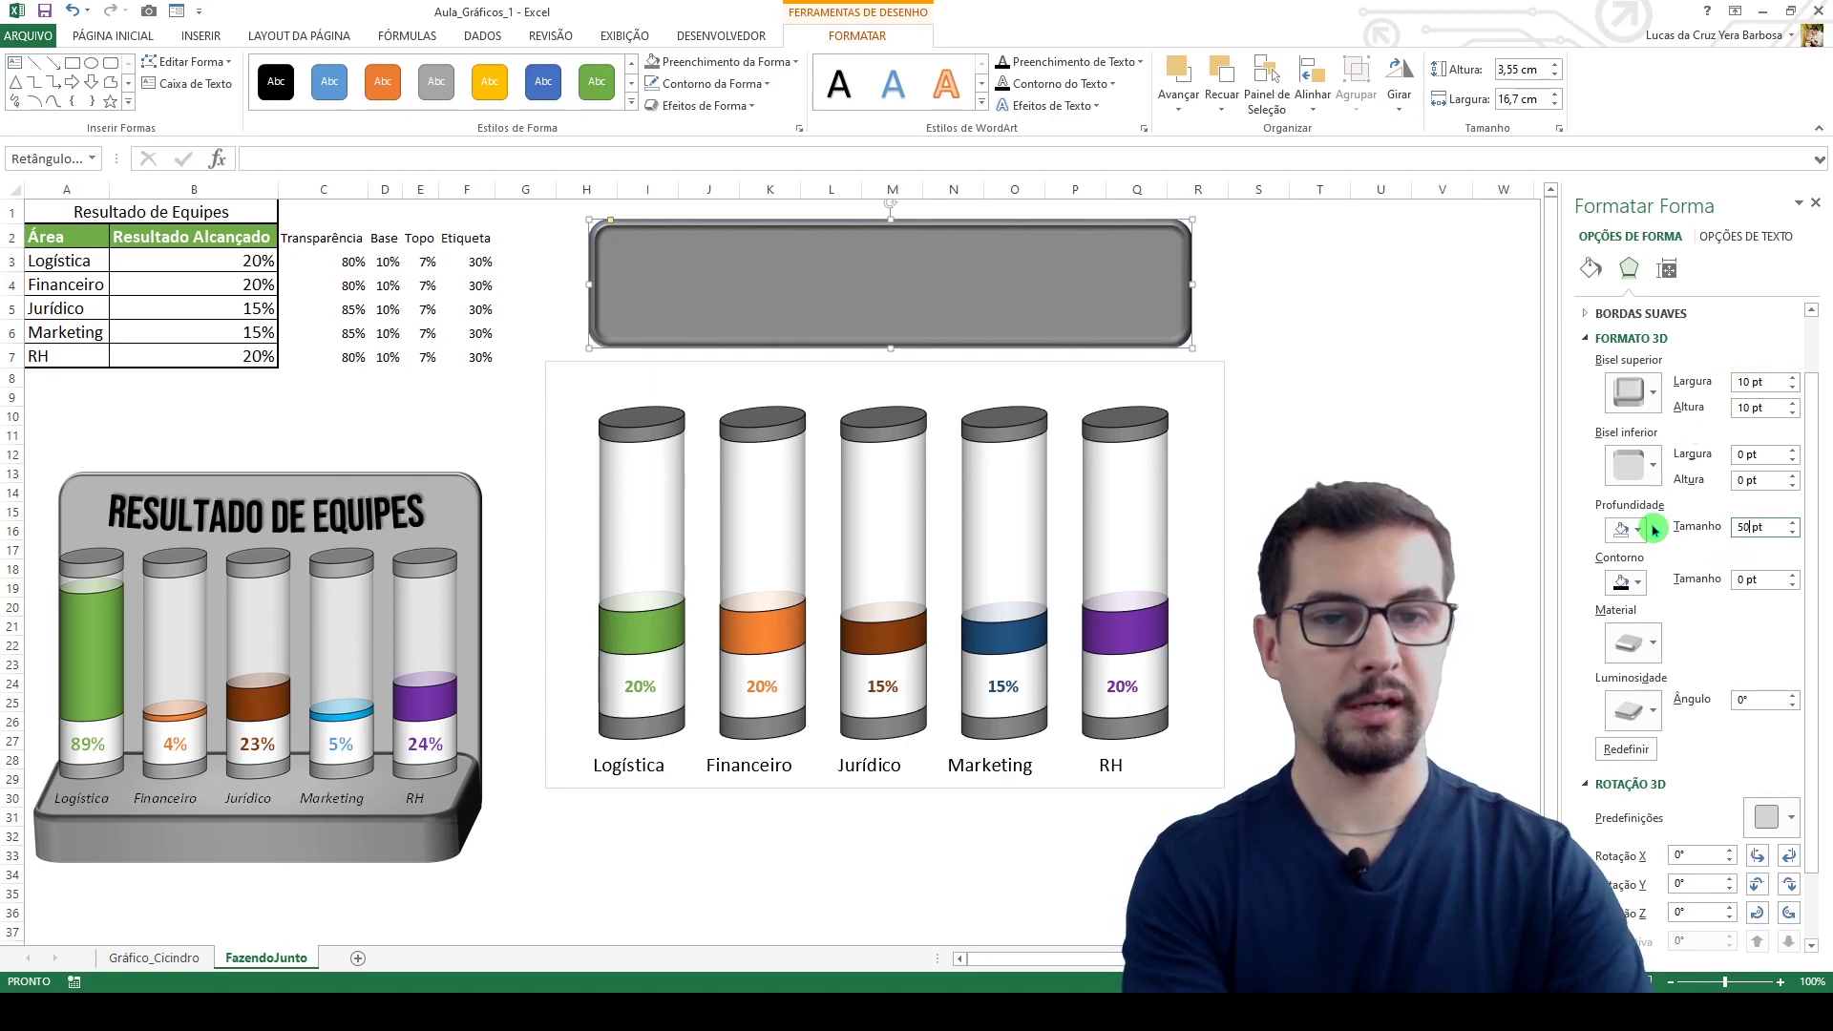
left_click(1754, 458)
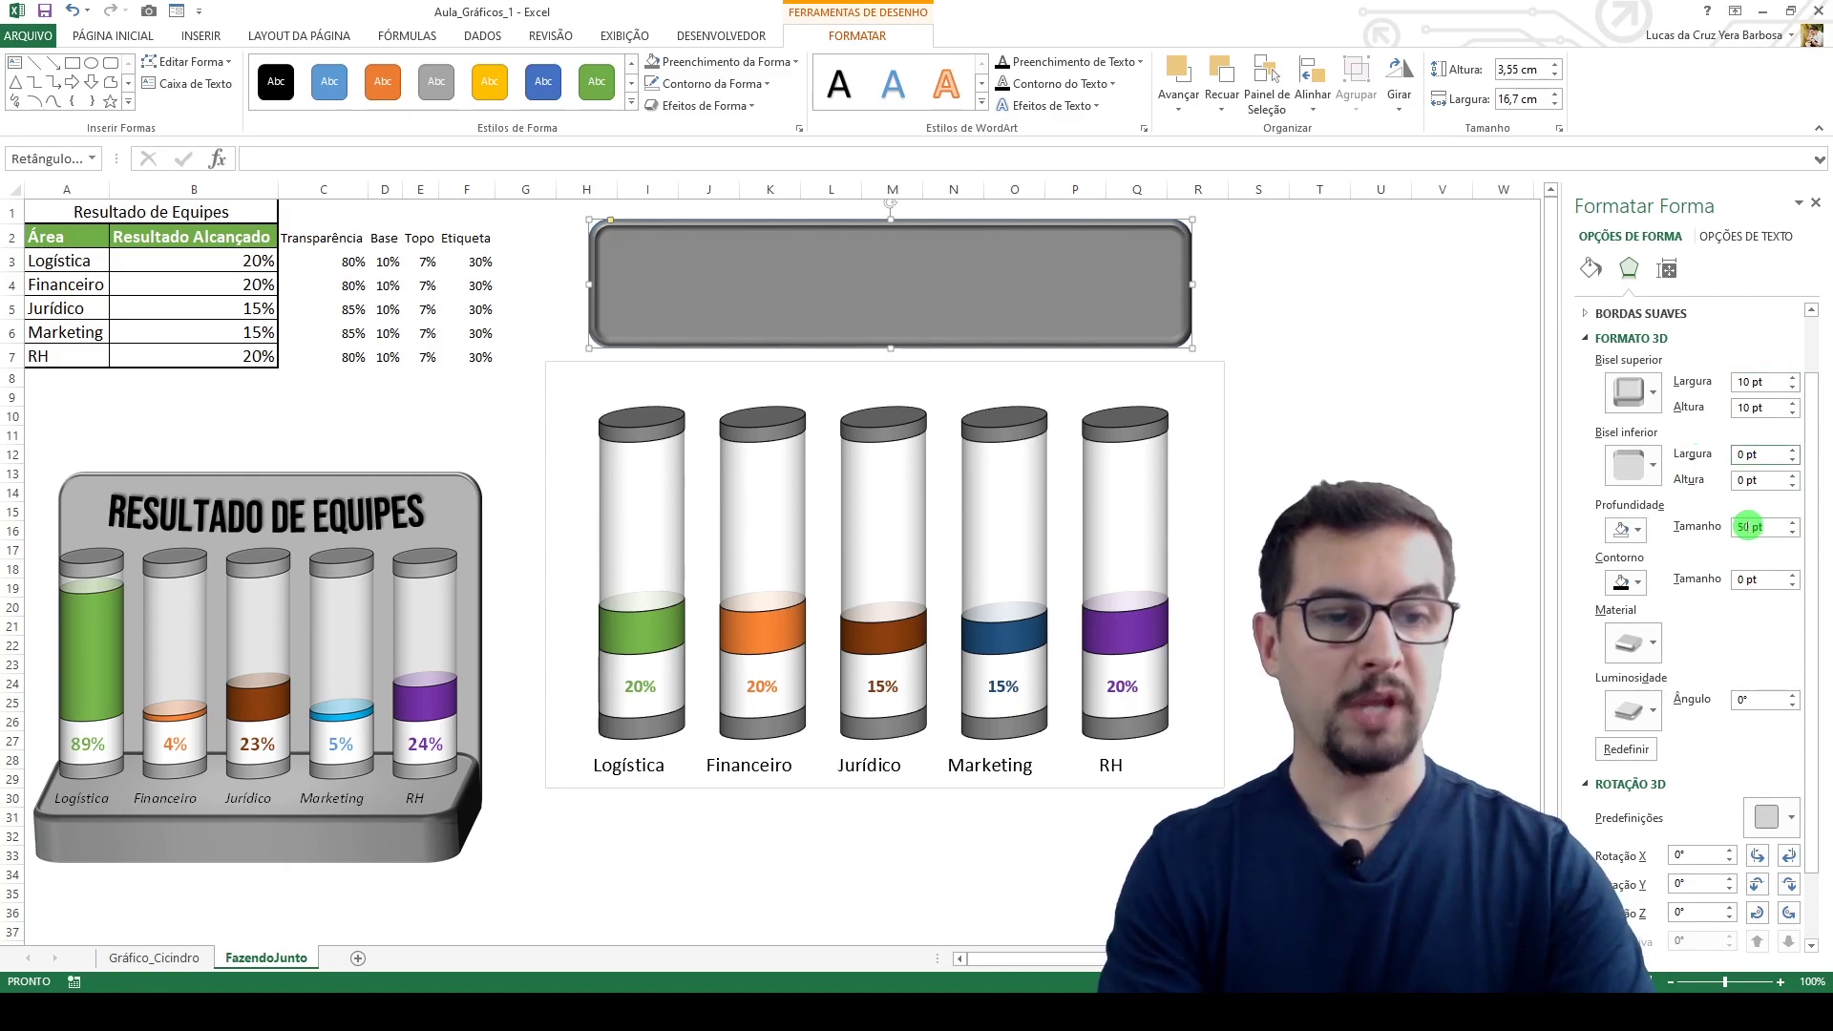
left_click_drag(1091, 266, 1076, 275)
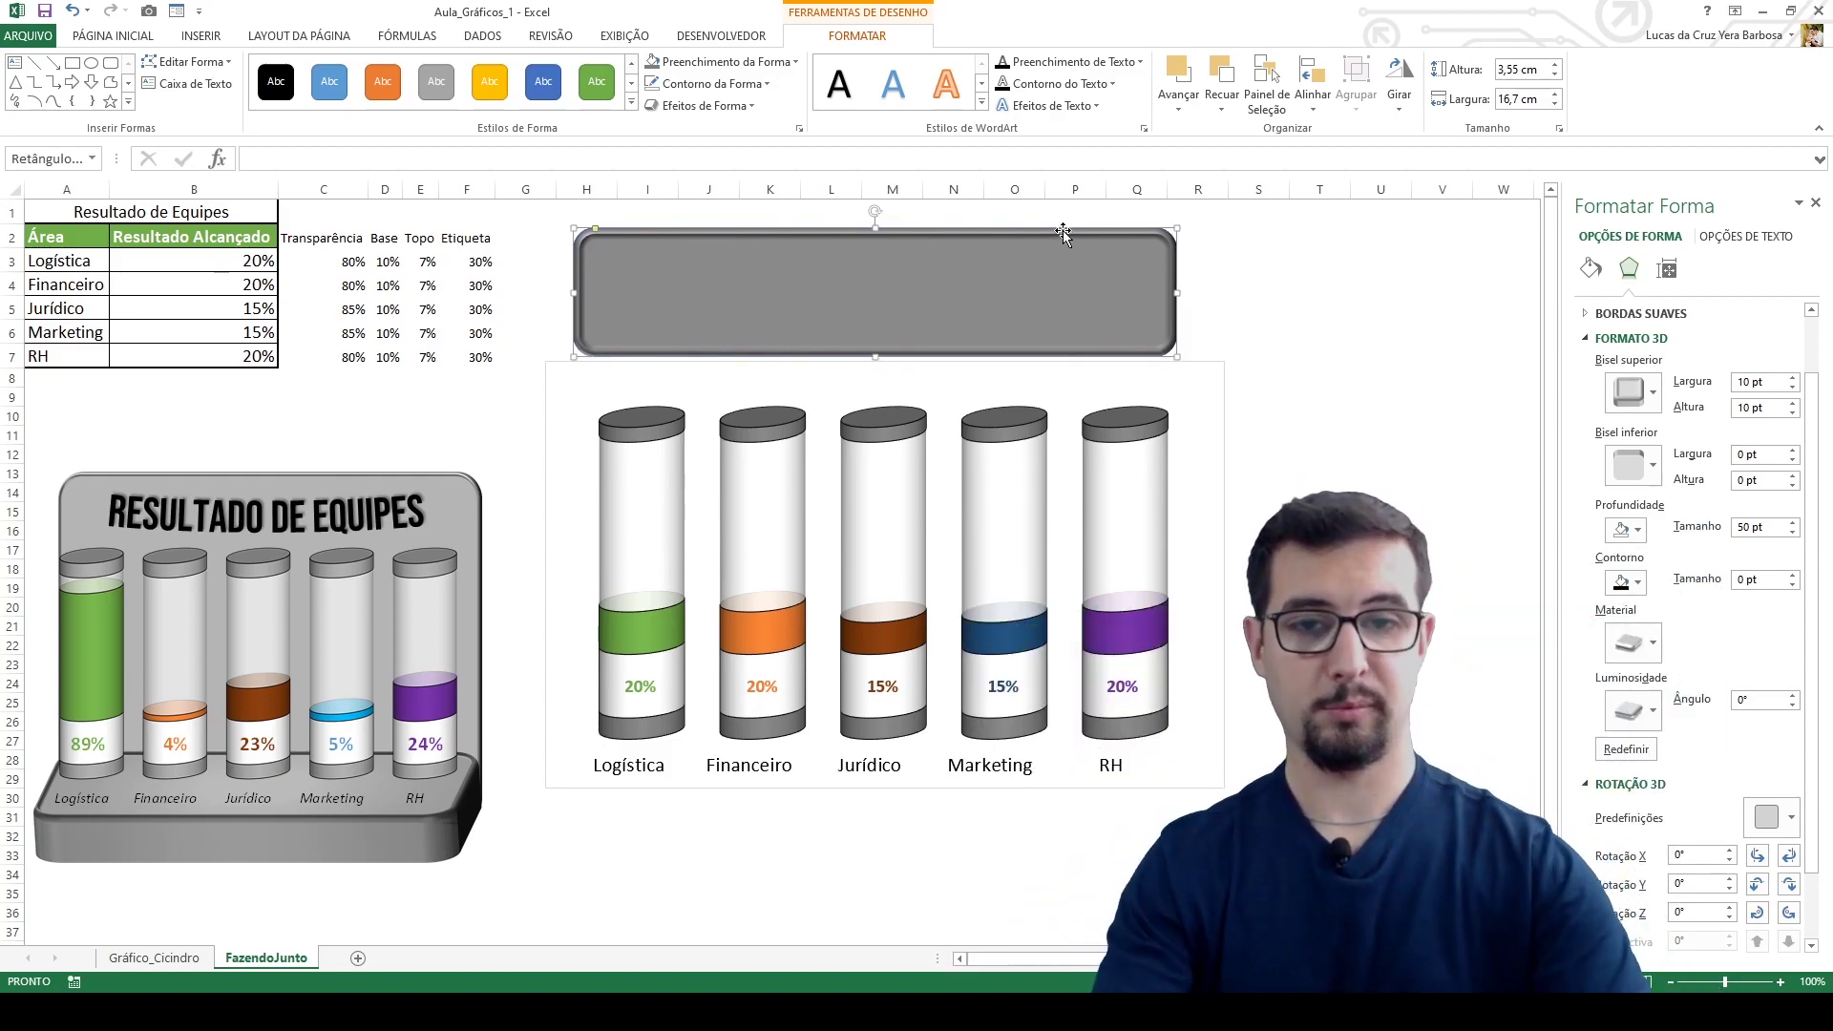
left_click_drag(1040, 284, 1038, 286)
left_click_drag(1817, 477, 1816, 525)
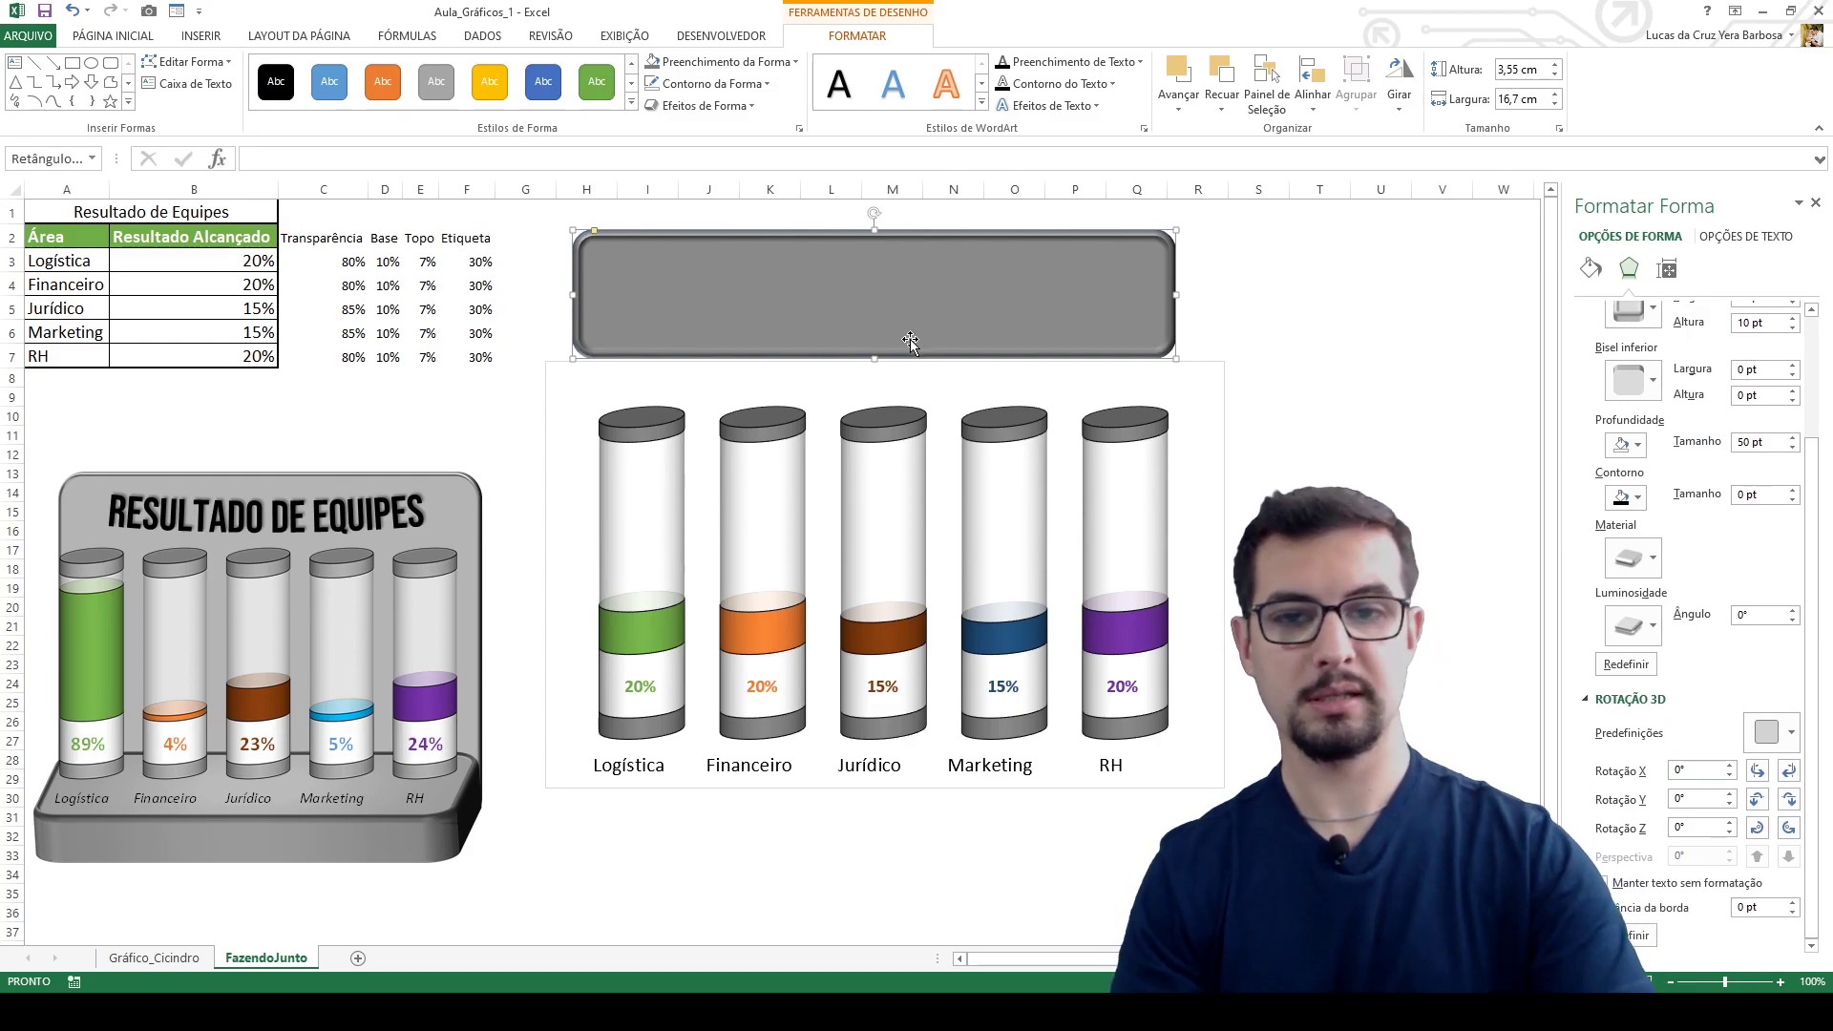
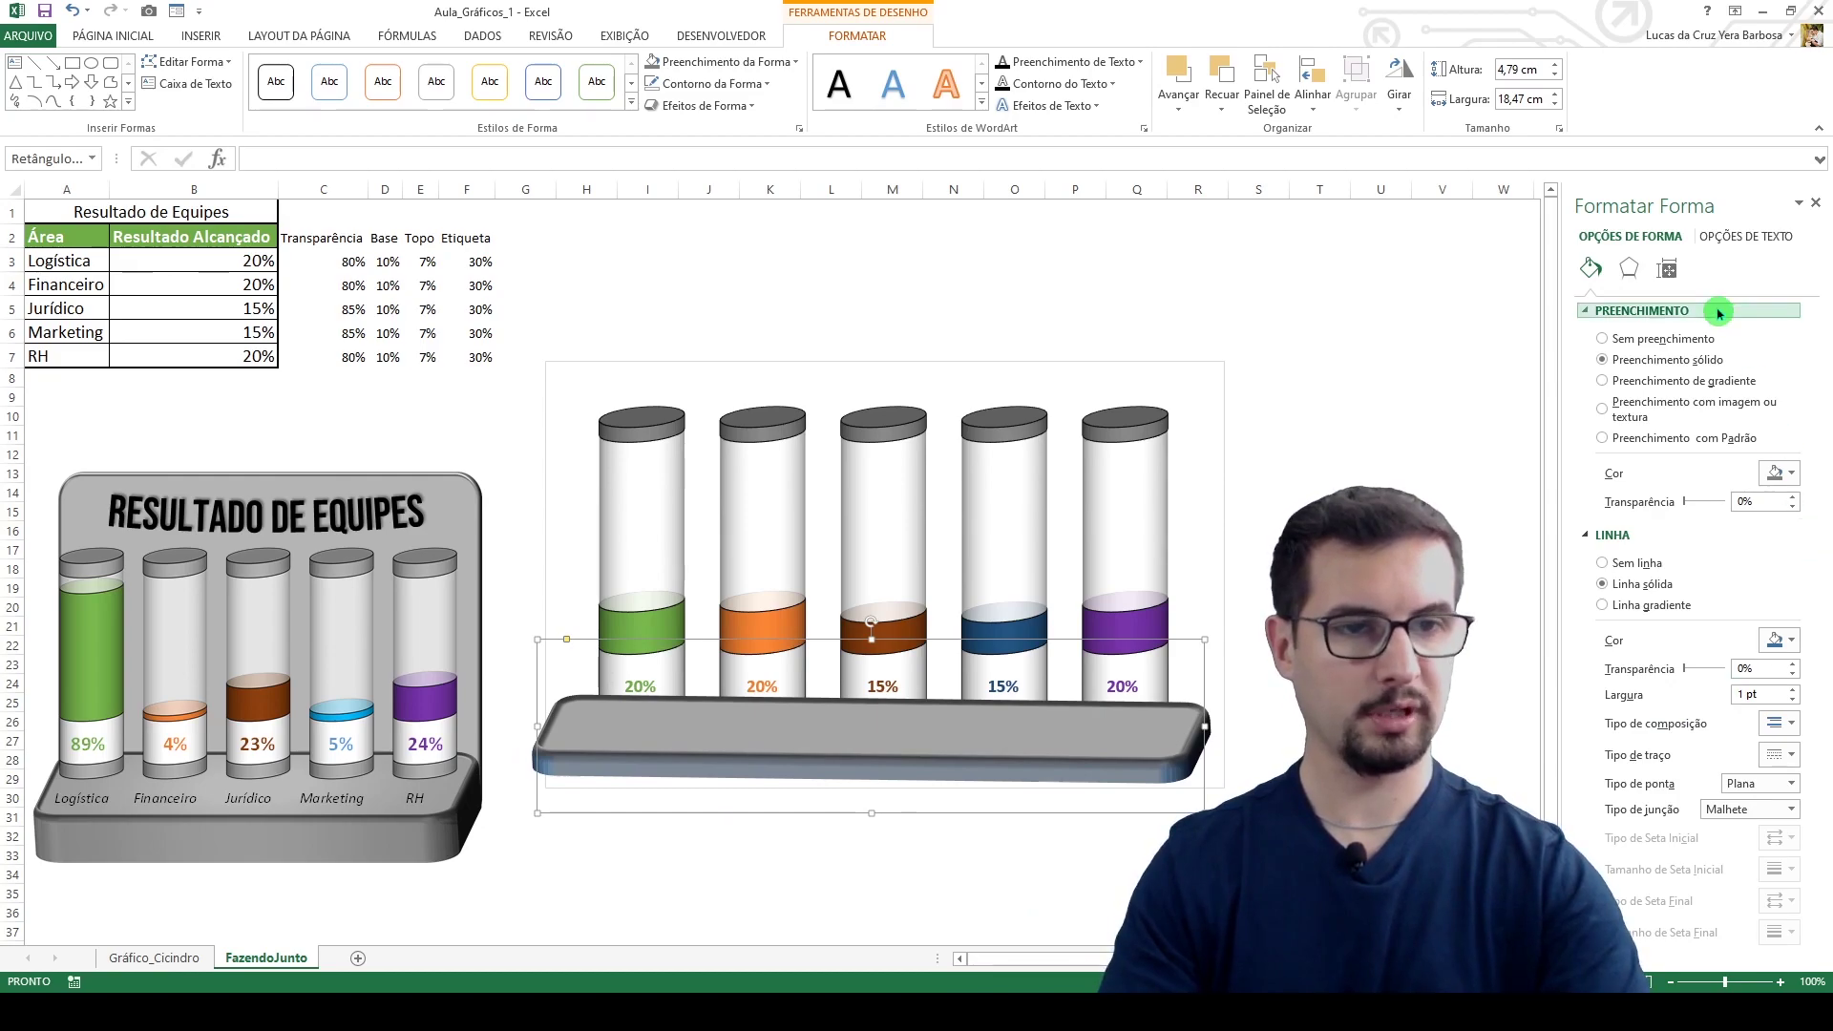
Give the grey base plate a 50 pt 3D depth and nudge it under the cylinders.
left_click(1629, 268)
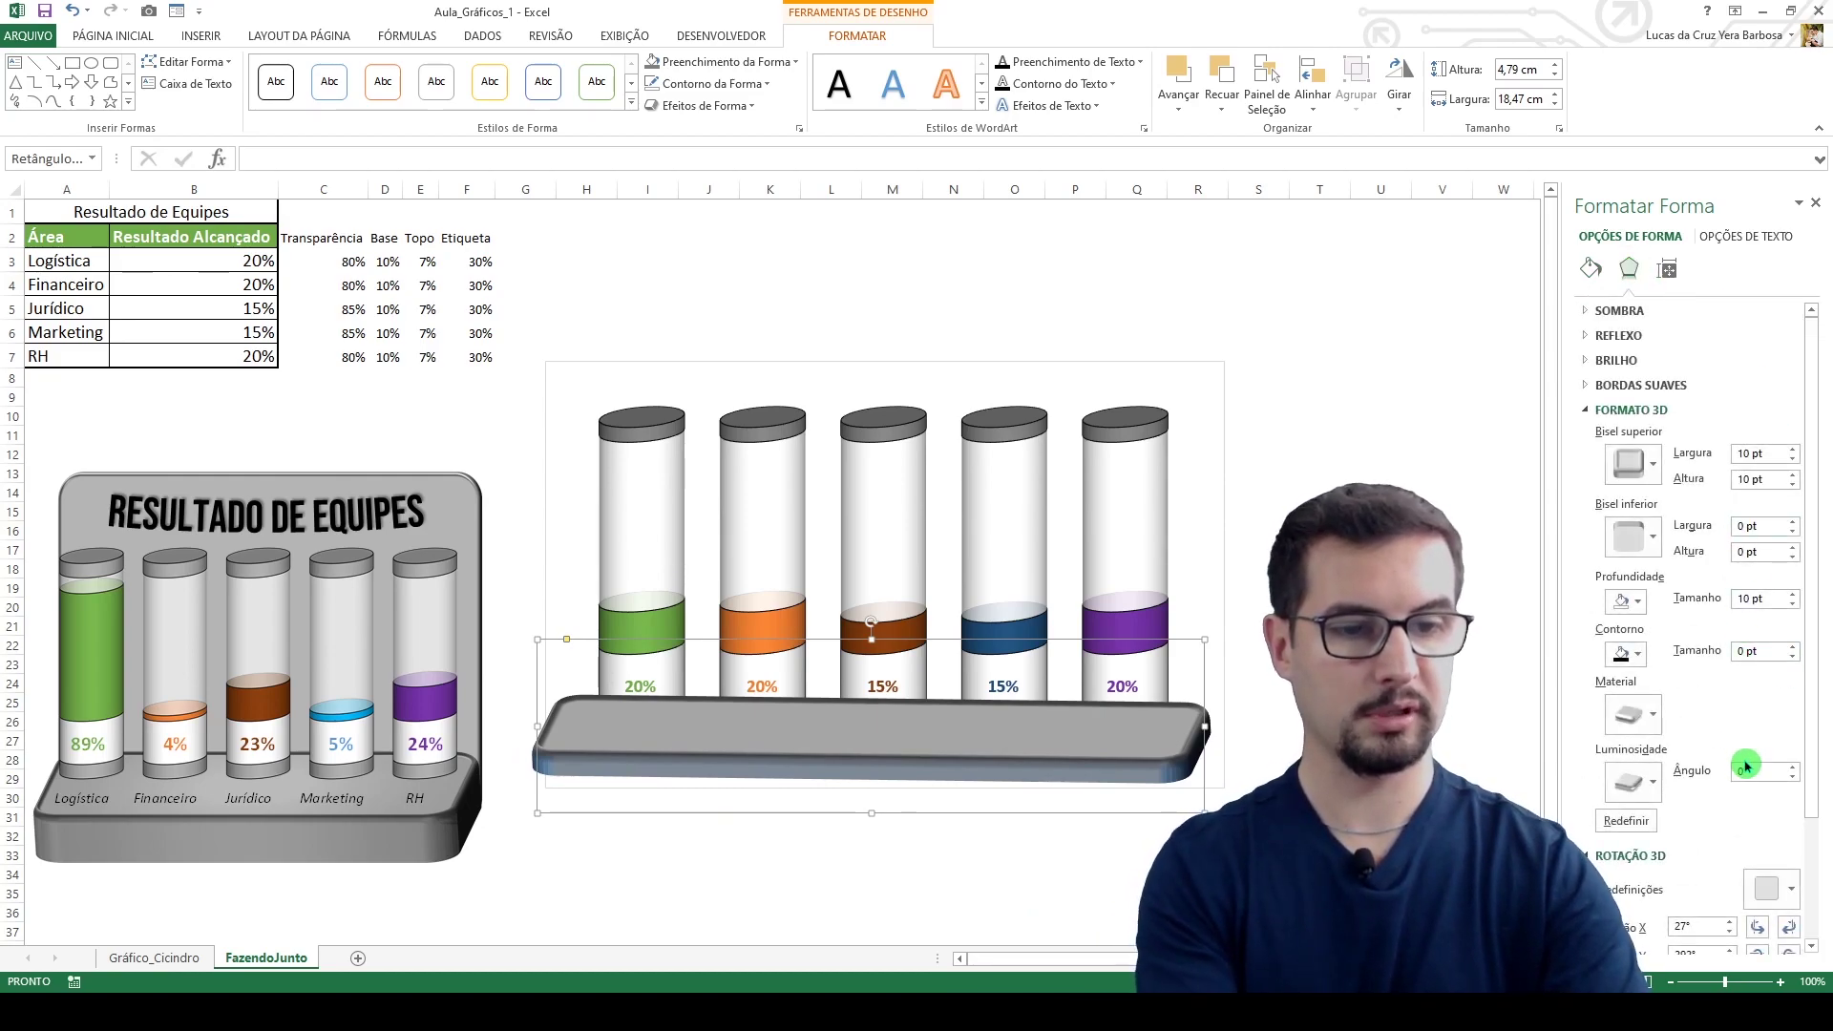
double_click(1743, 598)
type("50")
key("Return")
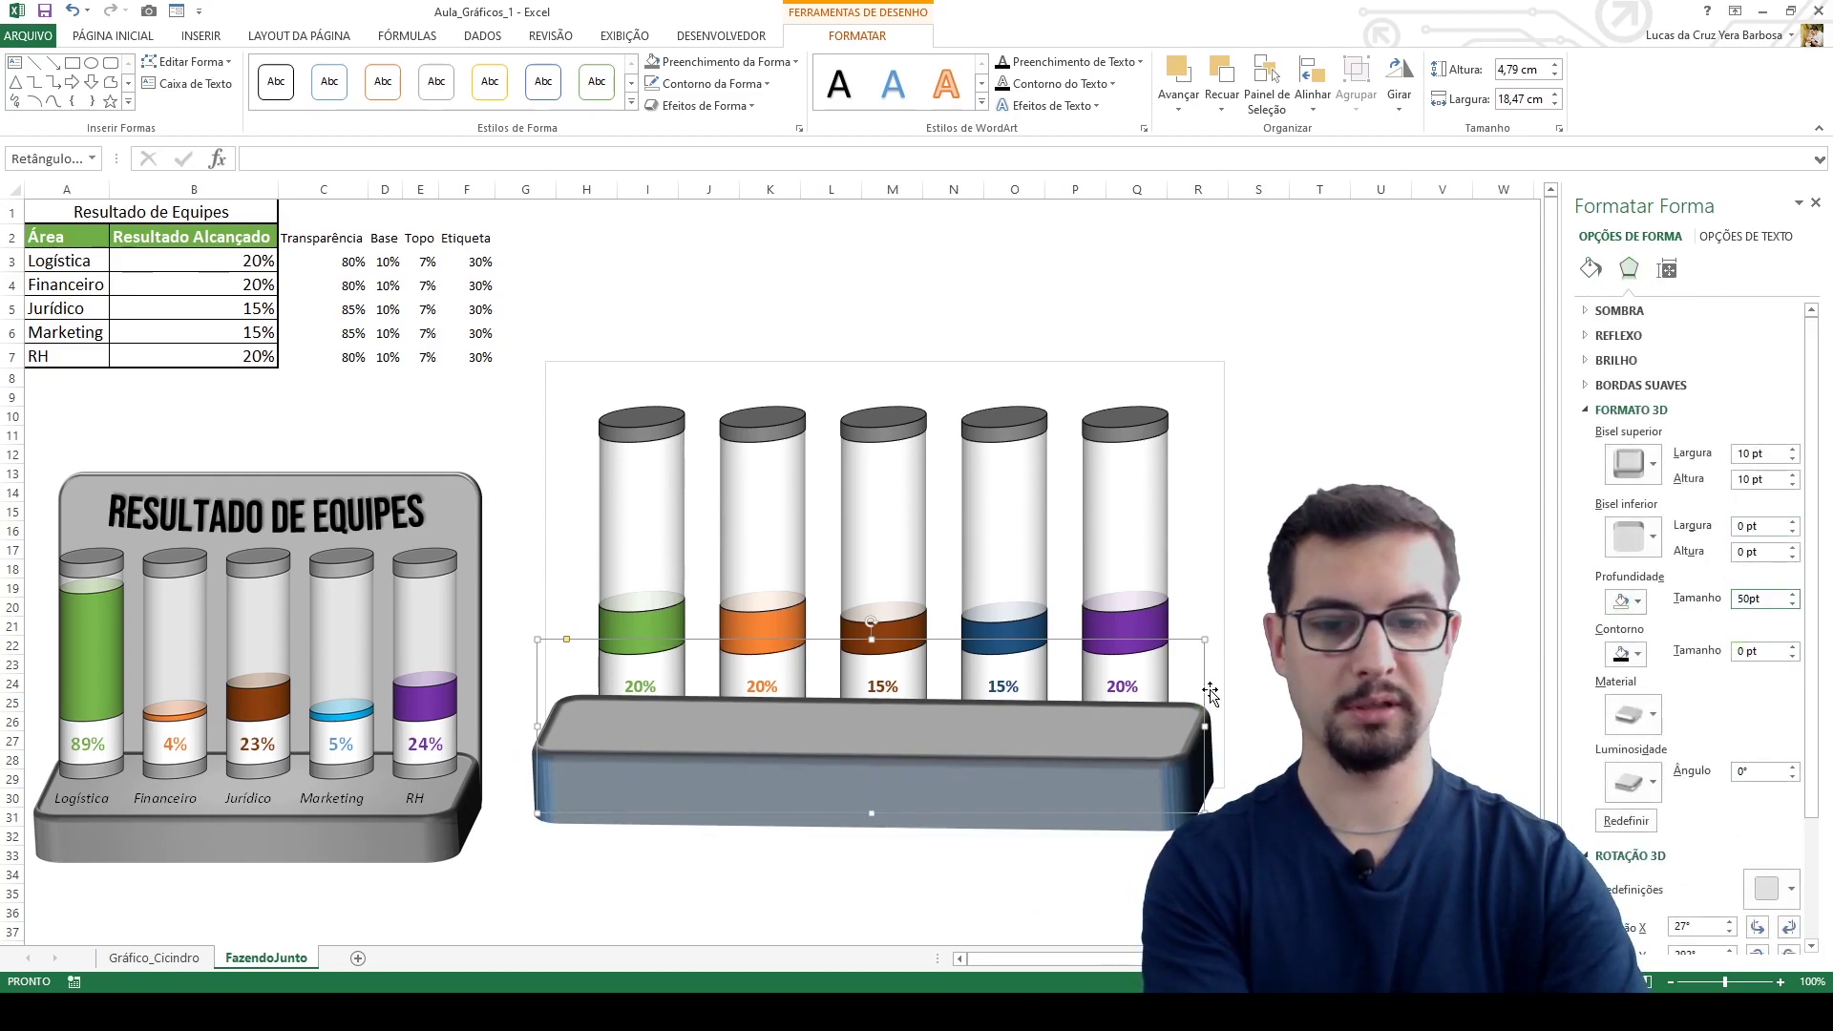
left_click(1310, 630)
mouse_move(1063, 787)
left_mouse_down()
mouse_move(1044, 865)
mouse_move(1069, 785)
mouse_move(1053, 790)
left_mouse_up()
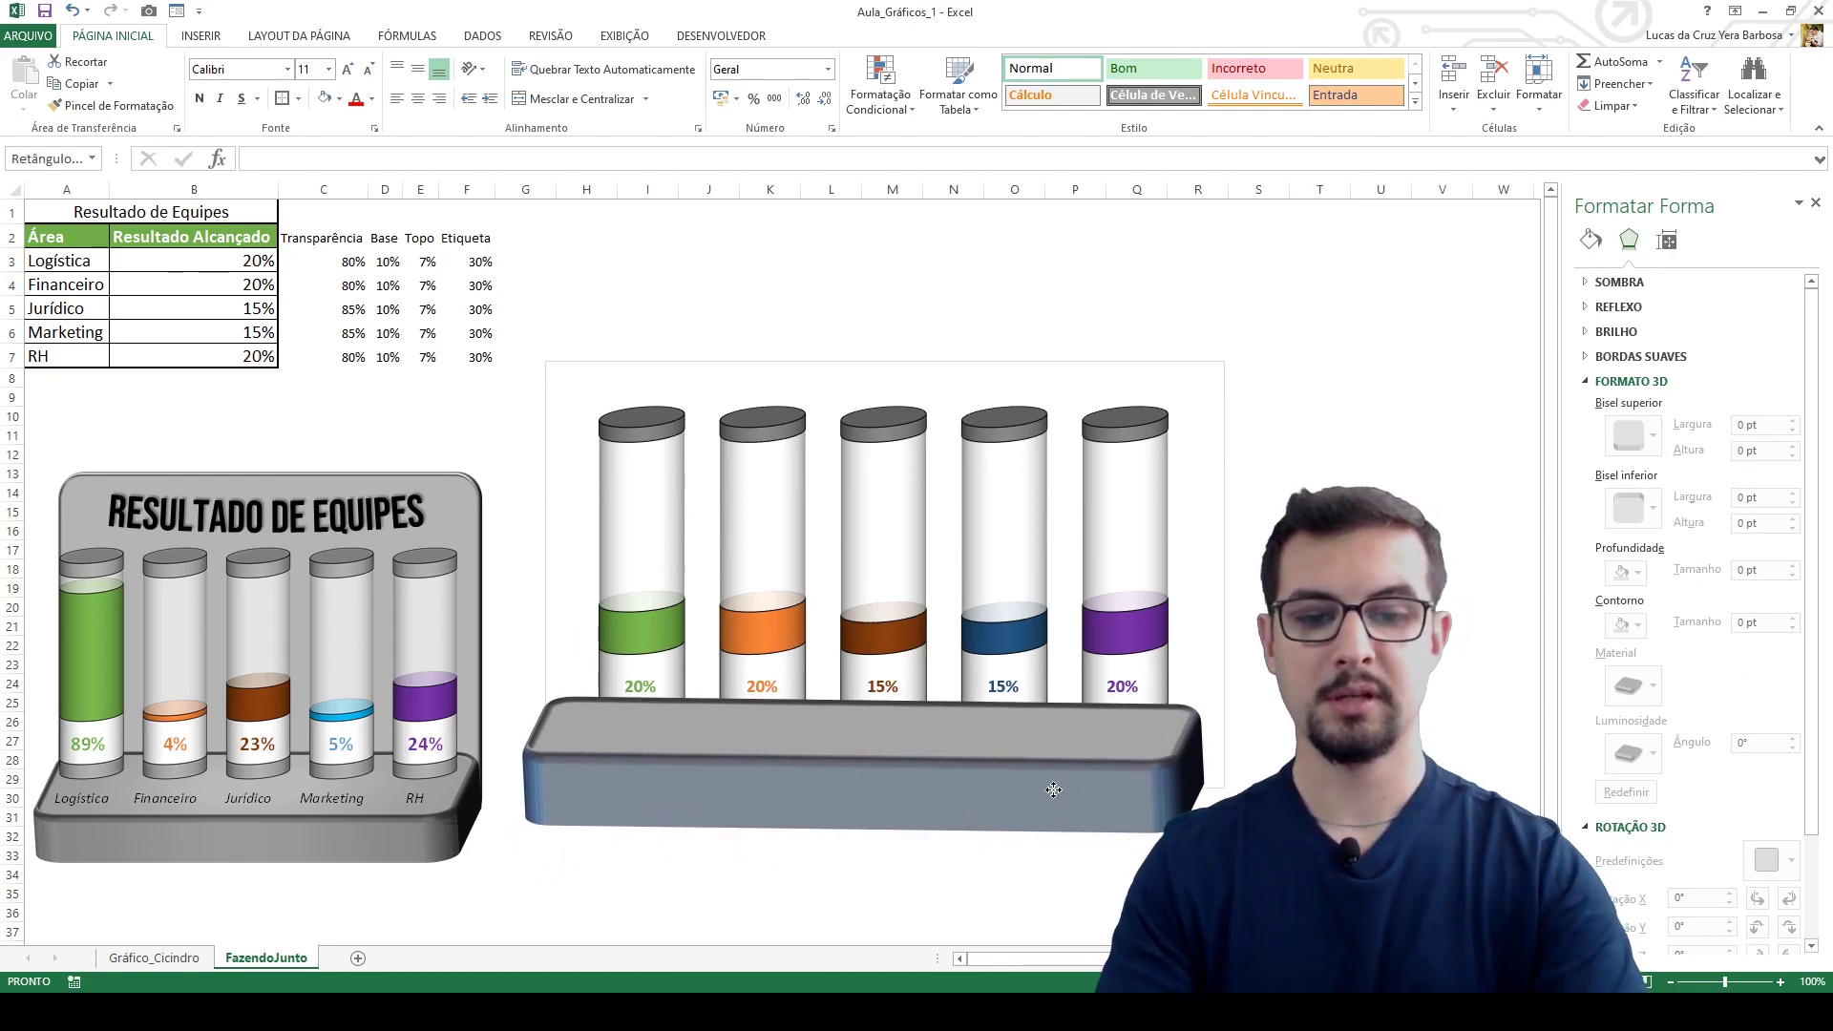
Send the base plate behind the chart, give the chart area no fill and no border, then nudge the plate right.
right_click(1047, 794)
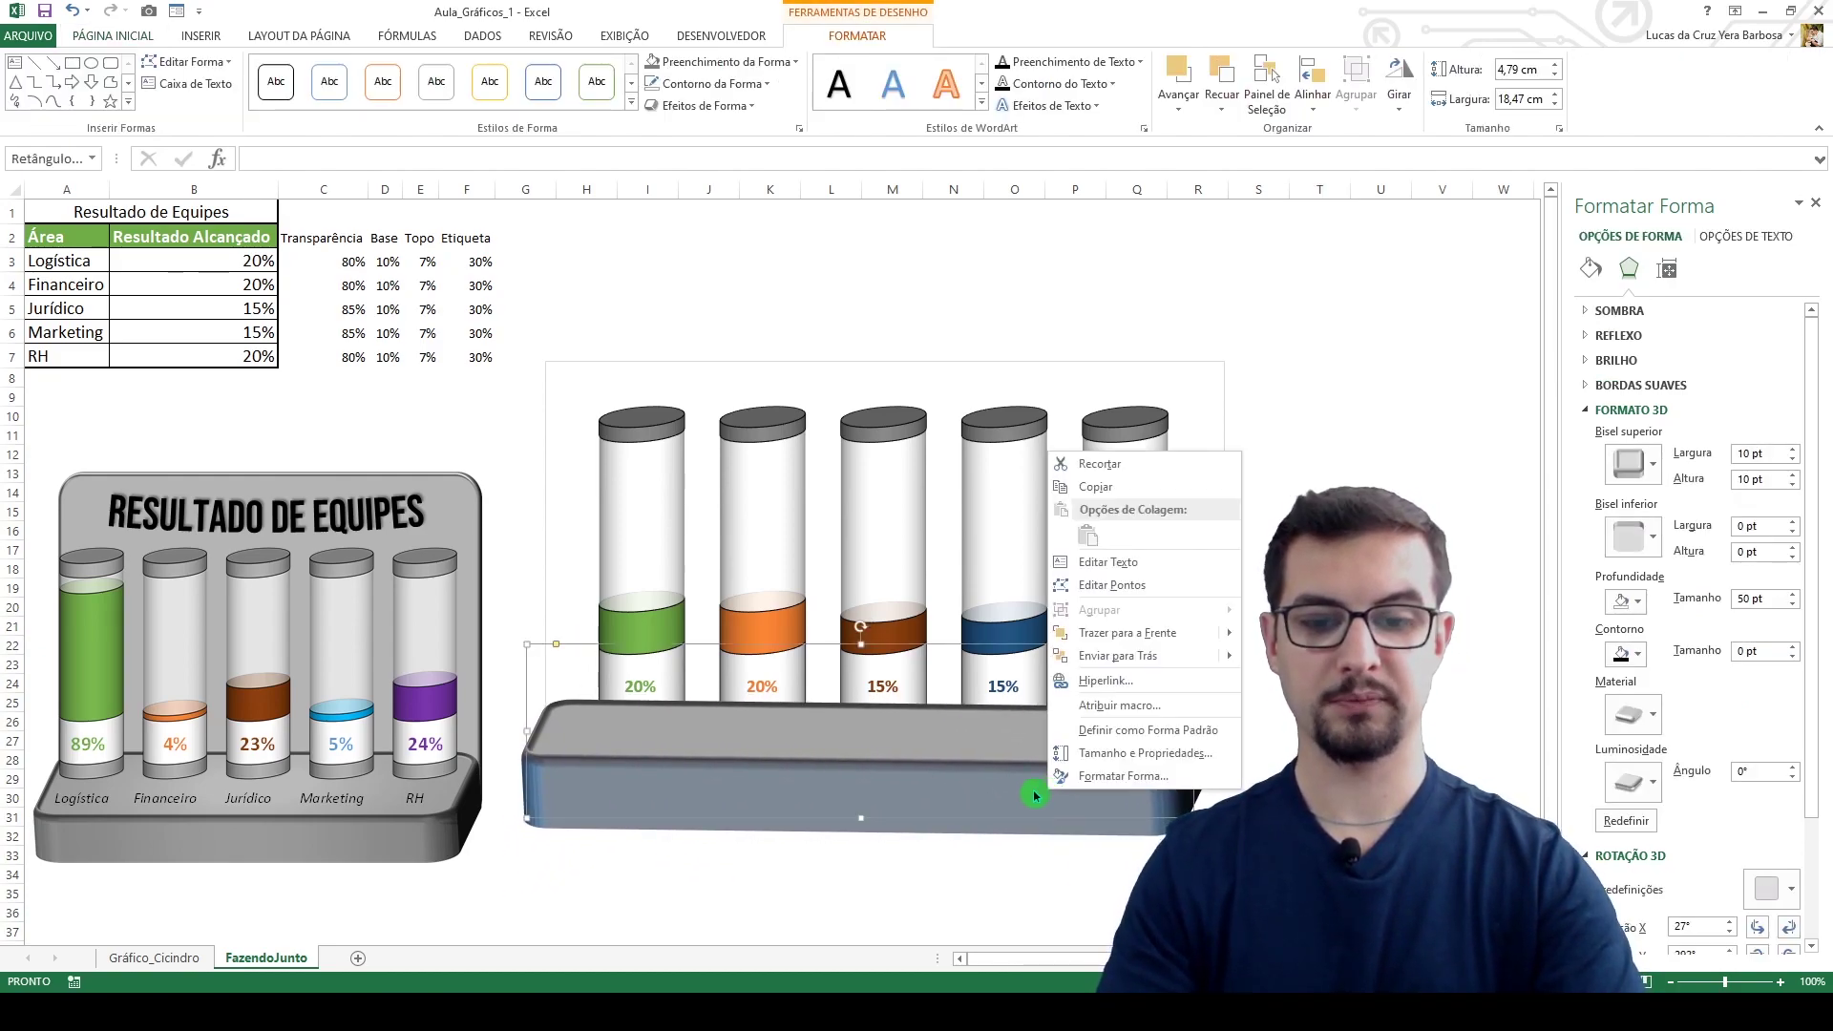
left_click(1145, 658)
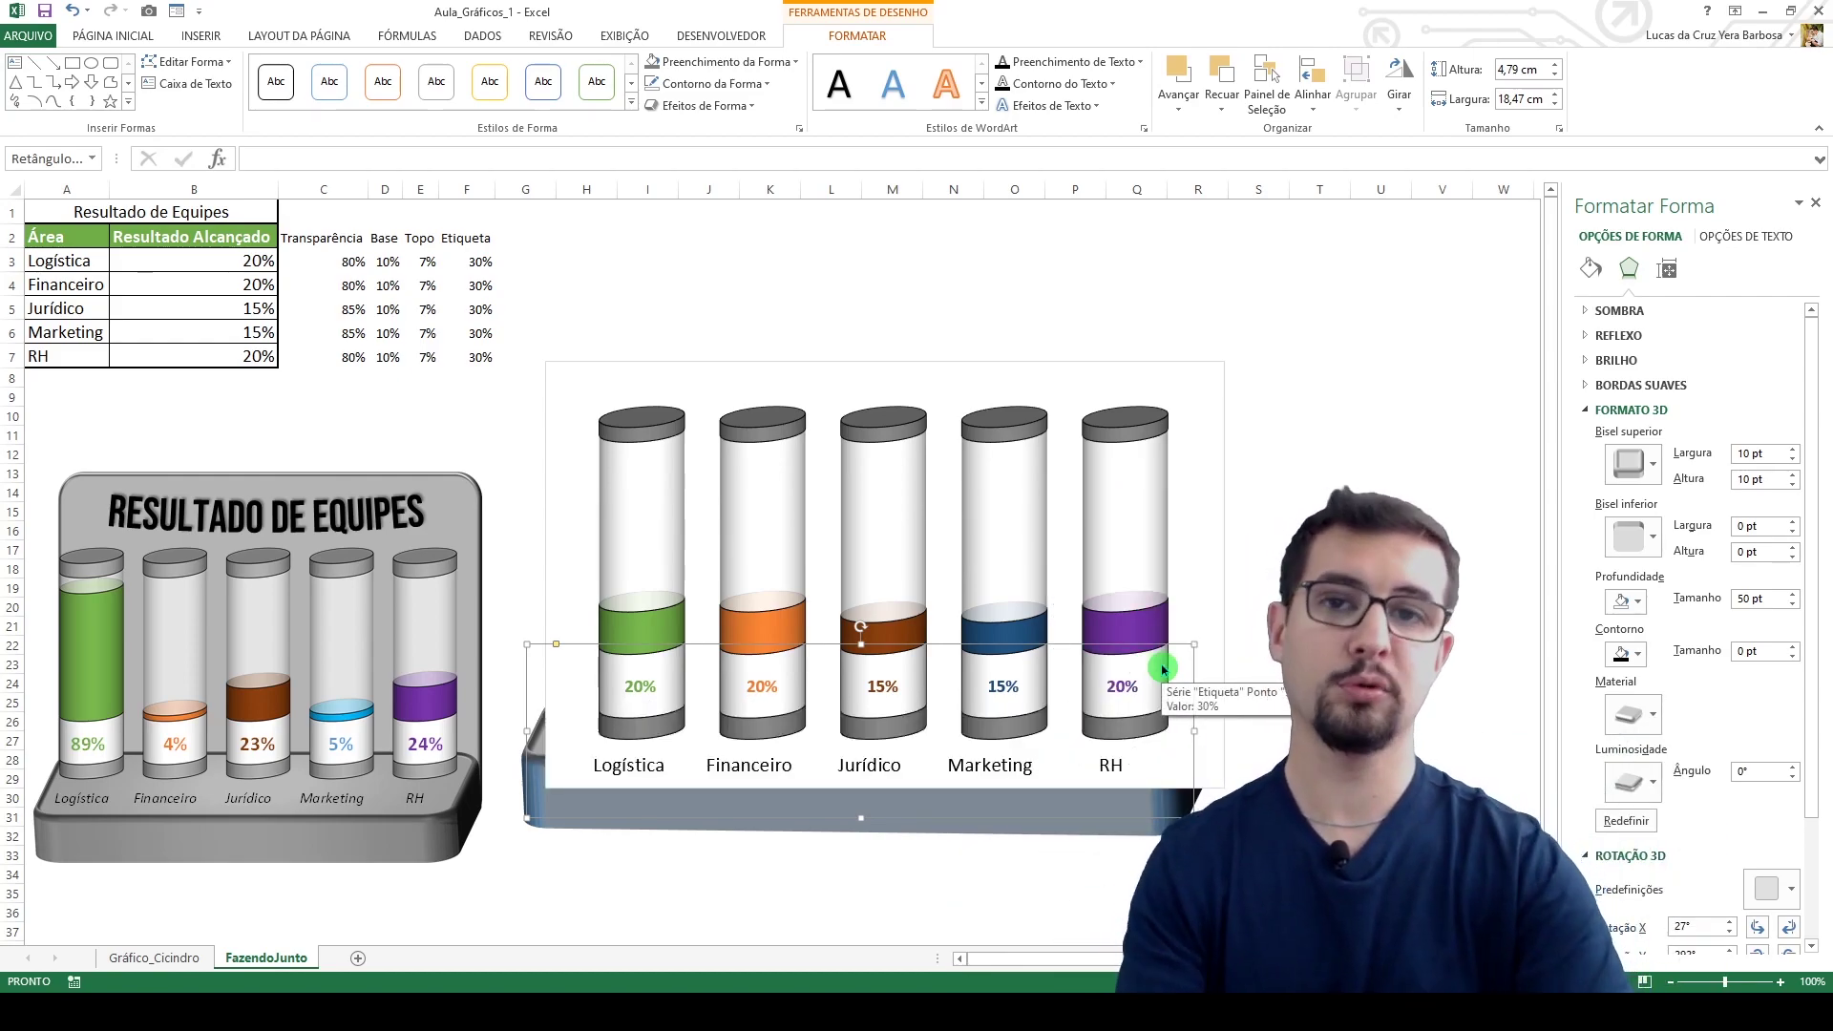
left_click(1191, 377)
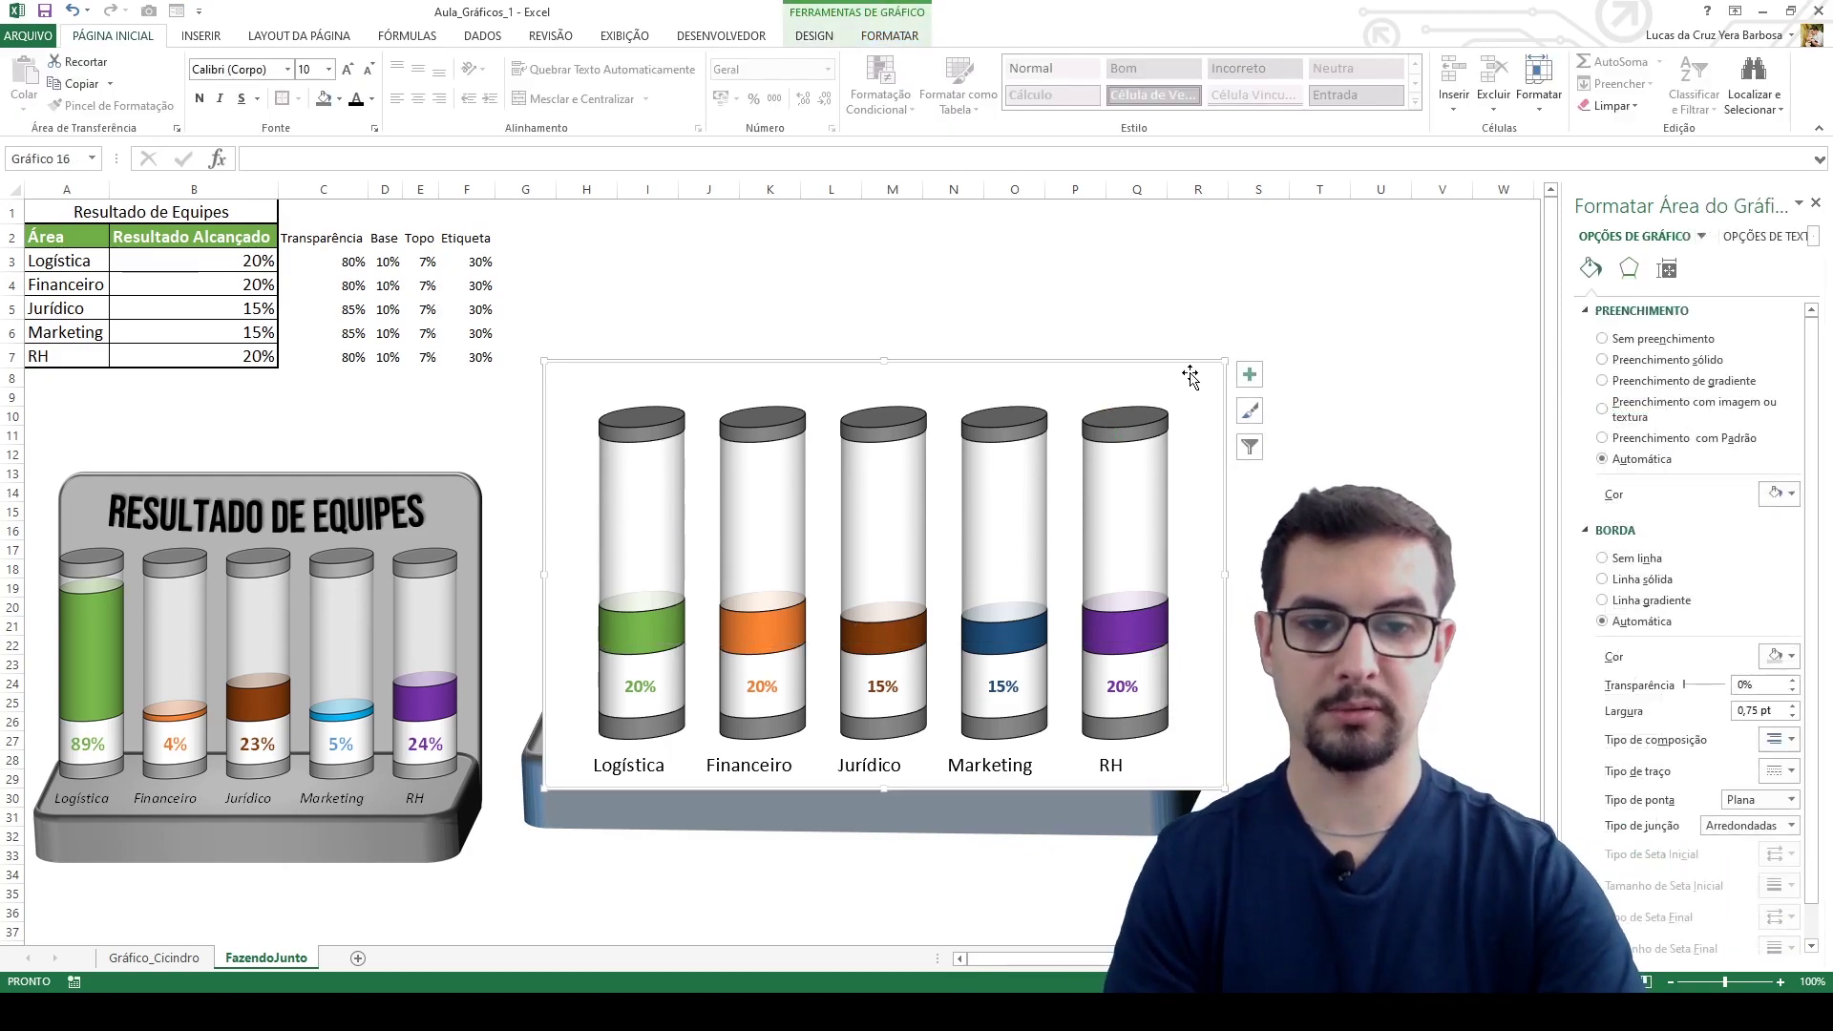
left_click(1643, 347)
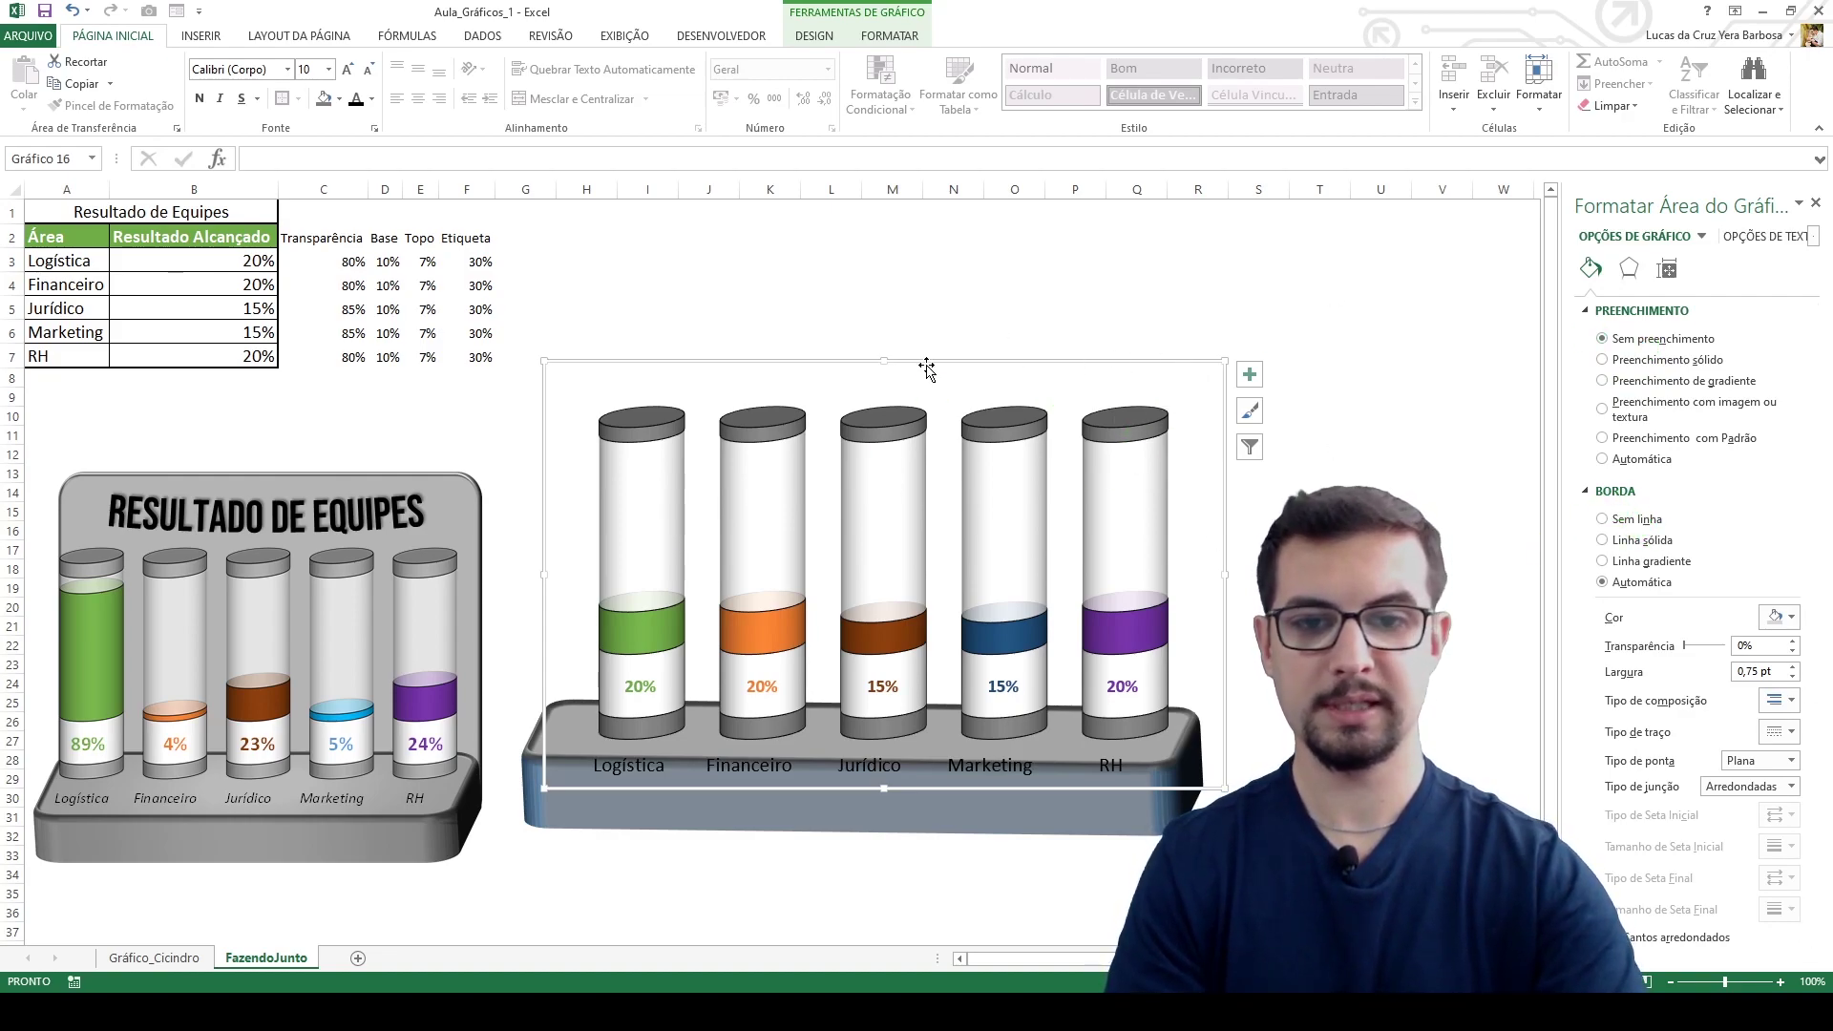
left_click(1639, 524)
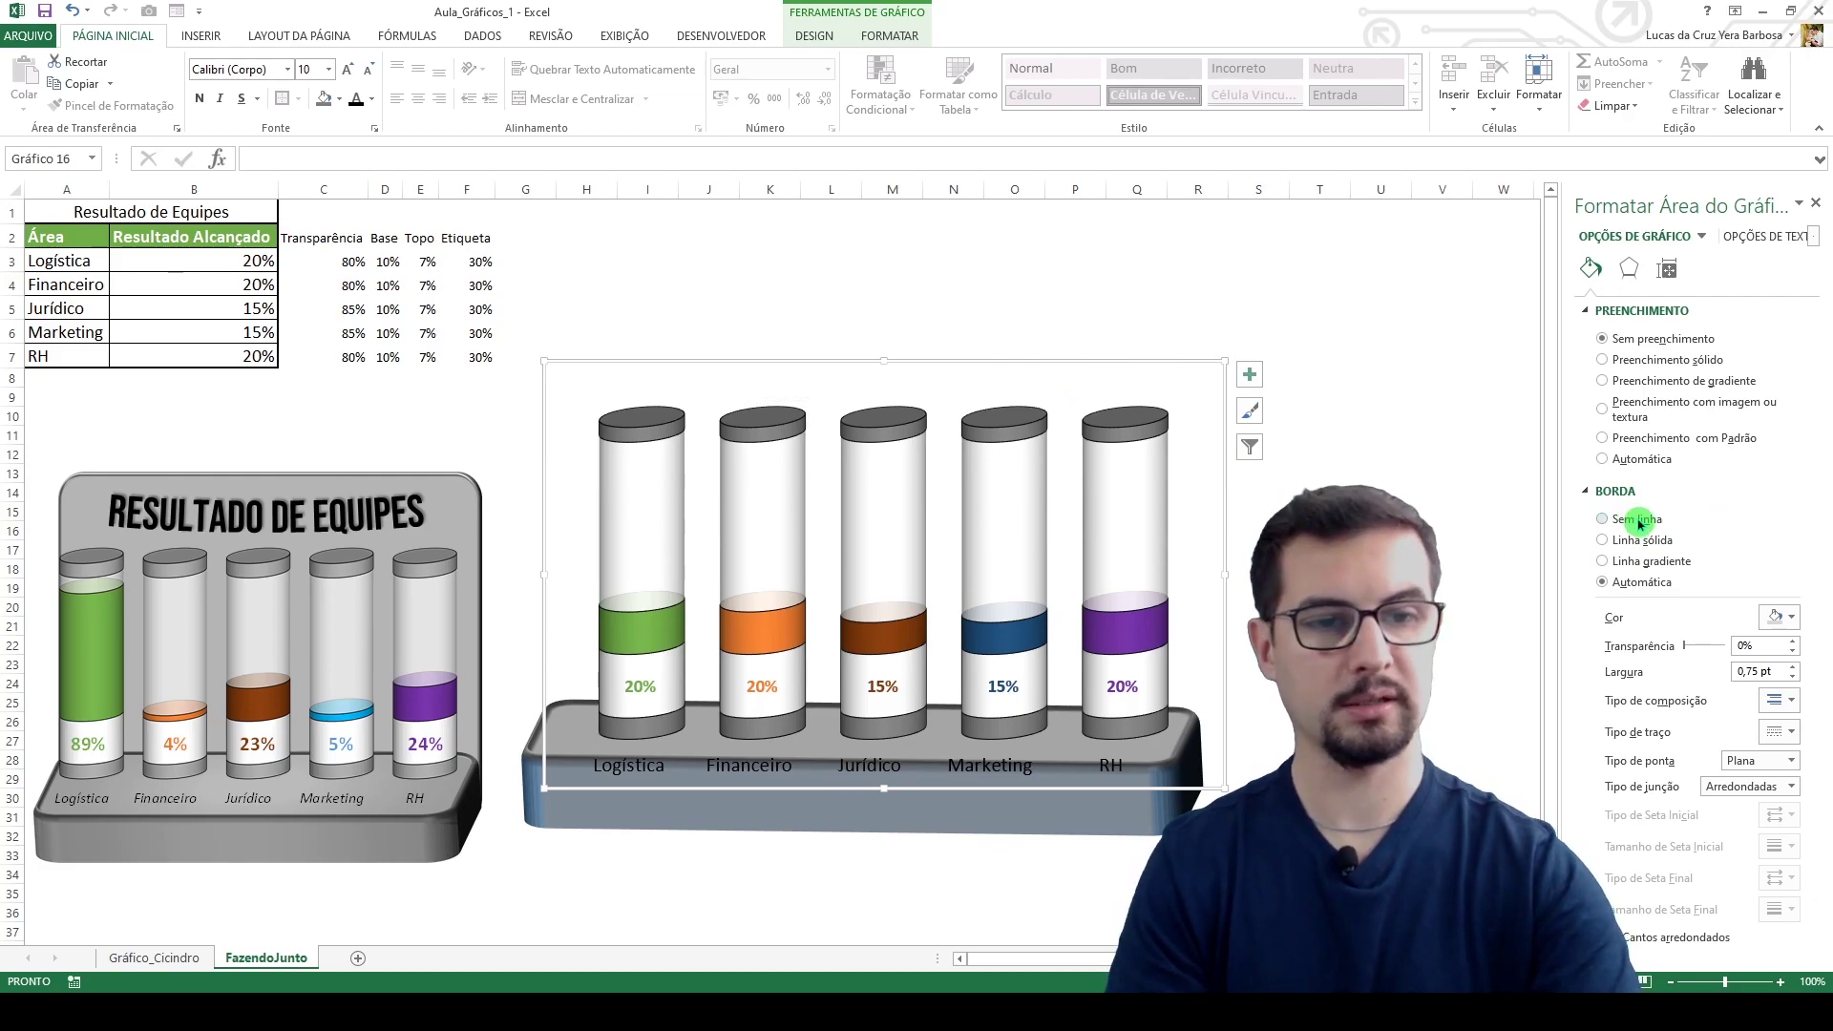
left_click(1366, 465)
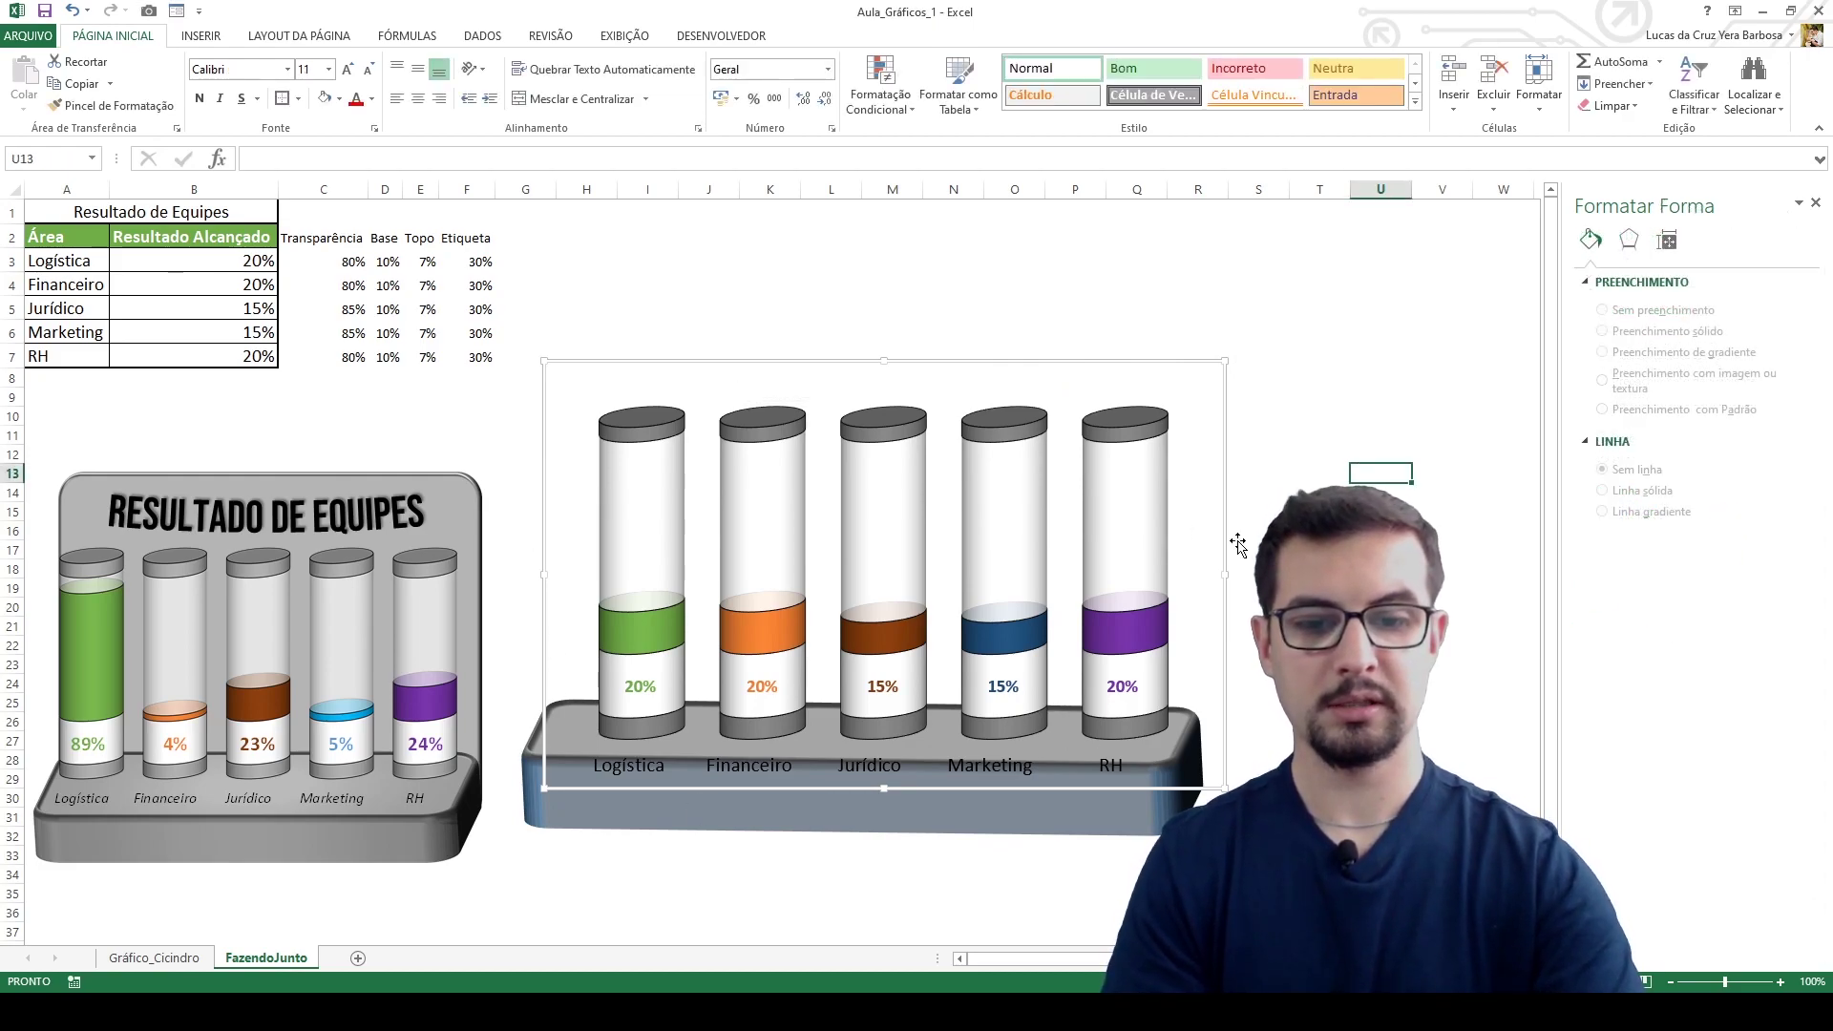
left_click_drag(1114, 823, 1122, 821)
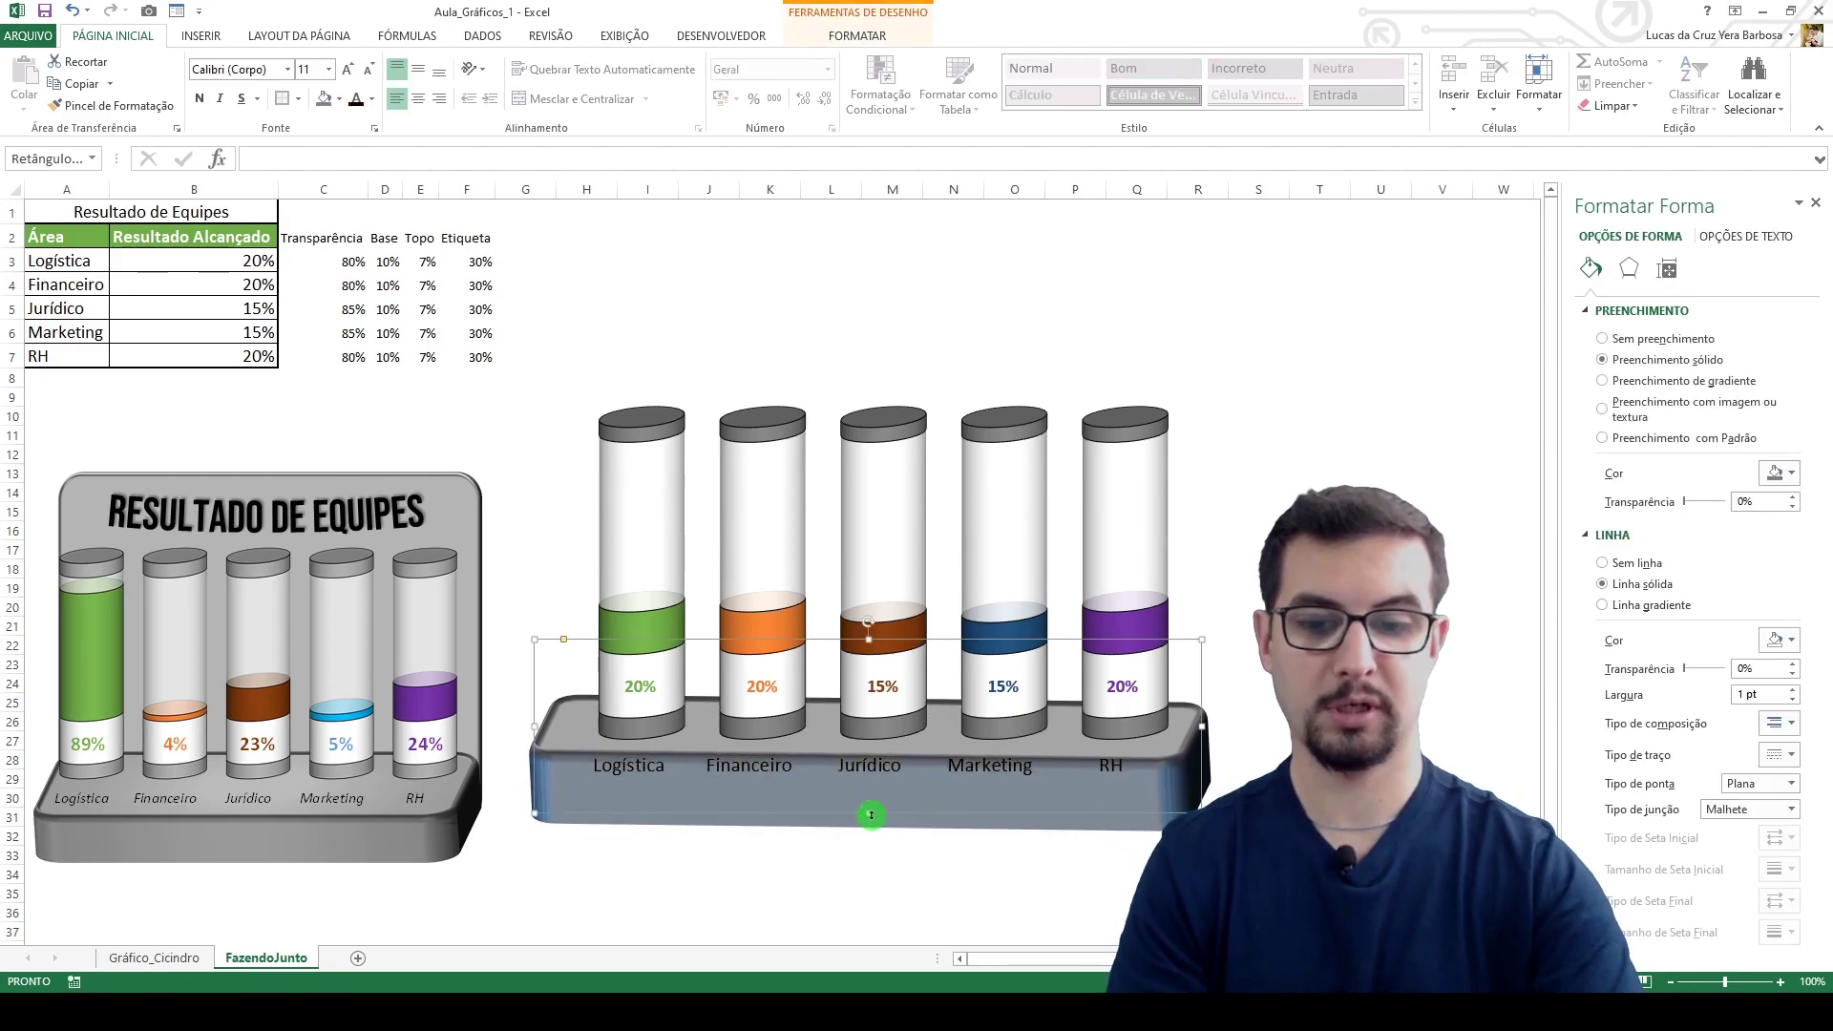
Drag the base plate's bottom edge down so it extends below the category labels.
left_click_drag(871, 815, 881, 872)
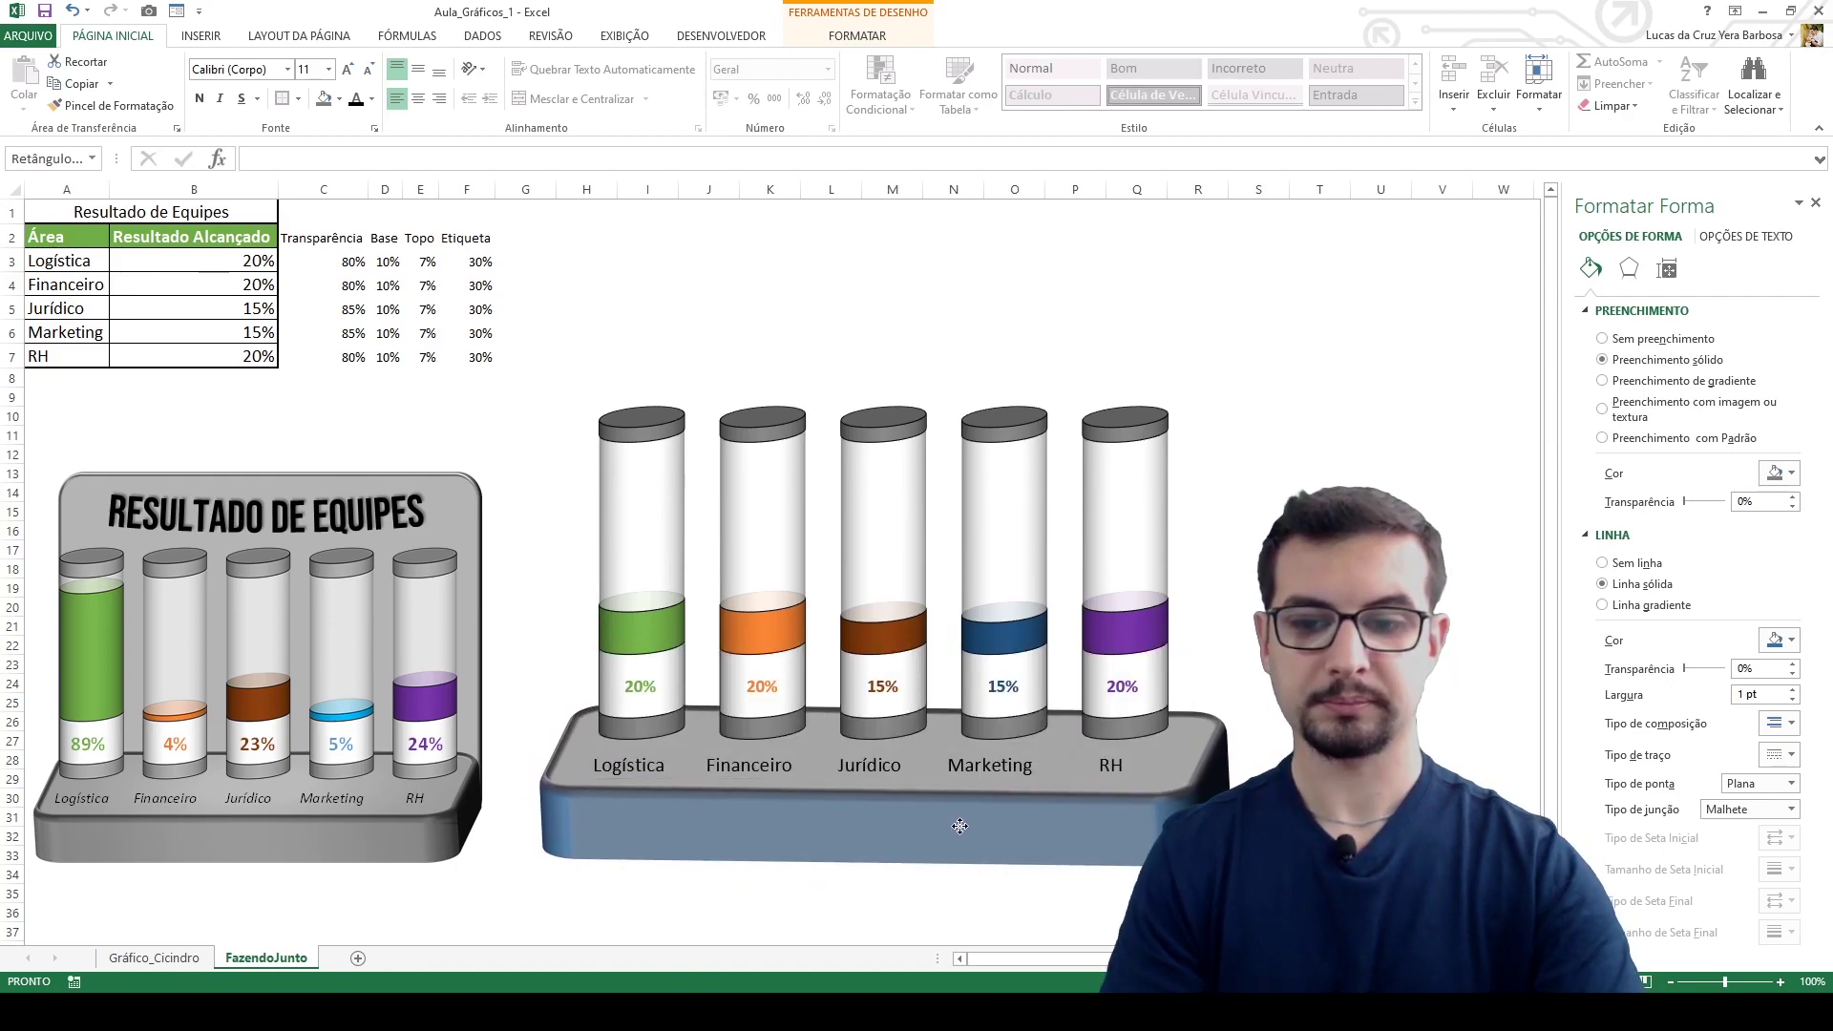
left_click(1379, 433)
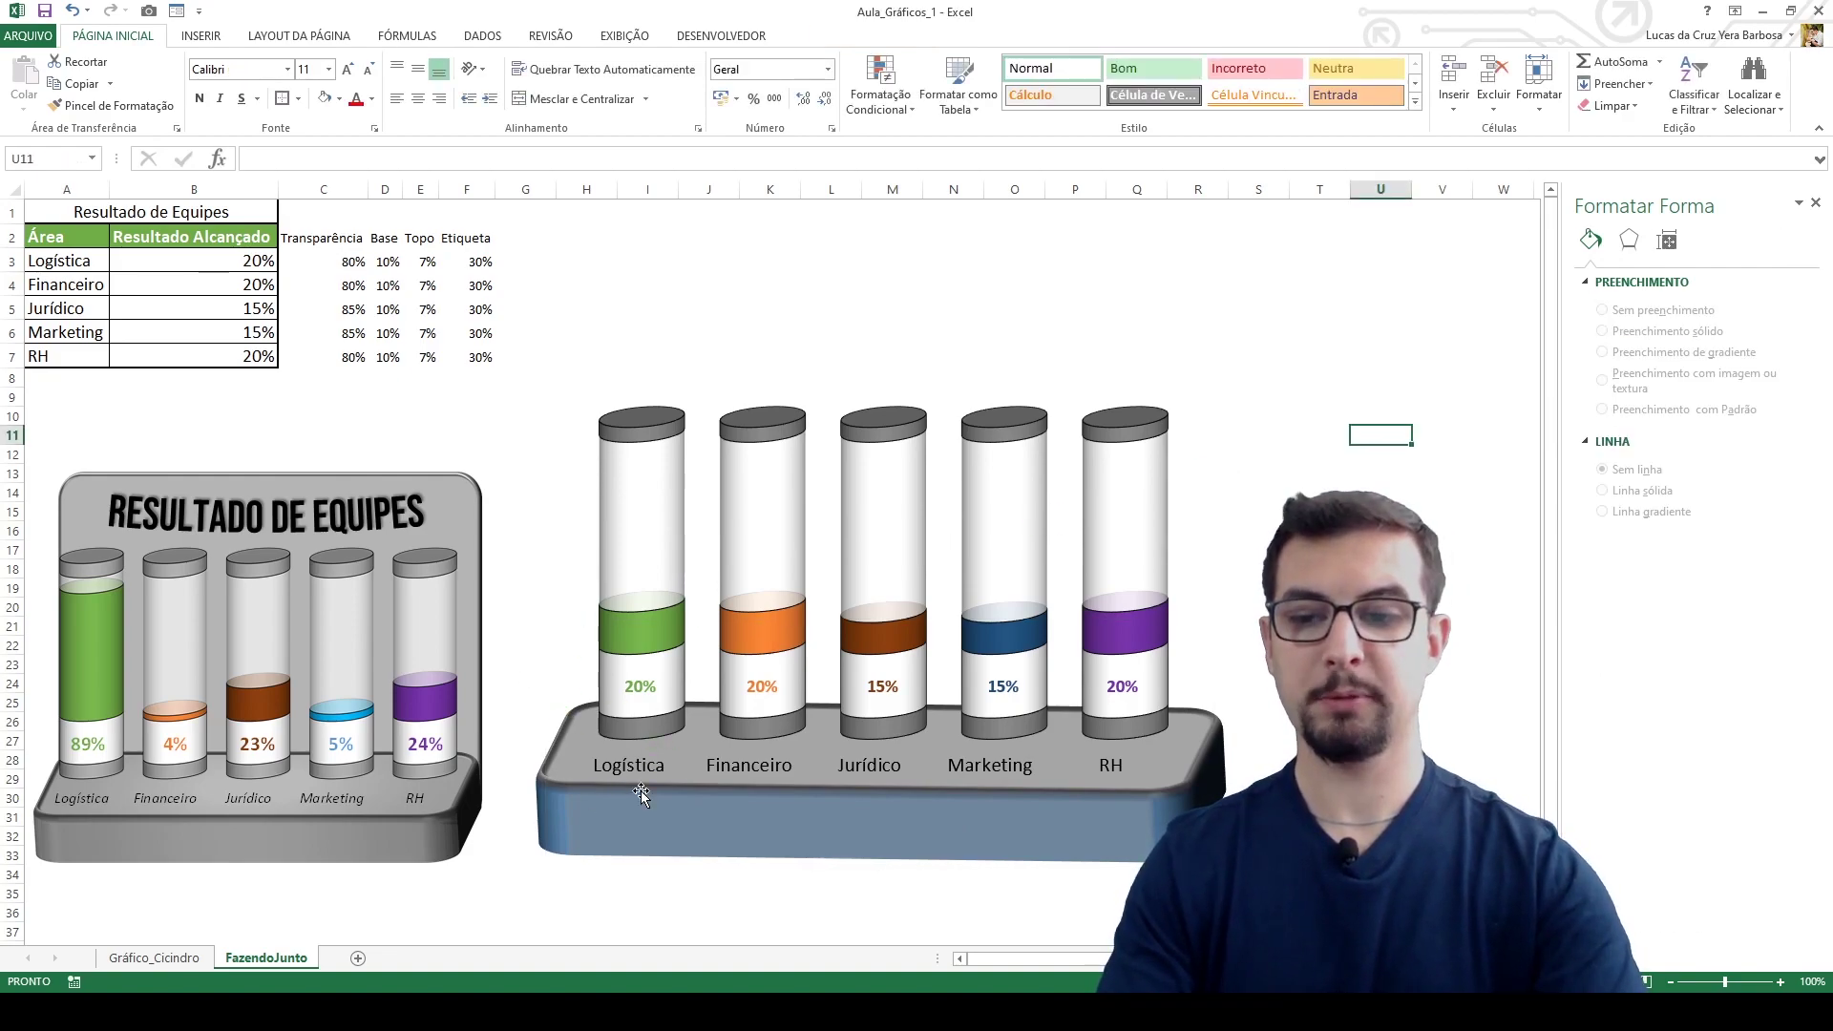
left_click(202, 36)
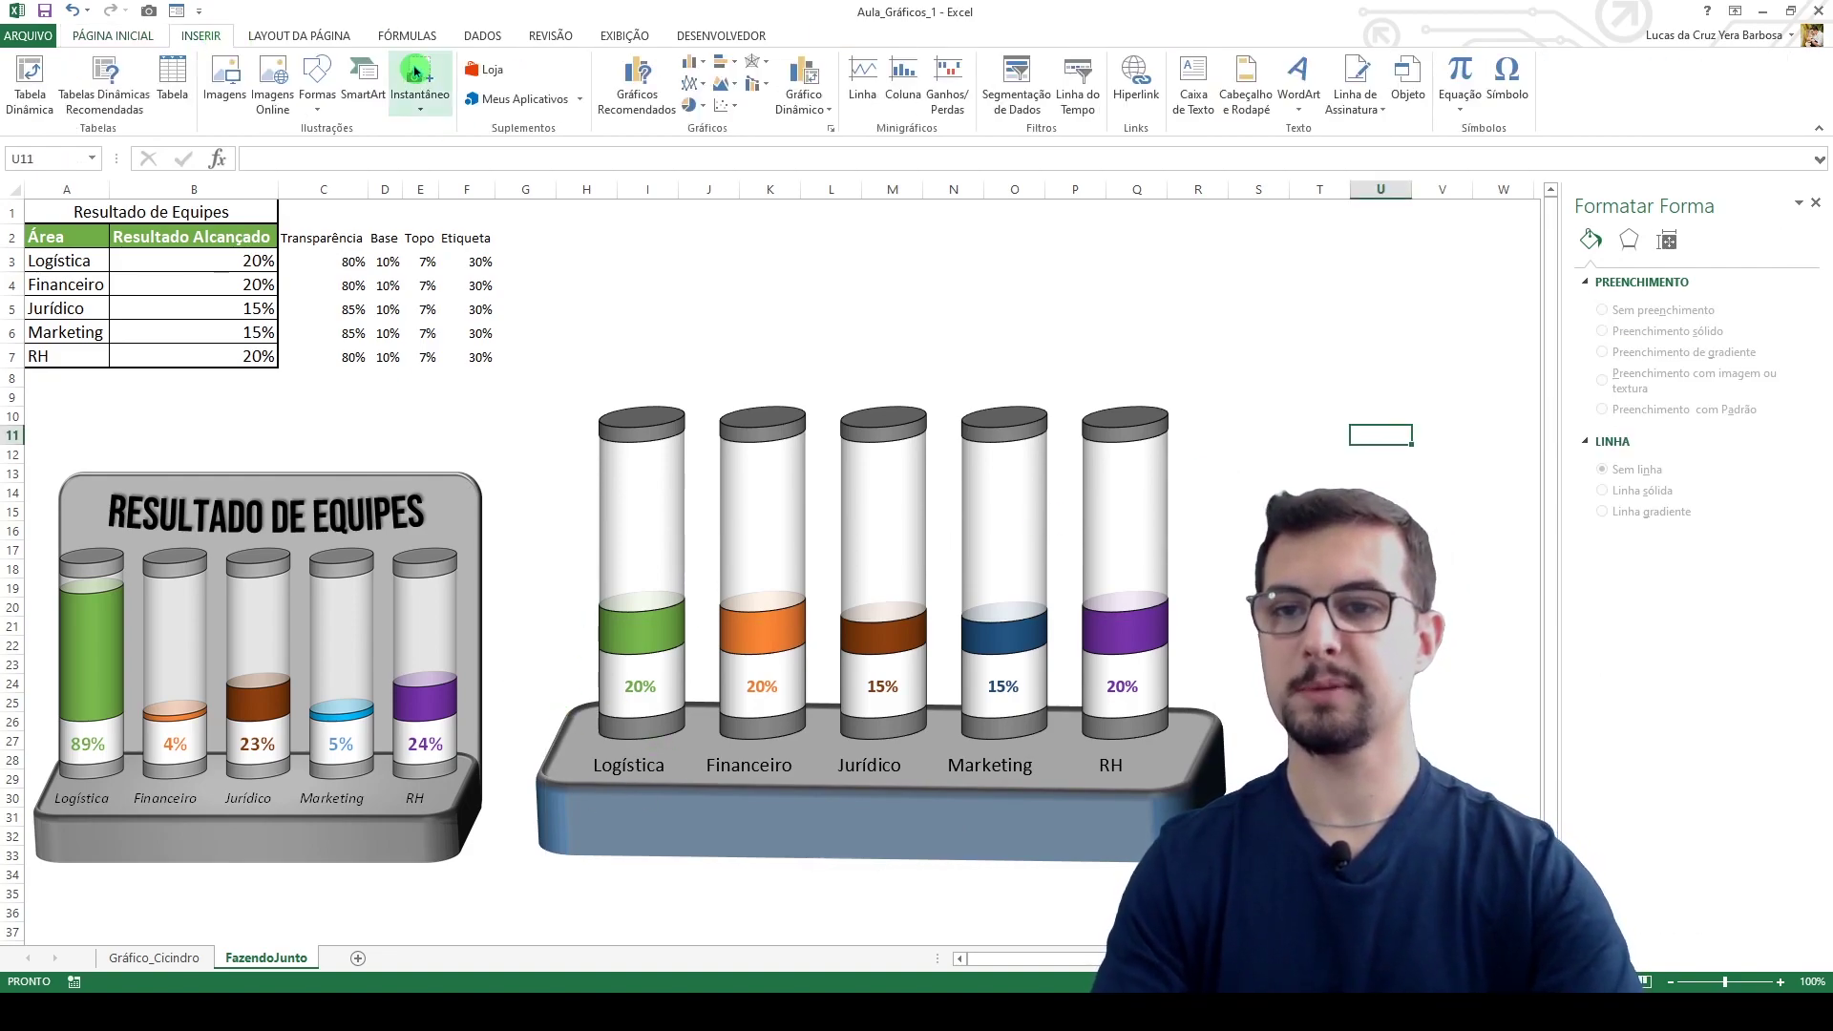
Draw a rounded rectangle large enough to cover the whole cylinder chart.
left_click(318, 84)
left_click(404, 152)
left_click(579, 231)
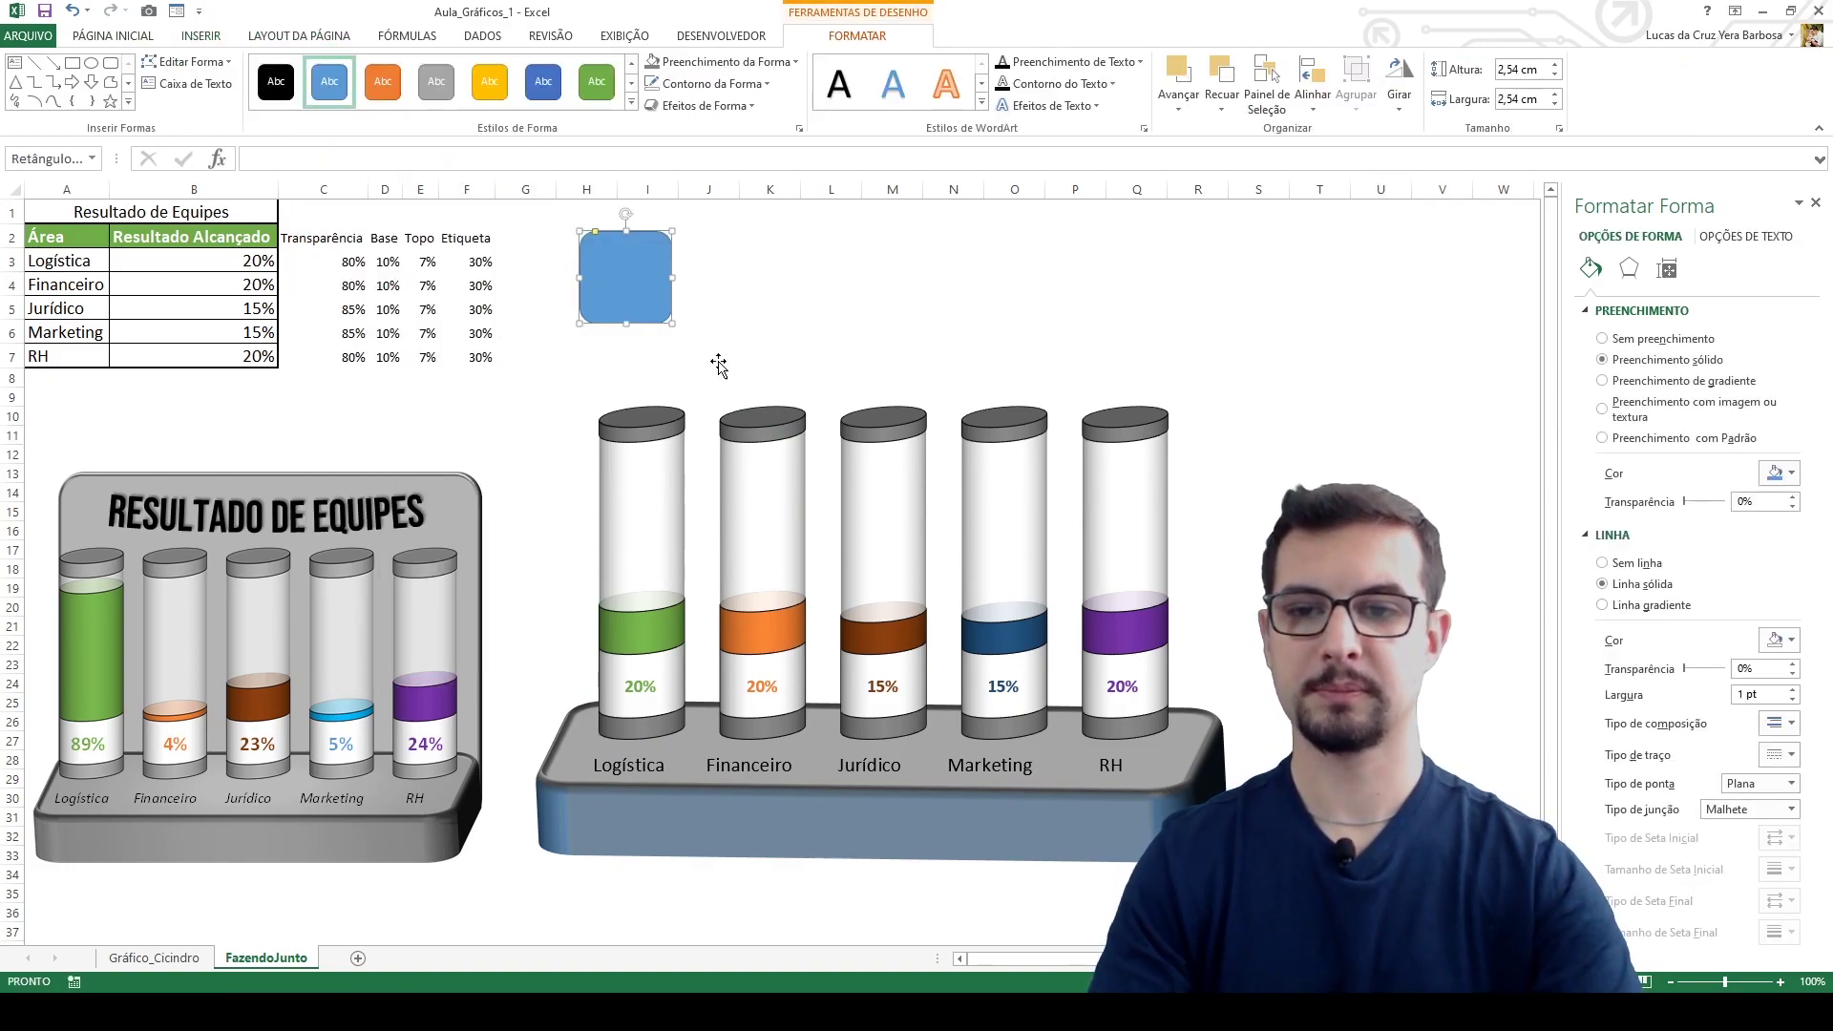
left_click_drag(673, 324, 1240, 769)
left_click_drag(970, 312, 958, 312)
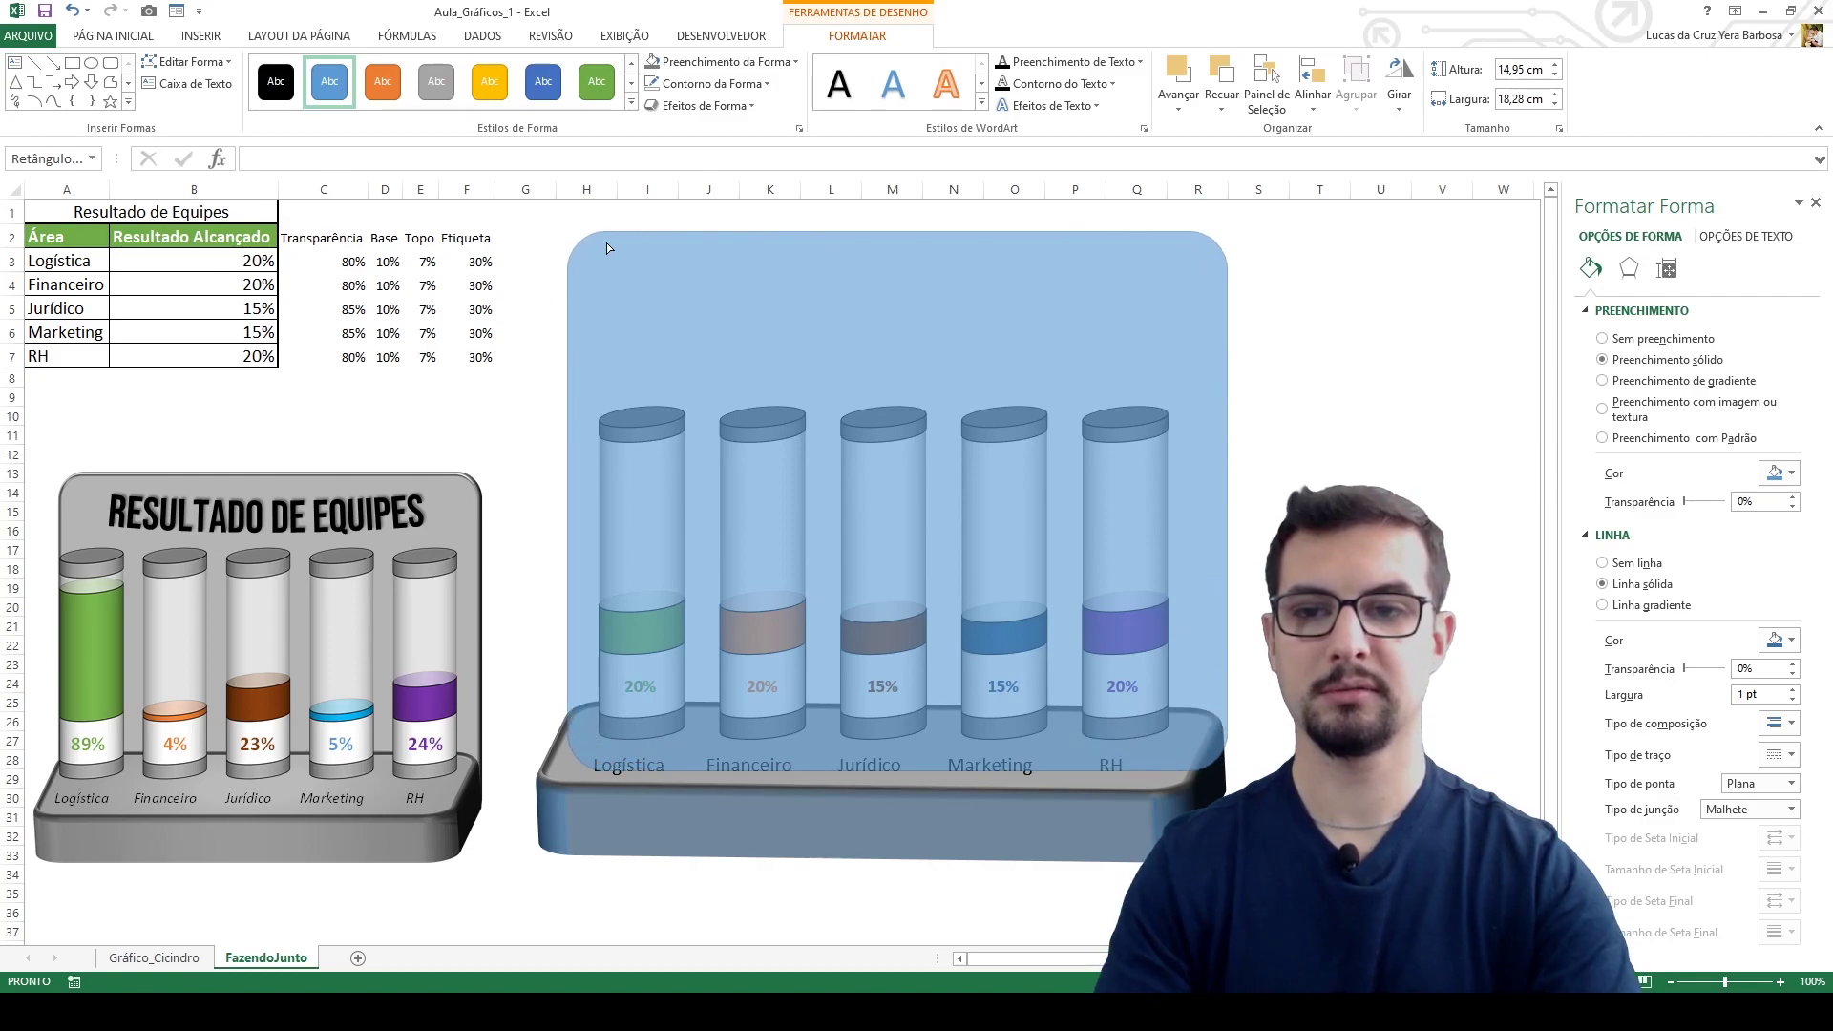
Fill the rounded rectangle grey and give it a soft top bevel.
left_click(616, 247)
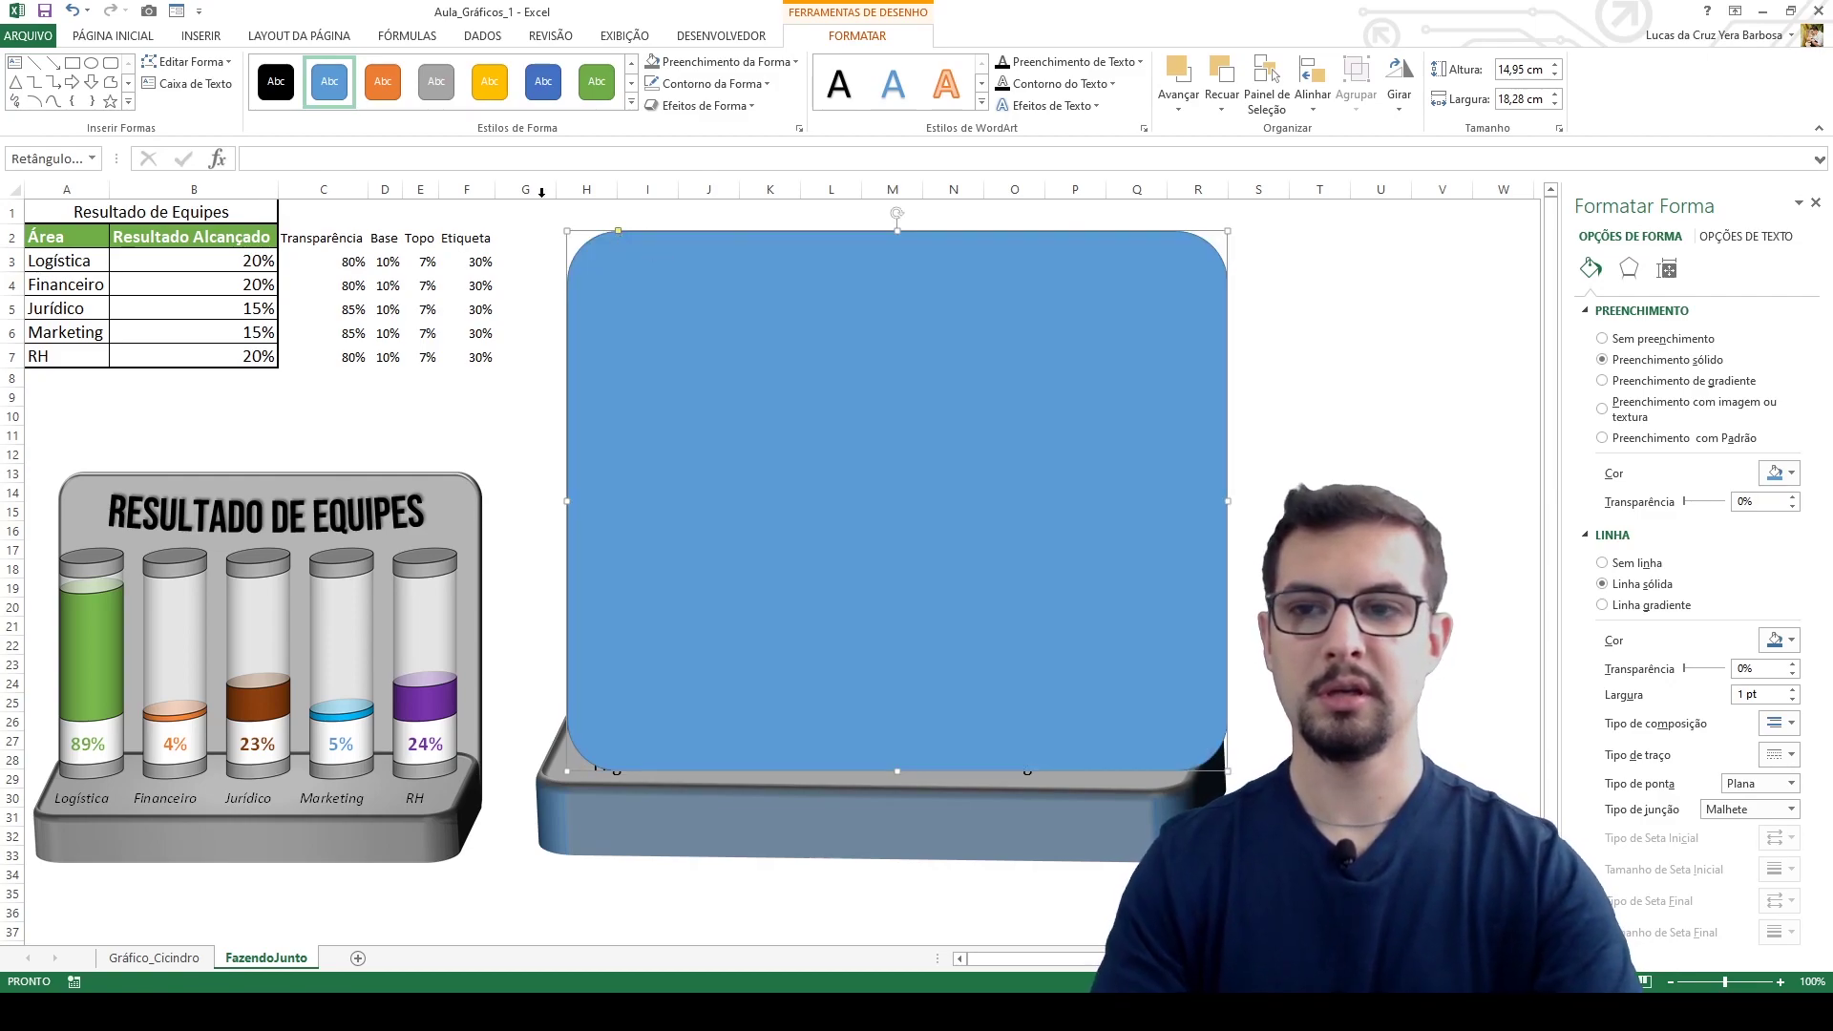
left_click(652, 62)
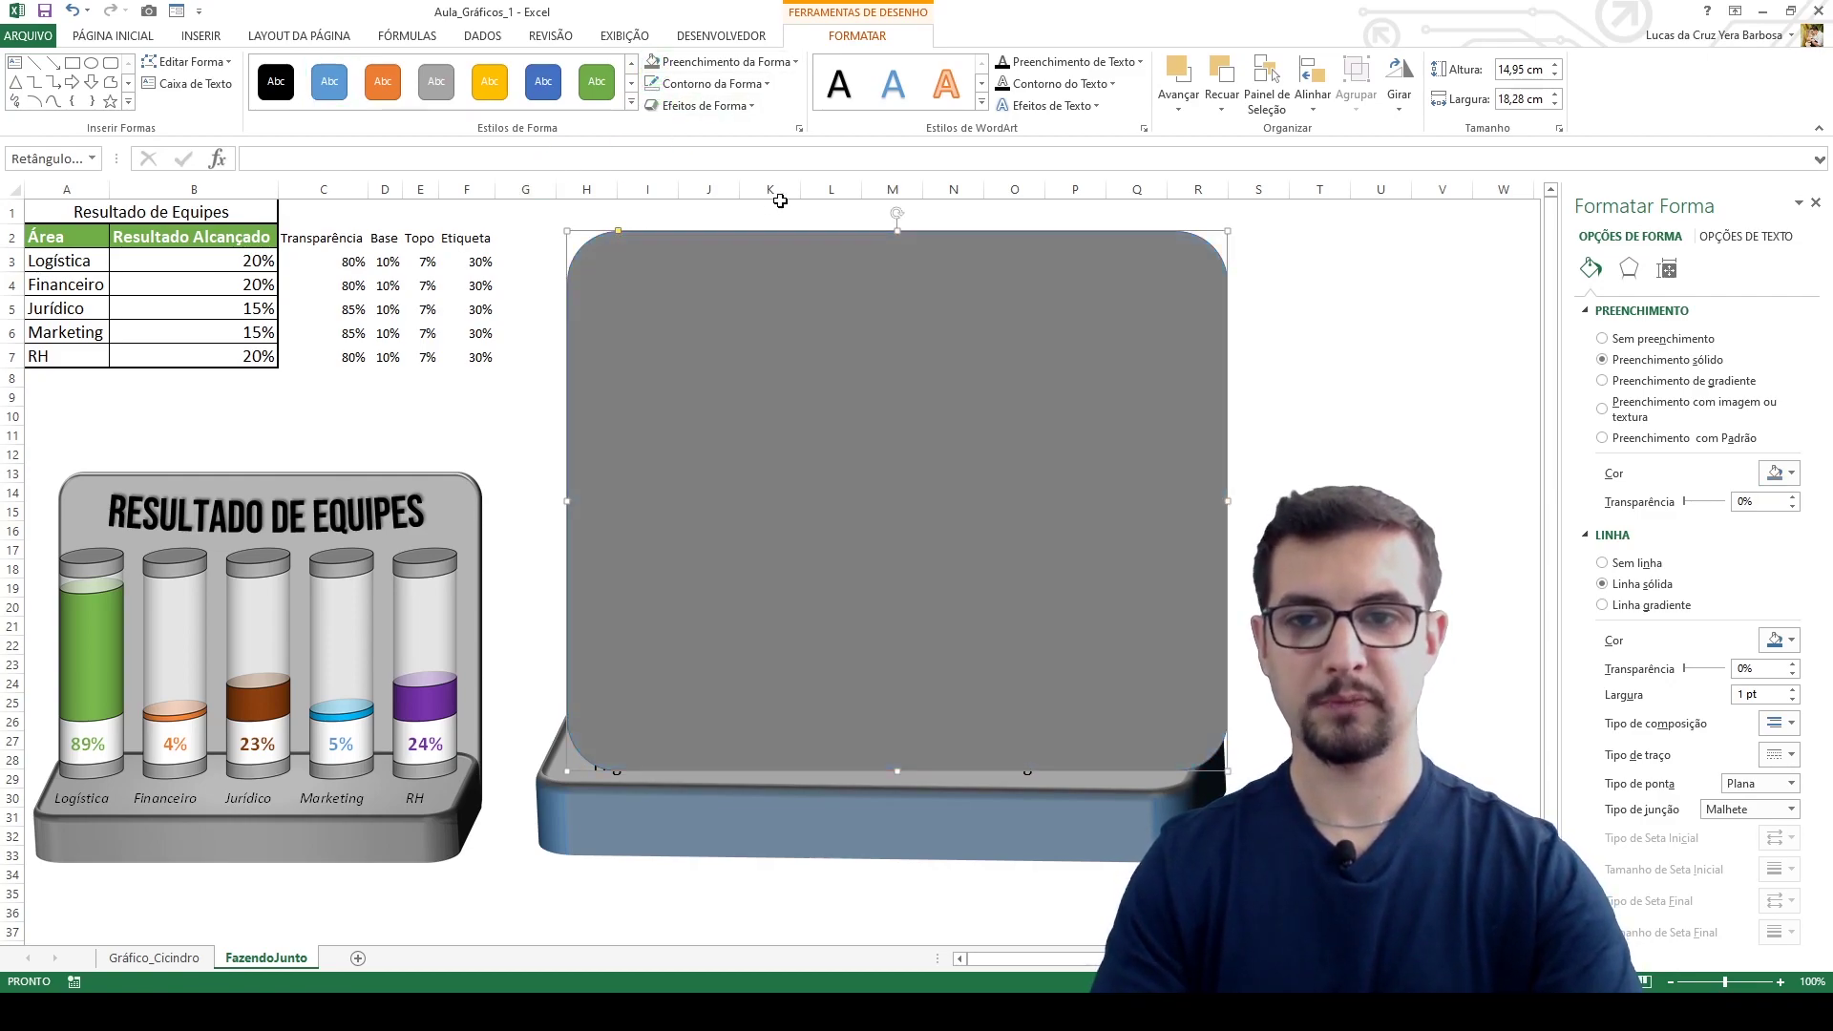
left_click(1629, 268)
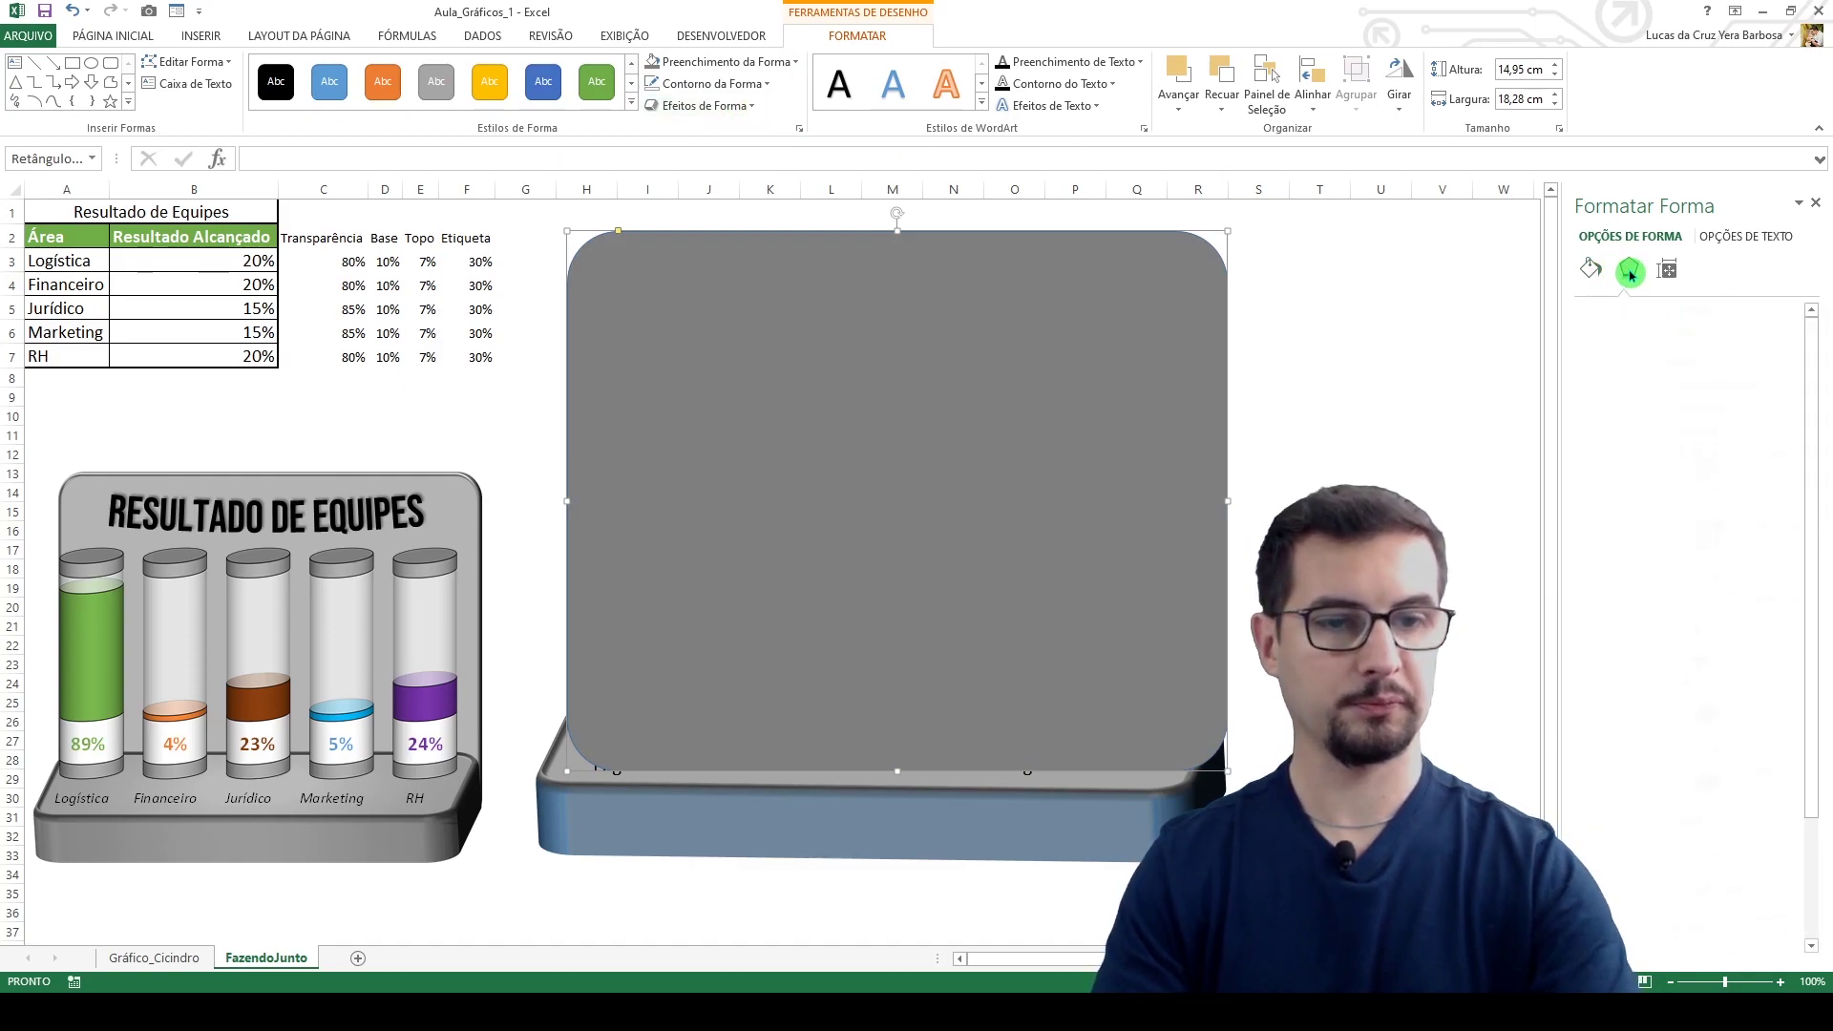
left_click(1650, 468)
left_click(1686, 612)
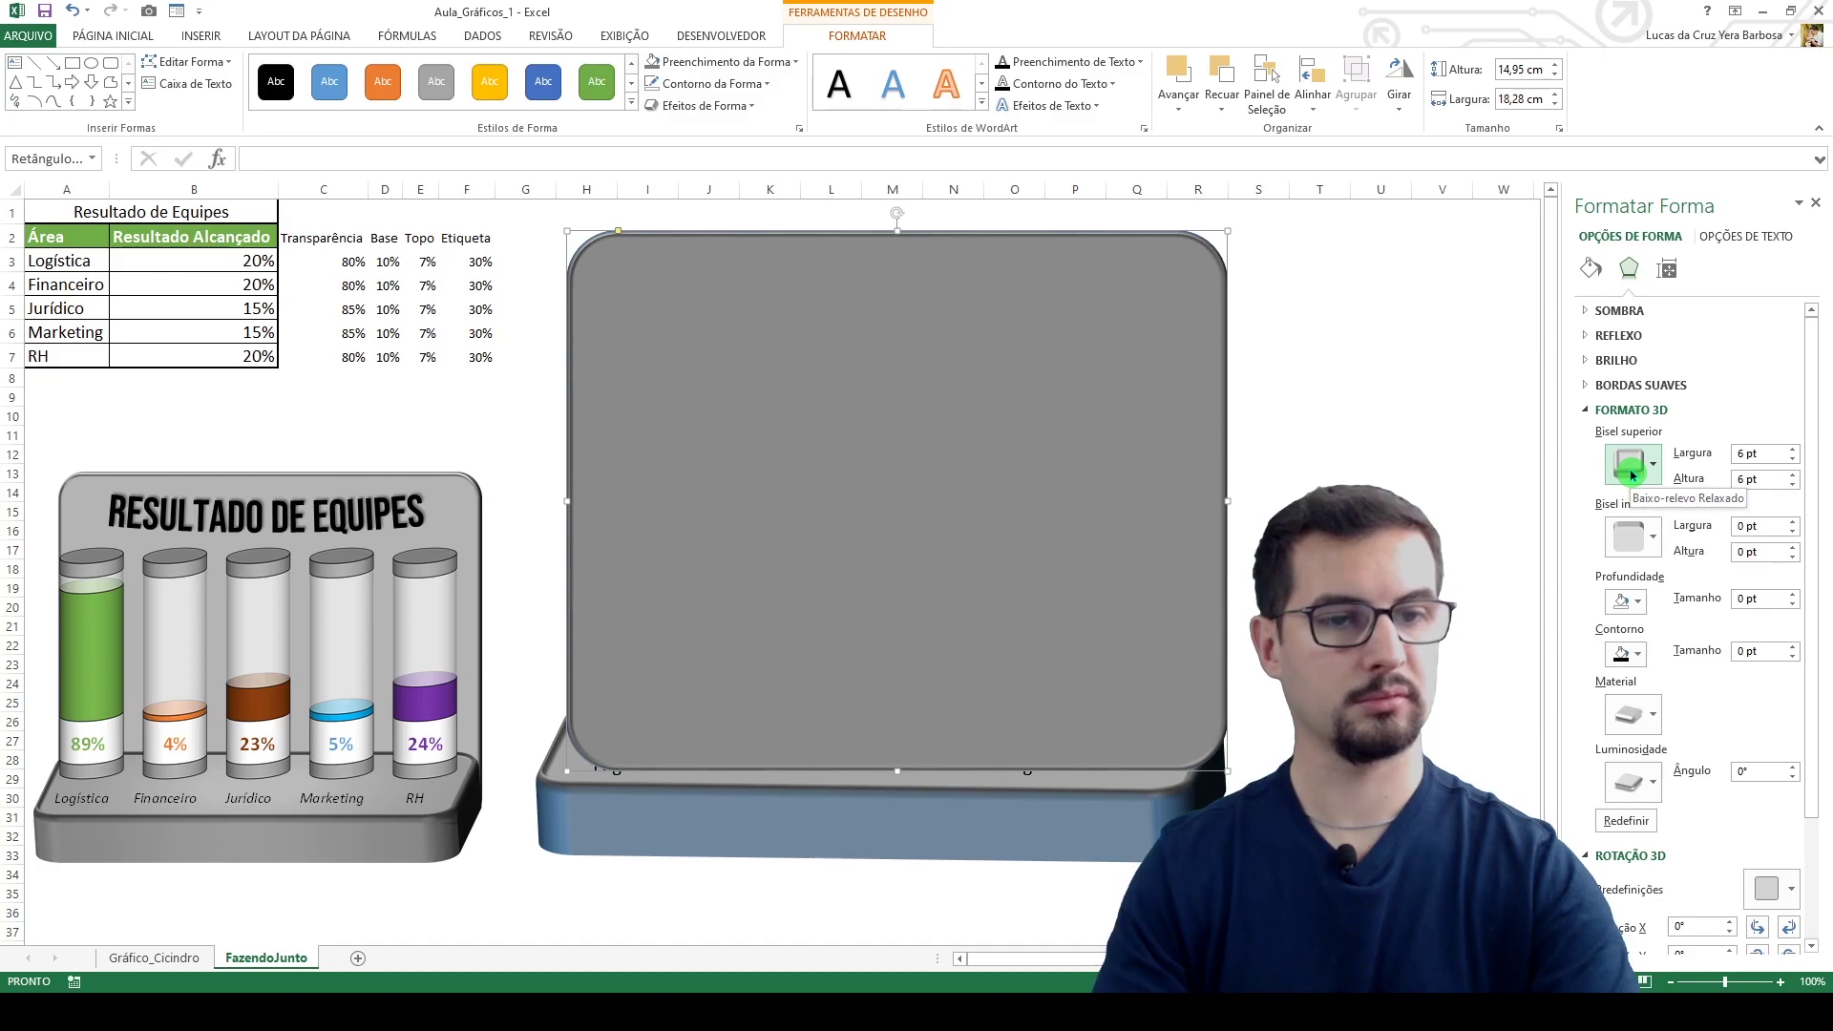
Send the grey rounded backboard to the back and nudge it into line with the base plate.
right_click(1060, 465)
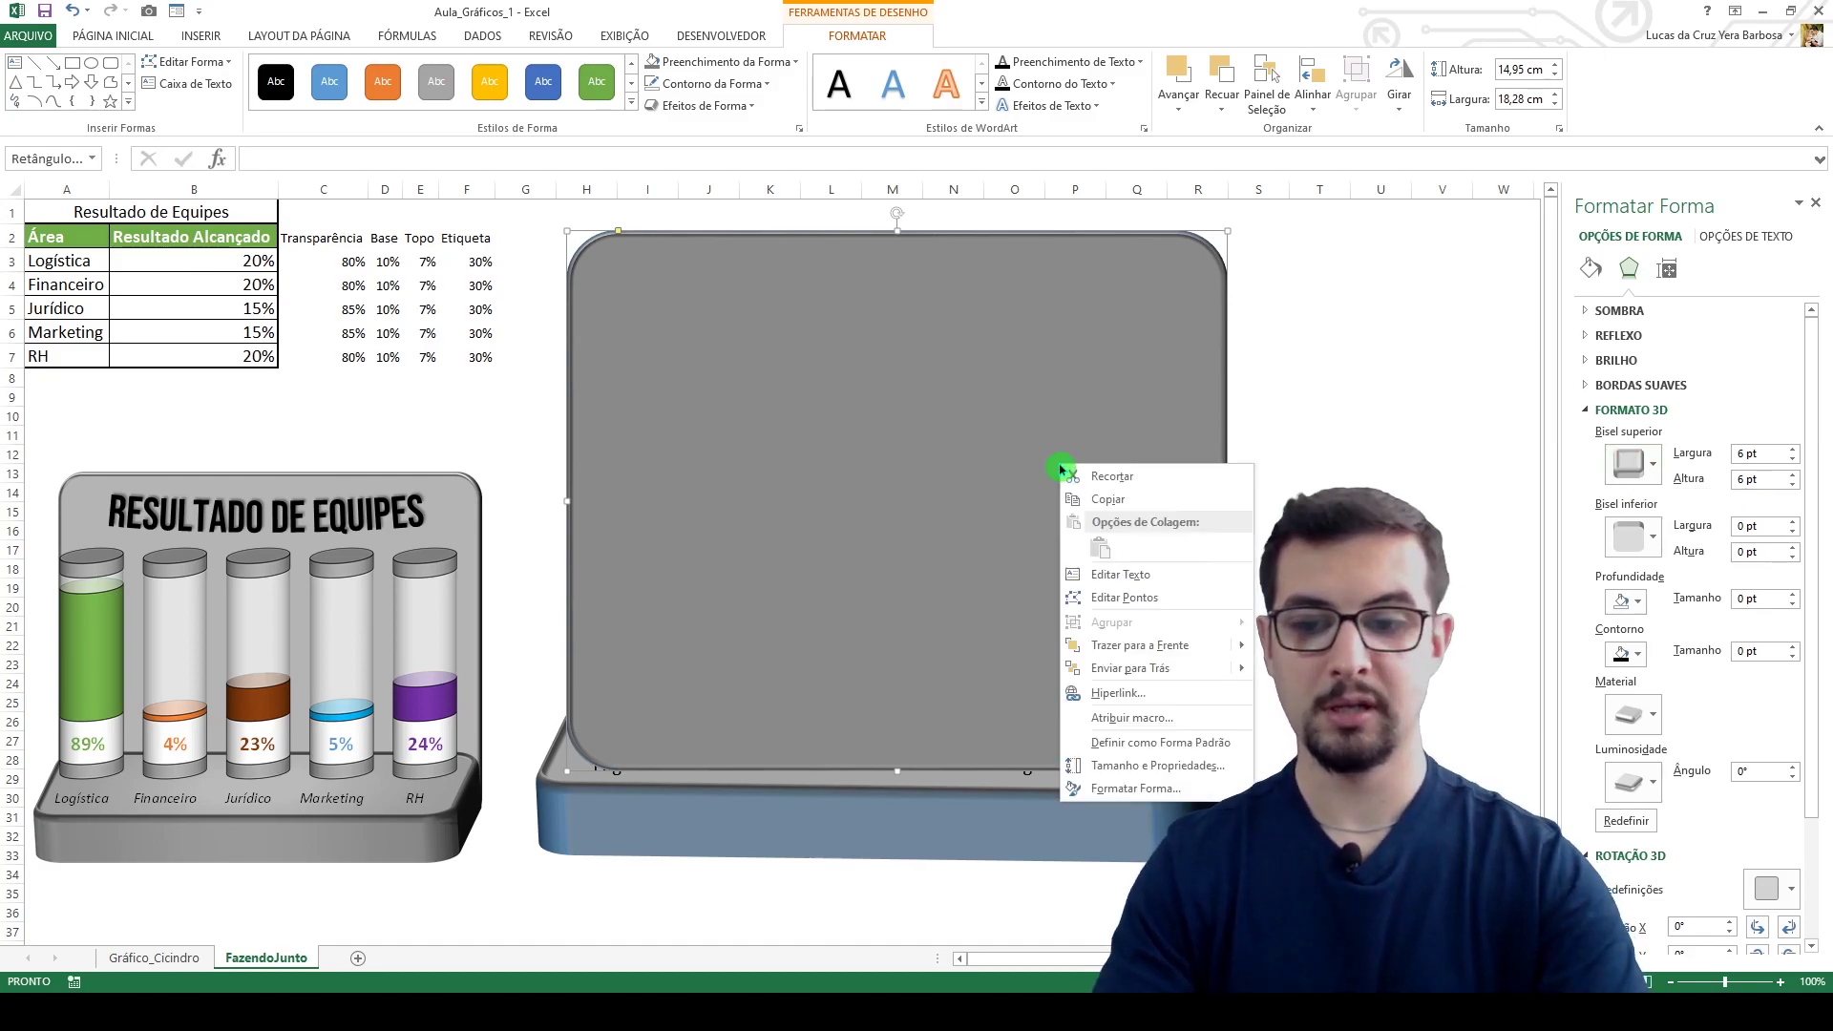
left_click(1136, 667)
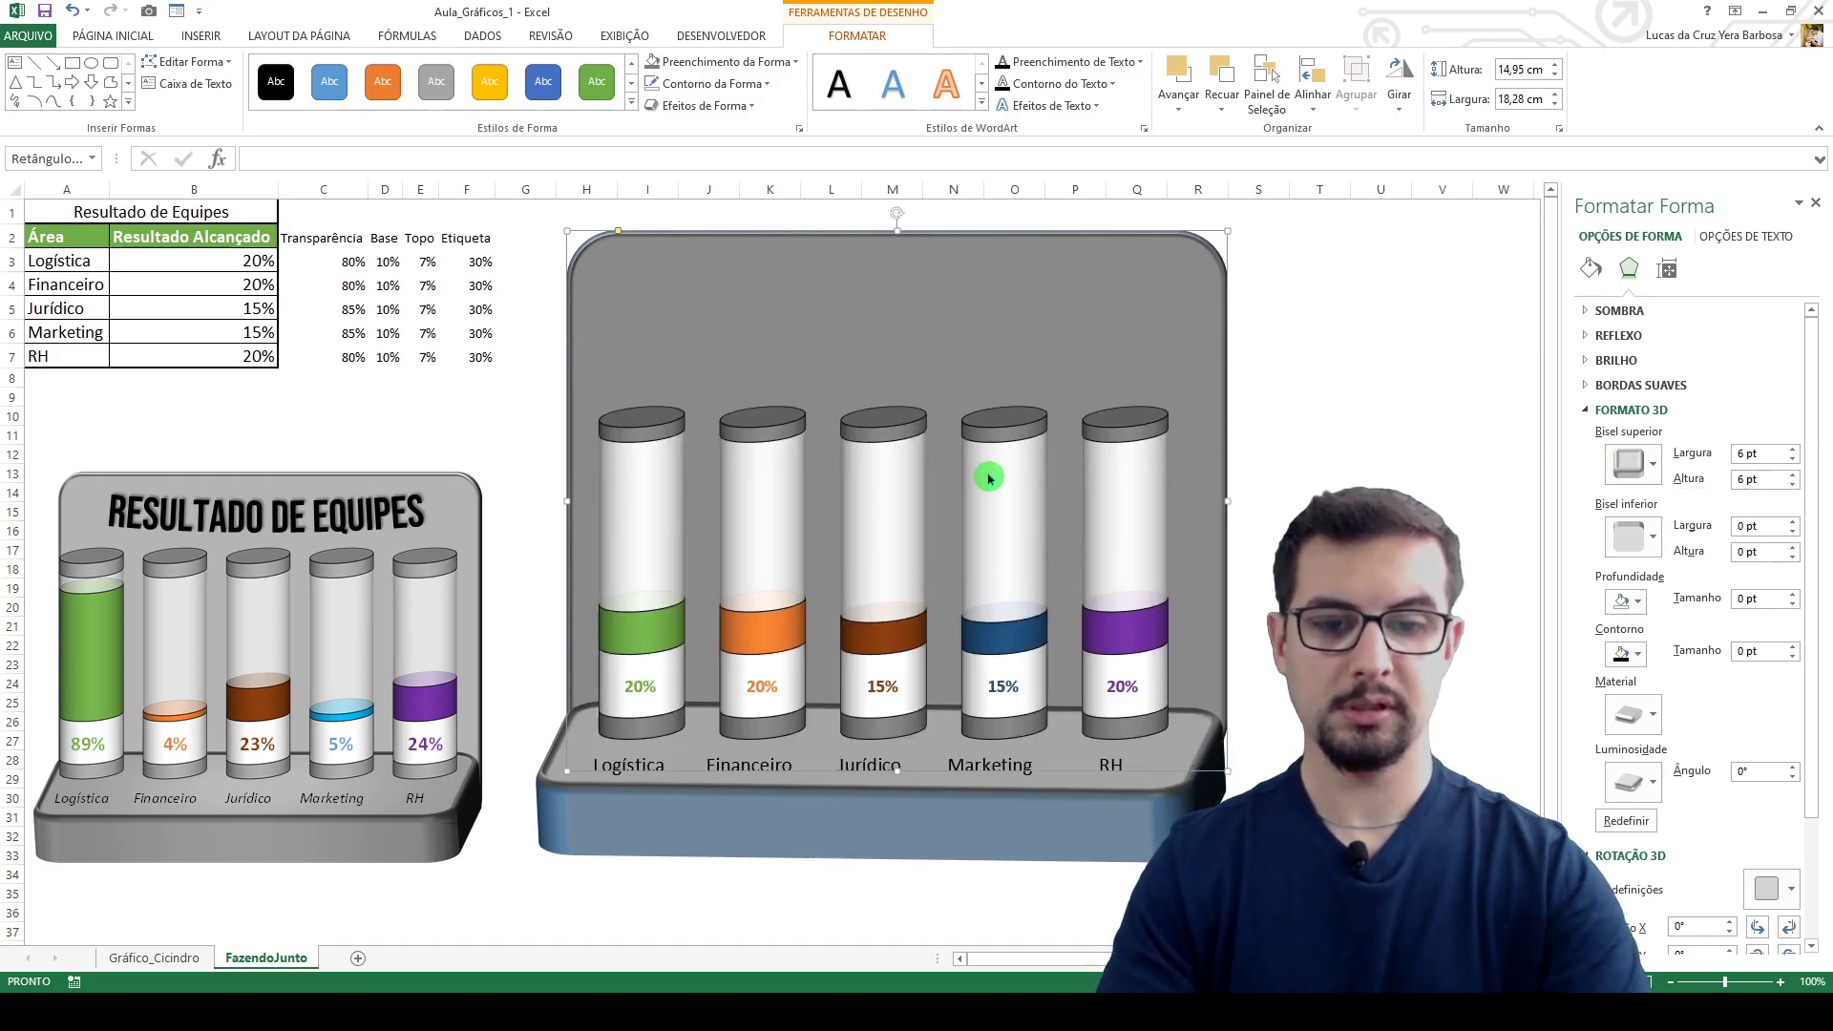
left_click_drag(993, 295, 990, 310)
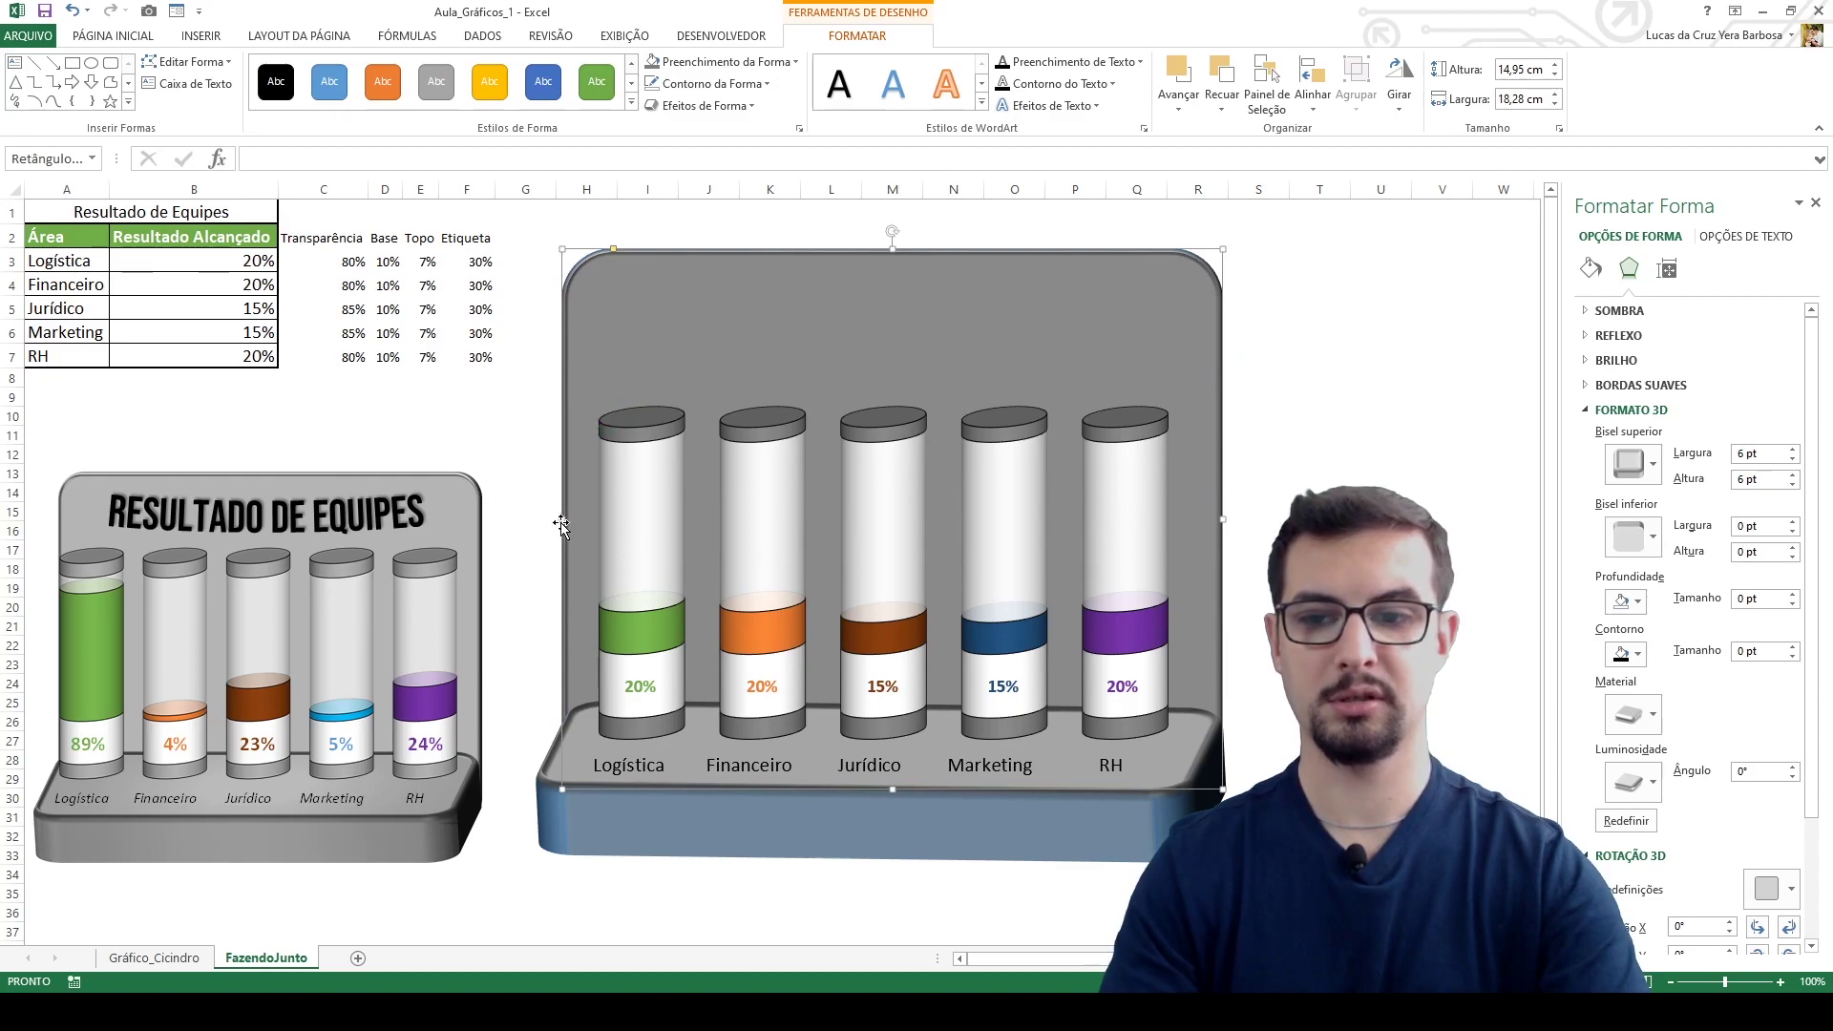
left_click_drag(561, 520, 573, 519)
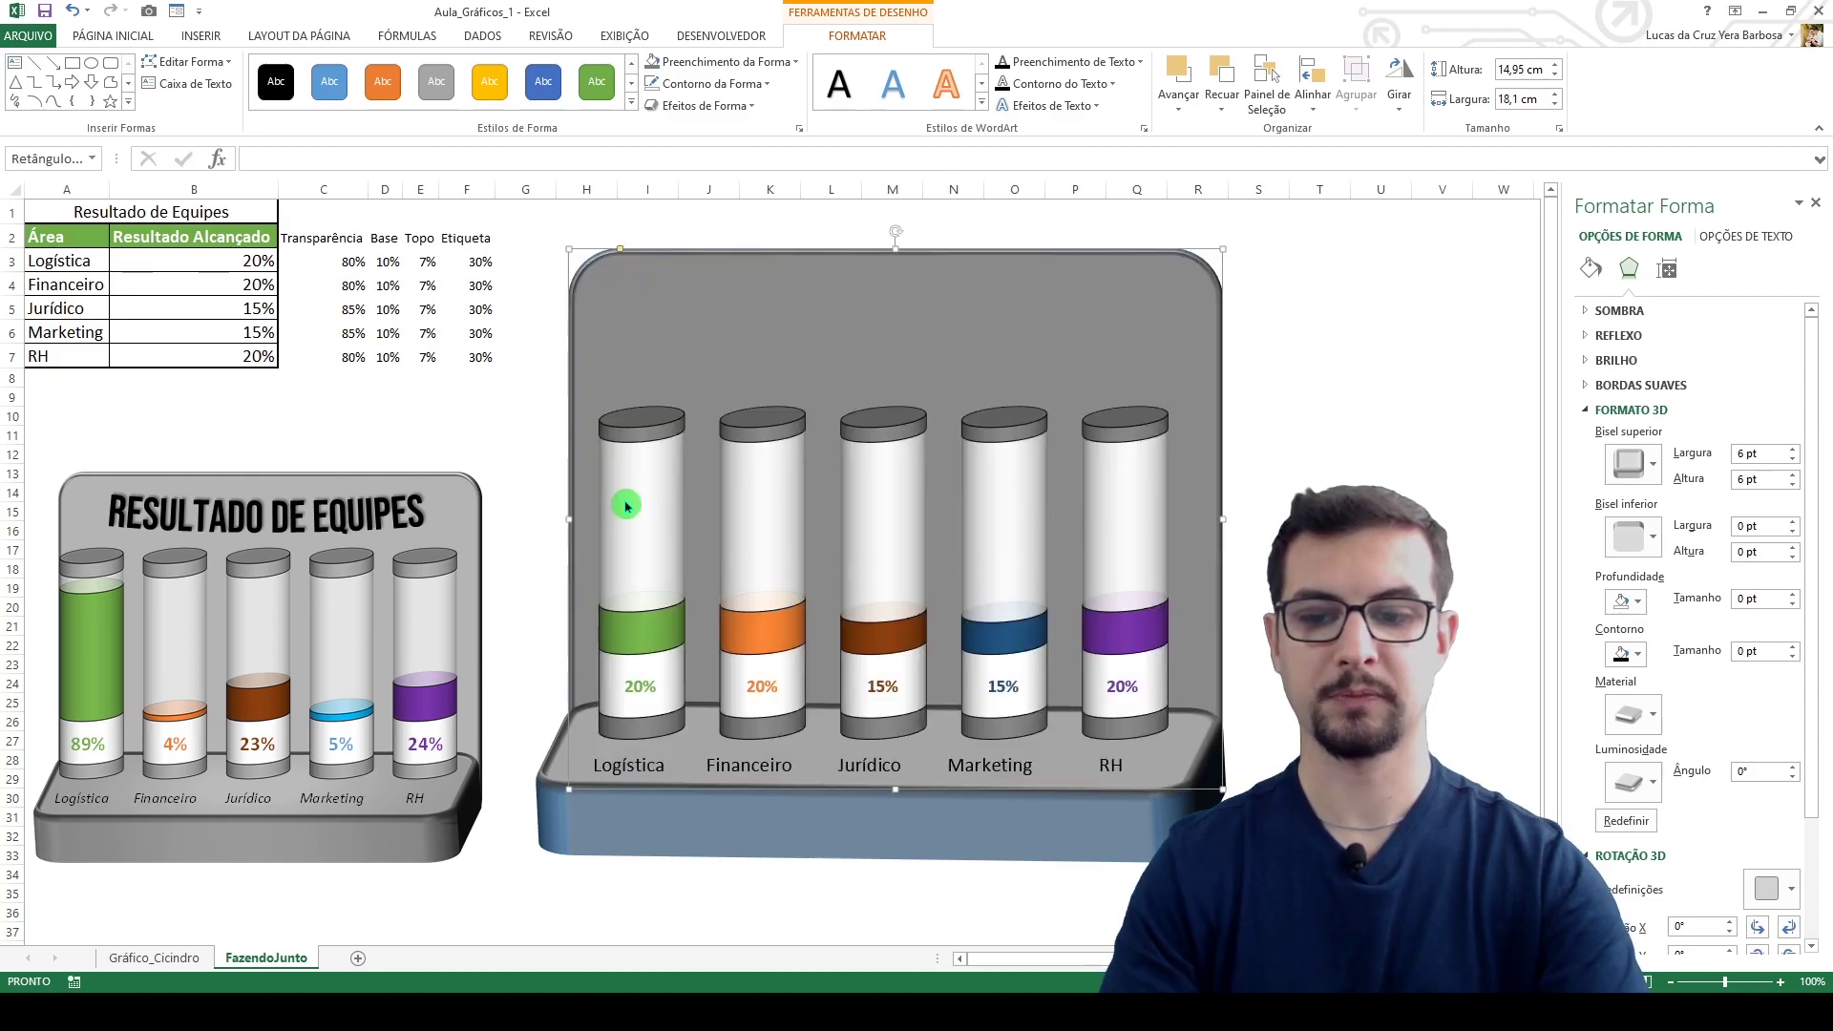
left_click(1324, 471)
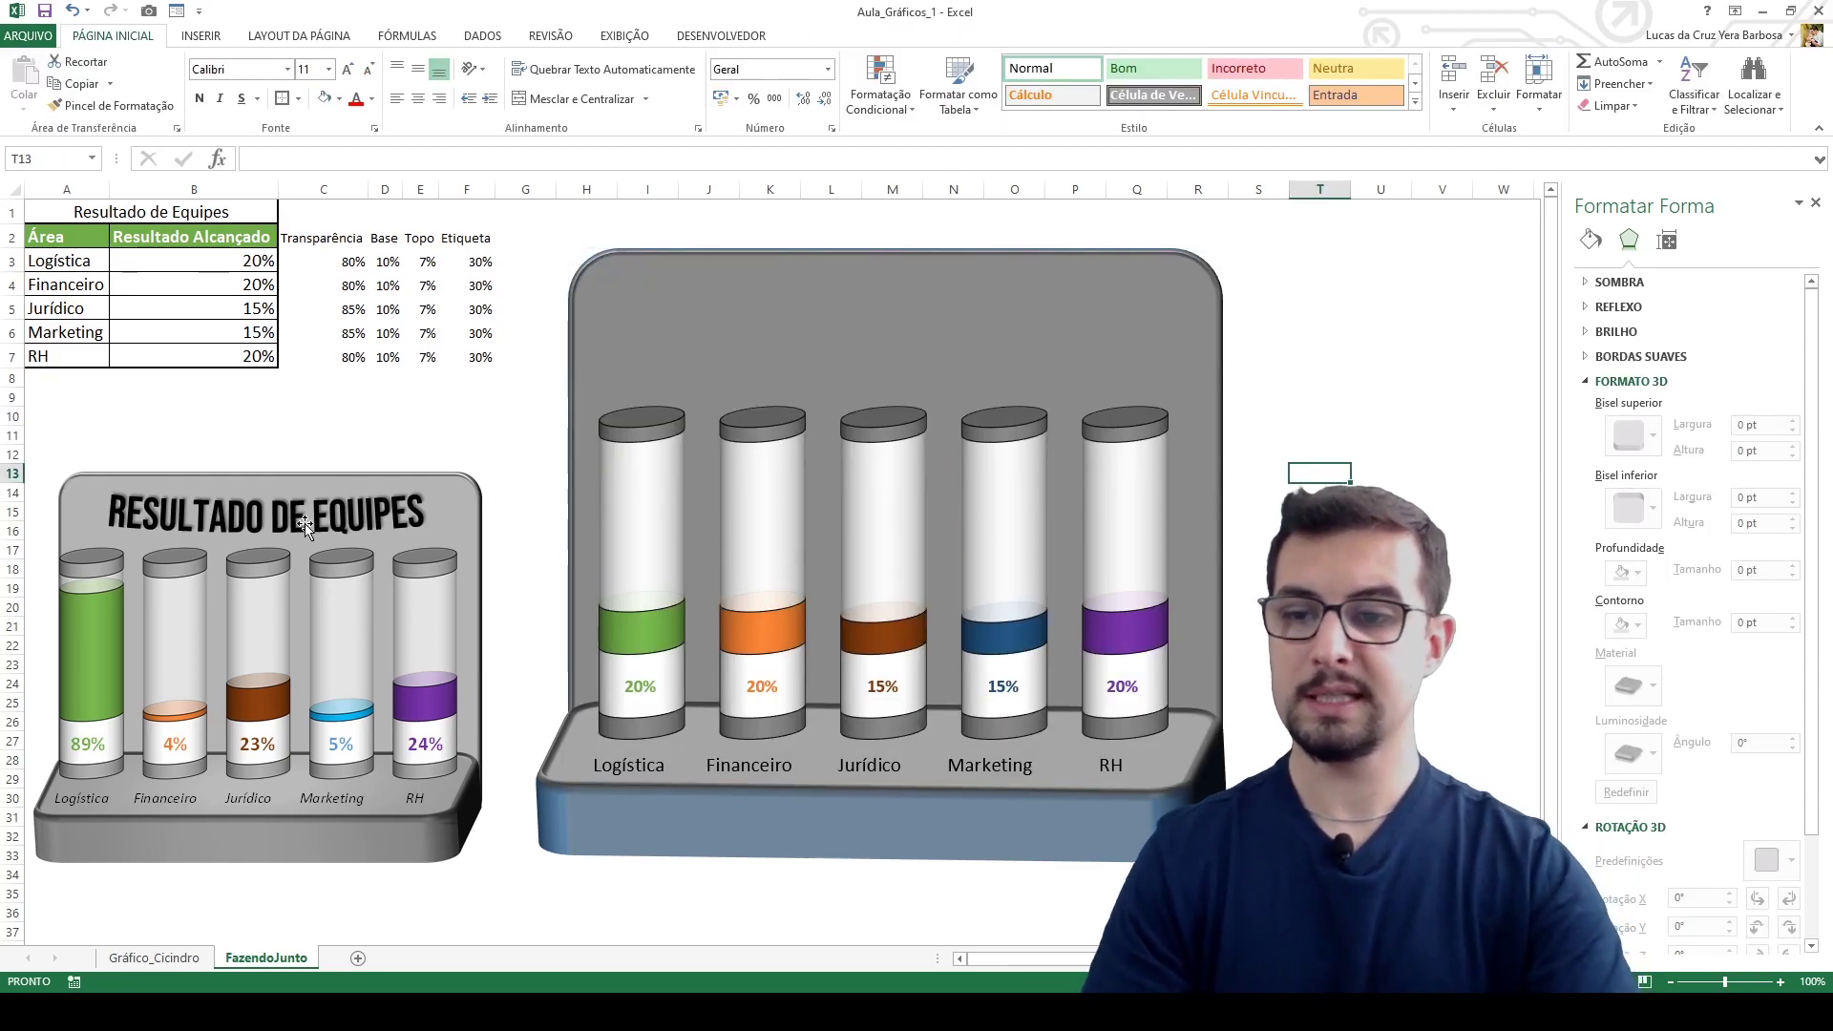
Draw a plain rectangle across the top of the backboard for the title.
left_click(200, 35)
left_click(317, 91)
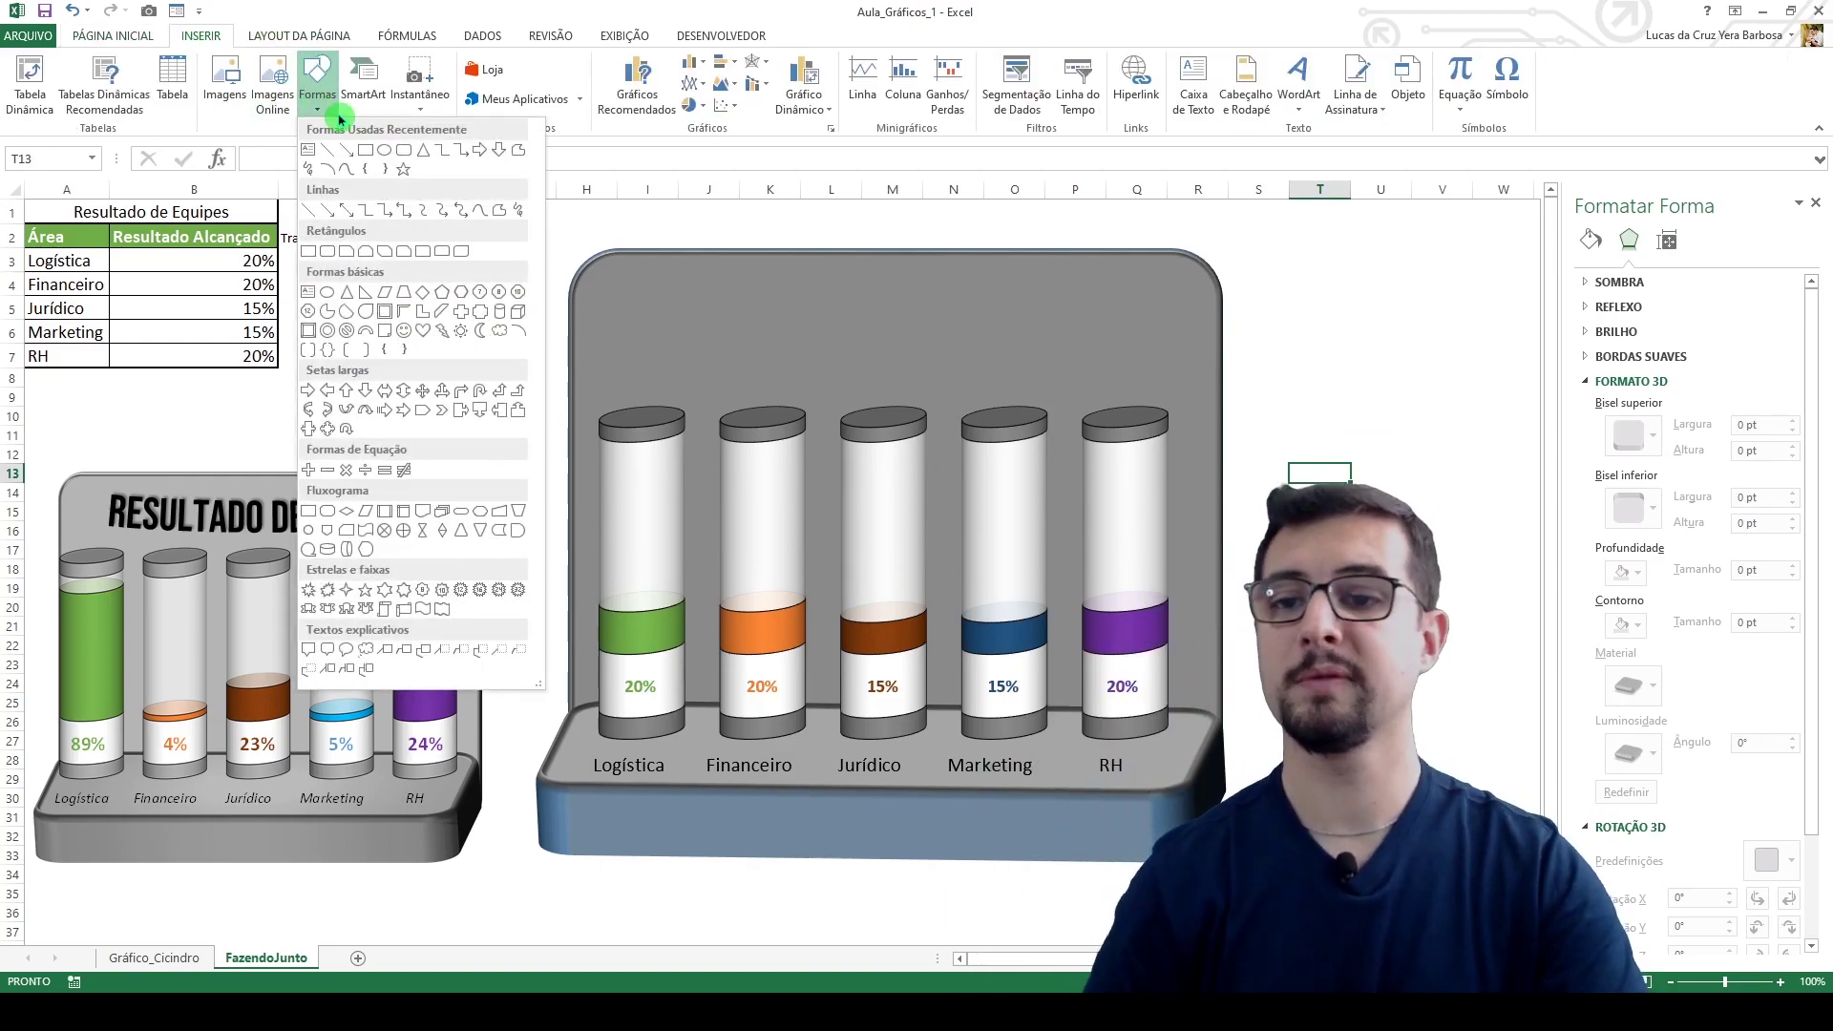
left_click(366, 150)
left_click_drag(601, 272, 1171, 392)
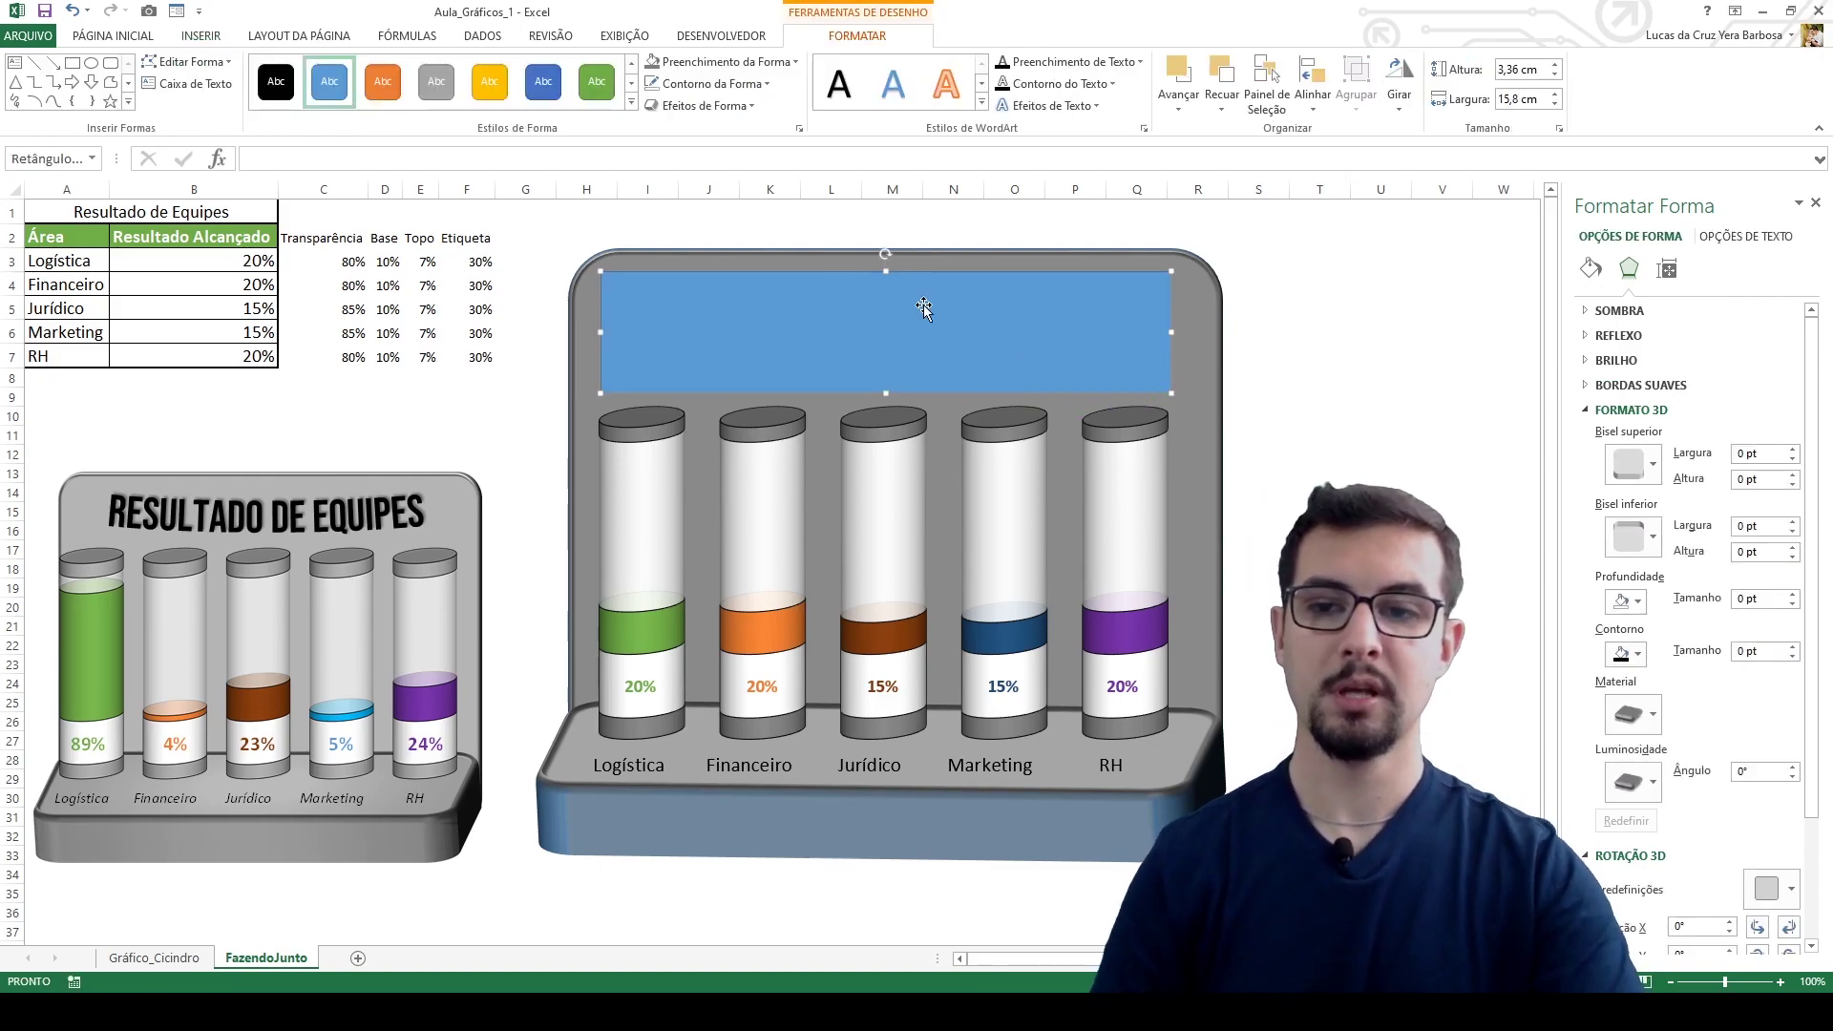
left_click_drag(848, 304, 879, 298)
Link the rectangle's text to cell B2, test with placeholder text in B2, then undo.
left_click(399, 157)
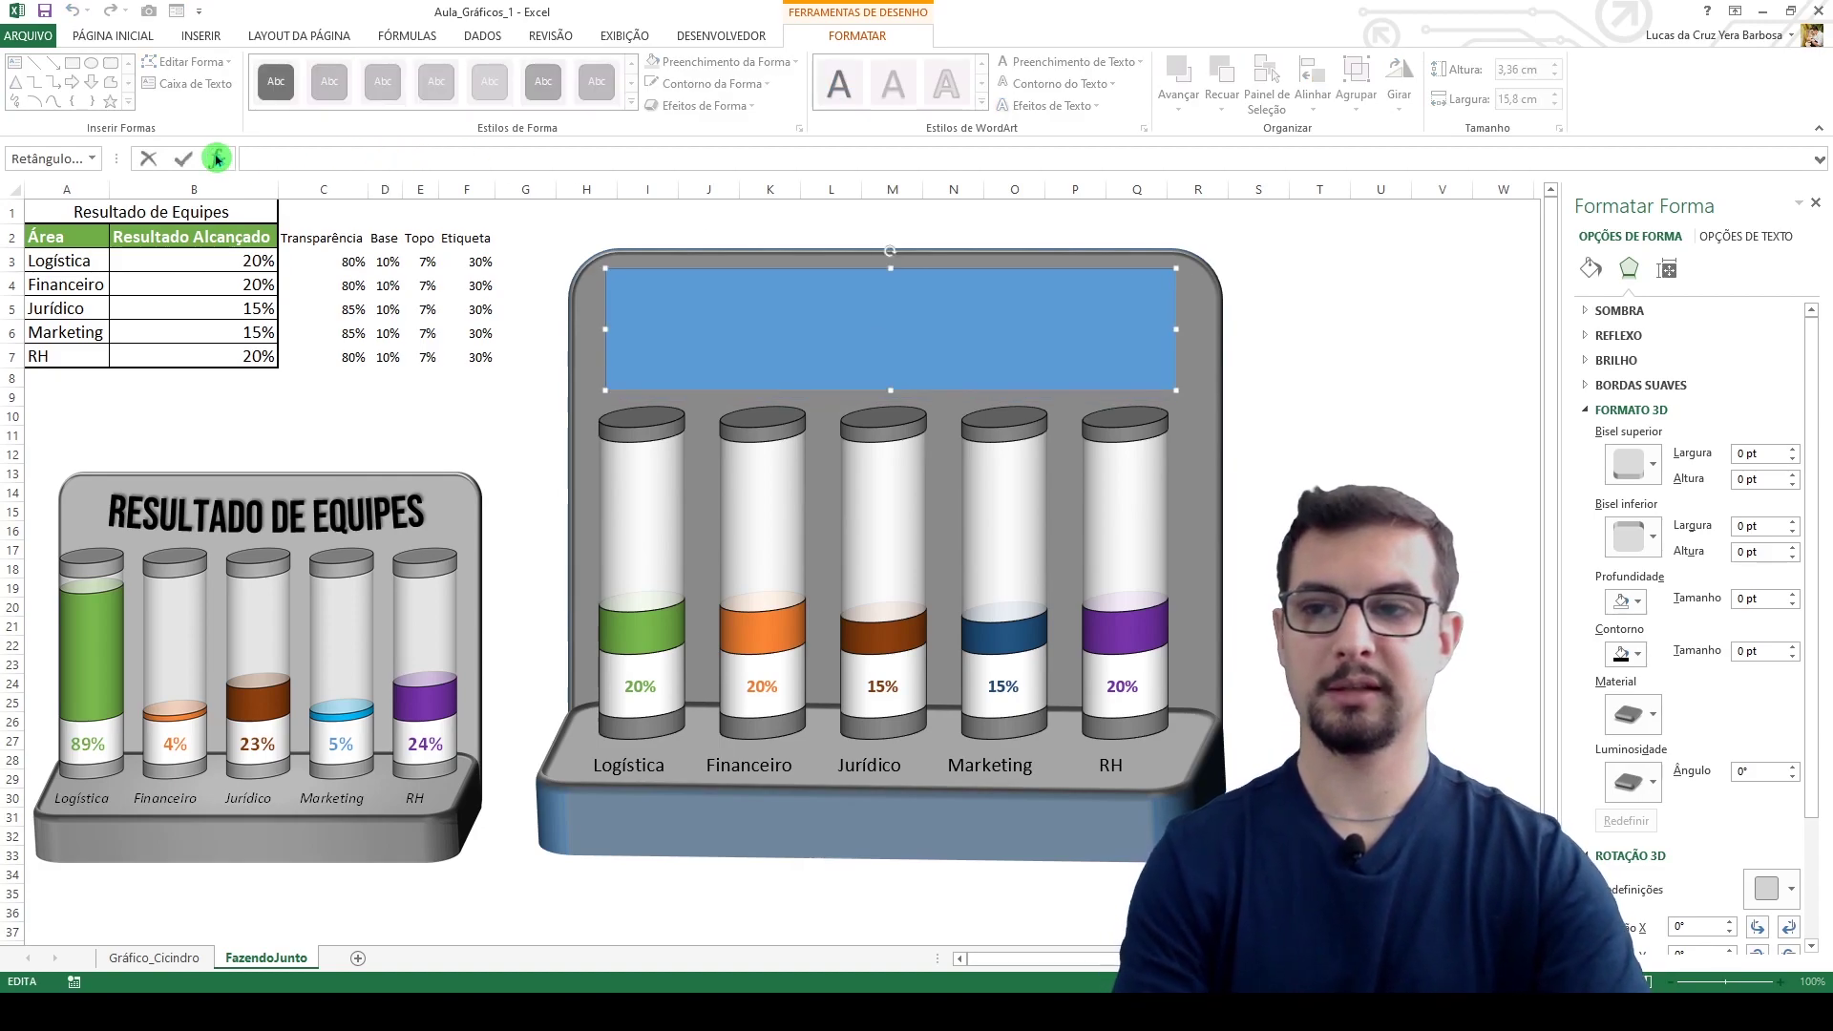
type("=")
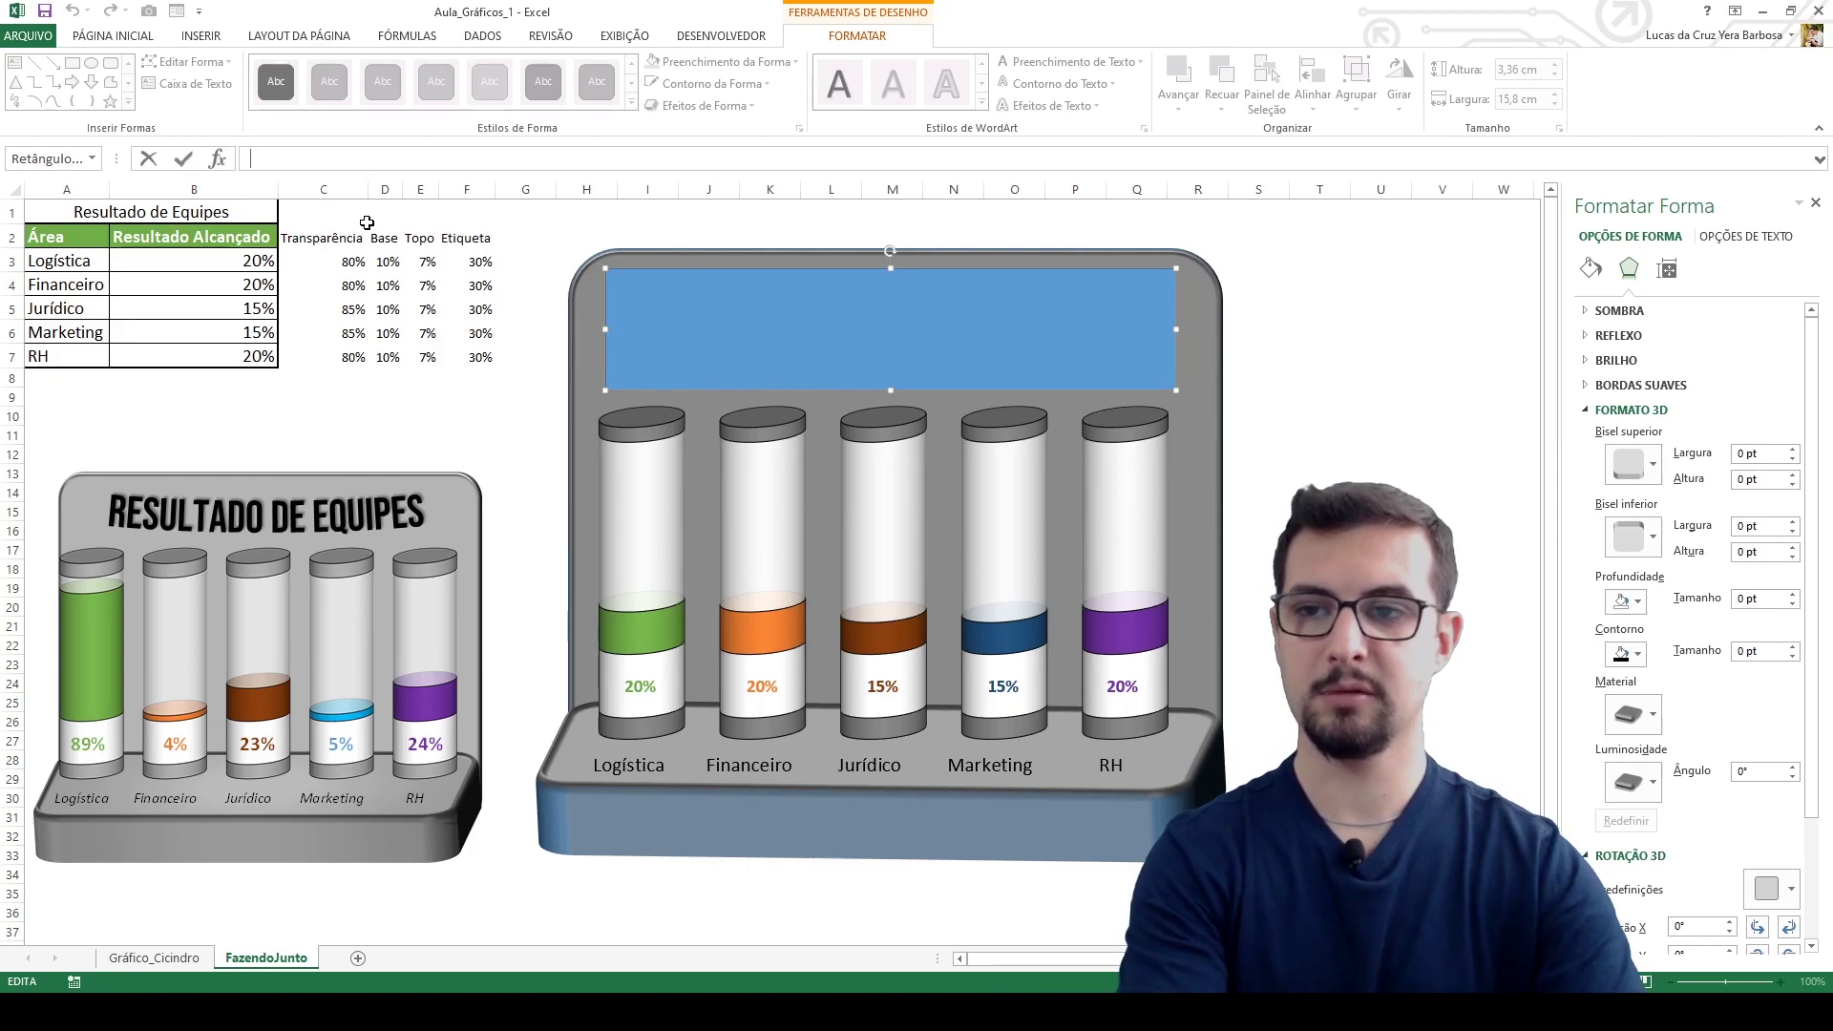
left_click(217, 240)
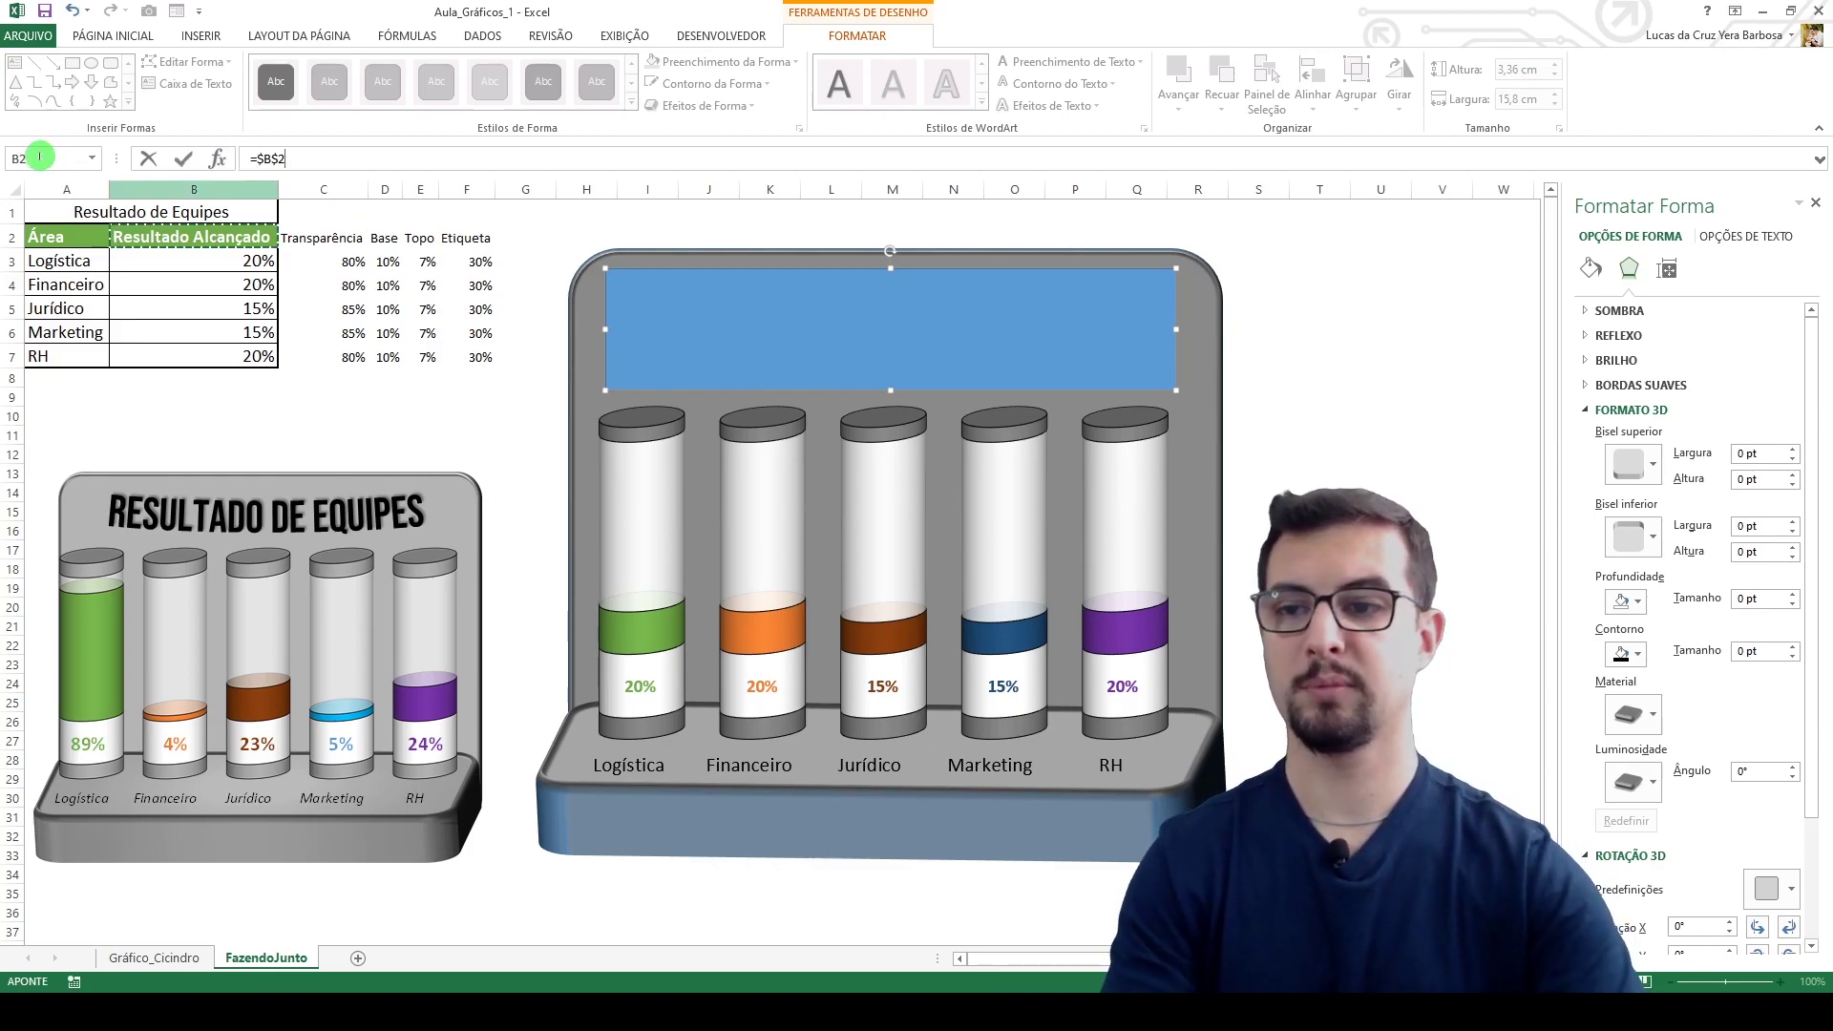
key("Return")
left_click(157, 236)
type("A")
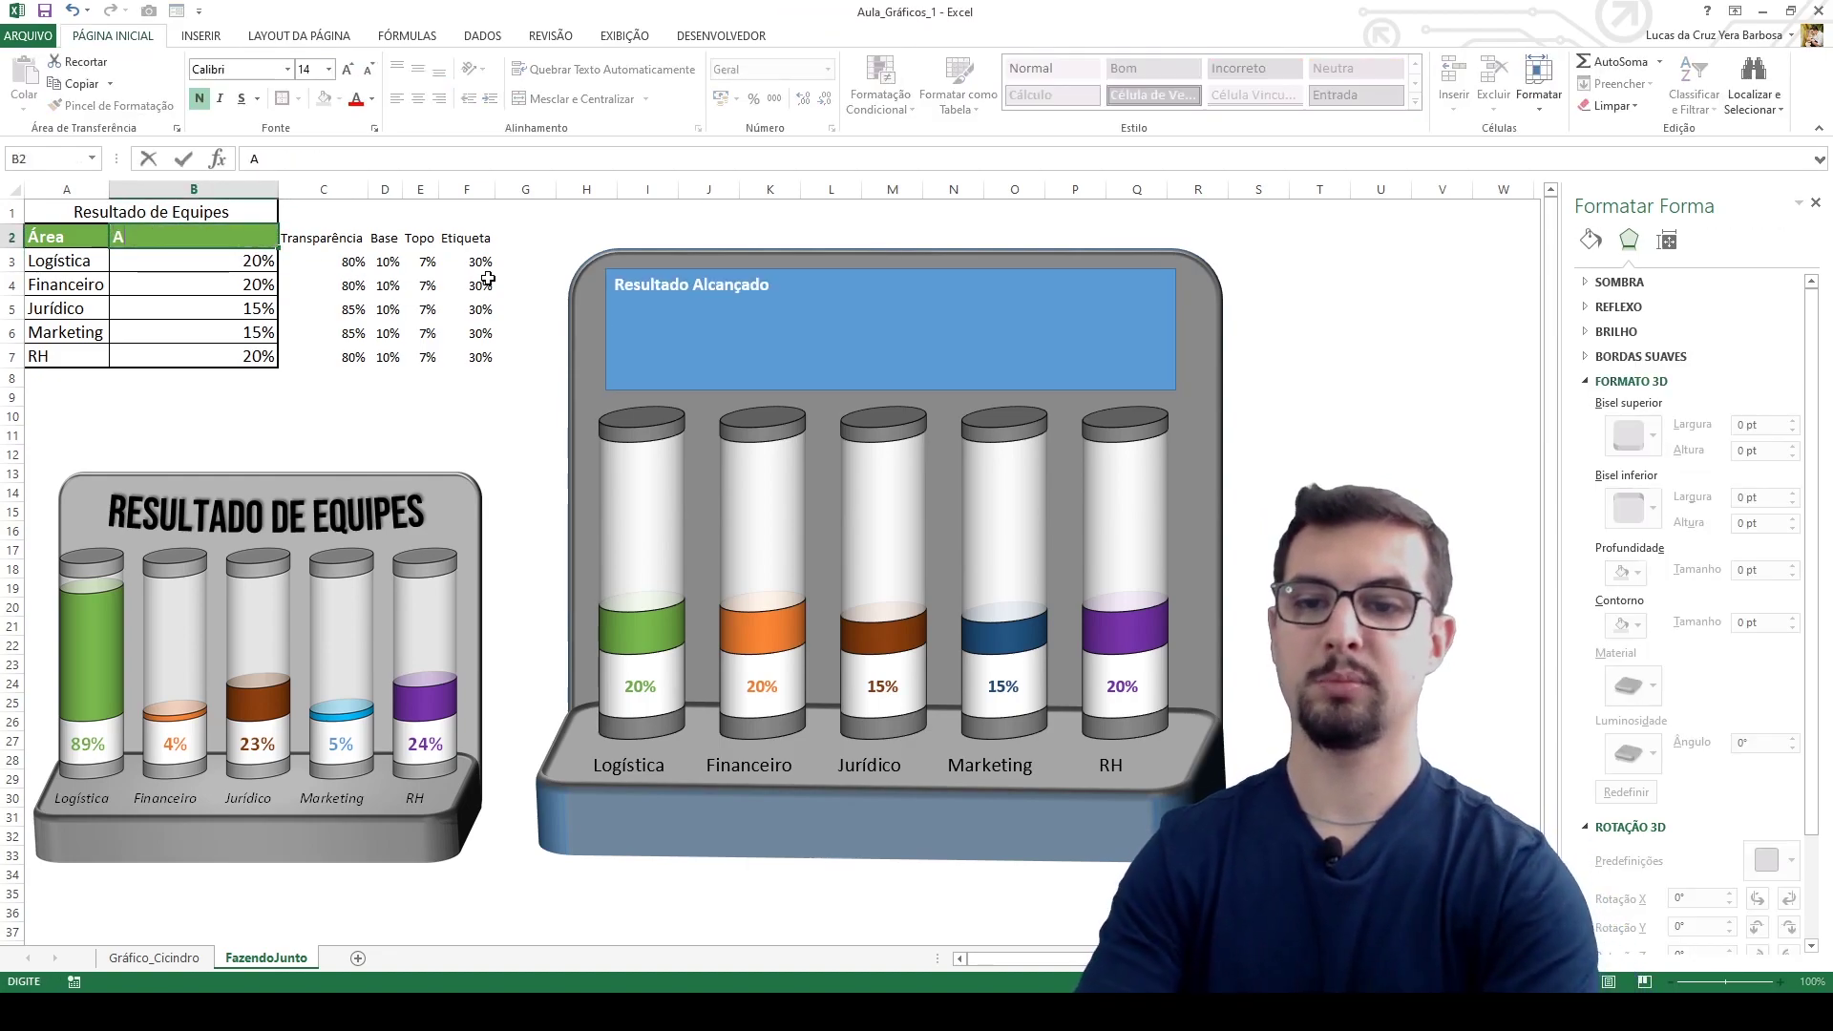
type("bçakljbçlkjab")
key("Return")
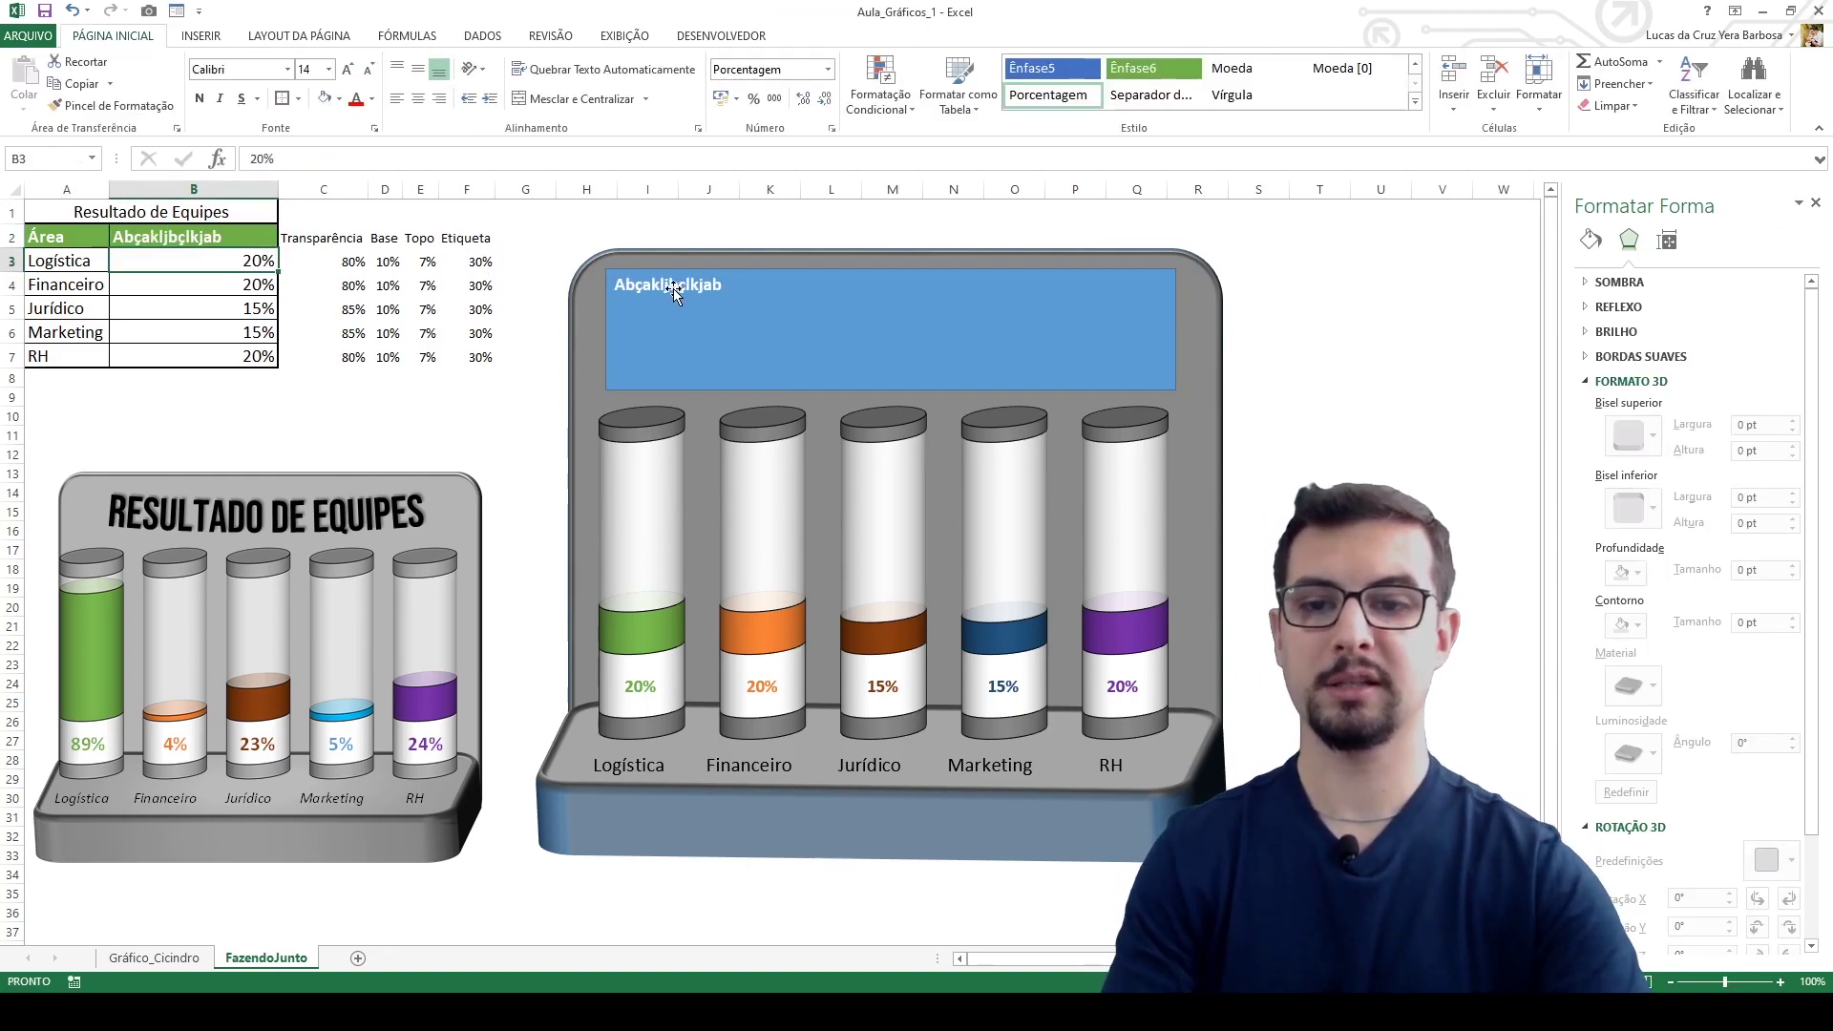
key("ctrl+z")
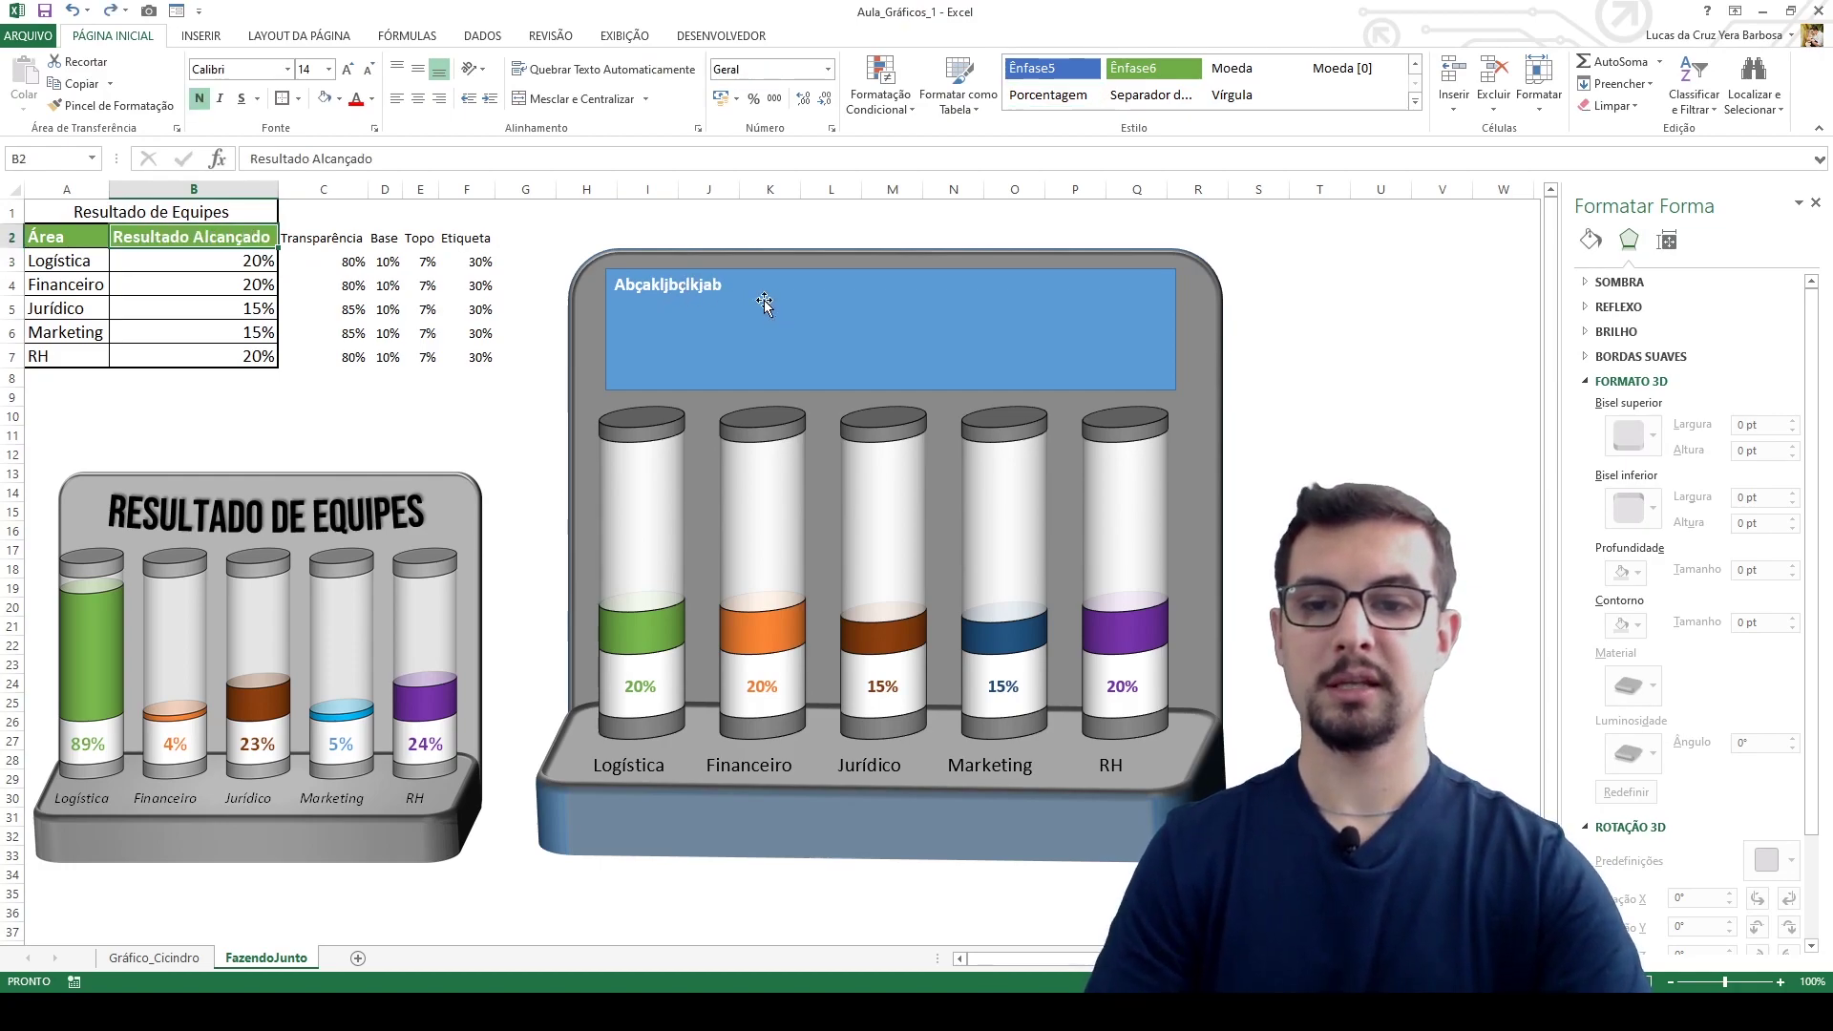
Centre the title horizontally and vertically, enlarge it to 28 pt and make it black.
left_click(764, 300)
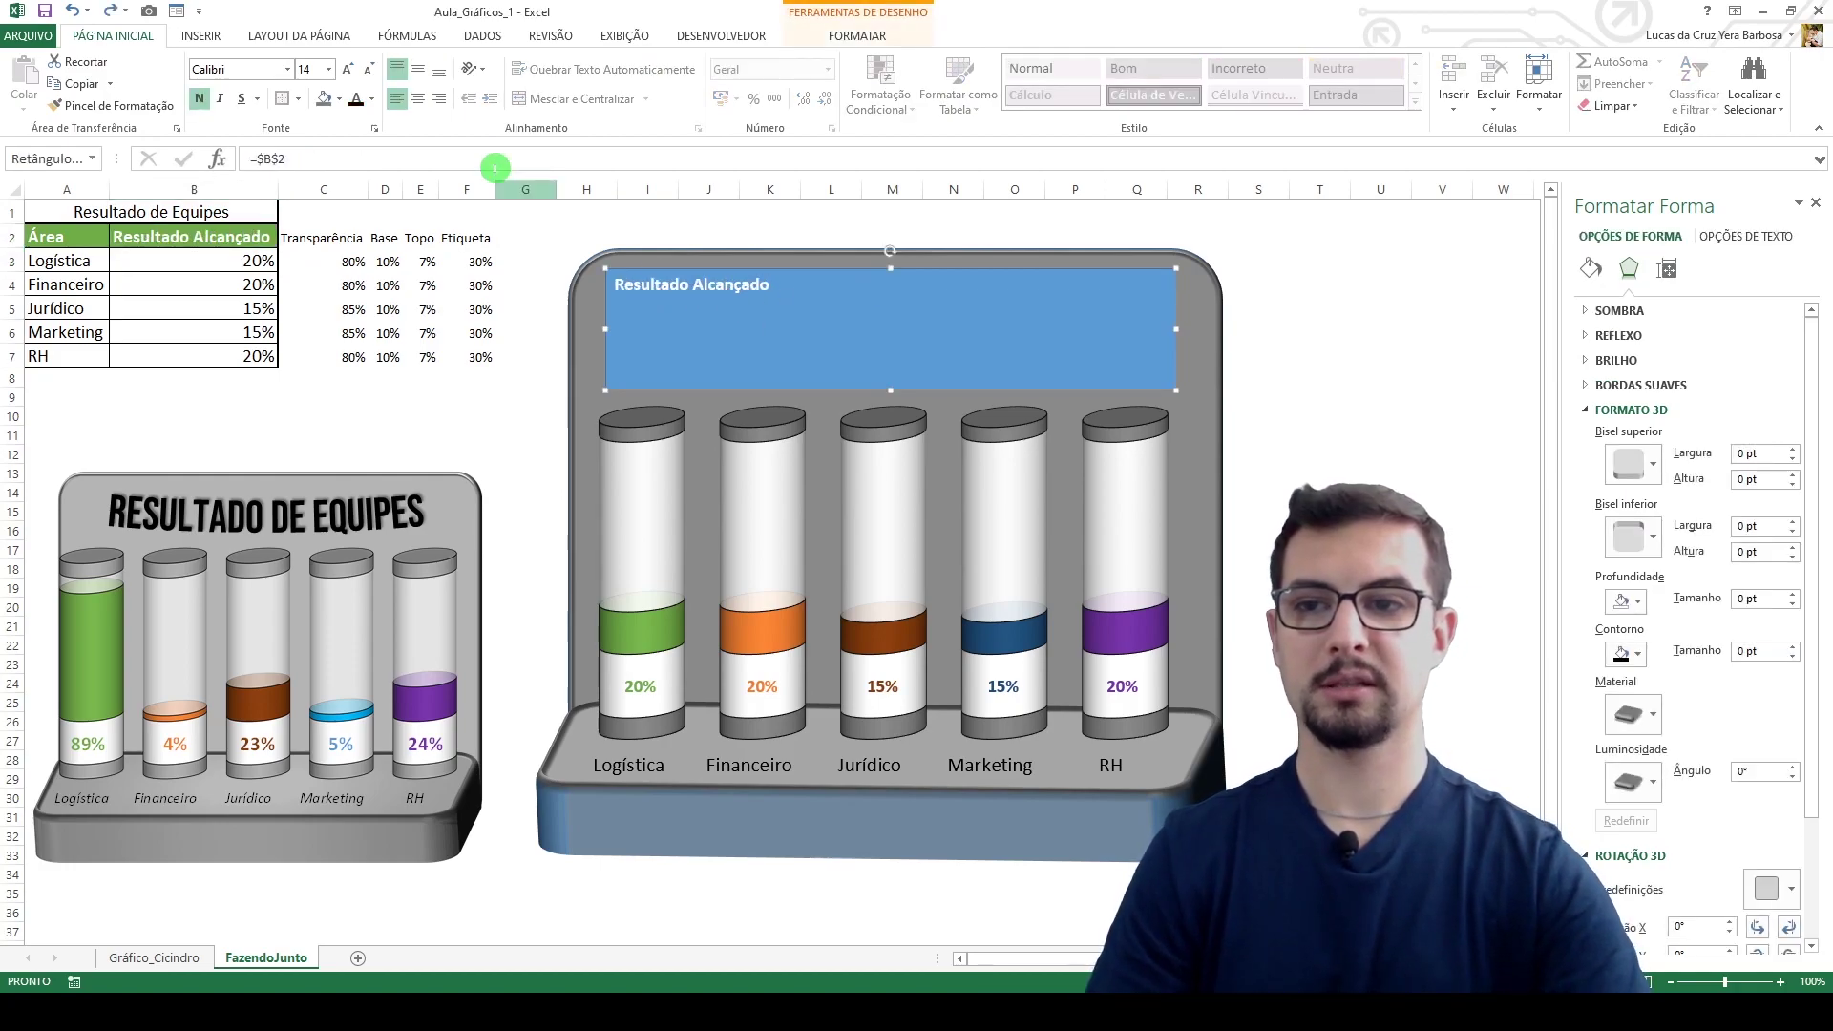
left_click(417, 99)
left_click(422, 65)
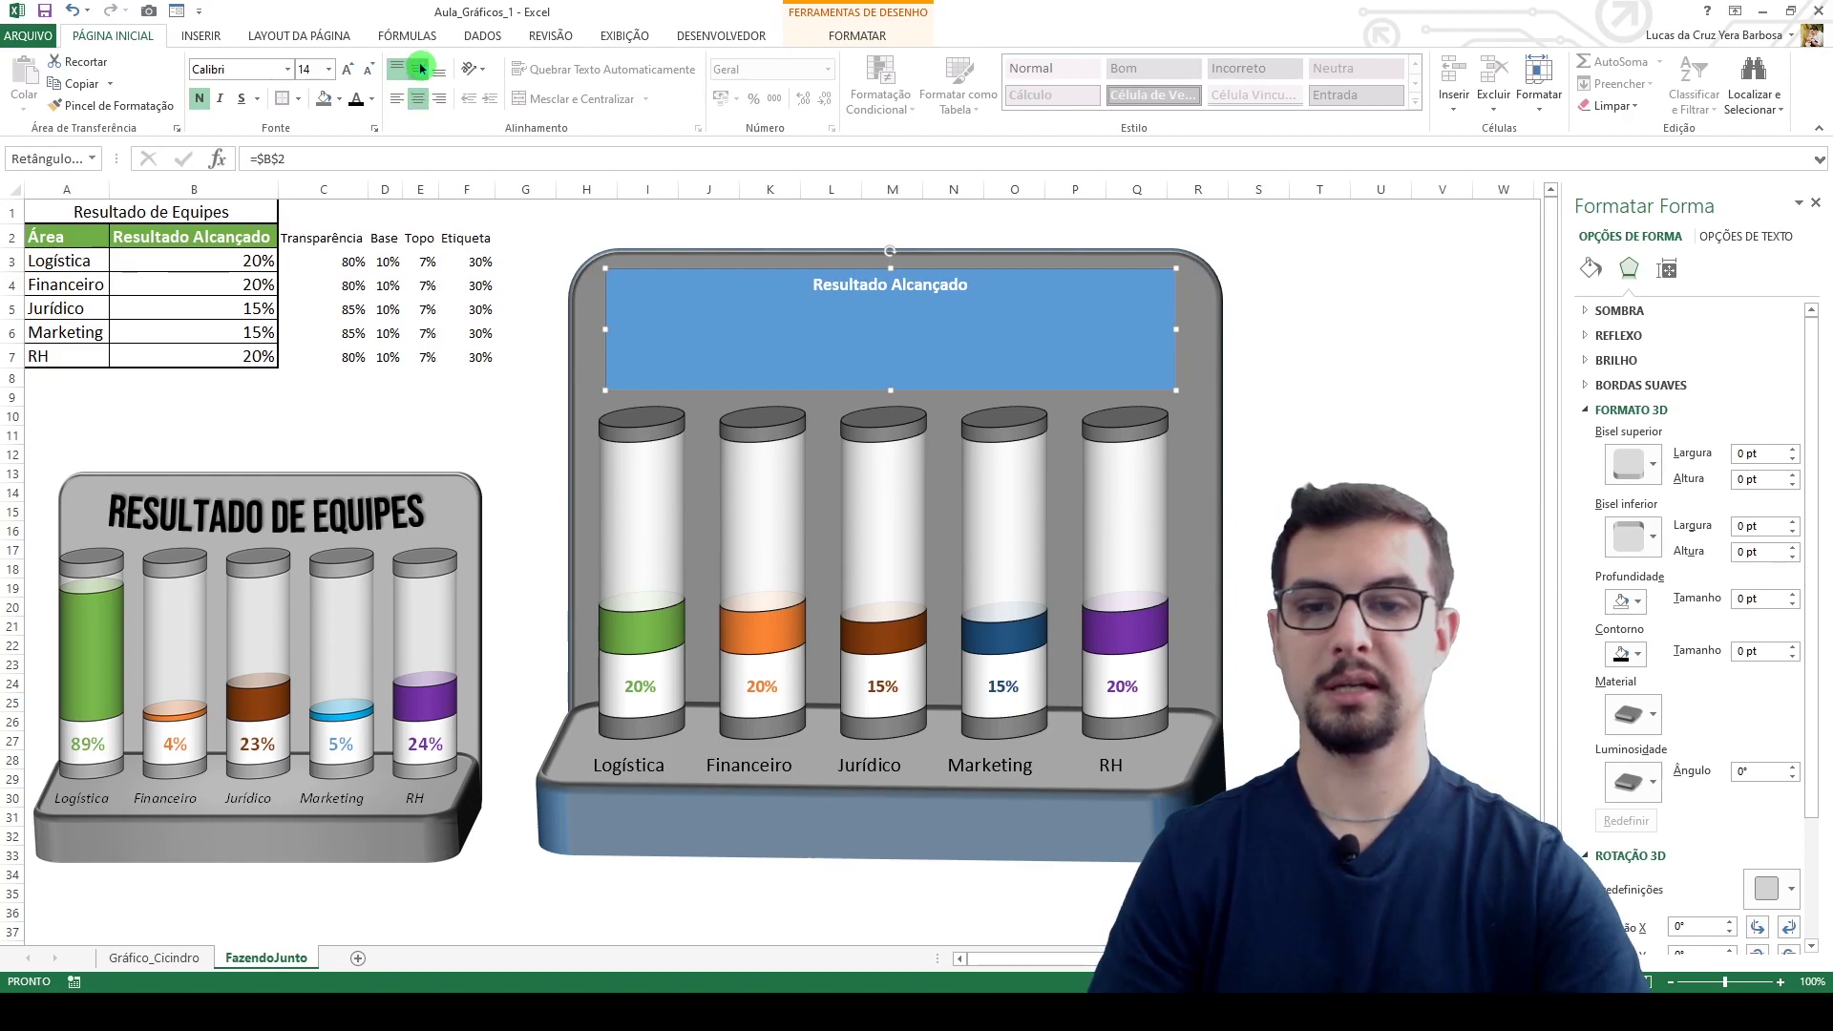
left_click(346, 70)
left_click(346, 69)
left_click(346, 70)
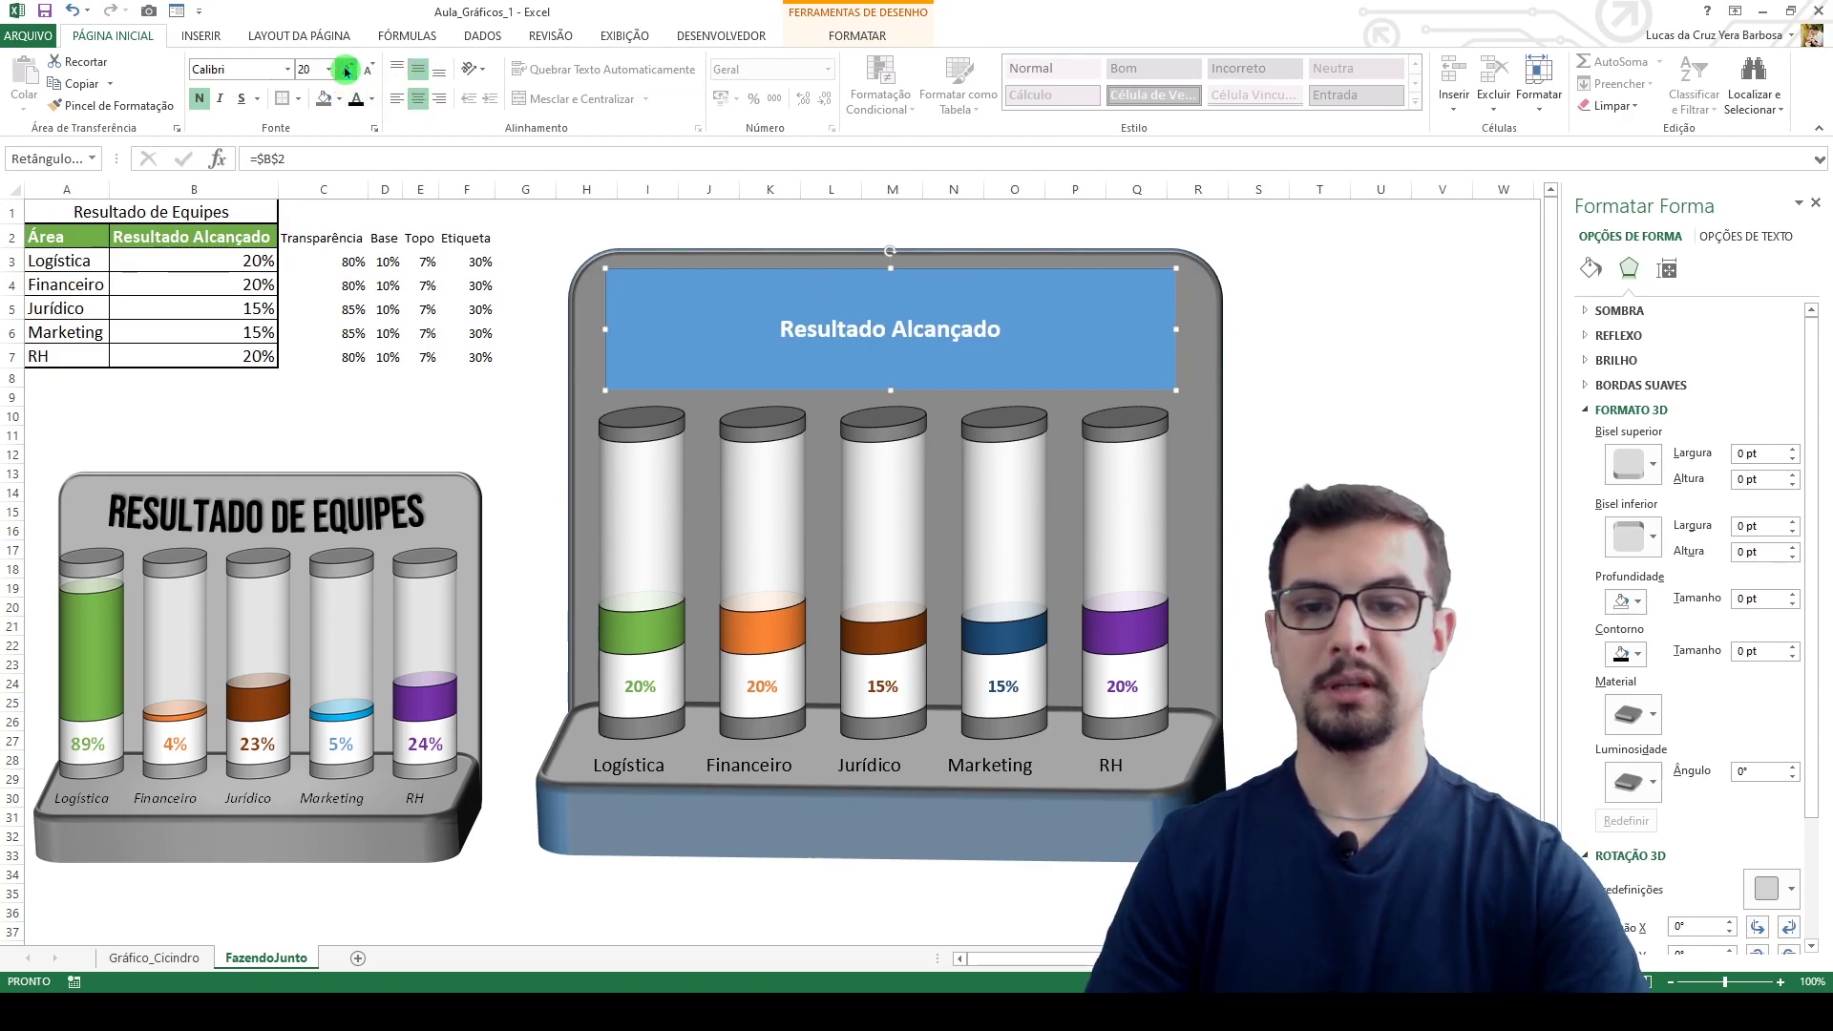
left_click(346, 69)
left_click(346, 69)
left_click(345, 70)
left_click(346, 69)
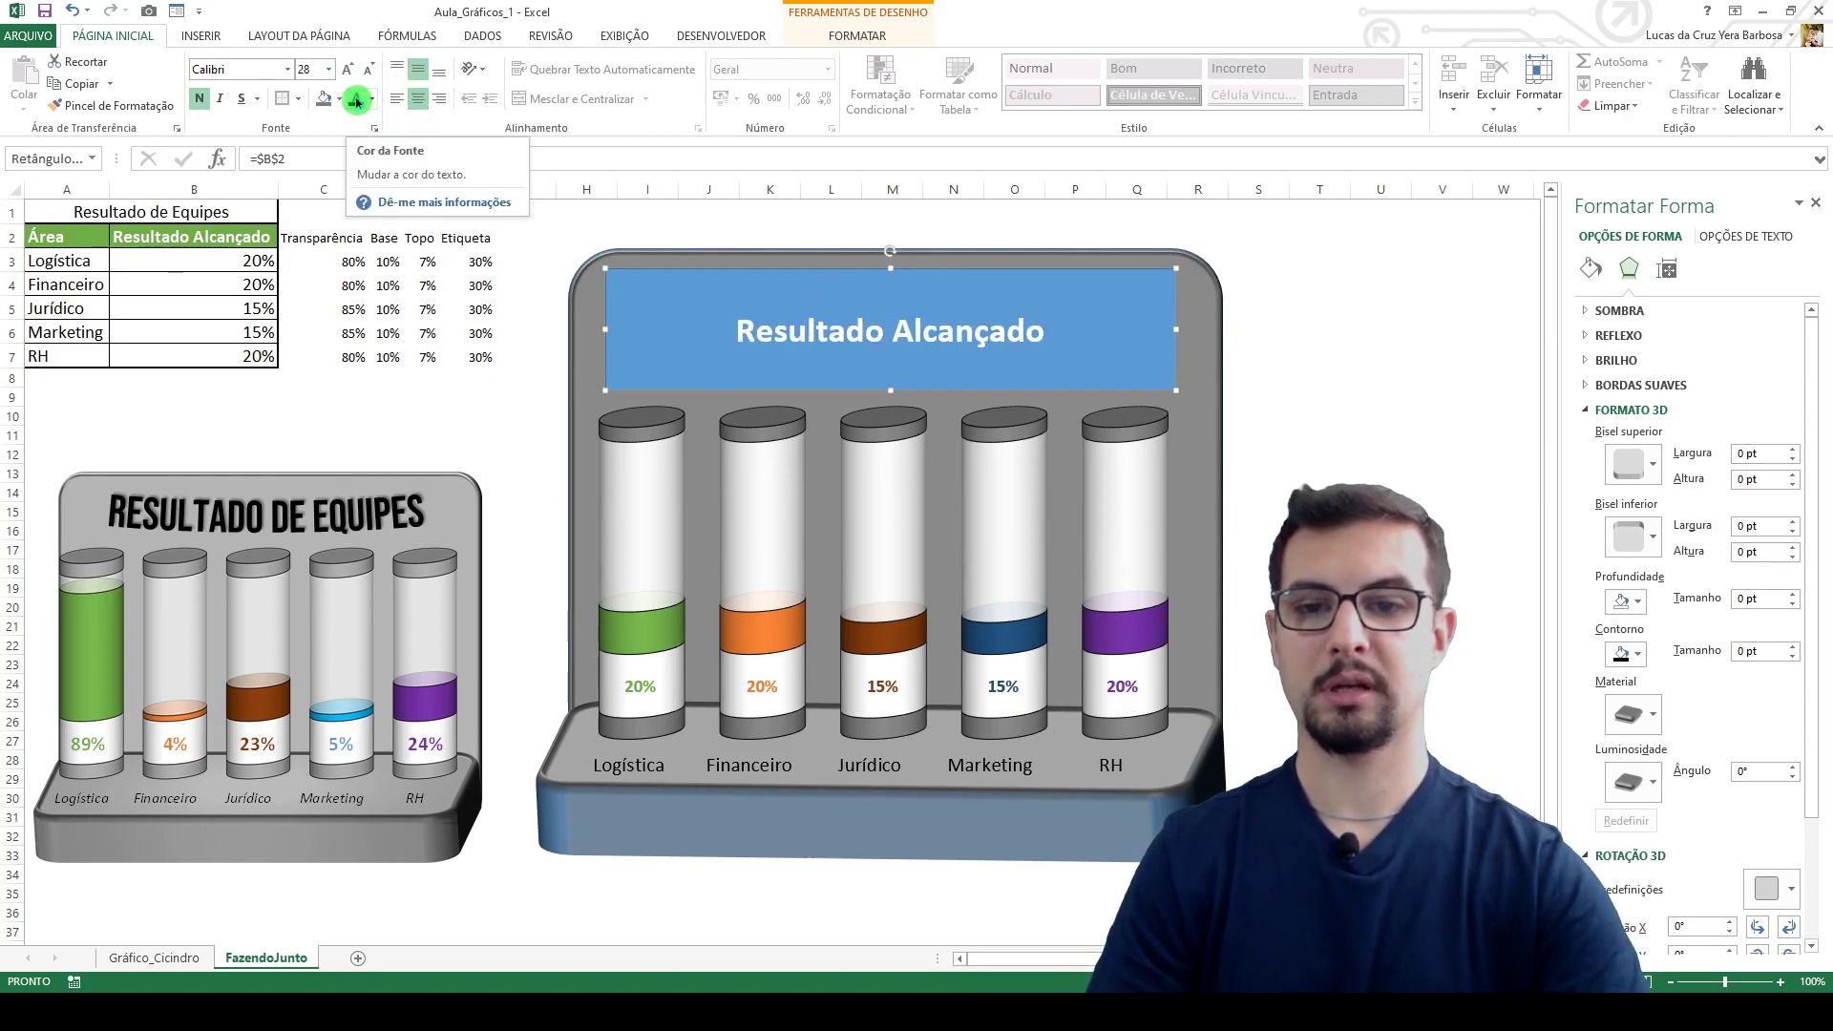
left_click(357, 100)
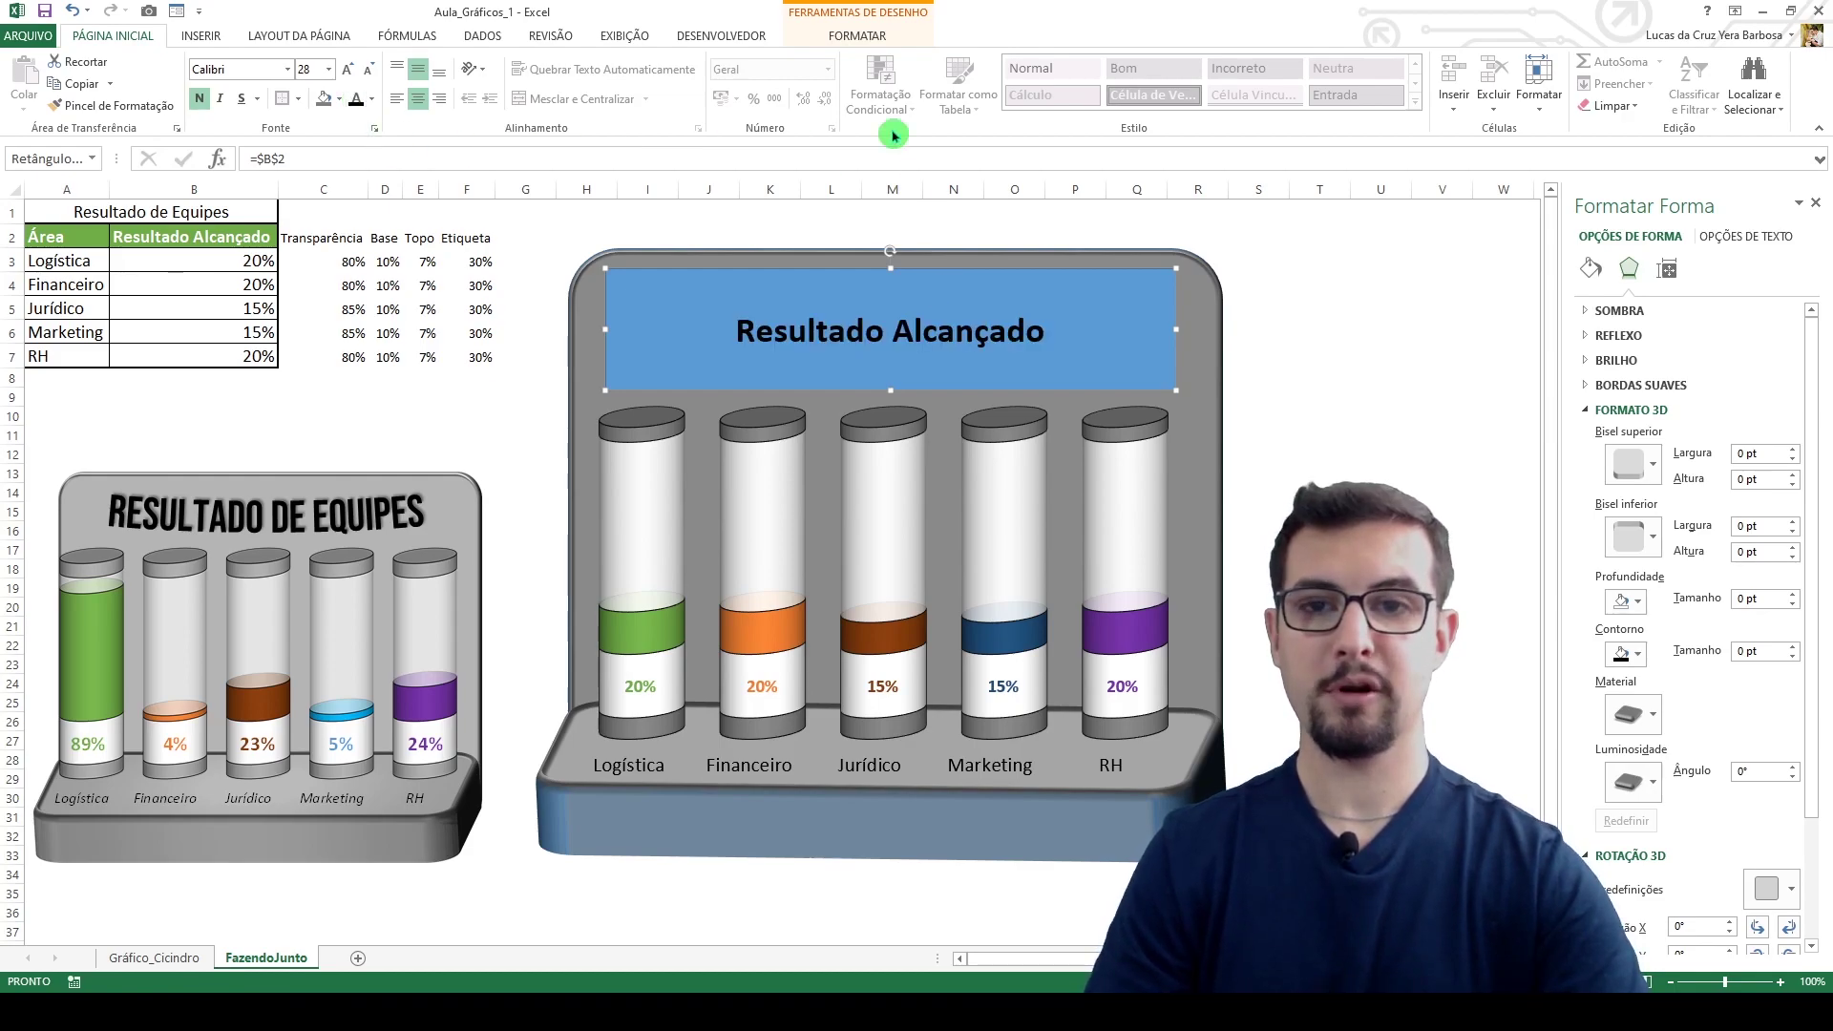
Set the title box to No Fill and No Outline.
left_click(857, 35)
left_click(694, 63)
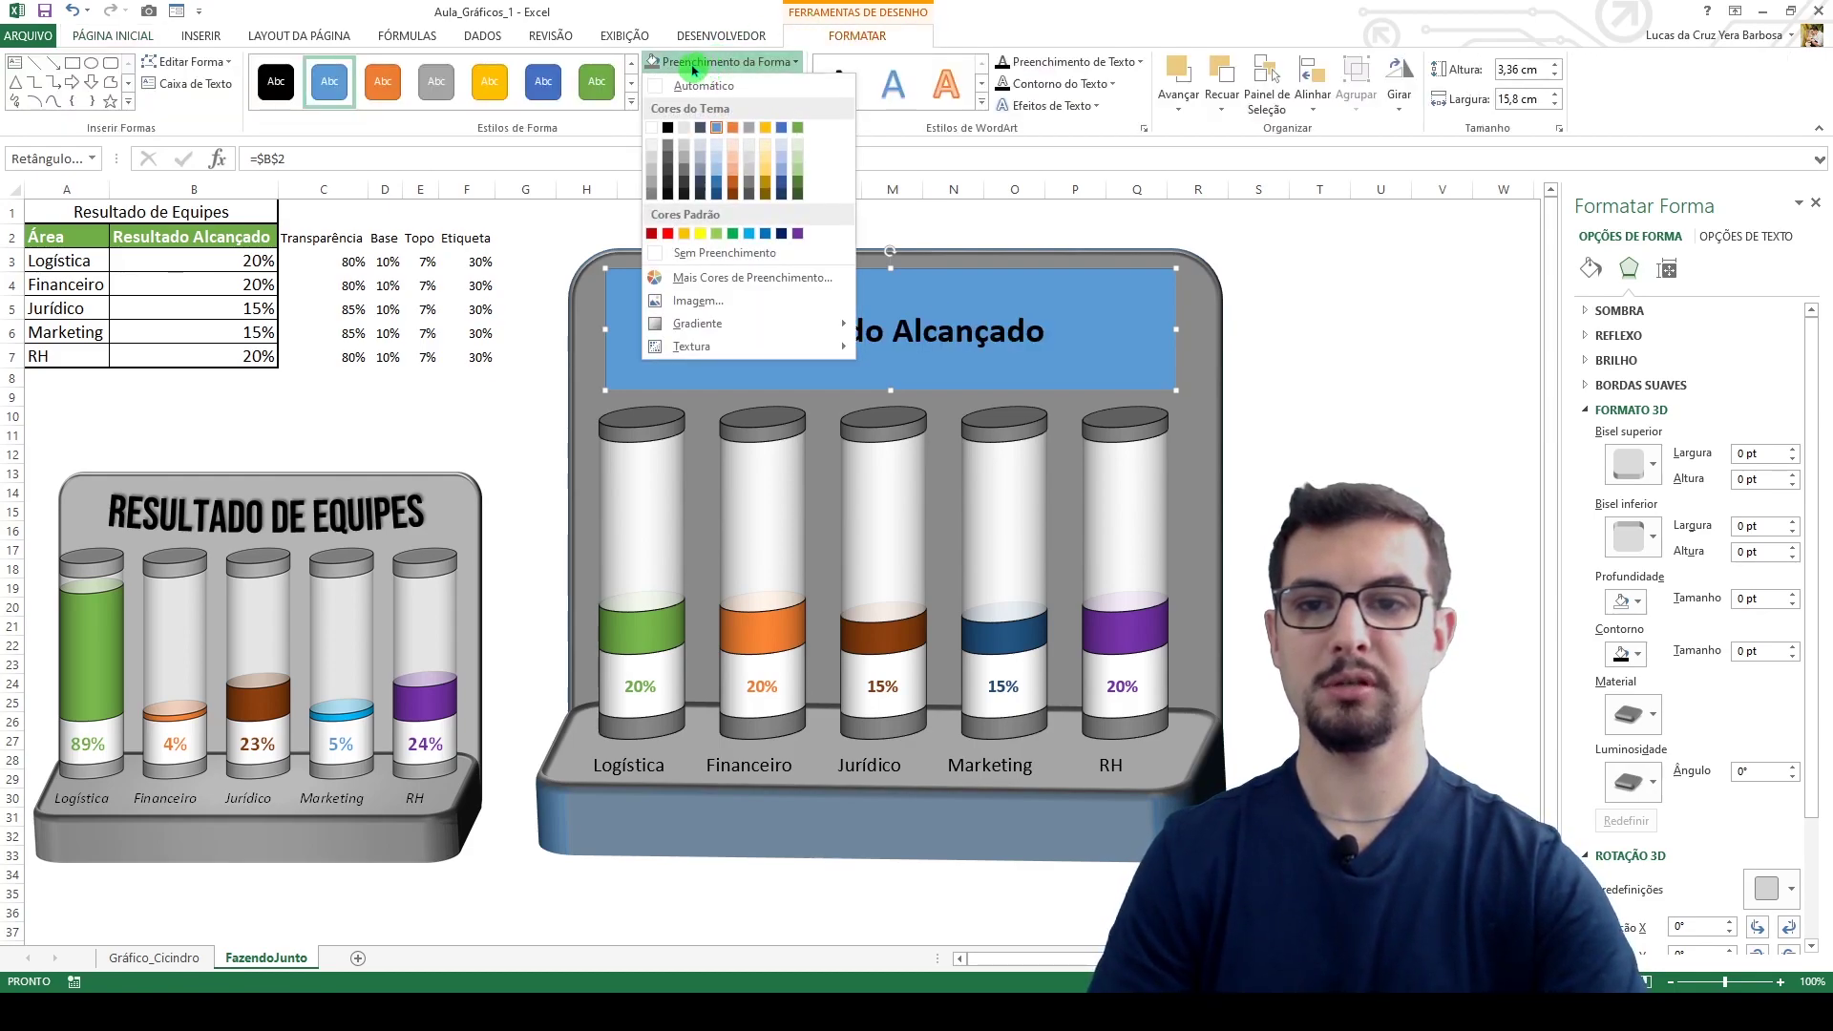
left_click(680, 252)
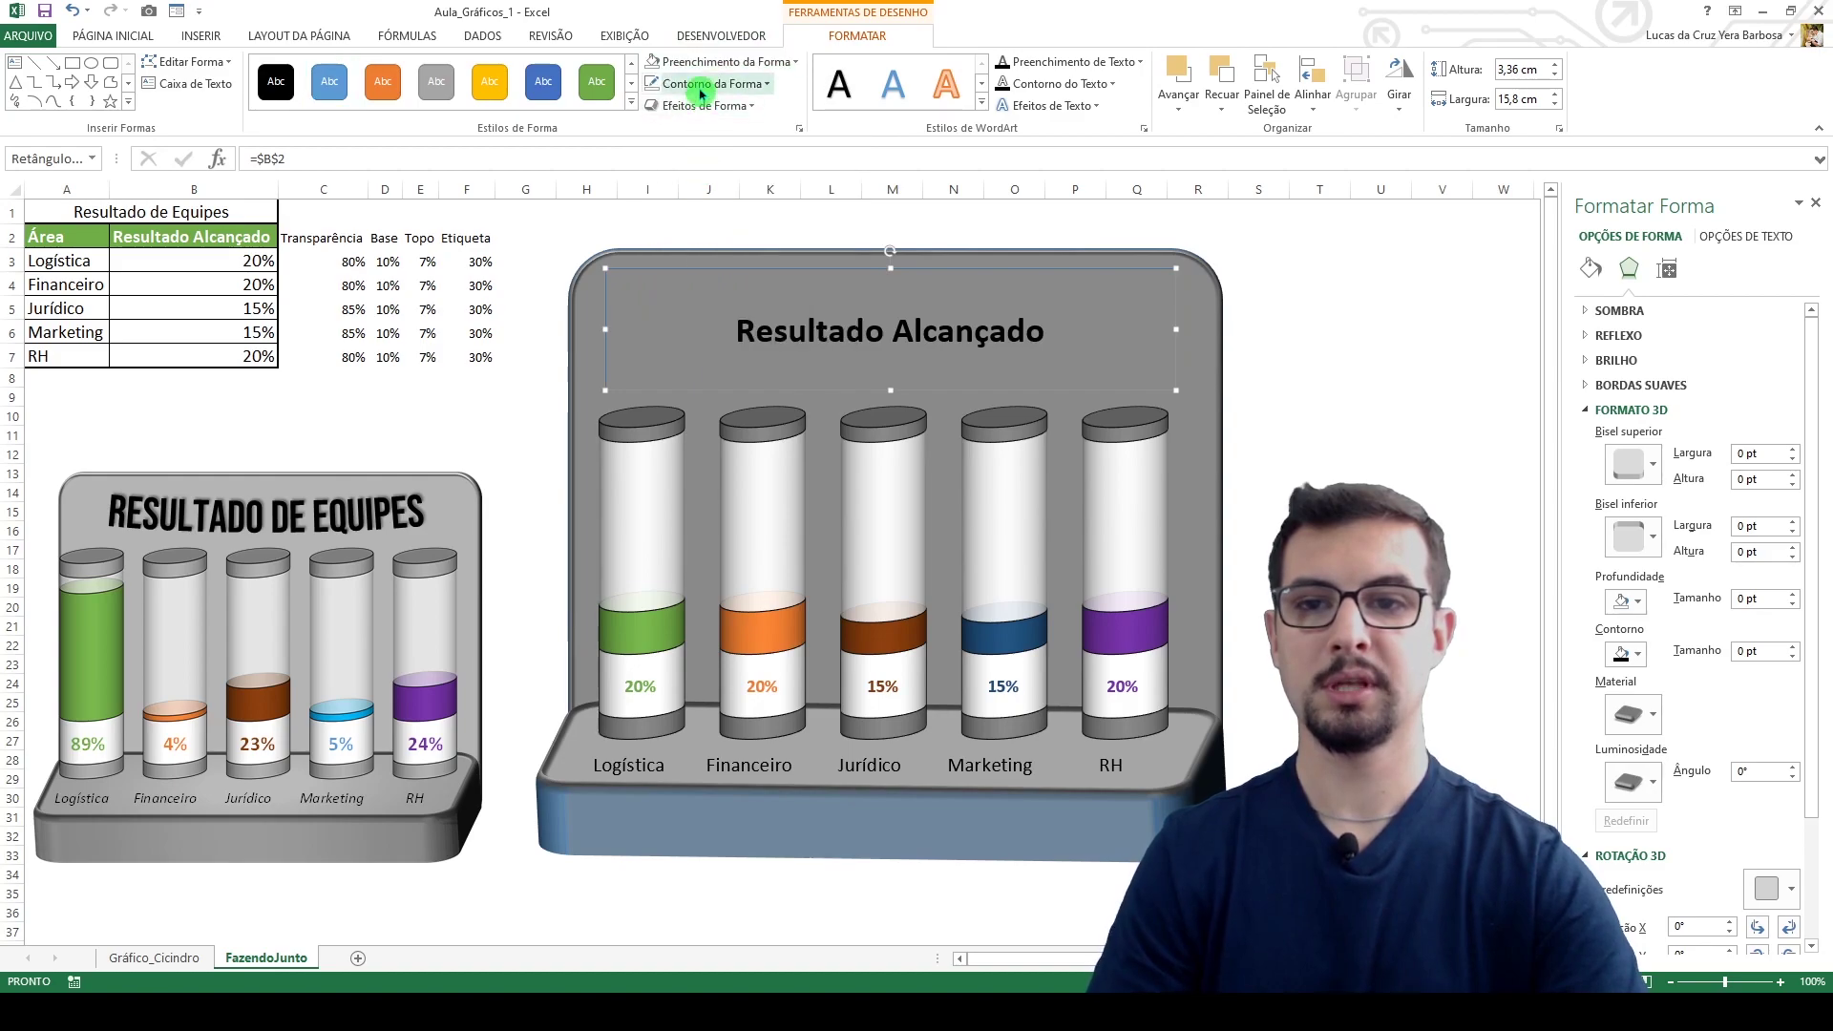
left_click(700, 91)
left_click(696, 272)
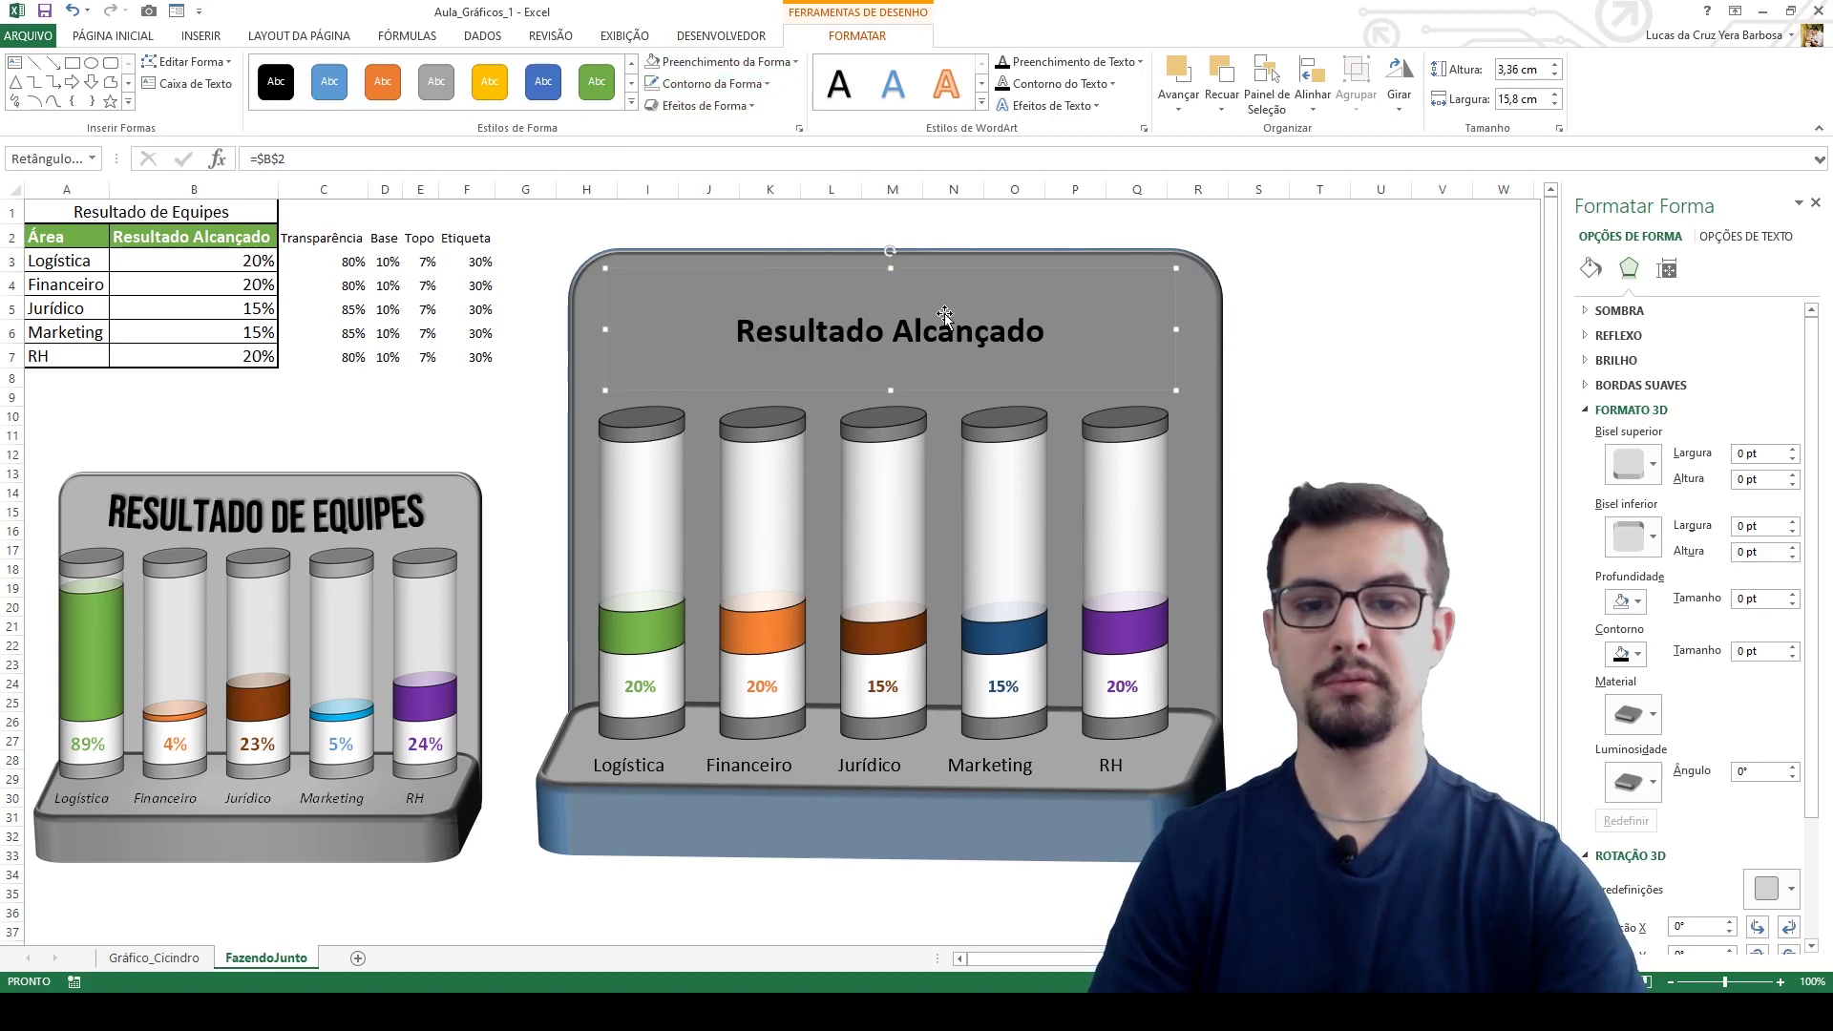
left_click(1354, 348)
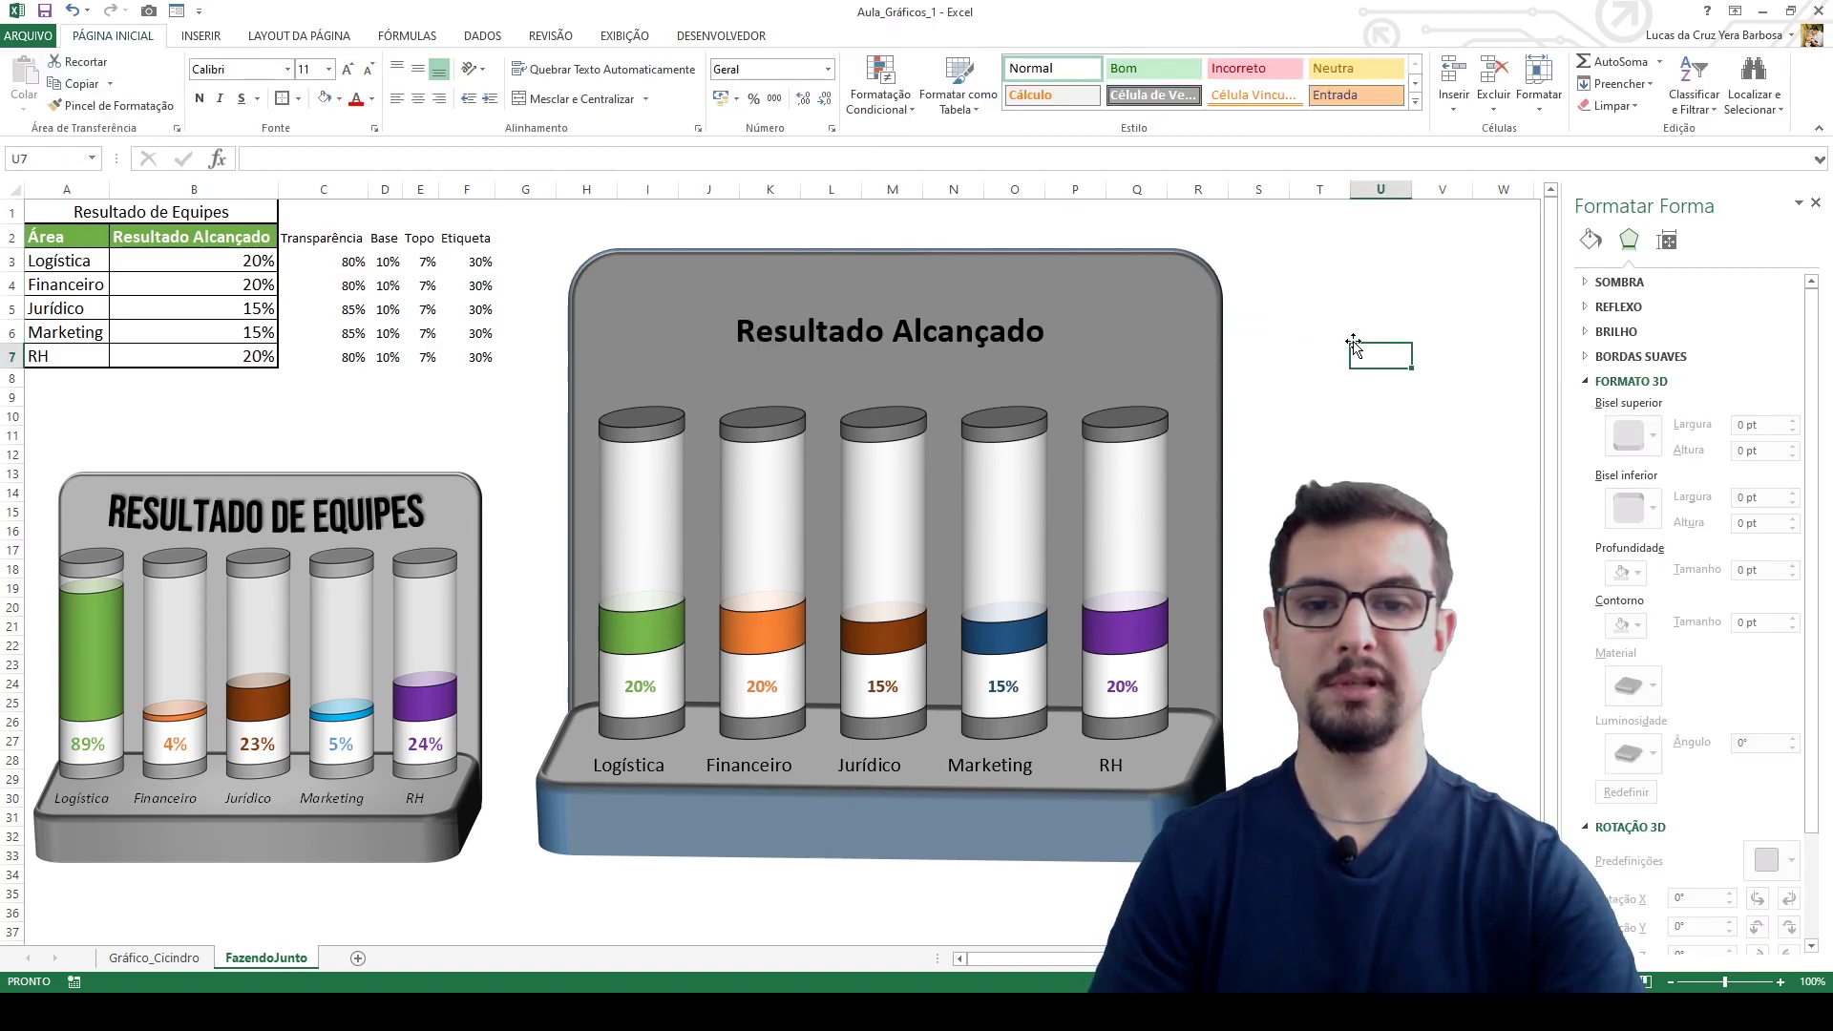
Type a test name into B2 to confirm the title updates, then undo it.
left_click(225, 235)
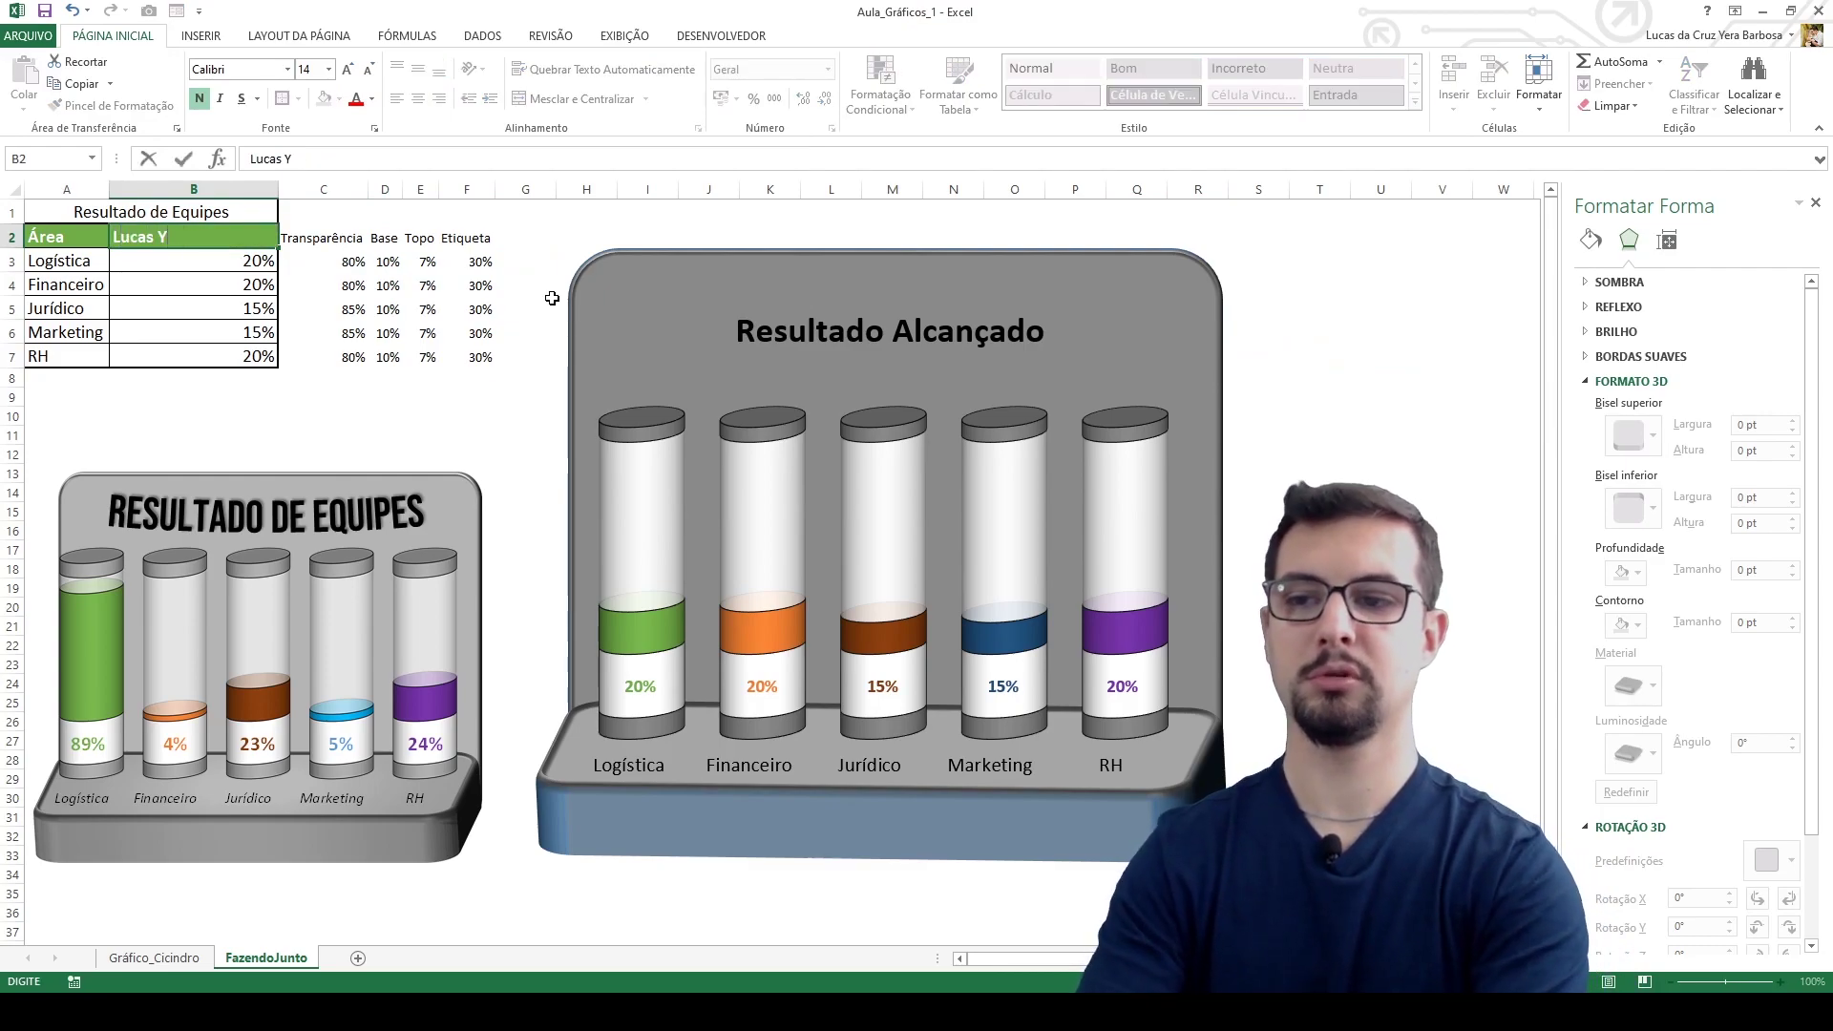
key("Return")
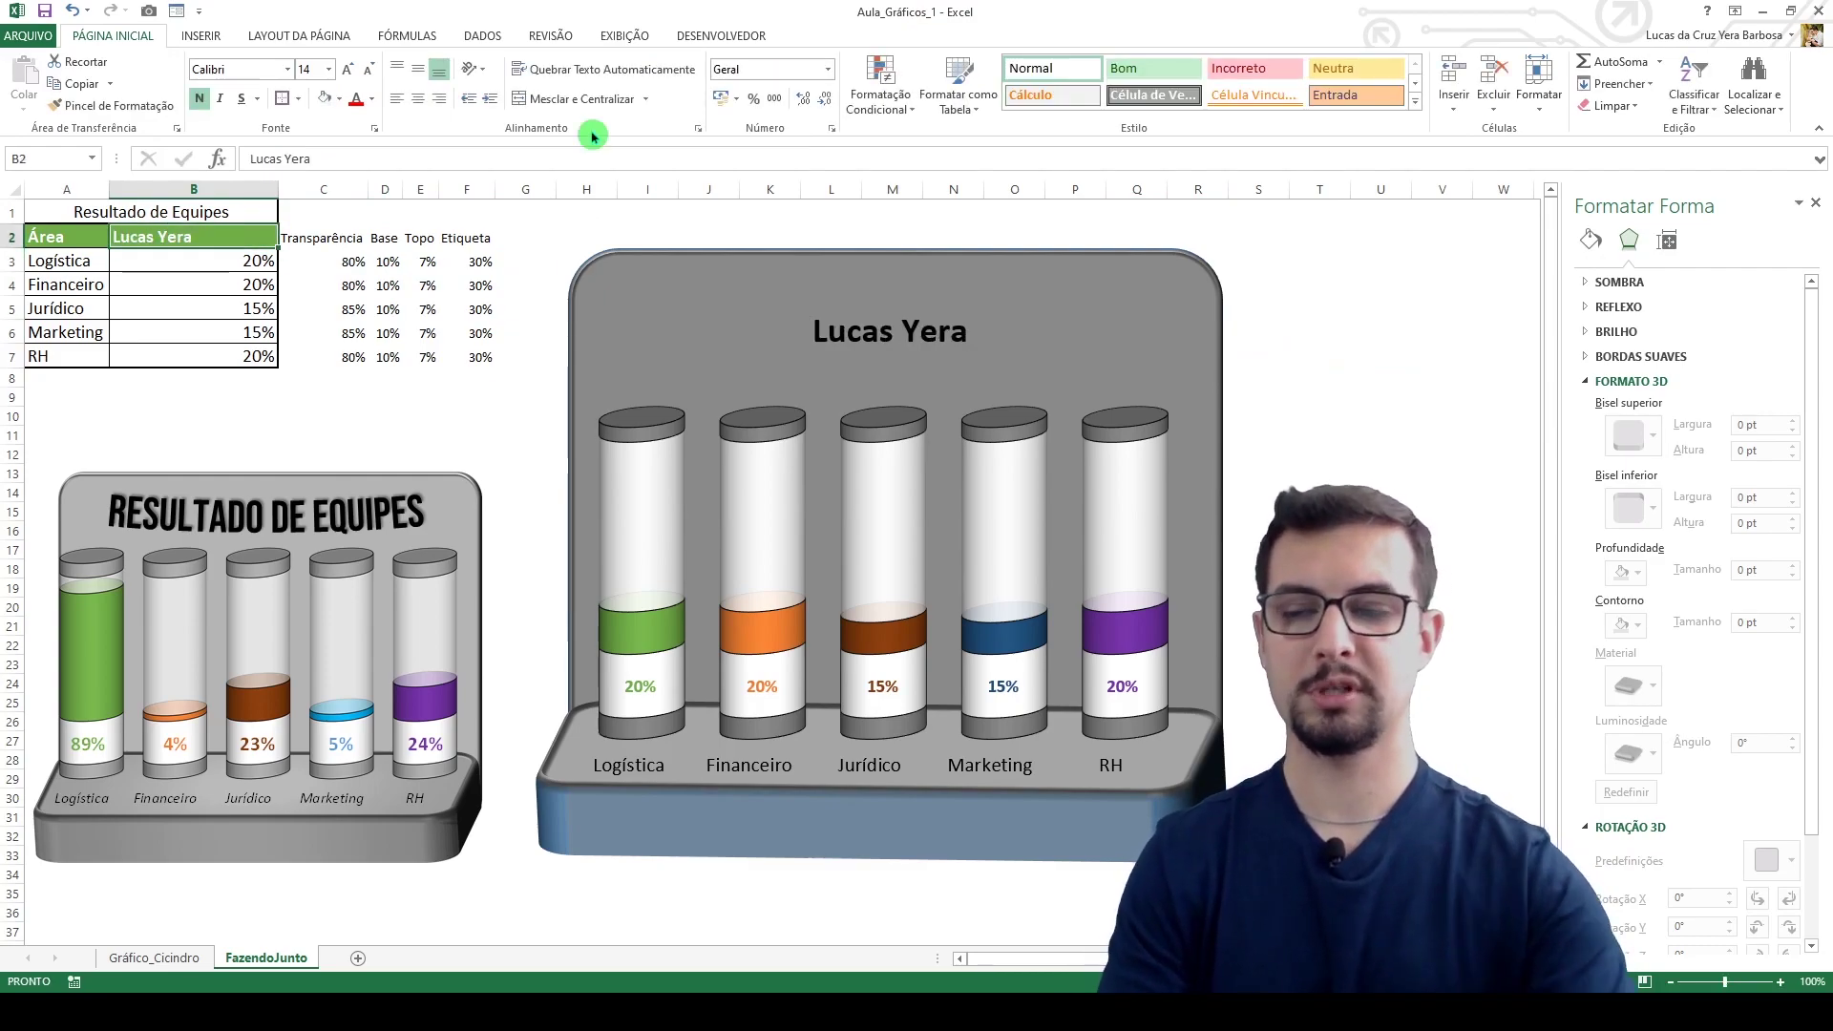
key("ctrl+z")
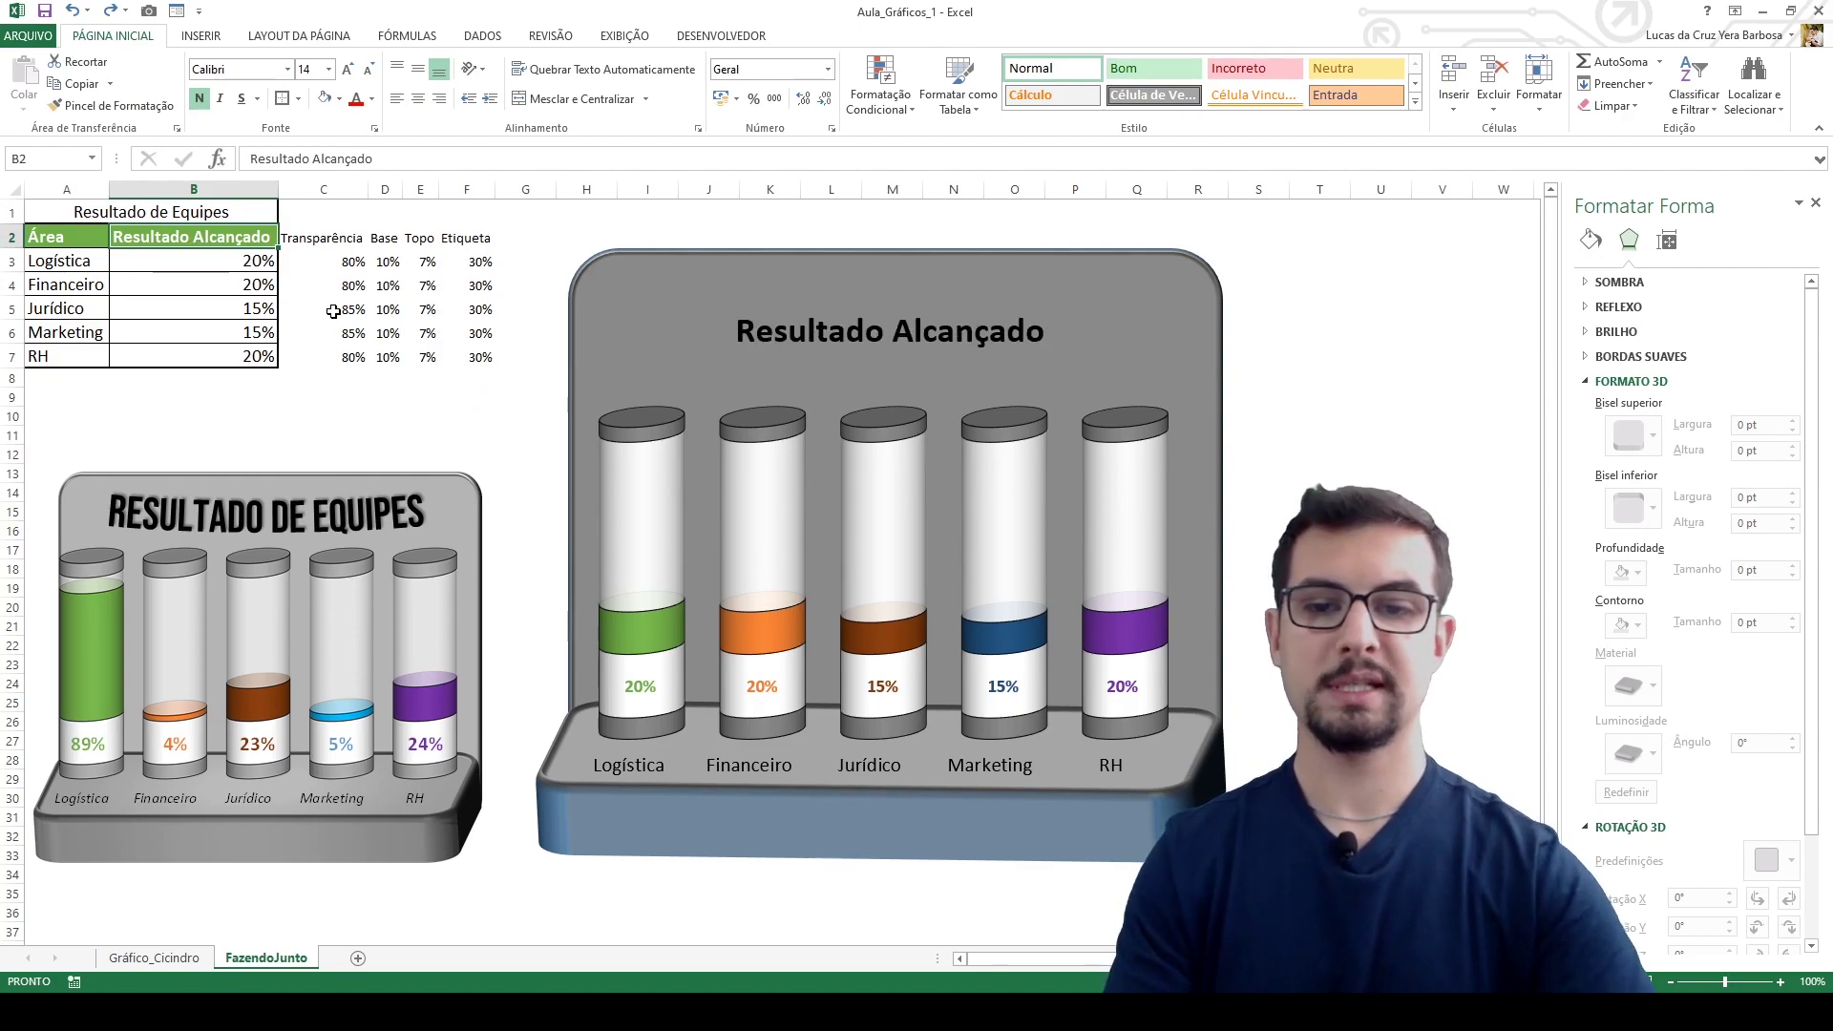
left_click(958, 319)
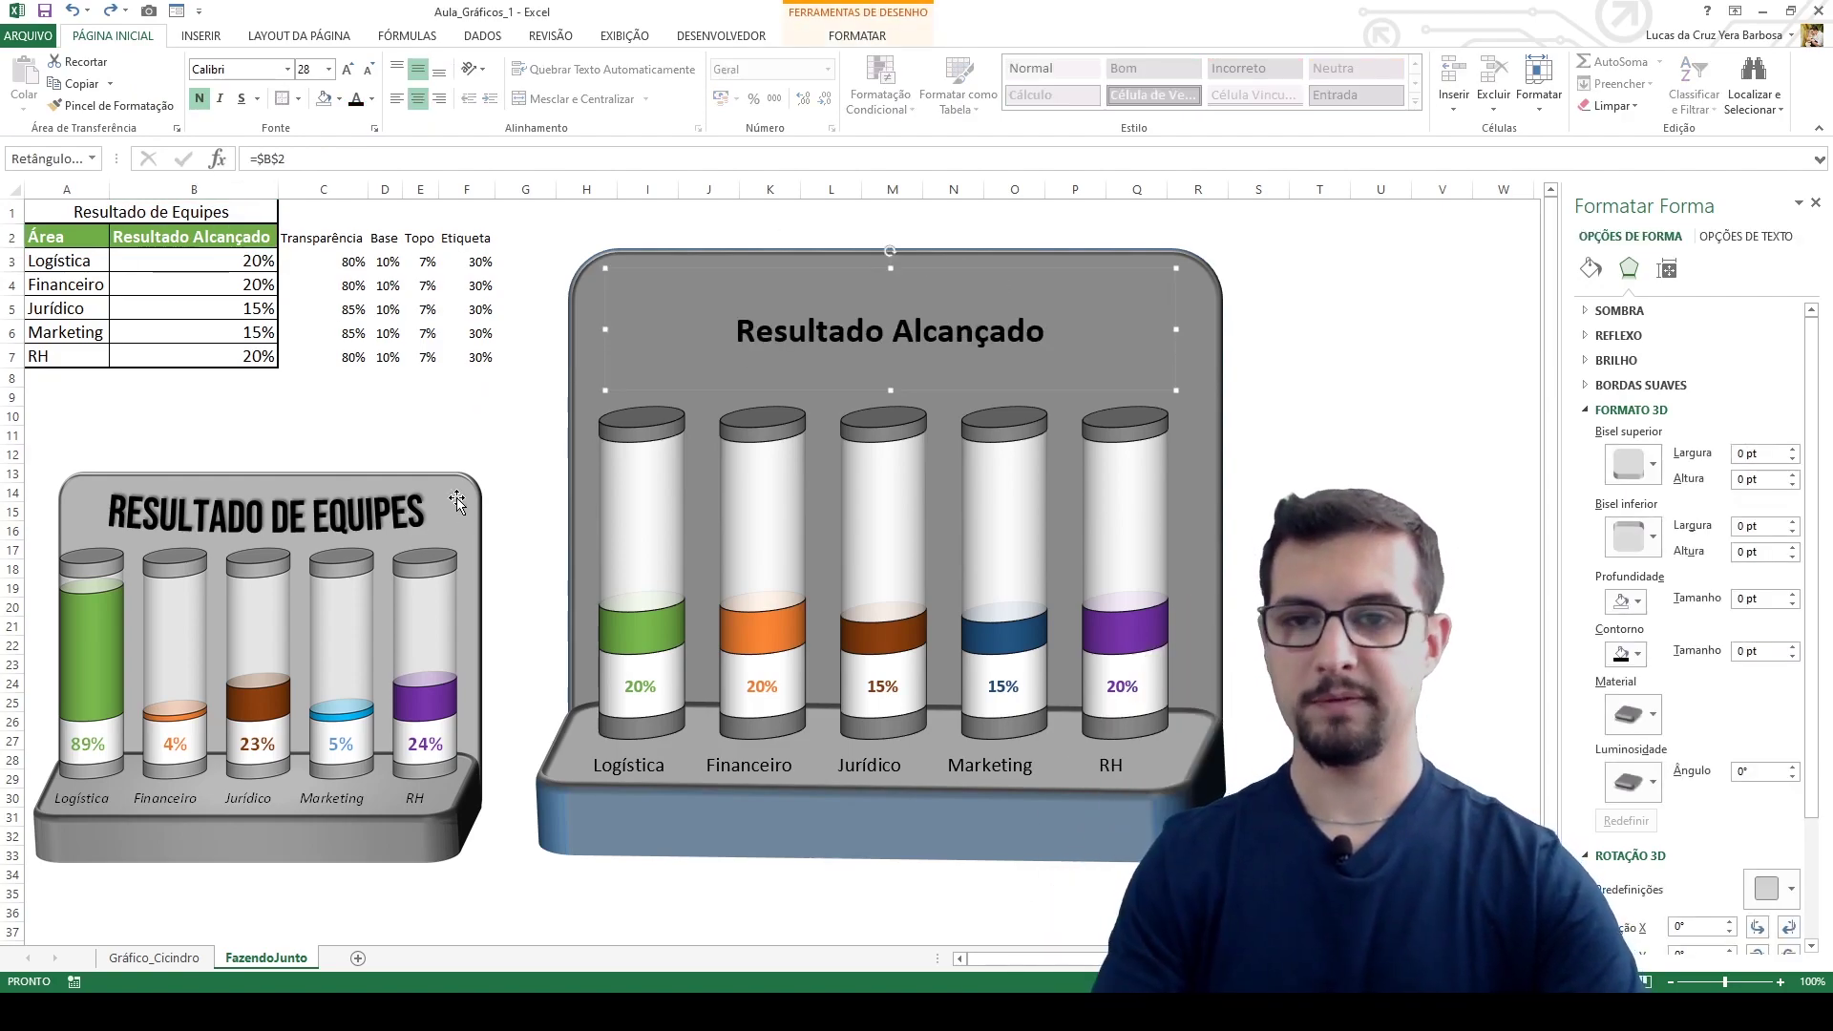
Apply a warp Transform text effect to the title and stretch the lettering taller.
left_click(855, 30)
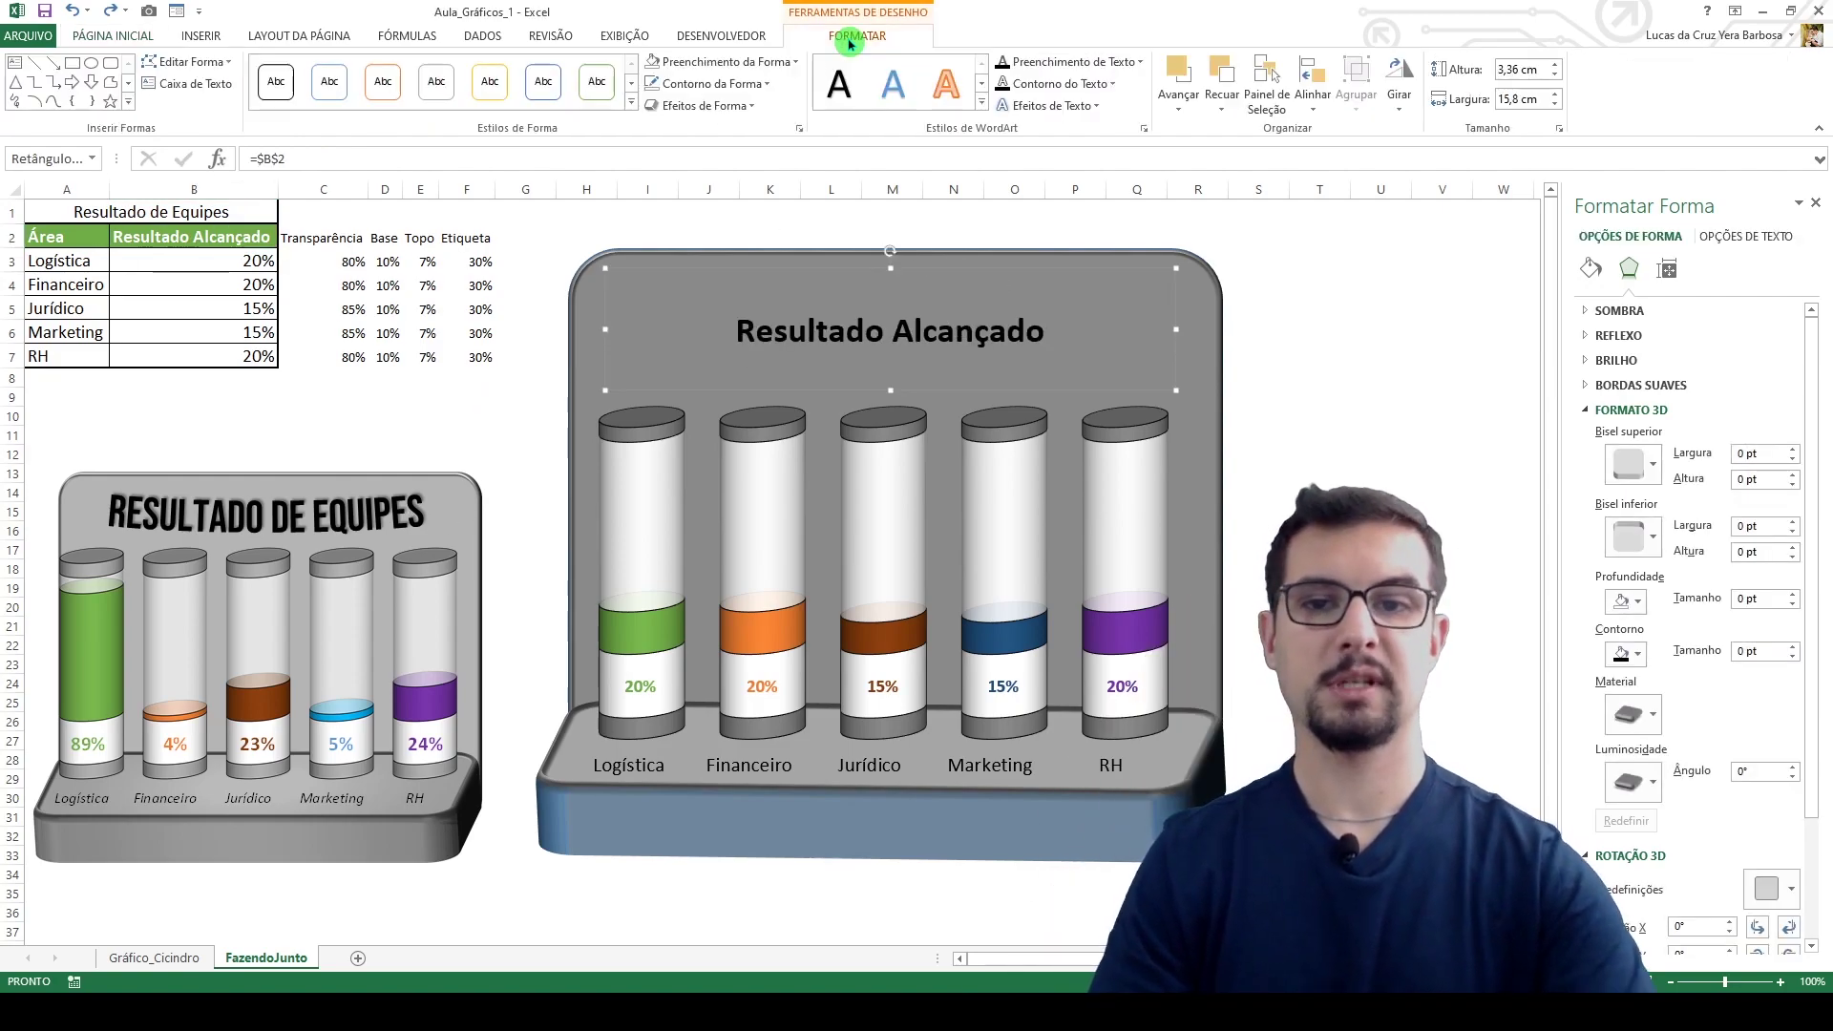
left_click(1073, 108)
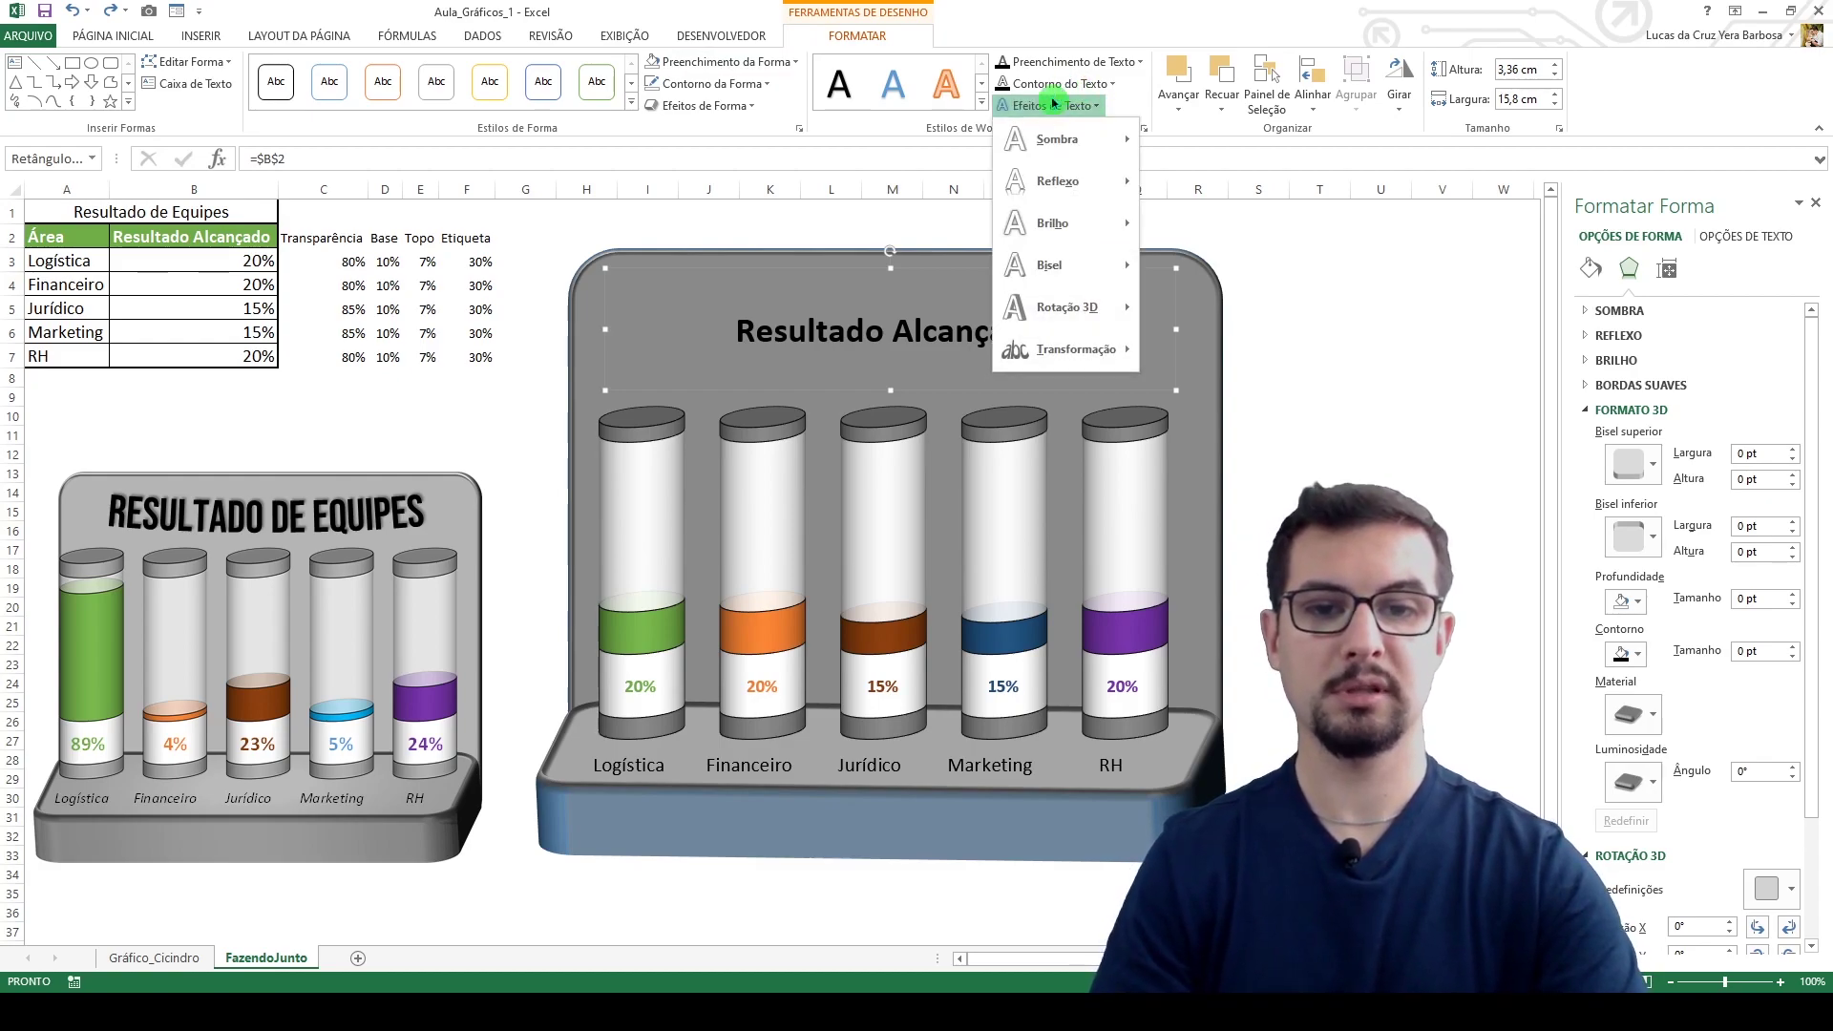
mouse_move(1072, 348)
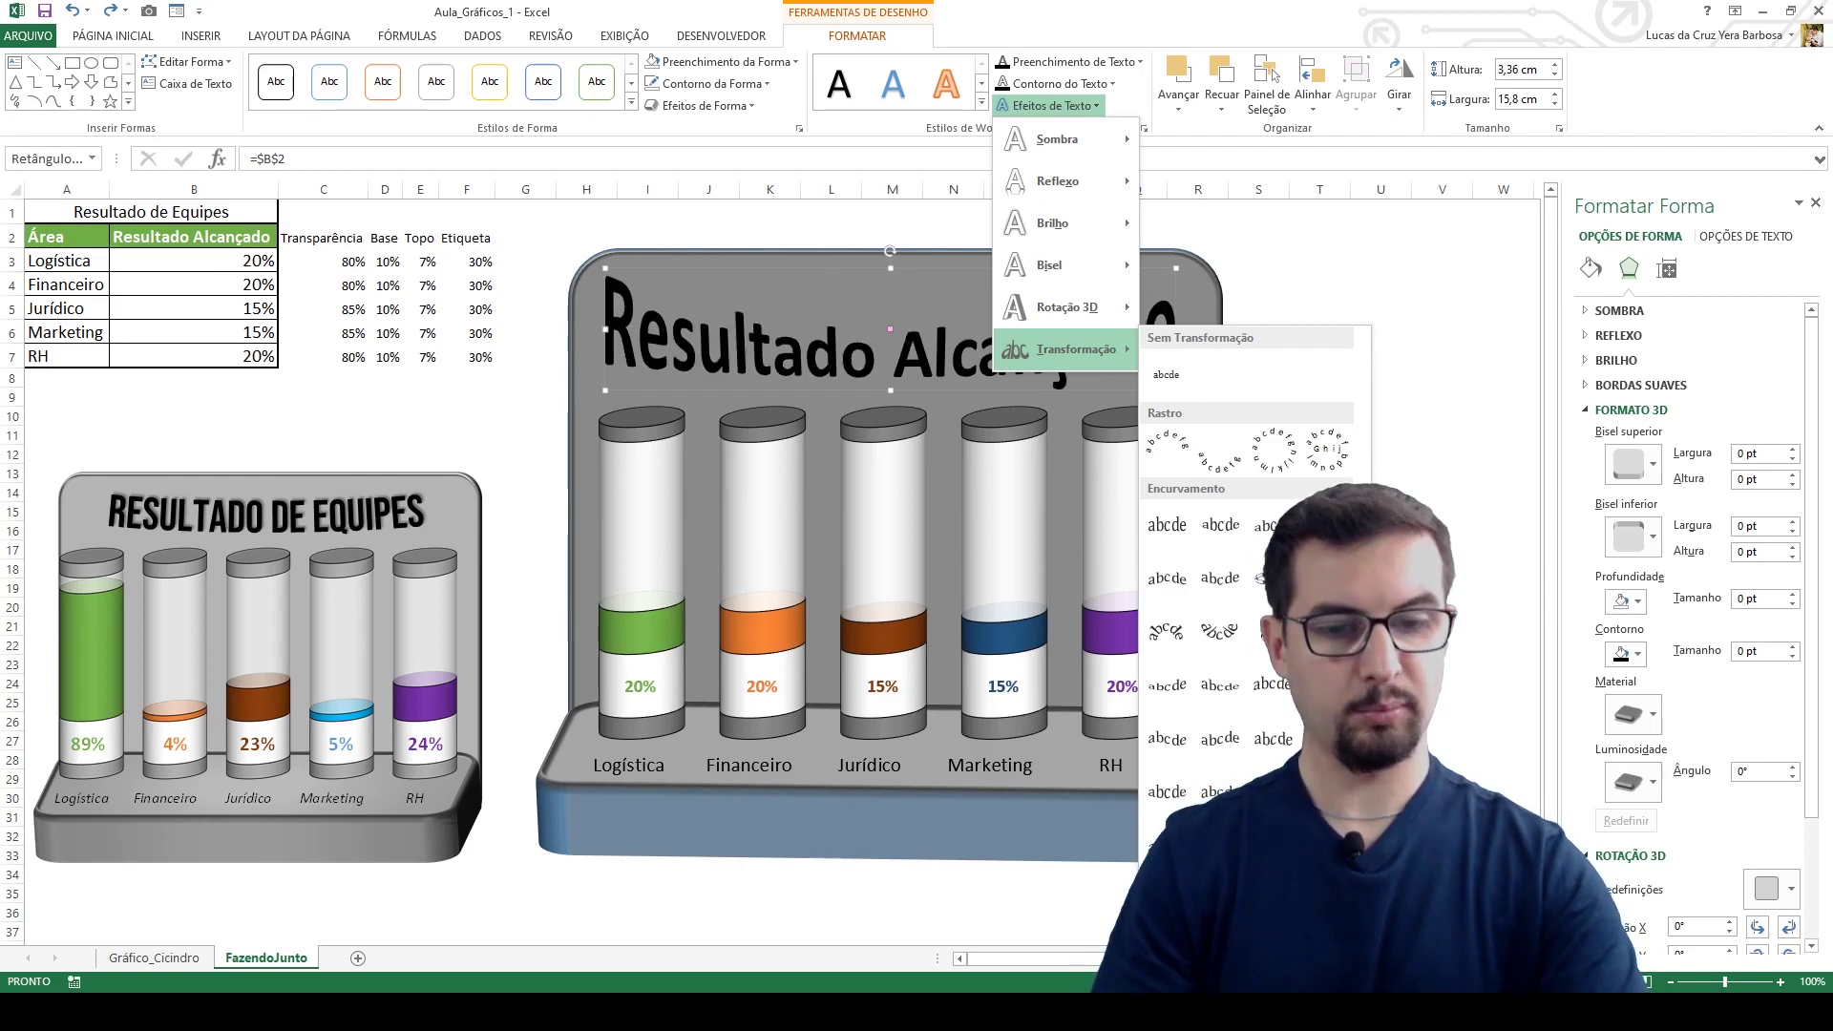
left_click(1220, 846)
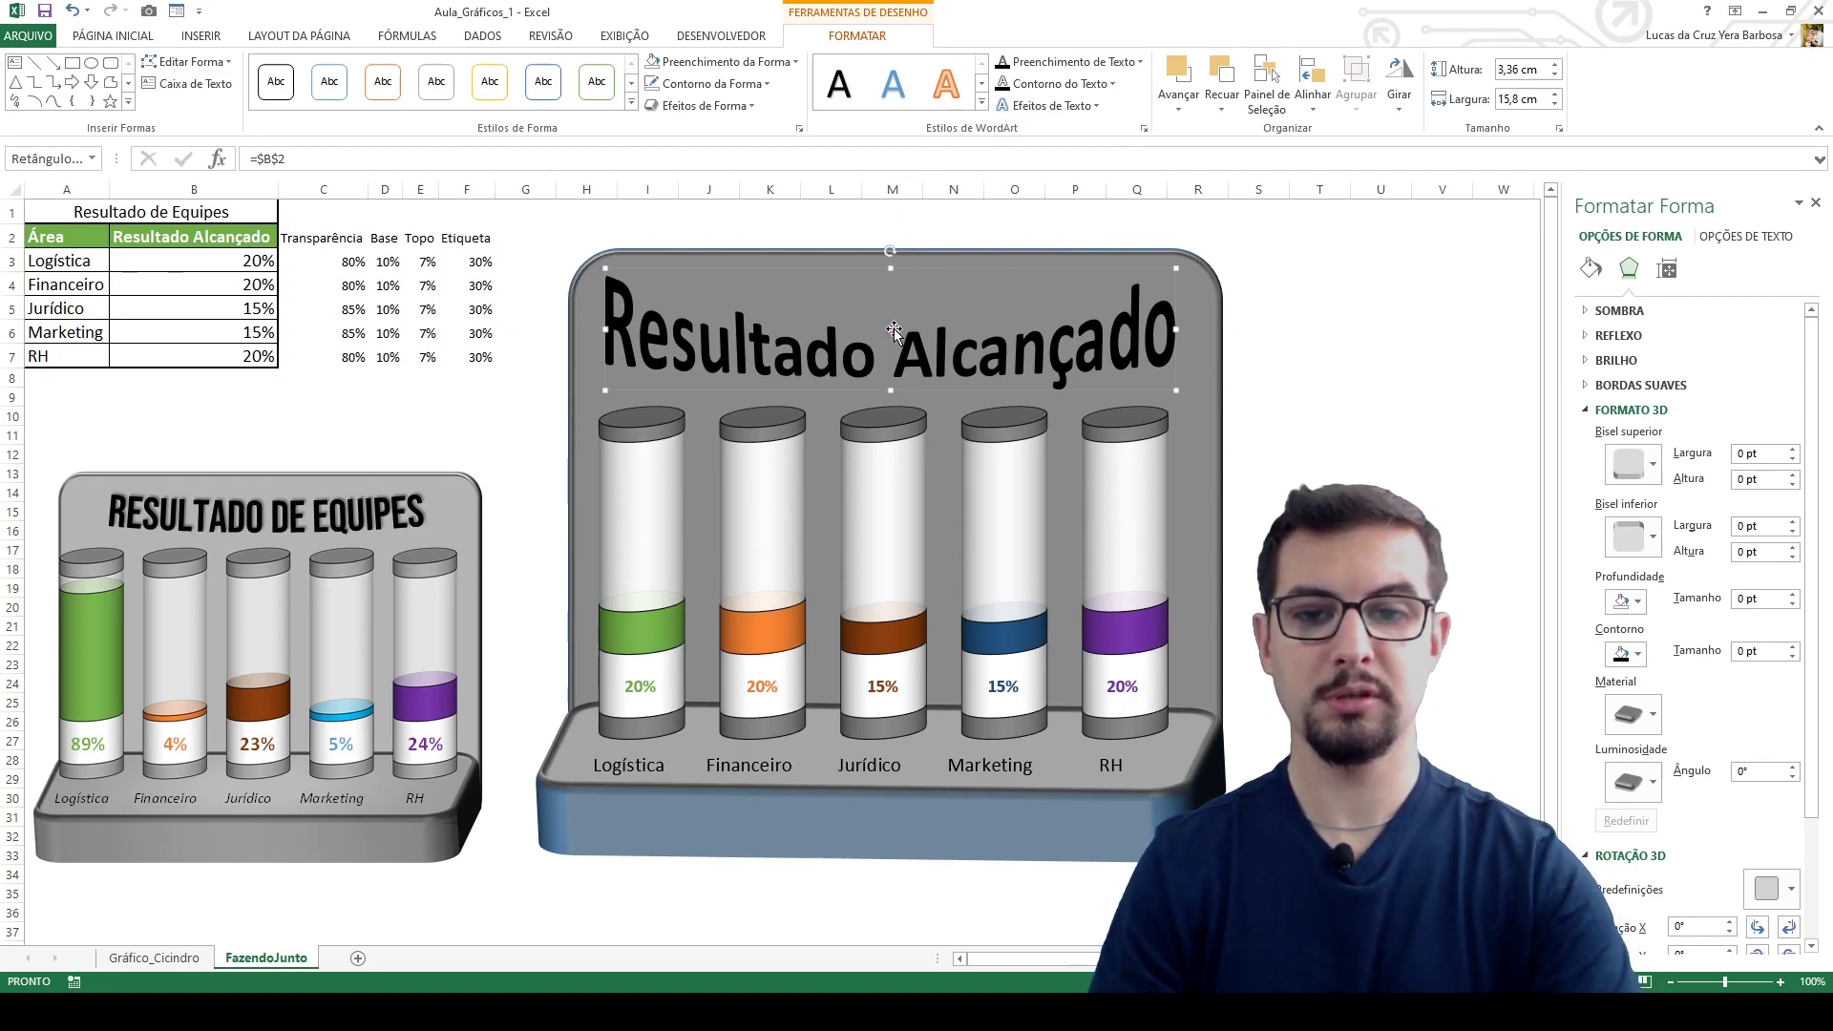
mouse_move(890, 328)
left_mouse_down()
mouse_move(889, 243)
mouse_move(885, 363)
mouse_move(890, 313)
left_mouse_up()
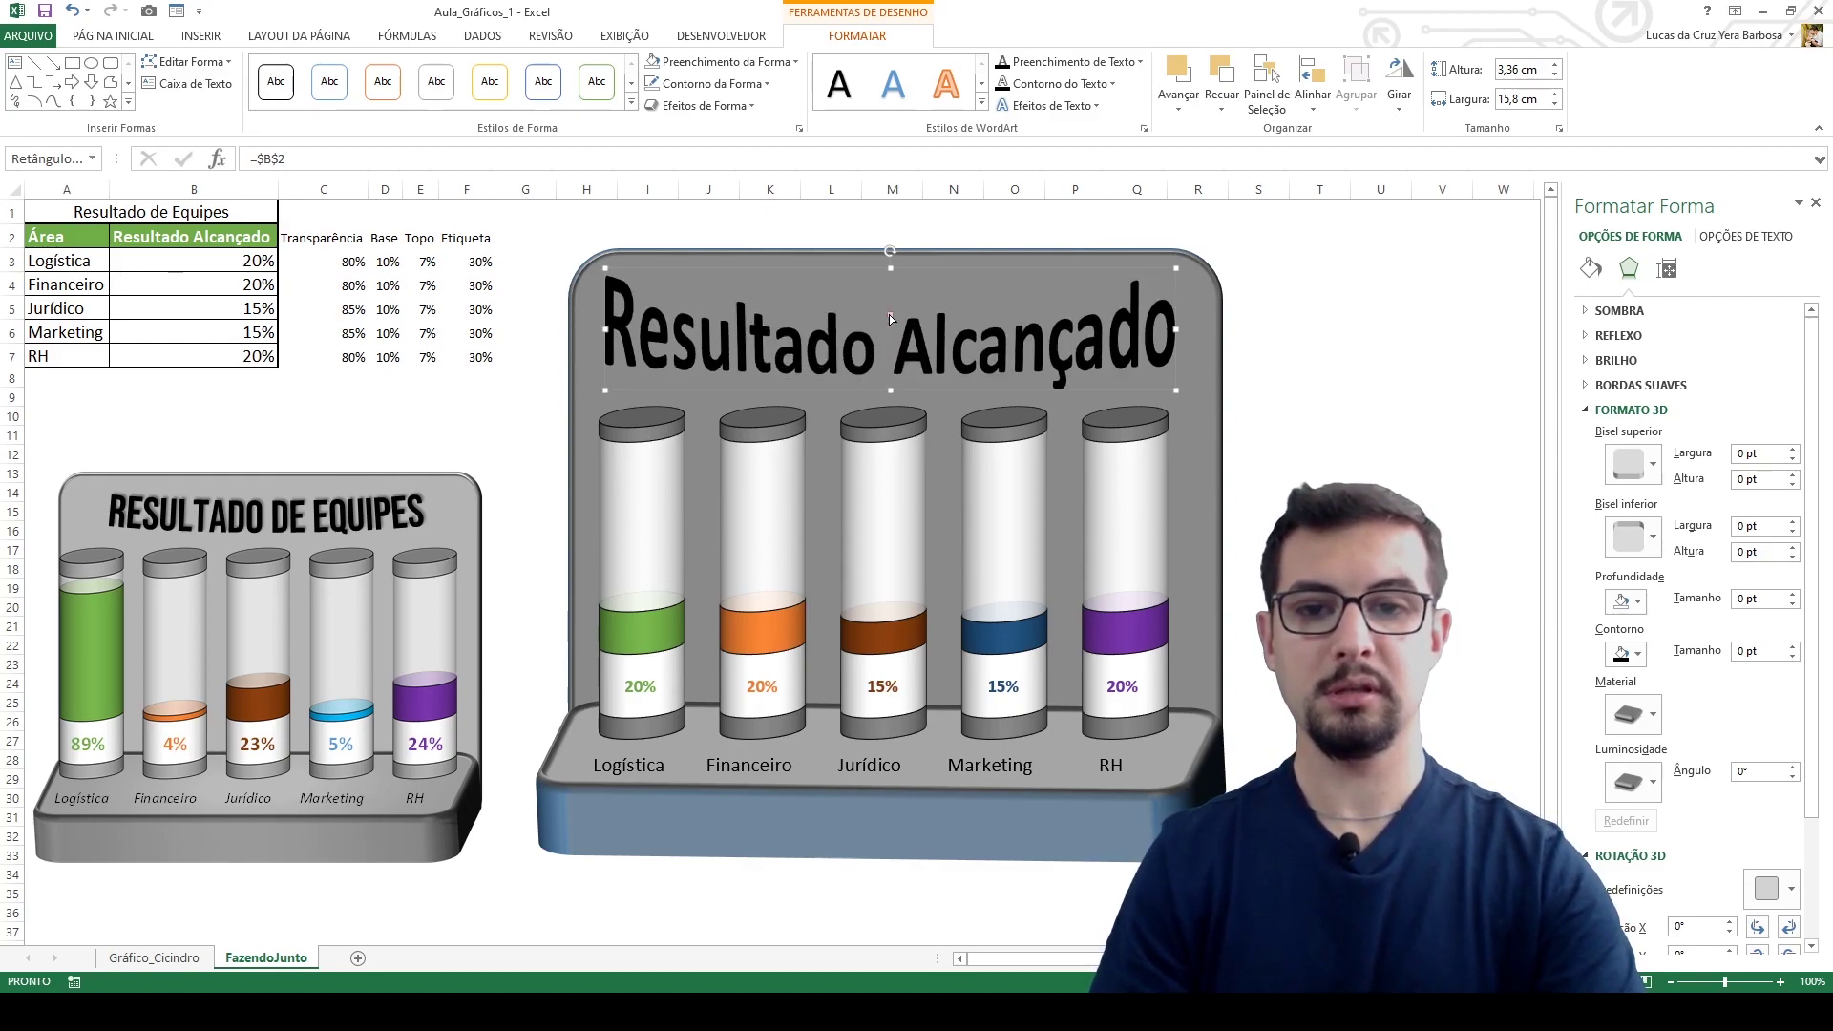
Add an Offset Right shadow to the title text.
left_click(1051, 109)
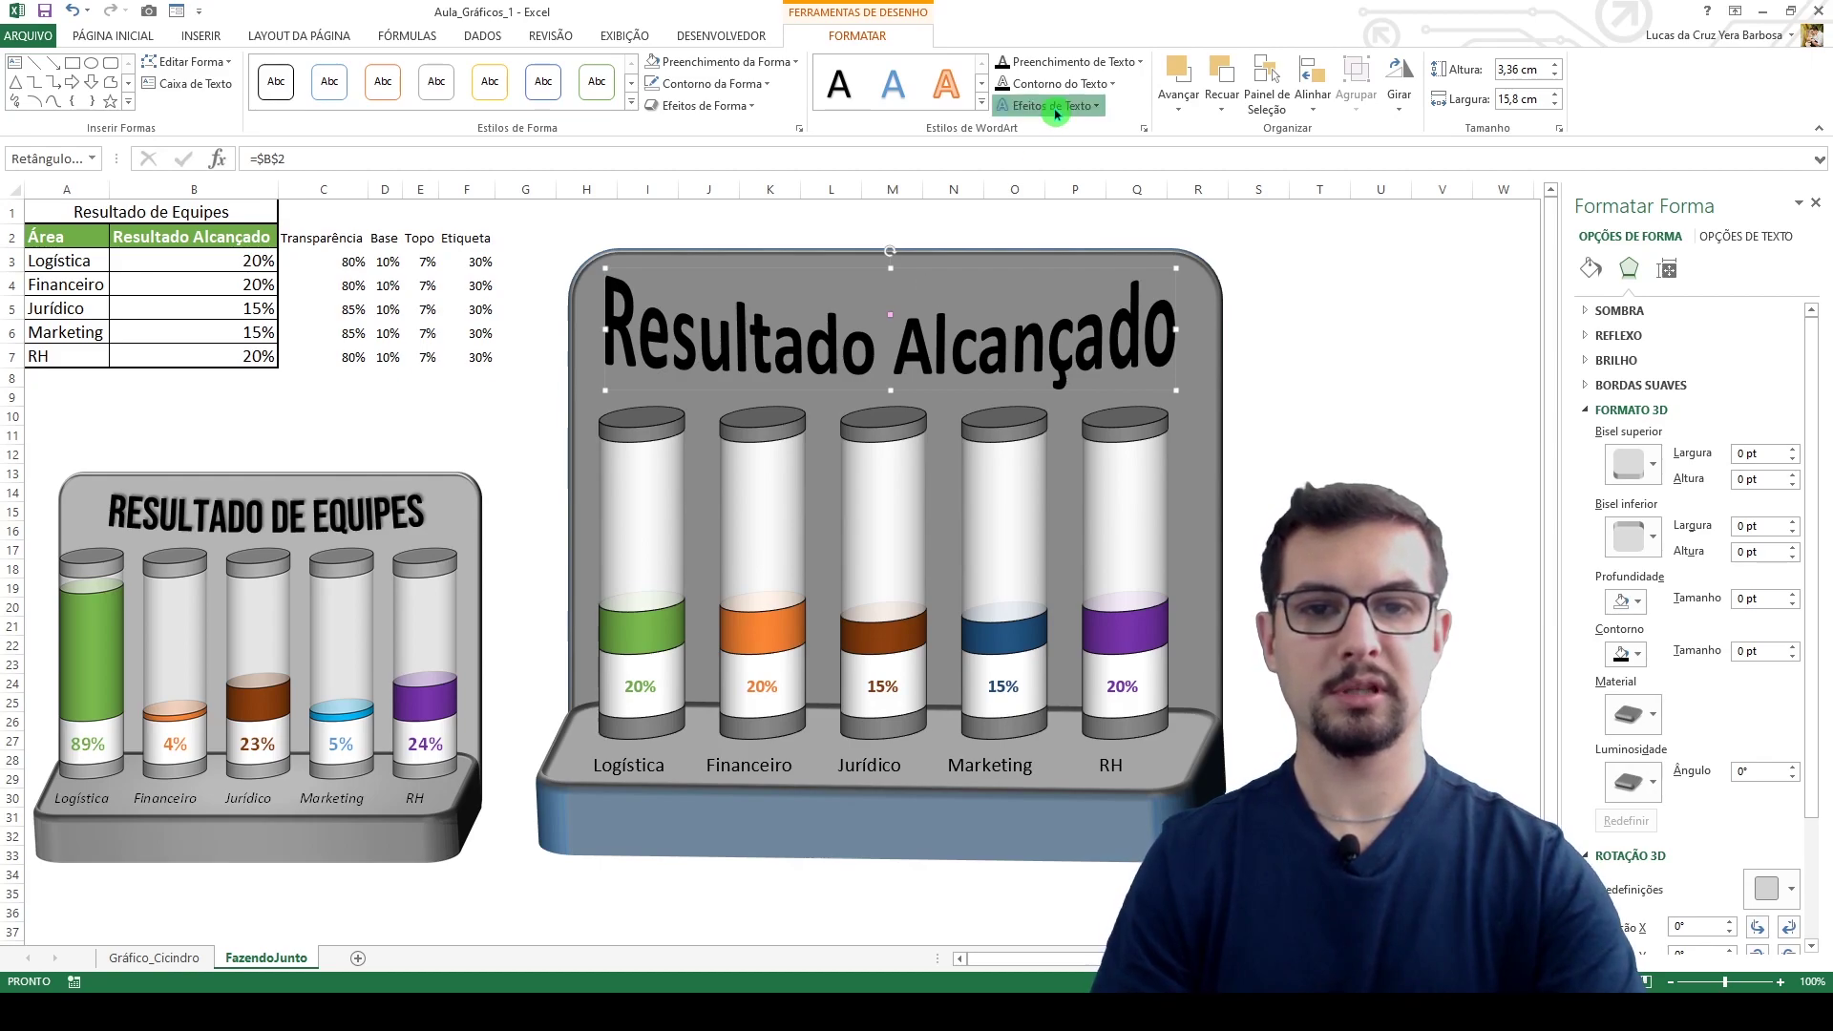
mouse_move(1079, 139)
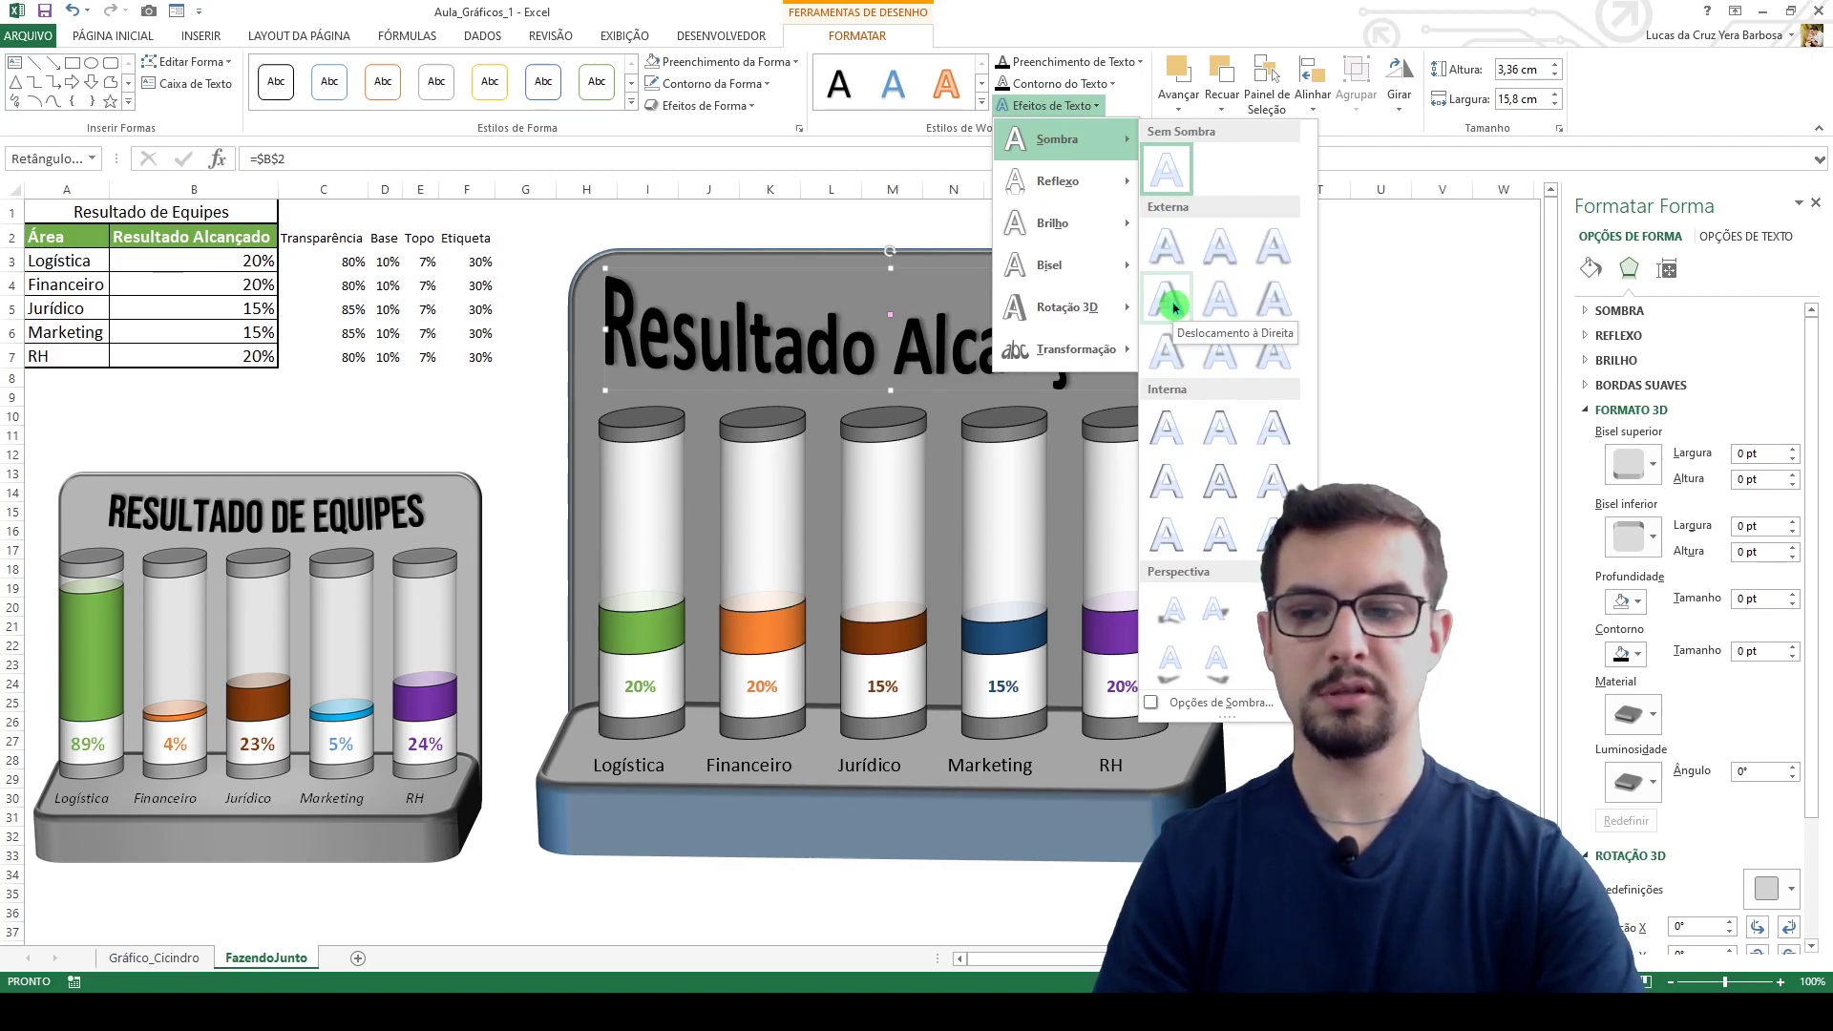
left_click(1174, 306)
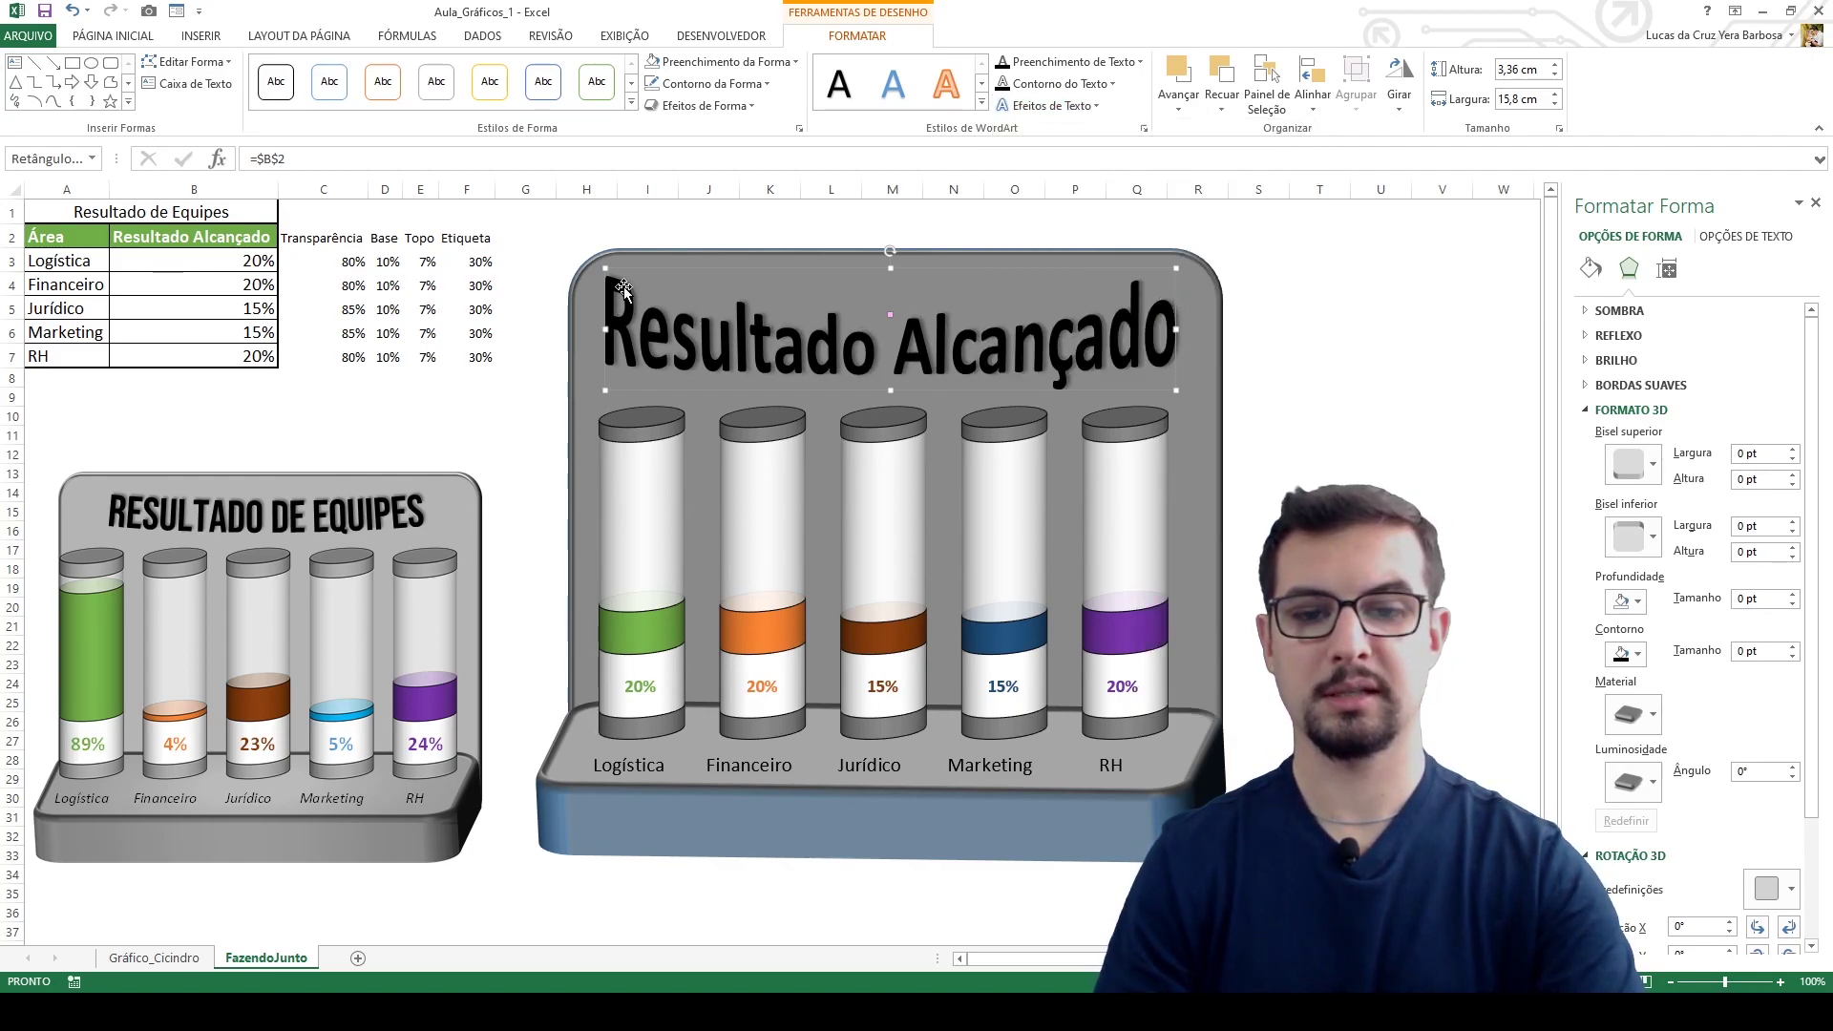
key("Escape")
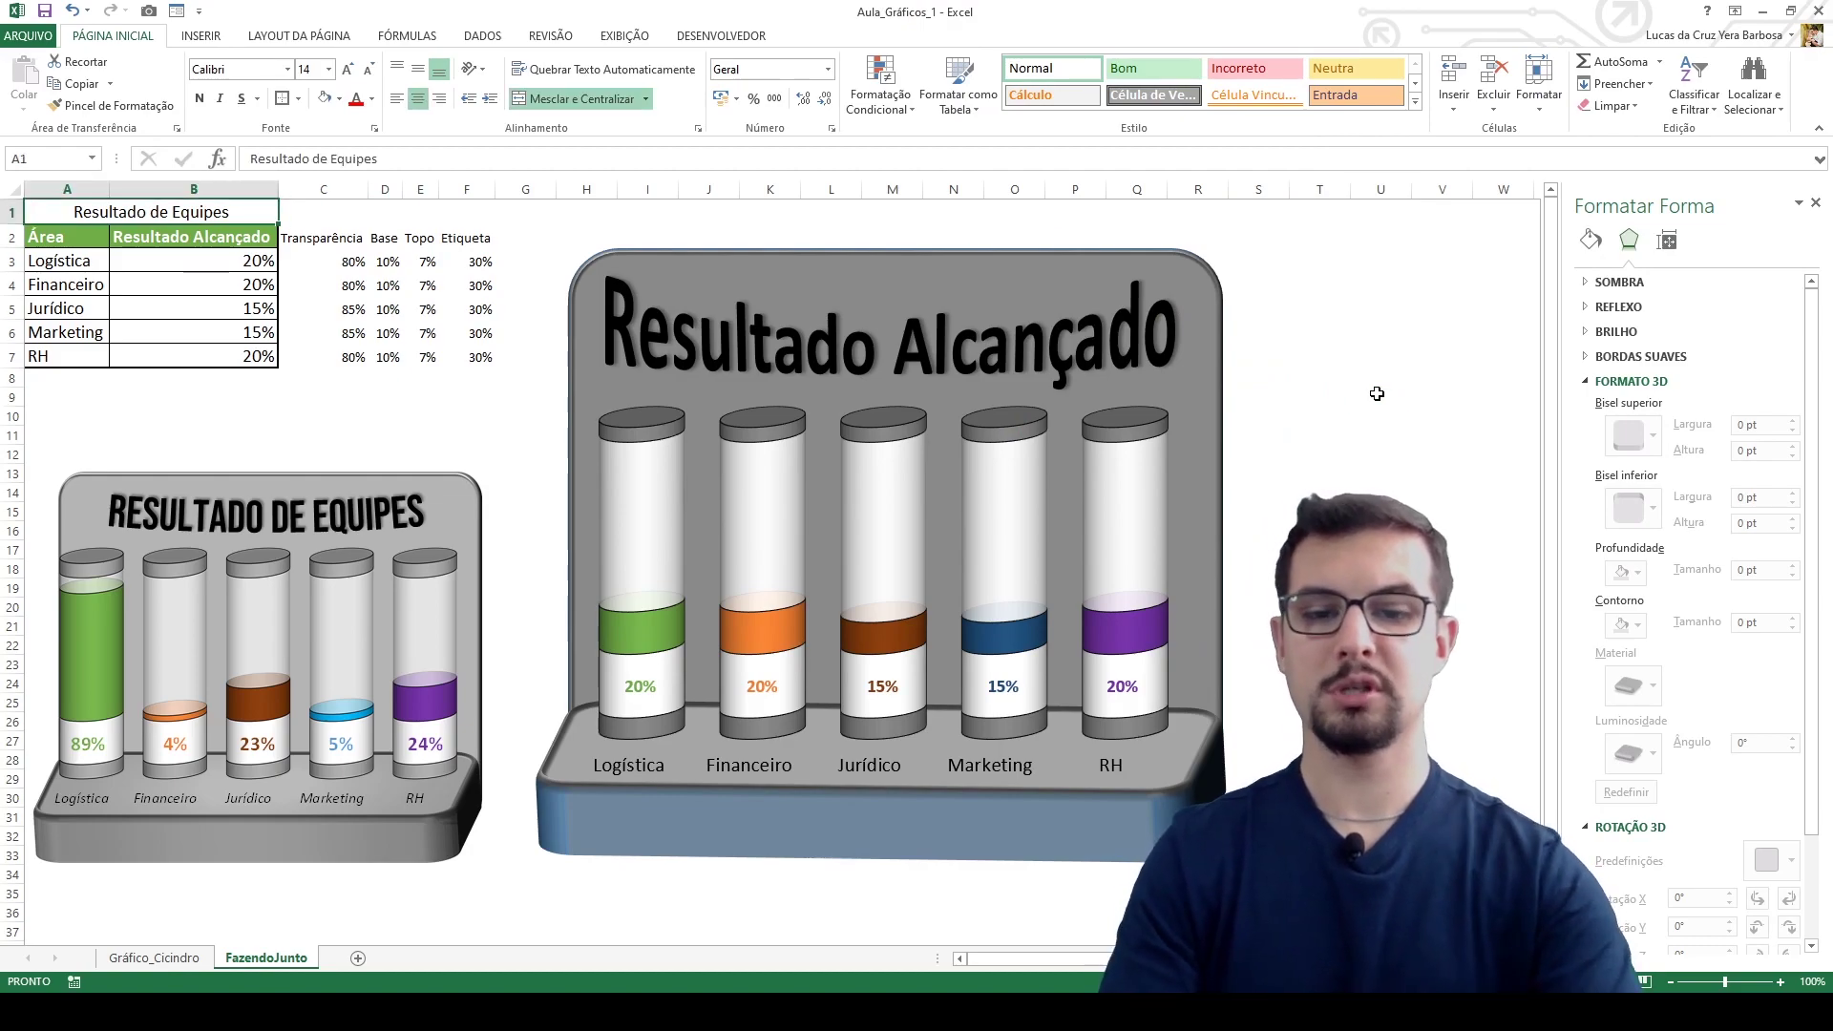
Try out 25%, 80% and 60% in the Logística and Financeiro result cells.
left_click(180, 266)
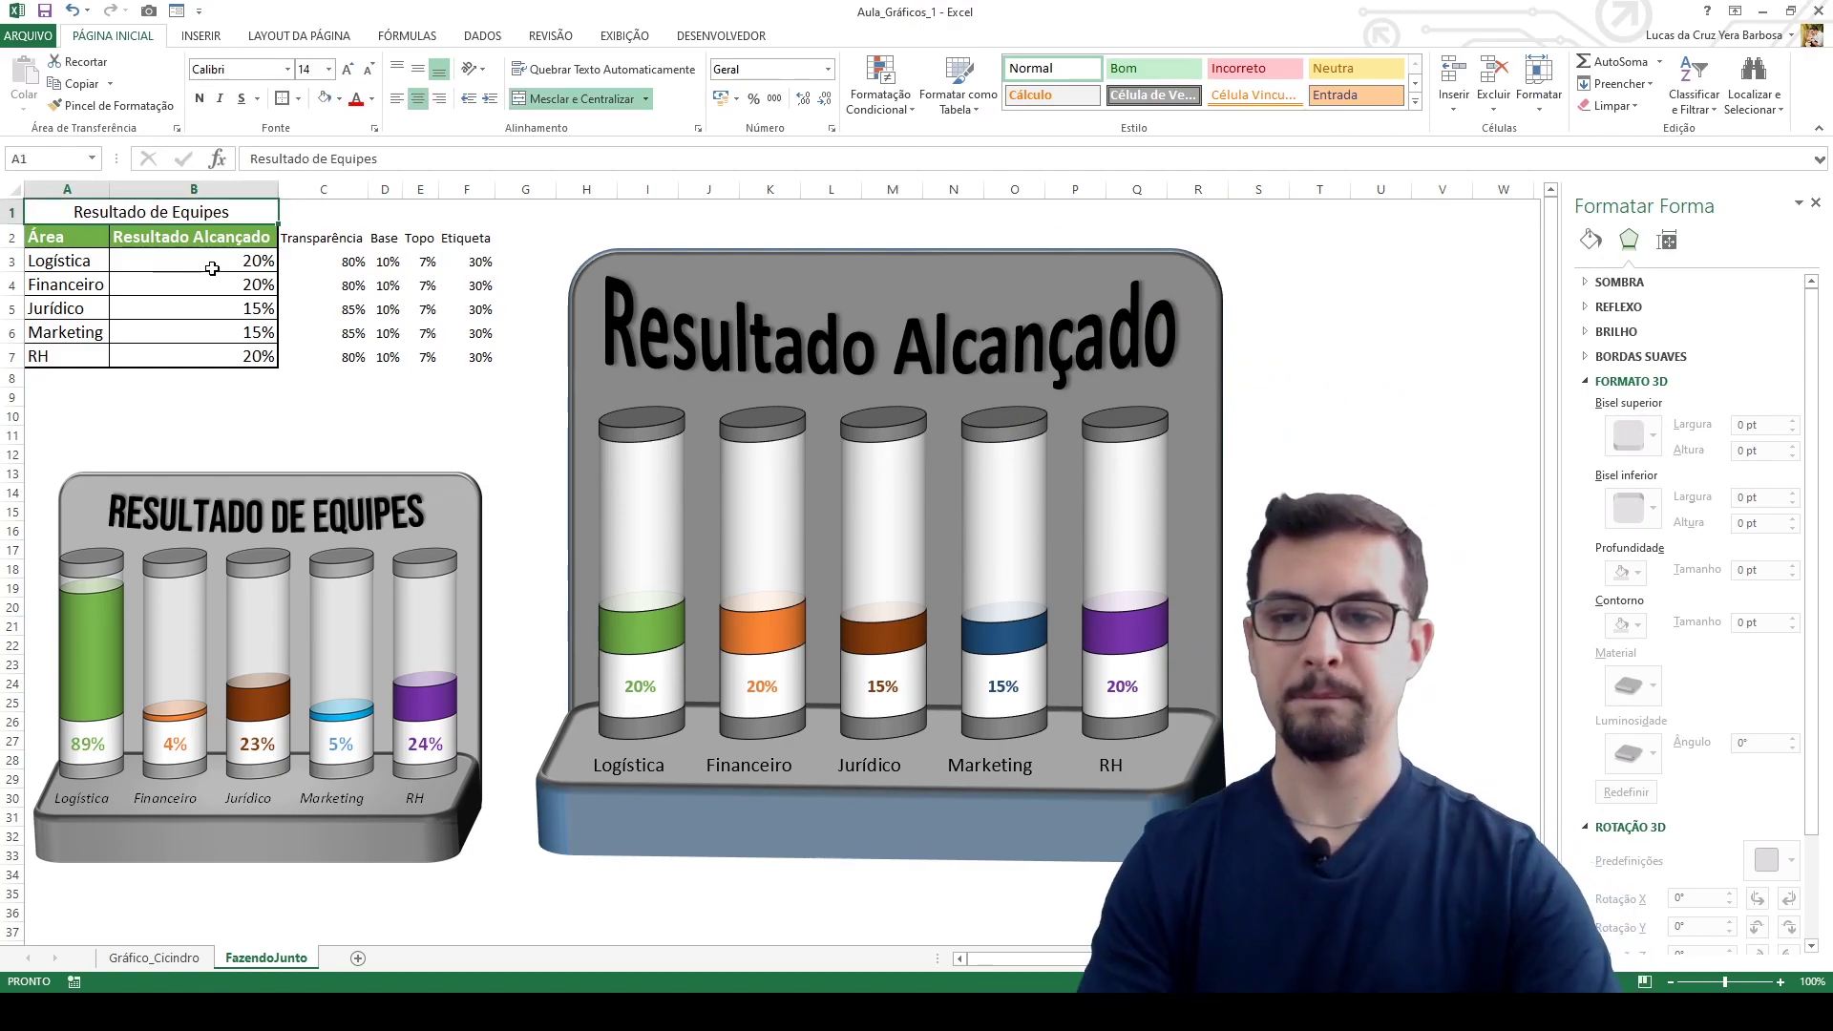
type("25")
key("ctrl+Return")
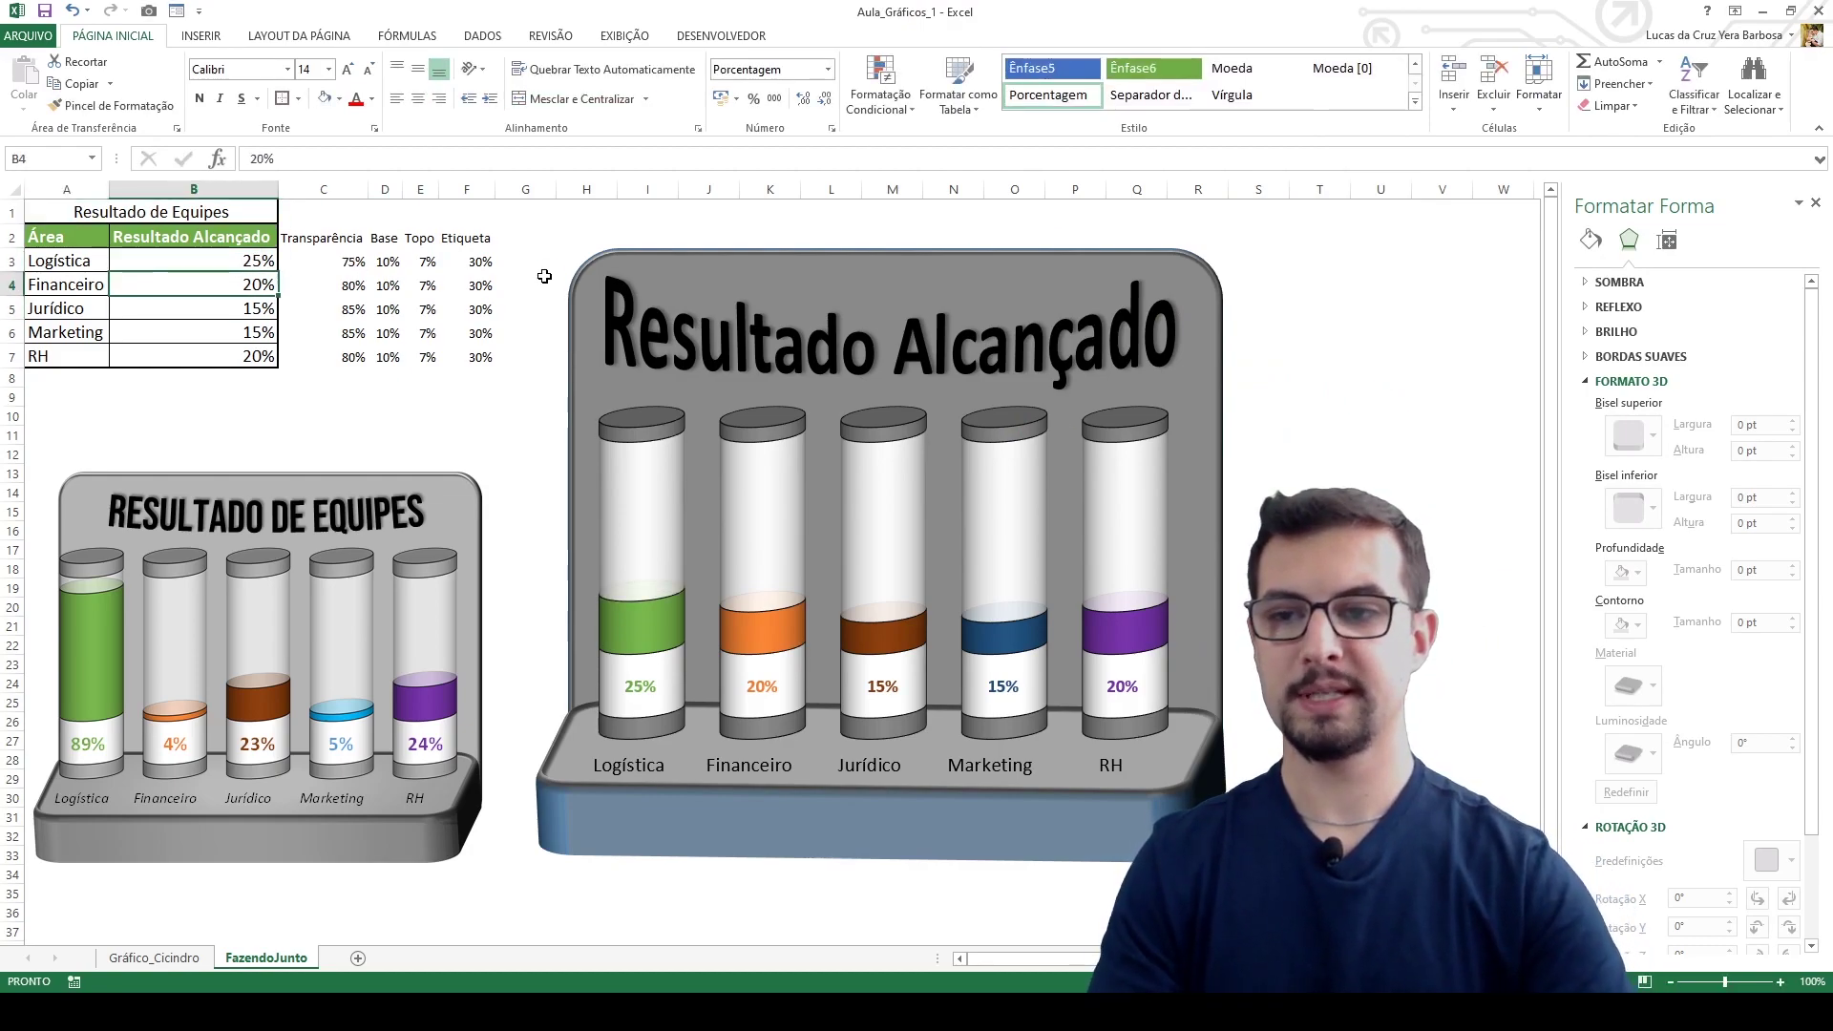
type("80")
key("Return")
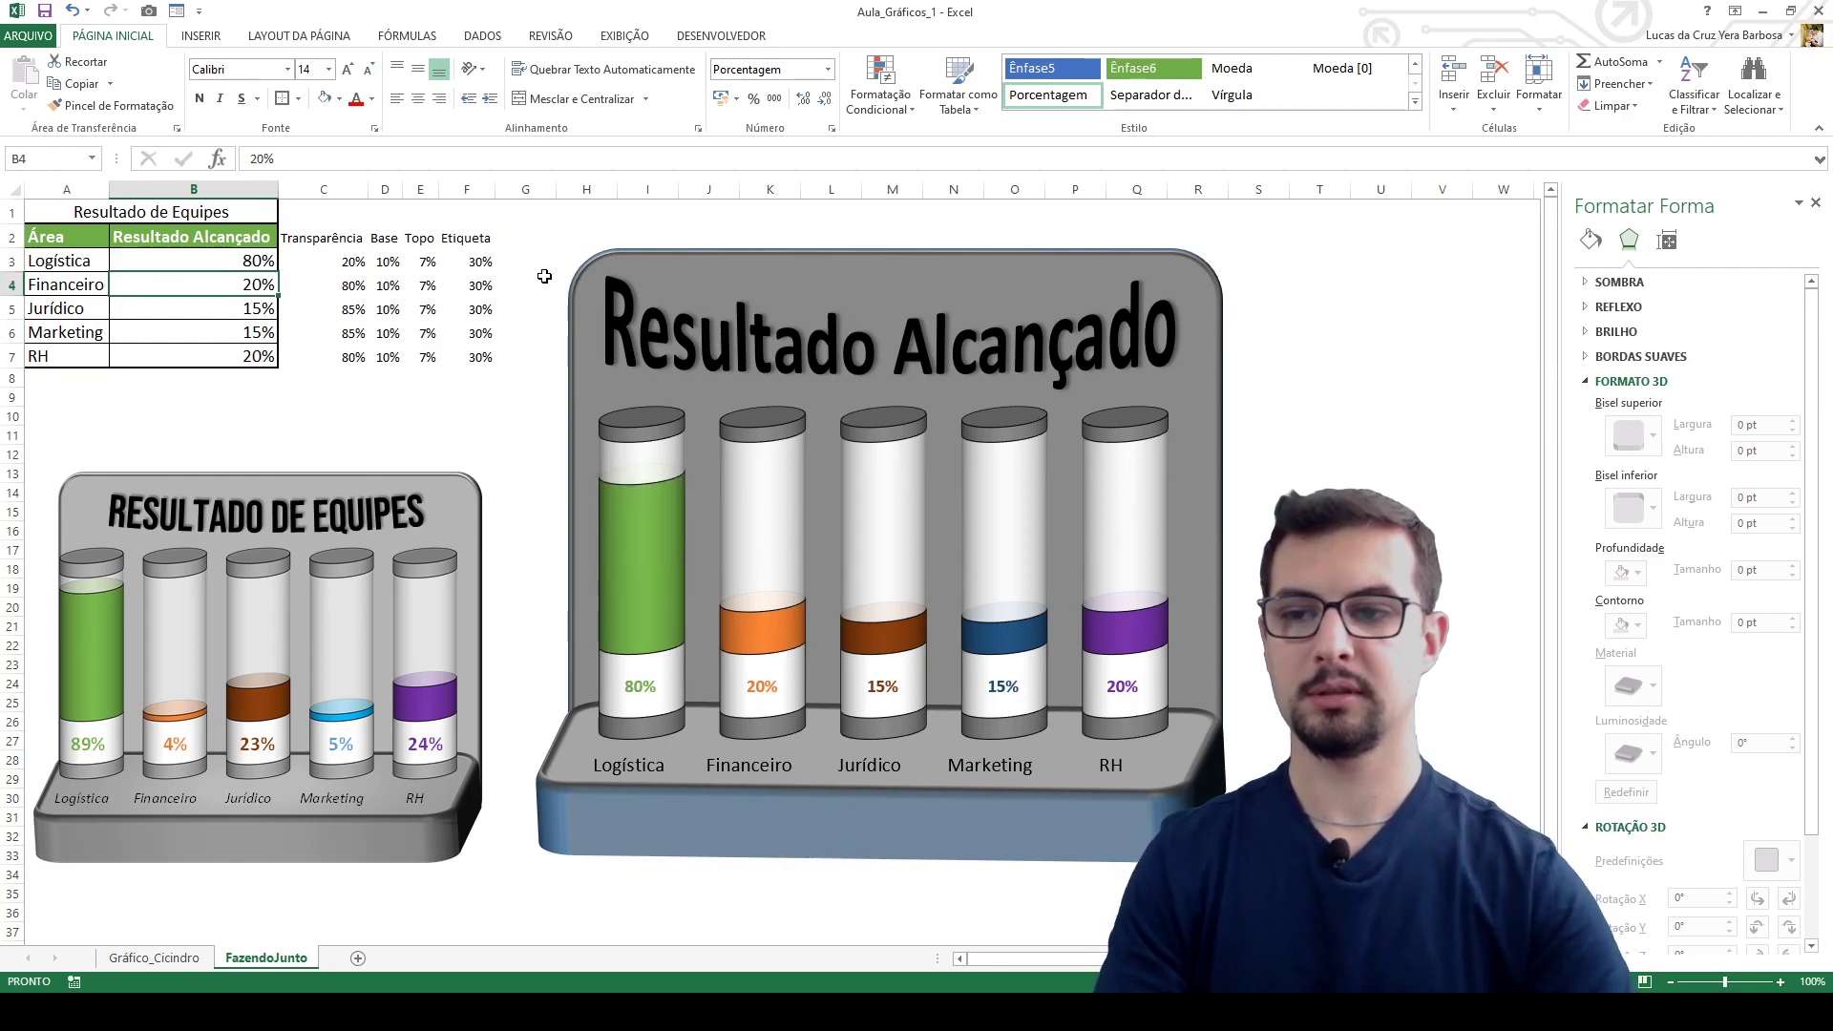
type("60")
key("Return")
key("Up")
key("Up")
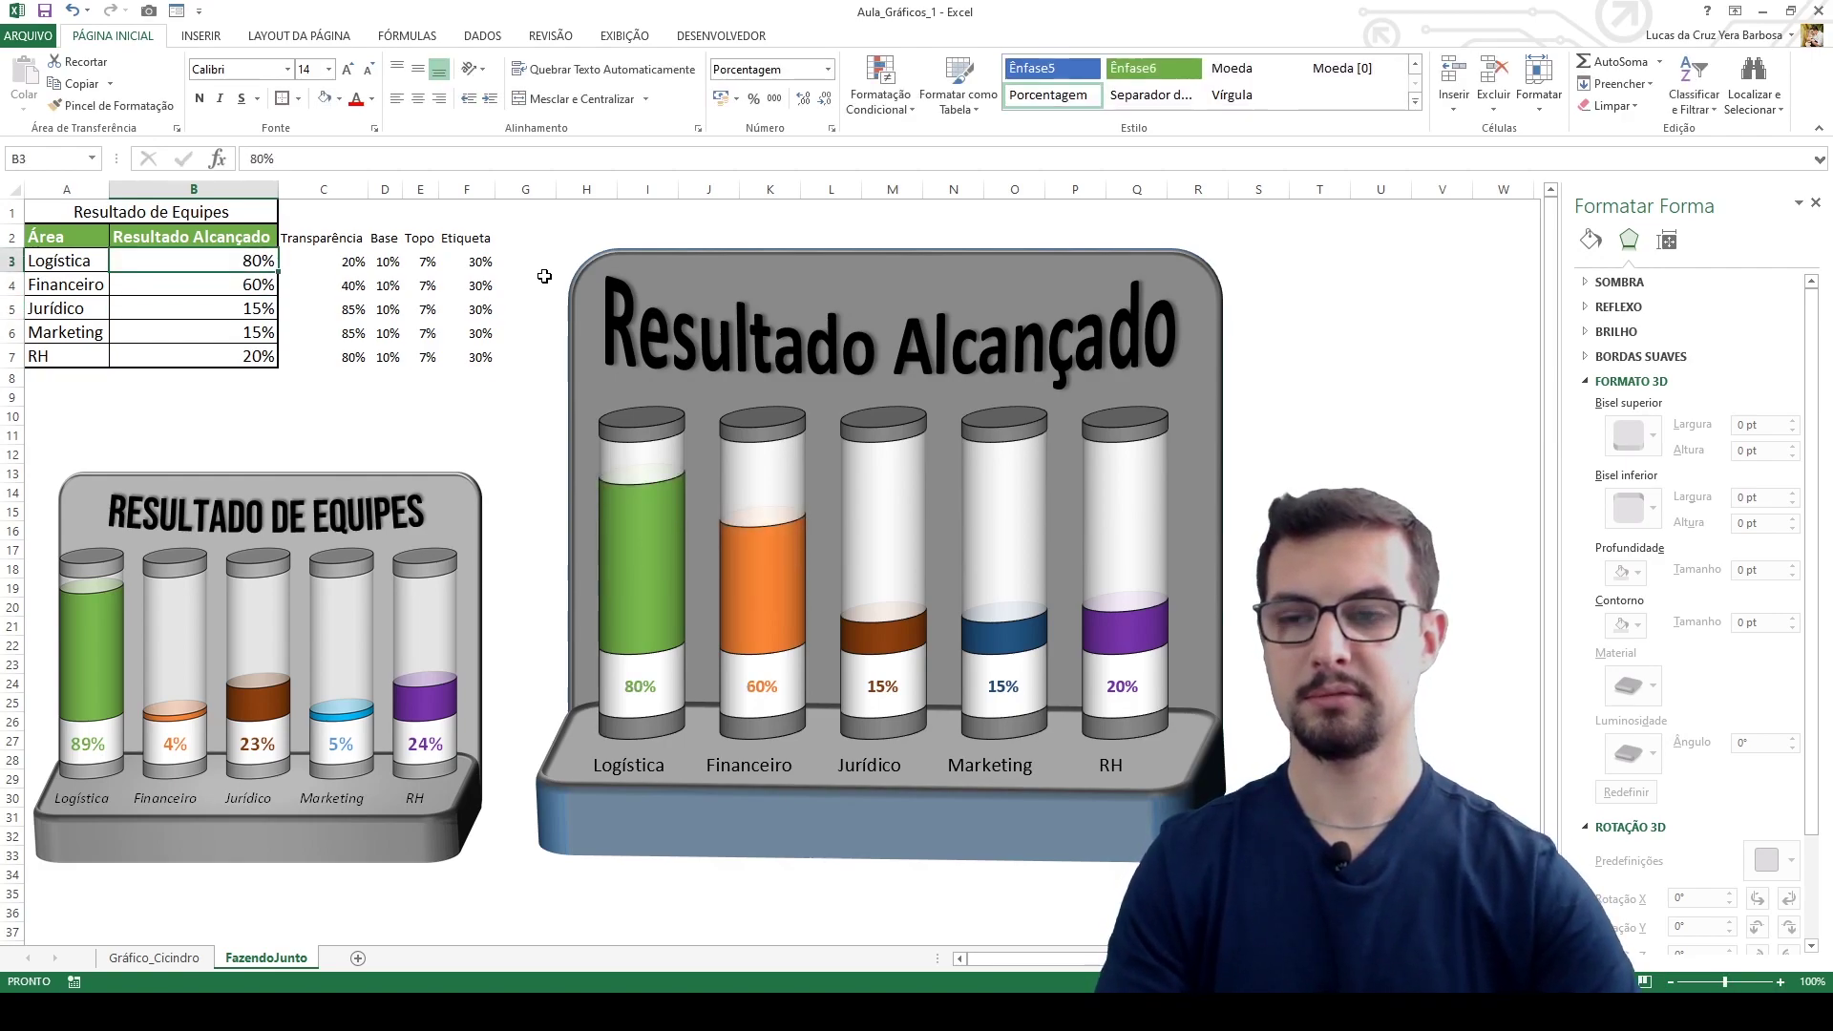
Enter 50%, 30% and 10% so the results read 50%, 30%, 15%, 10% and 5%.
type("50")
key("Return")
type("30")
key("Return")
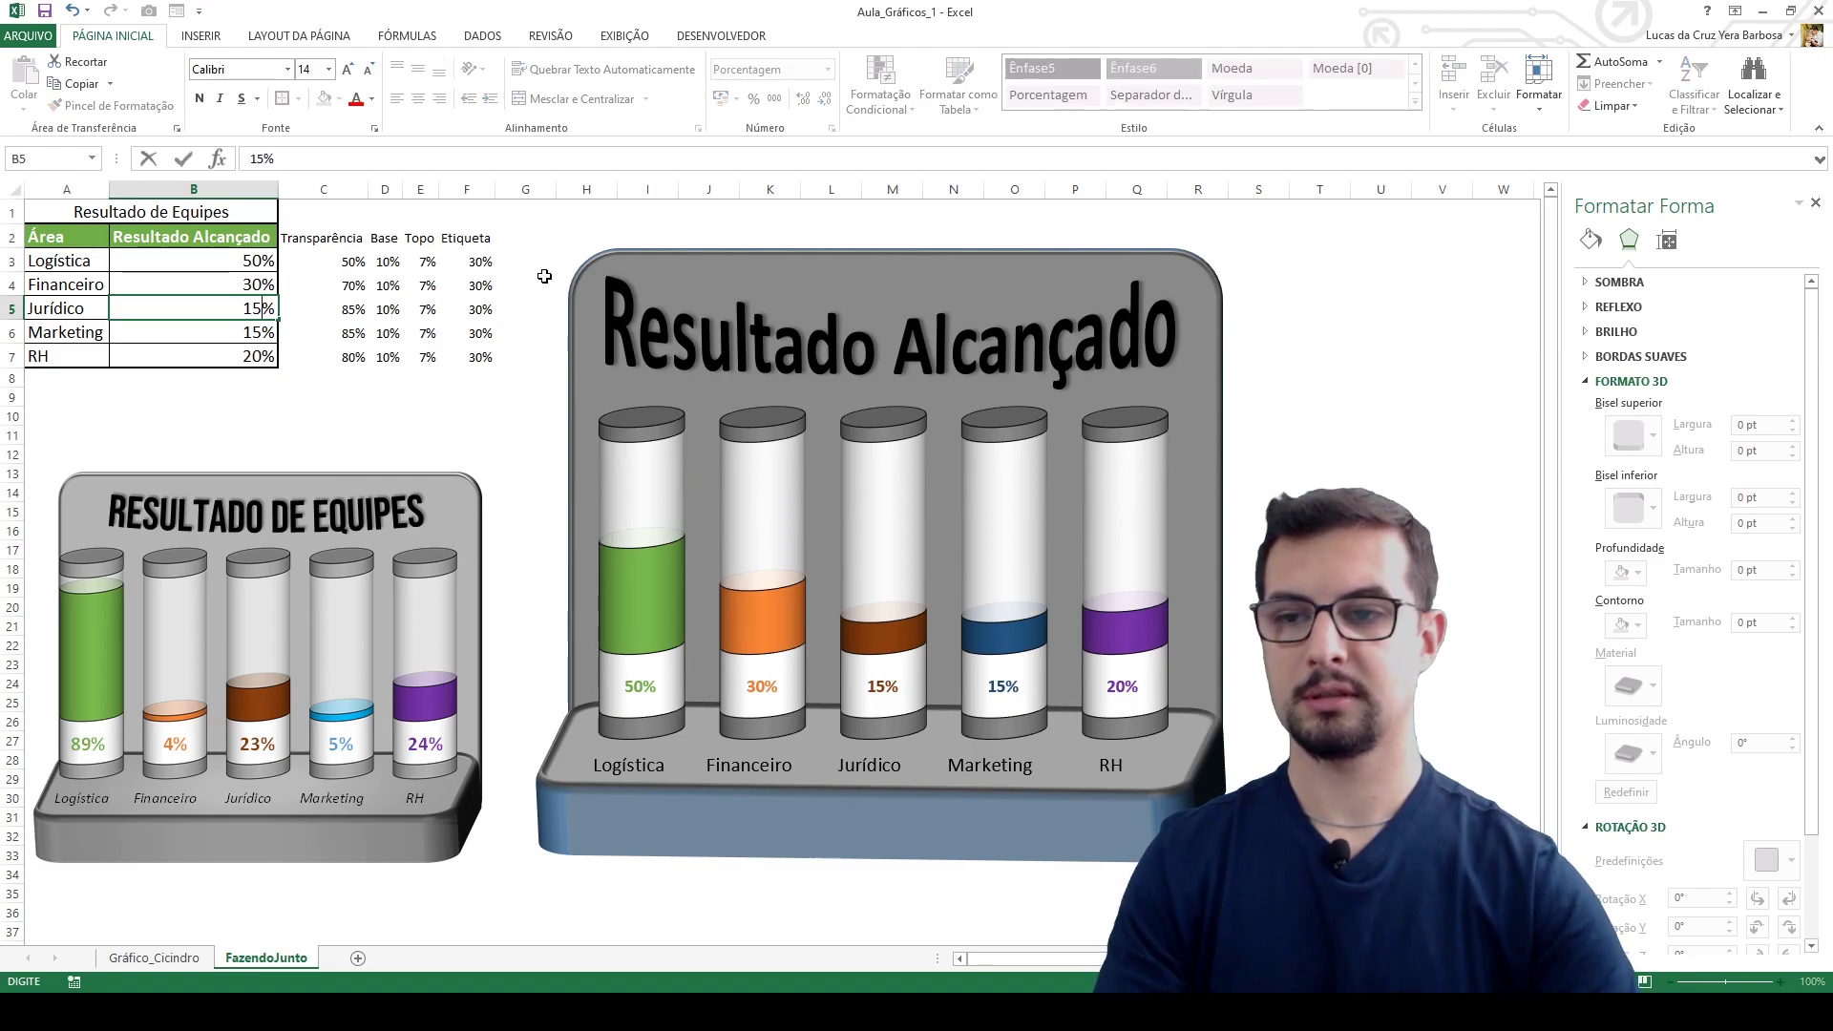
key("Return")
type("10")
key("Return")
key("Return")
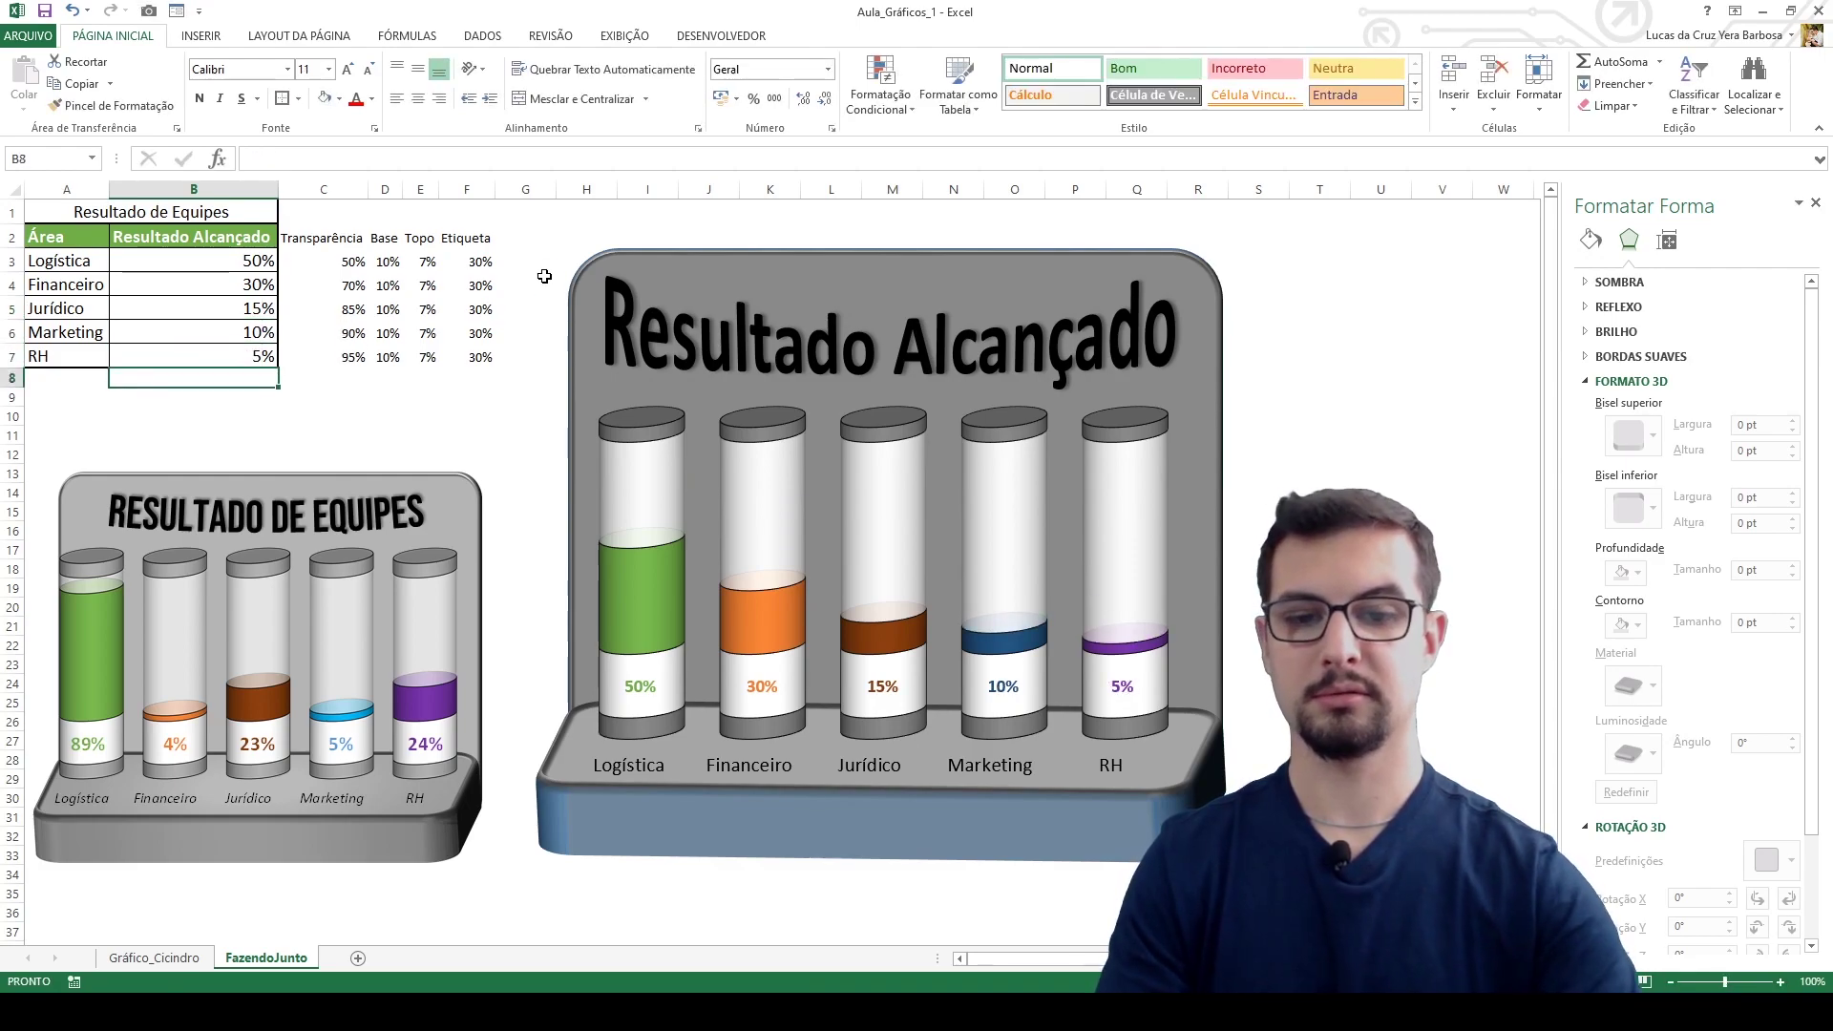
left_click(222, 313)
key("ctrl+Up")
key("ctrl+Left")
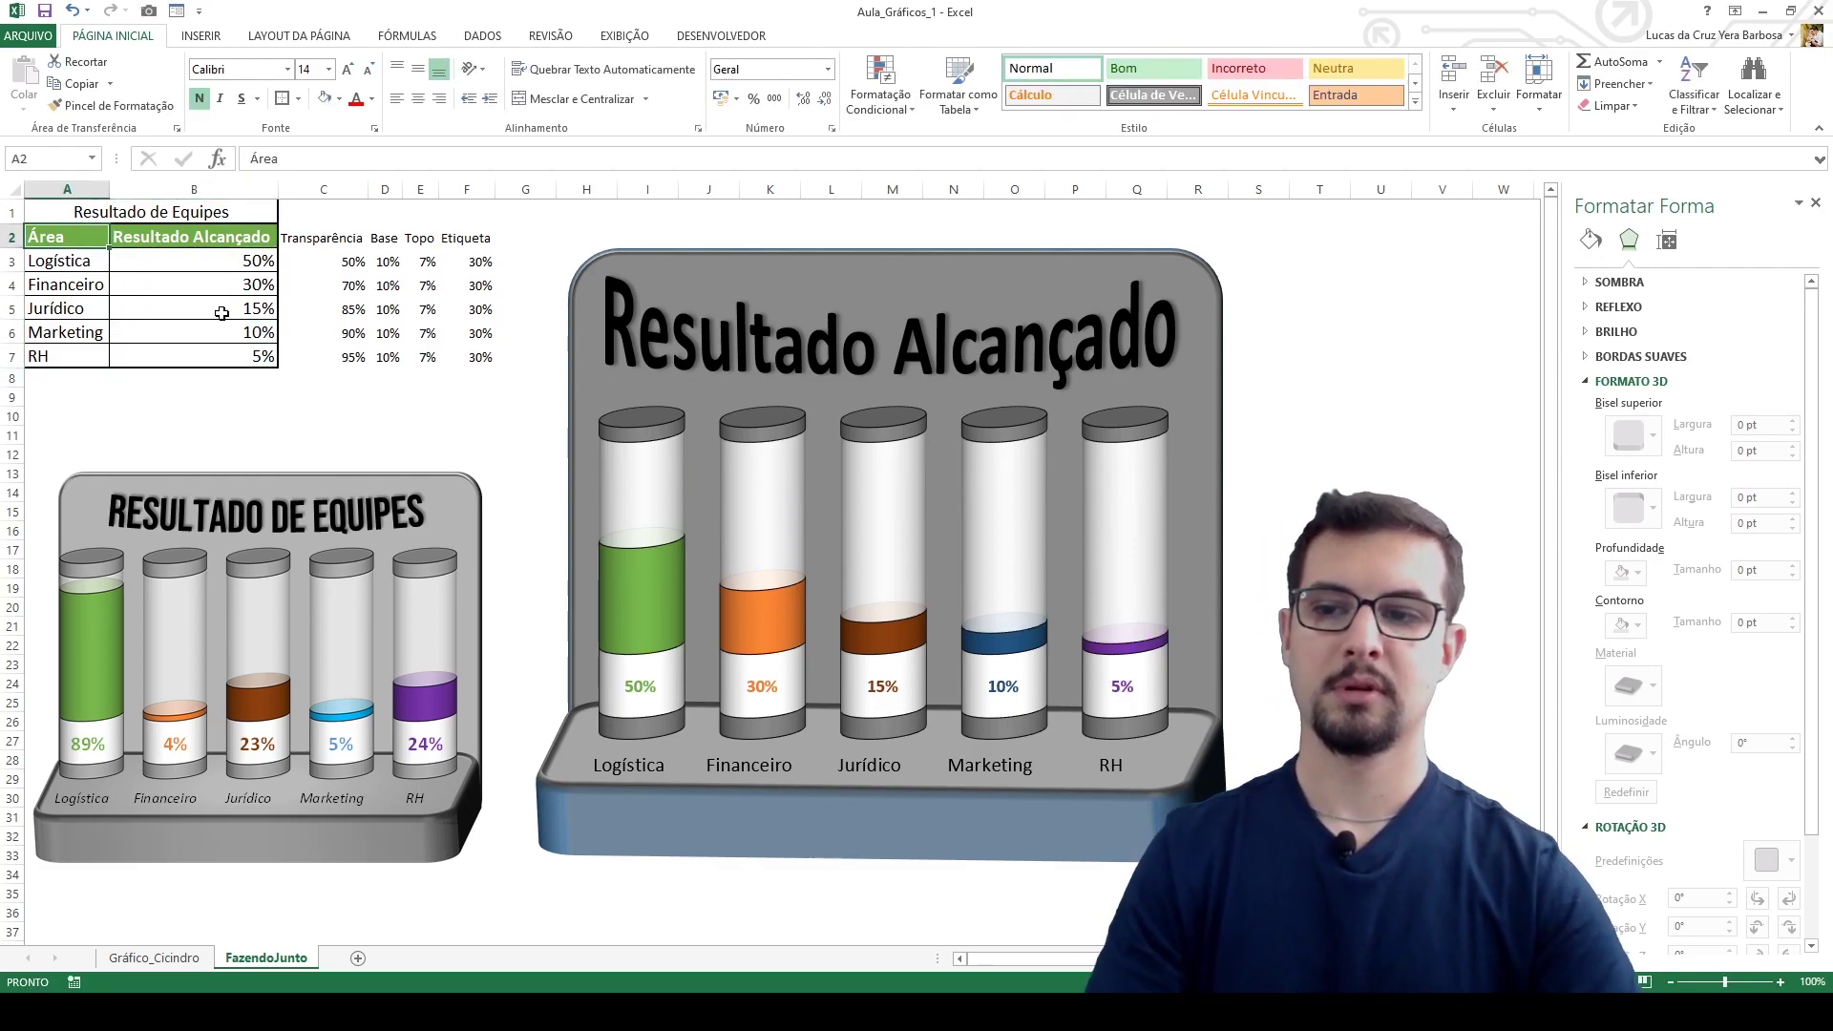